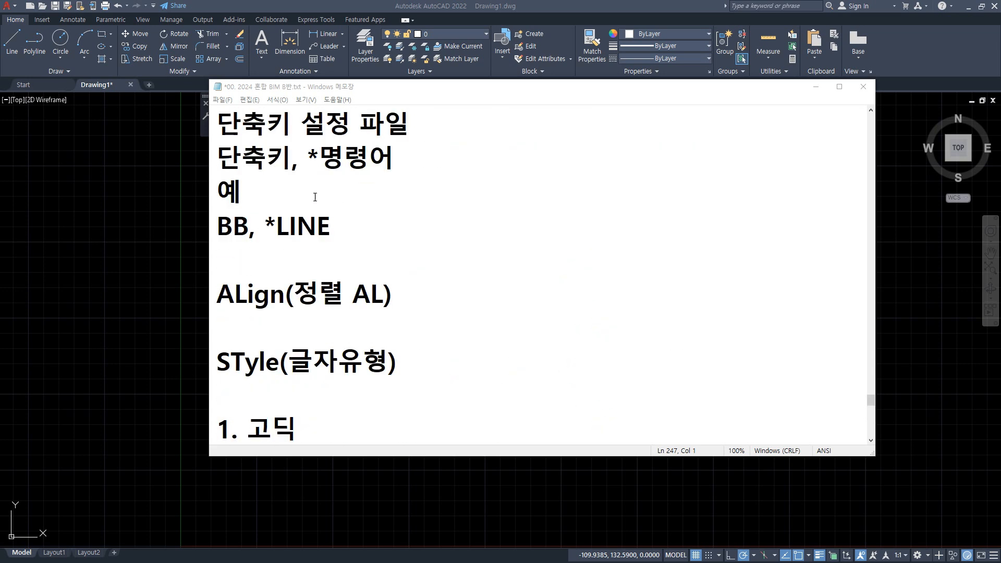
# Step: Examine the existing notes on the STyle, text, mText, textEDit and text2mtext commands, underlining each command
pyautogui.scroll(-3, 395, 183)
pyautogui.moveTo(399, 186); pyautogui.dragTo(172, 186)
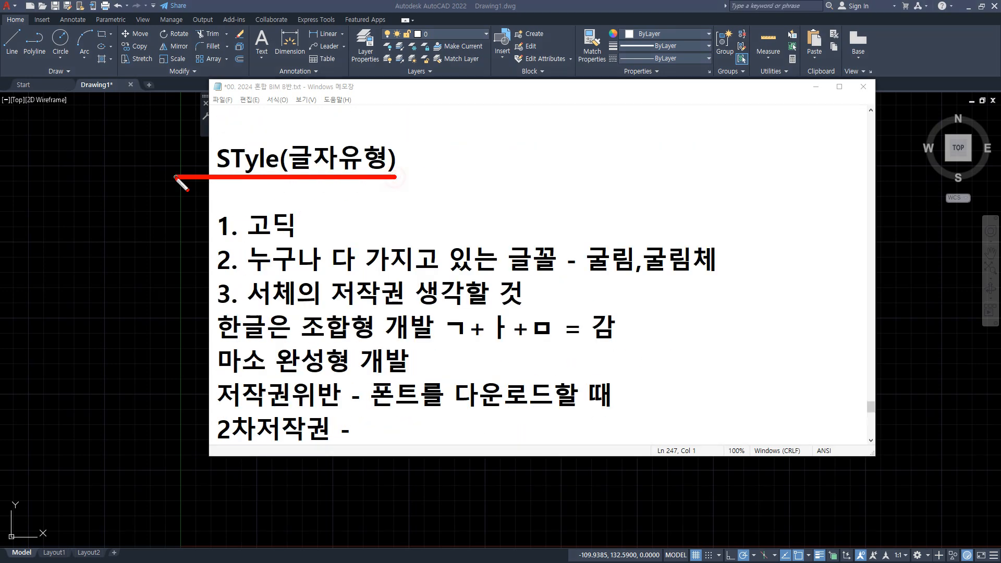
pyautogui.press('Escape')
pyautogui.scroll(-4, 365, 206)
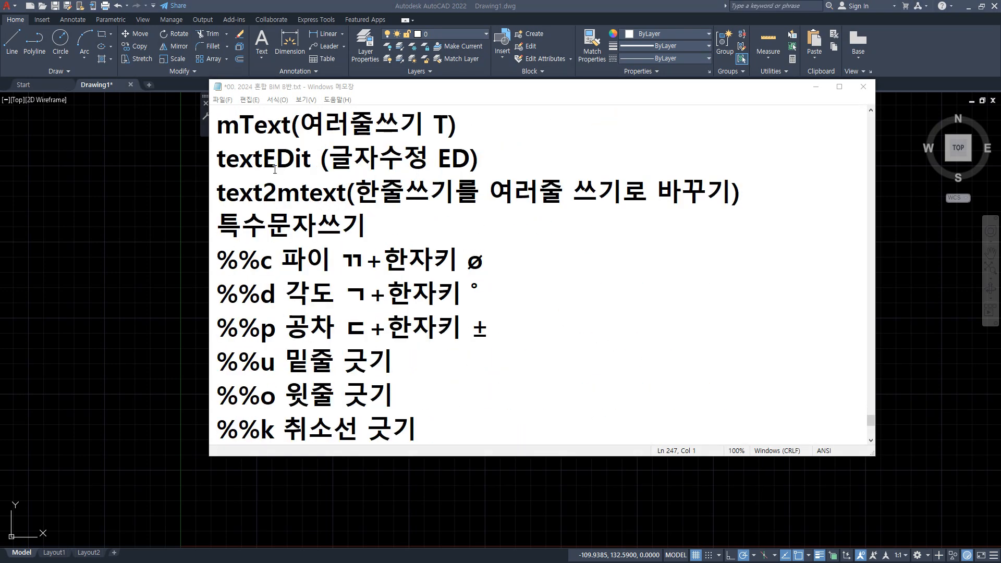
pyautogui.scroll(1, 266, 190)
pyautogui.moveTo(217, 207); pyautogui.dragTo(420, 206)
pyautogui.moveTo(468, 236); pyautogui.dragTo(217, 236)
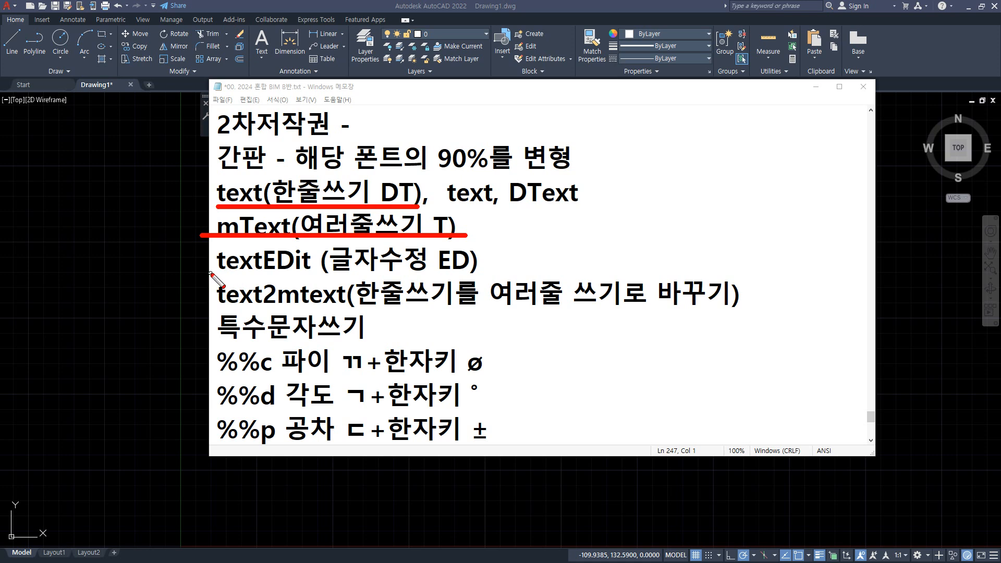
pyautogui.moveTo(209, 271); pyautogui.dragTo(502, 273)
pyautogui.moveTo(353, 306); pyautogui.dragTo(168, 305)
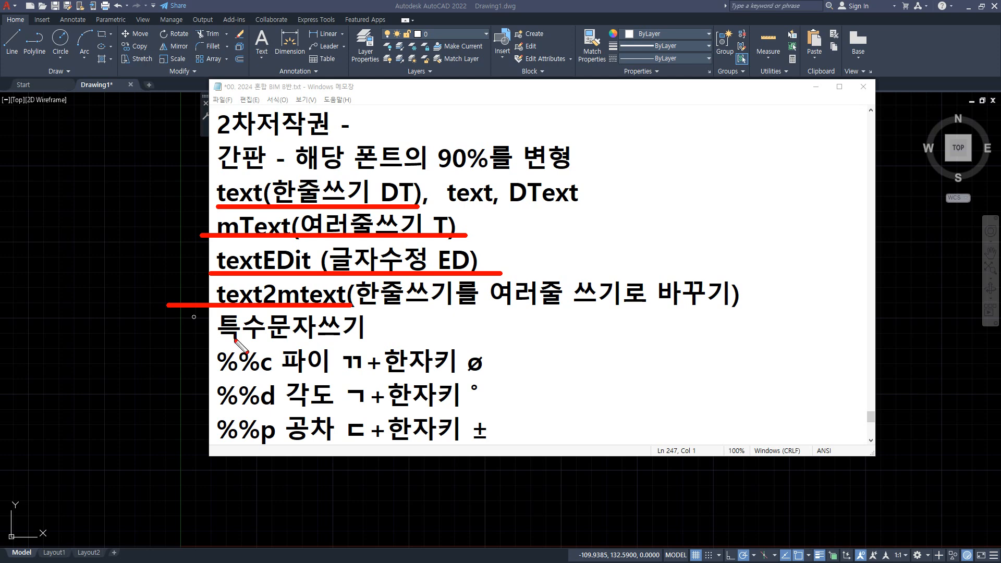
pyautogui.press('Escape')
pyautogui.scroll(3, 333, 303)
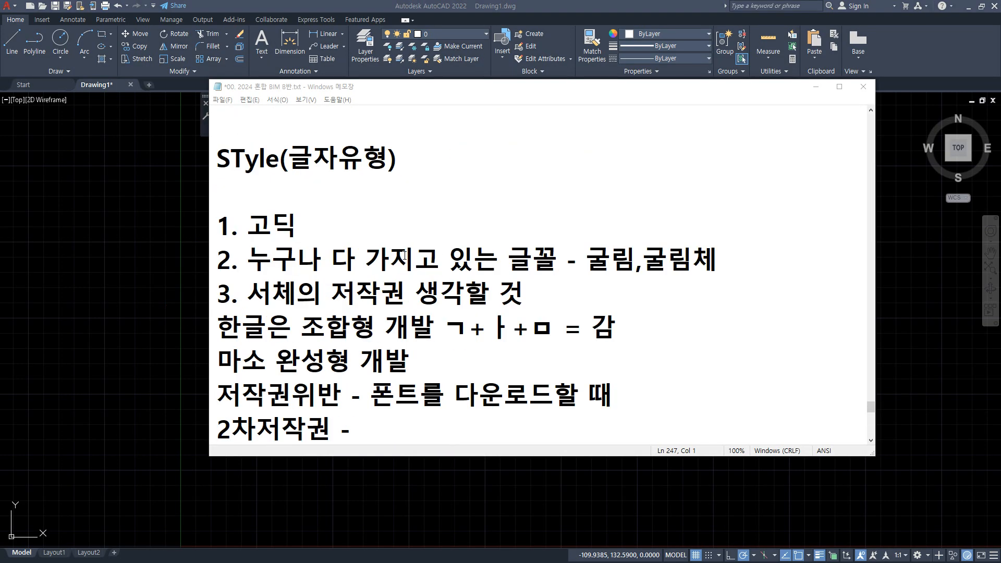
# Step: Add the line "text, mText, textEDit" directly below the STyle(글자유형) heading in the notes
pyautogui.scroll(1, 305, 170)
pyautogui.click(428, 264)
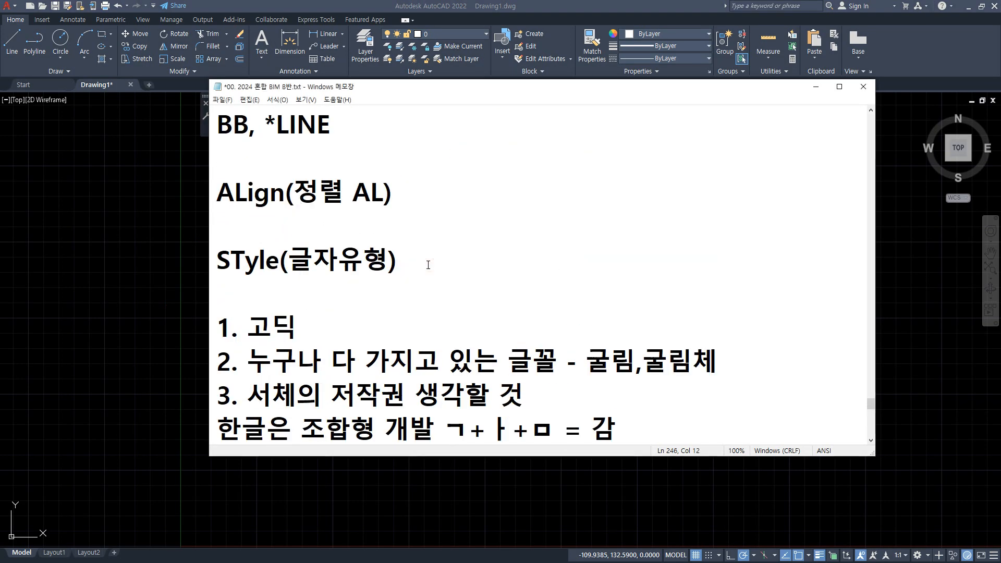
pyautogui.press('Return')
pyautogui.write('te')
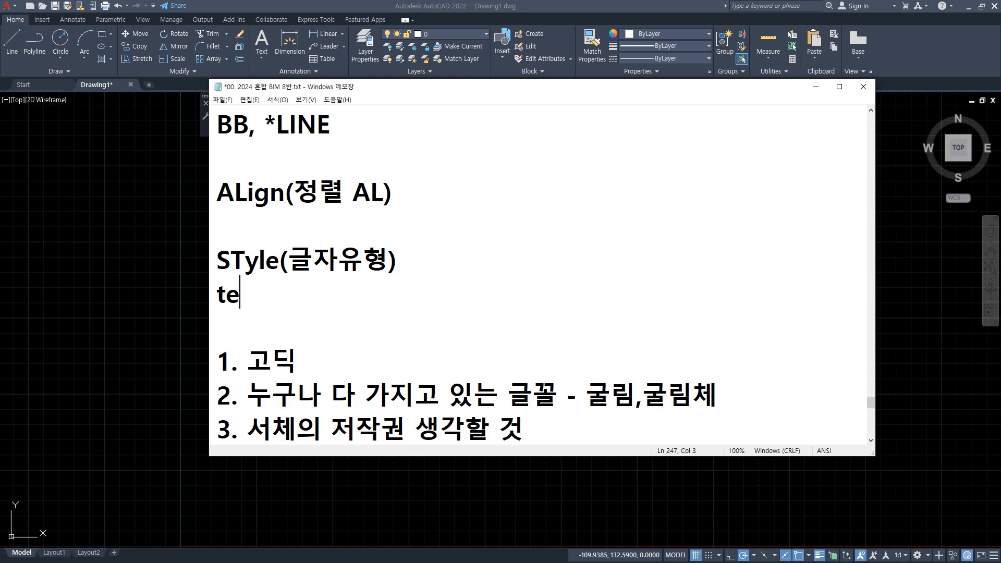
pyautogui.write('xt, M')
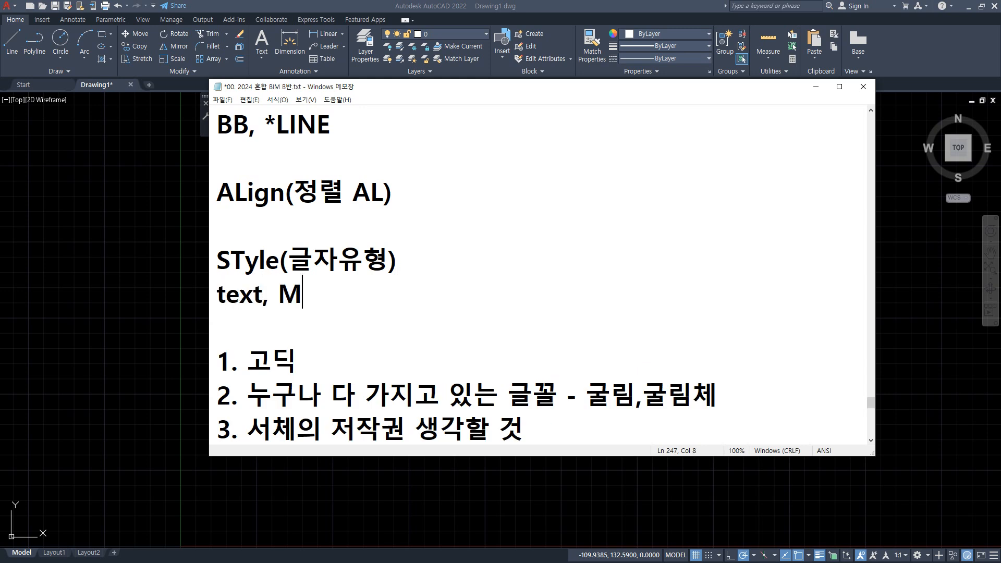
pyautogui.press('BackSpace')
pyautogui.write('mTe')
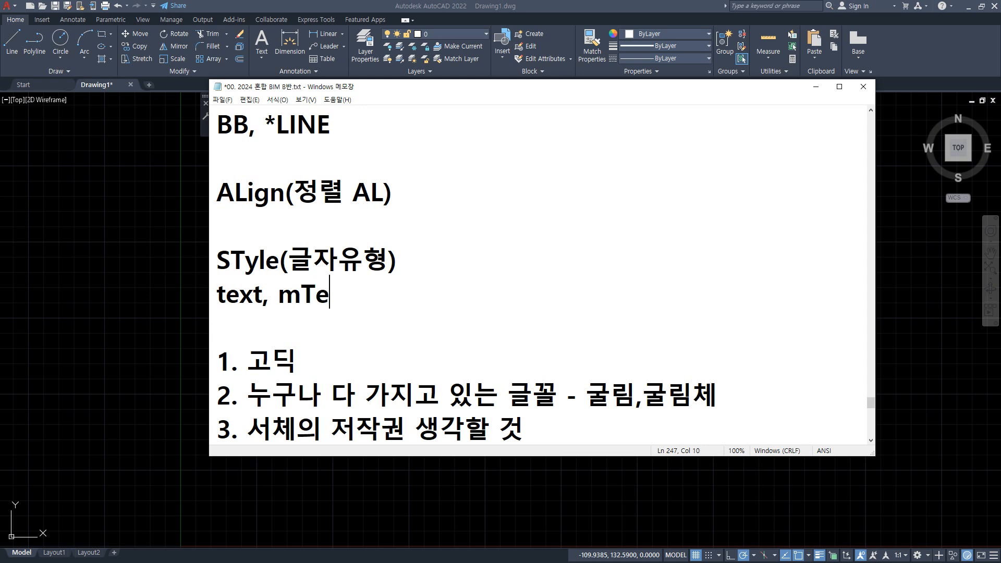
pyautogui.write('xt, text')
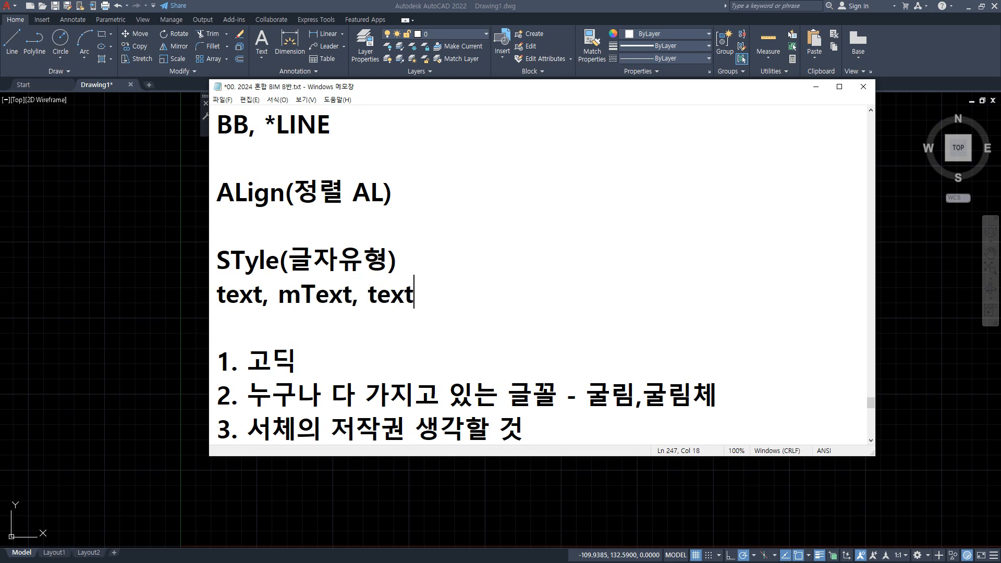
pyautogui.write('EDit')
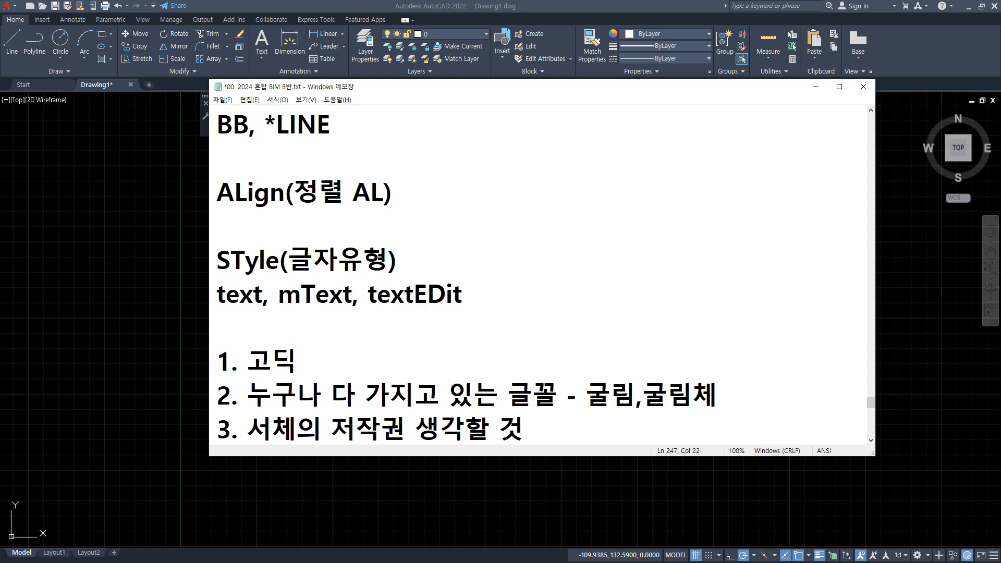
# Step: Insert the description "(한줄쓰기 DT)" after "text" on the new line
pyautogui.press('Home')
pyautogui.press('Right')
pyautogui.press('Right')
pyautogui.press('Right')
pyautogui.press('Right')
pyautogui.write('(한줄씩')
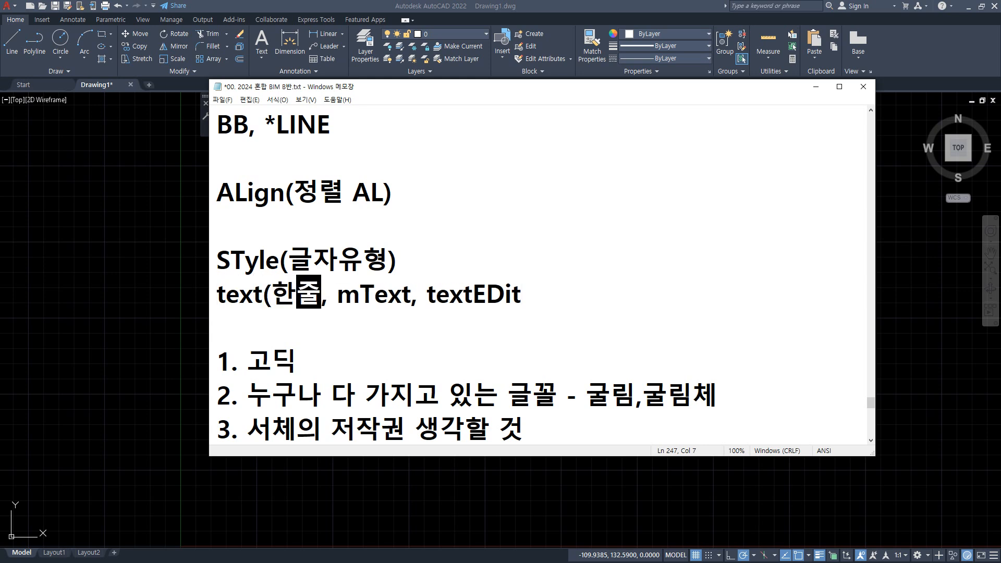
pyautogui.write('기 DT)')
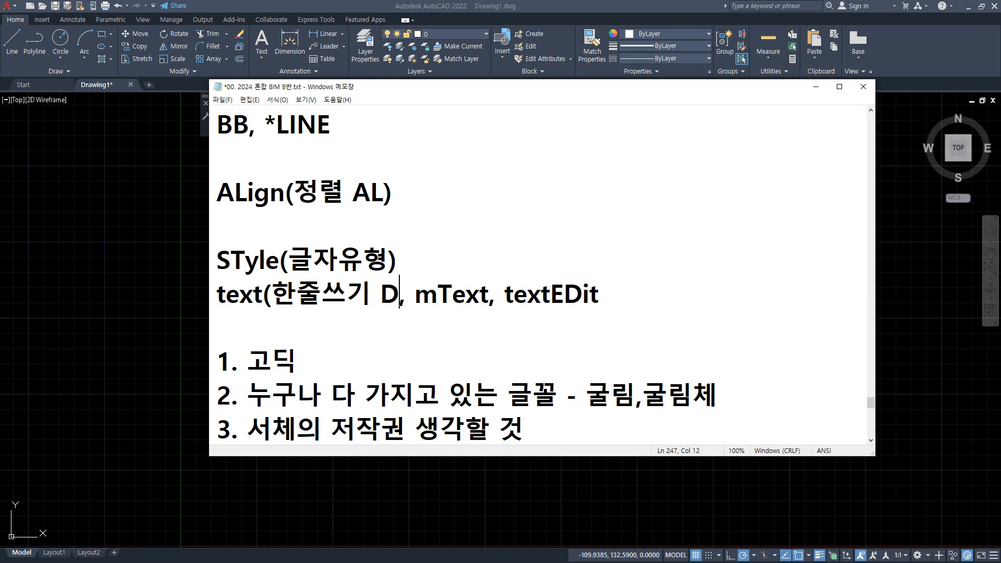
# Step: Insert the description "(여러줄쓰기 T)" after "mText" on the same line
pyautogui.press('Right')
pyautogui.press('Right')
pyautogui.press('Right')
pyautogui.press('Right')
pyautogui.press('Right')
pyautogui.press('Right')
pyautogui.press('Right')
pyautogui.press('Right')
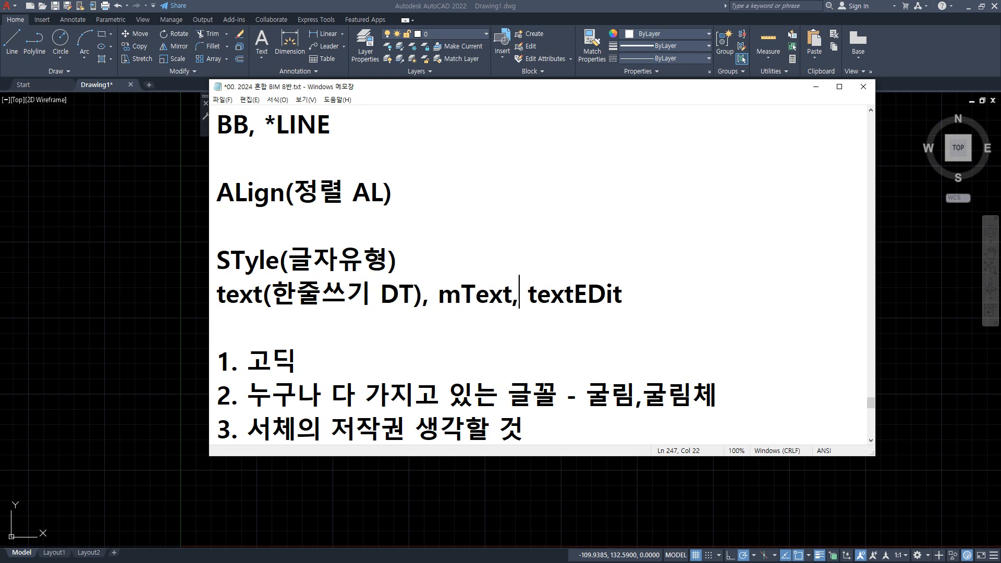
pyautogui.press('Left')
pyautogui.write('(여러줄ㅆ')
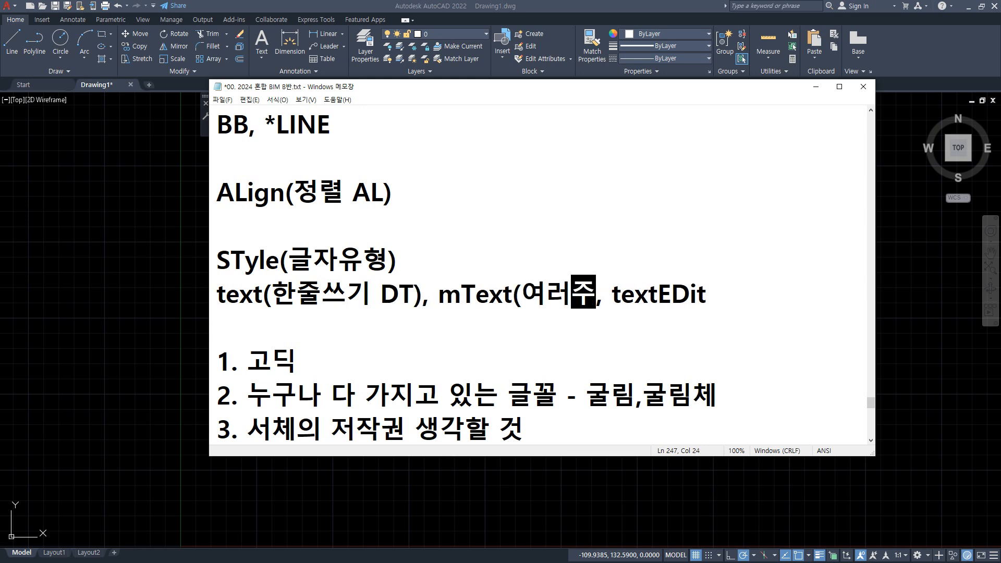
pyautogui.write('ㅡ기 T')
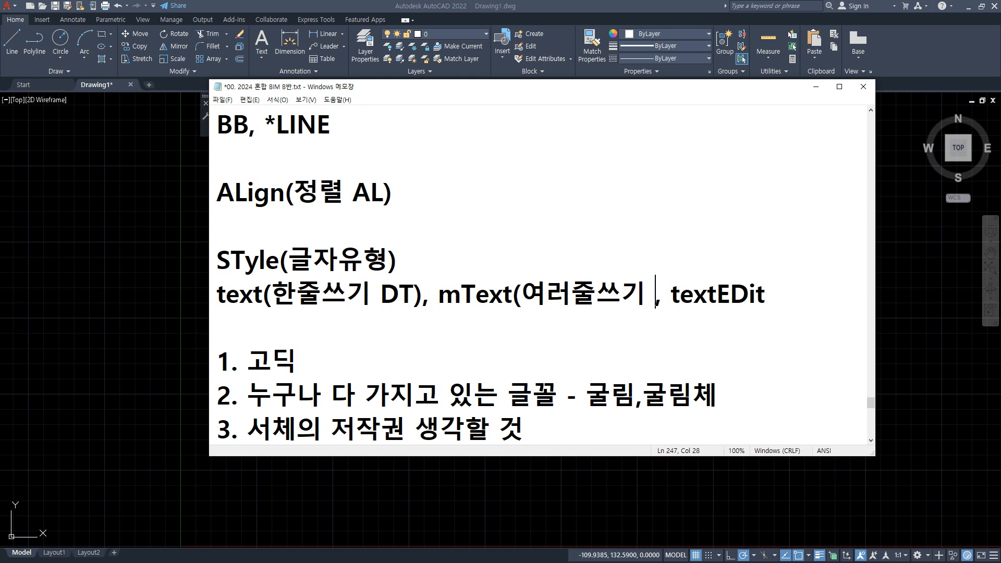
pyautogui.write(')')
pyautogui.press('BackSpace')
pyautogui.write(')')
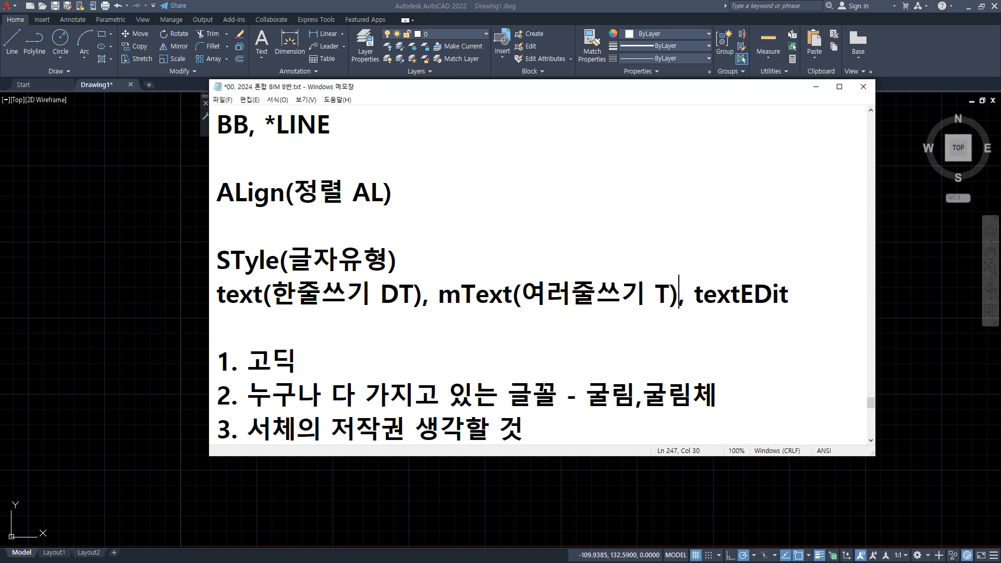
# Step: Move "textEDit" to its own line without the separating comma and append "(문자 수정 ED" to it
pyautogui.press('Right')
pyautogui.press('BackSpace')
pyautogui.press('Delete')
pyautogui.press('Return')
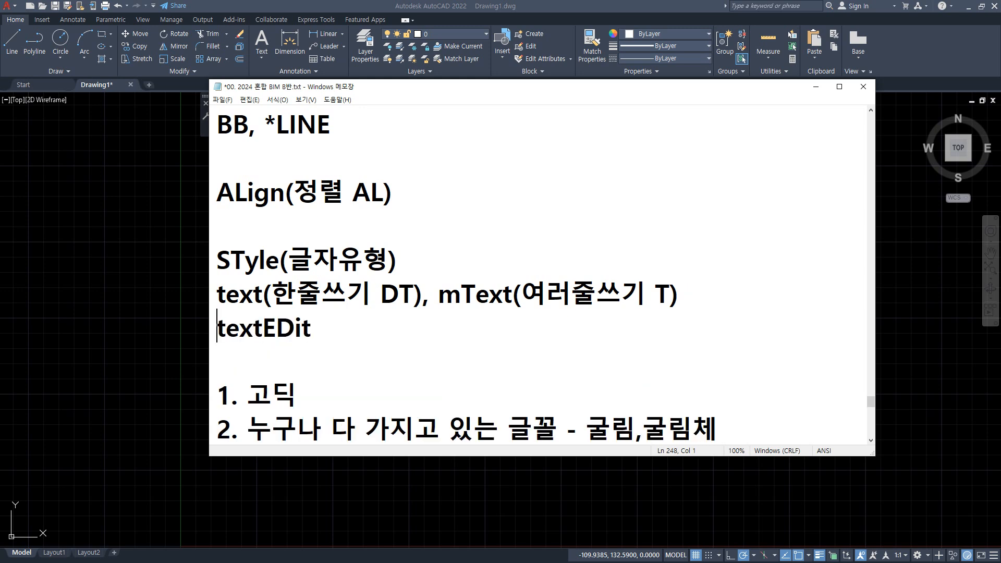
pyautogui.press('End')
pyautogui.write('(문자')
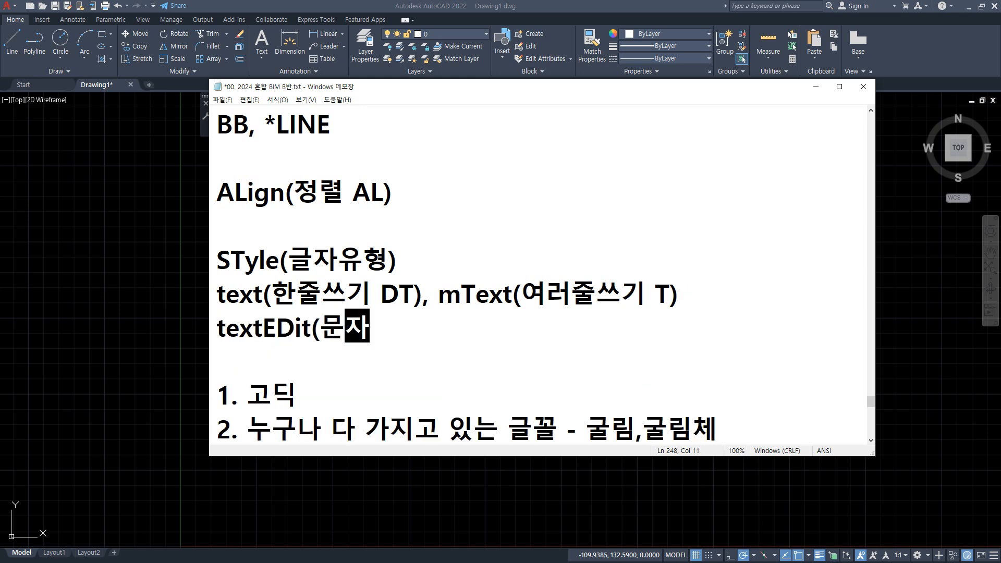
pyautogui.write(' 수정 ED(')
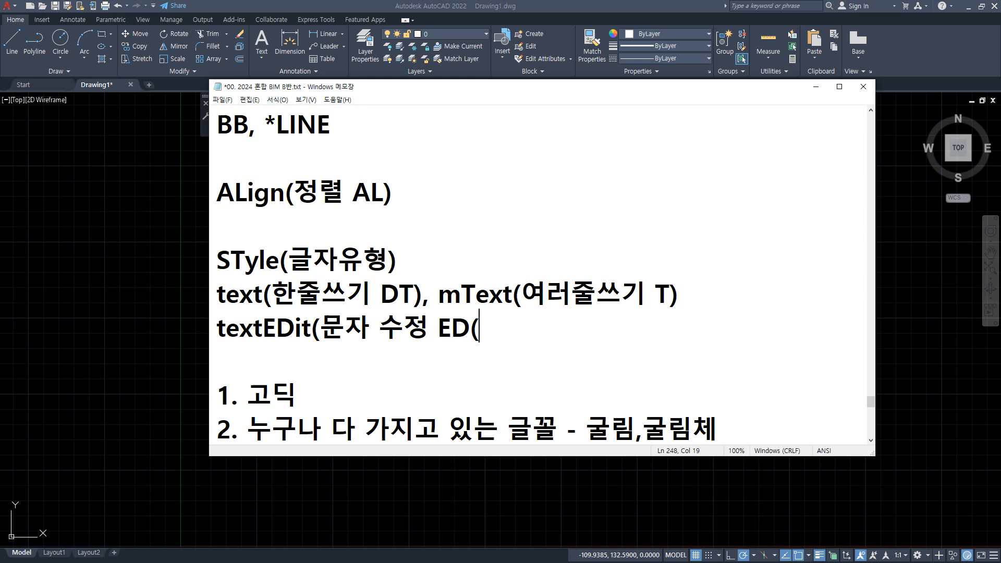
# Step: Add the line "text2mtext(text를 mtext로 변환)" below and correct the closing parenthesis of the textEDit line
pyautogui.press('Return')
pyautogui.write('text')
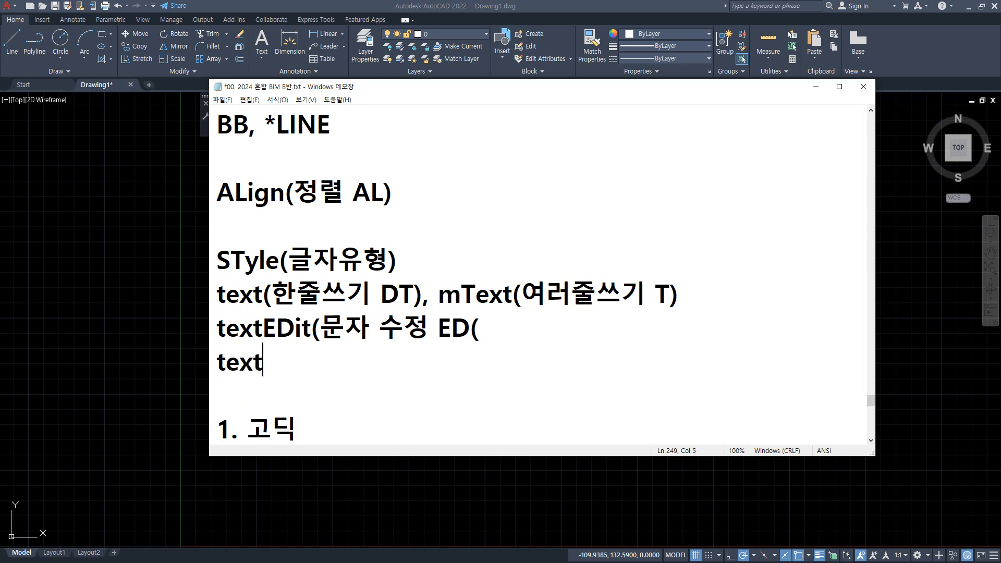
pyautogui.write('2mtext')
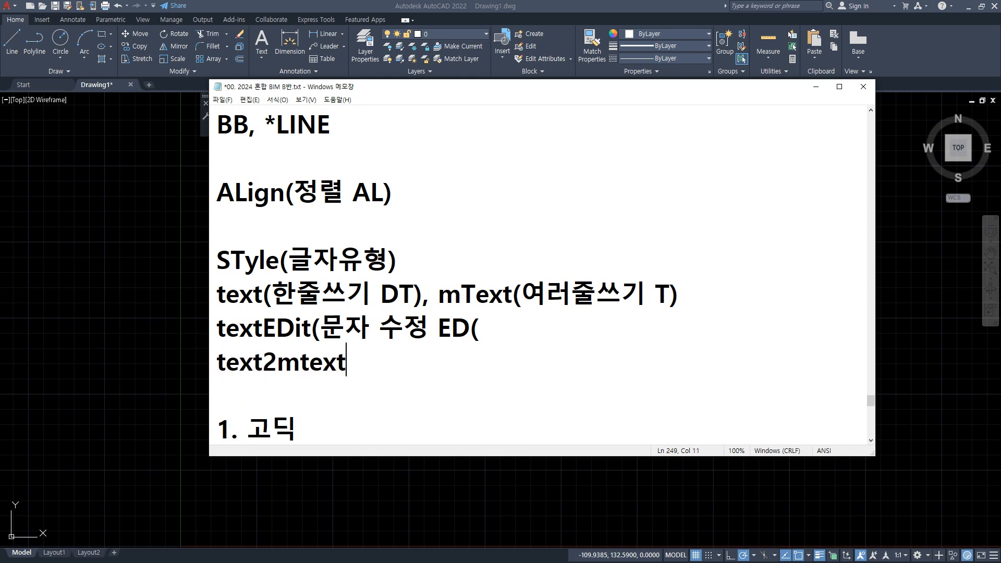
pyautogui.write('(ㅅㄷ')
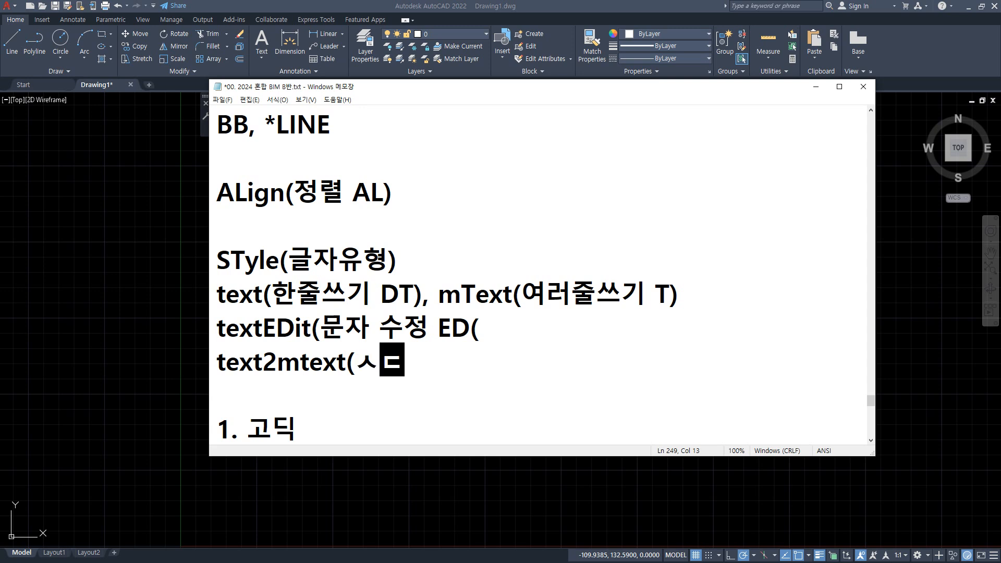
pyautogui.press('BackSpace')
pyautogui.press('BackSpace')
pyautogui.write('text를 ')
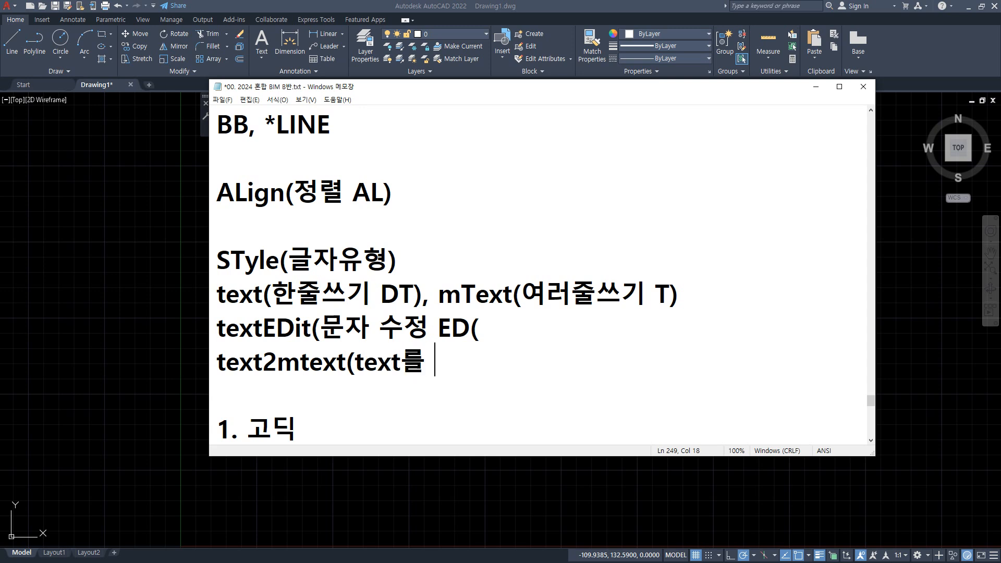
pyautogui.write('mtext로')
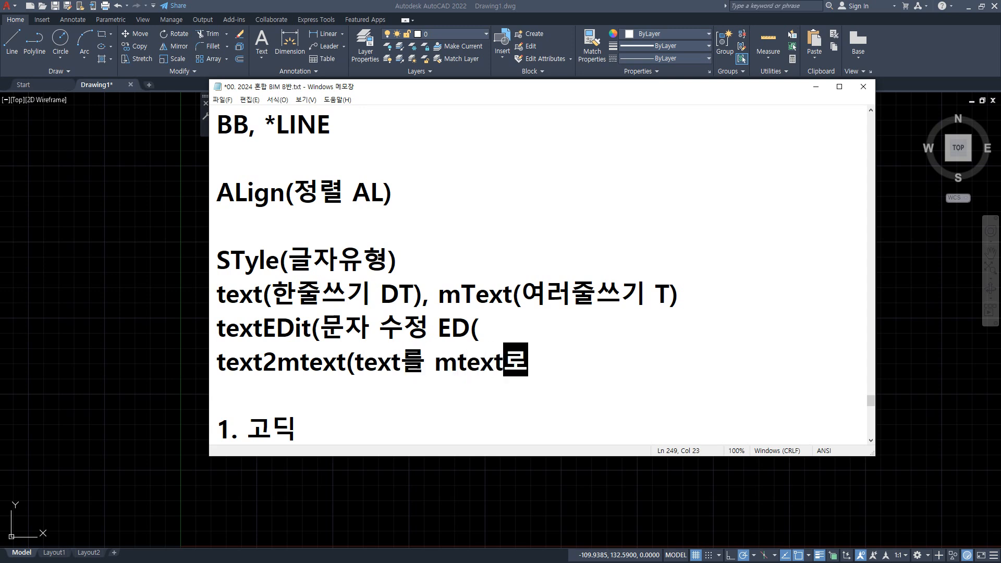
pyautogui.write(' 변환(')
pyautogui.press('BackSpace')
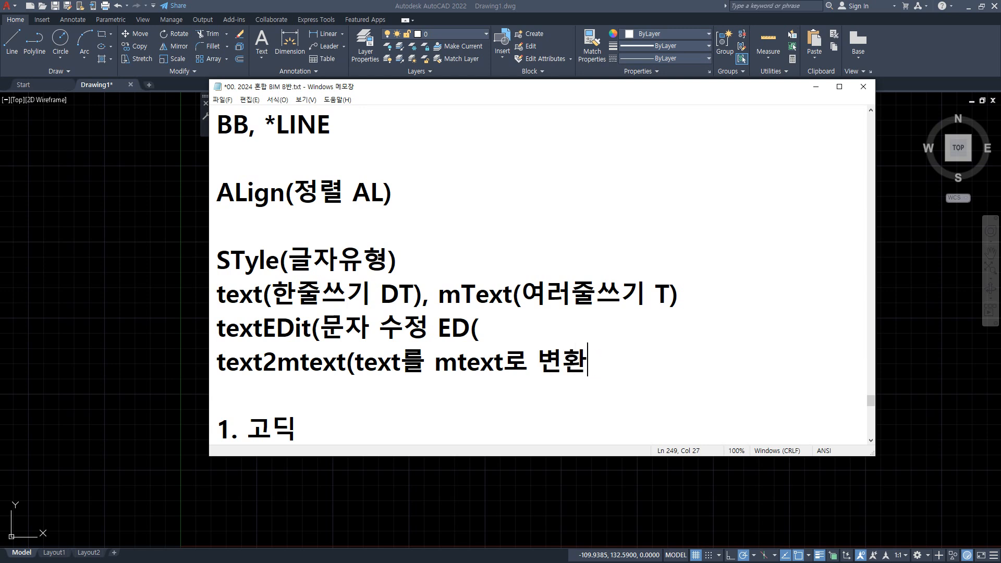
pyautogui.write(')')
pyautogui.press('Up')
pyautogui.press('BackSpace')
pyautogui.write(')')
# Step: Review the new command list, highlighting the STyle to textEDit lines and the text2mtext line
pyautogui.hotkey('shift', 'Home')
pyautogui.hotkey('shift', 'Up')
pyautogui.hotkey('shift', 'Up')
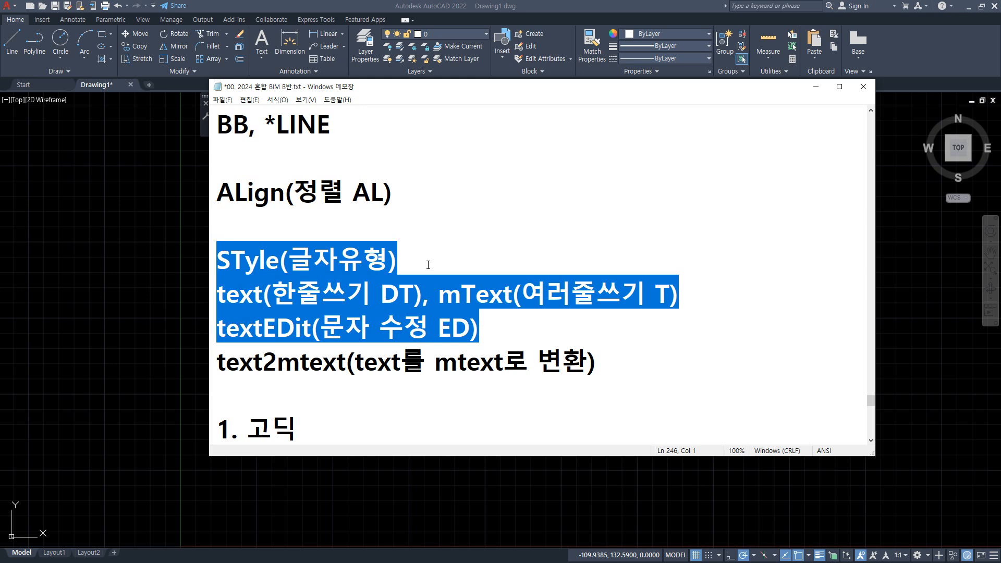
pyautogui.press('Down')
pyautogui.press('Down')
pyautogui.press('Down')
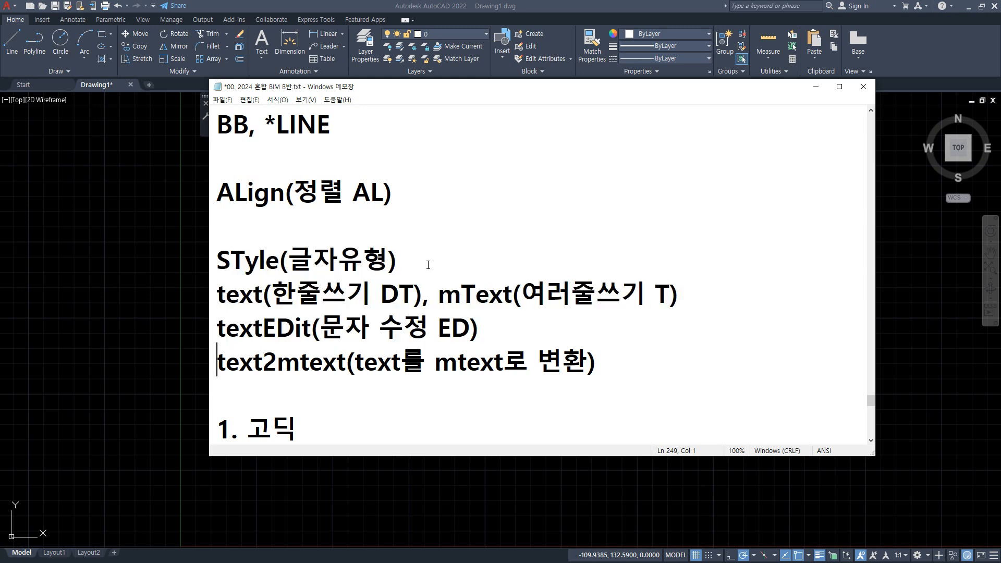
pyautogui.hotkey('shift', 'End')
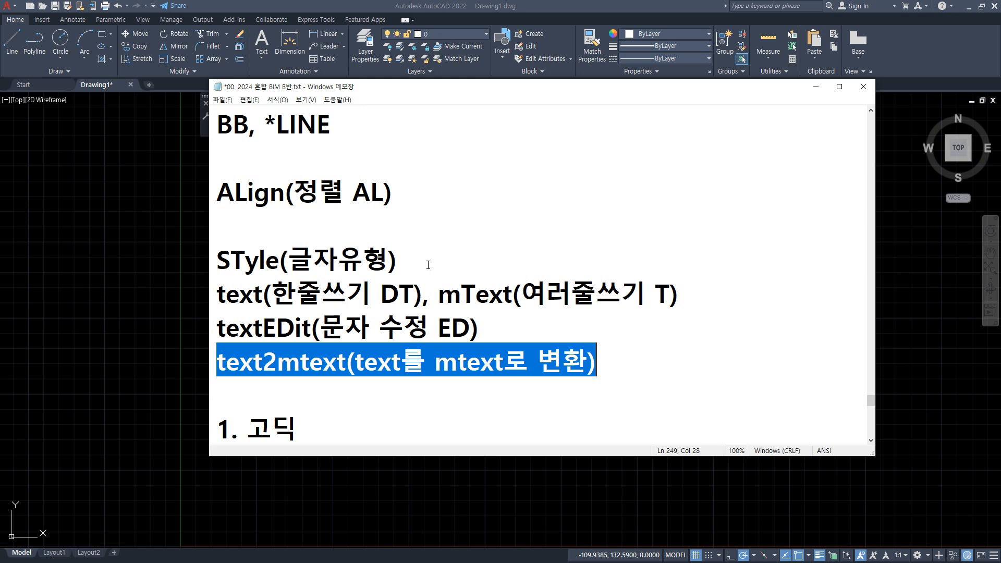
pyautogui.press('Up')
pyautogui.press('Up')
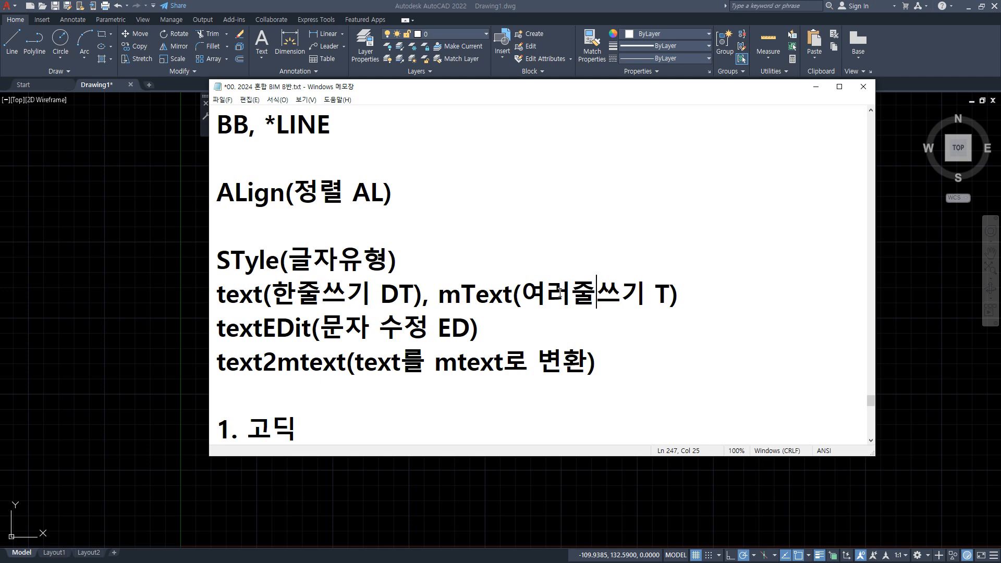
# Step: Extend the notes window's height downward and place the cursor at the end of the "1. 고딕" line
pyautogui.scroll(-1, 559, 292)
pyautogui.scroll(-1, 558, 292)
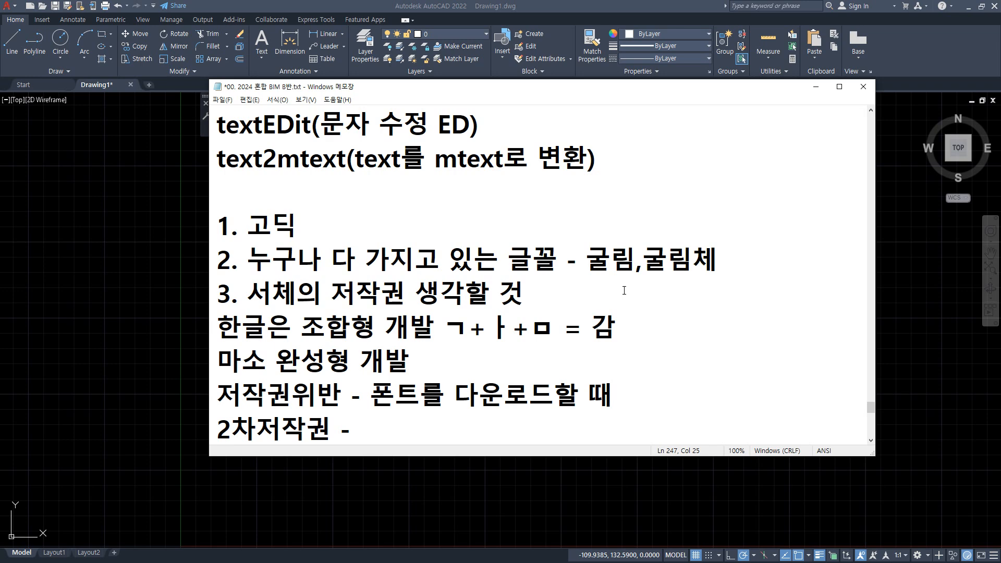
pyautogui.scroll(-1, 613, 287)
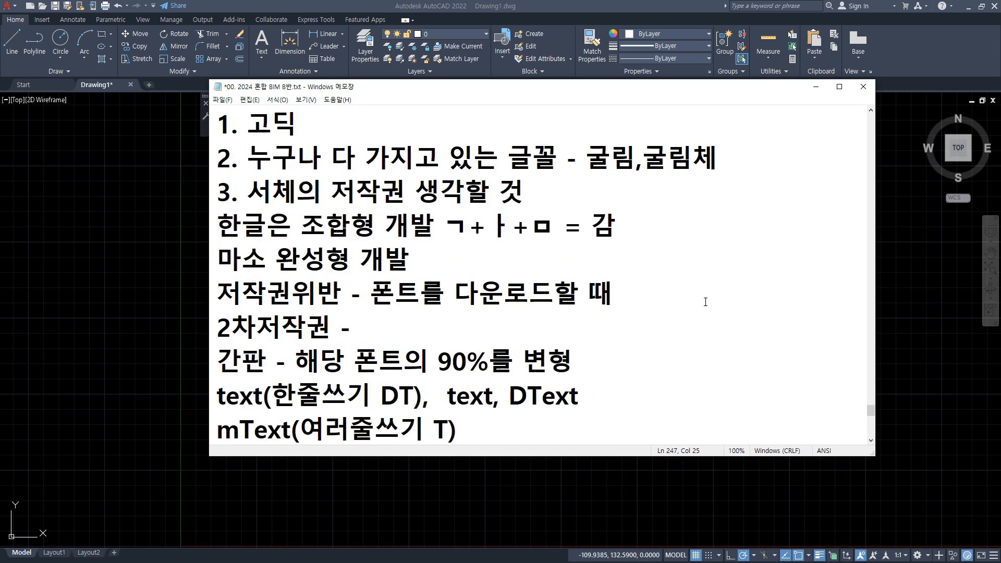
pyautogui.scroll(1, 706, 302)
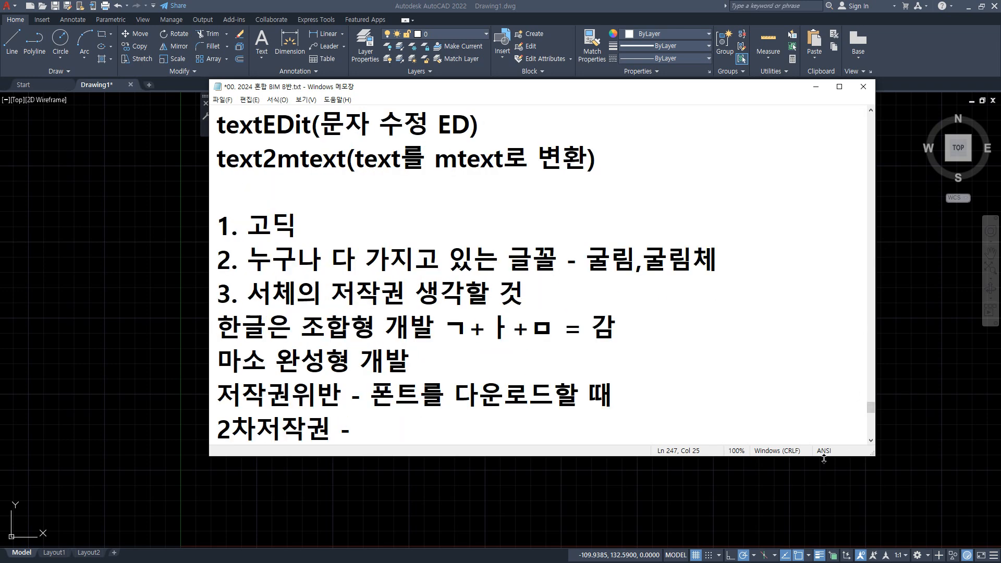
pyautogui.moveTo(824, 456); pyautogui.dragTo(837, 527)
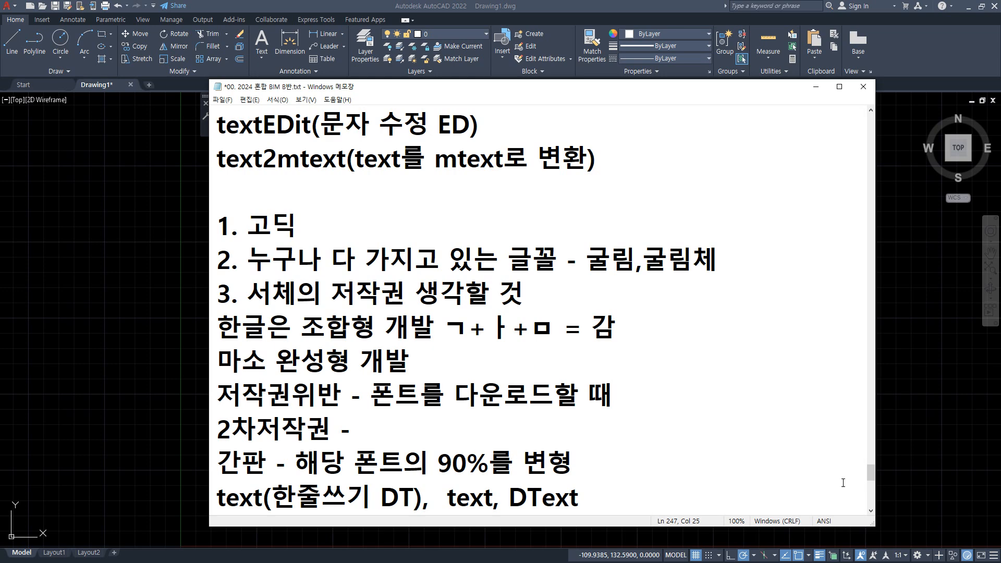
pyautogui.scroll(1, 844, 483)
pyautogui.click(450, 255)
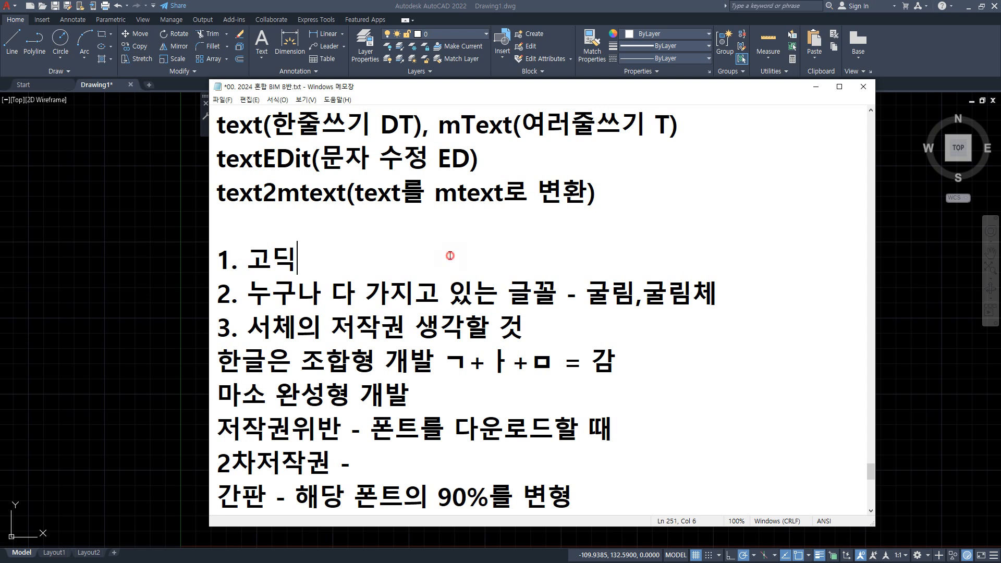
# Step: Complete the "1. 고딕" line by appending "15도 기울어진 이탤릭체"
pyautogui.write('15도')
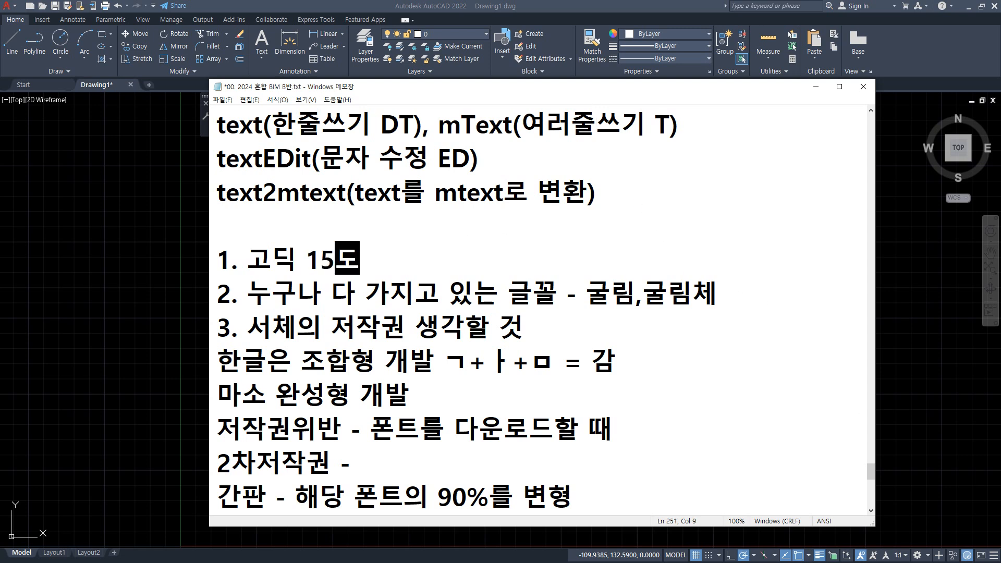
pyautogui.write(' 기울어')
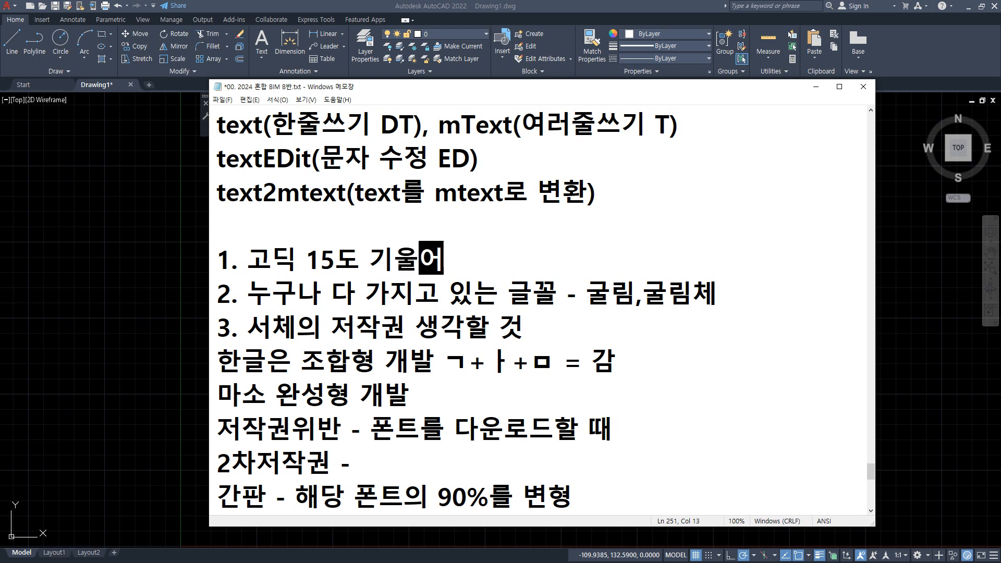
pyautogui.write('진 이태')
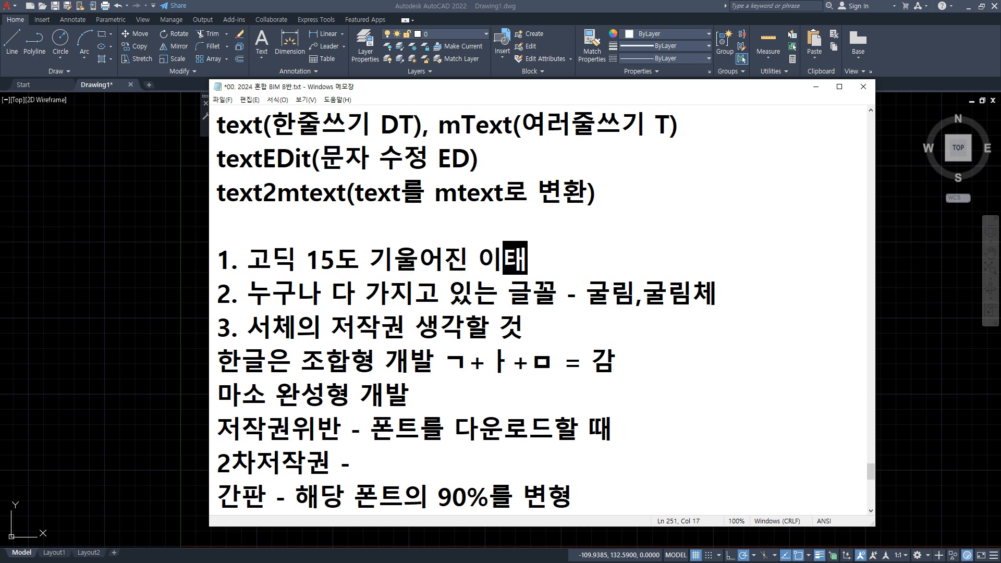
pyautogui.write('릭체')
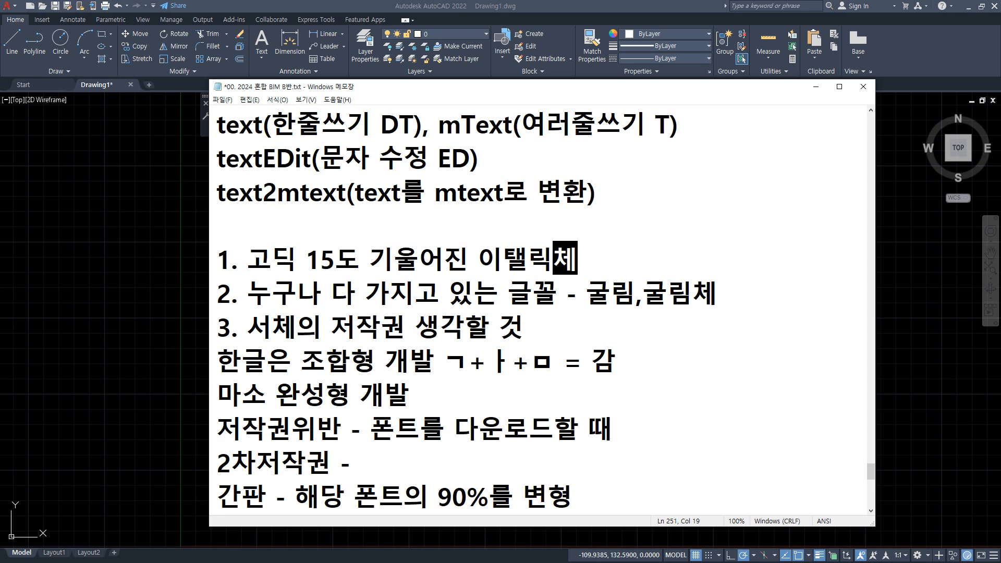
# Step: Highlight line 2 of the notes, narrowing the selection to the phrase "누구나 다 가지고 있는 글꼴"
pyautogui.press('Down')
pyautogui.press('Home')
pyautogui.hotkey('shift', 'End')
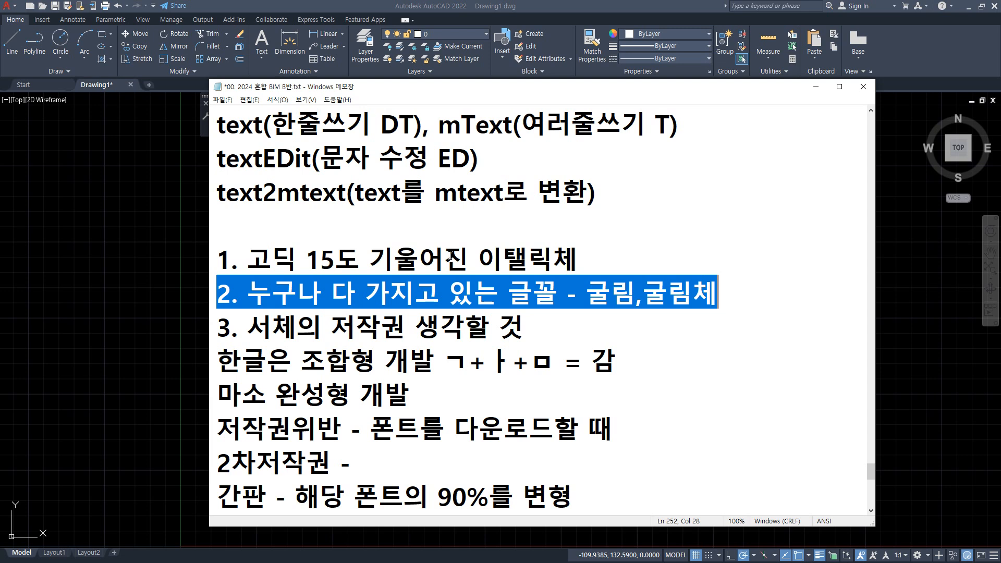
pyautogui.click(248, 295)
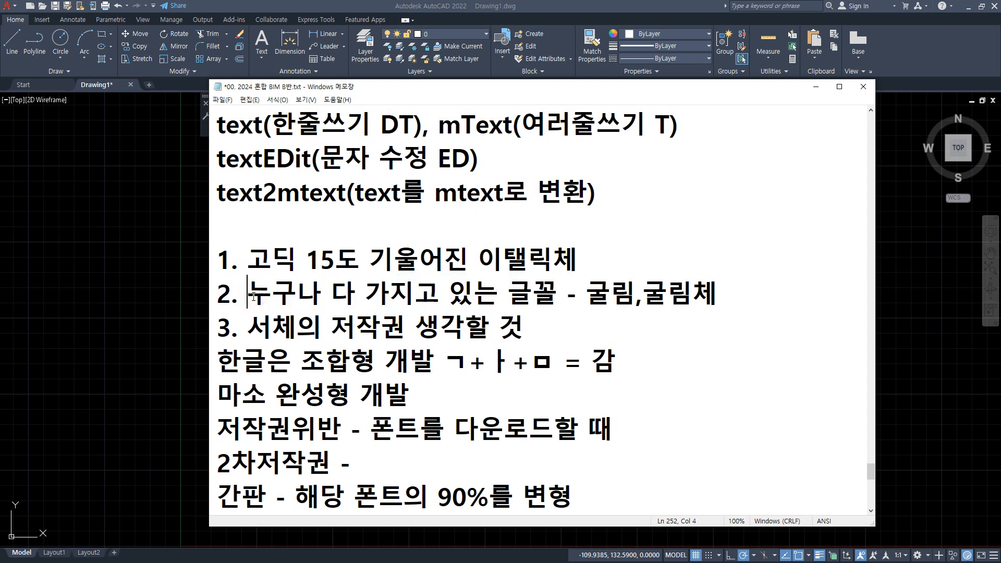
pyautogui.moveTo(254, 296); pyautogui.dragTo(558, 296)
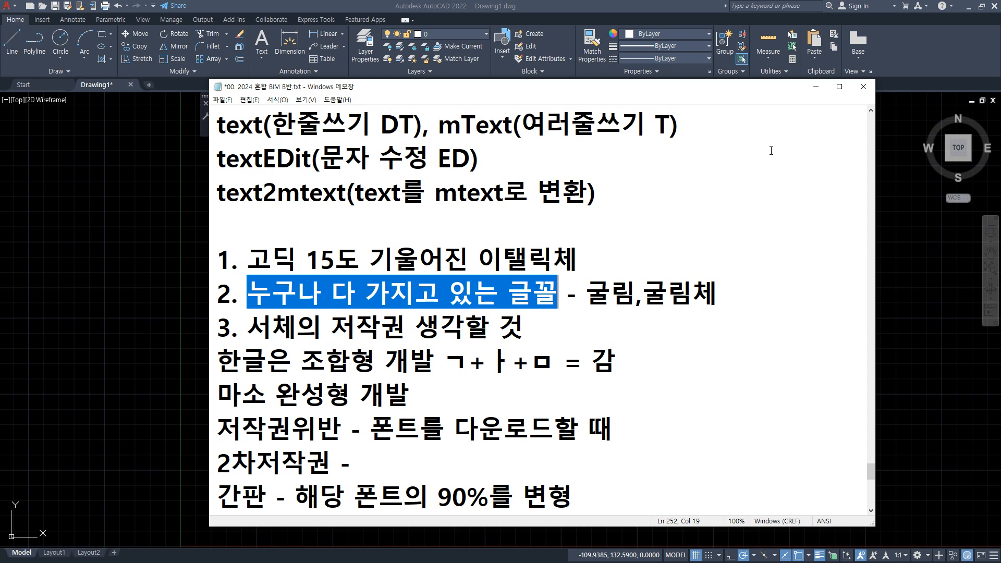
# Step: Annotate the screen in red: underline "굴림,굴림체", sketch a cross-hatched circle with an arrow to it, and handwrite "90%"
pyautogui.moveTo(599, 310); pyautogui.dragTo(735, 311)
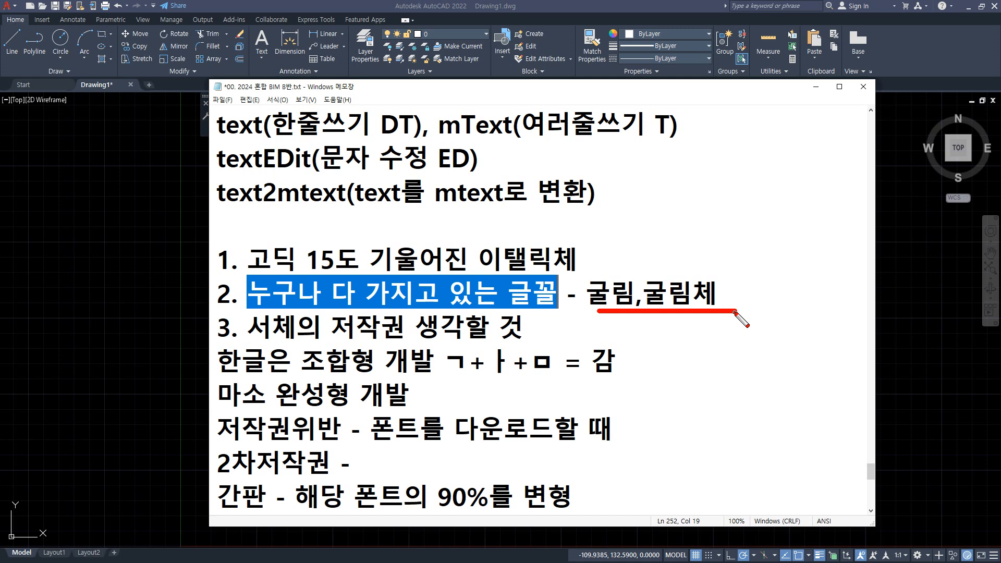
pyautogui.moveTo(625, 232)
pyautogui.mouseDown()
pyautogui.moveTo(521, 167)
pyautogui.moveTo(657, 189)
pyautogui.moveTo(621, 237)
pyautogui.mouseUp()
pyautogui.moveTo(583, 121); pyautogui.dragTo(533, 194)
pyautogui.moveTo(647, 130); pyautogui.dragTo(560, 221)
pyautogui.moveTo(662, 175); pyautogui.dragTo(613, 235)
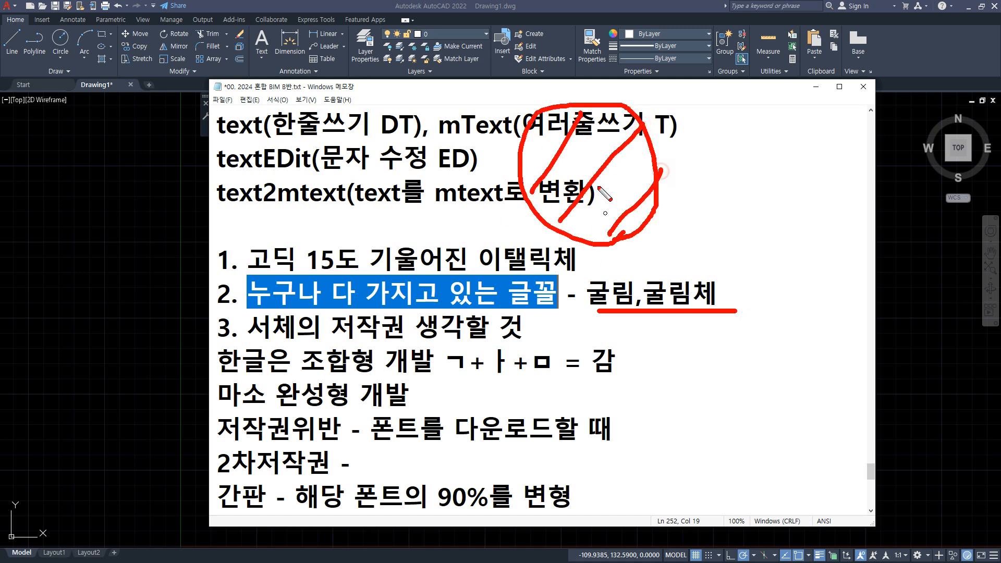
pyautogui.moveTo(585, 117); pyautogui.dragTo(644, 174)
pyautogui.moveTo(566, 146); pyautogui.dragTo(625, 203)
pyautogui.moveTo(552, 174); pyautogui.dragTo(606, 227)
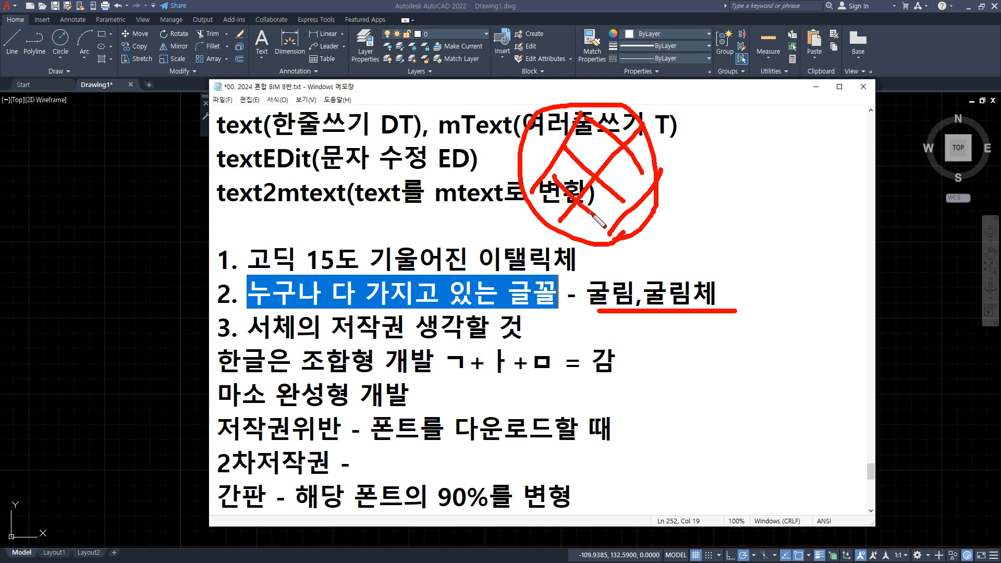
pyautogui.moveTo(676, 219)
pyautogui.mouseDown()
pyautogui.moveTo(691, 266)
pyautogui.moveTo(713, 263)
pyautogui.mouseUp()
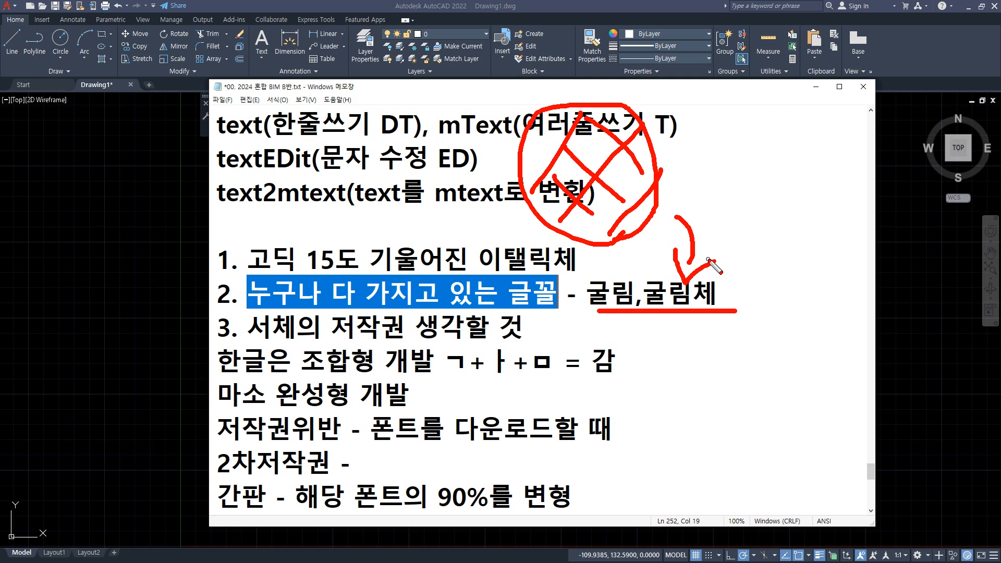
pyautogui.moveTo(771, 163)
pyautogui.mouseDown()
pyautogui.moveTo(753, 163)
pyautogui.moveTo(766, 166)
pyautogui.moveTo(763, 214)
pyautogui.moveTo(808, 157)
pyautogui.moveTo(804, 214)
pyautogui.moveTo(842, 221)
pyautogui.mouseUp()
pyautogui.click(777, 174)
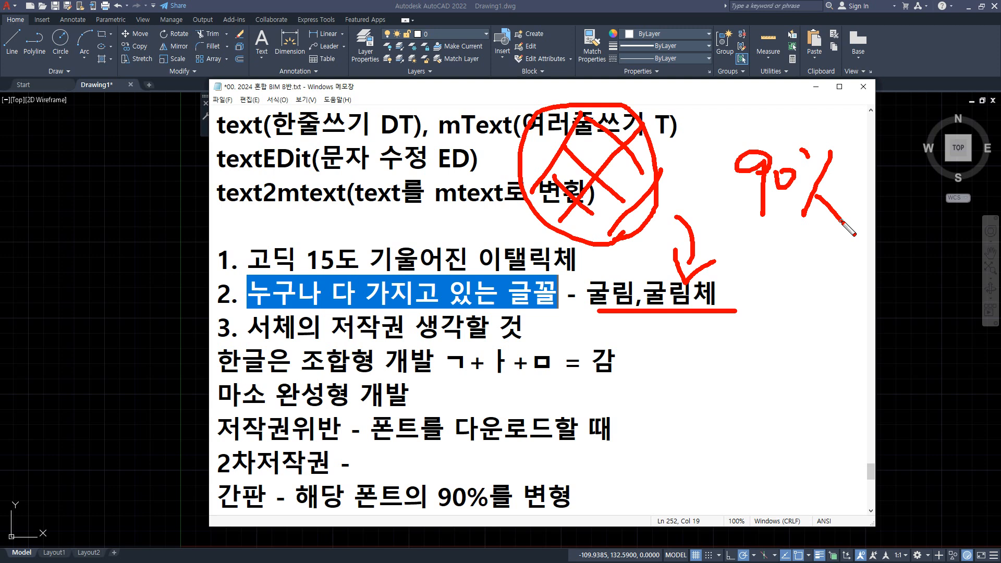
# Step: Mark "굴림,굴림체", circle the copyright lines, clear the red marks, and underline the "간판" line before ending the annotation
pyautogui.moveTo(591, 314)
pyautogui.mouseDown()
pyautogui.moveTo(735, 313)
pyautogui.moveTo(585, 318)
pyautogui.moveTo(750, 323)
pyautogui.moveTo(622, 320)
pyautogui.mouseUp()
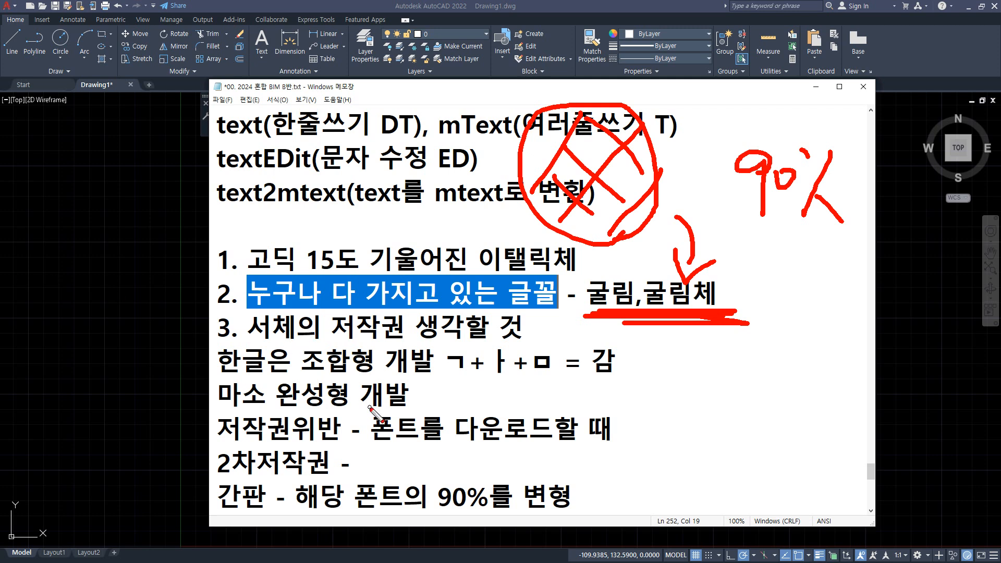
pyautogui.moveTo(211, 409)
pyautogui.mouseDown()
pyautogui.moveTo(197, 465)
pyautogui.moveTo(268, 481)
pyautogui.moveTo(527, 481)
pyautogui.moveTo(652, 422)
pyautogui.moveTo(194, 417)
pyautogui.mouseUp()
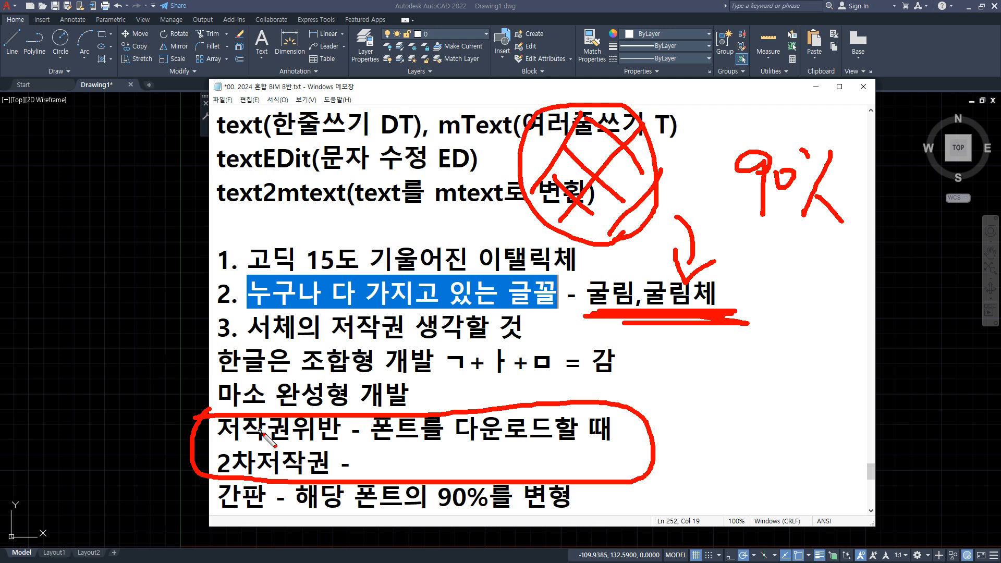
pyautogui.press('e')
pyautogui.moveTo(212, 513); pyautogui.dragTo(593, 514)
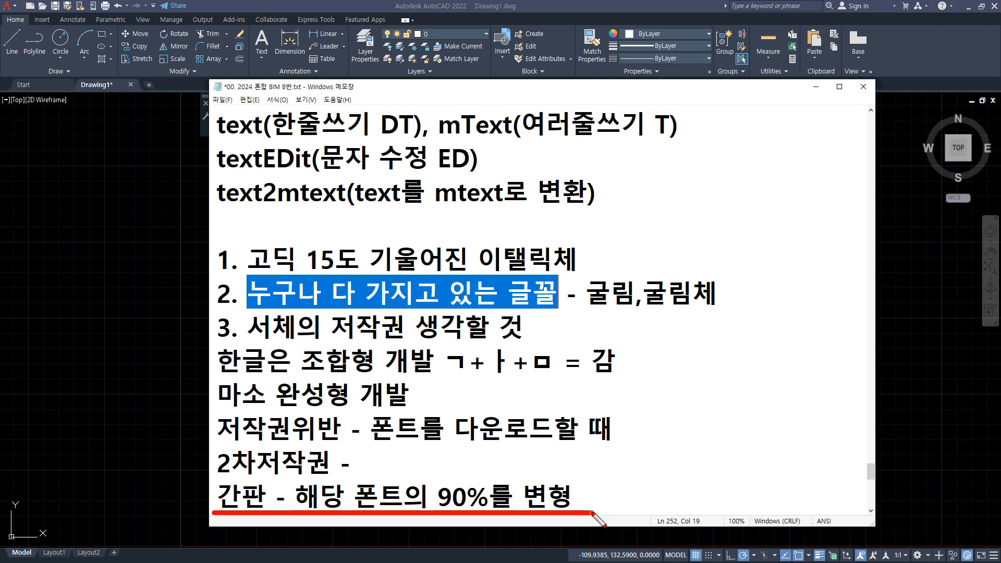
pyautogui.press('Escape')
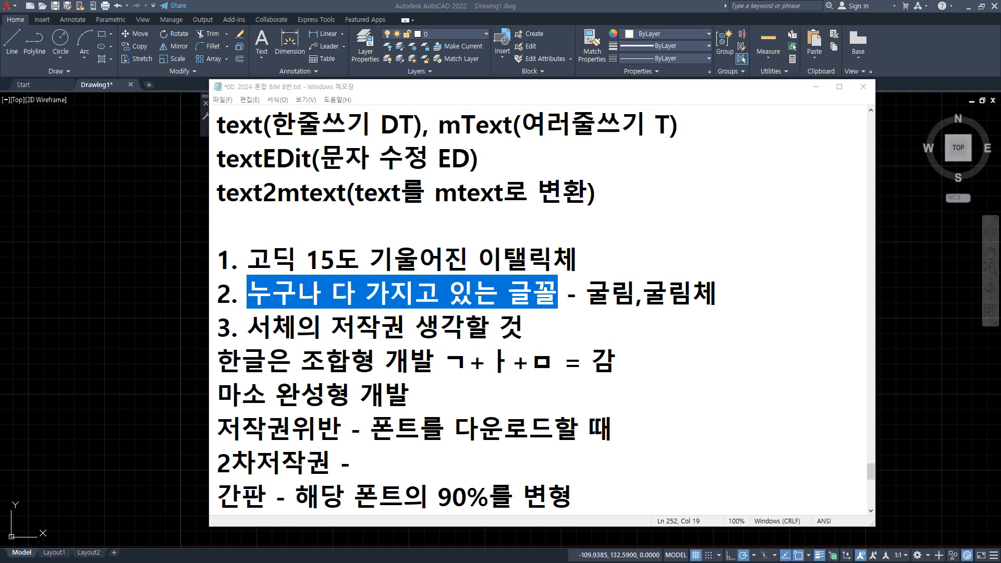
# Step: Add the shortcut "ST" after "글자유형" inside the parentheses of the STyle line
pyautogui.scroll(-1, 400, 226)
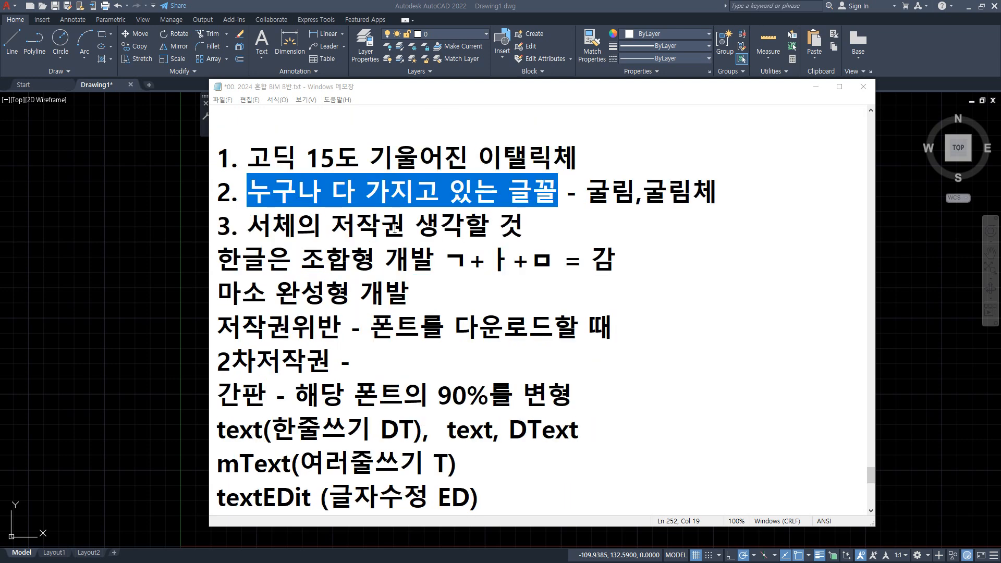
pyautogui.scroll(2, 506, 271)
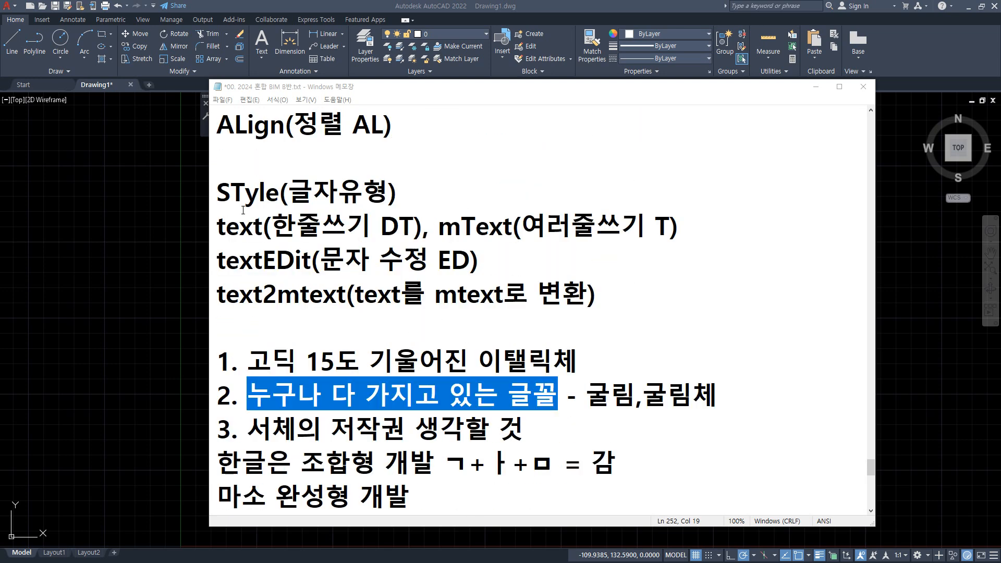
pyautogui.moveTo(185, 205); pyautogui.dragTo(432, 206)
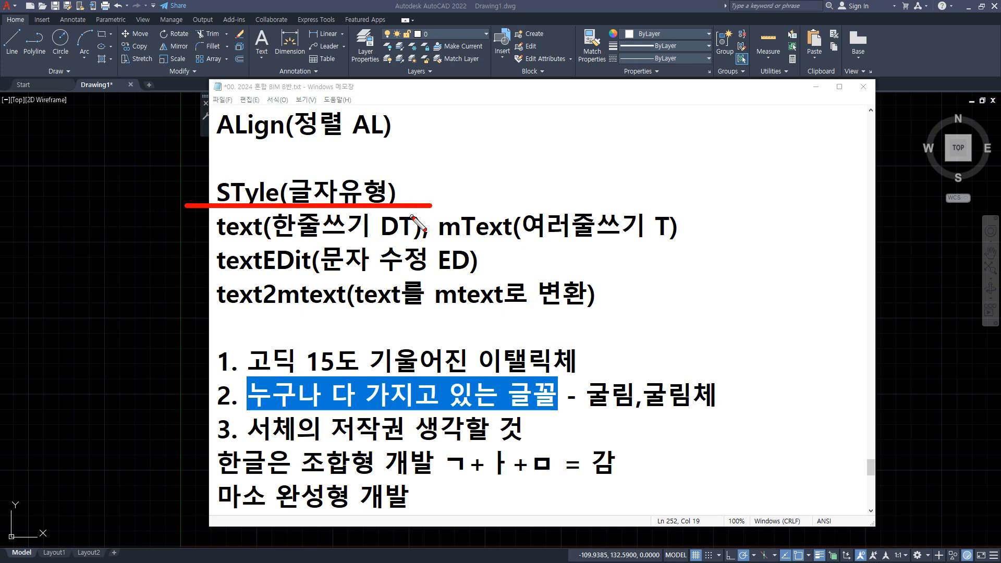
pyautogui.press('Escape')
pyautogui.click(386, 194)
pyautogui.write('ㄴㅆ')
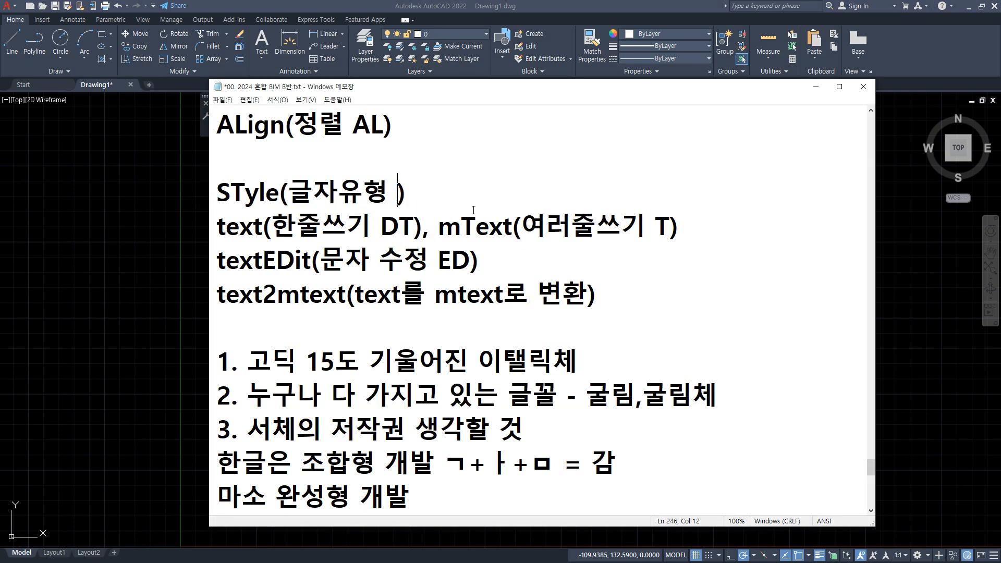
pyautogui.press('BackSpace')
pyautogui.press('BackSpace')
pyautogui.write('ST')
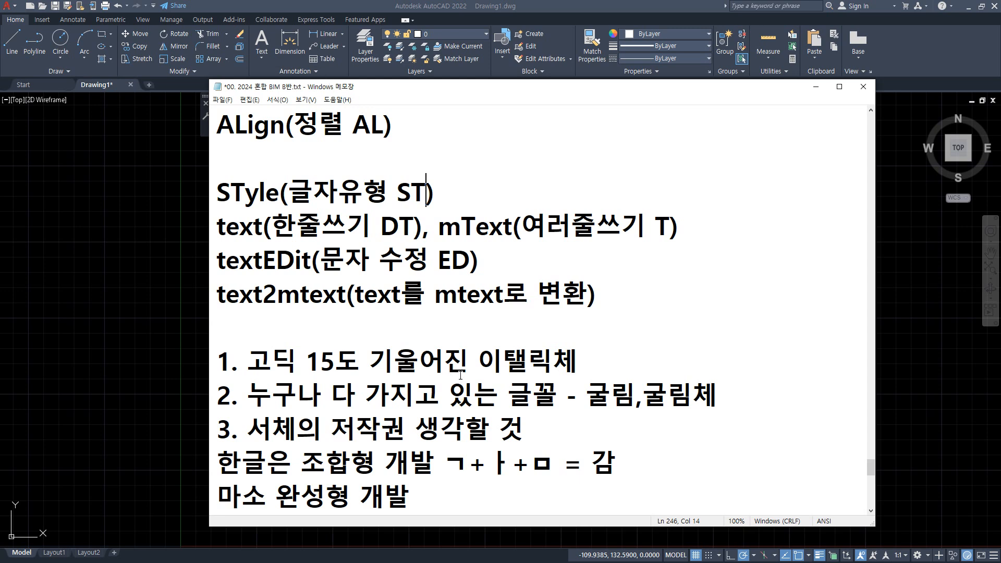
pyautogui.click(565, 331)
pyautogui.write('ㅂㅏ이트, ')
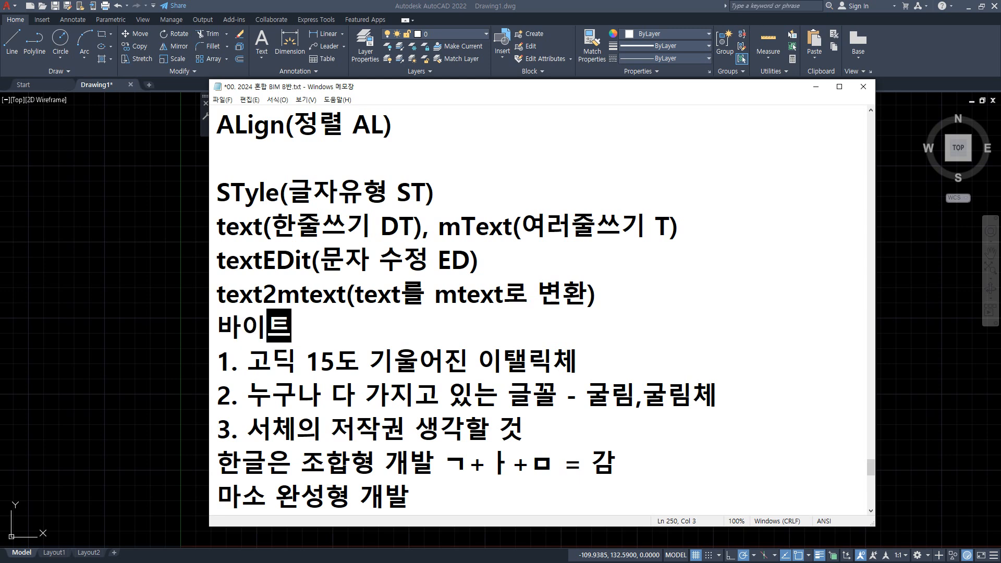
pyautogui.write('킬로')
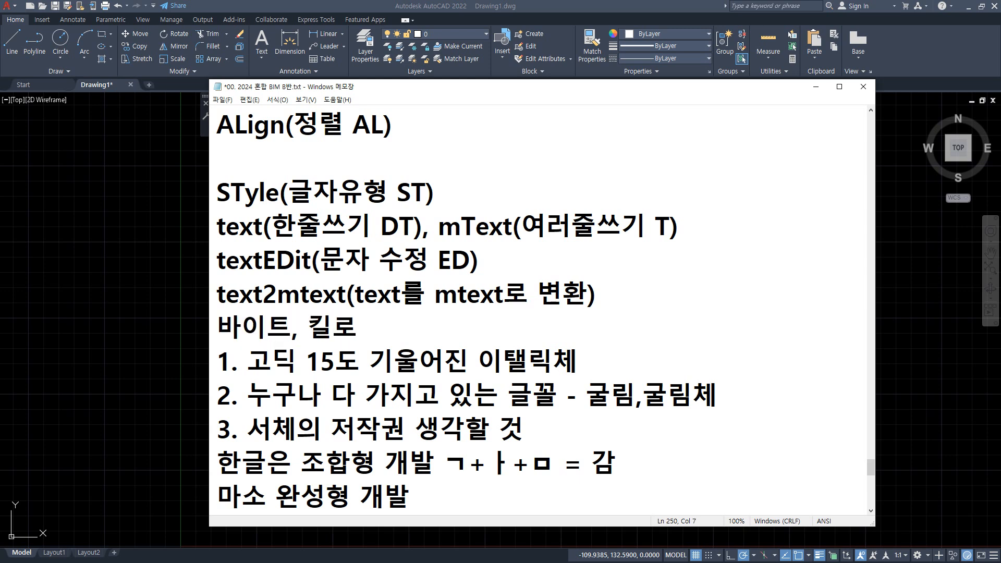
pyautogui.hotkey('shift', 'Home')
pyautogui.press('BackSpace')
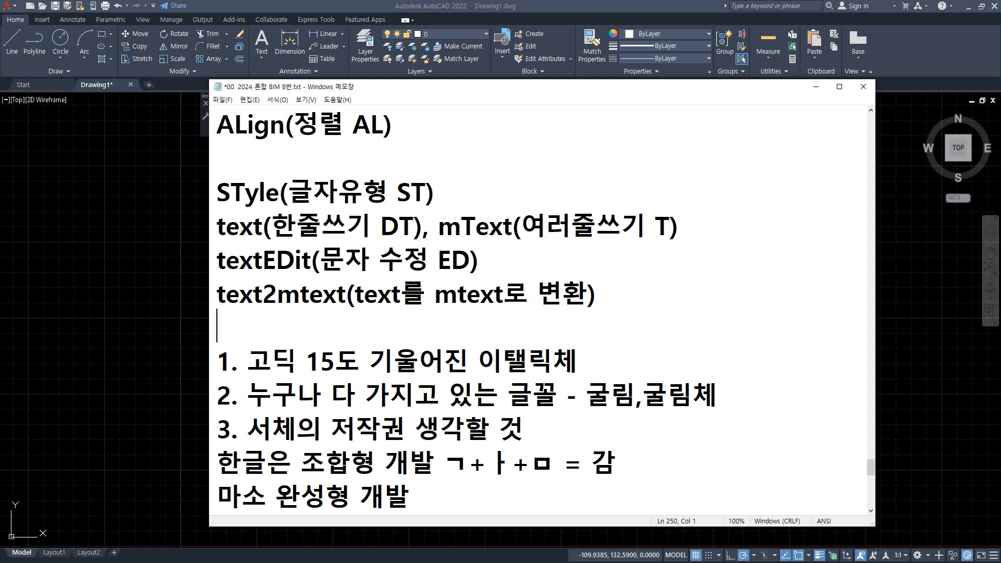
# Step: Write "byte, Kbyte, Mbyte, Gbyte" on the blank line below the text2mtext line
pyautogui.write('byte, K')
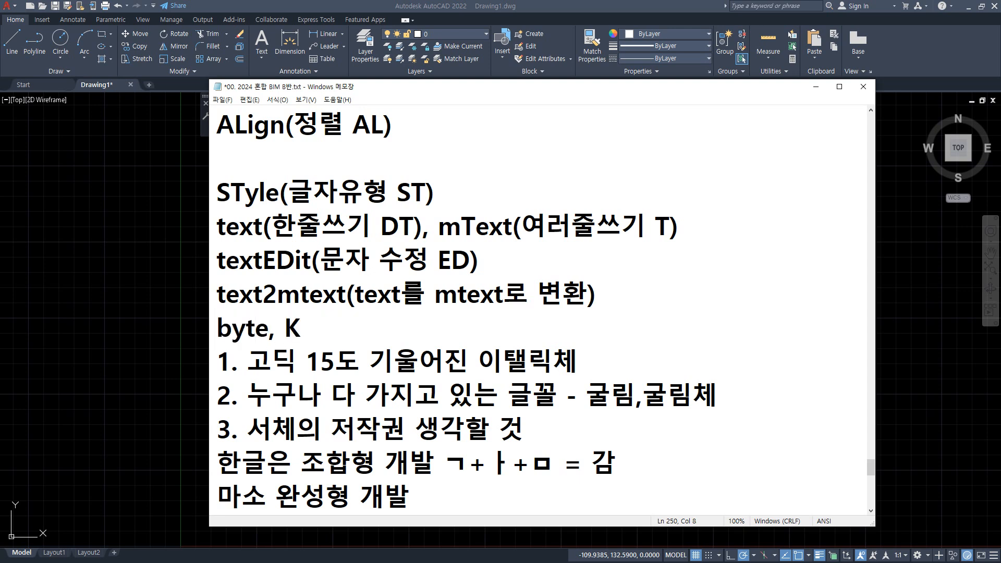
pyautogui.write('byte, m')
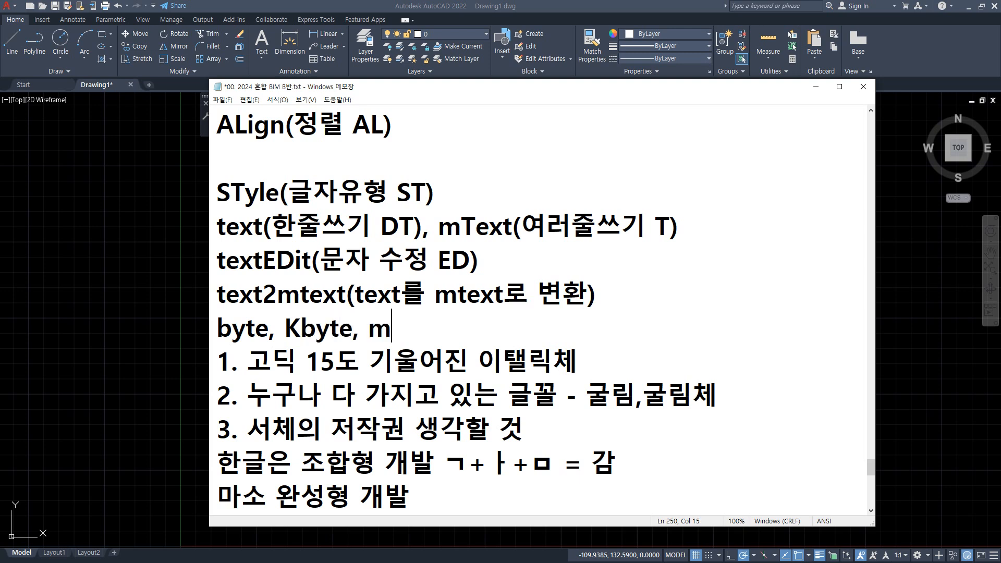
pyautogui.press('BackSpace')
pyautogui.write('Mbyte, ')
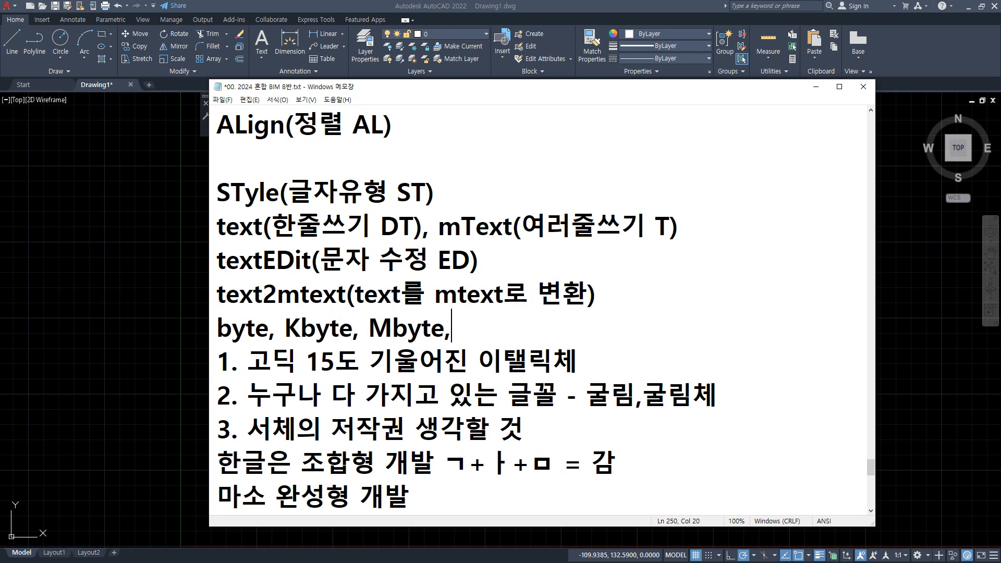
pyautogui.write('Gb')
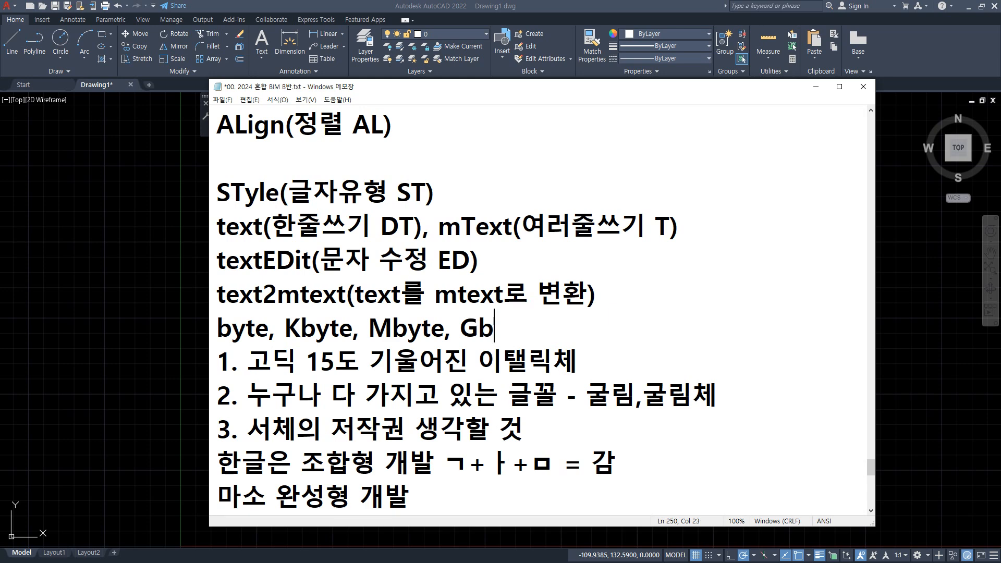
pyautogui.write('yte')
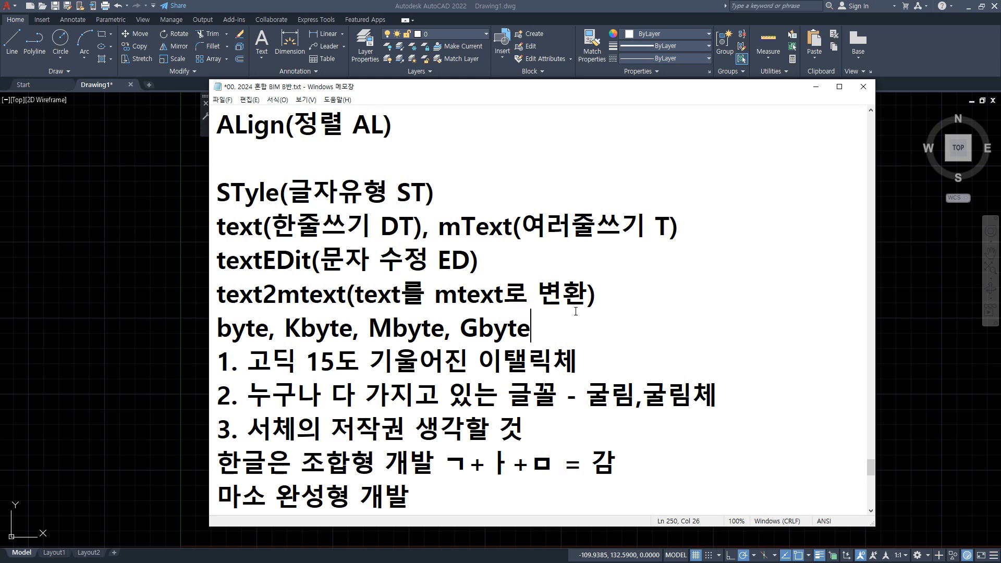
# Step: Switch to AutoCAD, display the Annotate tools, and open the Text Style dialog with the ST command, moving it up slightly
pyautogui.click(108, 193)
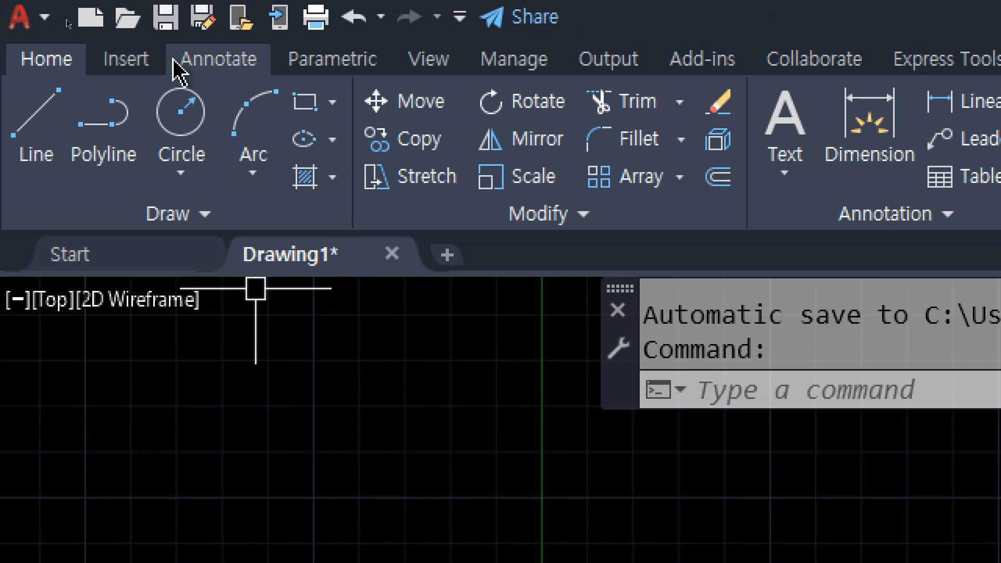
pyautogui.click(216, 62)
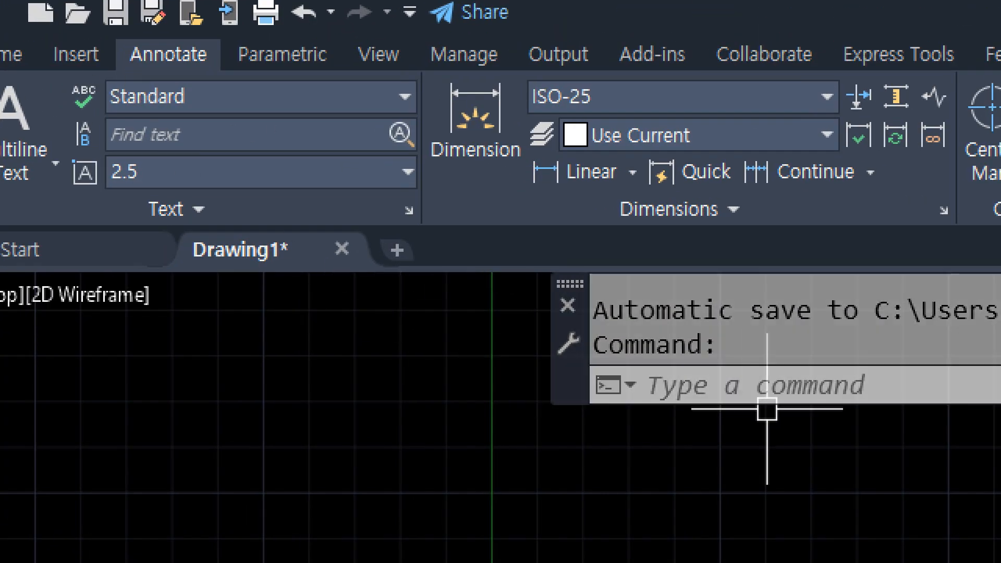
pyautogui.write('st')
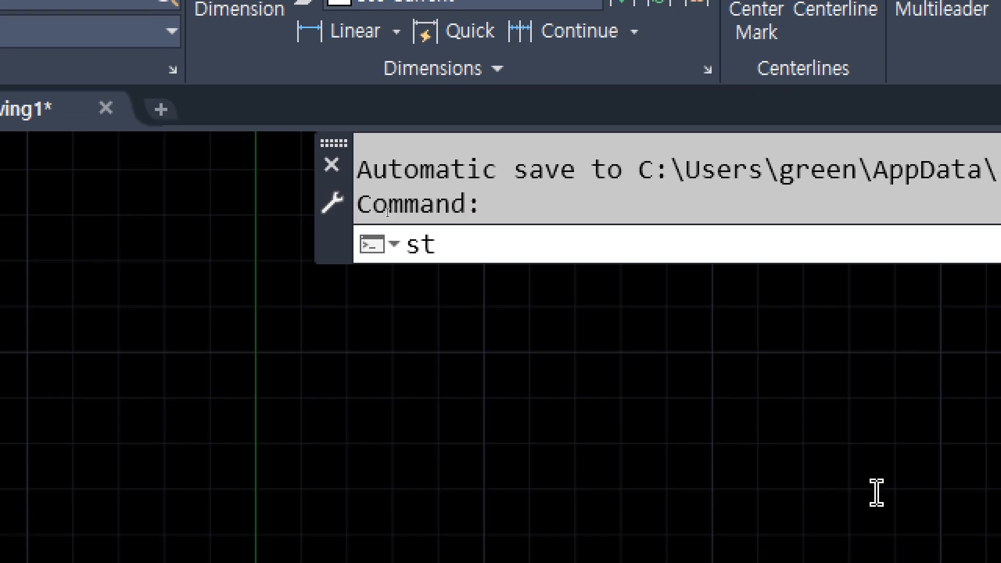
pyautogui.press('Return')
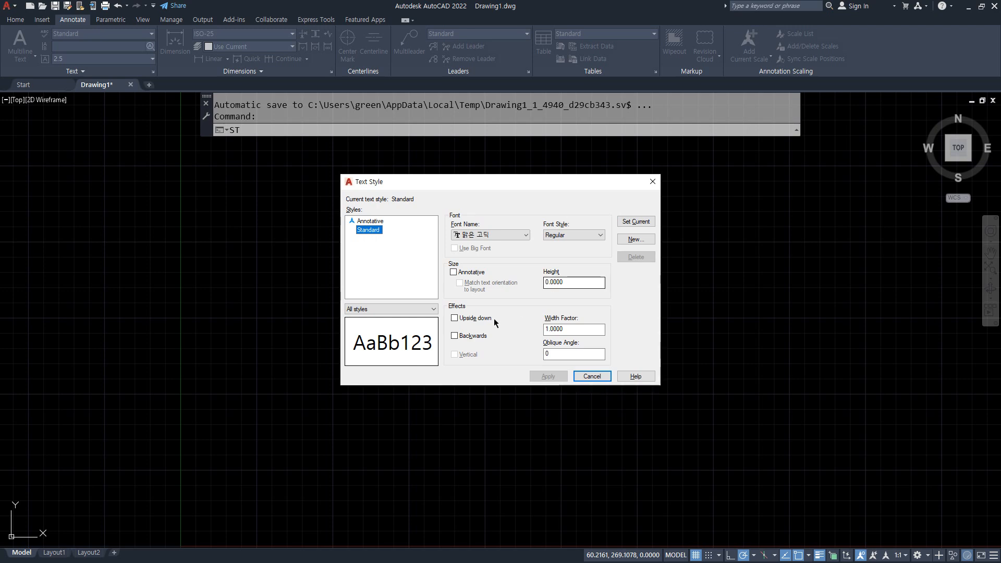
pyautogui.moveTo(465, 183); pyautogui.dragTo(421, 159)
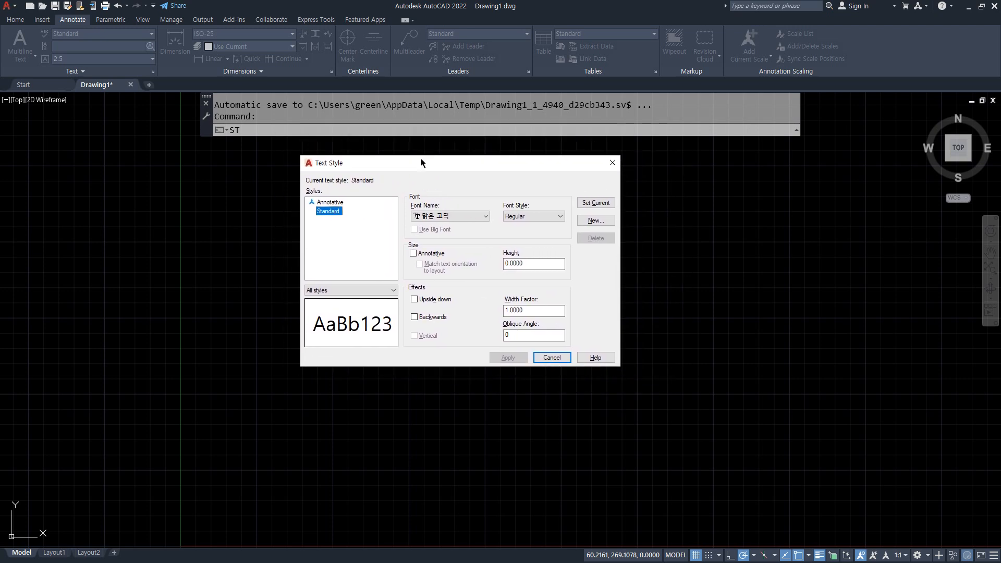
# Step: Close the Text Style dialog, repeat the command to reopen it, and close it again
pyautogui.press('Escape')
pyautogui.press('Return')
pyautogui.press('Escape')
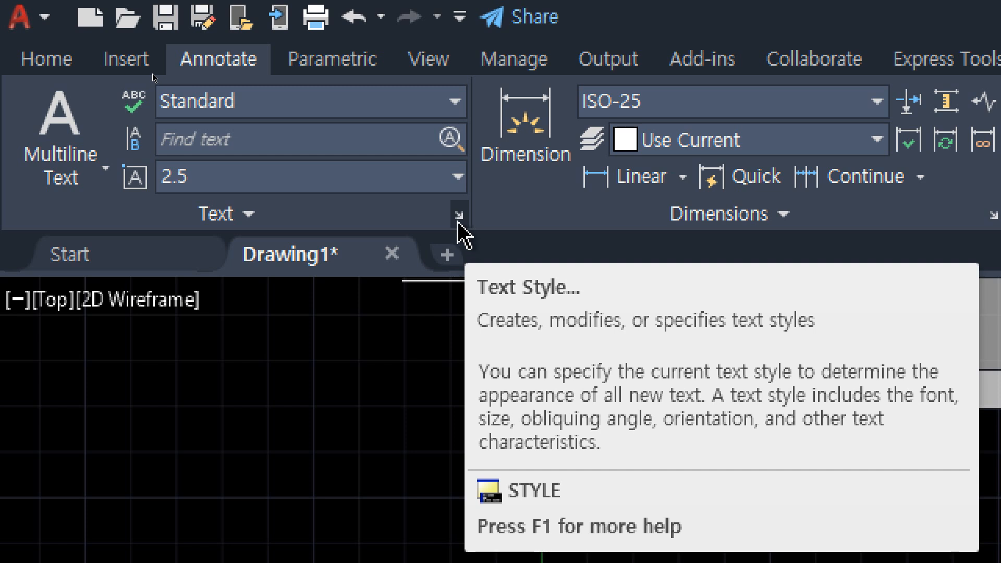
# Step: Reopen the Text Style dialog, try to rename the Standard style, and view its available fonts
pyautogui.click(459, 217)
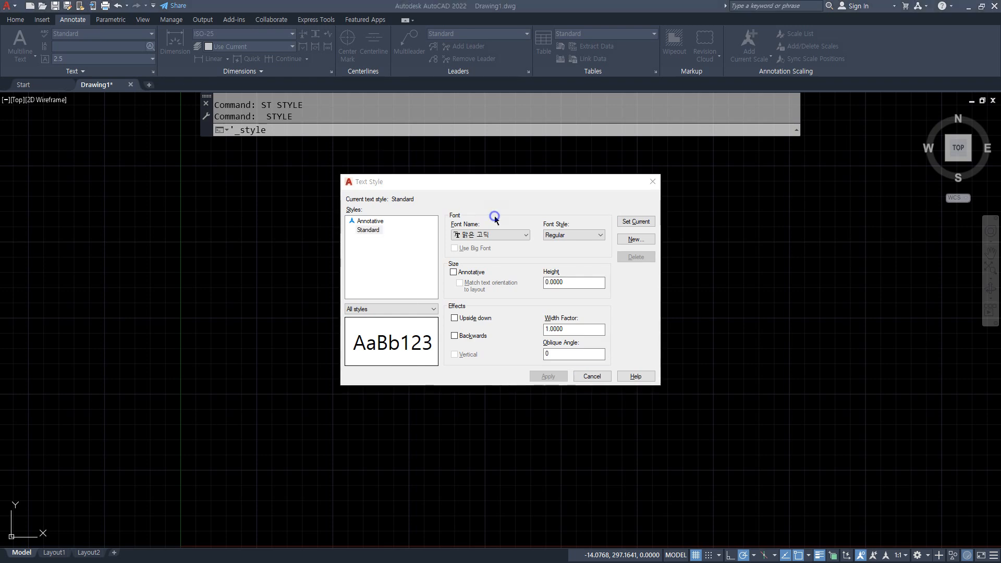
pyautogui.click(314, 2)
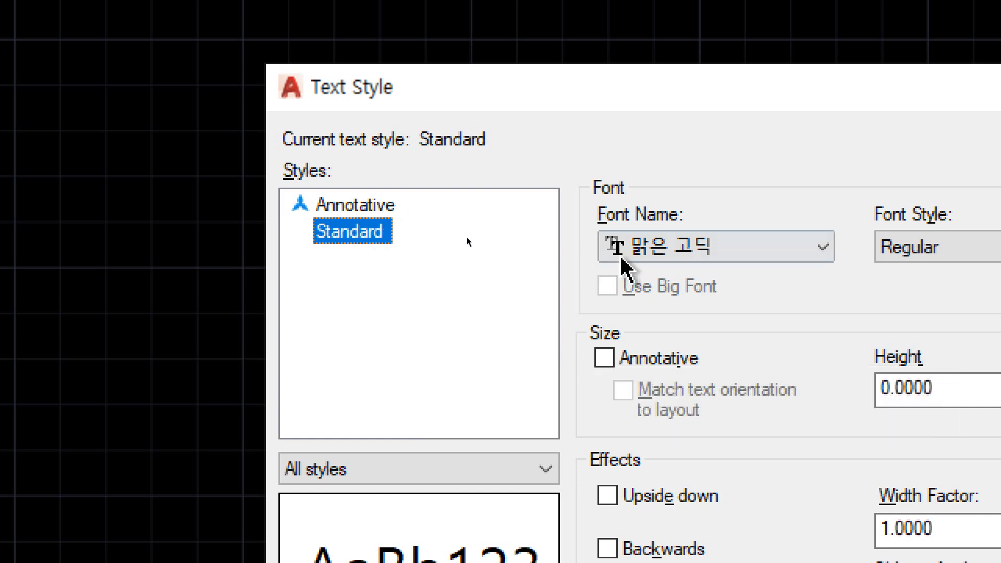
pyautogui.click(363, 233)
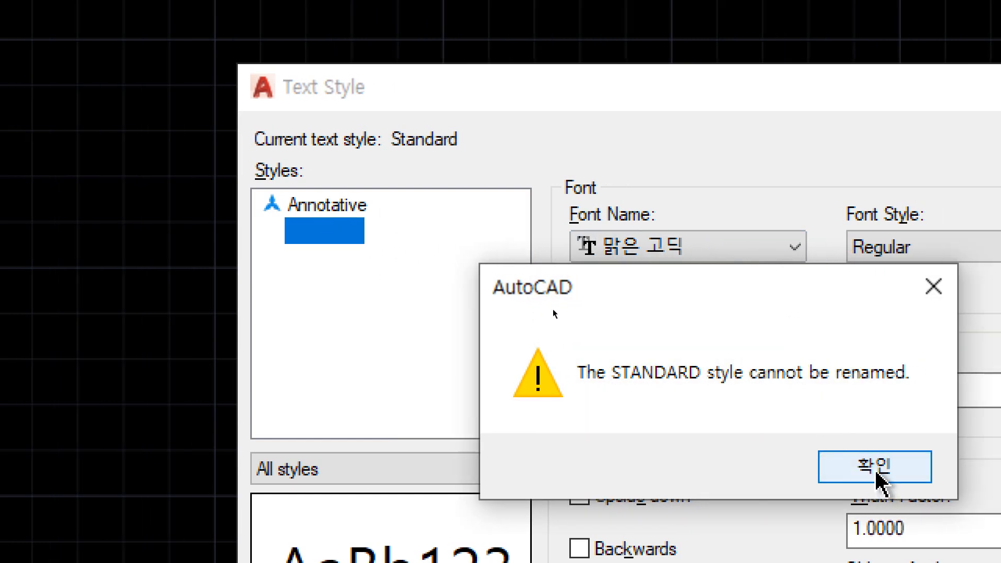
pyautogui.click(908, 470)
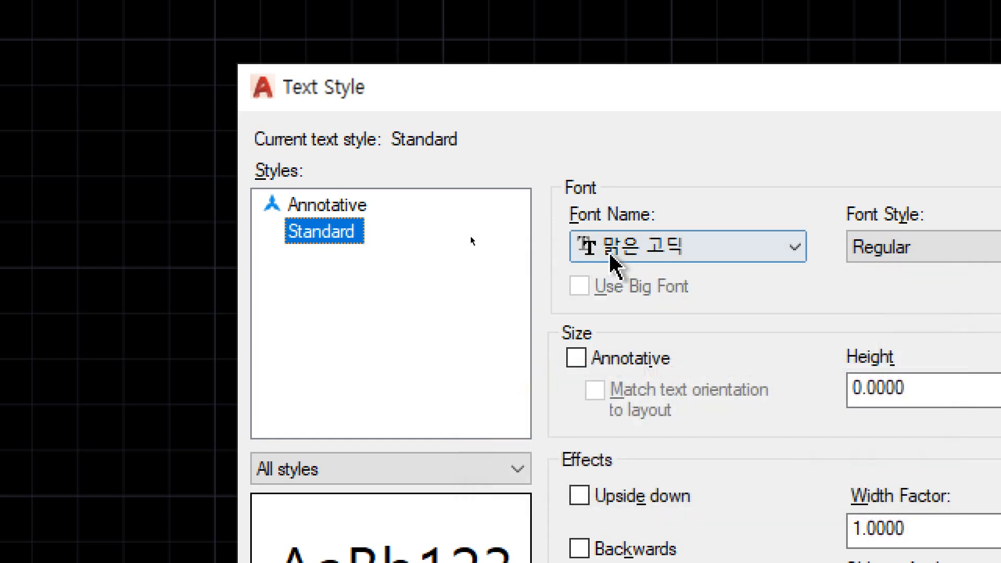
pyautogui.click(781, 253)
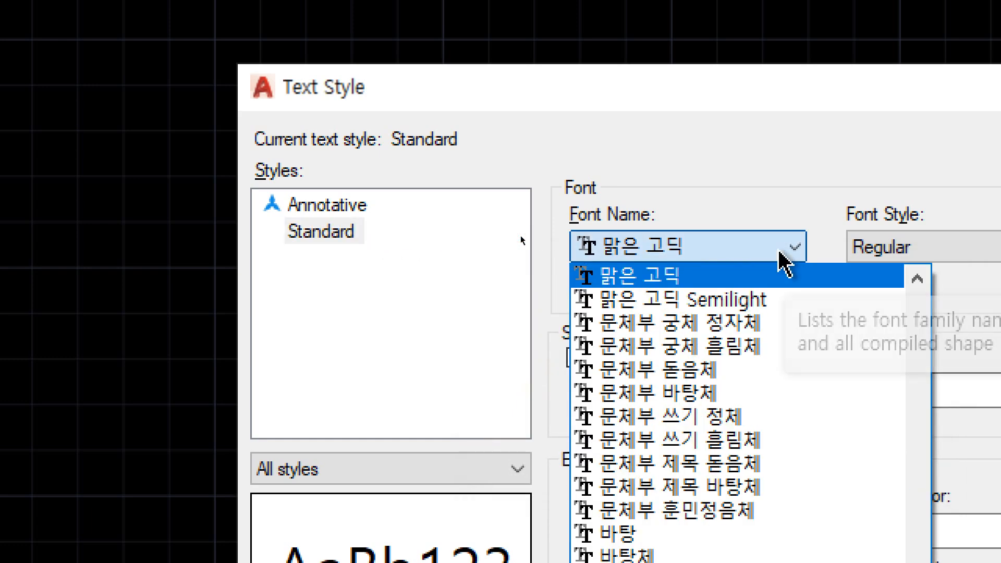
pyautogui.click(780, 253)
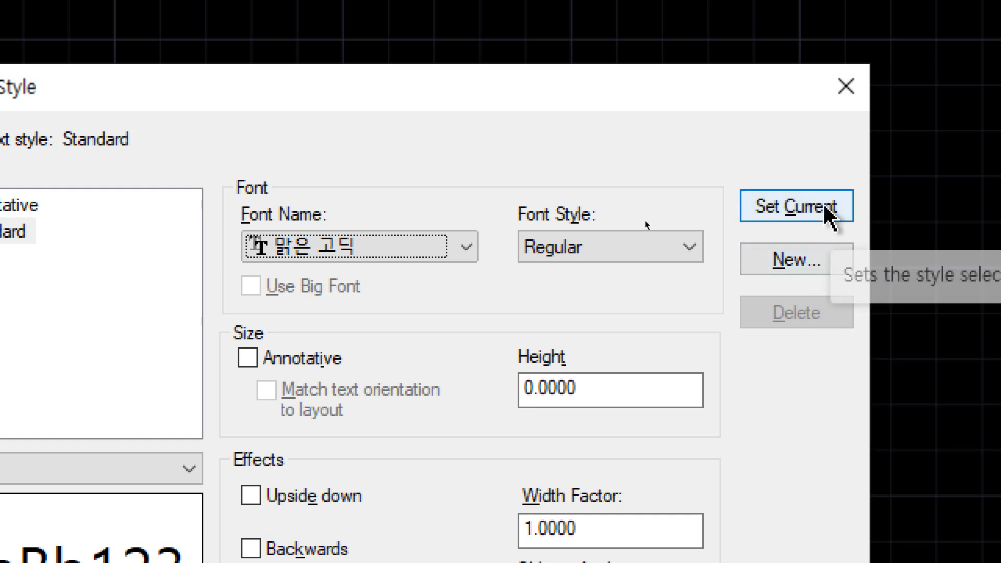
# Step: Create a new text style named HG
pyautogui.click(800, 267)
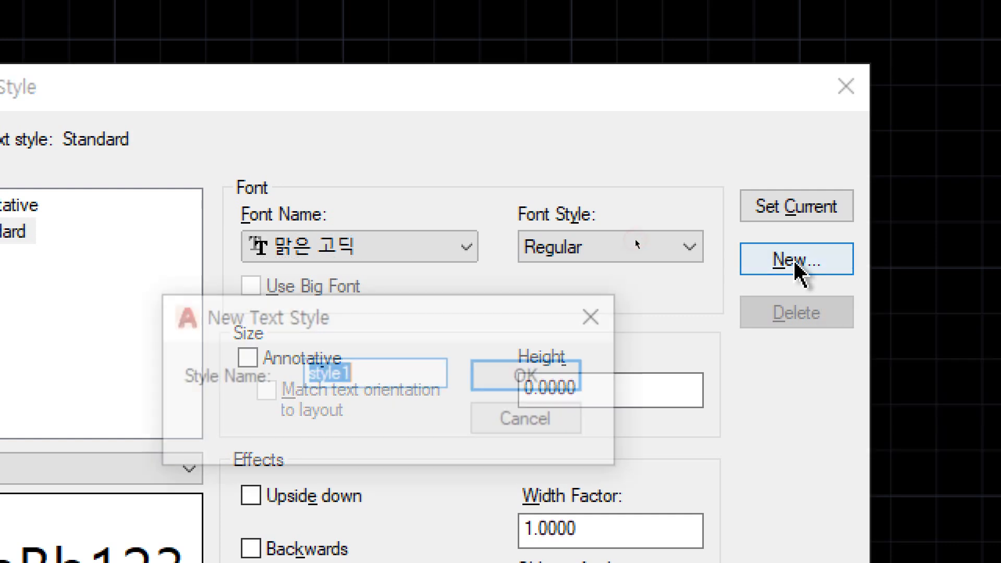
pyautogui.moveTo(378, 326); pyautogui.dragTo(360, 315)
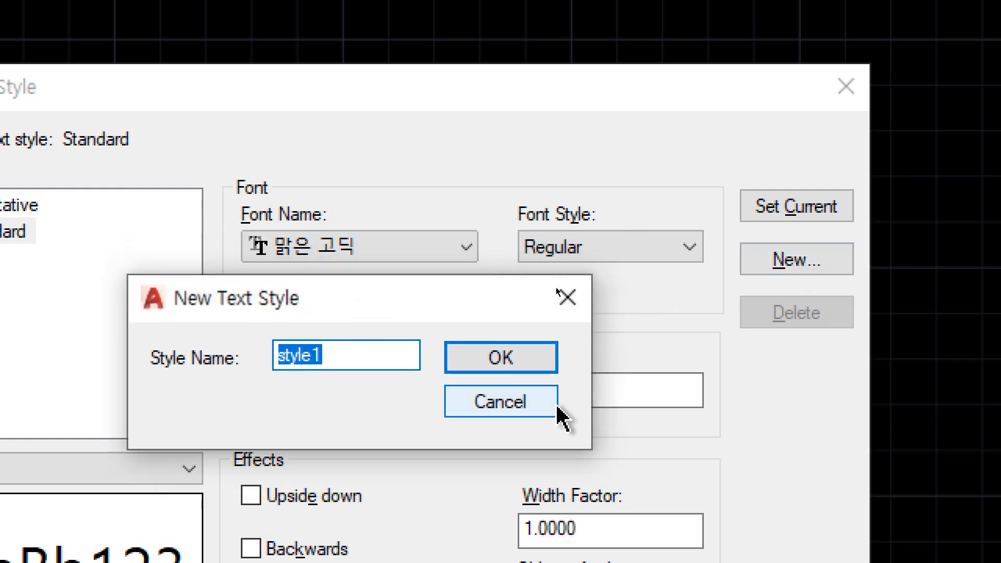
pyautogui.write('HG')
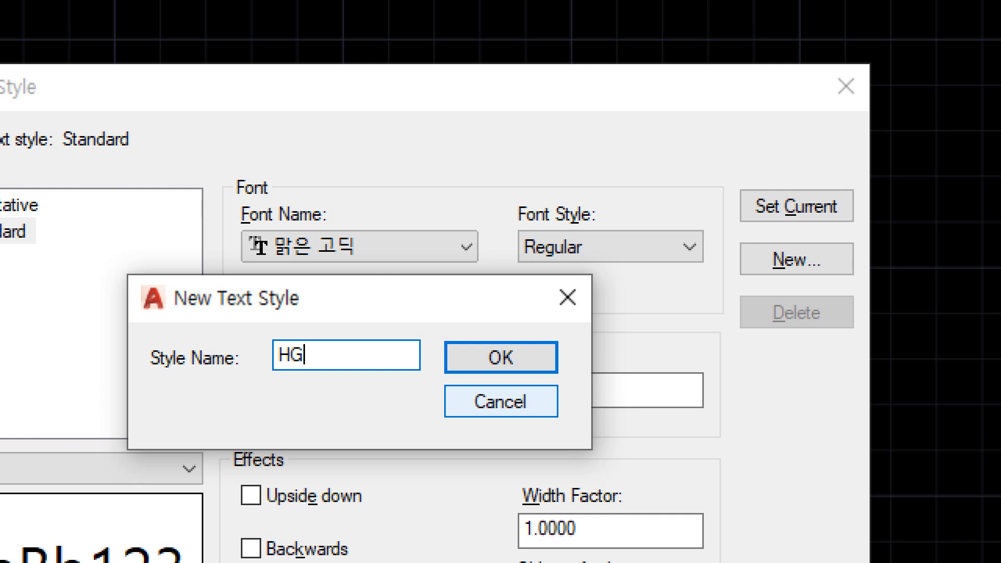
pyautogui.press('Return')
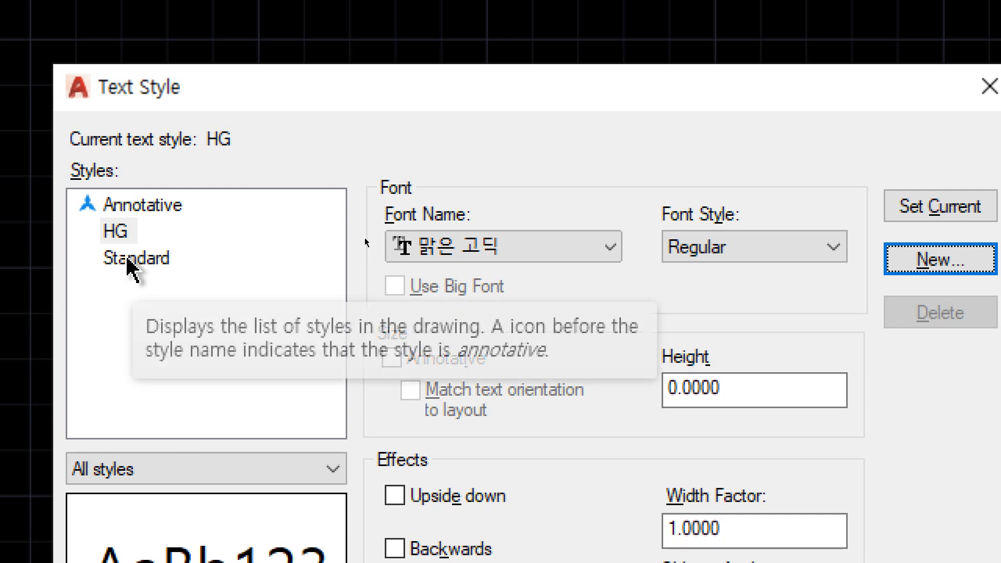
# Step: Set the HG style's font to 나눔고딕 and keep the font style Regular
pyautogui.click(116, 231)
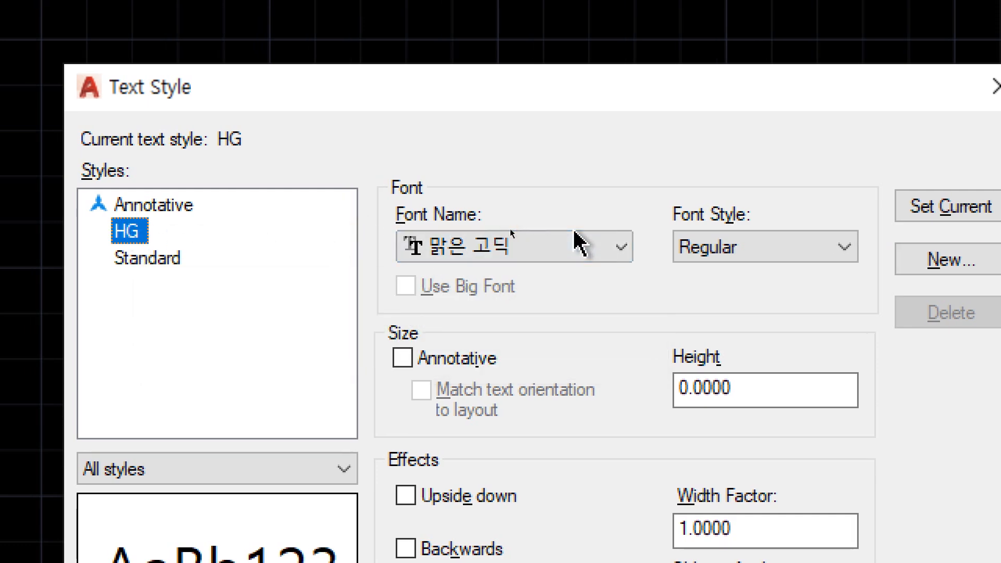
pyautogui.click(614, 249)
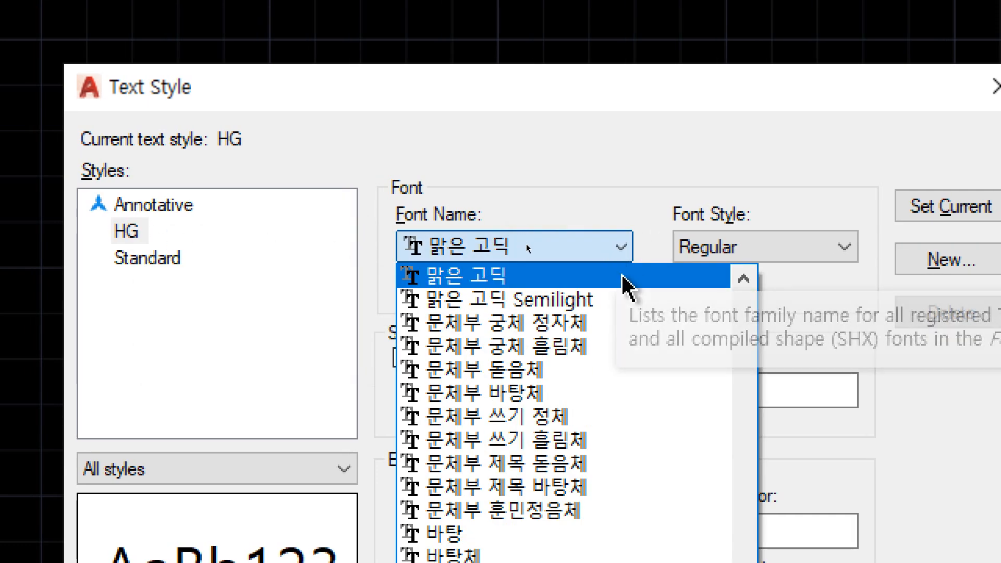
pyautogui.press('a')
pyautogui.scroll(1, 616, 332)
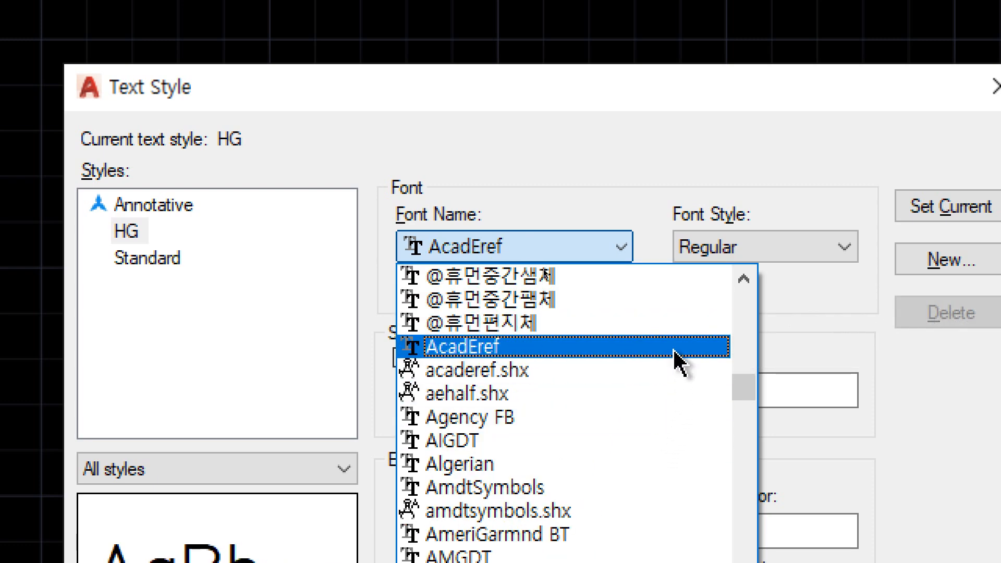
pyautogui.scroll(2, 675, 360)
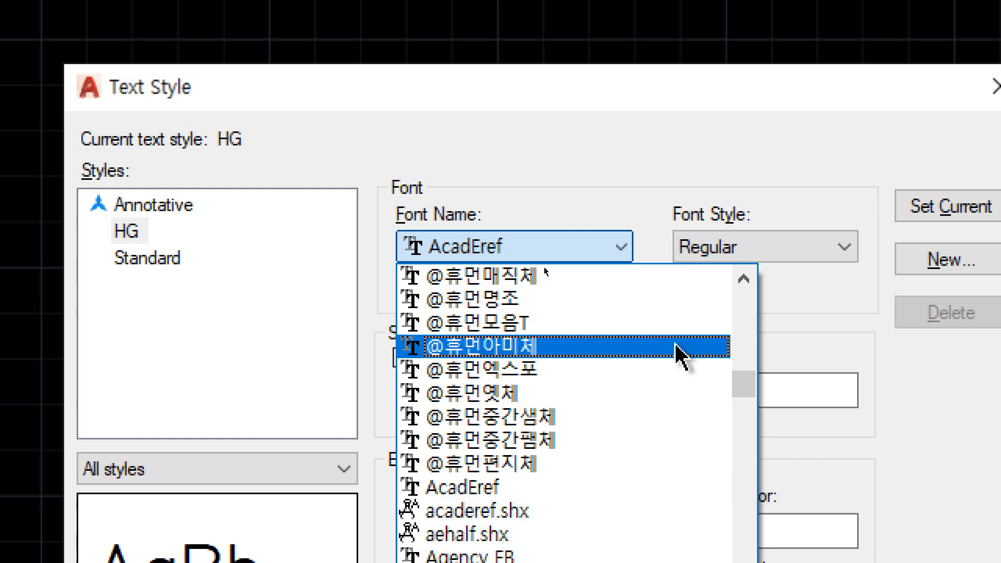
pyautogui.scroll(-1, 676, 347)
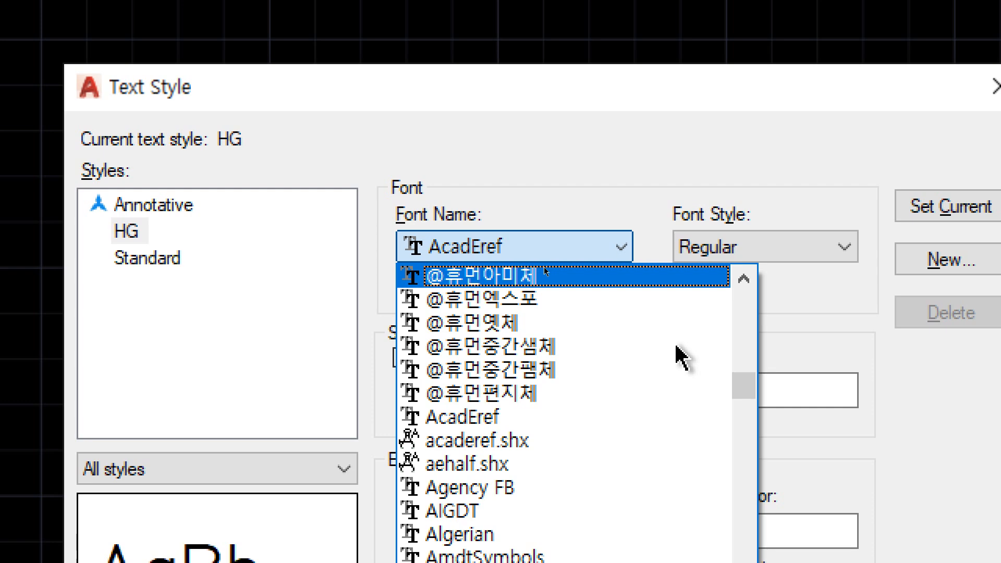
pyautogui.scroll(-3, 650, 375)
pyautogui.press('z')
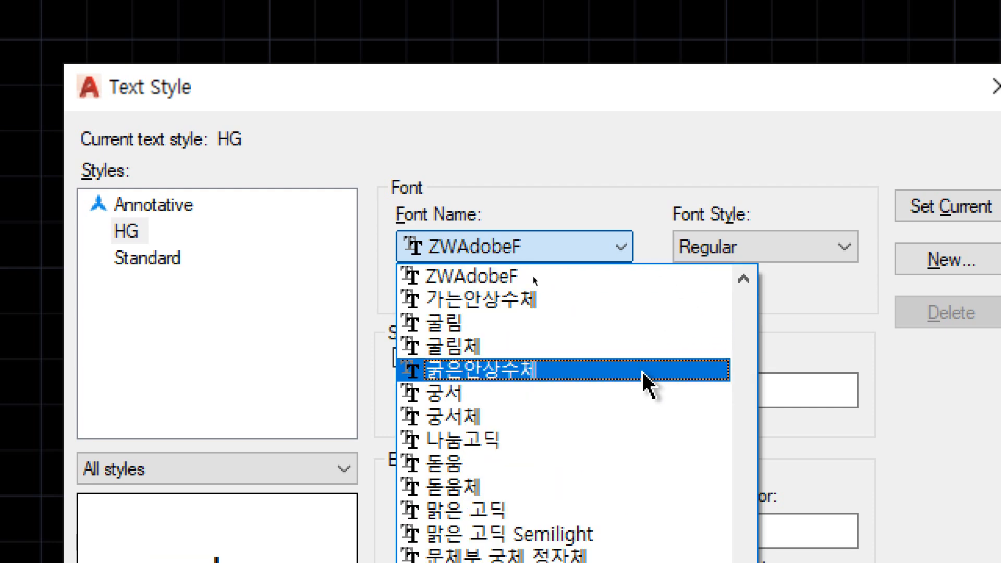
pyautogui.scroll(2, 631, 311)
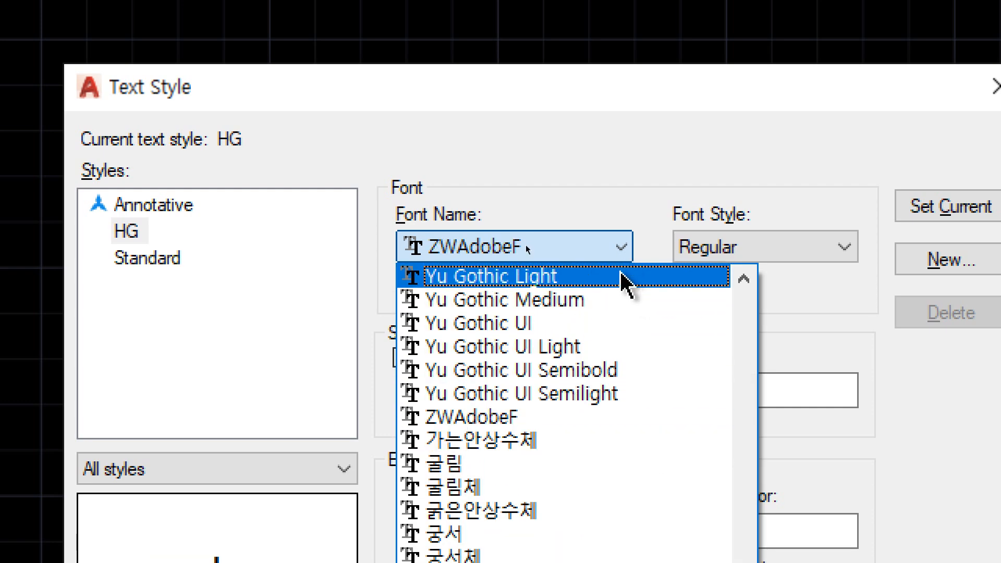
pyautogui.scroll(-2, 581, 391)
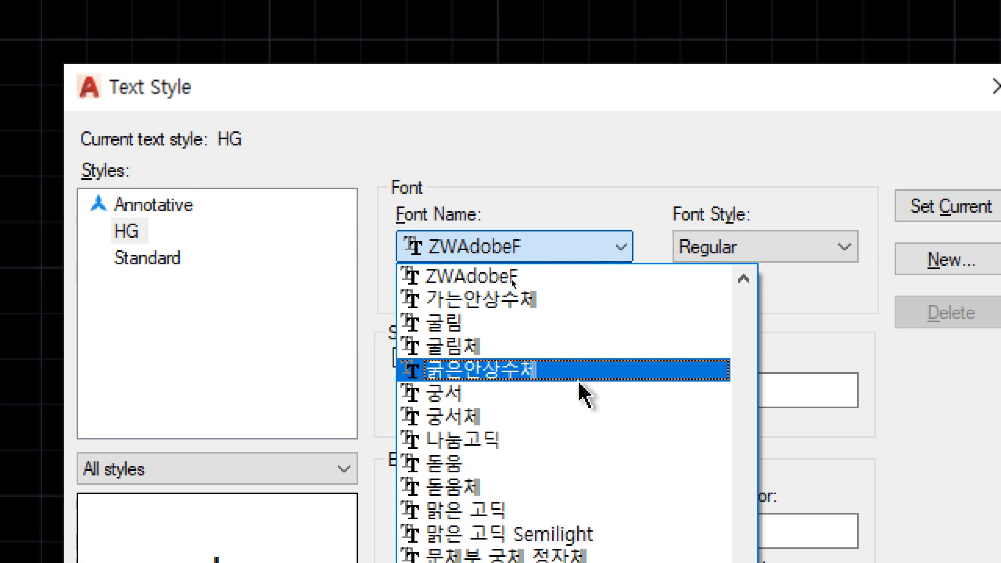
pyautogui.scroll(-1, 581, 394)
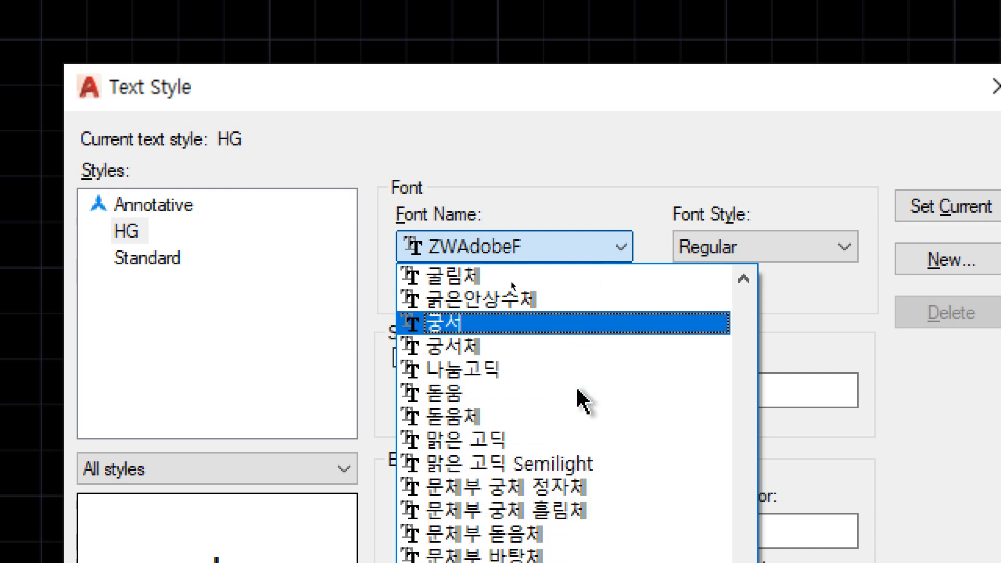
pyautogui.scroll(1, 628, 368)
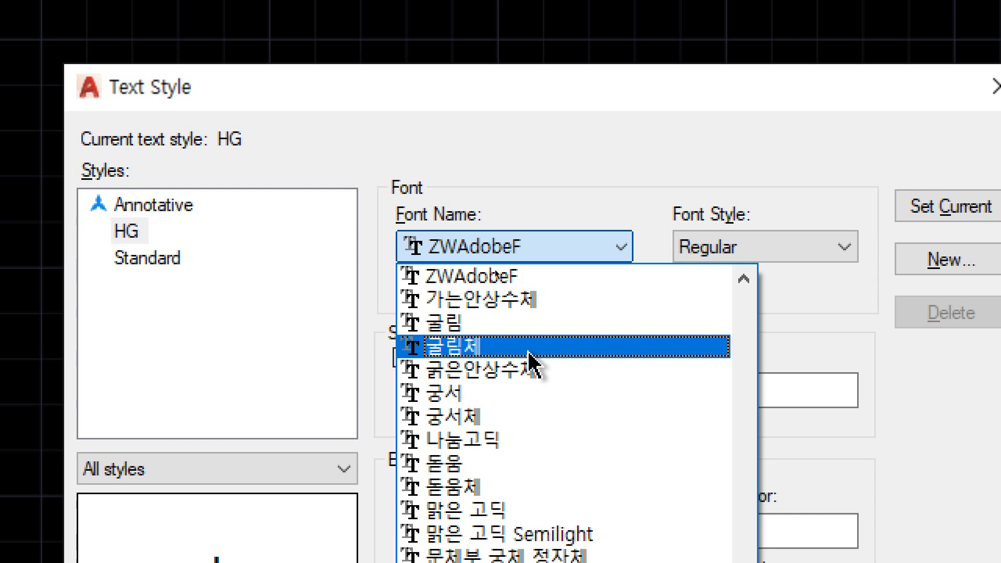
pyautogui.click(516, 444)
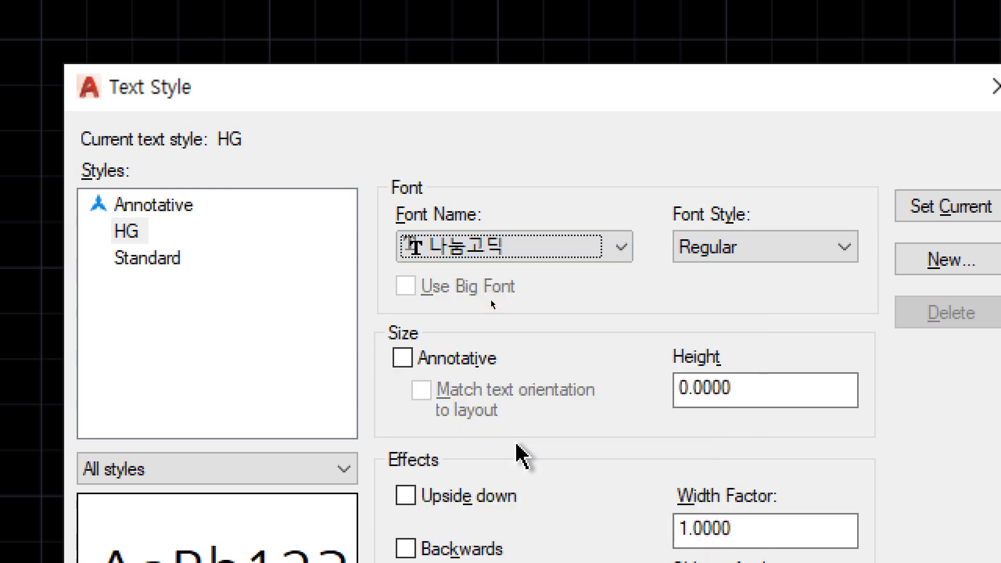
pyautogui.click(774, 242)
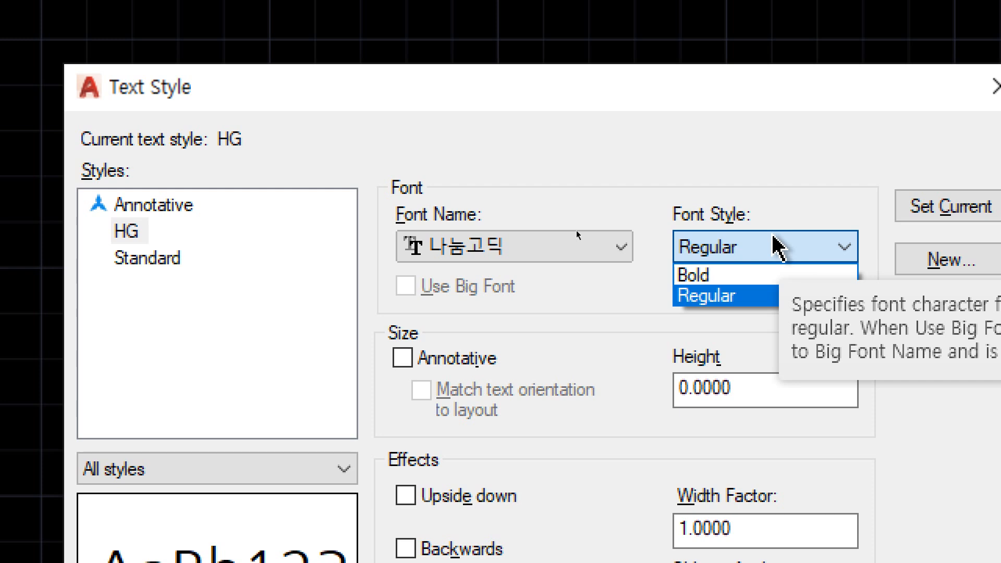
pyautogui.click(774, 237)
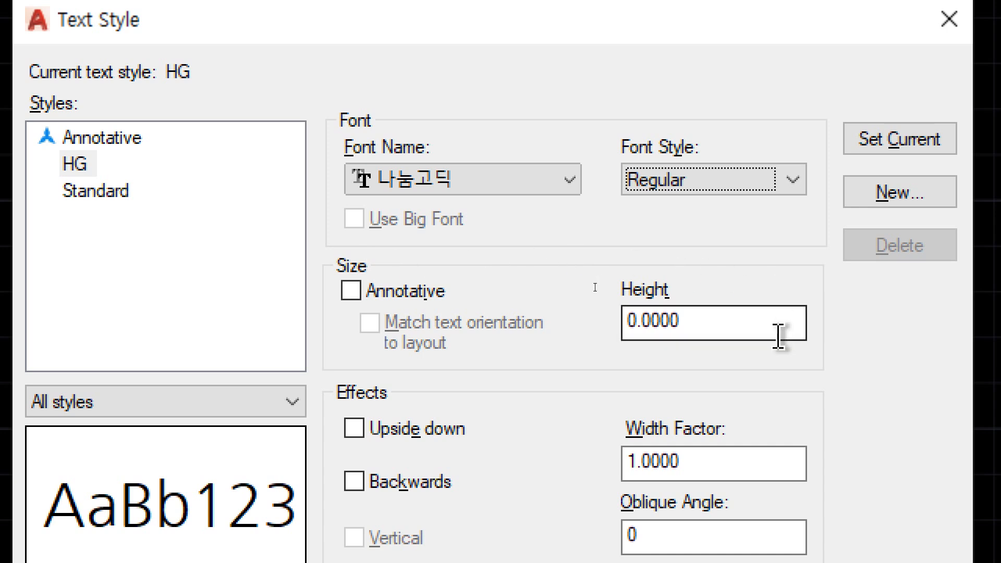
# Step: Try a text height of 100 for the HG style and reset it to 0
pyautogui.doubleClick(753, 329)
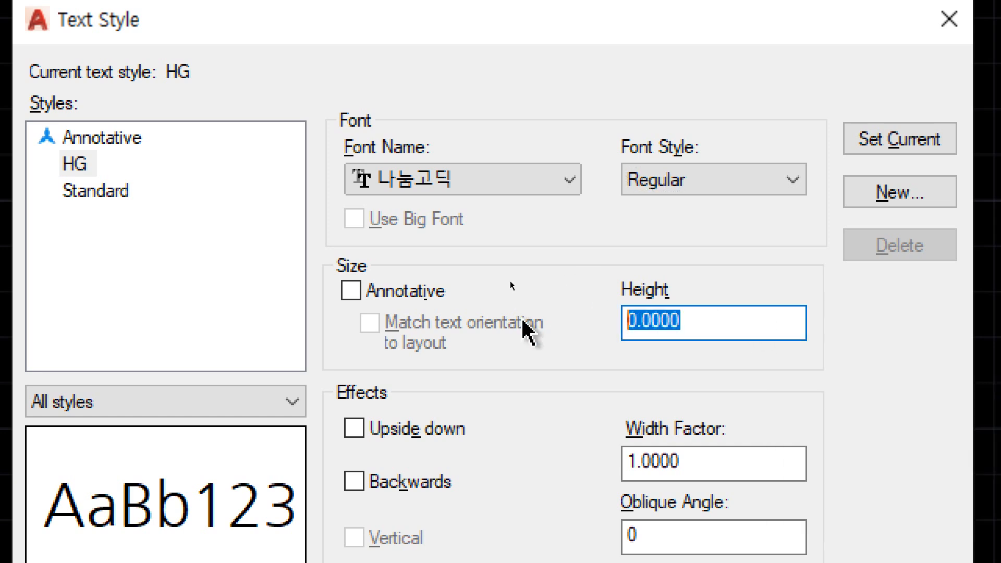
pyautogui.write('100')
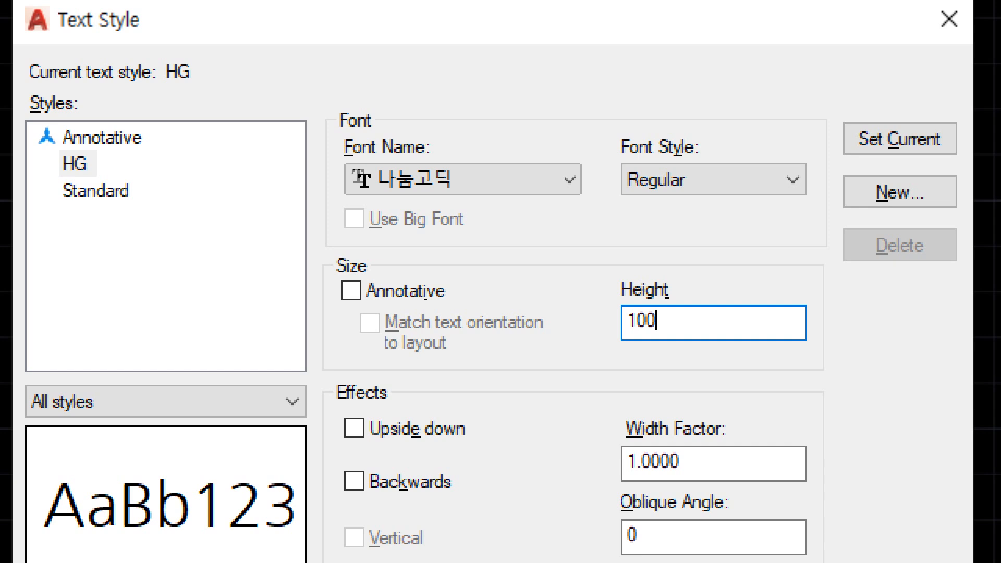
pyautogui.press('BackSpace')
pyautogui.press('BackSpace')
pyautogui.press('BackSpace')
pyautogui.write('0')
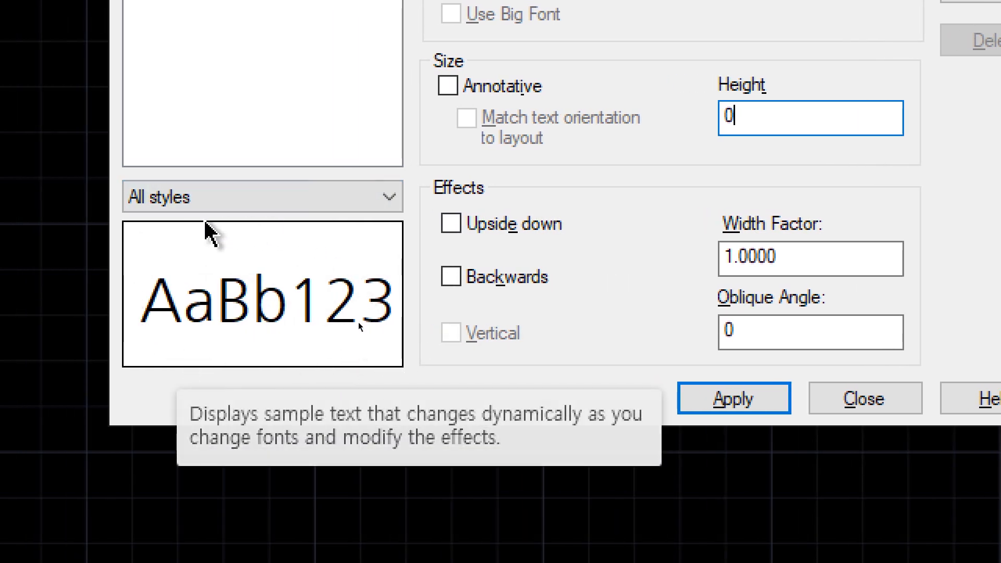
# Step: Preview the Upside down and Backwards effects on the HG style one at a time, switching each off again
pyautogui.click(493, 227)
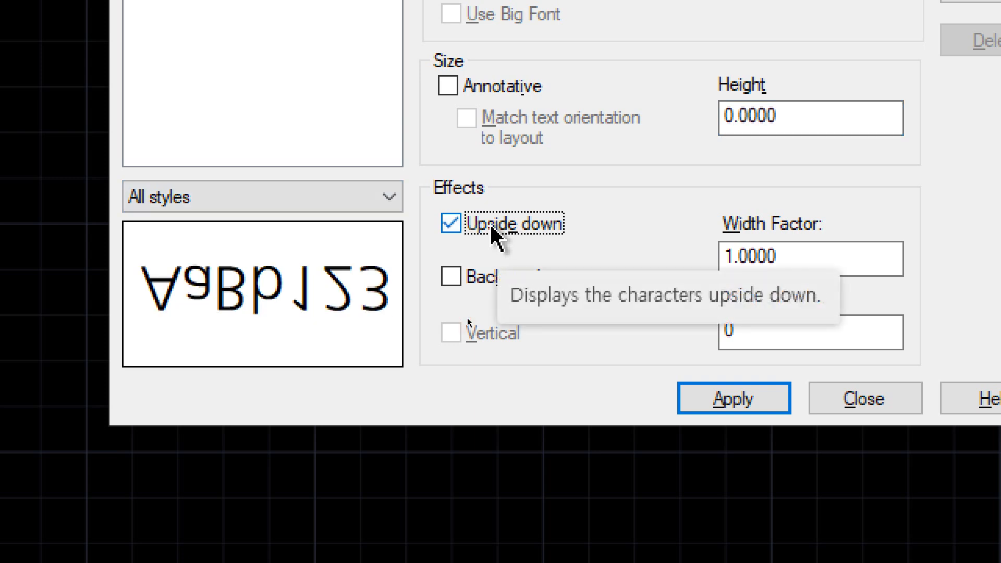
pyautogui.click(493, 227)
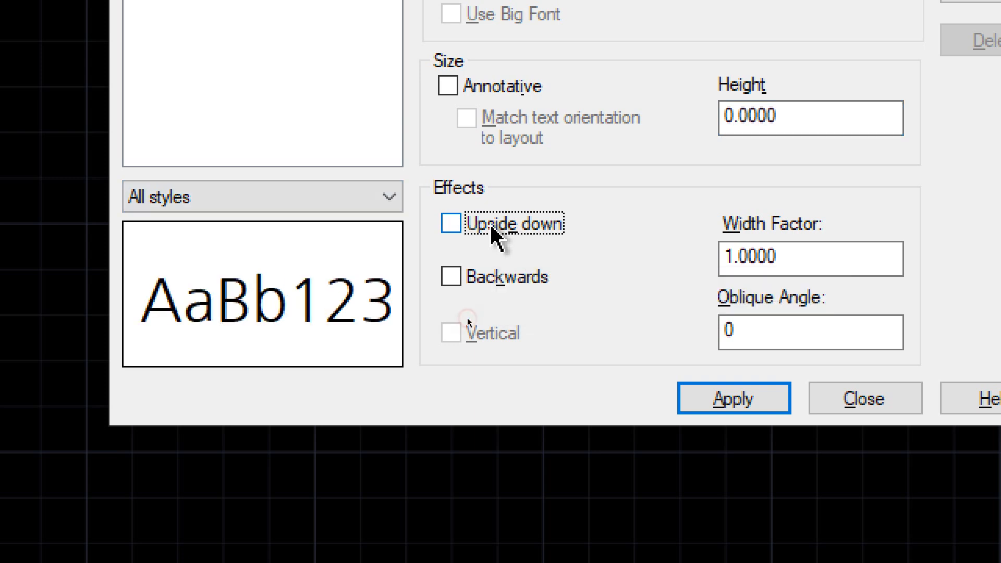
pyautogui.click(452, 276)
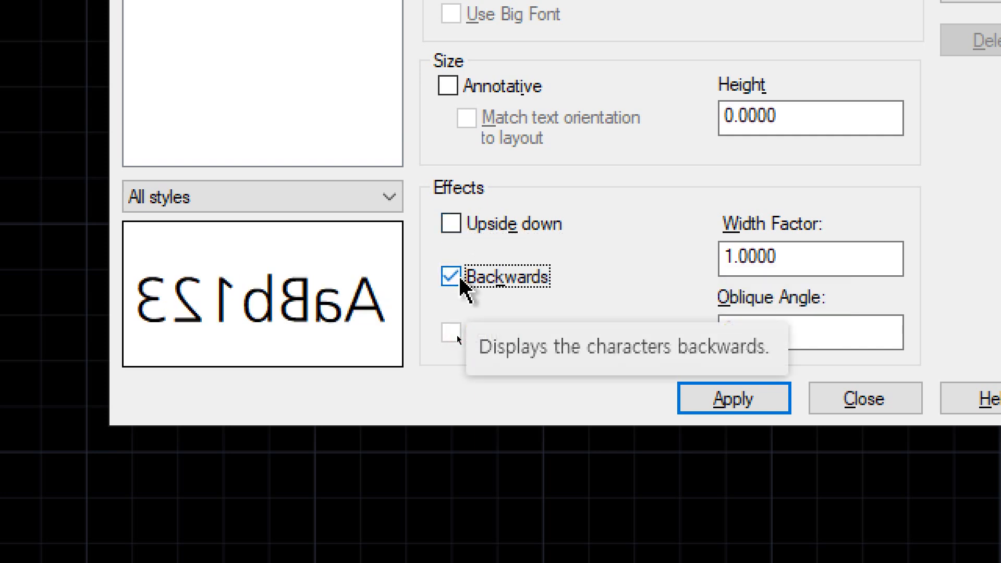
pyautogui.click(453, 277)
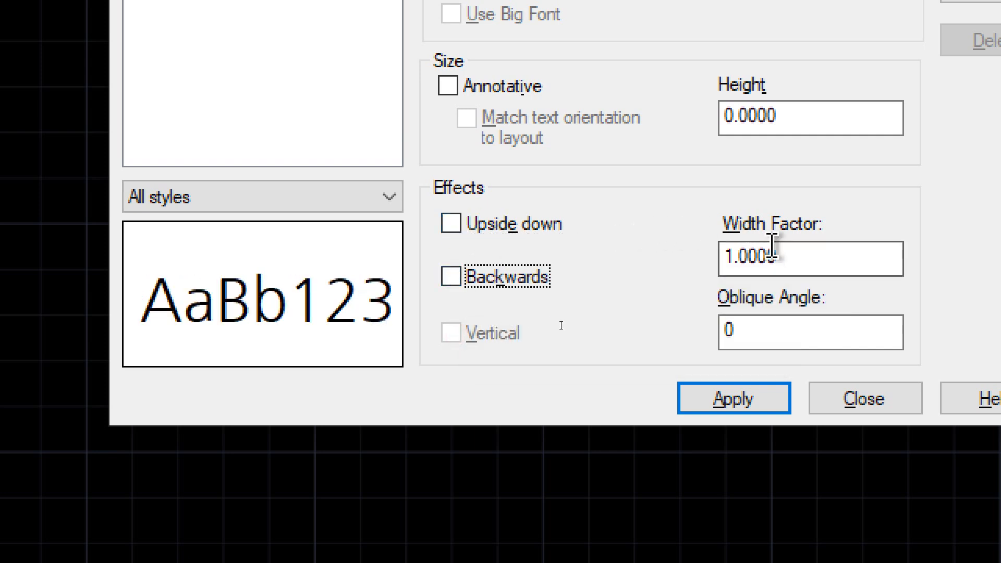
# Step: Try width factors of 3 and 0.7 for the HG style and return the factor to 1
pyautogui.moveTo(806, 256); pyautogui.dragTo(708, 254)
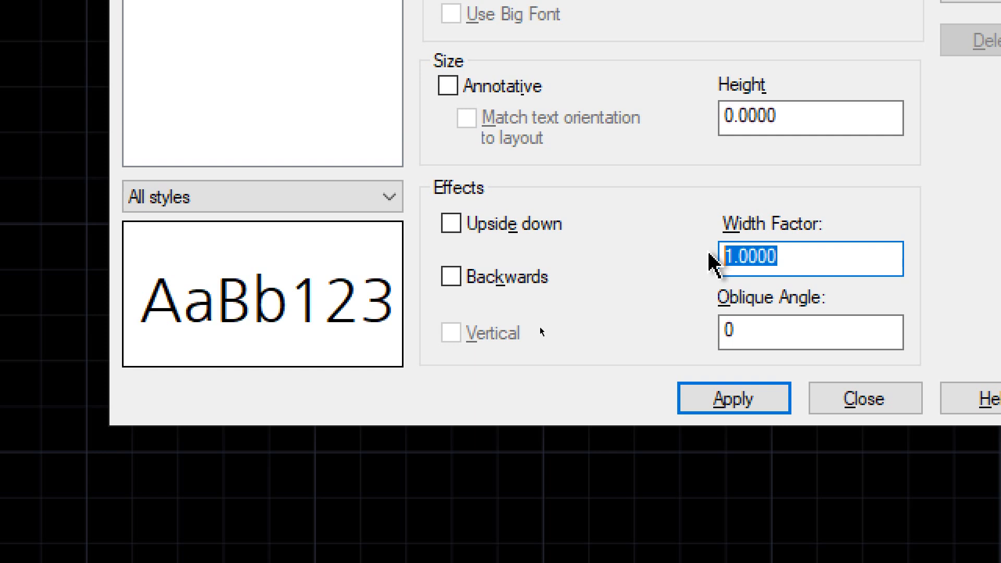
pyautogui.write('3')
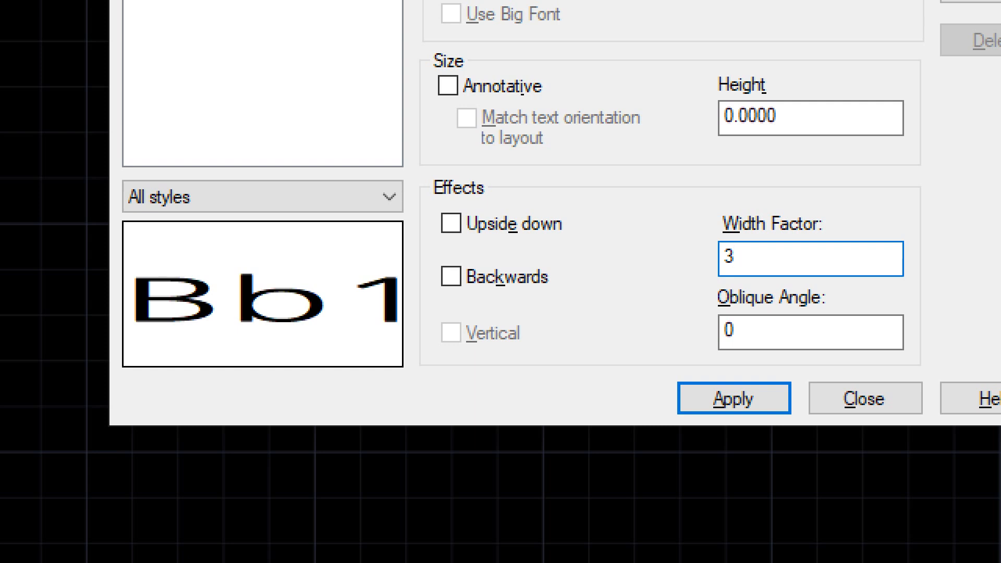
pyautogui.press('BackSpace')
pyautogui.write('0.7')
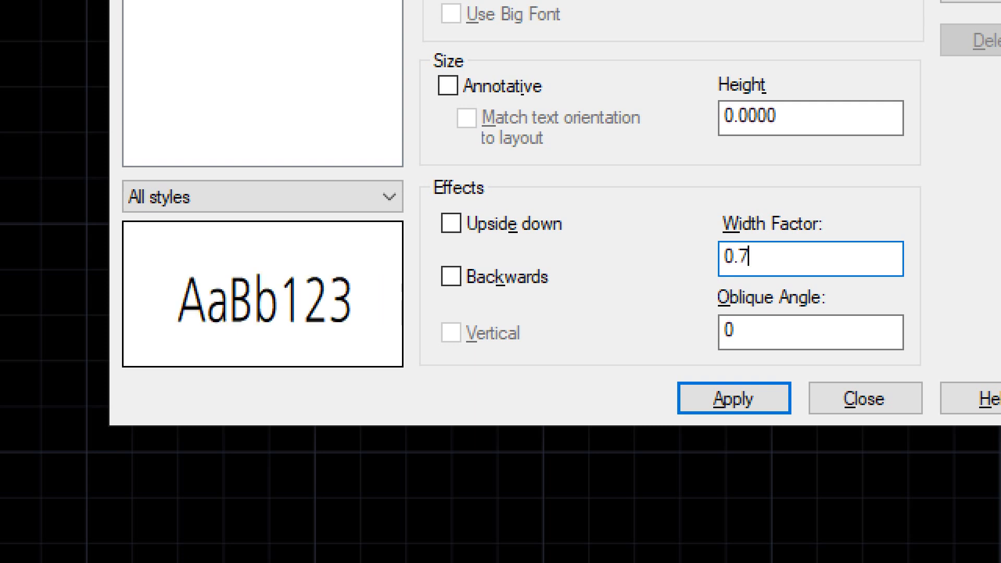
pyautogui.press('BackSpace')
pyautogui.press('BackSpace')
pyautogui.write('1')
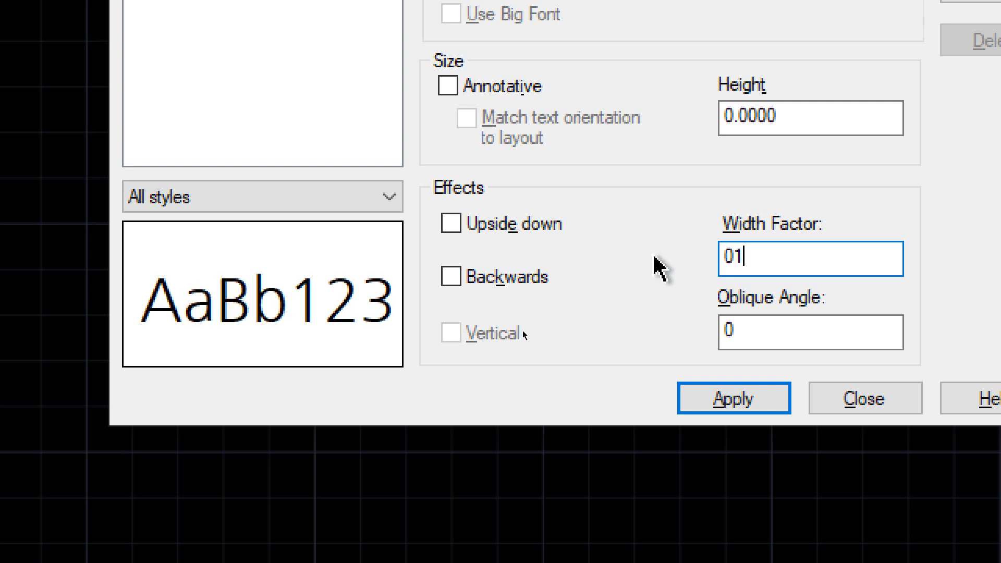
# Step: Try an oblique angle of 15 for the HG style, return it to 0, and apply and close the style settings
pyautogui.click(737, 331)
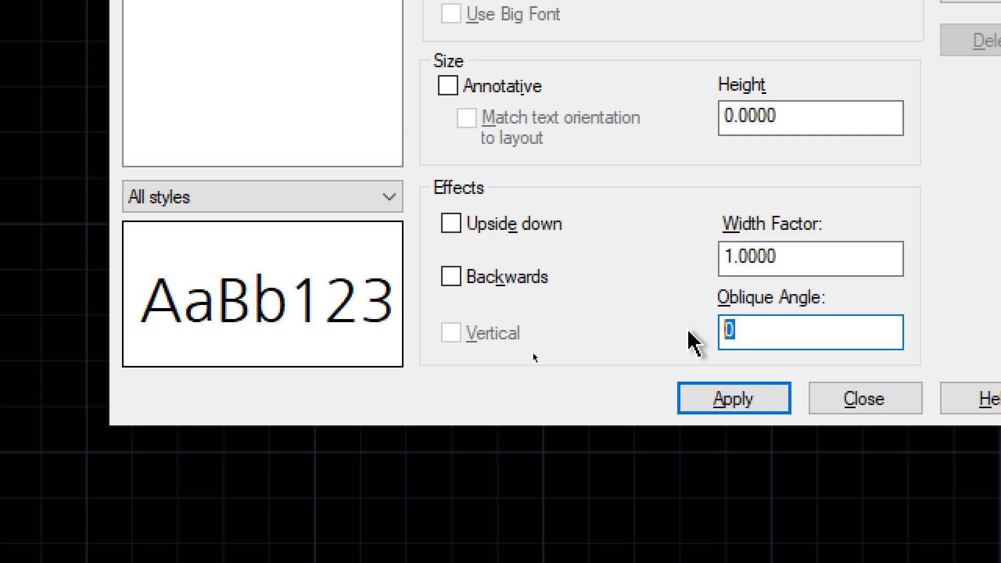
pyautogui.write('15')
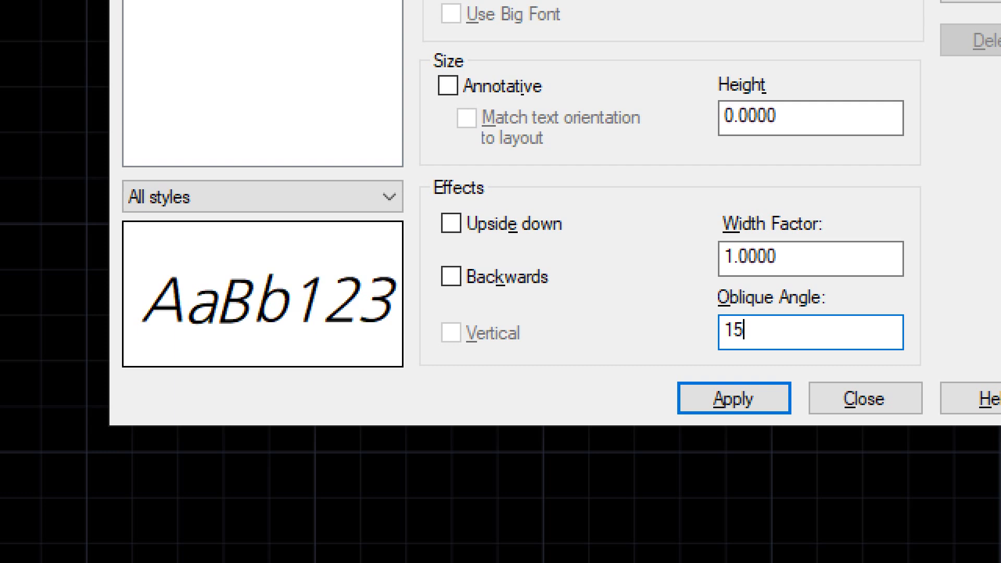
pyautogui.press('BackSpace')
pyautogui.press('BackSpace')
pyautogui.write('0')
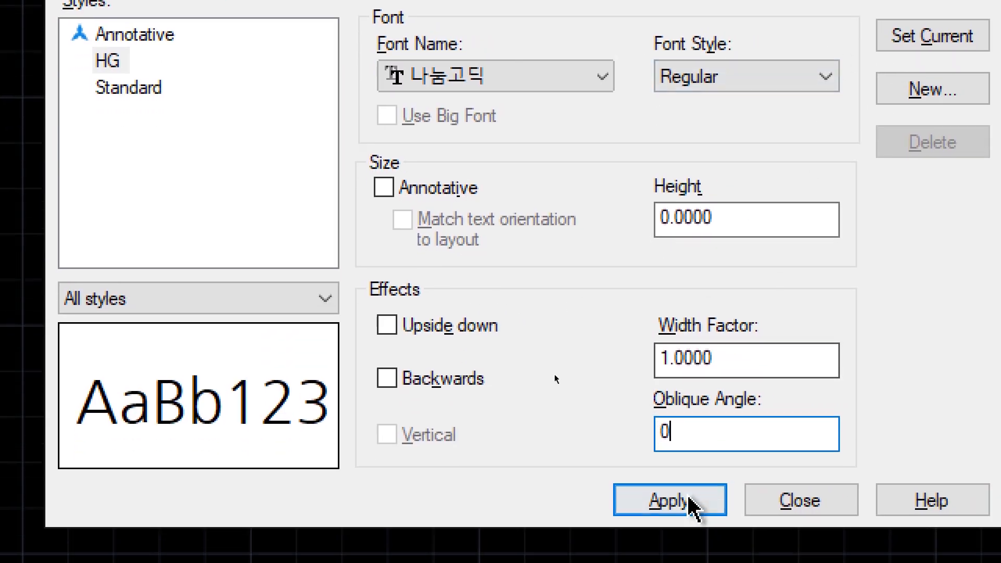
pyautogui.click(670, 500)
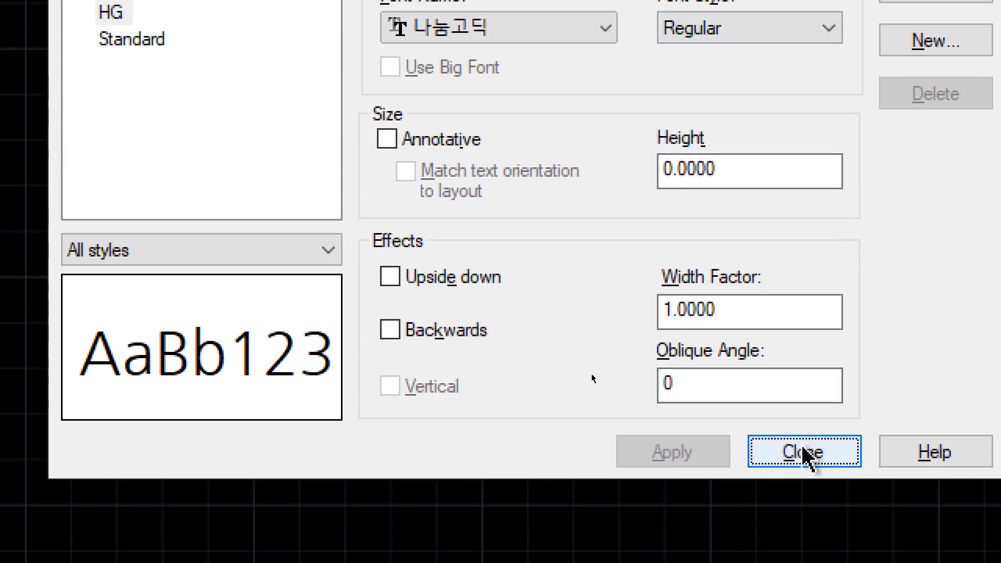
pyautogui.click(812, 456)
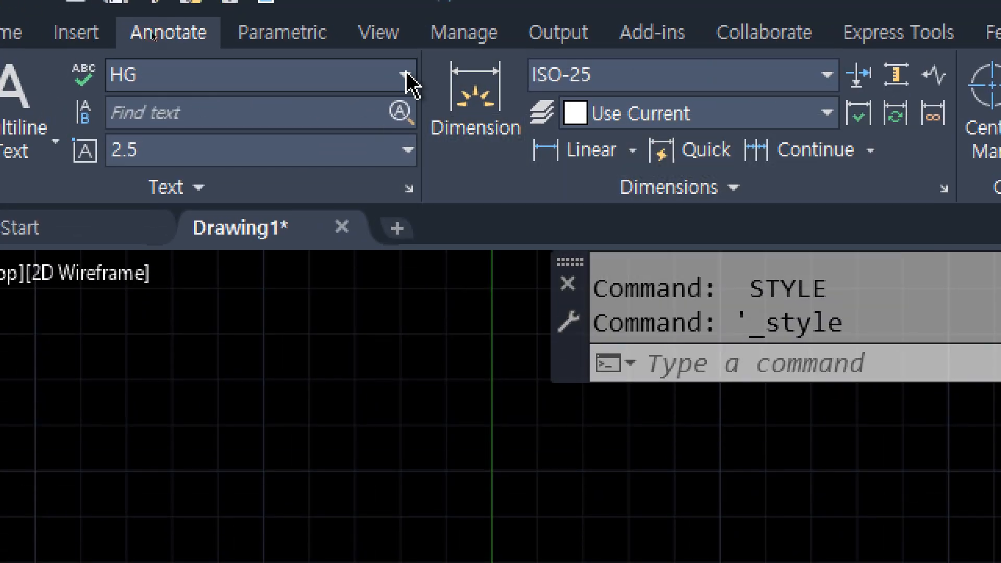
# Step: Switch the current text style to Standard and back to HG, and reopen the text style manager
pyautogui.click(406, 74)
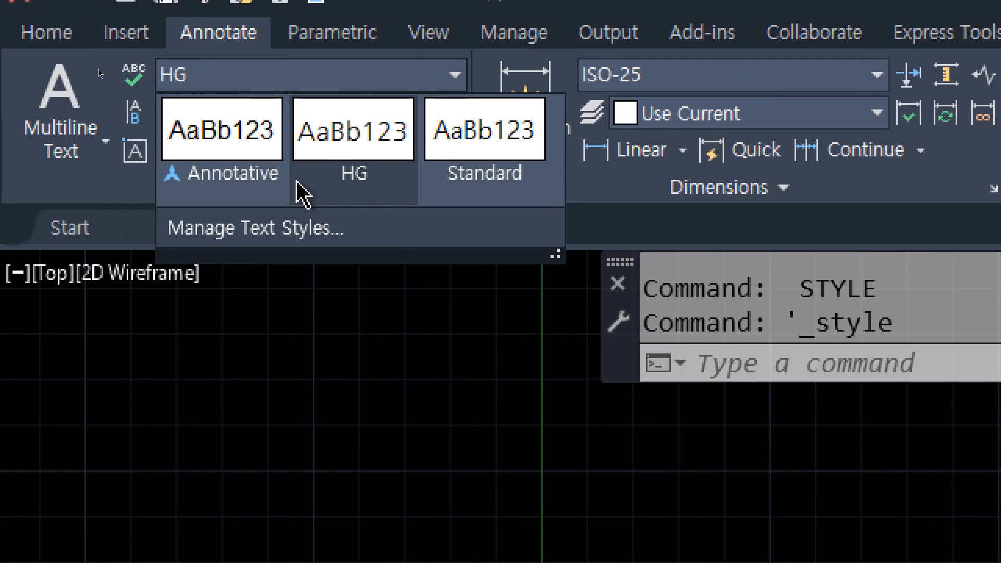
pyautogui.click(495, 185)
pyautogui.click(457, 77)
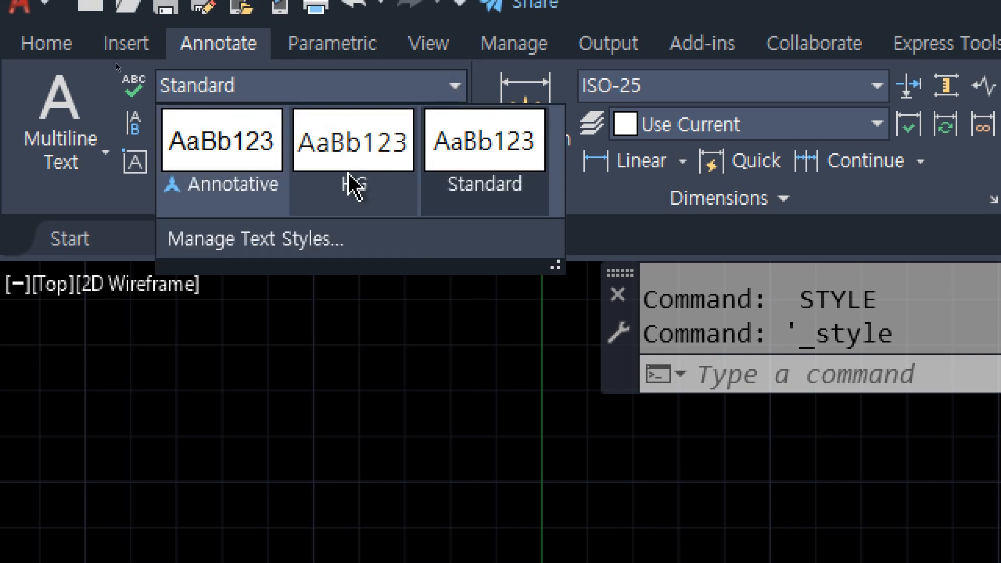
pyautogui.click(353, 183)
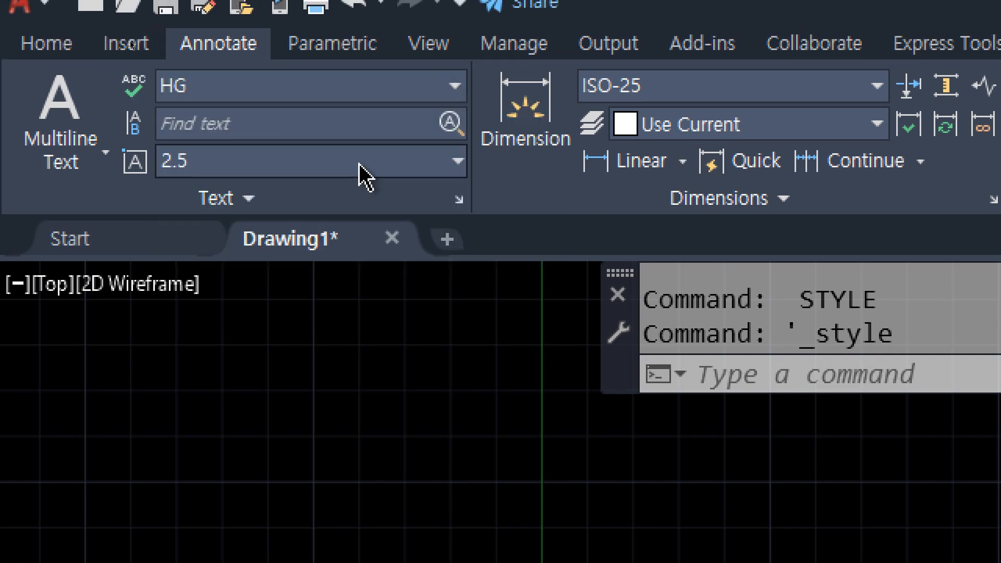
pyautogui.click(449, 86)
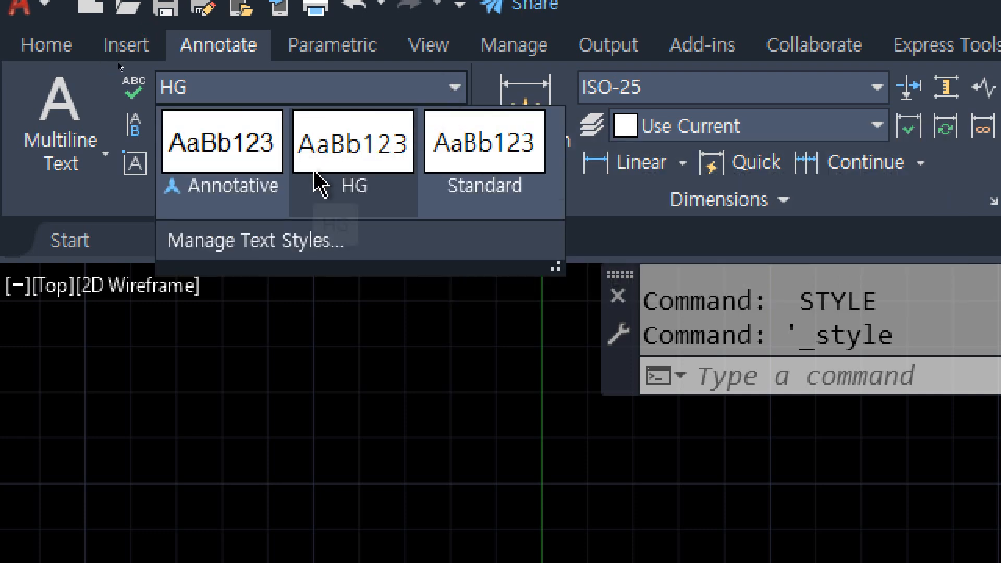
pyautogui.click(260, 249)
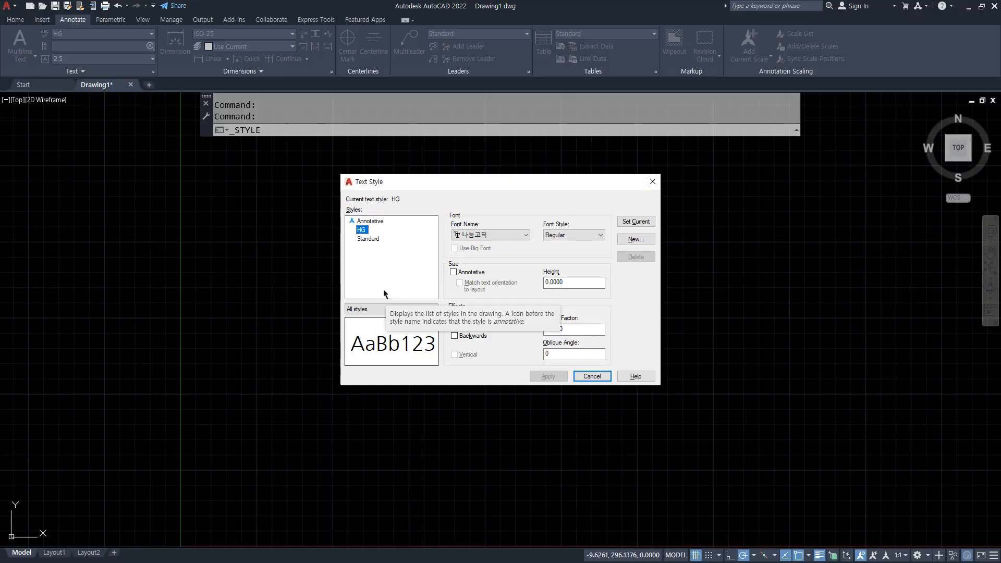
# Step: Switch to the Notepad class notes and underline the commonly available fonts 굴림,굴림체 with the screen pen
pyautogui.hotkey('alt', 'Tab')
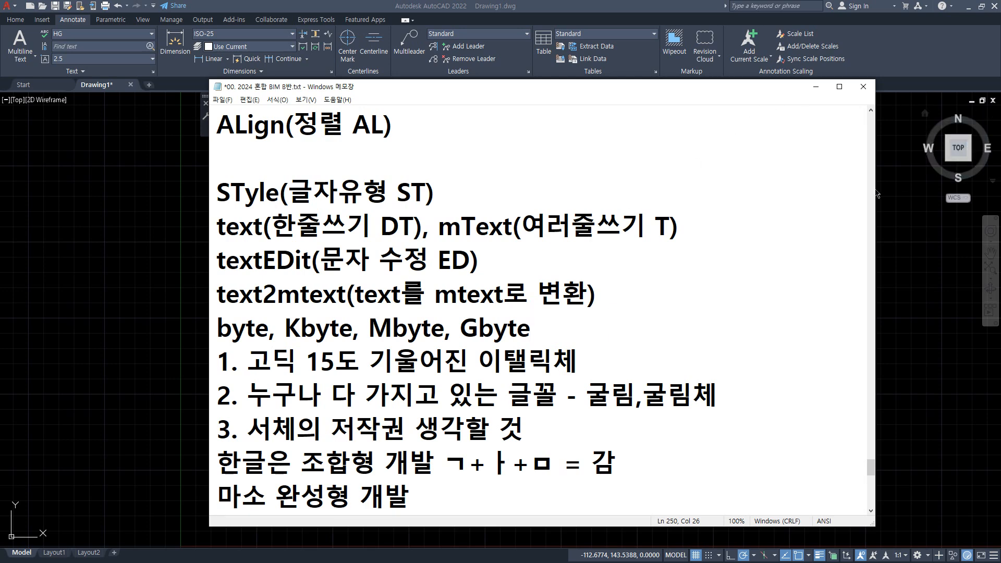
pyautogui.scroll(4, 793, 183)
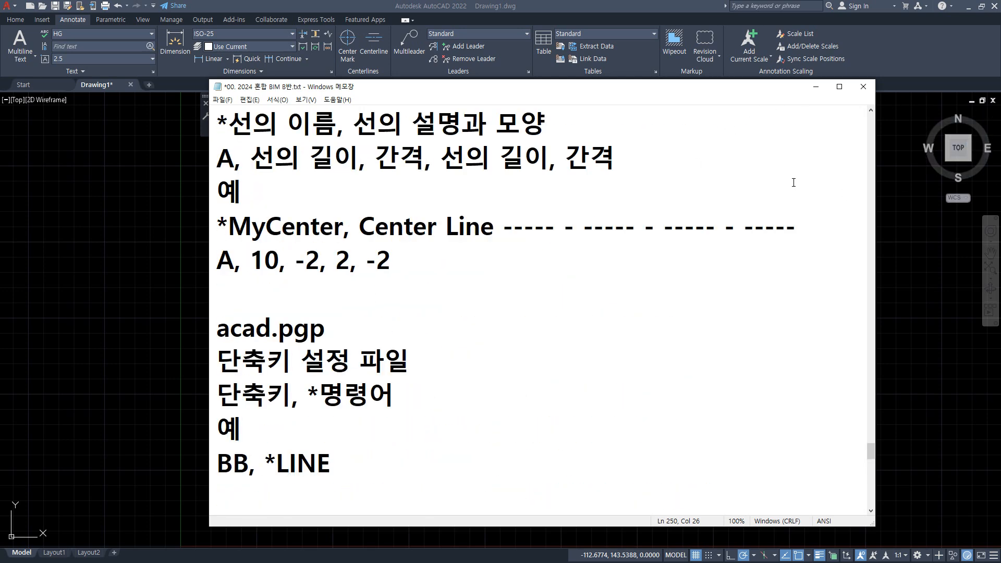
pyautogui.scroll(-5, 794, 182)
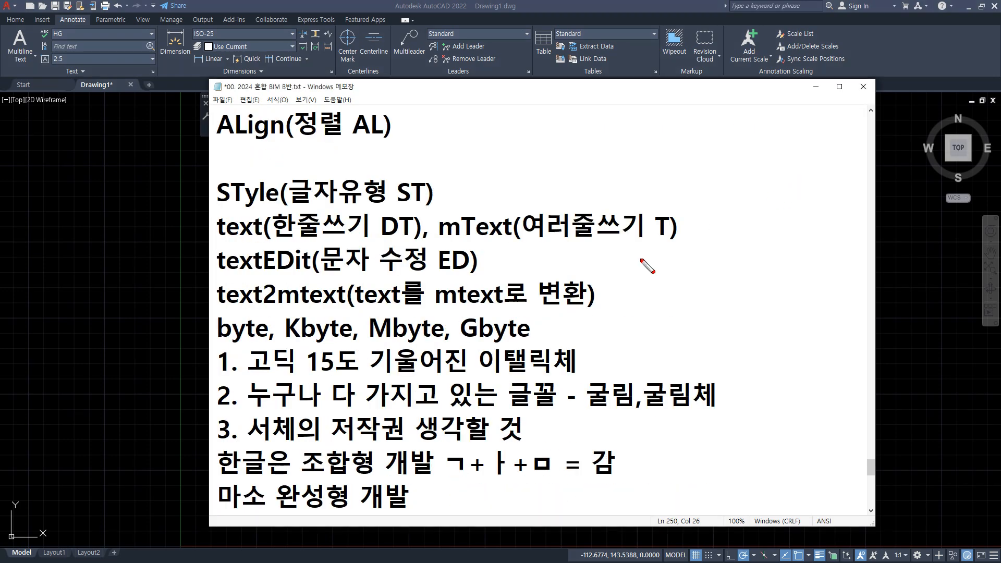
pyautogui.moveTo(588, 416); pyautogui.dragTo(737, 415)
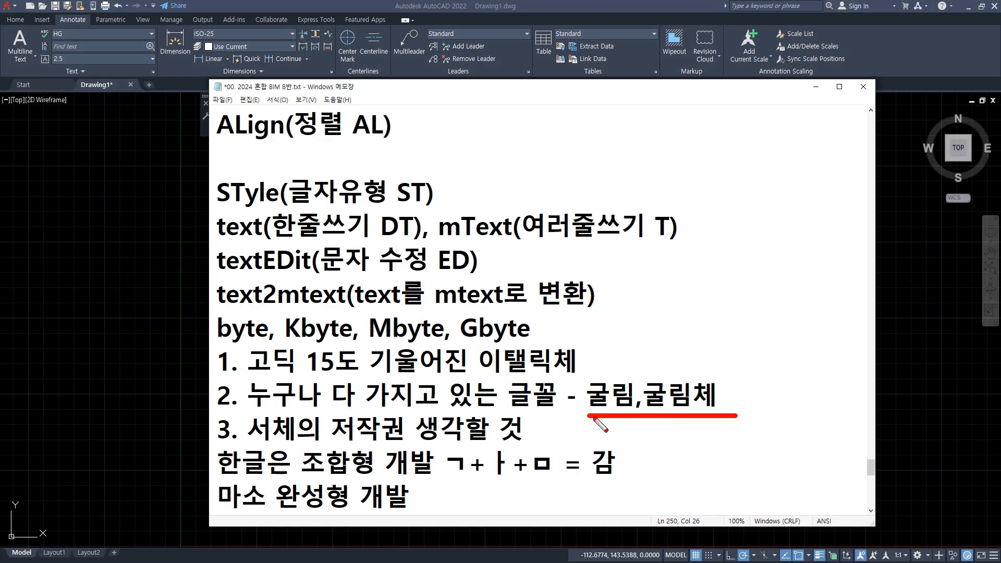
pyautogui.moveTo(591, 419); pyautogui.dragTo(751, 421)
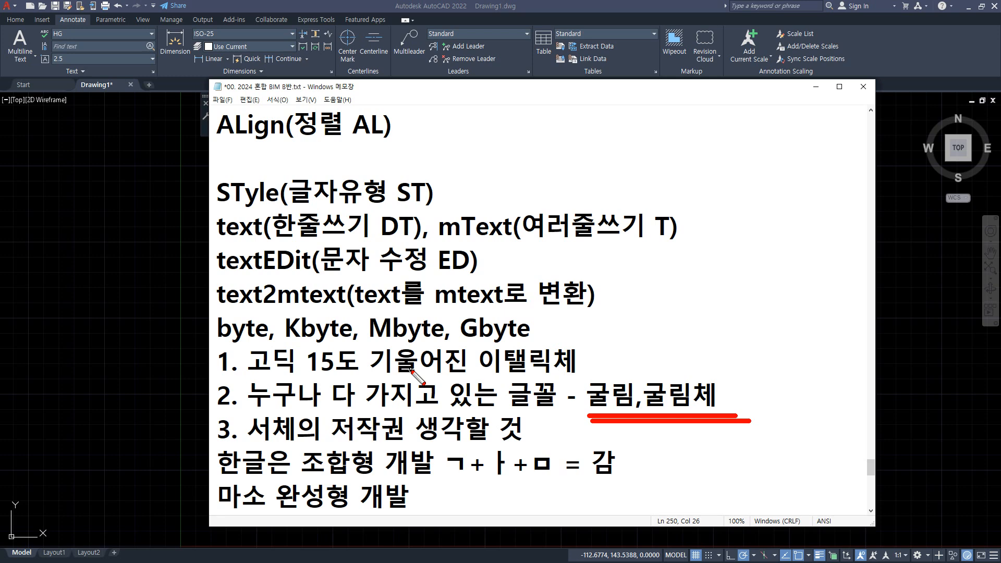
# Step: Insert a blank line in the notes between the 간판 line and the text(한줄쓰기 DT) line
pyautogui.scroll(-3, 660, 355)
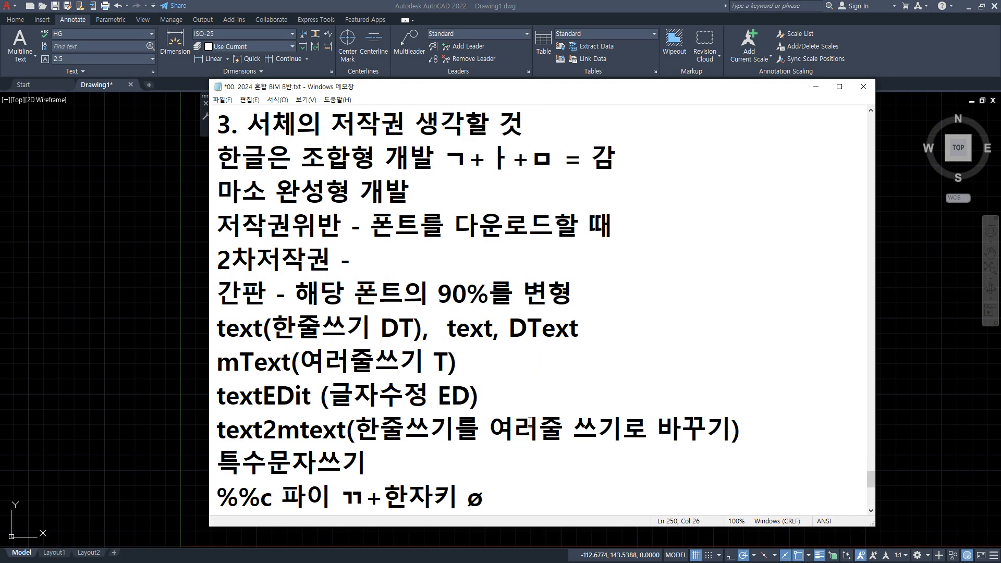
pyautogui.click(625, 291)
pyautogui.press('Return')
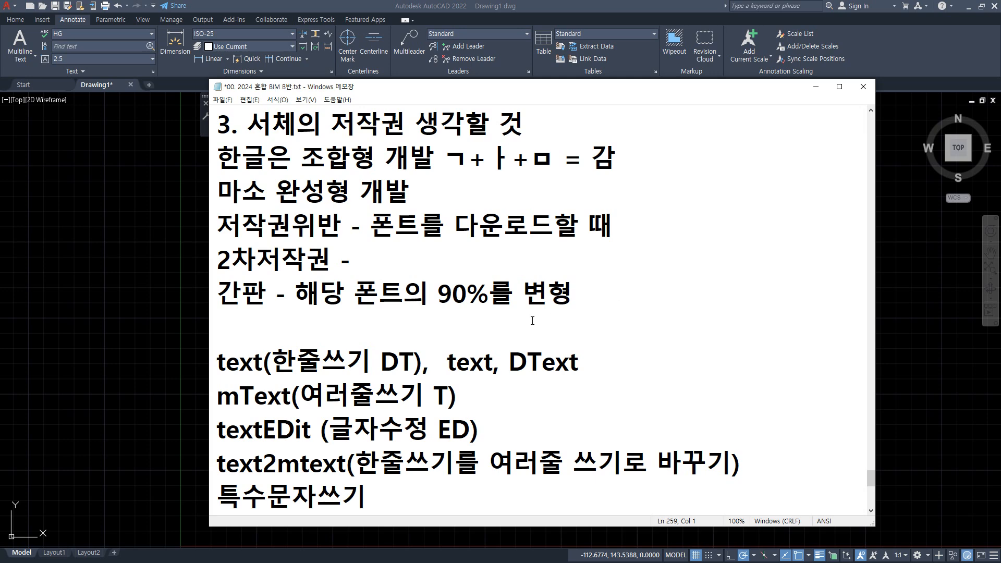
# Step: Mark up the text, DText and mText notes with the screen pen, linking DText to its DT shortcut, and clear the marks
pyautogui.scroll(-1, 470, 339)
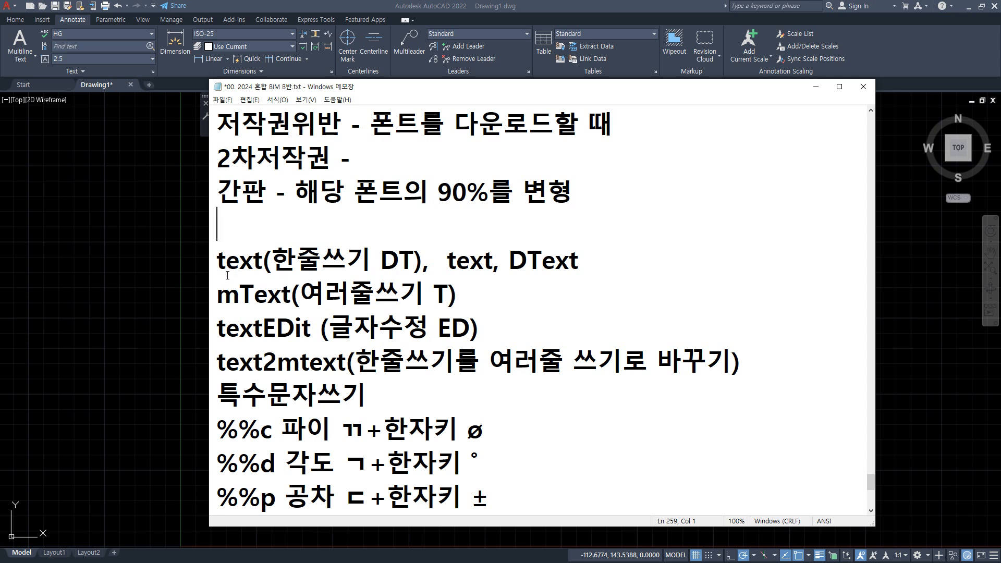
pyautogui.moveTo(210, 263)
pyautogui.mouseDown()
pyautogui.moveTo(206, 300)
pyautogui.moveTo(213, 265)
pyautogui.mouseUp()
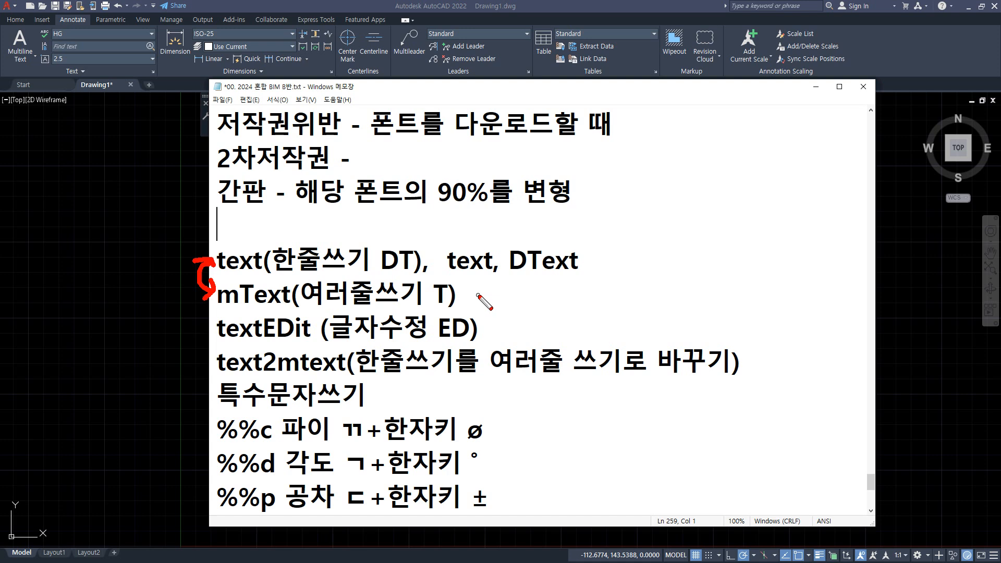
pyautogui.moveTo(451, 281); pyautogui.dragTo(581, 277)
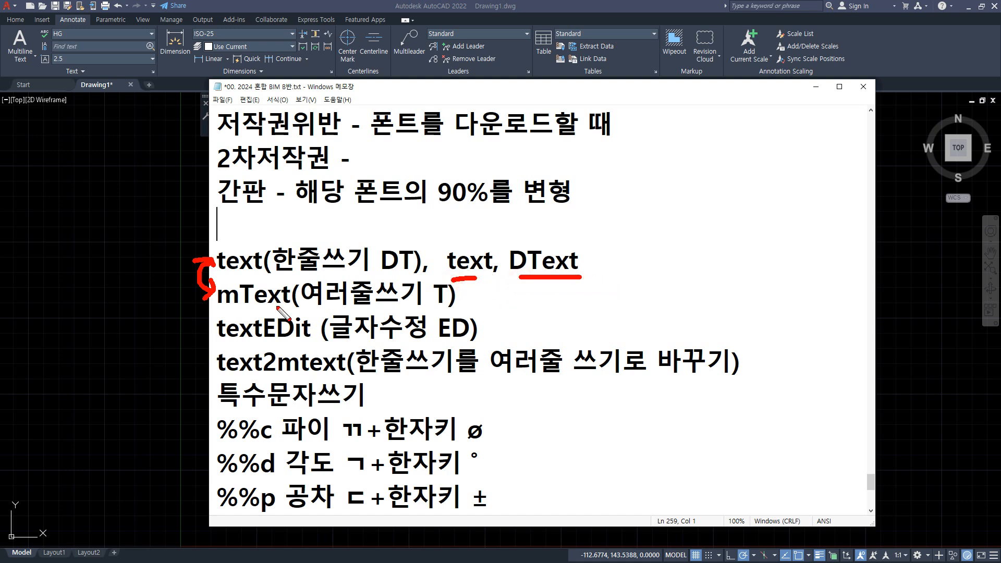
pyautogui.moveTo(217, 310); pyautogui.dragTo(261, 310)
pyautogui.moveTo(537, 280)
pyautogui.mouseDown()
pyautogui.moveTo(454, 280)
pyautogui.moveTo(457, 242)
pyautogui.moveTo(590, 252)
pyautogui.moveTo(580, 275)
pyautogui.mouseUp()
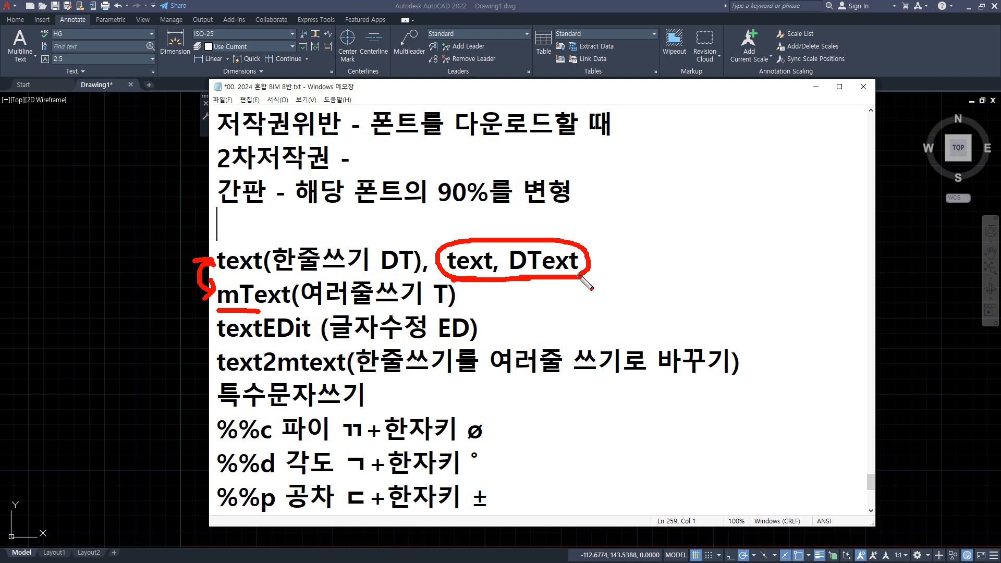
pyautogui.moveTo(410, 269)
pyautogui.mouseDown()
pyautogui.moveTo(399, 285)
pyautogui.moveTo(381, 252)
pyautogui.moveTo(415, 271)
pyautogui.mouseUp()
pyautogui.moveTo(537, 276)
pyautogui.mouseDown()
pyautogui.moveTo(509, 261)
pyautogui.moveTo(547, 267)
pyautogui.moveTo(470, 222)
pyautogui.moveTo(422, 244)
pyautogui.moveTo(412, 271)
pyautogui.mouseUp()
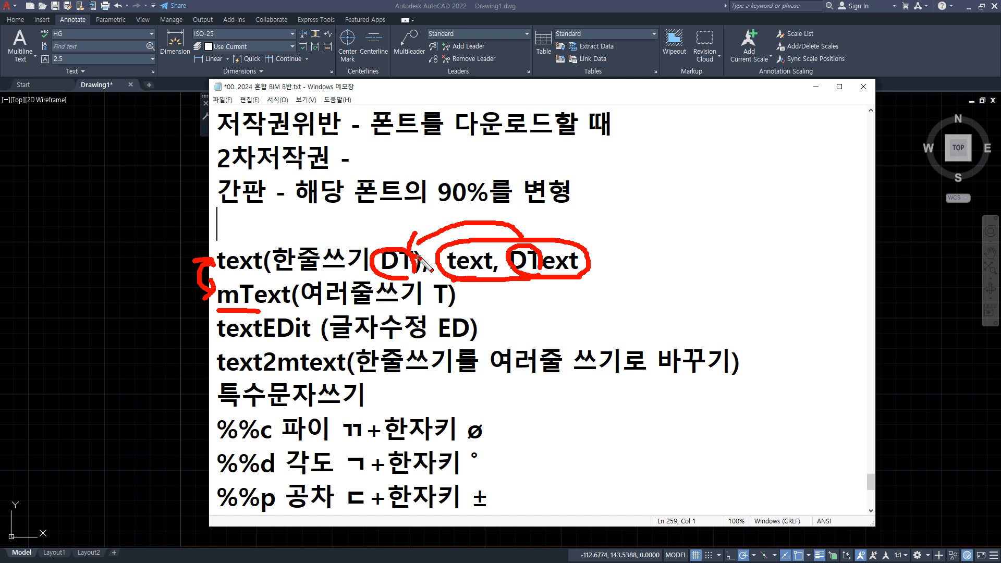
pyautogui.press('Escape')
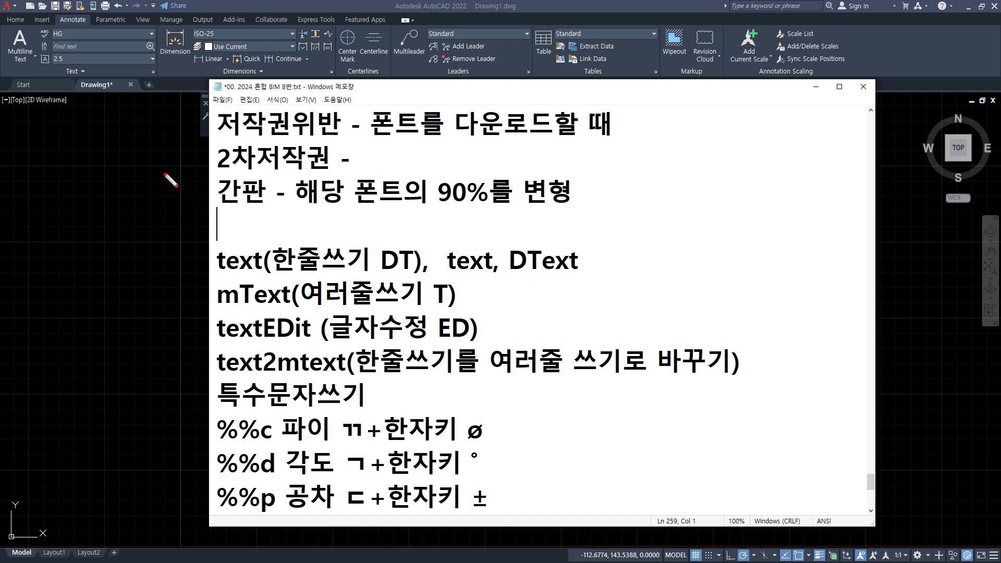
# Step: Return to AutoCAD and start single-line text in the drawing's upper left area with height 2.5 and rotation 0
pyautogui.click(30, 65)
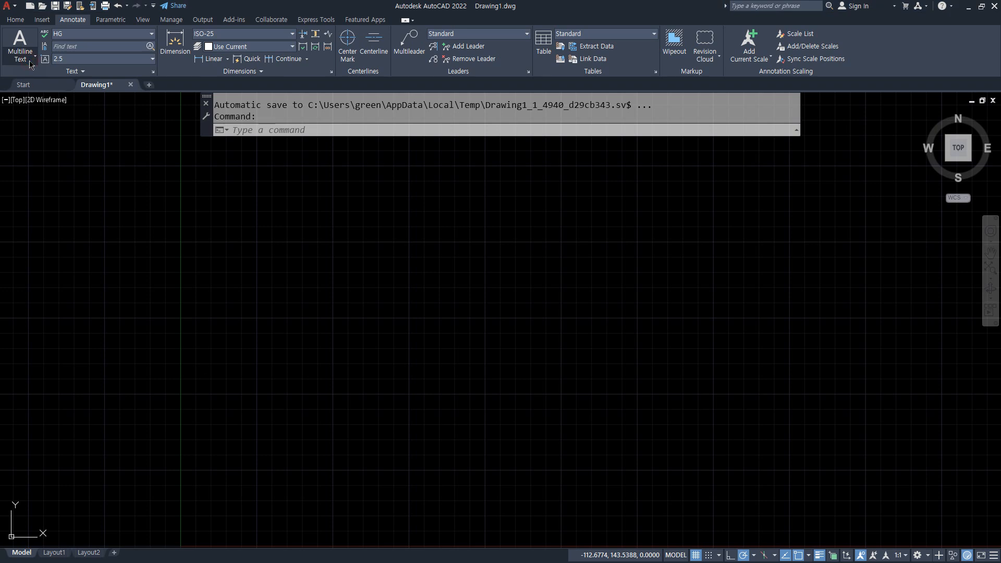
pyautogui.click(30, 61)
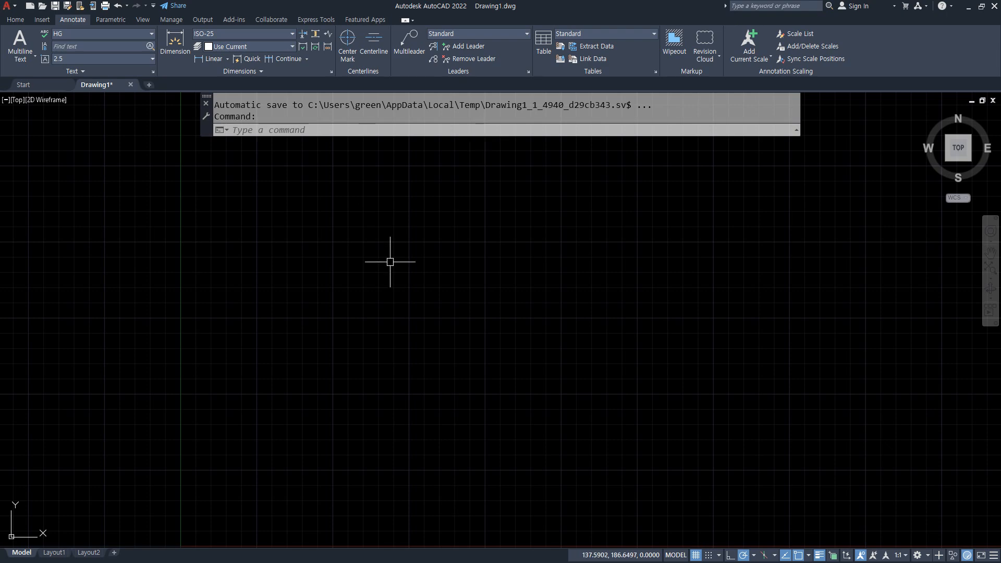
pyautogui.write('dt')
pyautogui.press('Return')
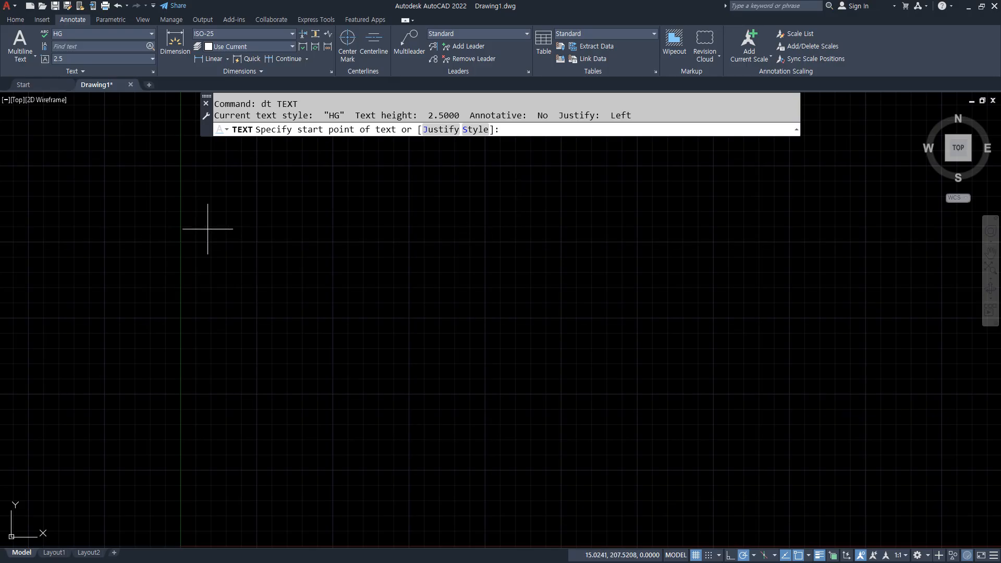
pyautogui.click(267, 241)
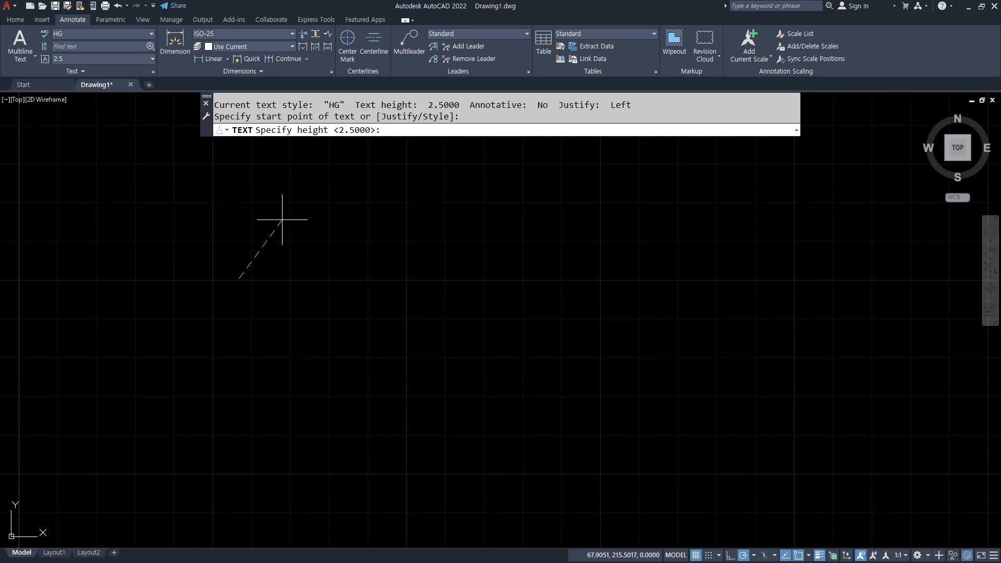
pyautogui.press('Return')
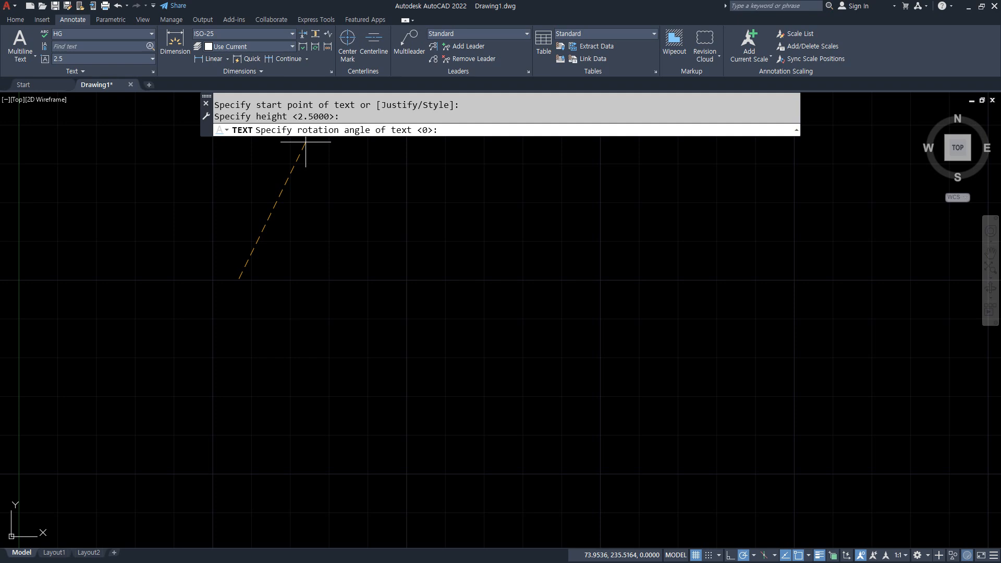
pyautogui.press('Return')
pyautogui.scroll(5, 245, 271)
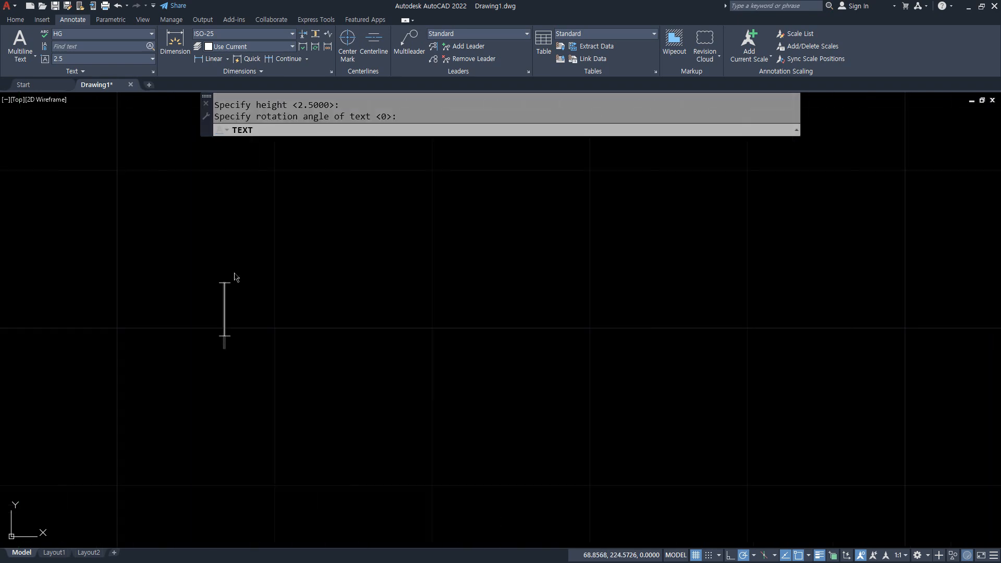
pyautogui.scroll(-2, 463, 281)
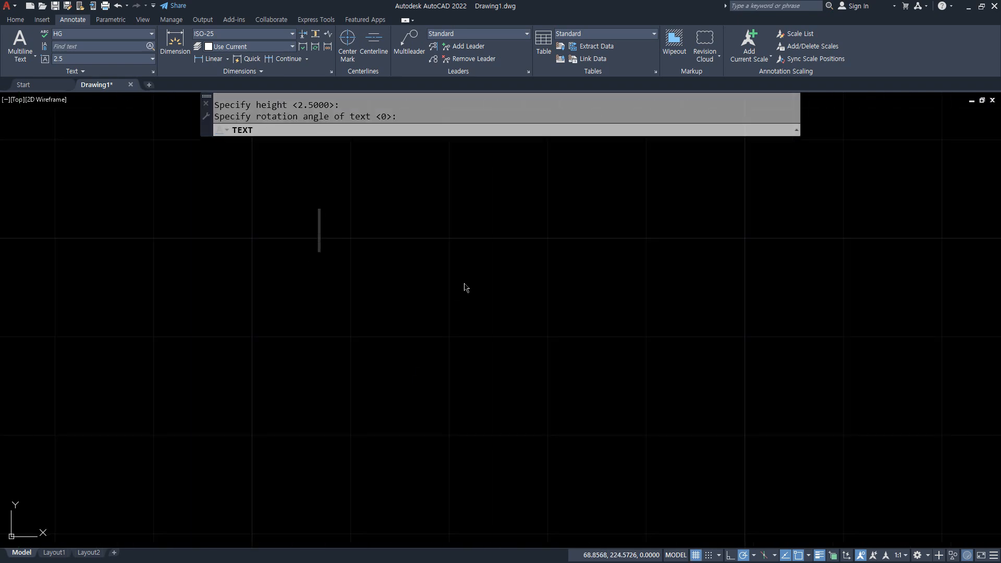
# Step: Write the lines "동해물과 백두산이", "마르고 닳도록", "하느님이 보우하사" and "우리나라 만세" in the open single-line text
pyautogui.write('동해물과 ')
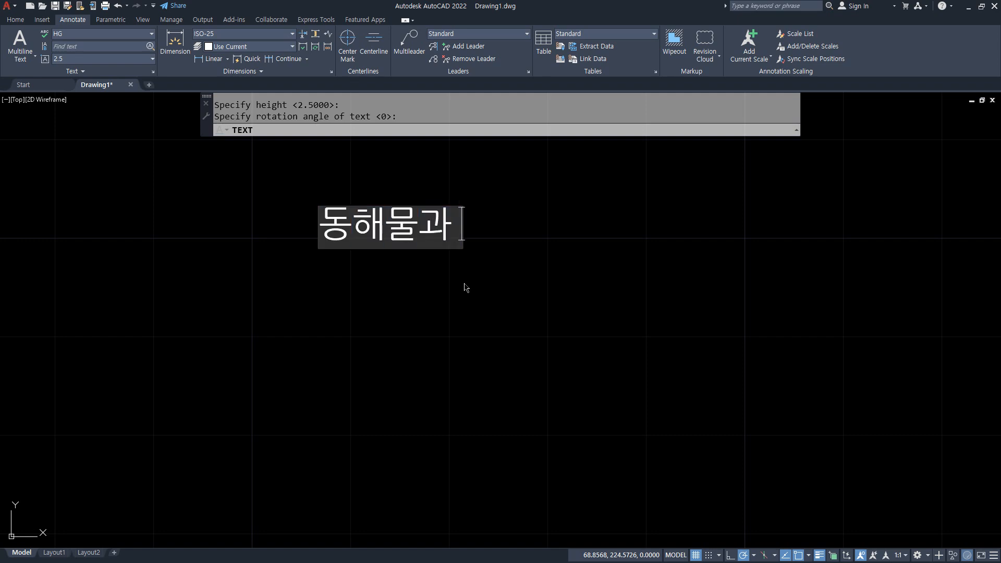
pyautogui.write('백ㄷ두산이')
pyautogui.press('Return')
pyautogui.write('마르고 ㄷ')
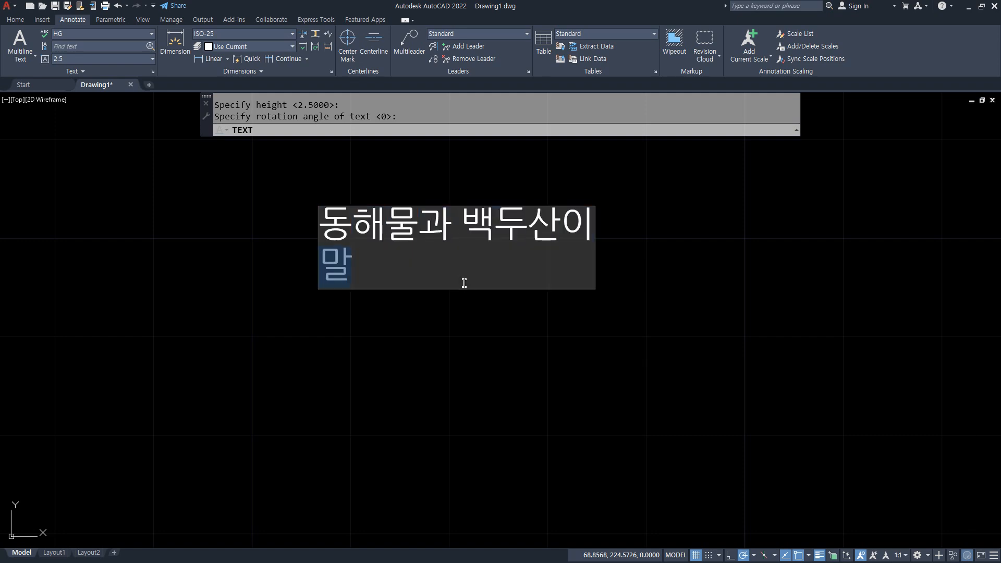
pyautogui.write('닳도록')
pyautogui.press('Return')
pyautogui.write('하느')
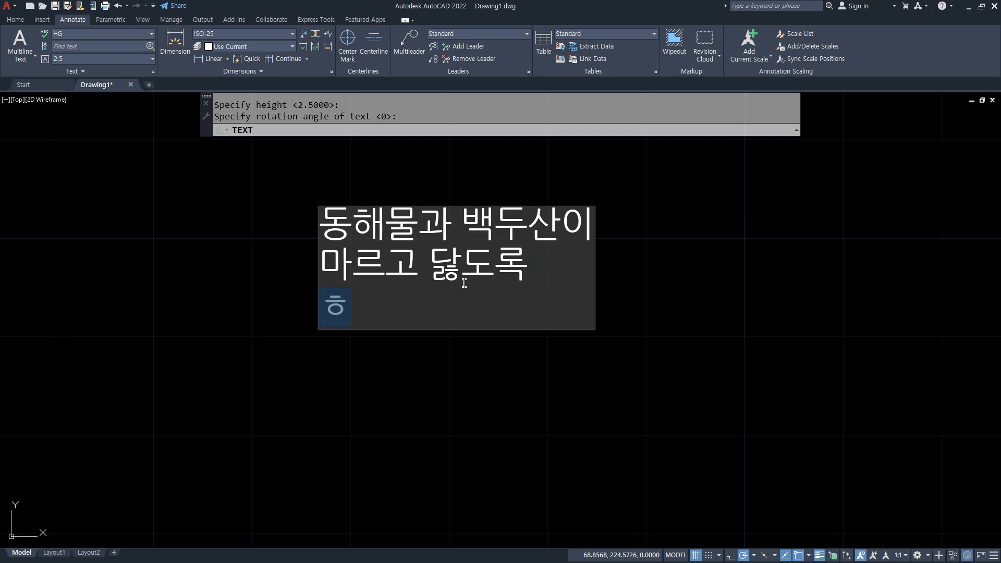
pyautogui.write('님이 보우하사')
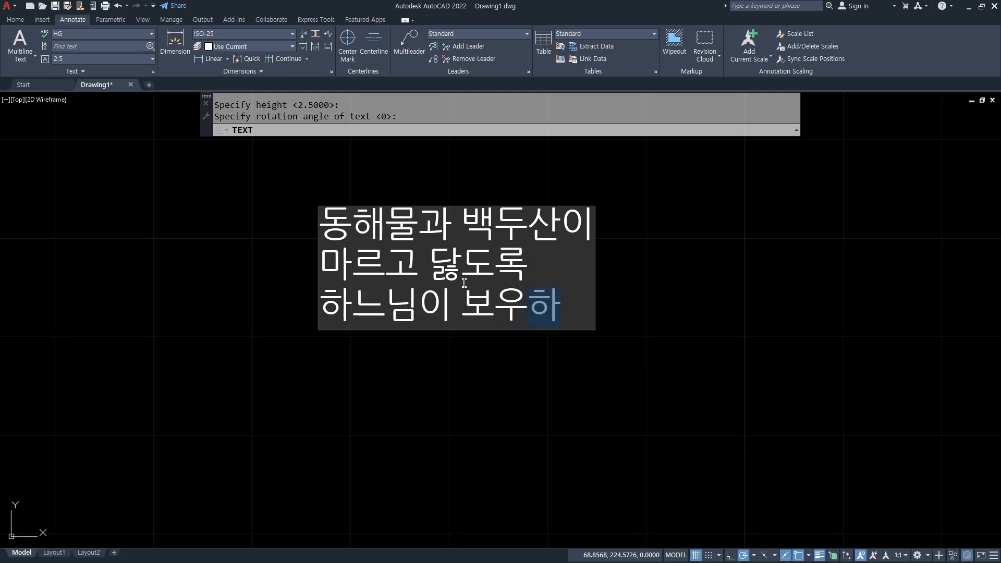
pyautogui.press('Return')
pyautogui.write('우리나라 만세')
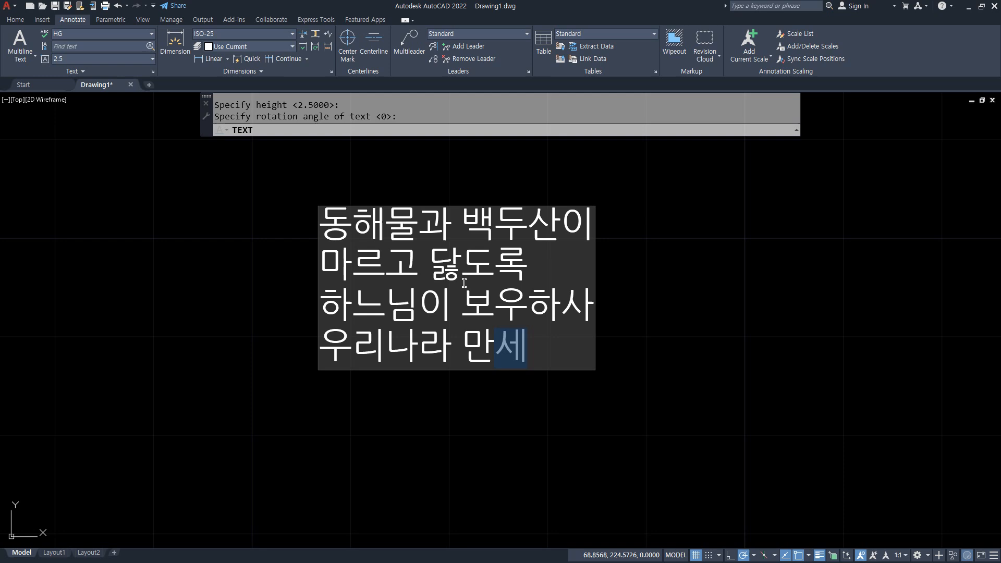
pyautogui.press('Right')
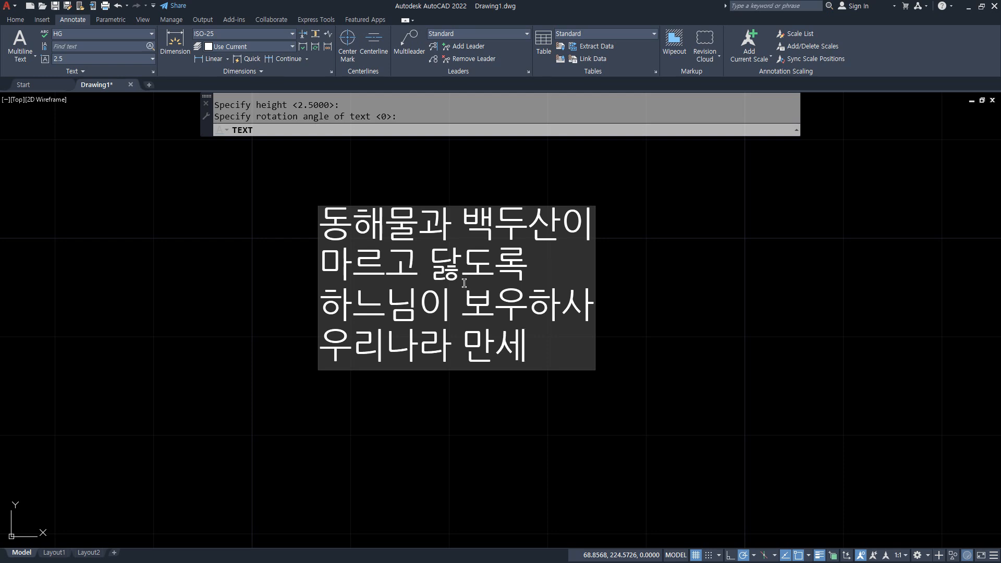
# Step: Delete all four typed lines from the open single-line text
pyautogui.press('BackSpace')
pyautogui.press('BackSpace')
pyautogui.press('BackSpace')
pyautogui.press('BackSpace')
pyautogui.press('BackSpace')
pyautogui.press('BackSpace')
pyautogui.press('BackSpace')
pyautogui.press('BackSpace')
pyautogui.press('BackSpace')
pyautogui.press('BackSpace')
pyautogui.press('BackSpace')
pyautogui.press('BackSpace')
pyautogui.press('BackSpace')
pyautogui.press('BackSpace')
pyautogui.press('BackSpace')
pyautogui.press('BackSpace')
pyautogui.press('BackSpace')
pyautogui.press('BackSpace')
pyautogui.press('BackSpace')
pyautogui.press('BackSpace')
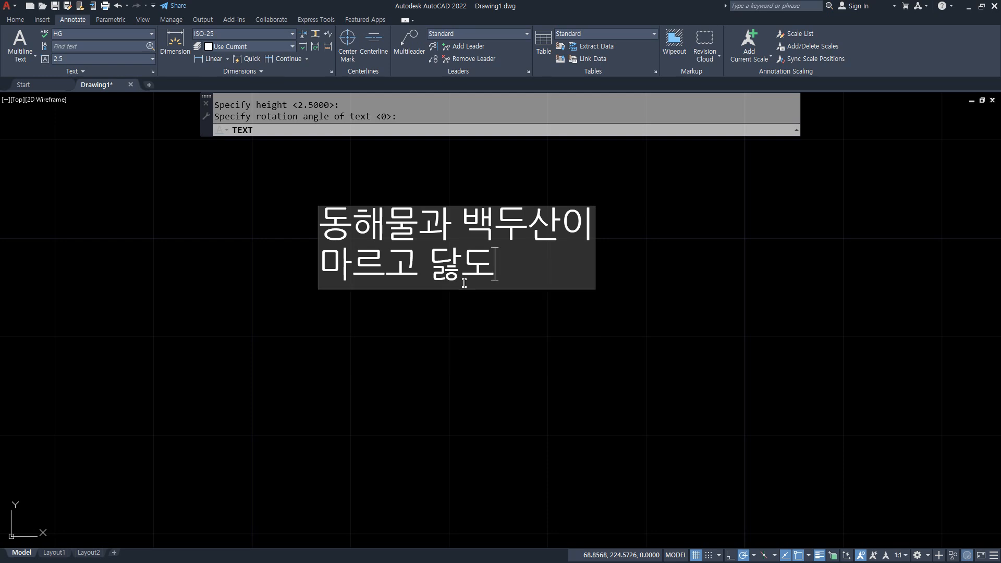
pyautogui.press('BackSpace')
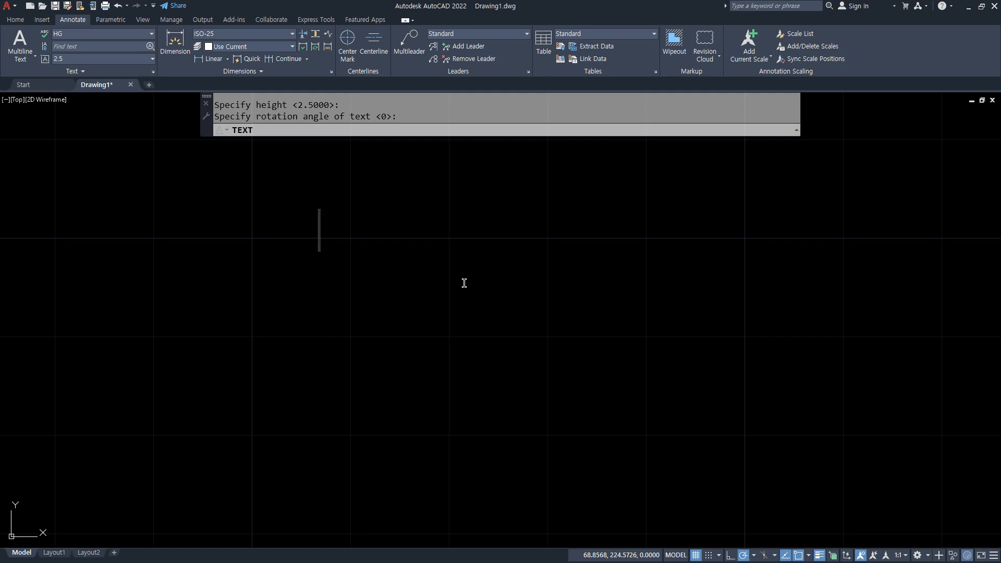
# Step: Re-enter "동해물과 백두산이", "마르고 닳도록", "하느님이 보우하사" and "우리나라 만세" on separate lines and finish the text command
pyautogui.write('동해')
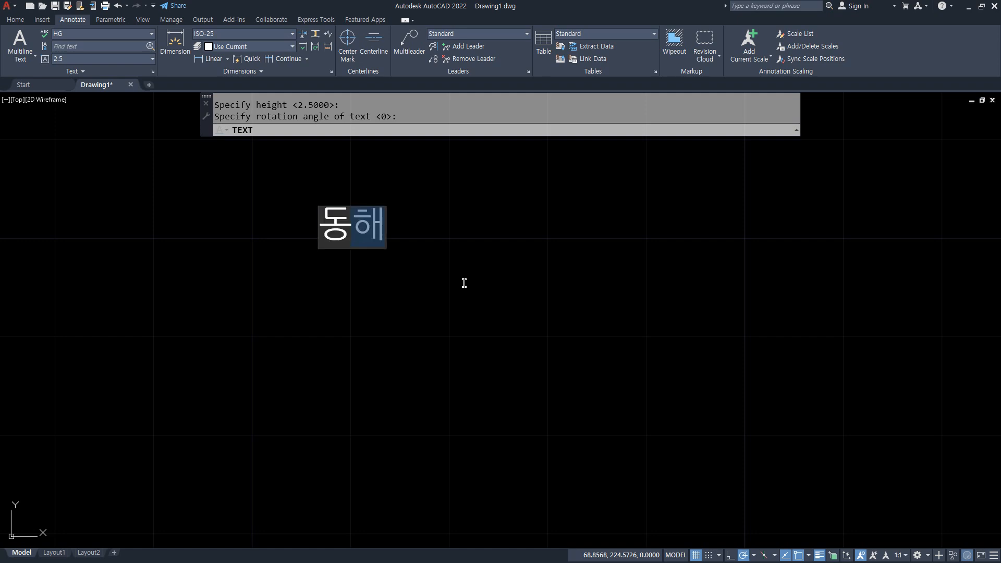
pyautogui.write('물고ㅏ 백두산이')
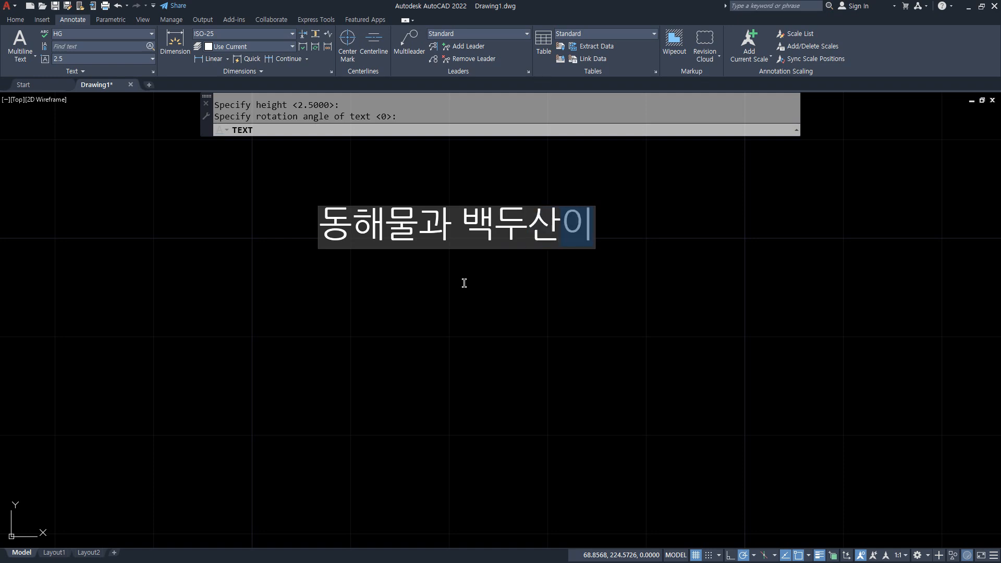
pyautogui.press('Return')
pyautogui.write('마르고 닳도록')
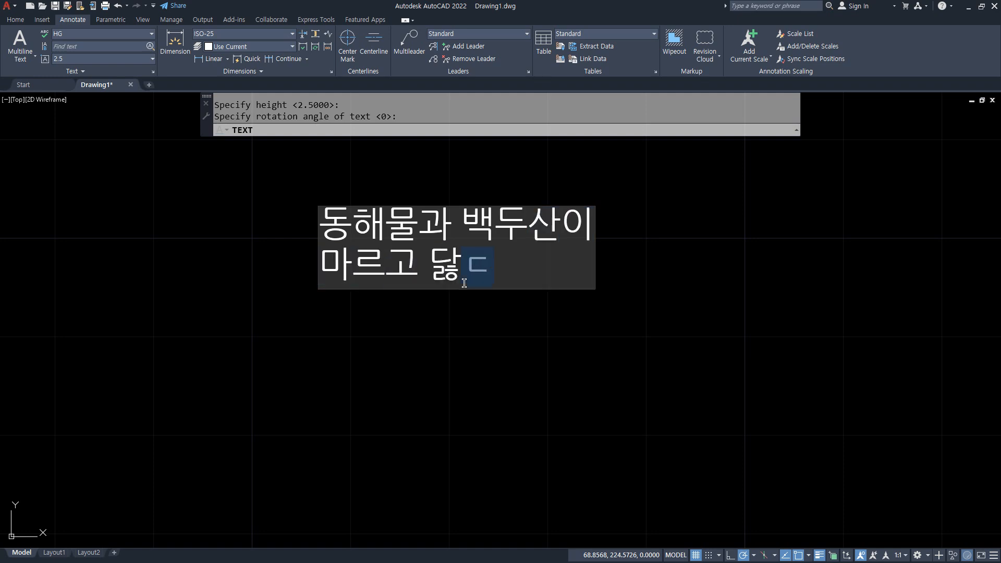
pyautogui.press('Return')
pyautogui.write('하느님이 ㅂ')
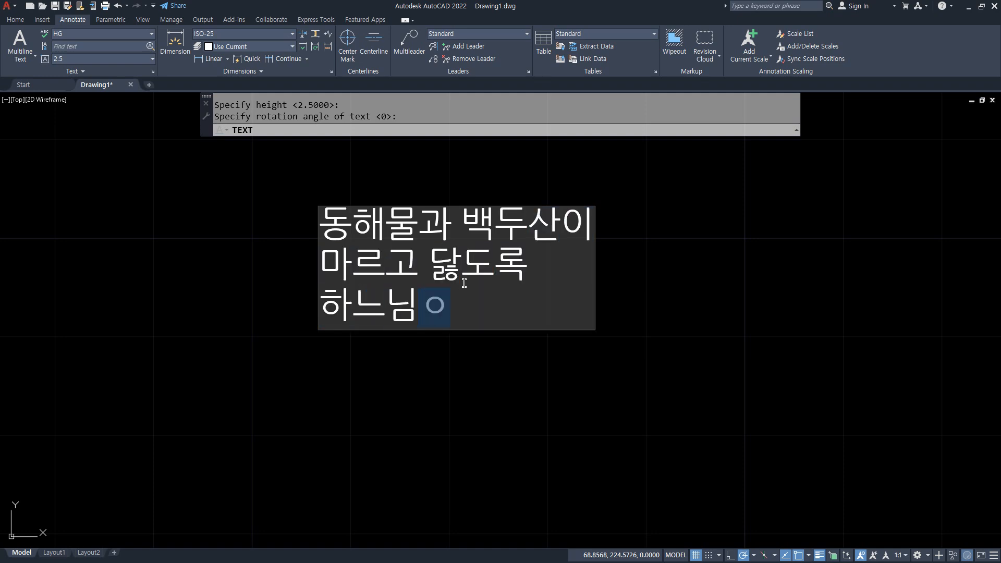
pyautogui.write('ㅗ우하사')
pyautogui.press('Return')
pyautogui.write('우')
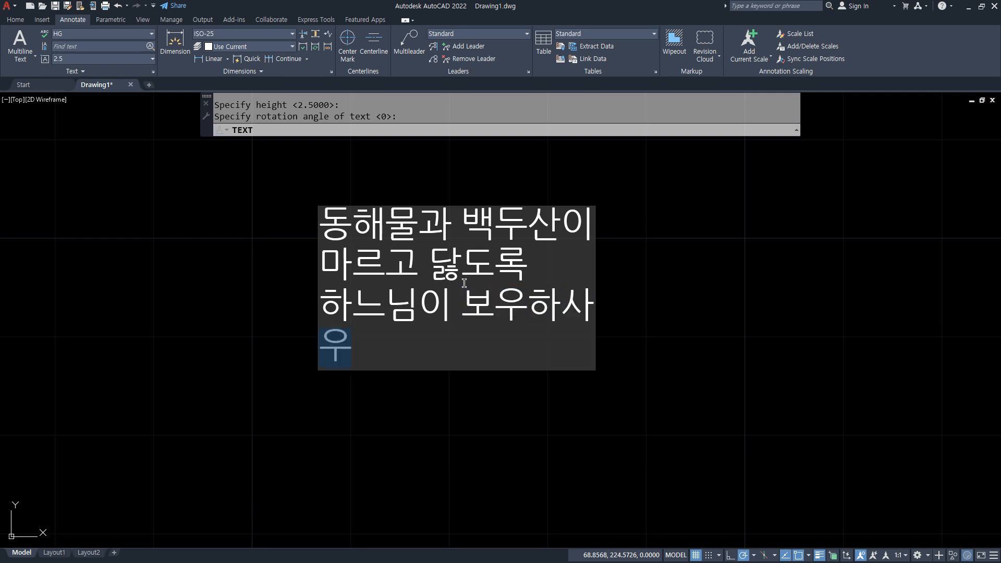
pyautogui.write('리나라 만세')
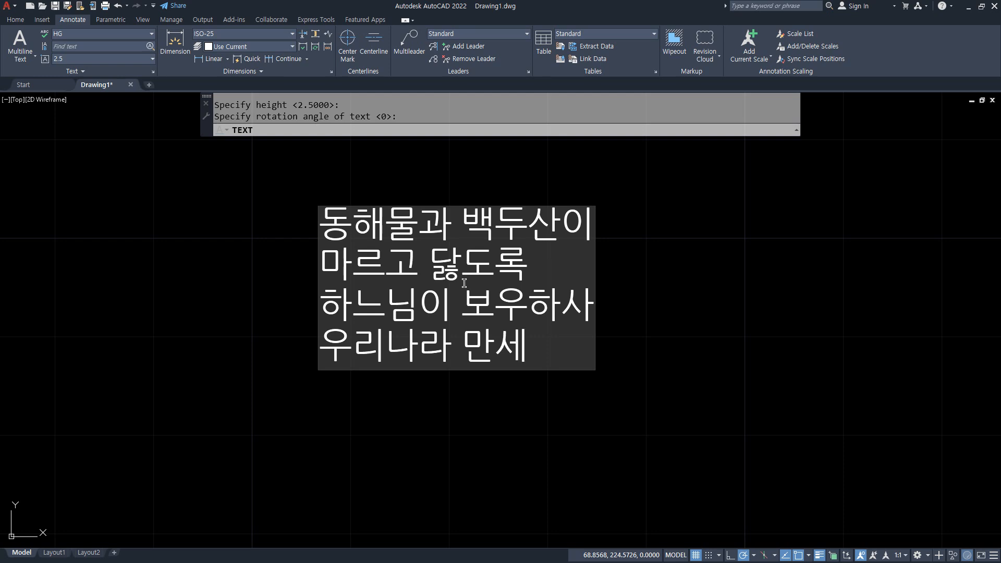
pyautogui.press('Return')
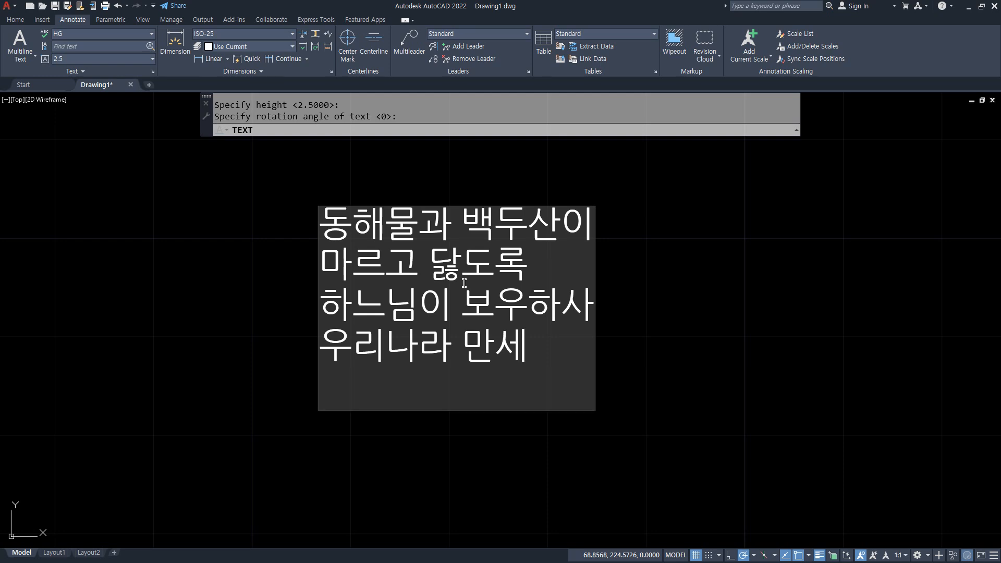
pyautogui.press('Return')
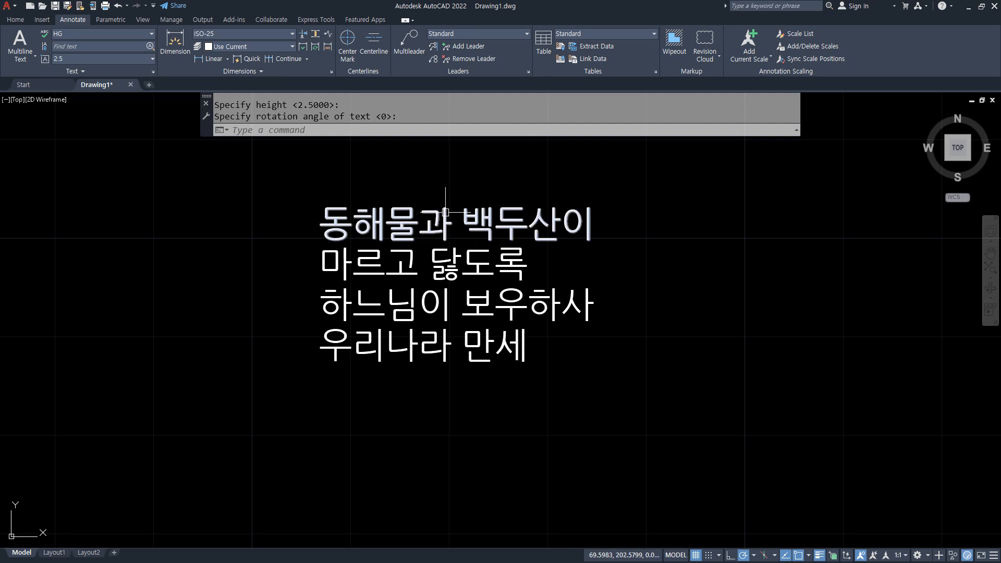
# Step: Move the first line "동해물과 백두산이" straight up, away from the other three lines
pyautogui.write('m')
pyautogui.press('Return')
pyautogui.click(470, 215)
pyautogui.press('space')
pyautogui.click(651, 262)
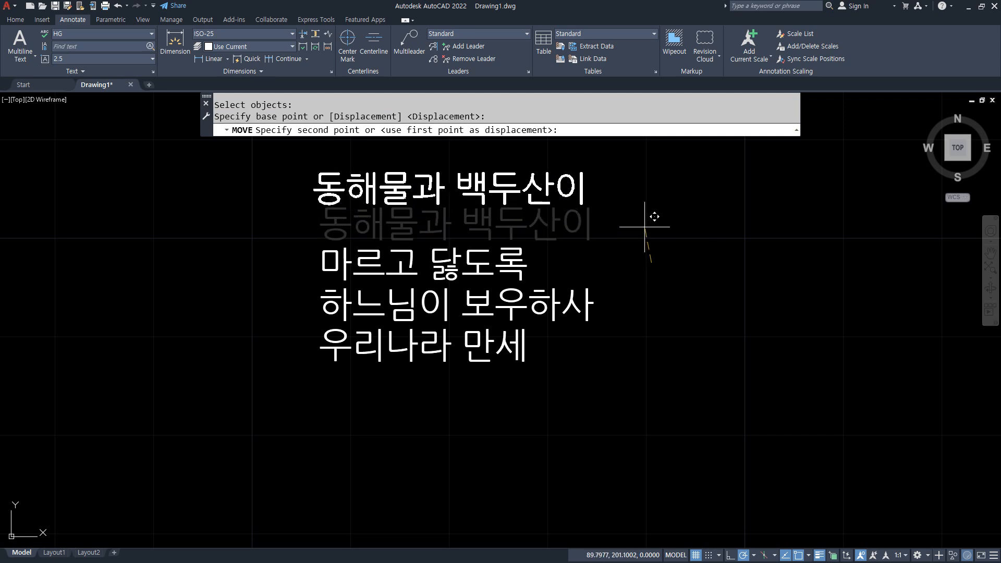
pyautogui.click(651, 221)
# Step: Move the two lines "하느님이 보우하사" and "우리나라 만세" together slightly downward
pyautogui.press('space')
pyautogui.click(559, 384)
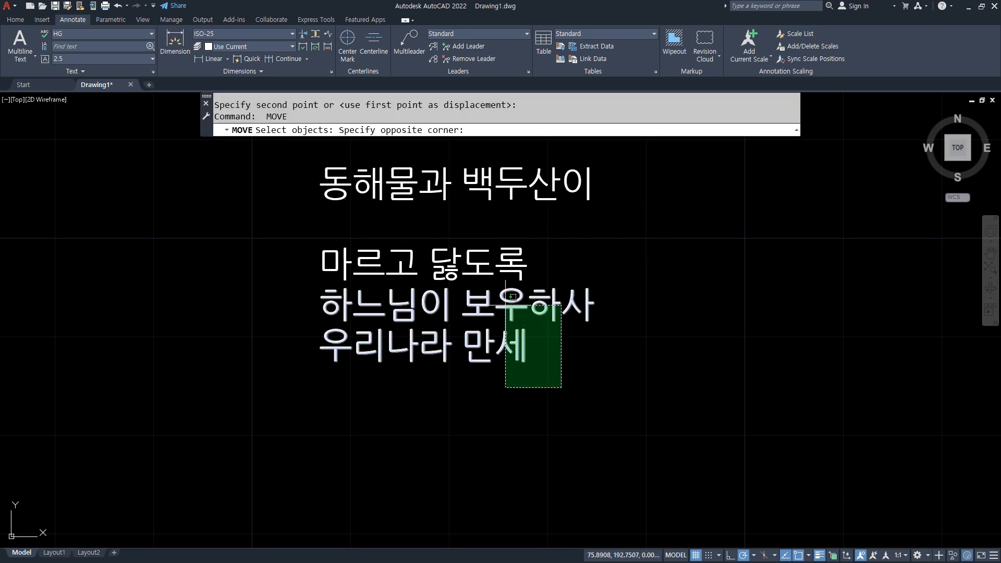
pyautogui.click(464, 284)
pyautogui.press('space')
pyautogui.click(715, 356)
pyautogui.click(715, 378)
# Step: Move the last line "우리나라 만세" further down on its own
pyautogui.press('space')
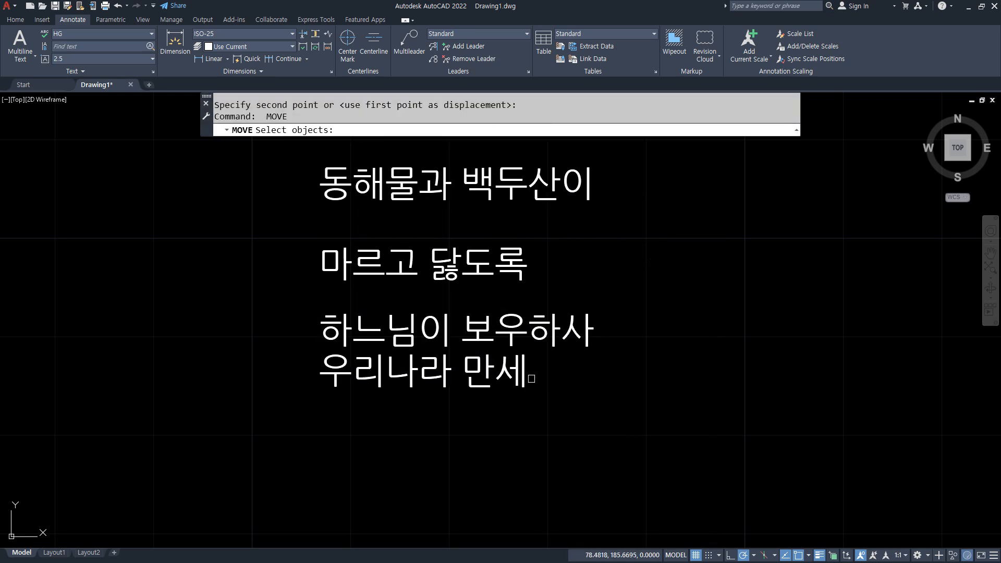
pyautogui.click(527, 374)
pyautogui.press('space')
pyautogui.click(622, 380)
pyautogui.click(621, 414)
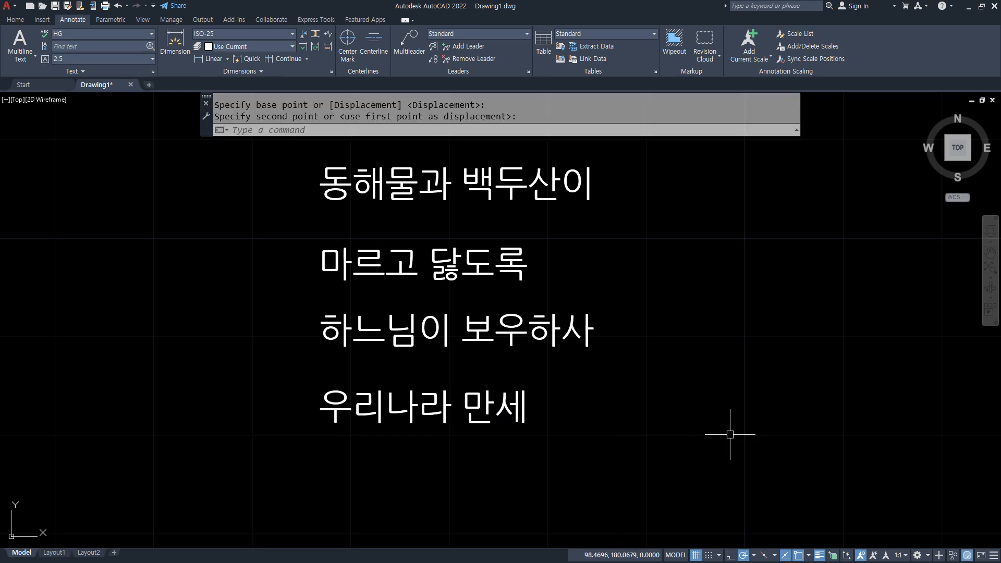
# Step: Erase all four spread-out text lines from the drawing
pyautogui.click(582, 469)
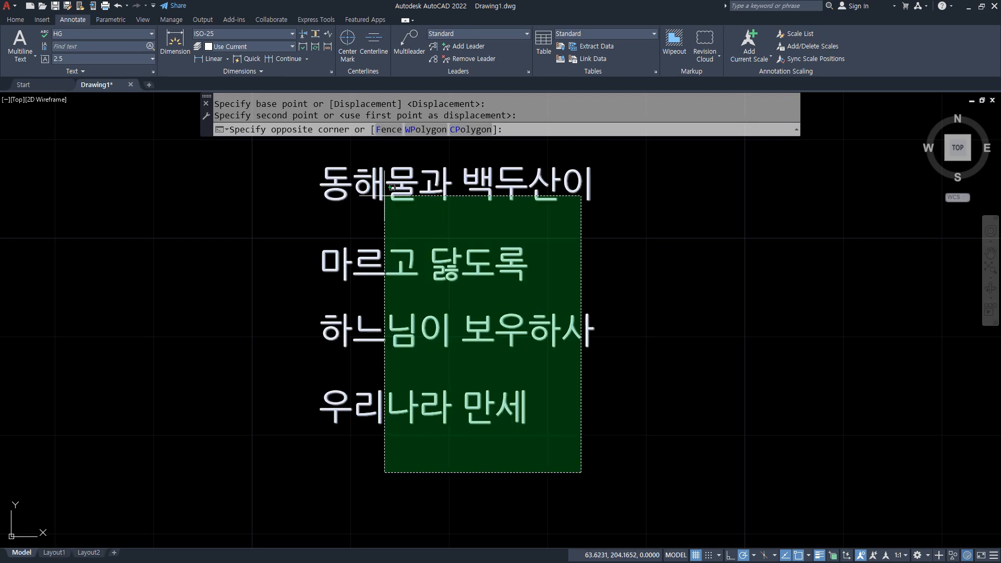
pyautogui.click(367, 186)
pyautogui.write('e')
pyautogui.press('space')
# Step: Write single-line text at height 2.5 and rotation 0 with the lines "동해물과 백두산이", "마르고 닳도록", "하느님이 보우하사" and "우리나라 만세"
pyautogui.write('dt')
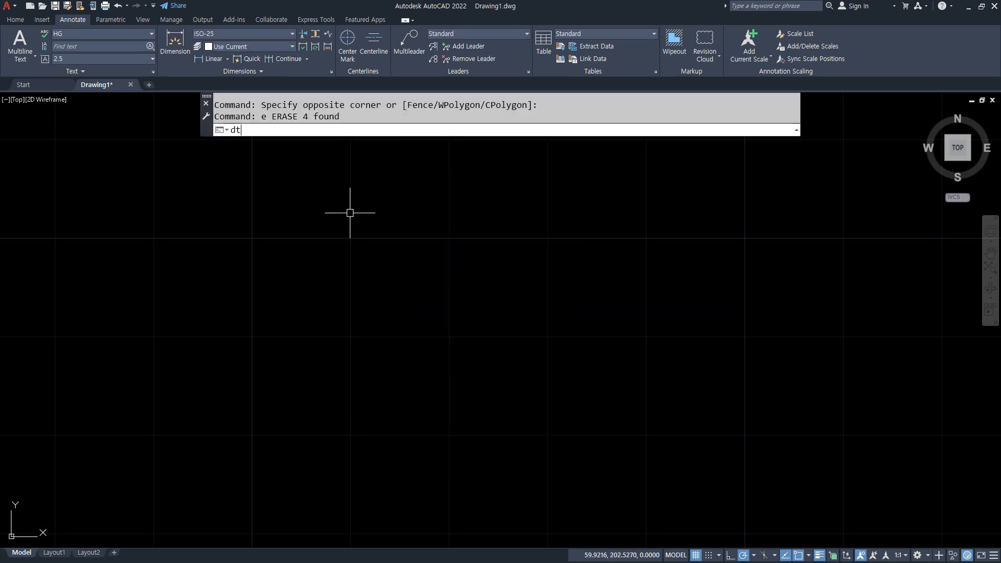
pyautogui.press('space')
pyautogui.click(349, 248)
pyautogui.press('Return')
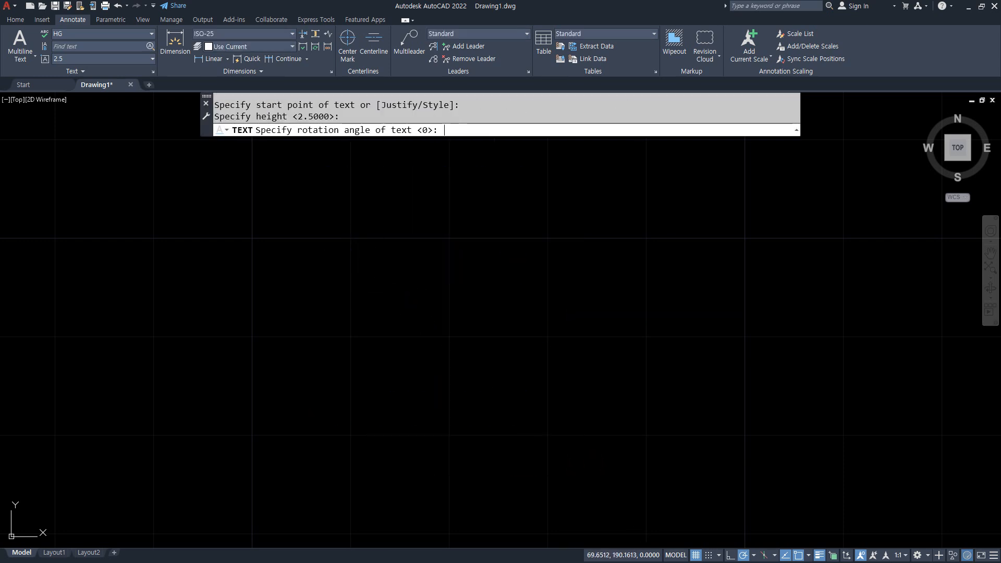
pyautogui.press('Return')
pyautogui.write('동해물')
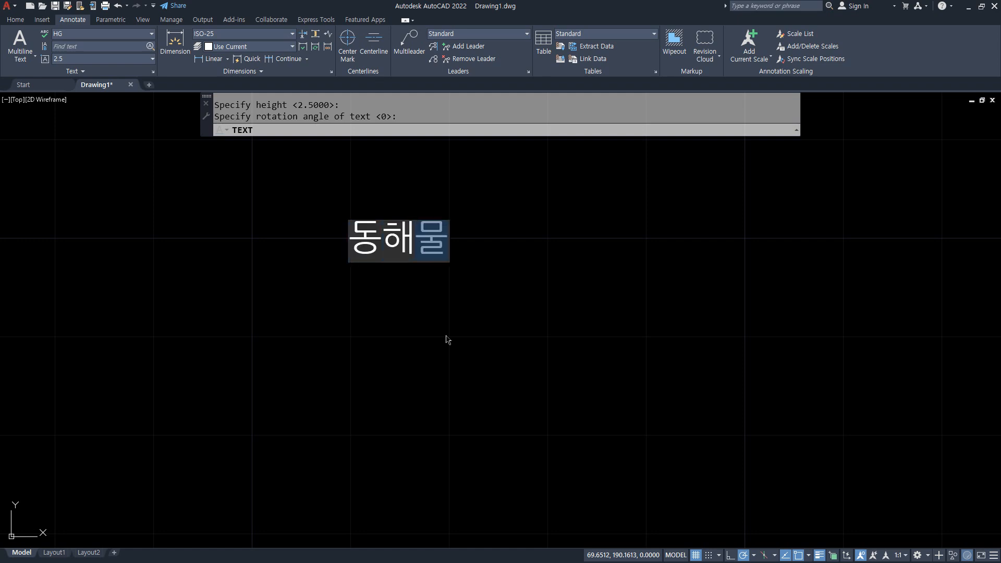
pyautogui.write('과 백두산이')
pyautogui.press('Return')
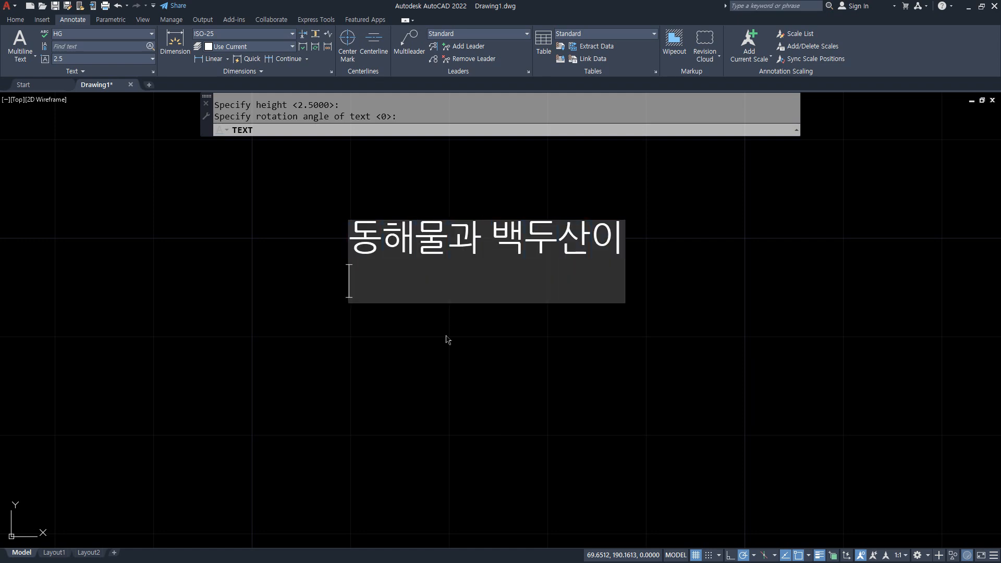
pyautogui.write('마르고 닮도록')
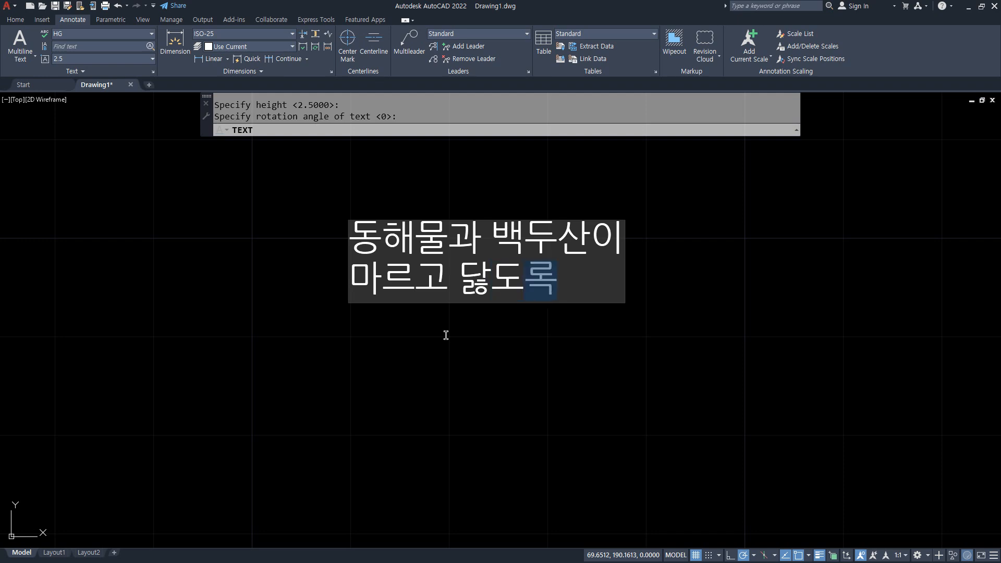
pyautogui.press('Return')
pyautogui.write('하느님이 보')
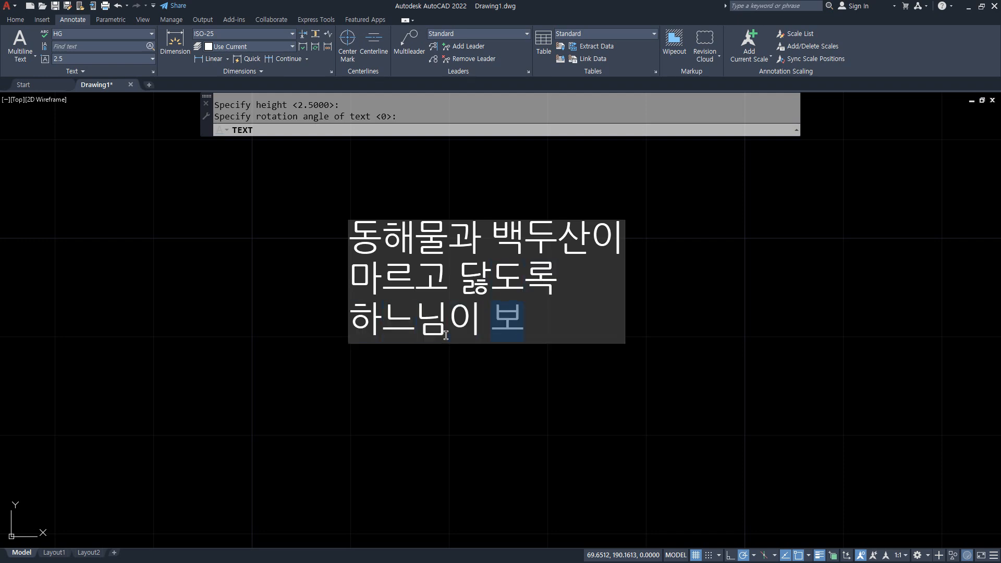
pyautogui.write('우하사')
pyautogui.press('Return')
pyautogui.write('우리')
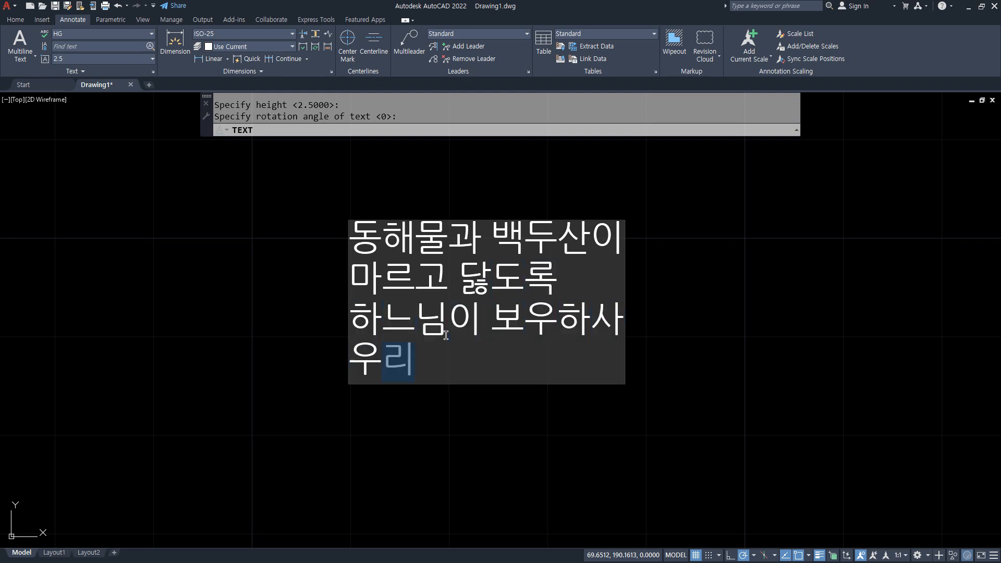
pyautogui.write('나라 만세')
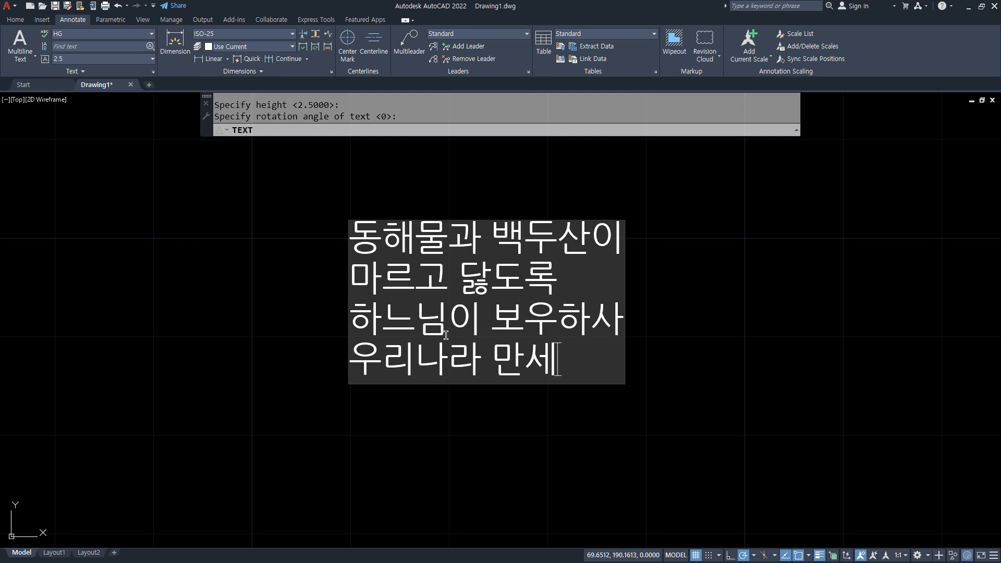
pyautogui.press('Escape')
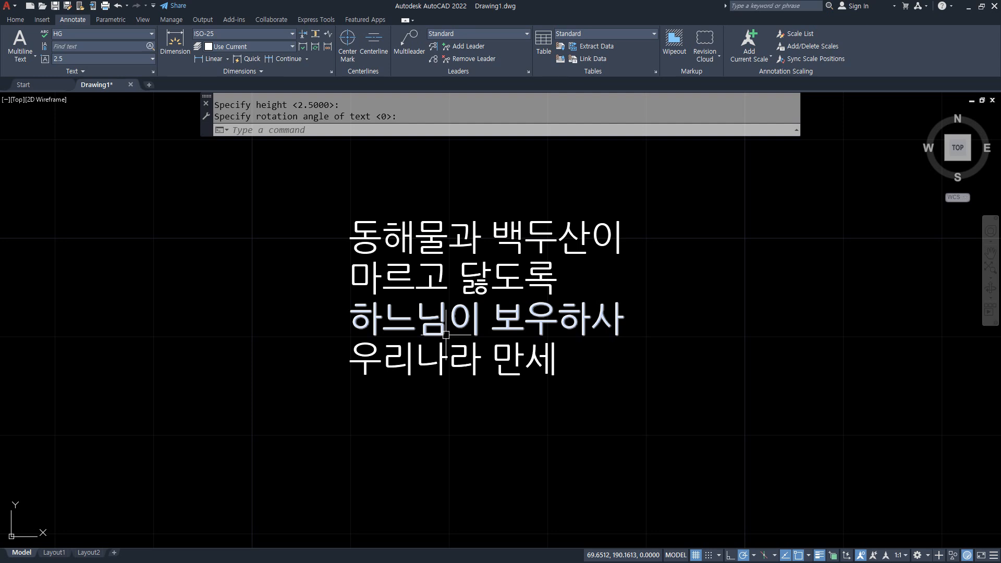
# Step: Erase the four lines of lyrics with a crossing selection
pyautogui.click(686, 413)
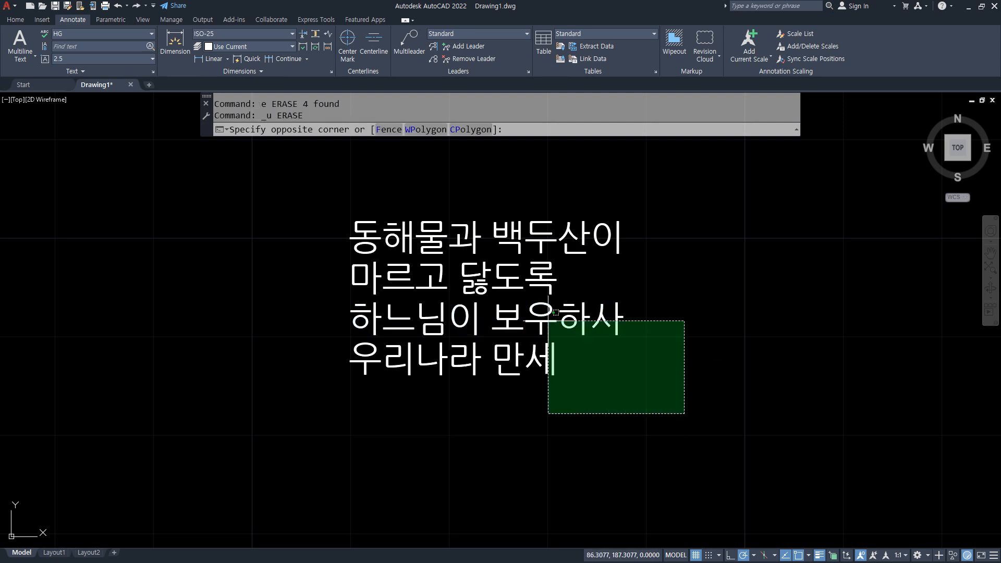
pyautogui.click(360, 210)
pyautogui.write('e')
pyautogui.press('Return')
# Step: Write the single-line text "동해물과" at height 10 and rotation 0 in the empty drawing area
pyautogui.write('dt')
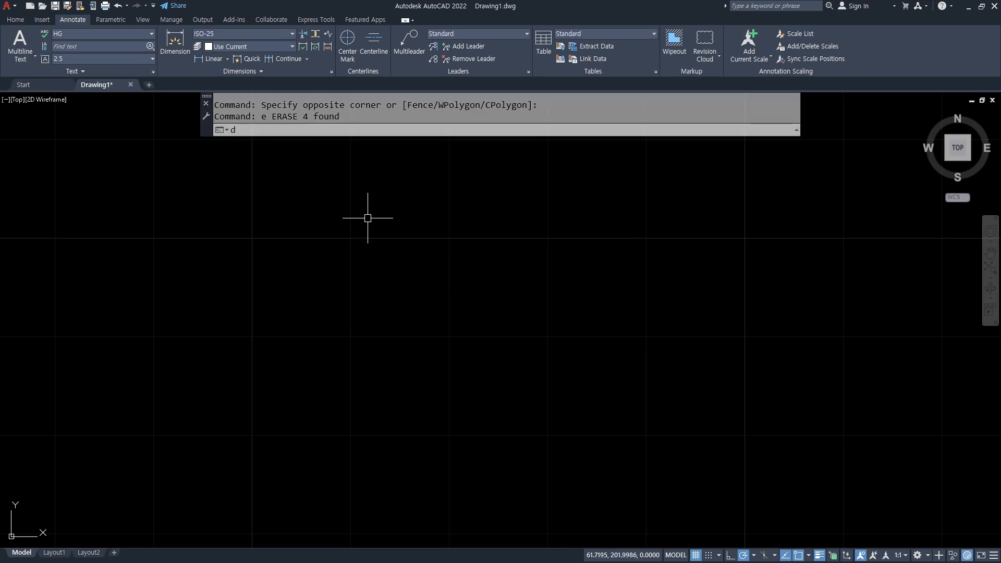
pyautogui.press('Return')
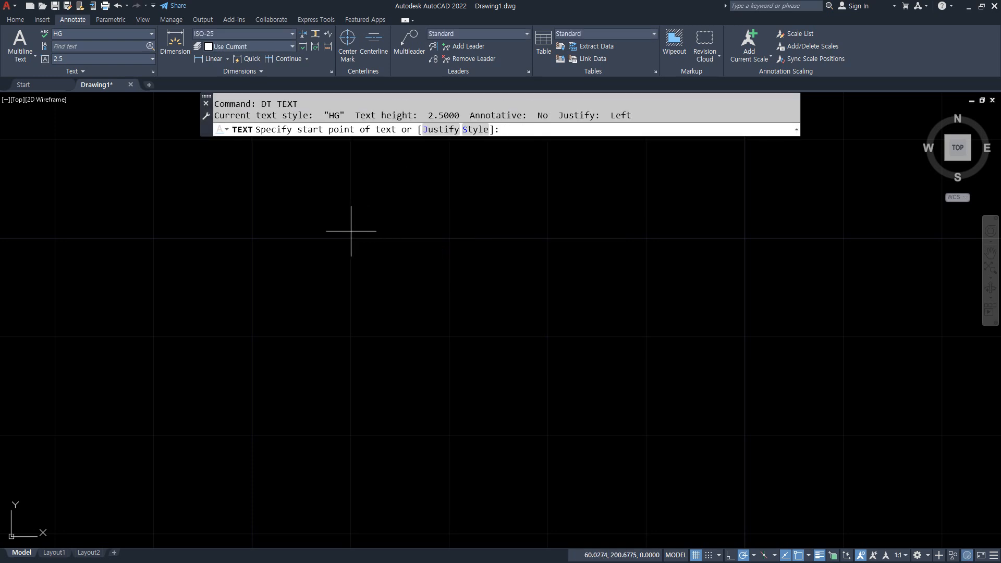
pyautogui.click(351, 231)
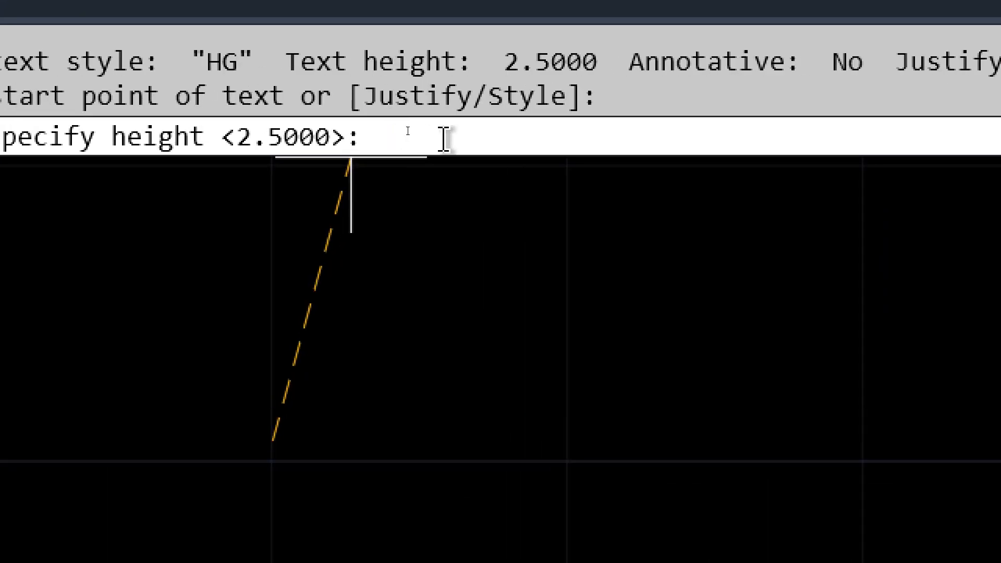
pyautogui.write('10')
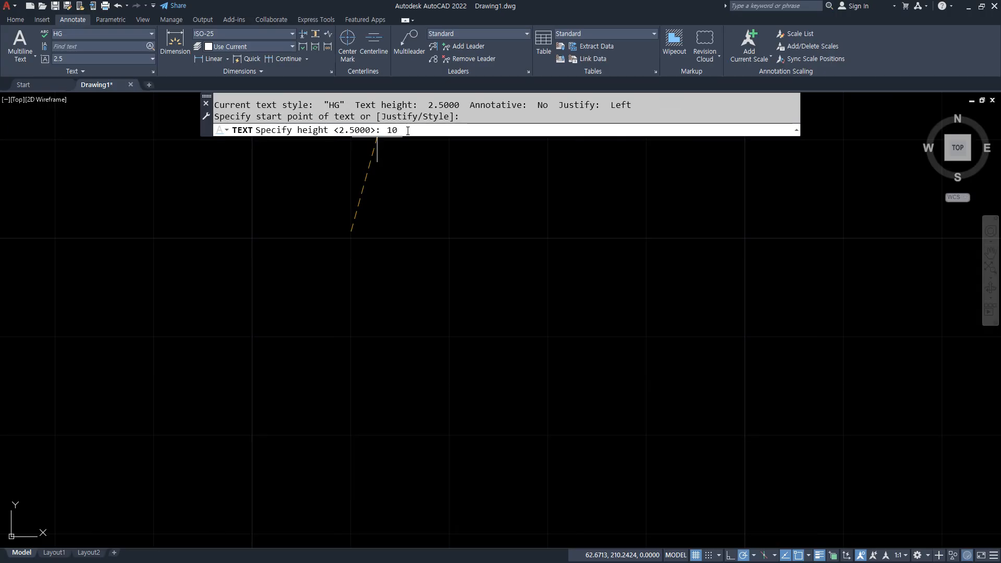
pyautogui.press('Return')
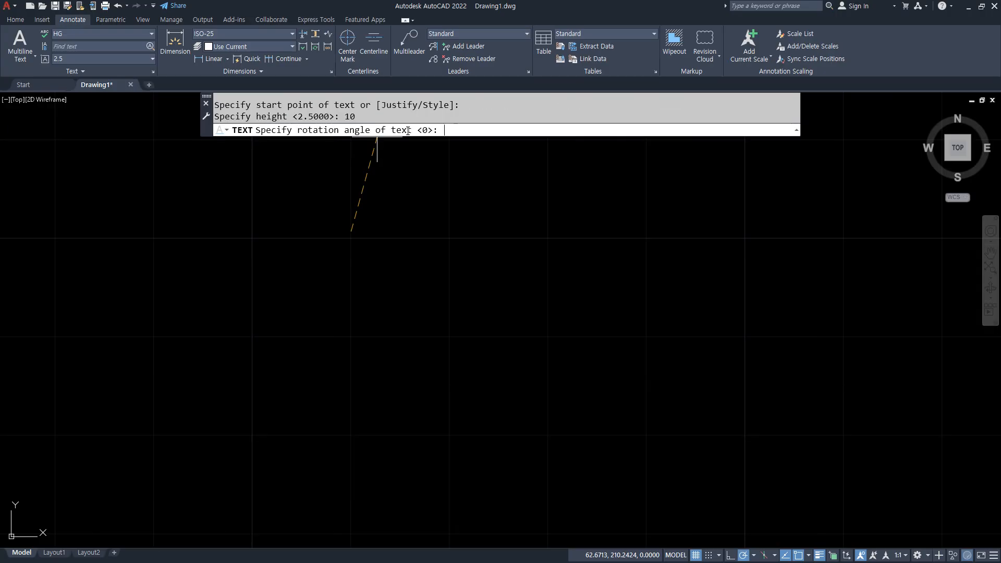
pyautogui.scroll(-4, 426, 282)
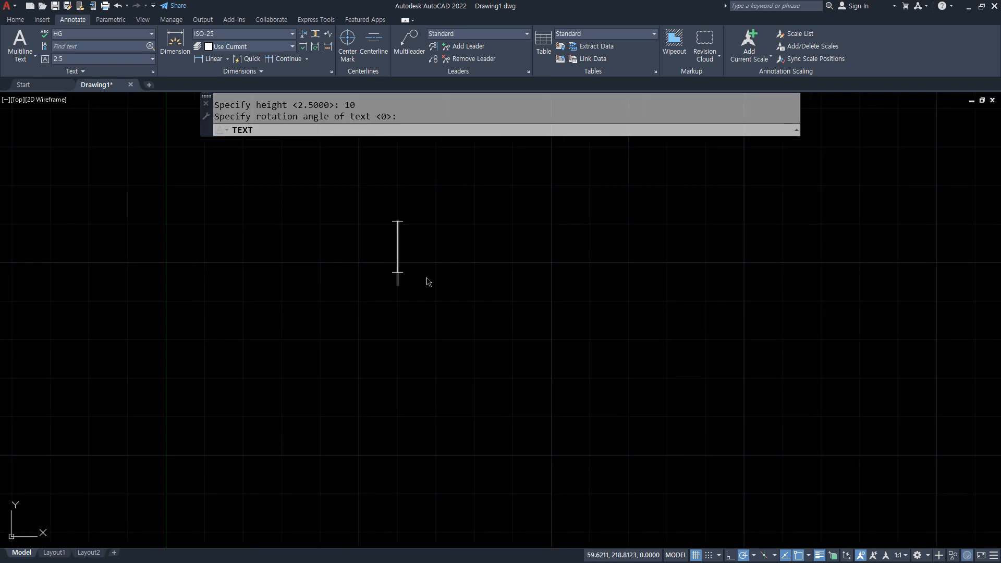
pyautogui.write('동해물과')
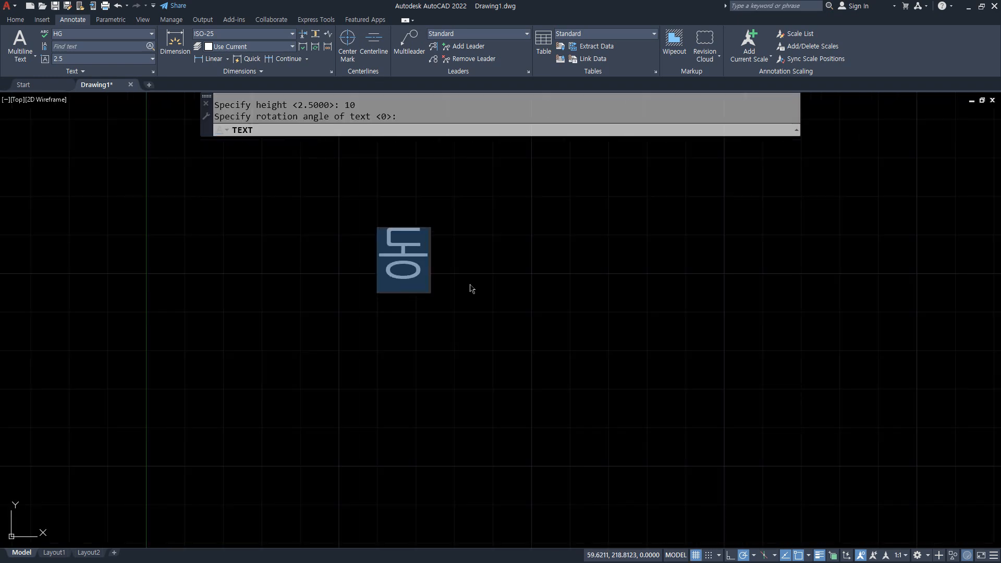
pyautogui.press('Return')
pyautogui.press('Return')
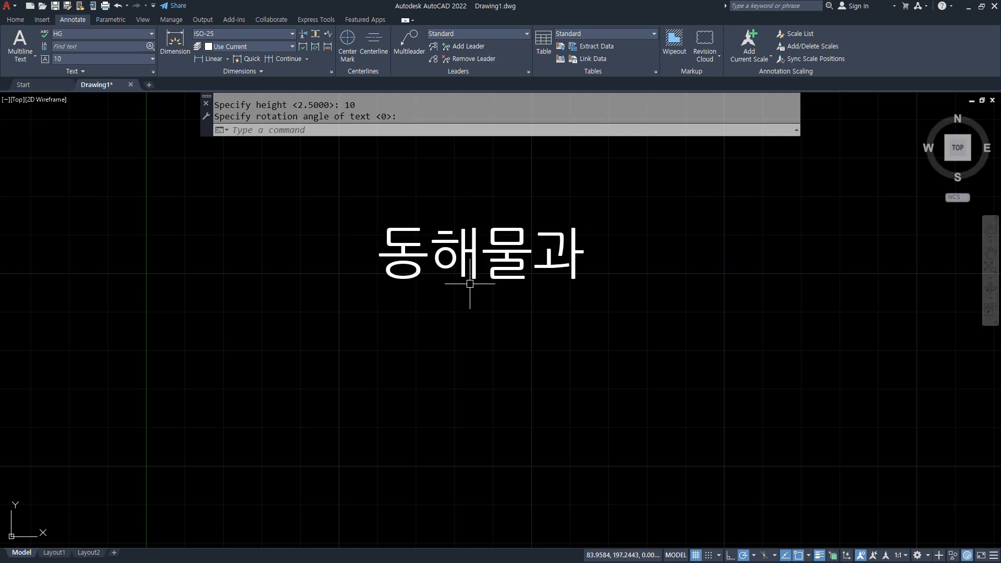
# Step: Write the single-line text "동해물과 백두산이" at height 2.5 and rotation 0 below the large "동해물과" text
pyautogui.write('dt')
pyautogui.press('Return')
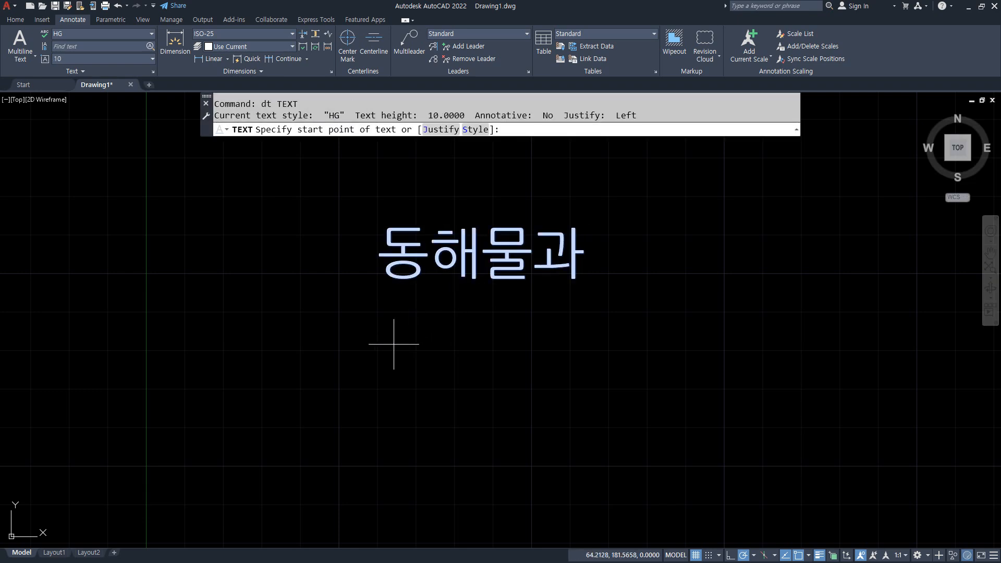
pyautogui.click(393, 344)
pyautogui.write('2')
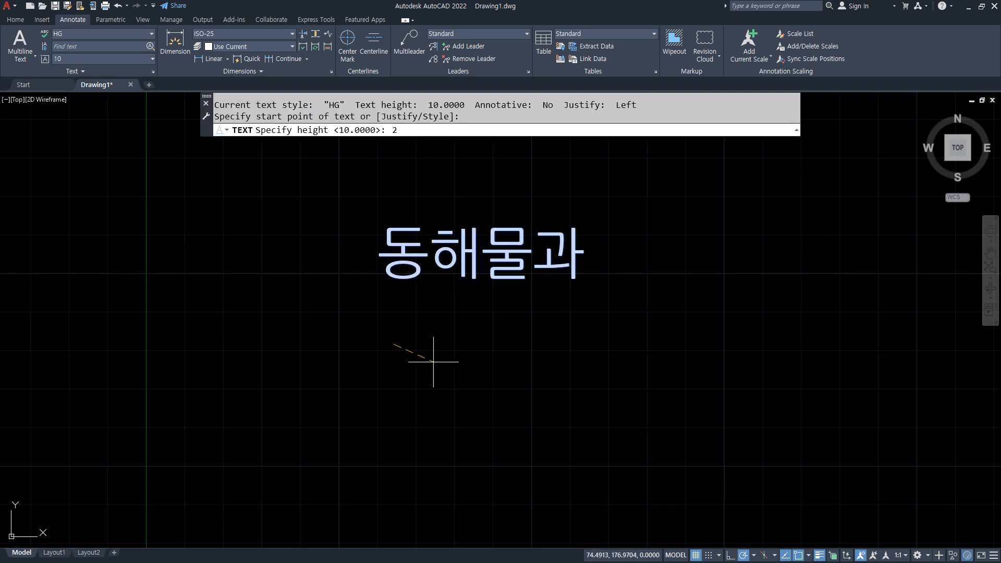
pyautogui.write('.5')
pyautogui.press('Return')
pyautogui.press('Return')
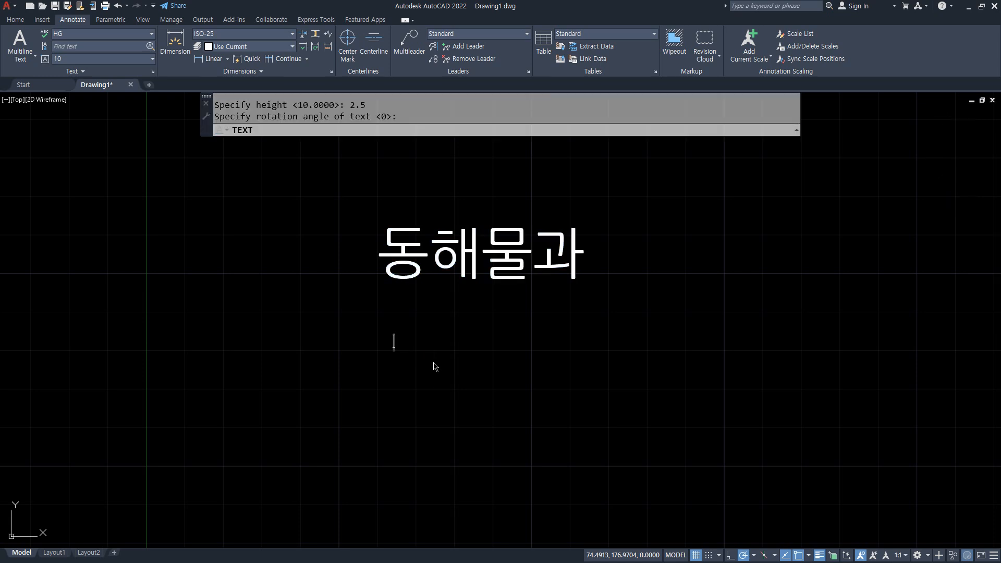
pyautogui.write('동해물과')
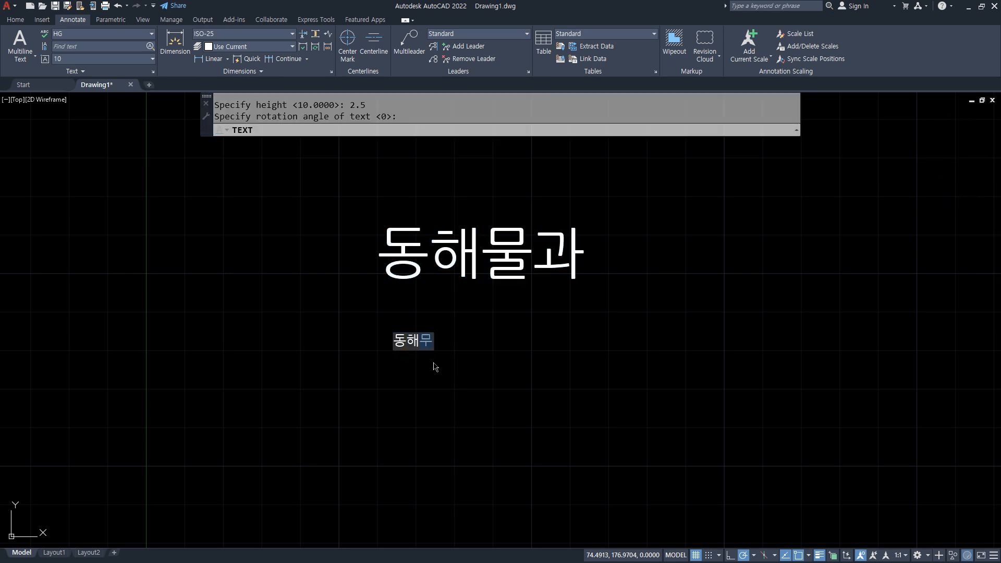
pyautogui.write(' 백두산이')
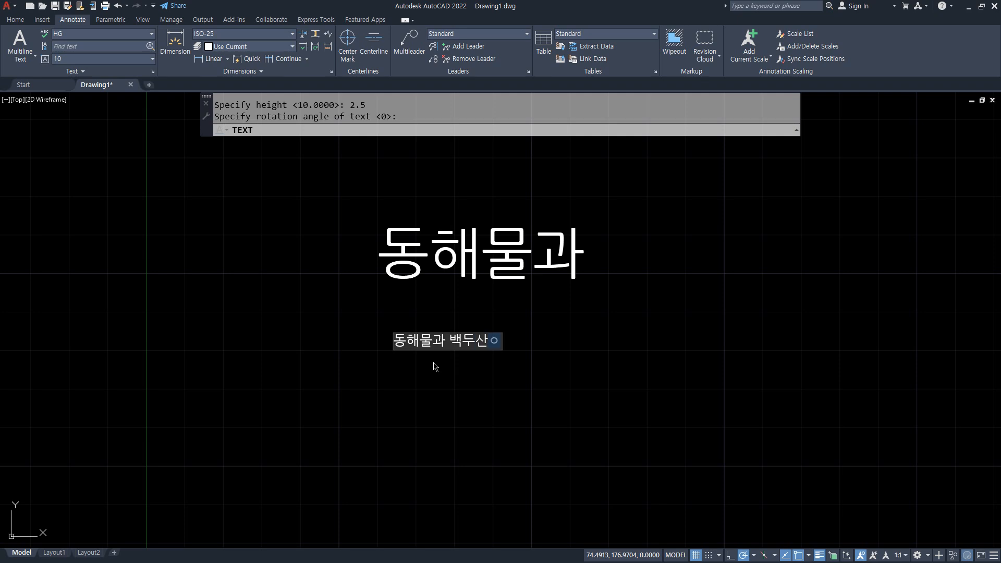
pyautogui.press('Return')
pyautogui.press('Return')
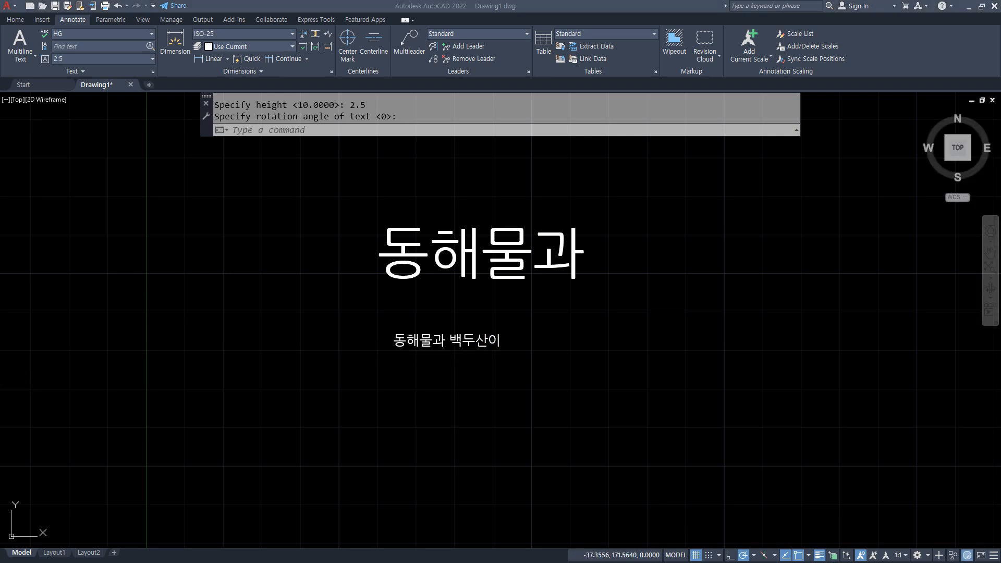
# Step: Switch to the Notepad notes and add "1.5~3mm" on a new line below the "text(한줄쓰기 DT)" entry, followed by a blank line
pyautogui.hotkey('alt', 'Tab')
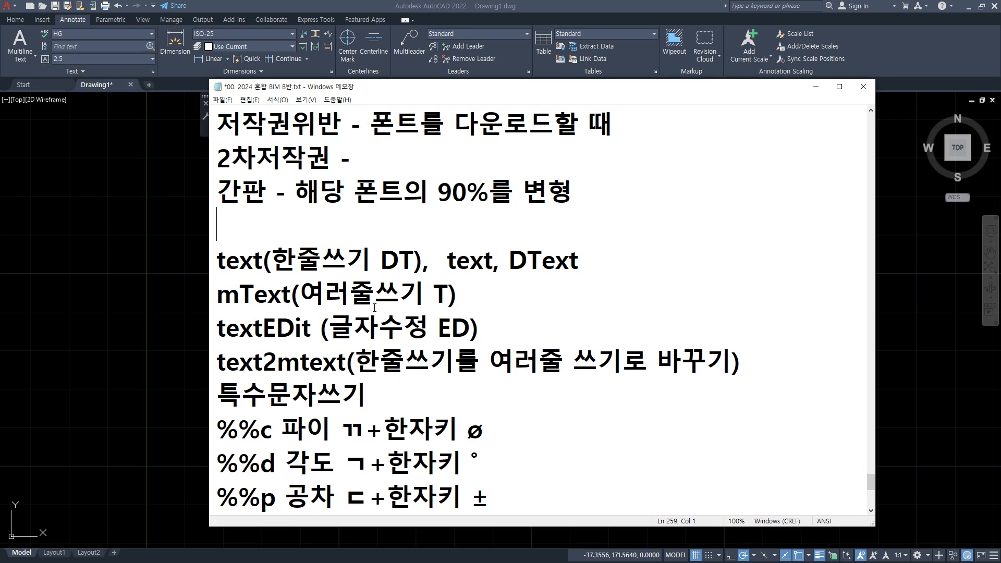
pyautogui.click(613, 263)
pyautogui.press('Return')
pyautogui.write('1')
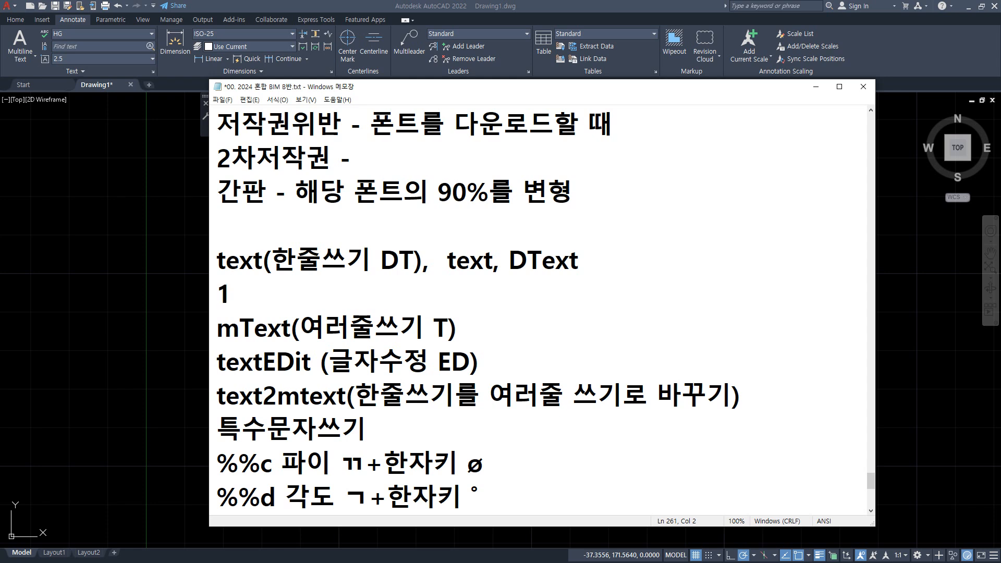
pyautogui.write('.5~3mm')
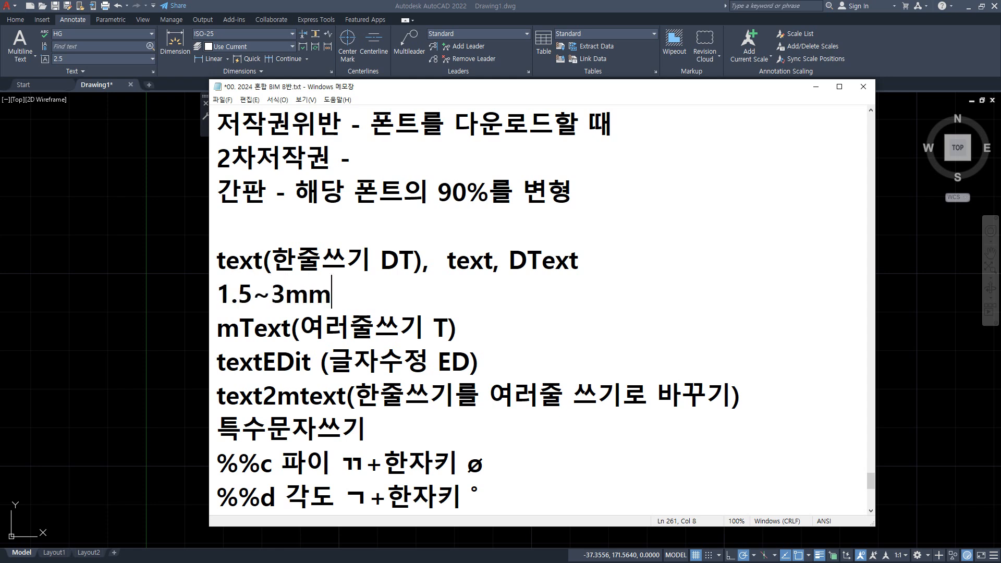
pyautogui.press('Return')
pyautogui.press('Up')
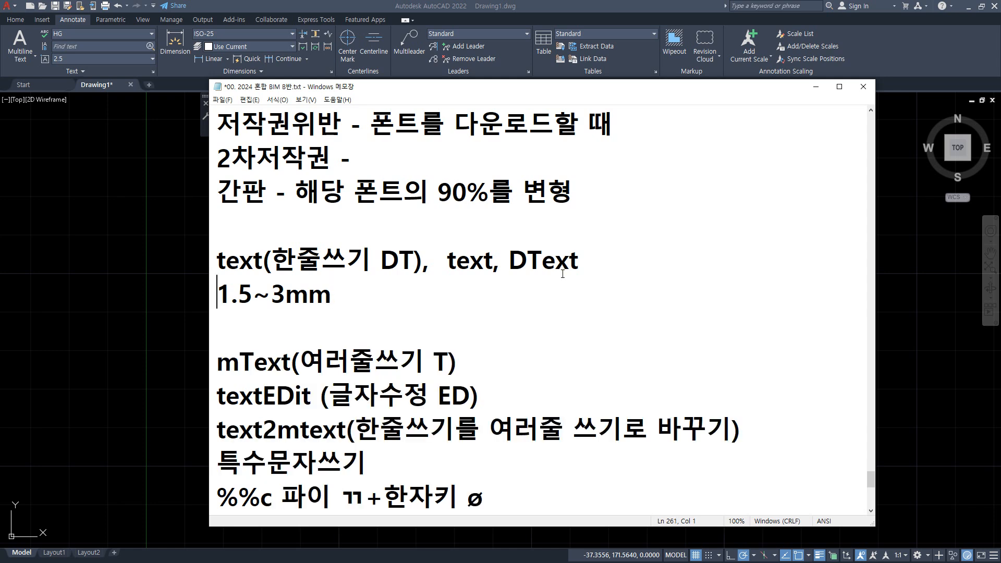
# Step: Label the 1.5~3mm line "작은글자" and add the lines "중간" and "큰글자" below it
pyautogui.write('작은글')
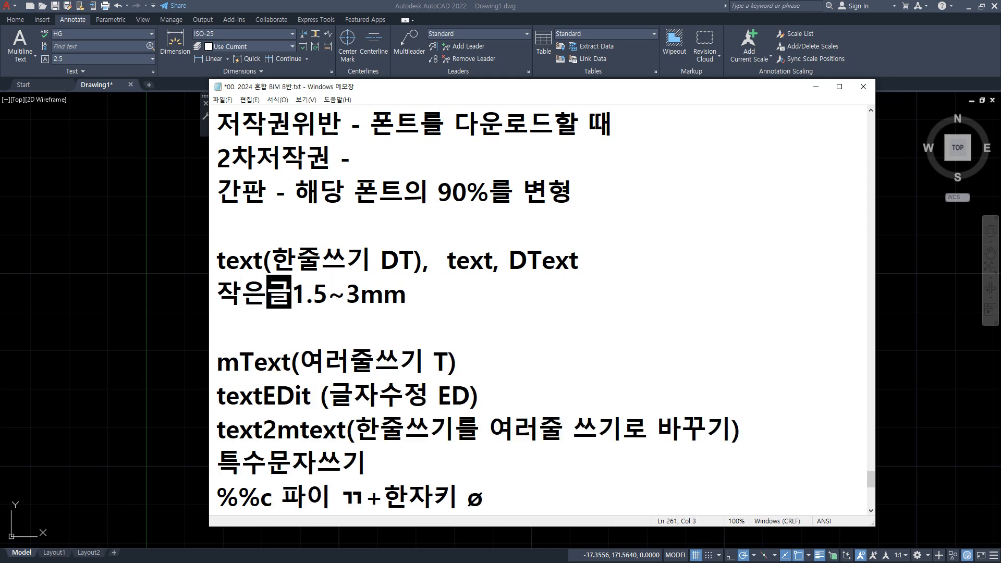
pyautogui.write('자')
pyautogui.press('End')
pyautogui.press('Return')
pyautogui.write('중간')
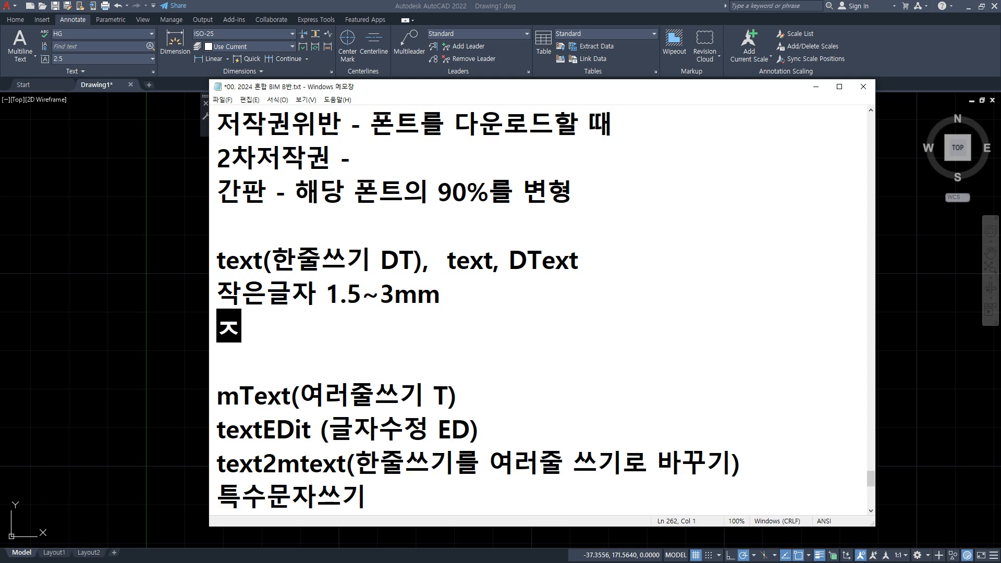
pyautogui.press('Return')
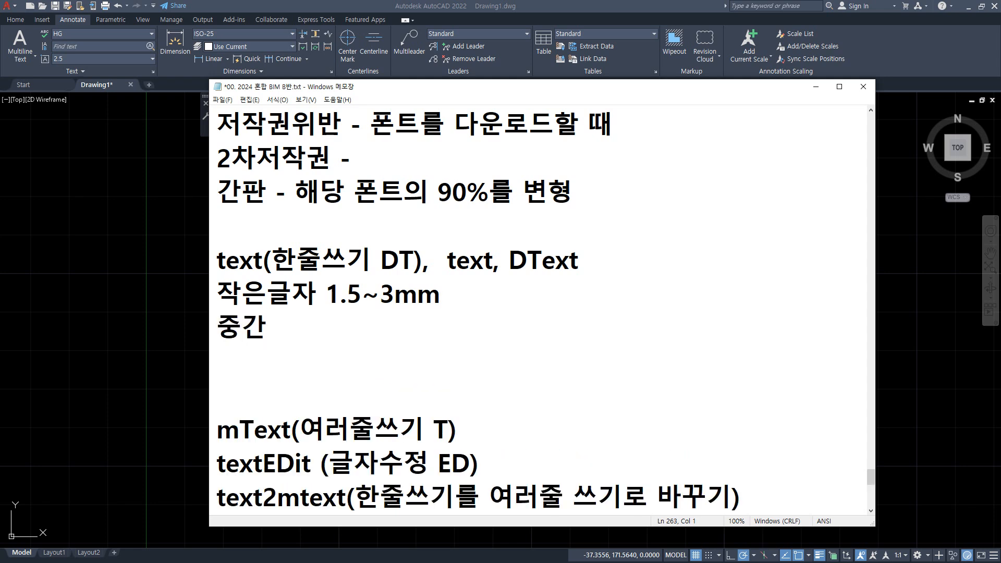
pyautogui.write('큰글자')
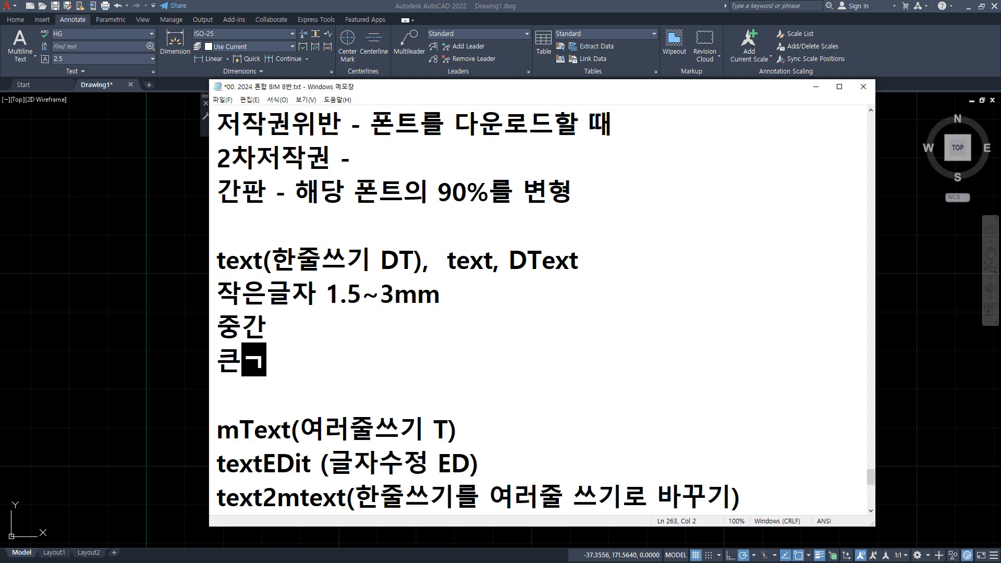
# Step: Enter "4~6mm" beside "중간" and "6~8mm" beside "큰글자" in the notes
pyautogui.press('Up')
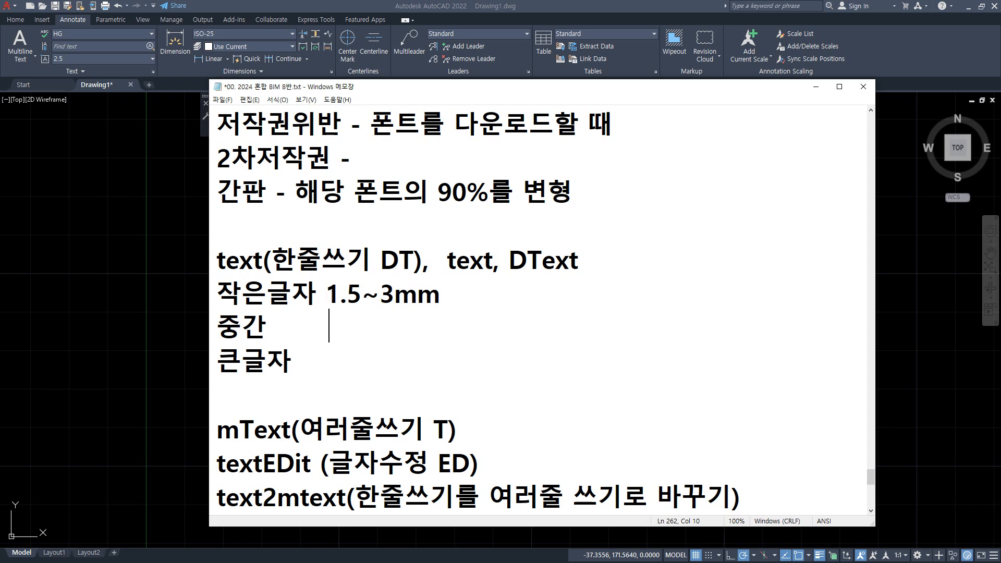
pyautogui.press('Down')
pyautogui.press('Up')
pyautogui.write('4~6mm')
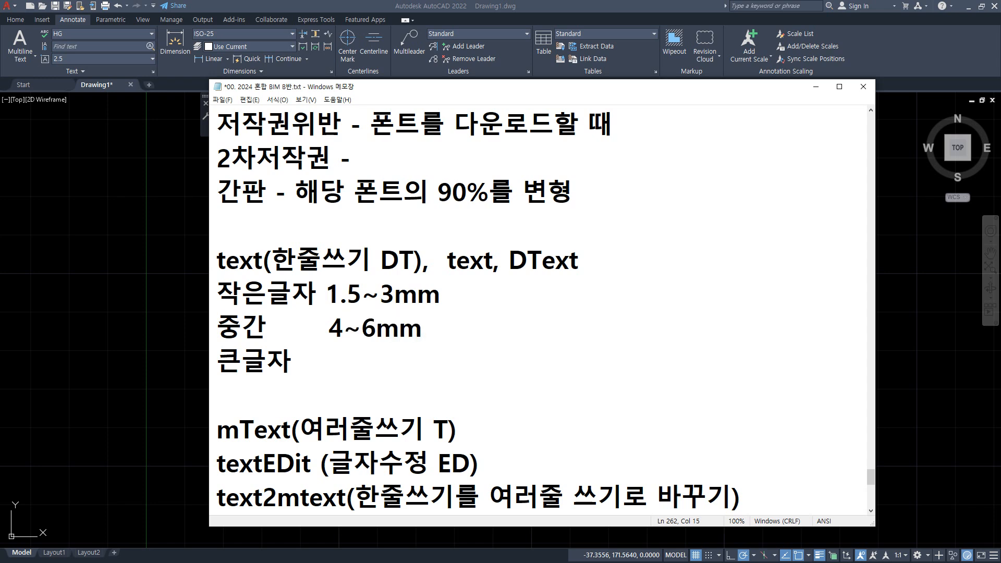
pyautogui.press('Down')
pyautogui.write('6~8mm')
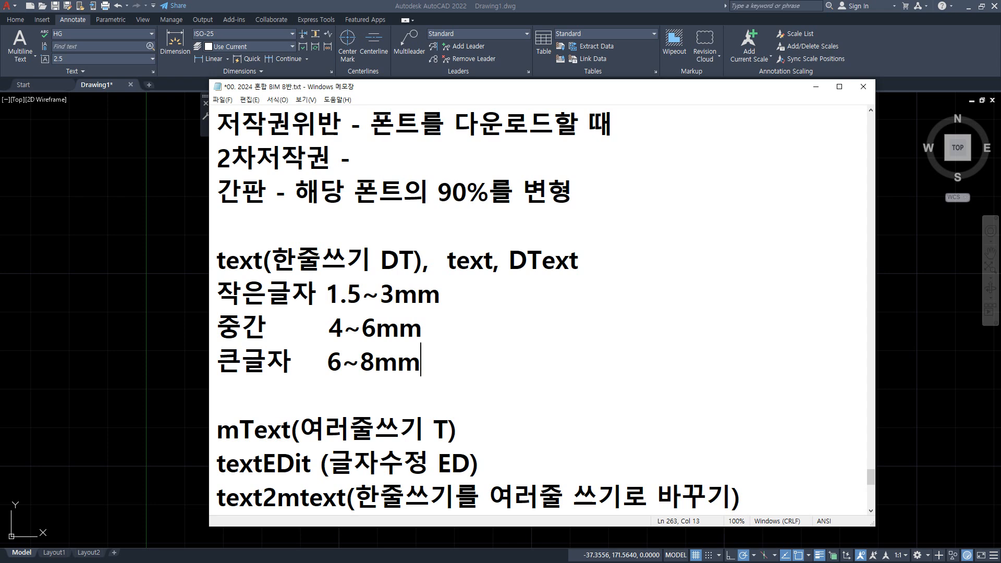
# Step: Append ", 2mm" after "1.5~3mm" on the "작은글자" line
pyautogui.hotkey('ctrl', '2')
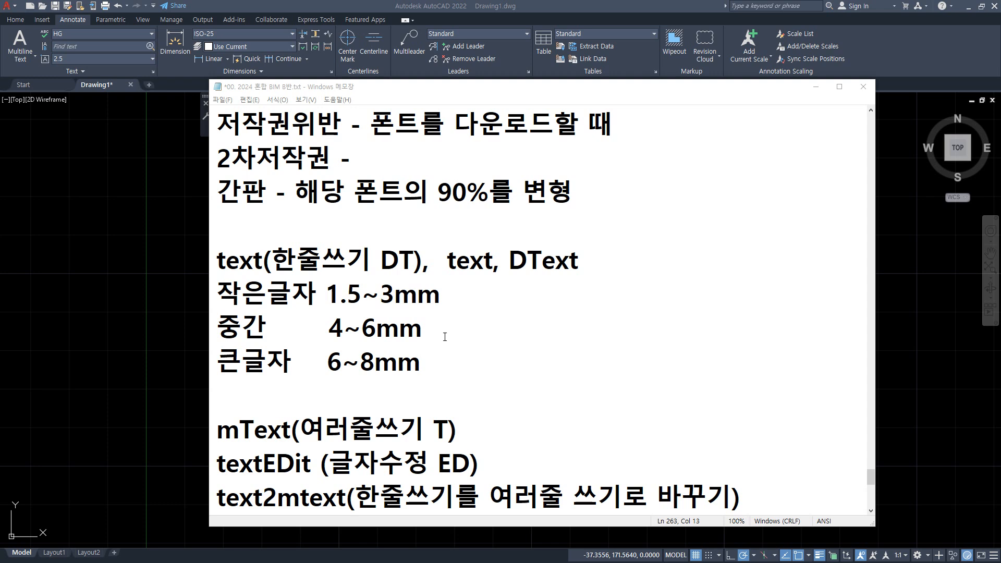
pyautogui.click(473, 308)
pyautogui.write('2')
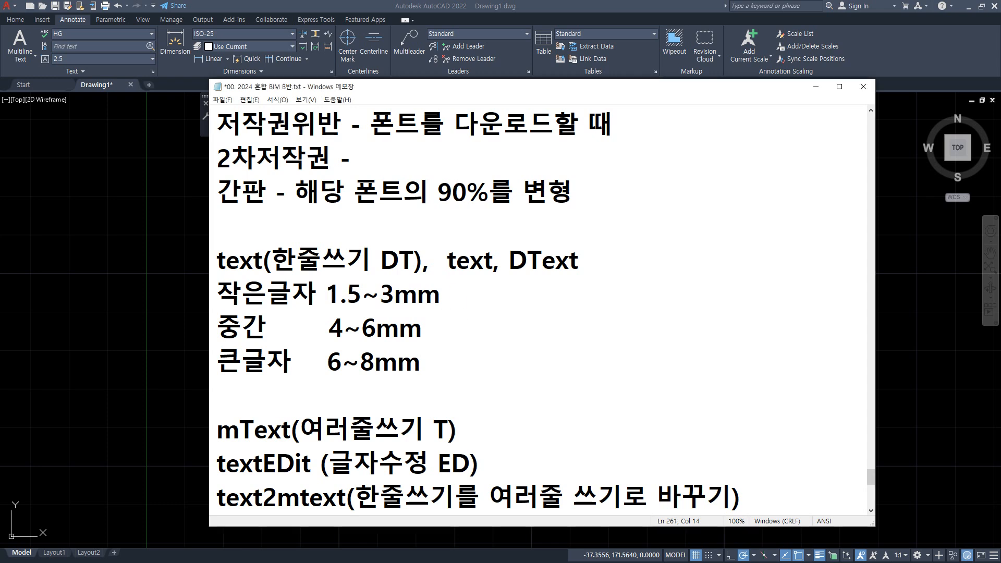
pyautogui.write('mm')
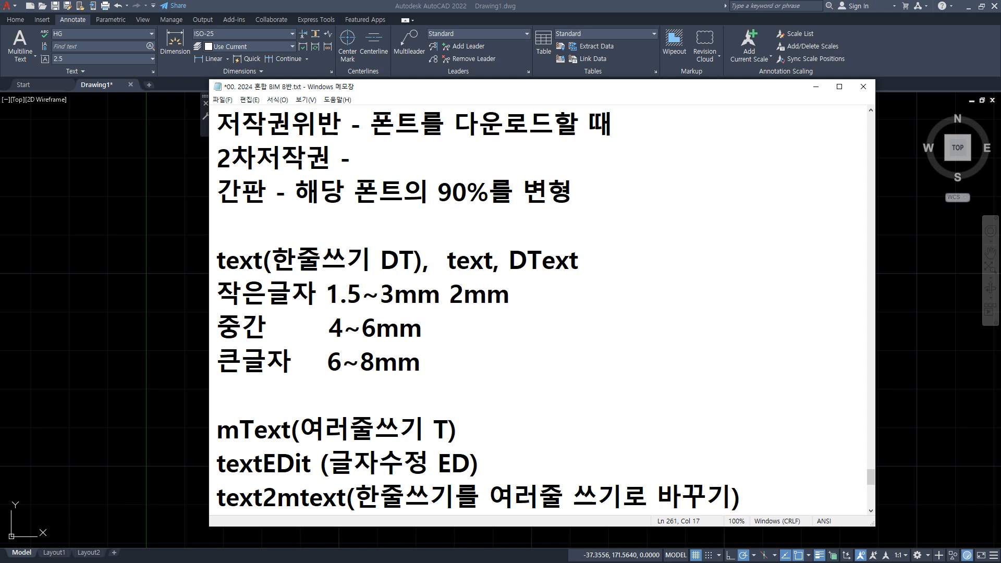
pyautogui.press('Left')
pyautogui.press('Left')
pyautogui.press('Left')
pyautogui.press('Left')
pyautogui.write(',')
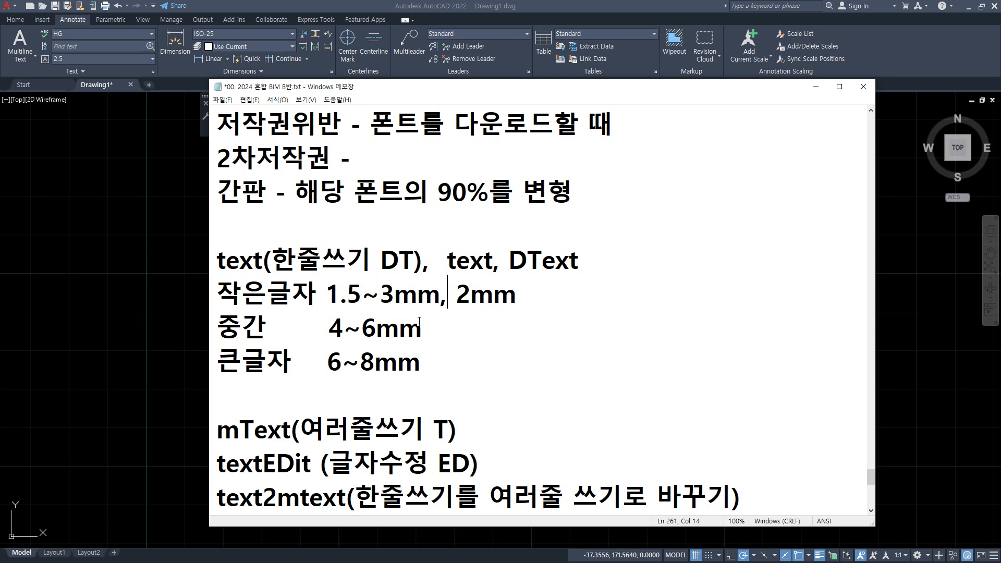
# Step: Return to AutoCAD and erase both "동해물과" texts with a crossing selection
pyautogui.click(186, 254)
pyautogui.click(685, 375)
pyautogui.click(283, 200)
pyautogui.write('e')
pyautogui.press('Return')
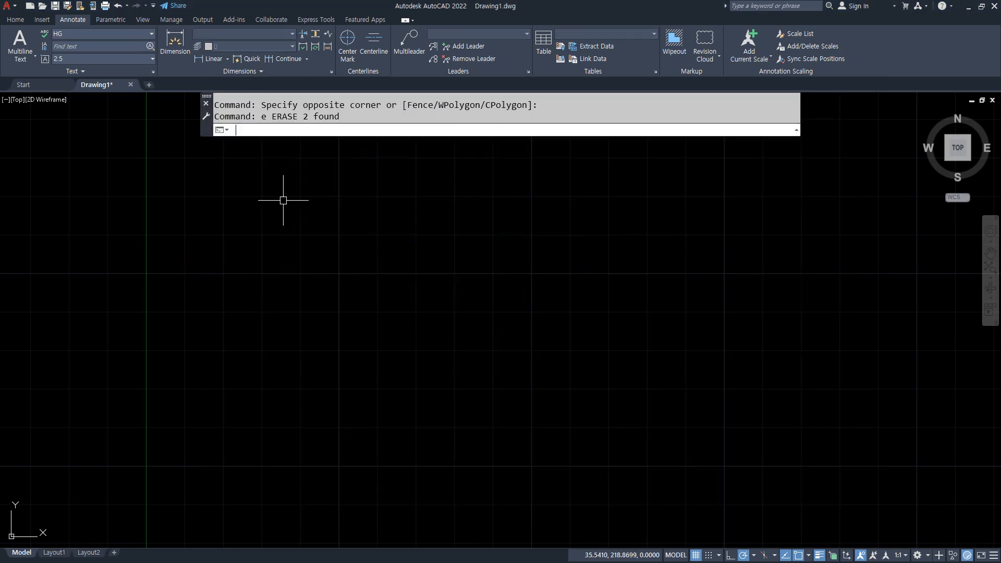
pyautogui.moveTo(0, 178); pyautogui.dragTo(0, 178)
pyautogui.click(545, 340)
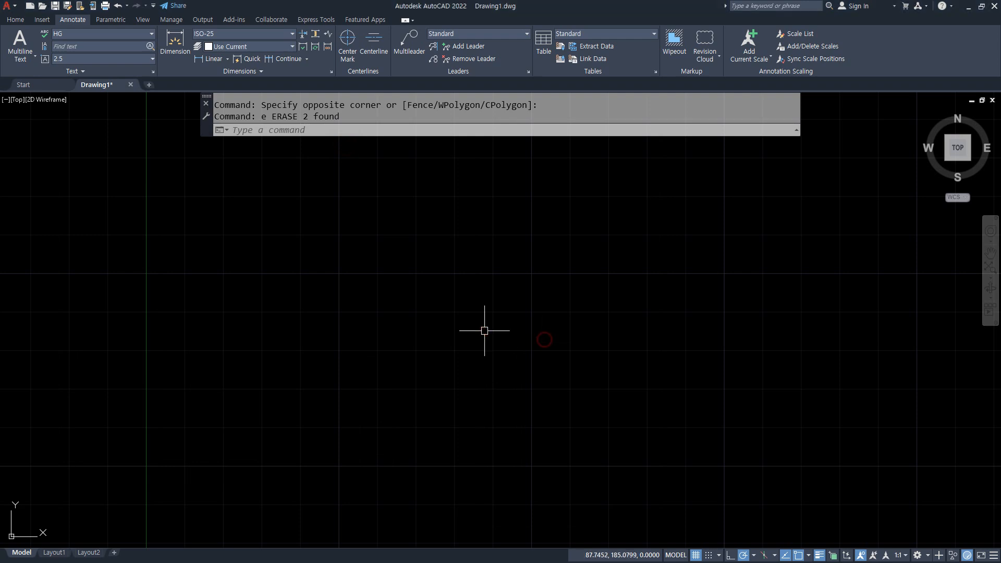
# Step: Draw a circle with a radius of 10 in the empty drawing area
pyautogui.write('c')
pyautogui.press('Return')
pyautogui.click(339, 274)
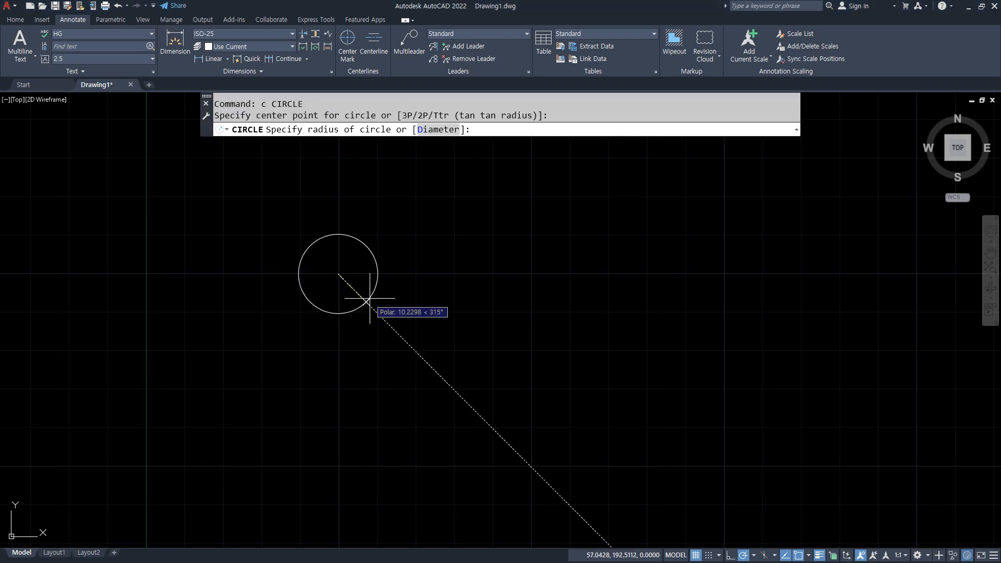
pyautogui.write('10')
pyautogui.press('Return')
pyautogui.scroll(2, 331, 286)
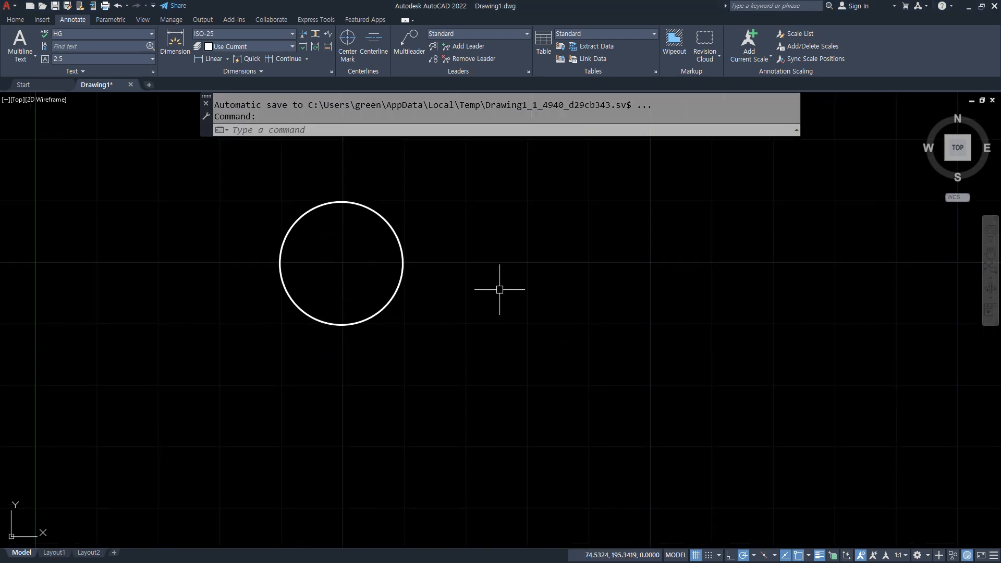
# Step: Draw a horizontal line 120 long from the circle's left quadrant, running right through the circle
pyautogui.moveTo(501, 286); pyautogui.dragTo(414, 321, button='middle')
pyautogui.write('l')
pyautogui.press('Return')
pyautogui.click(192, 294)
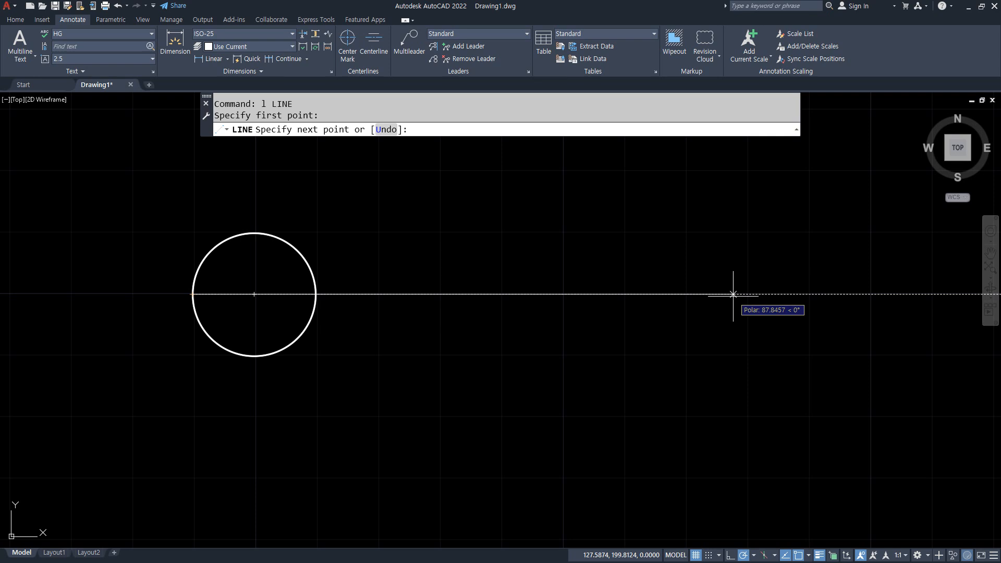
pyautogui.write('120')
pyautogui.press('Return')
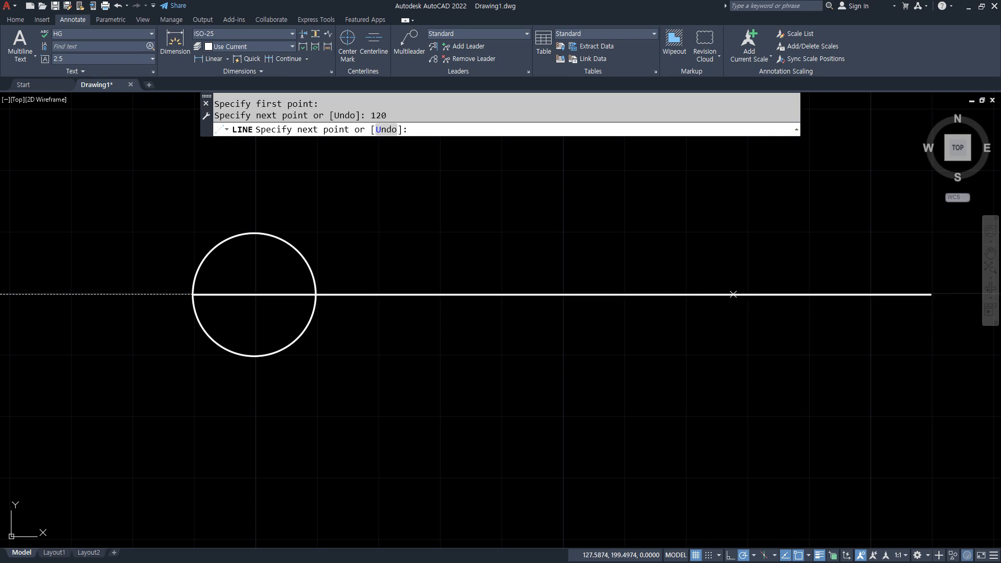
# Step: Draw a vertical line from the circle's center down to its bottom quadrant
pyautogui.press('Return')
pyautogui.moveTo(366, 369); pyautogui.dragTo(315, 351, button='middle')
pyautogui.press('Return')
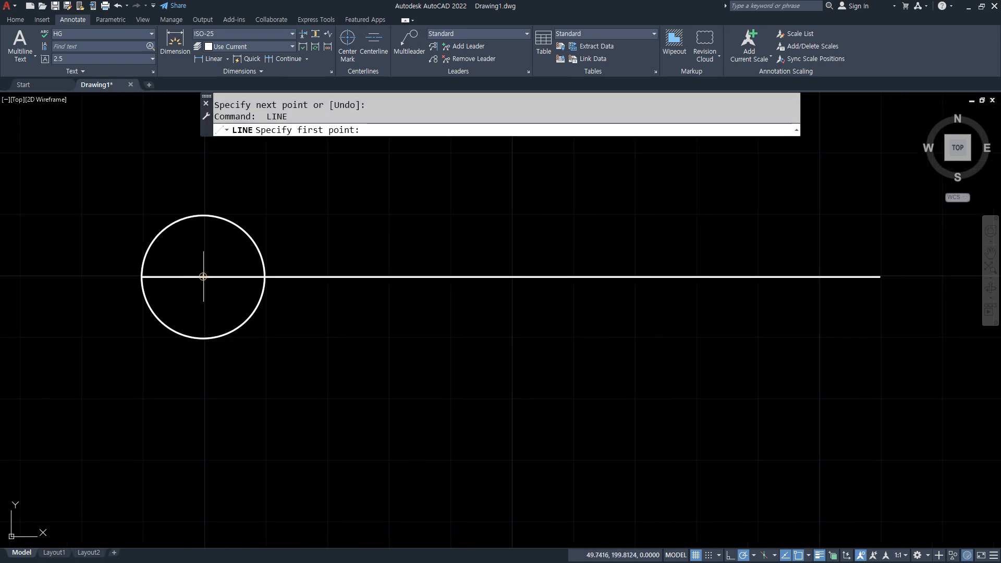
pyautogui.click(203, 277)
pyautogui.click(203, 338)
pyautogui.press('Return')
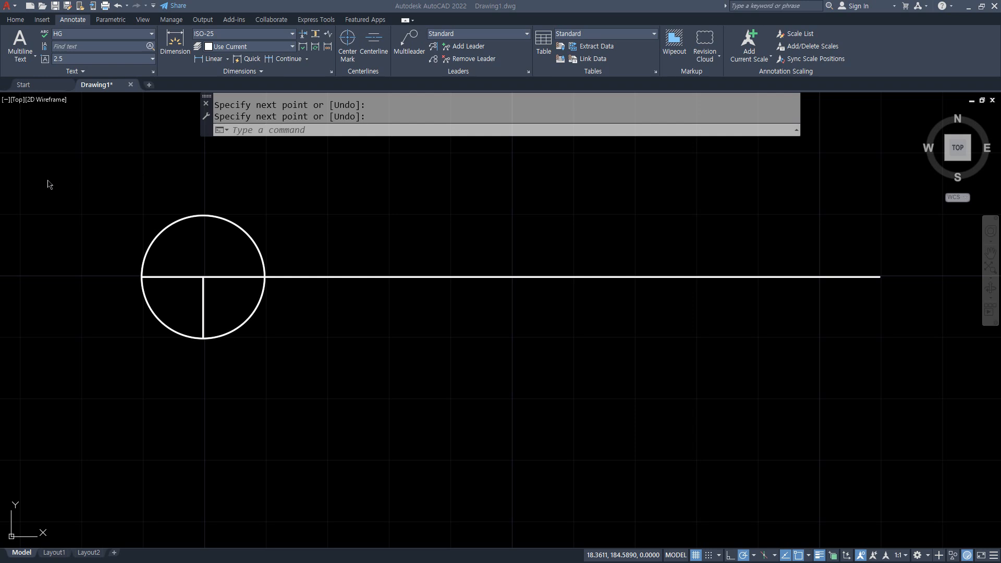
# Step: Lengthen the horizontal line's left end by a delta of 3, and the vertical line's lower end by 3 twice
pyautogui.write('LENGTHEN')
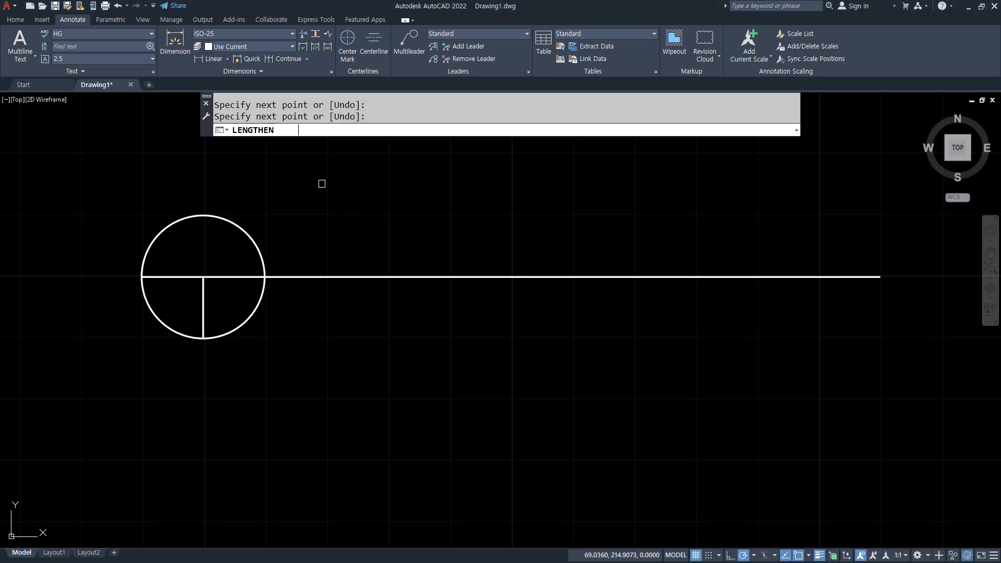
pyautogui.press('Return')
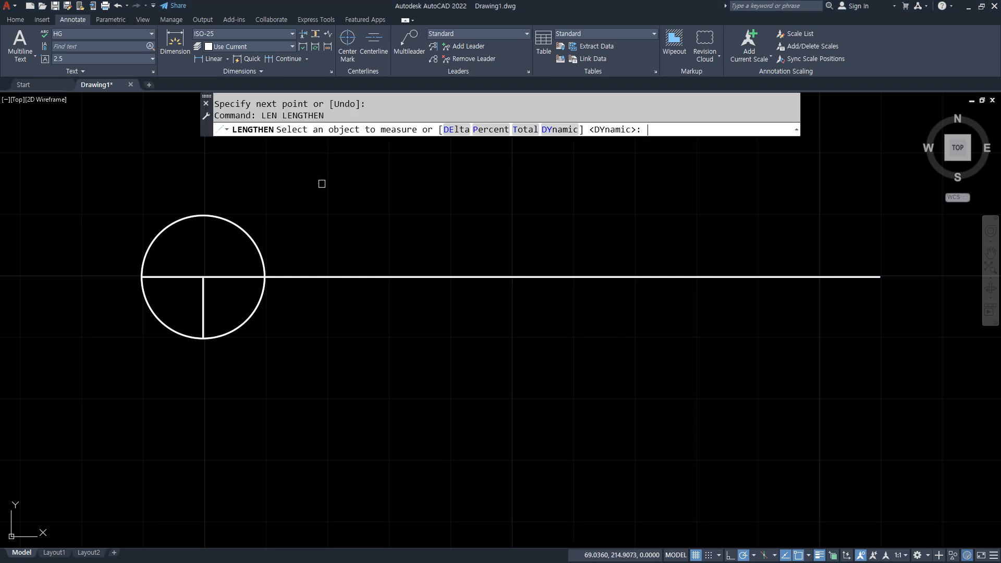
pyautogui.click(455, 130)
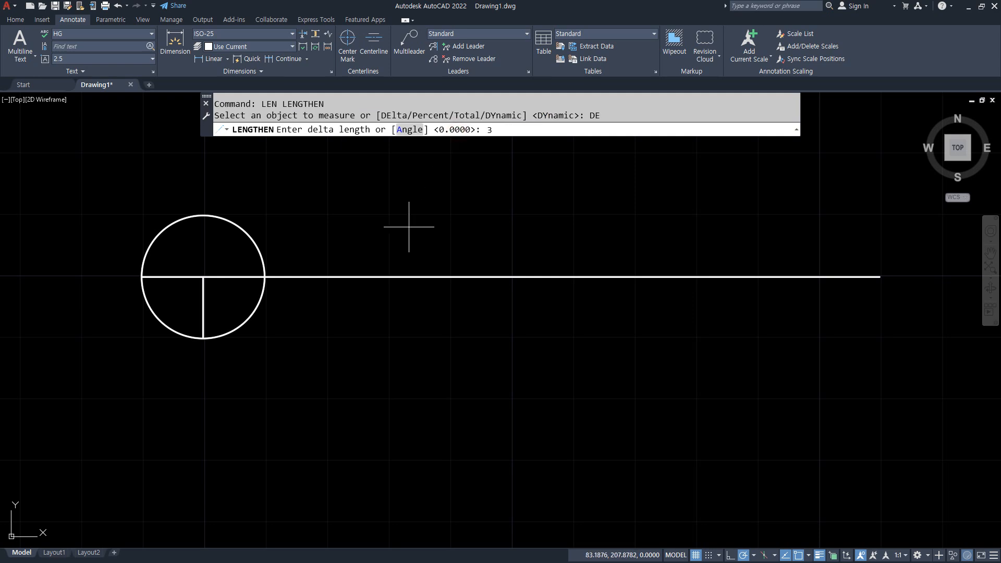
pyautogui.write('3')
pyautogui.press('Return')
pyautogui.click(155, 276)
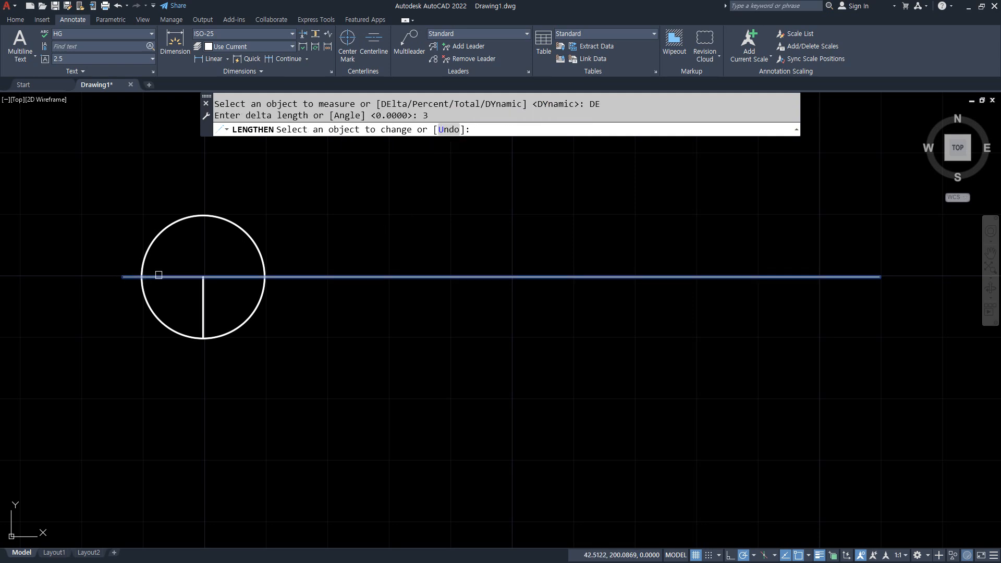
pyautogui.click(203, 325)
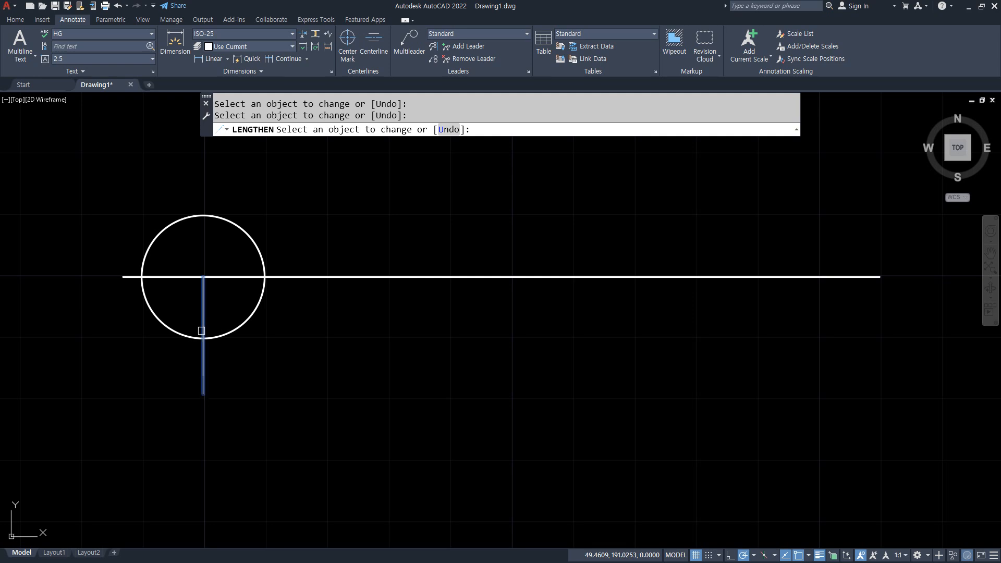
pyautogui.press('Escape')
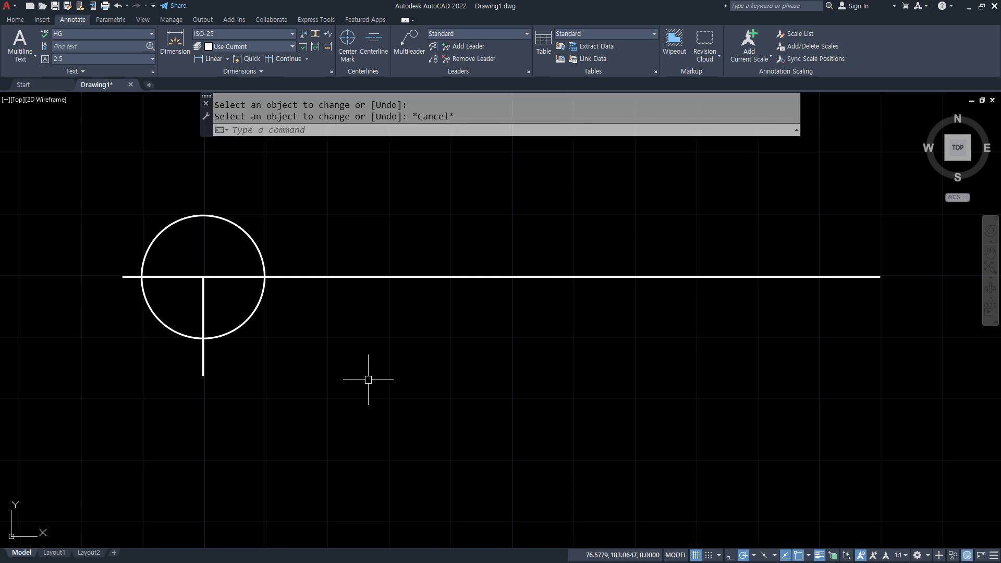
pyautogui.moveTo(138, 298)
pyautogui.mouseDown()
pyautogui.moveTo(126, 262)
pyautogui.moveTo(189, 409)
pyautogui.moveTo(212, 329)
pyautogui.mouseUp()
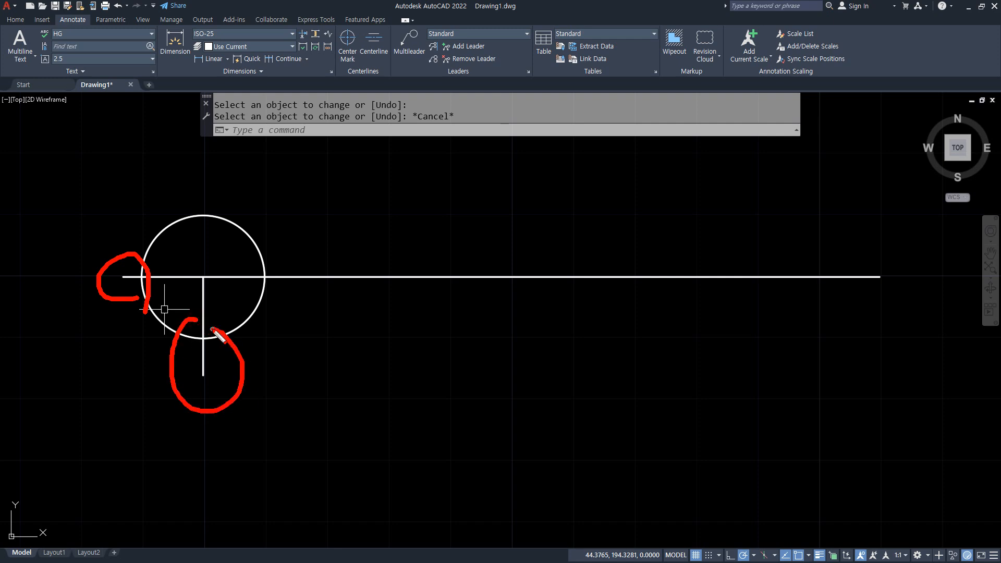
pyautogui.press('Escape')
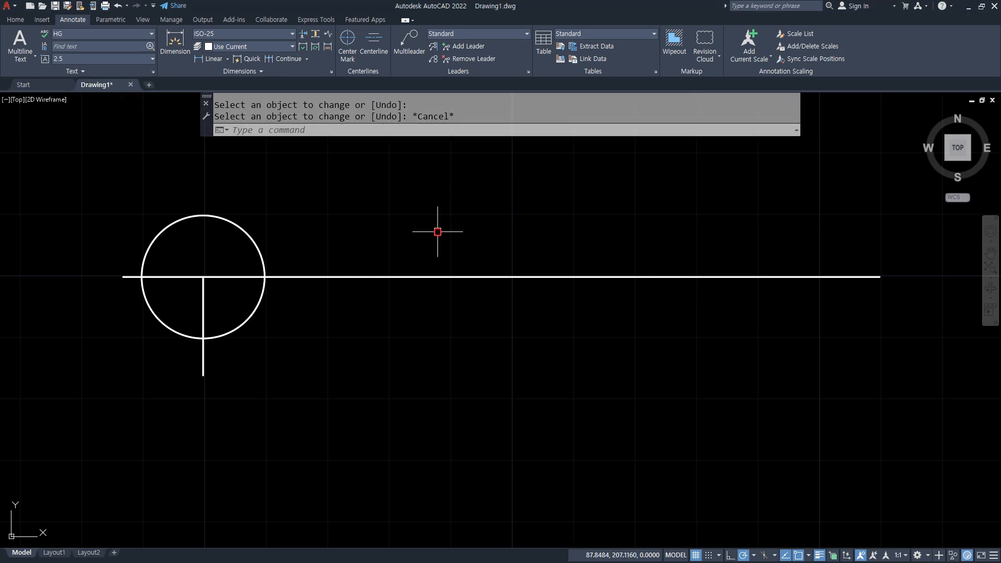
pyautogui.write('l')
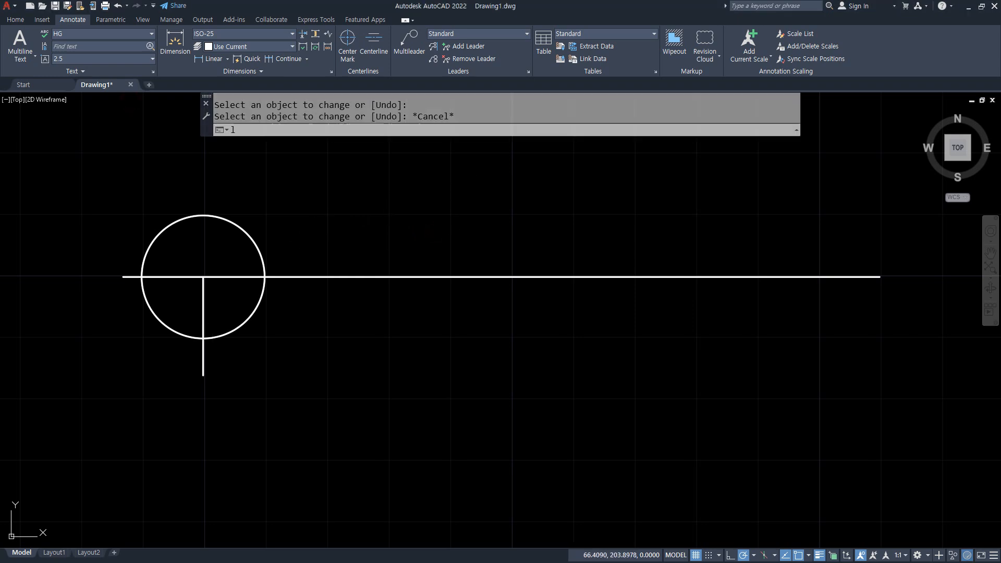
pyautogui.press('Return')
pyautogui.press('Escape')
pyautogui.press('Escape')
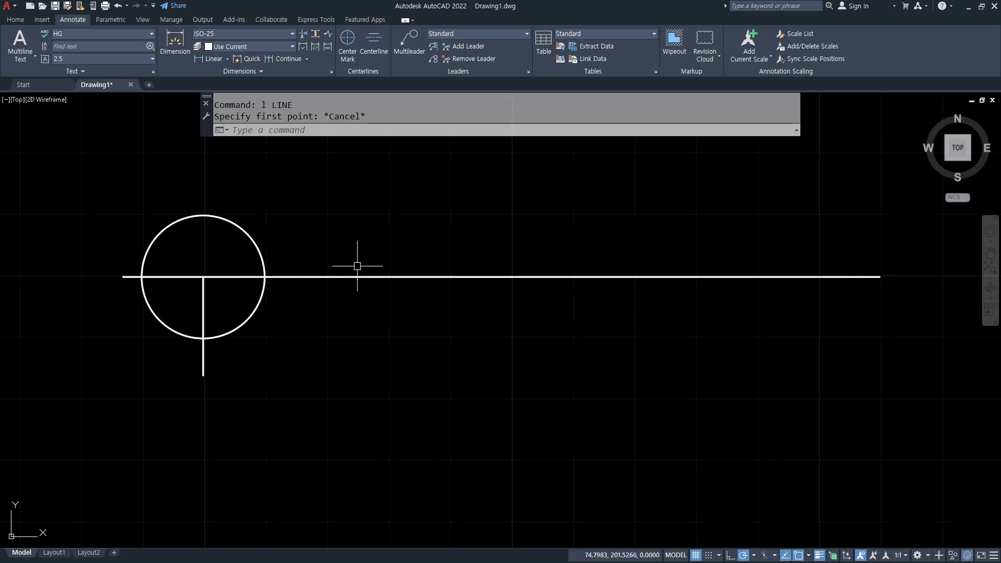
# Step: Offset the long horizontal line 10 upward so the copy touches the top of the circle
pyautogui.write('O')
pyautogui.press('Return')
pyautogui.write('10')
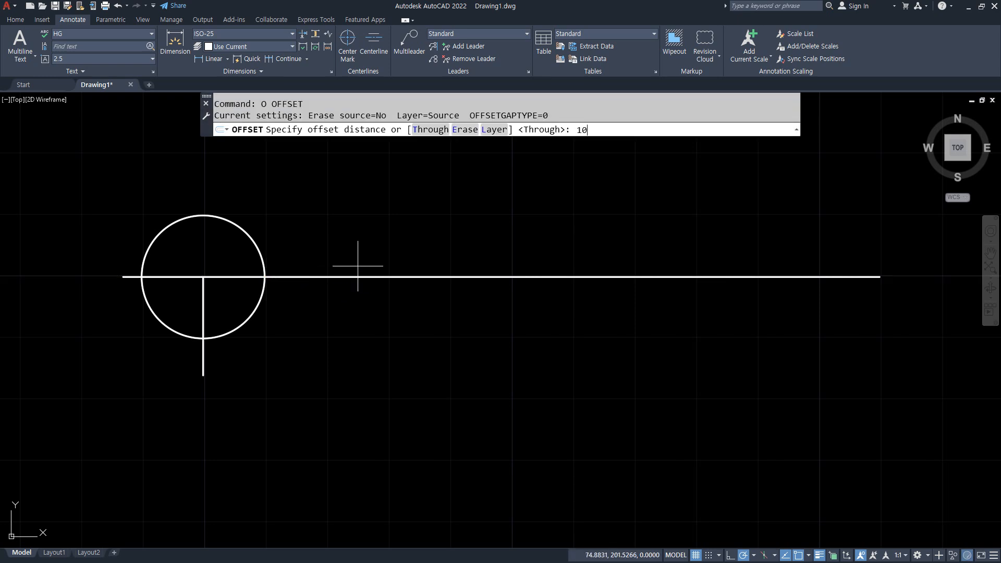
pyautogui.press('Return')
pyautogui.click(402, 277)
pyautogui.click(393, 246)
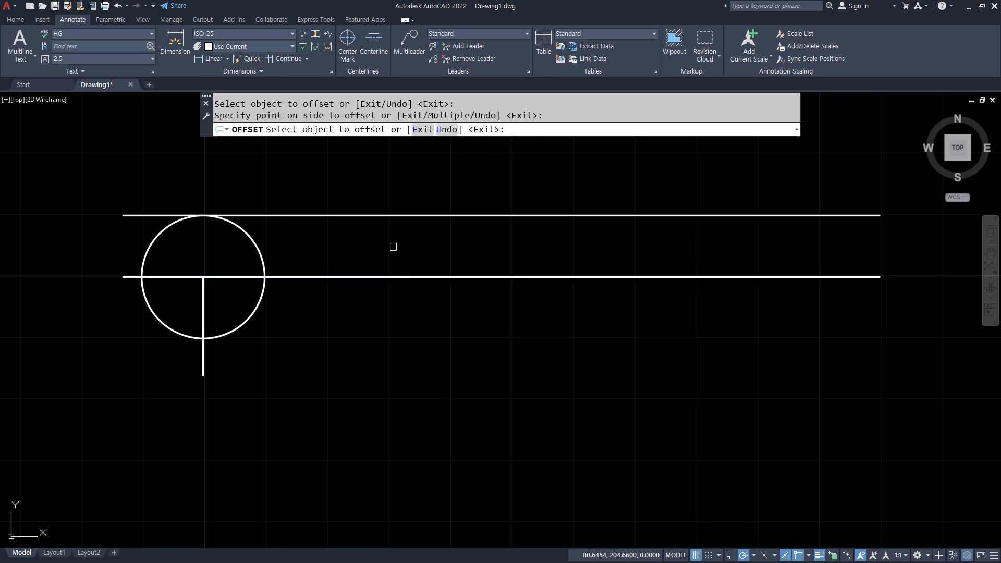
pyautogui.press('Return')
# Step: Draw a vertical line from the circle's right quadrant up to the upper horizontal line
pyautogui.write('l')
pyautogui.press('Return')
pyautogui.click(266, 277)
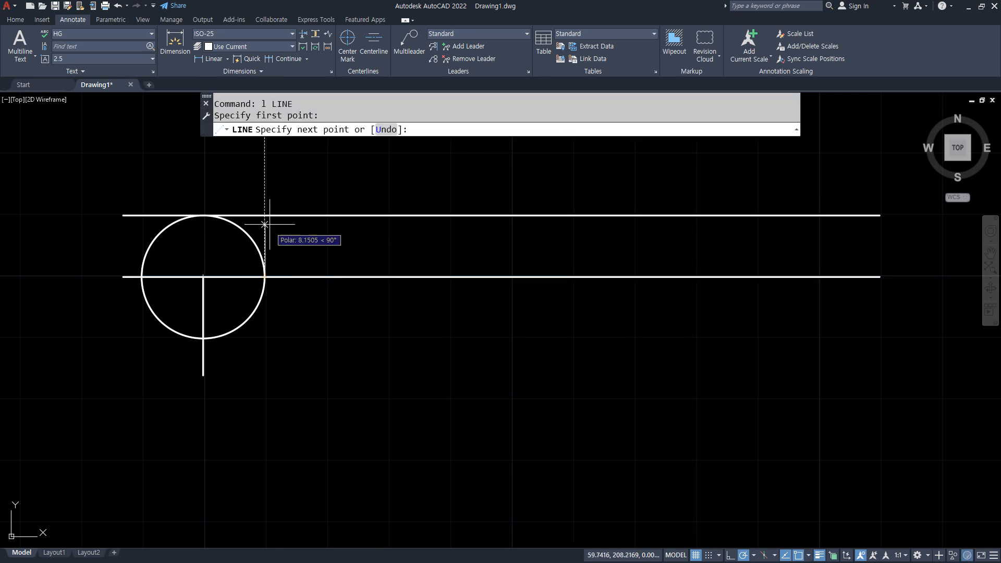
pyautogui.click(266, 216)
pyautogui.press('Return')
pyautogui.moveTo(270, 222)
pyautogui.mouseDown()
pyautogui.moveTo(258, 226)
pyautogui.moveTo(276, 214)
pyautogui.moveTo(263, 215)
pyautogui.moveTo(275, 218)
pyautogui.mouseUp()
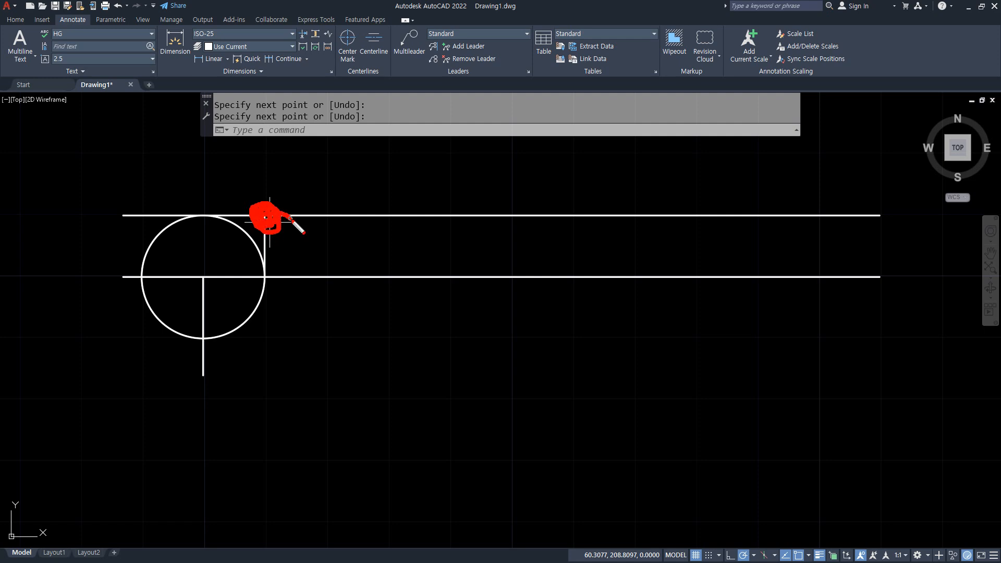
pyautogui.press('Escape')
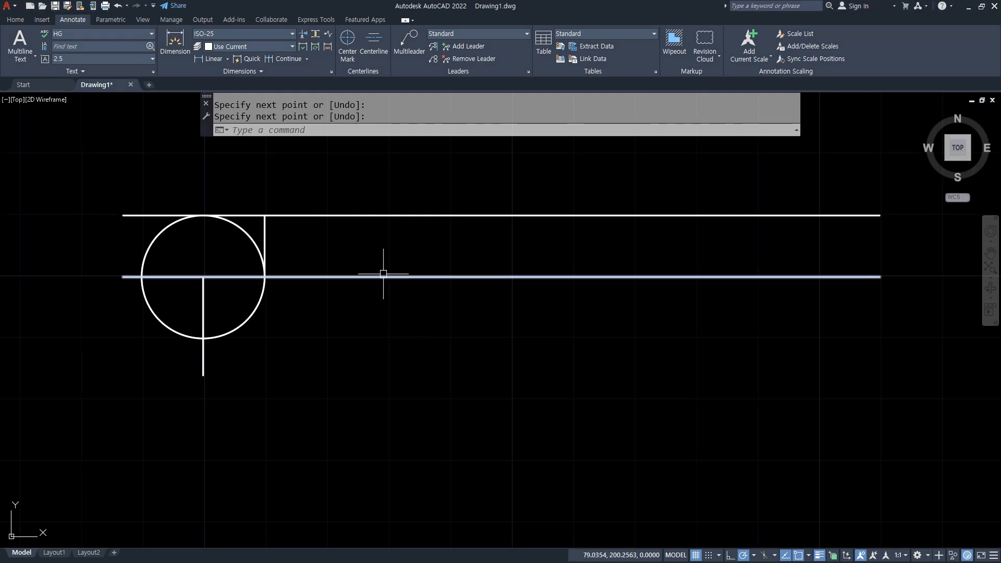
# Step: Examine the justification options of the single-line text command without placing any text
pyautogui.write('dt')
pyautogui.press('Return')
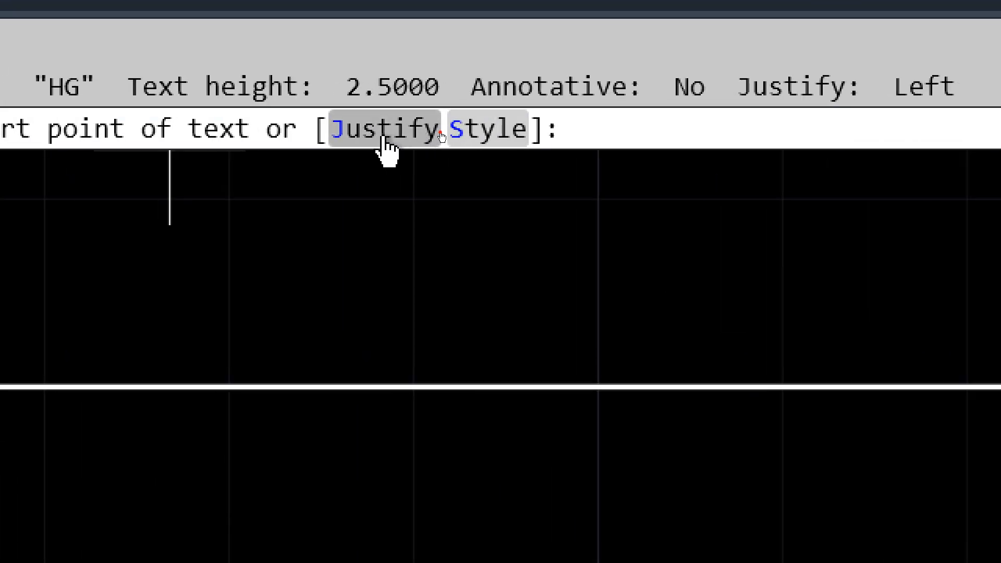
pyautogui.click(383, 130)
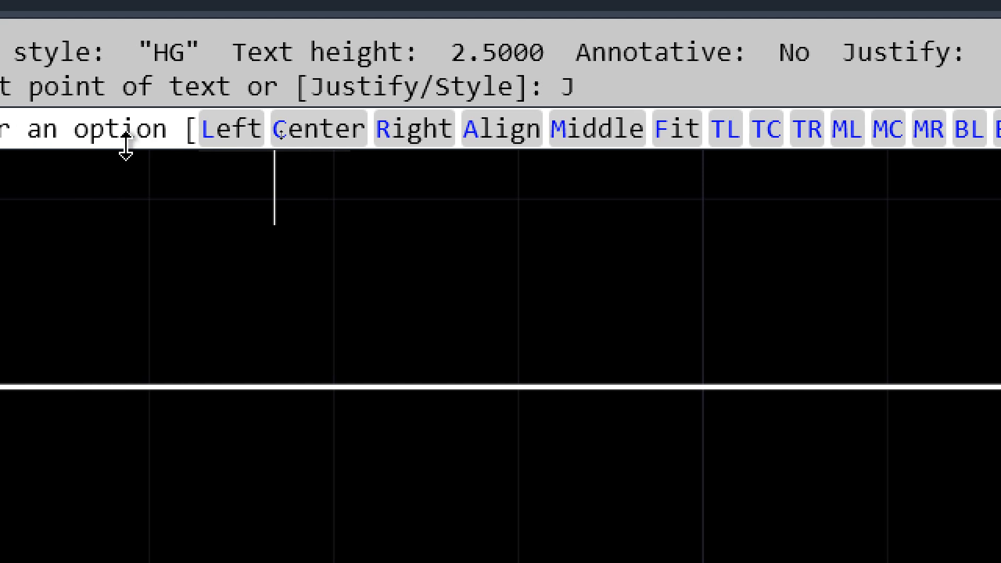
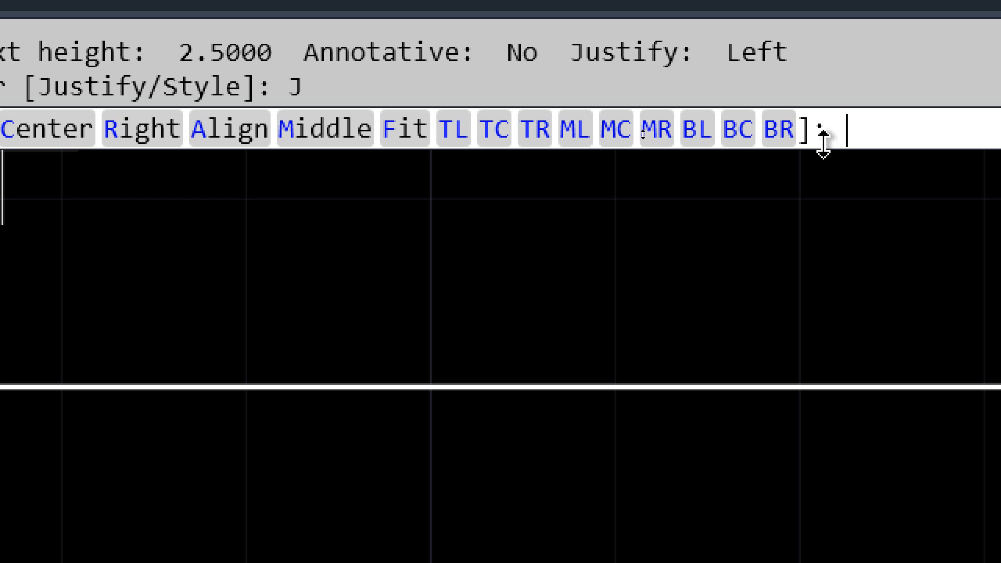
pyautogui.press('Escape')
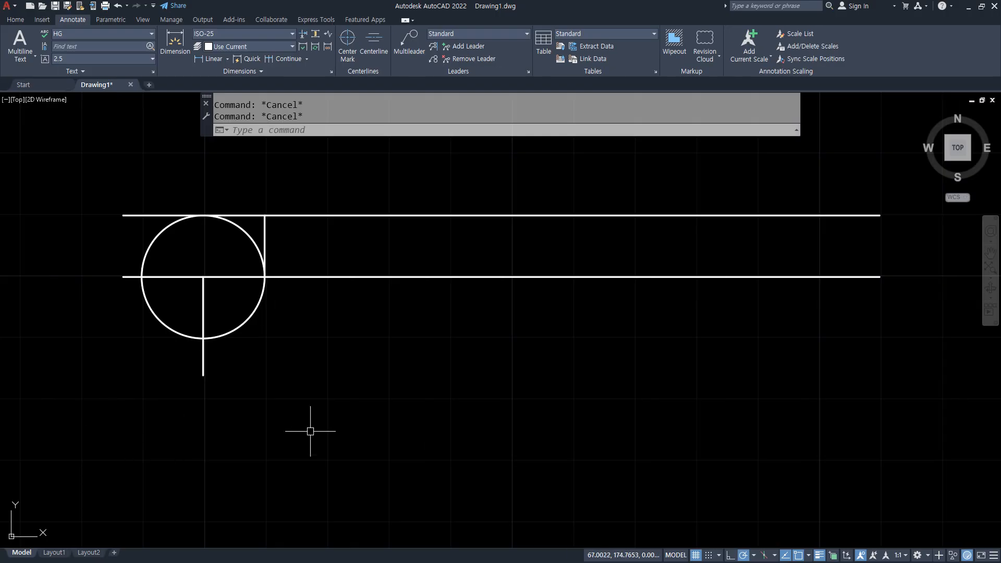
pyautogui.moveTo(312, 448); pyautogui.dragTo(315, 316, button='middle')
pyautogui.moveTo(316, 412); pyautogui.dragTo(316, 293, button='middle')
pyautogui.write('l')
pyautogui.press('Return')
pyautogui.press('Escape')
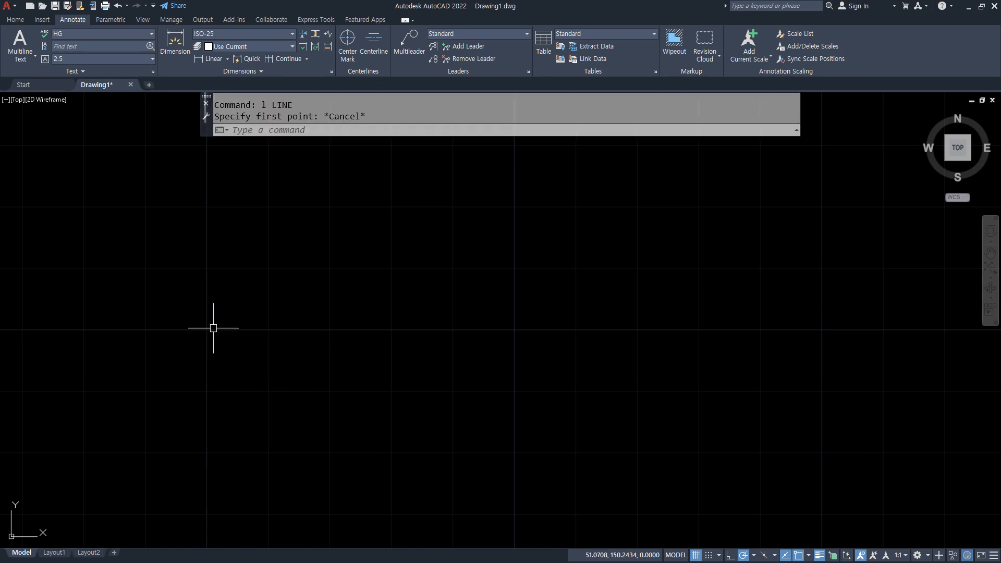
pyautogui.press('Escape')
# Step: Write center-justified single-line text "abcdefg" at height 2.5 and rotation 0 in an empty area below the symbol
pyautogui.write('dt')
pyautogui.press('Return')
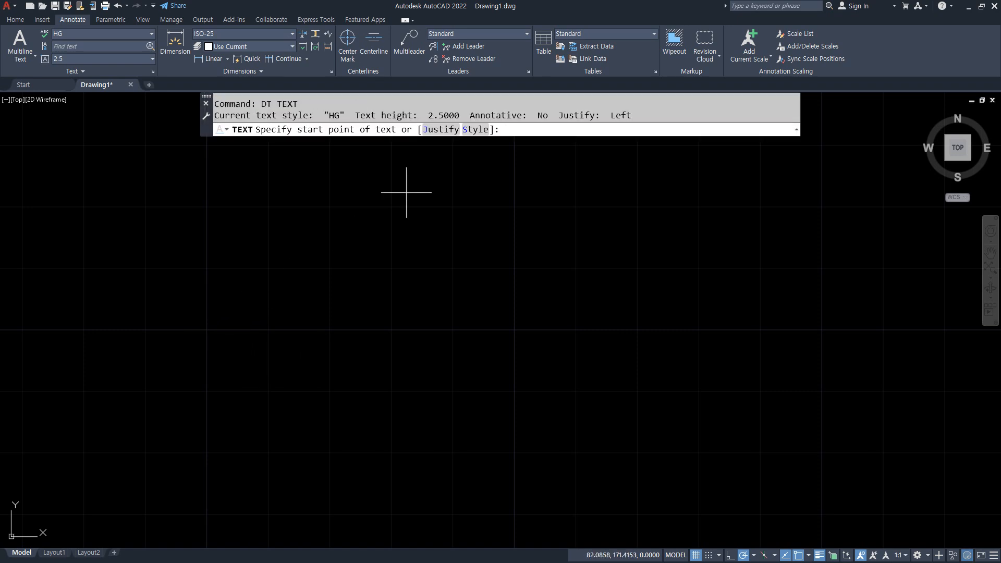
pyautogui.click(430, 130)
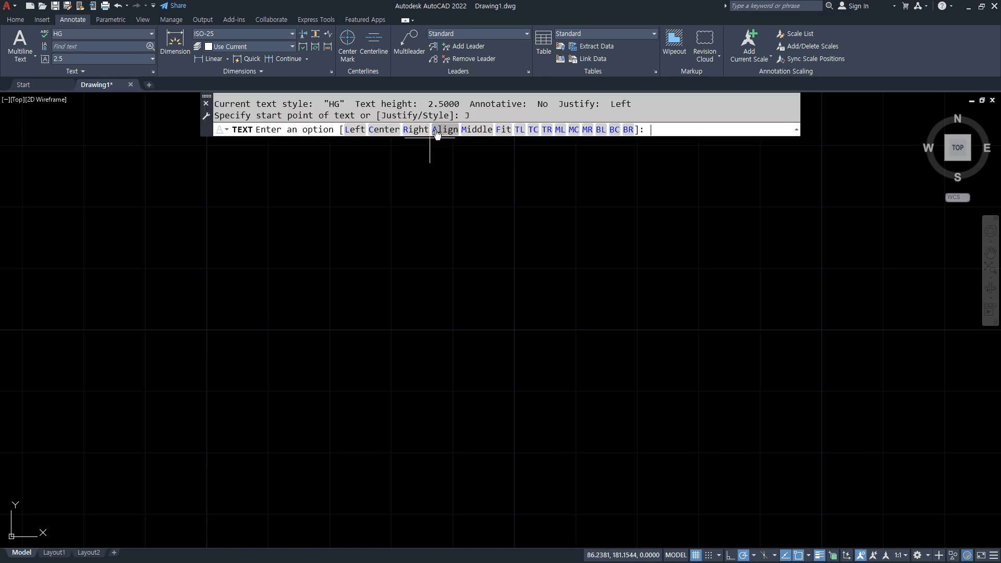
pyautogui.click(384, 131)
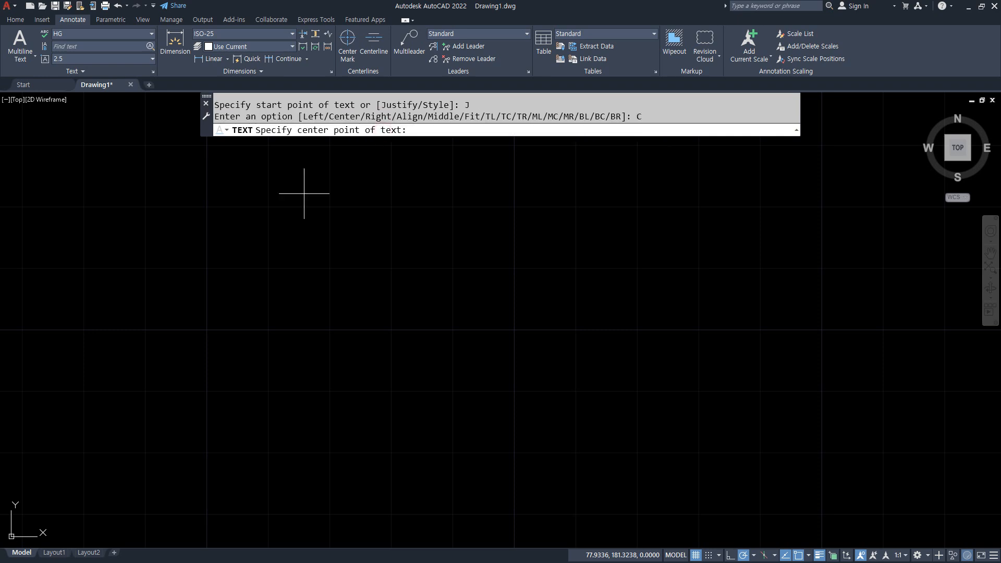
pyautogui.click(211, 240)
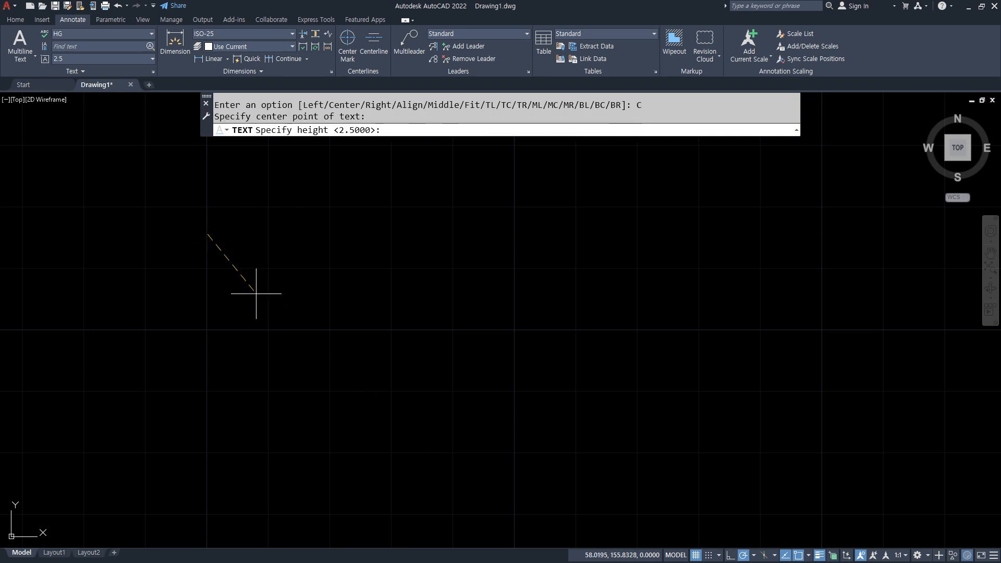
pyautogui.press('Return')
pyautogui.press('Return')
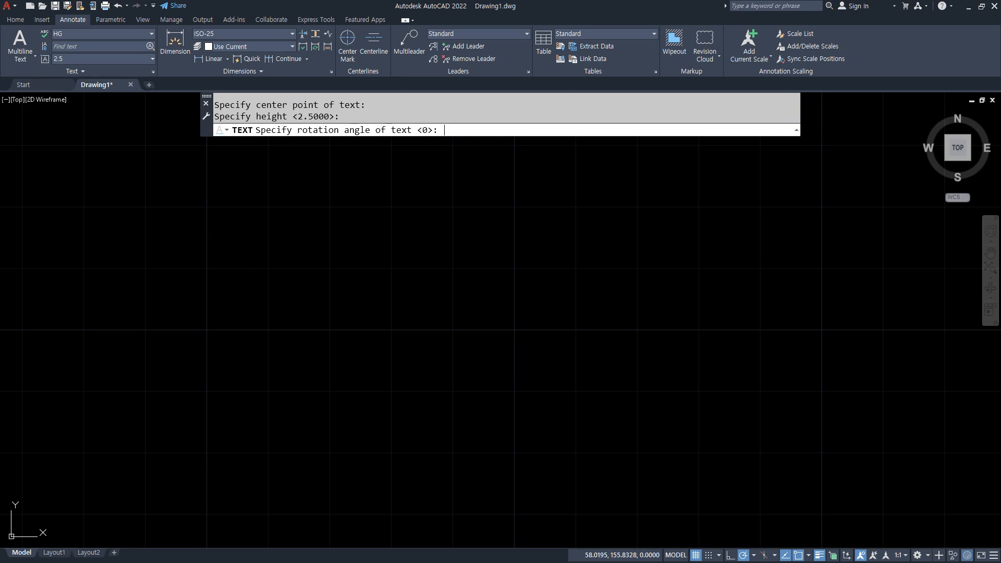
pyautogui.write('abcdefg')
pyautogui.press('Return')
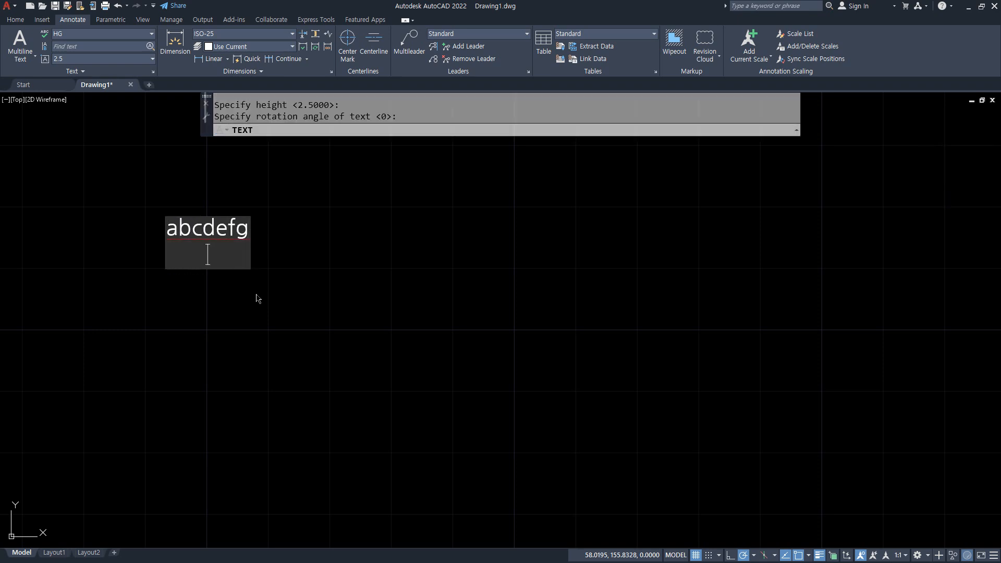
# Step: Add the centered lines "acb" and "abcdefg" below the first line and finish the text
pyautogui.write('acb')
pyautogui.press('Return')
pyautogui.write('ab')
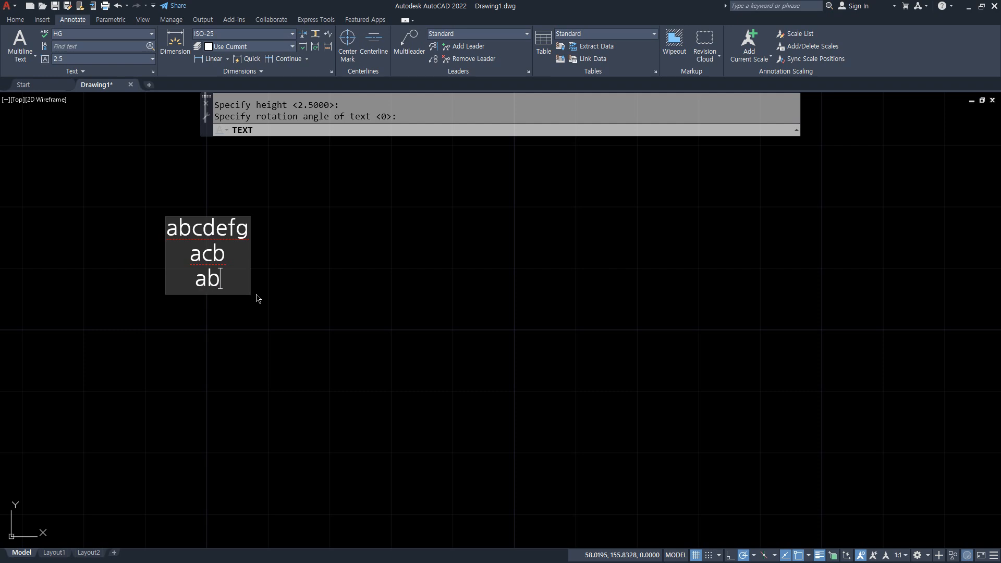
pyautogui.write('cdefg')
pyautogui.press('Return')
pyautogui.press('Return')
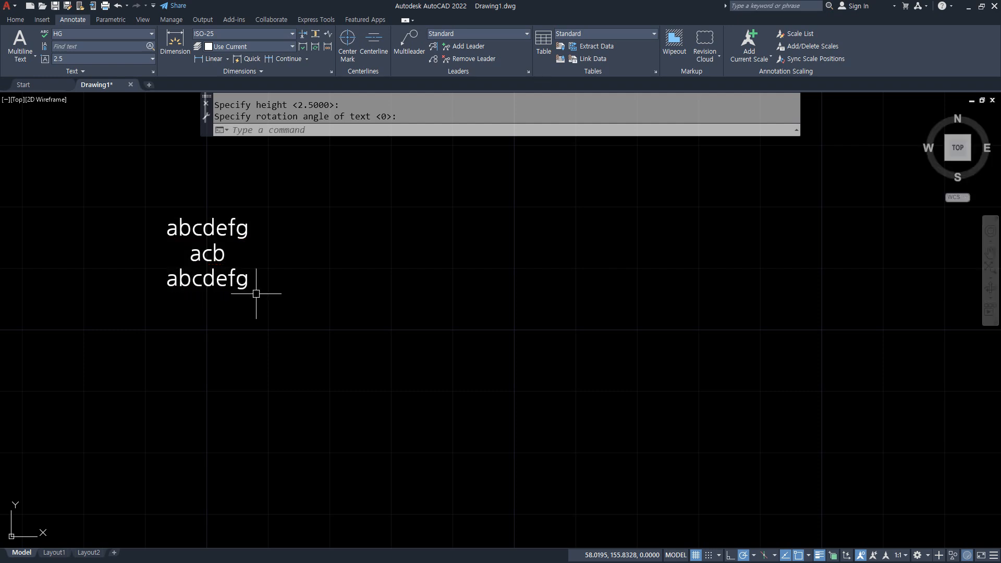
# Step: Write right-justified single-line text "abcdefg" at height 2.5 and rotation 0 to the right of the centered lines
pyautogui.press('Return')
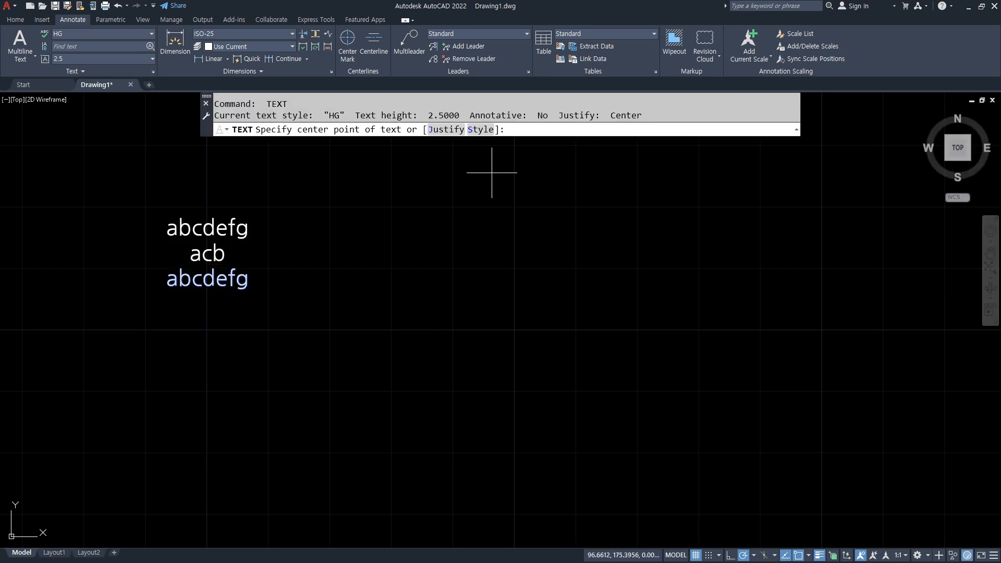
pyautogui.click(455, 129)
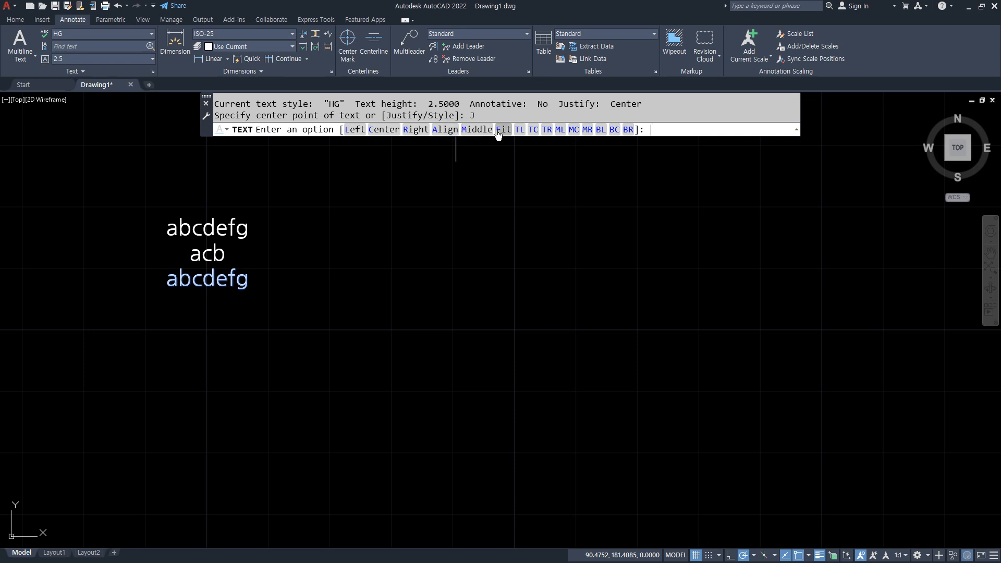
pyautogui.click(416, 129)
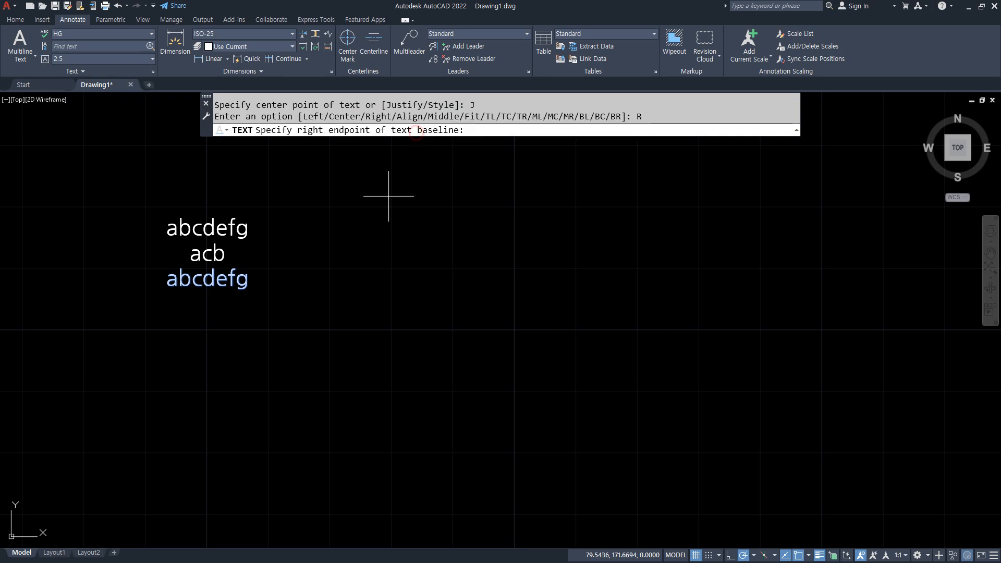
pyautogui.click(393, 232)
pyautogui.press('Return')
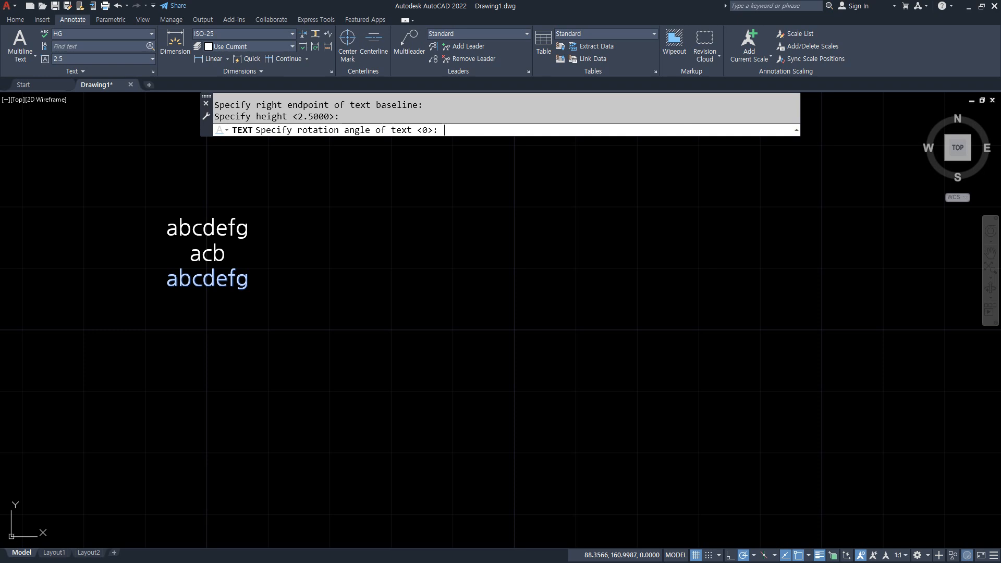
pyautogui.press('Return')
pyautogui.write('abcdefg')
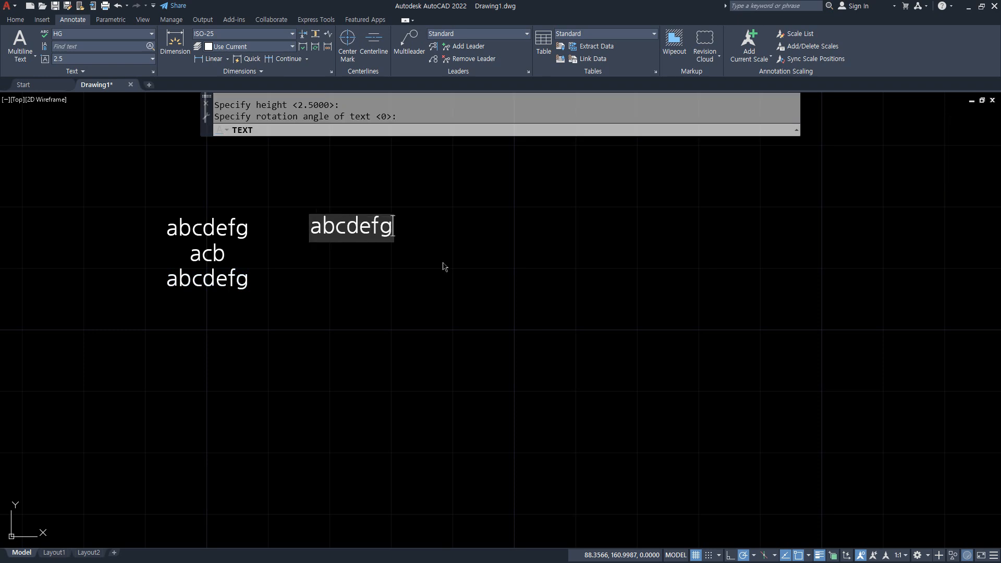
# Step: Add the right-justified lines "abcde" and "abcdefg" below the first one and finish the text
pyautogui.press('Return')
pyautogui.write('abcde')
pyautogui.press('Return')
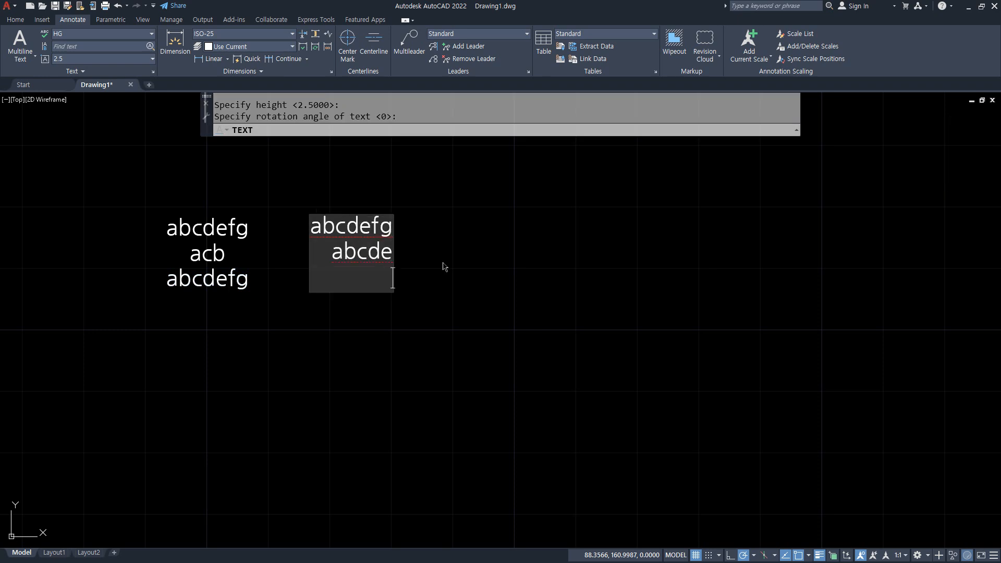
pyautogui.write('abcdefg')
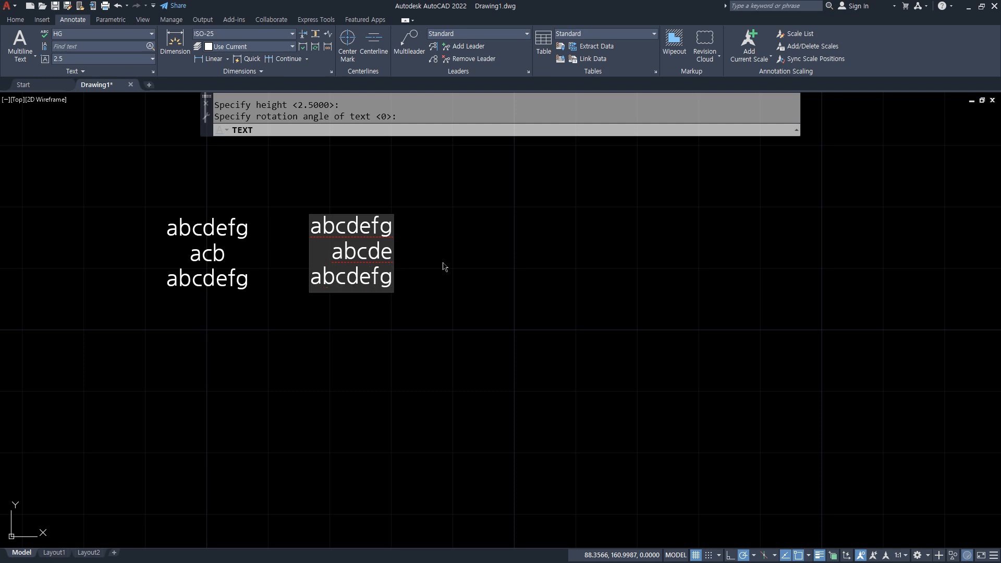
pyautogui.press('Return')
pyautogui.press('Return')
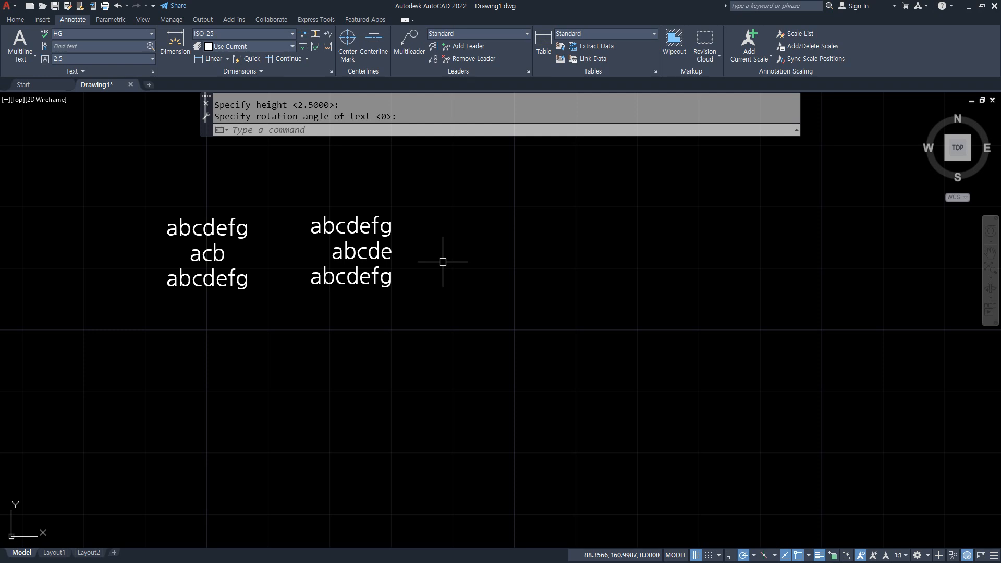
pyautogui.write('TEXT')
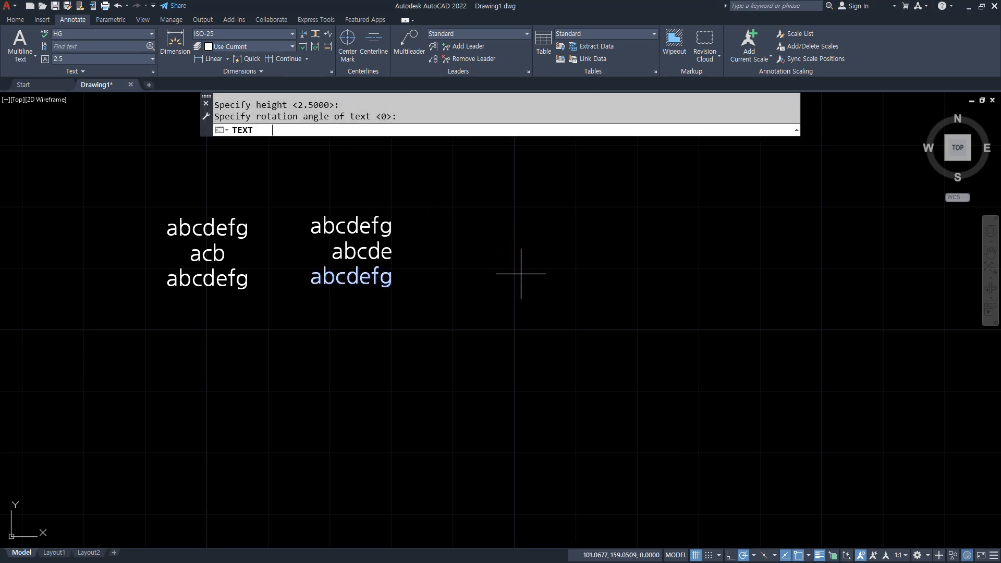
pyautogui.press('Return')
pyautogui.click(495, 130)
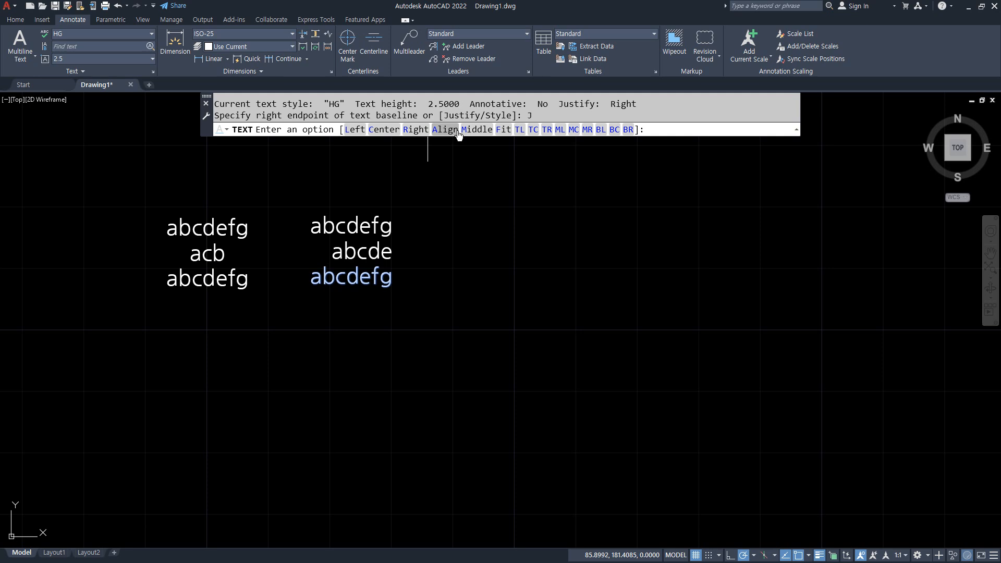
pyautogui.press('Escape')
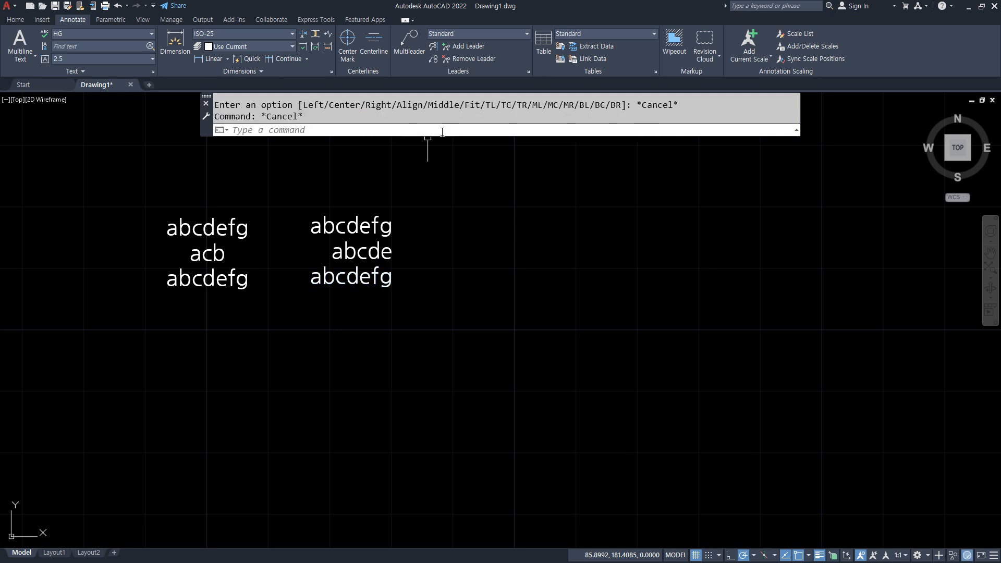
# Step: Draw a horizontal line 30 units long in the empty area to the right of the right-justified text
pyautogui.write('l')
pyautogui.press('Return')
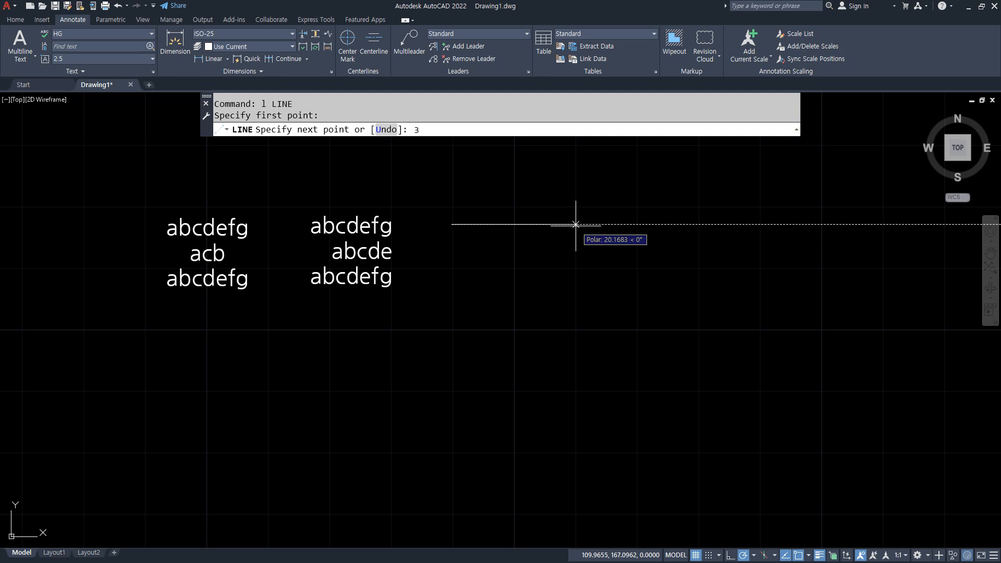
pyautogui.write('0')
pyautogui.press('Return')
pyautogui.press('Return')
# Step: Draw a vertical line 5 units long upward from the horizontal line's left endpoint
pyautogui.press('Return')
pyautogui.click(452, 225)
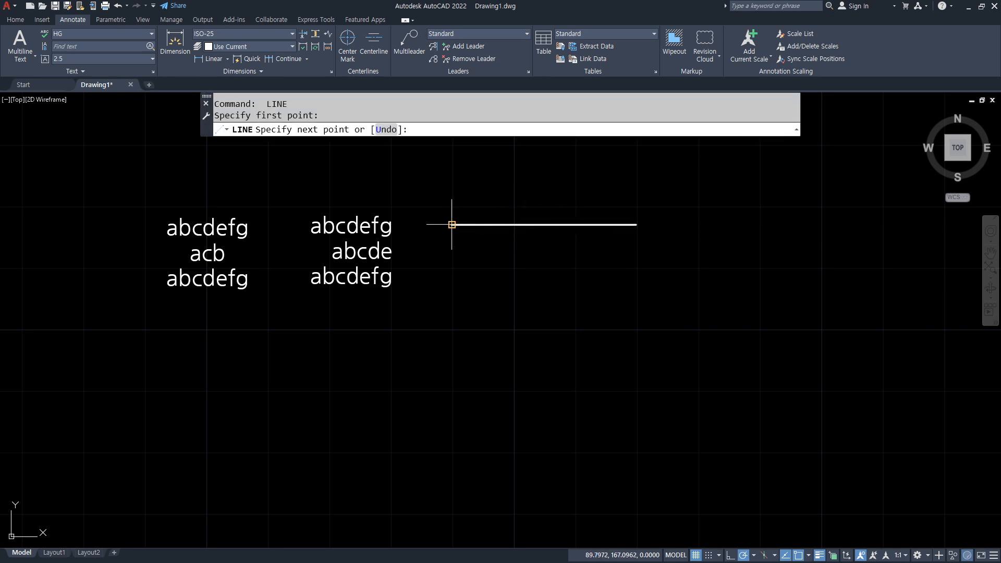
pyautogui.press('Return')
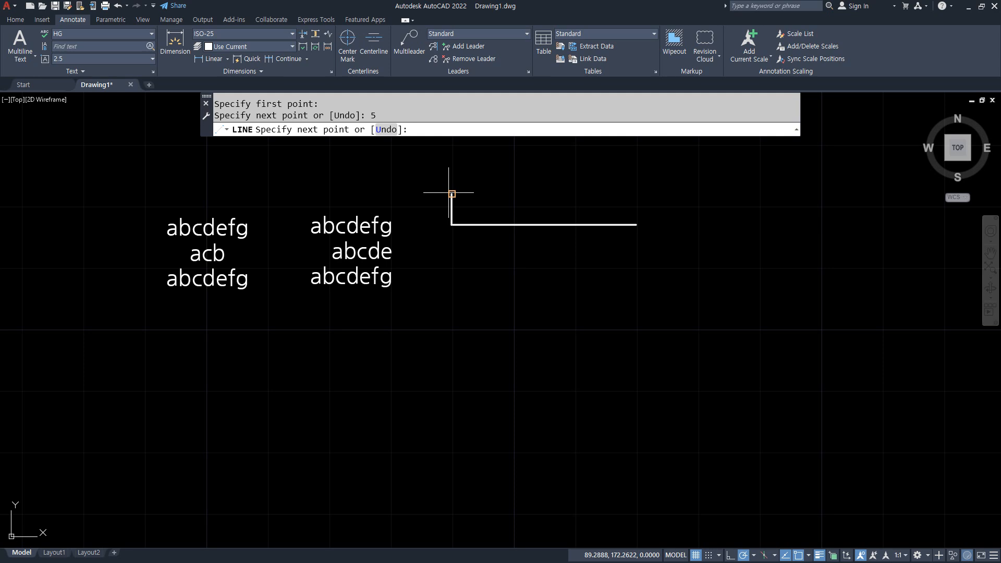
pyautogui.press('Return')
# Step: Copy the horizontal line from the vertical line's lower endpoint to its upper endpoint
pyautogui.scroll(3, 476, 226)
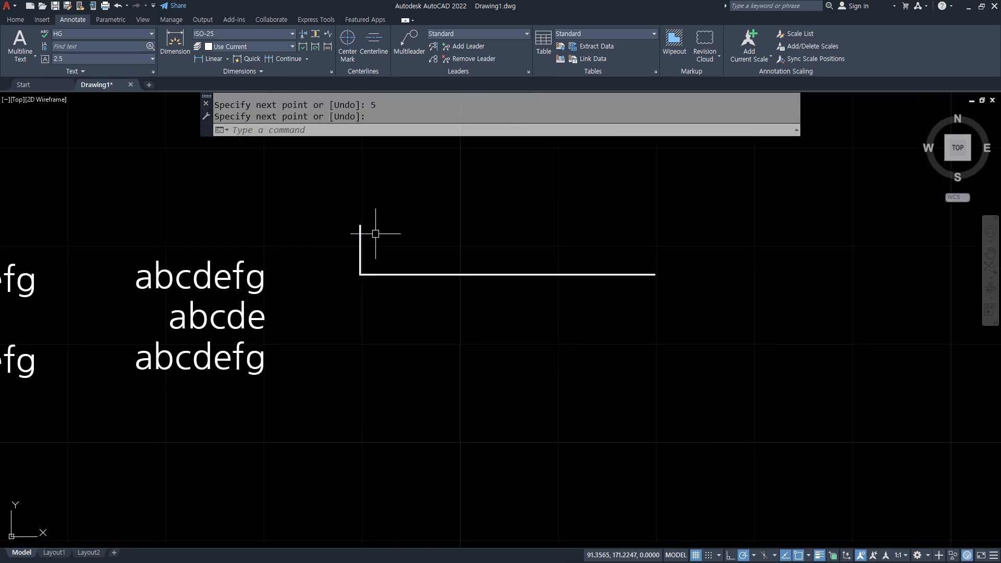
pyautogui.write('cp')
pyautogui.press('Return')
pyautogui.click(357, 275)
pyautogui.press('Return')
pyautogui.click(360, 273)
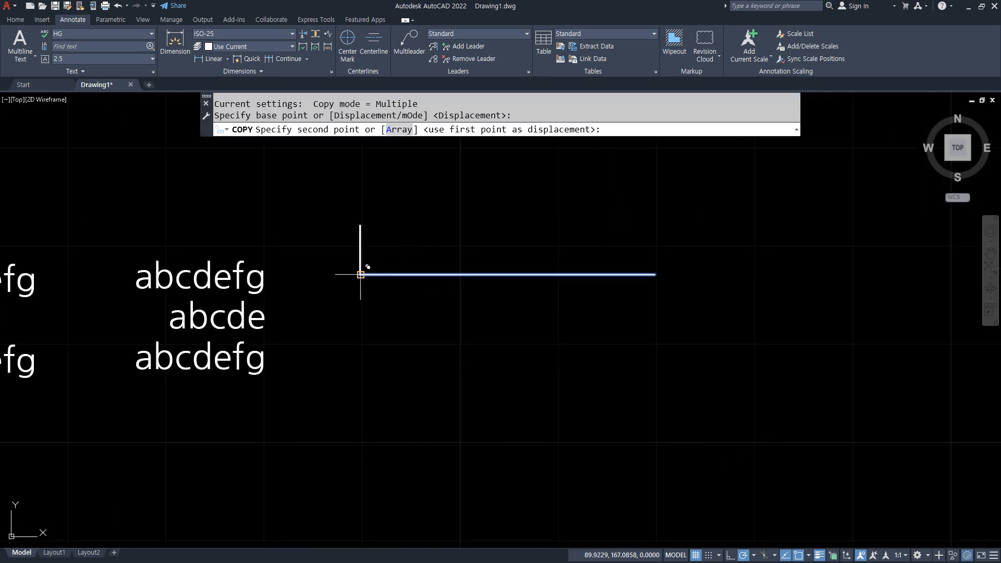
pyautogui.click(360, 225)
pyautogui.press('Return')
# Step: Copy the vertical line to the right ends of the horizontal lines to close the rectangle
pyautogui.press('Return')
pyautogui.click(358, 262)
pyautogui.press('Return')
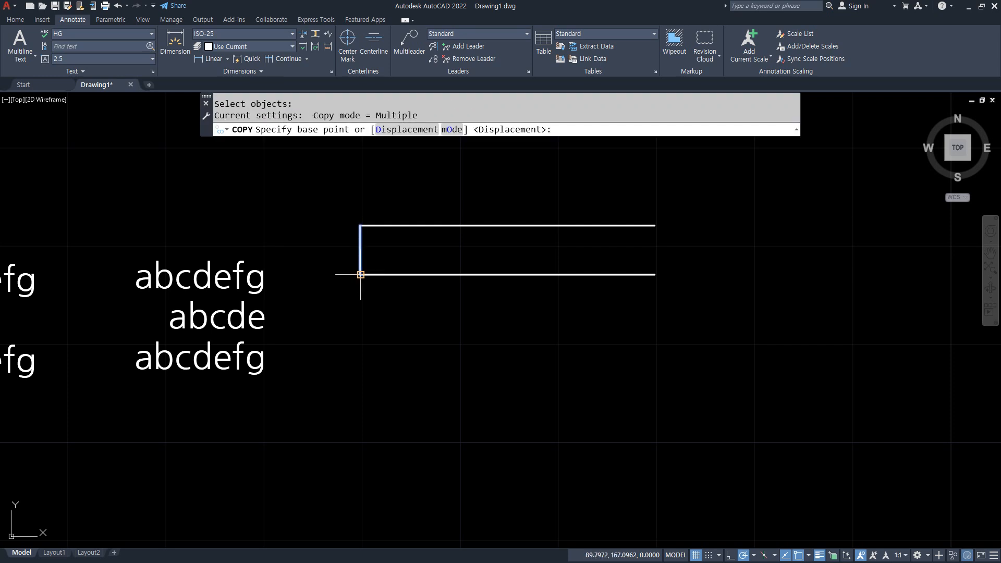
pyautogui.click(360, 274)
pyautogui.click(656, 274)
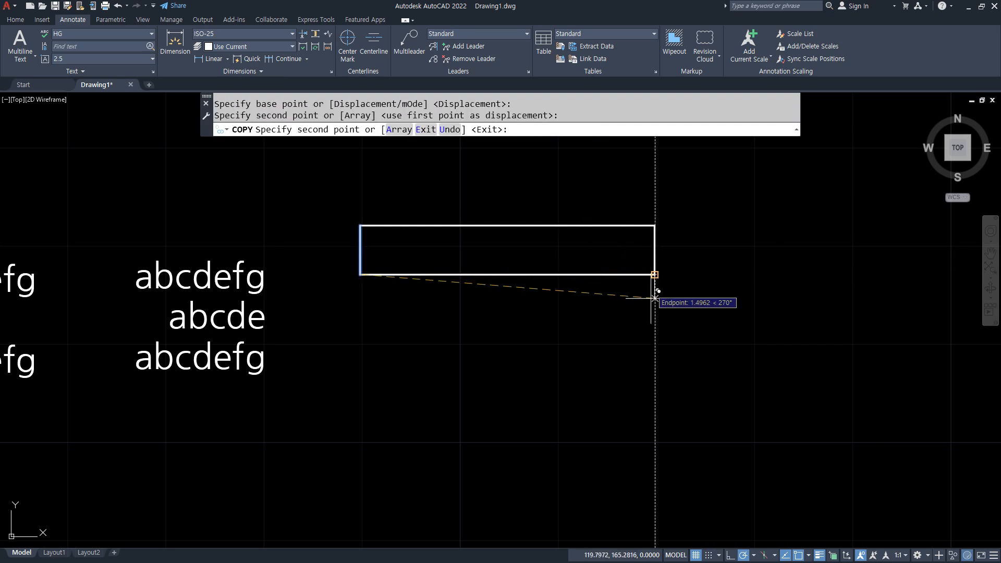
pyautogui.press('Return')
# Step: Copy the whole rectangle straight down, leaving a gap between the original and the copy
pyautogui.write('cop')
pyautogui.press('Escape')
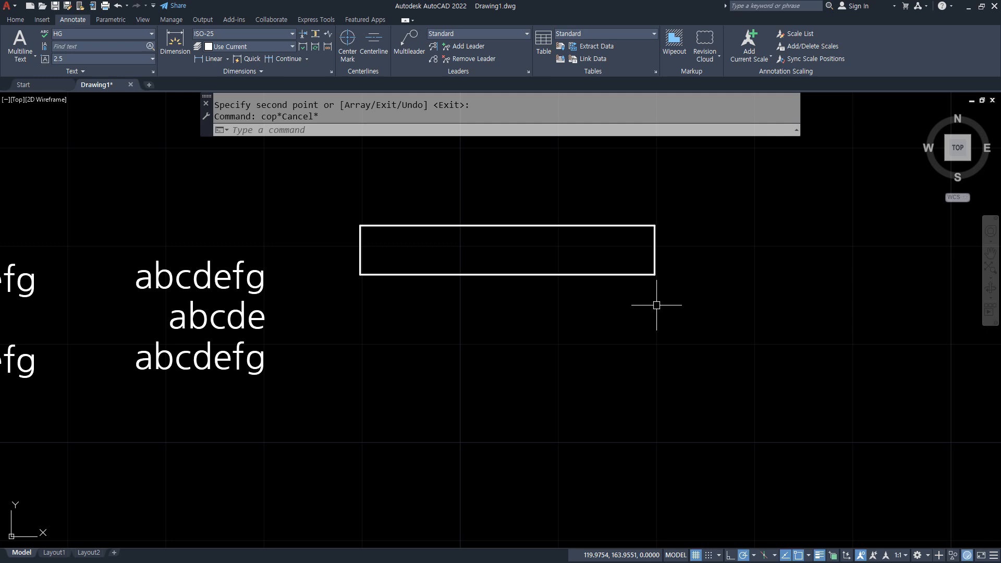
pyautogui.write('cp')
pyautogui.press('Return')
pyautogui.click(704, 295)
pyautogui.click(312, 151)
pyautogui.press('Return')
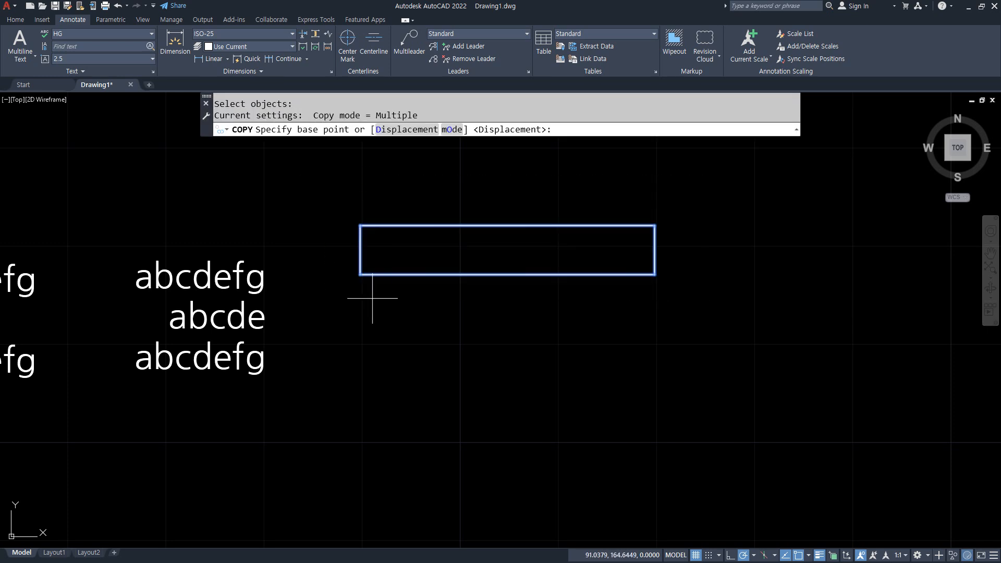
pyautogui.click(360, 275)
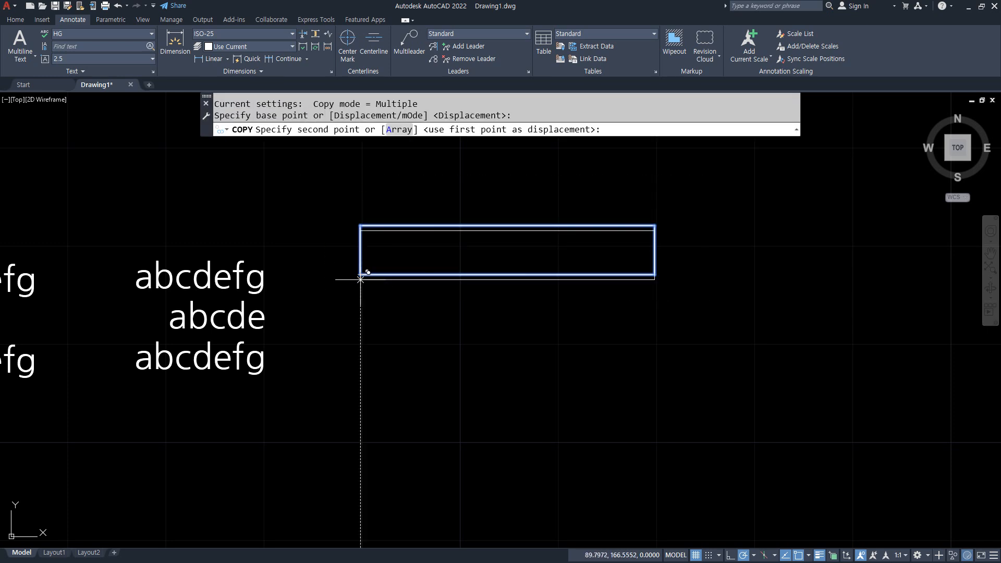
pyautogui.click(361, 377)
pyautogui.press('Return')
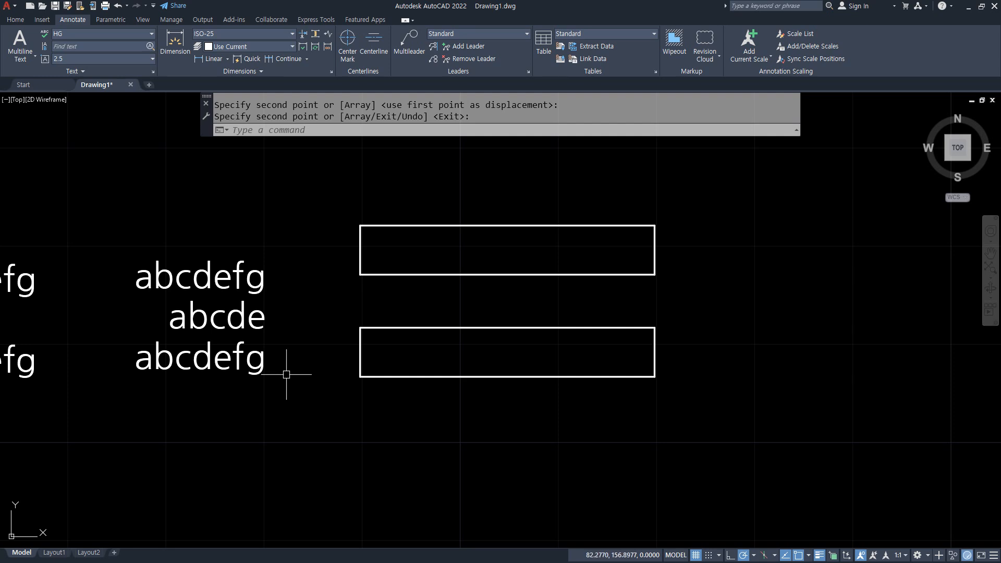
pyautogui.write('dynprompt')
pyautogui.press('Return')
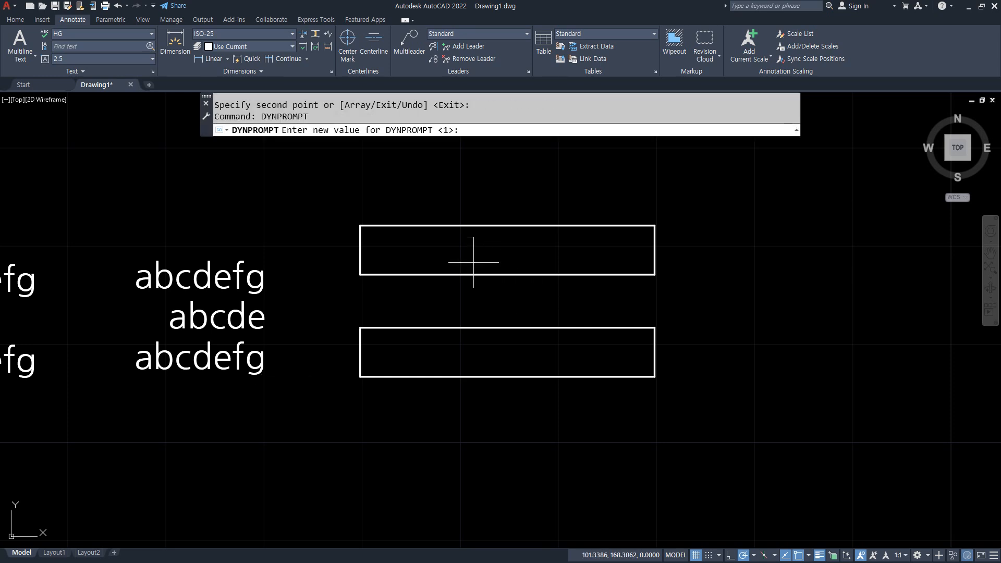
pyautogui.press('Escape')
pyautogui.press('Escape')
# Step: Start single-line text with Align justification, its baseline running from the upper rectangle's lower-left corner to its lower-right corner
pyautogui.write('DY')
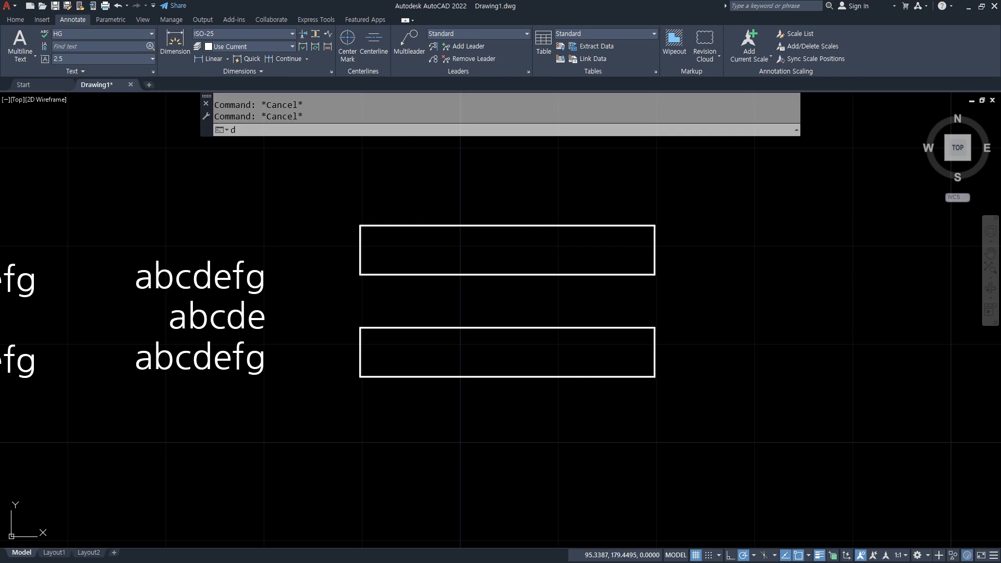
pyautogui.press('BackSpace')
pyautogui.write('t')
pyautogui.press('Return')
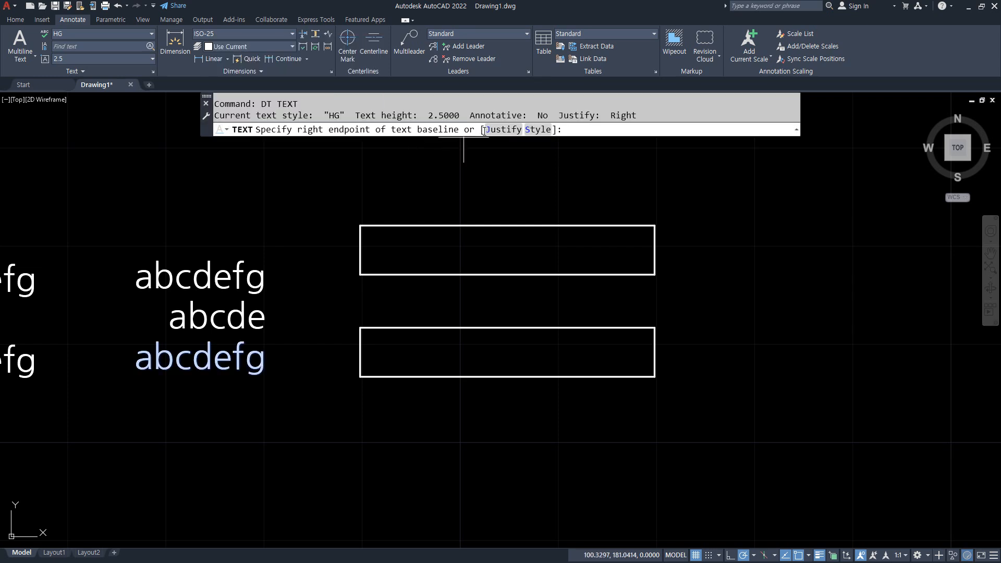
pyautogui.click(504, 130)
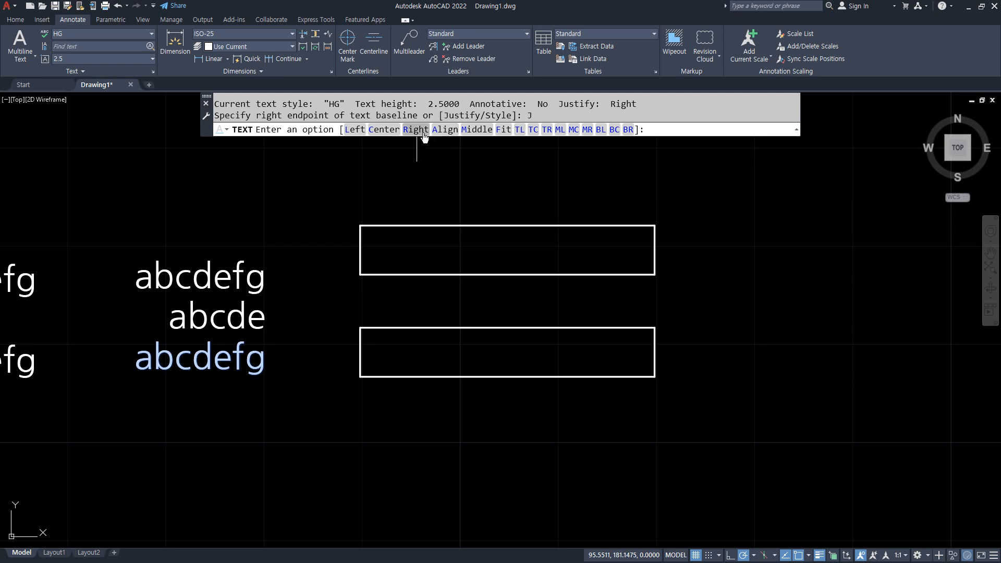
pyautogui.click(442, 129)
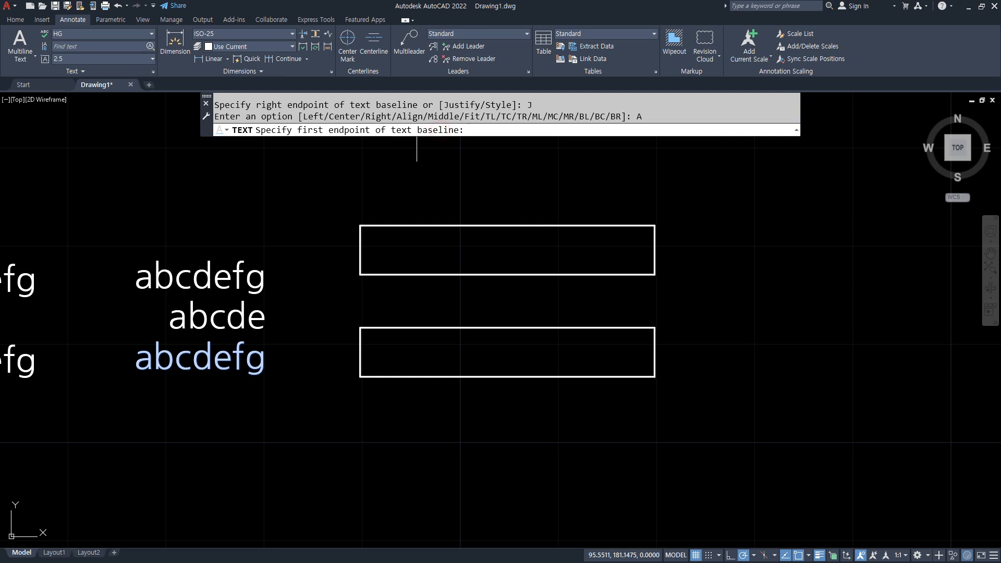
pyautogui.click(360, 275)
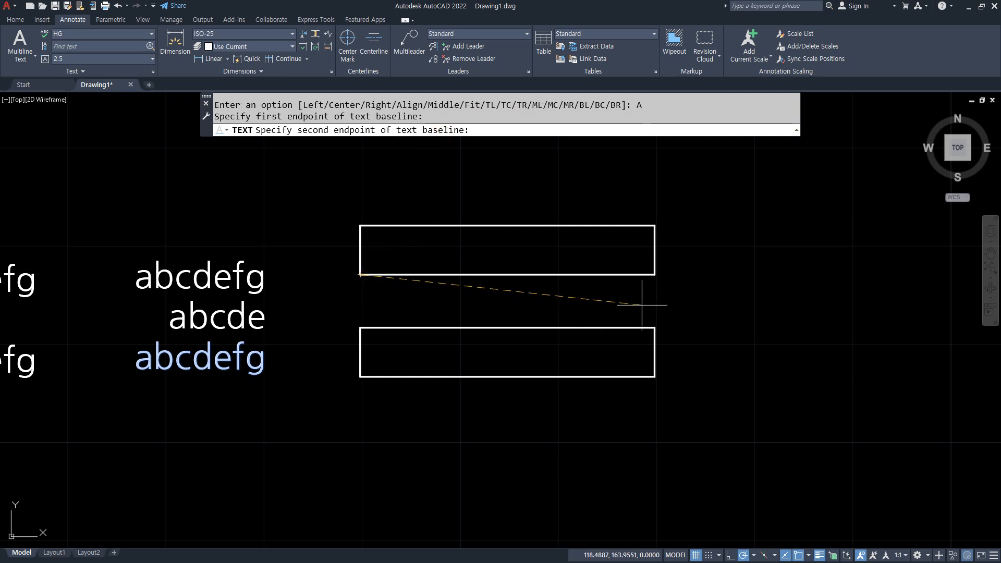
pyautogui.click(655, 275)
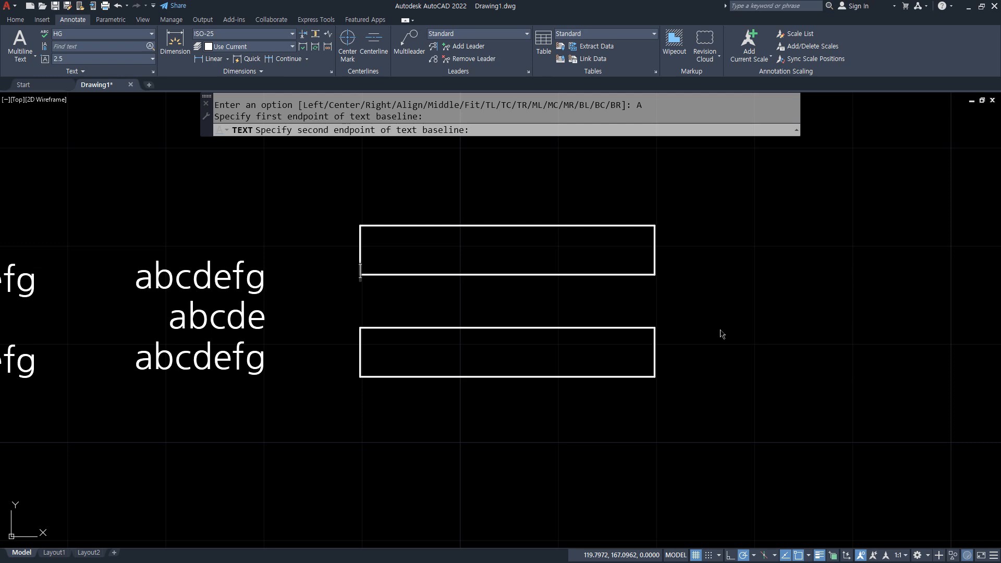
# Step: Enter the lowercase alphabet "abcdefghijklmnopqrstuvwxyz" as the aligned text along the upper rectangle's lower edge and finish the text
pyautogui.write('a')
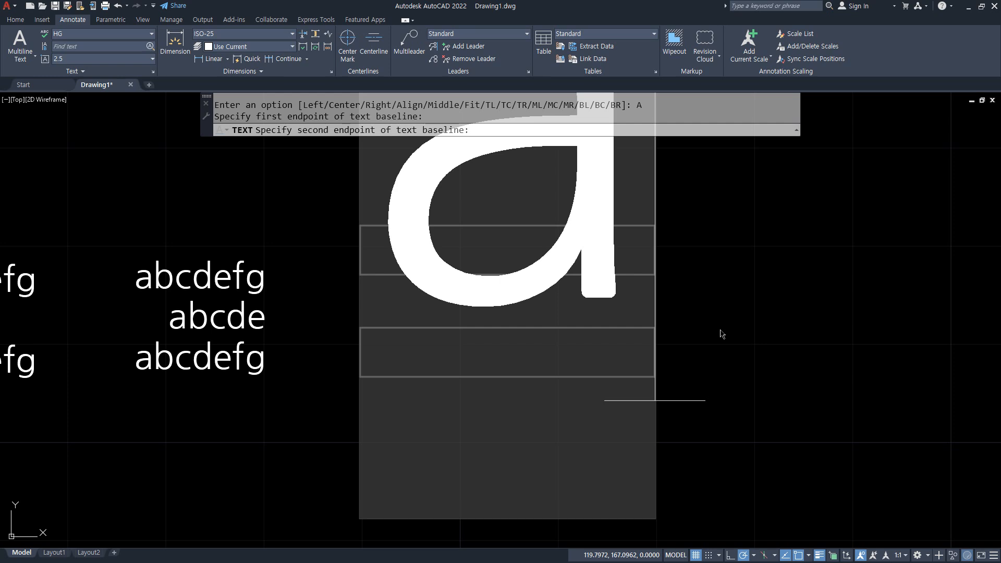
pyautogui.write('bcdef')
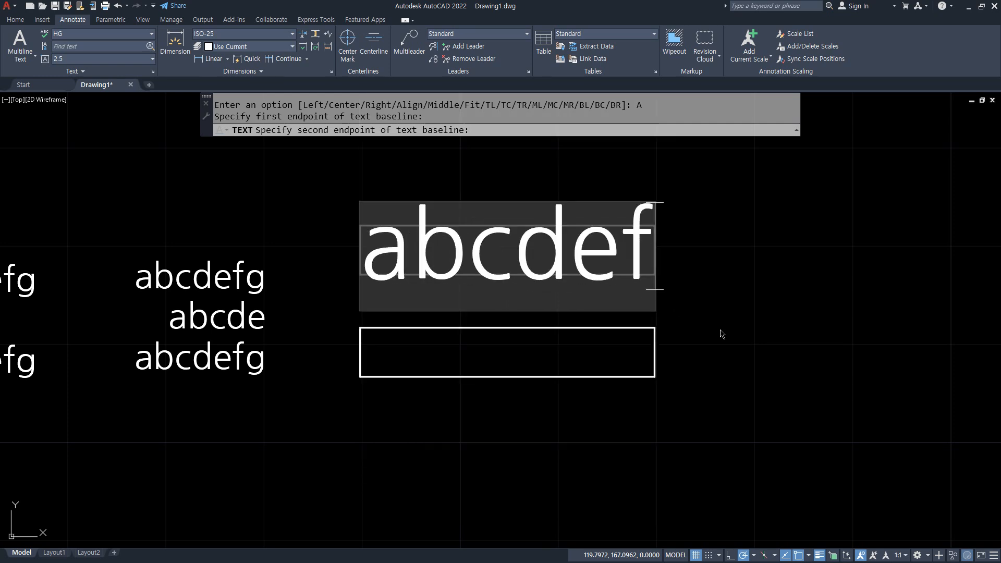
pyautogui.write('ghi')
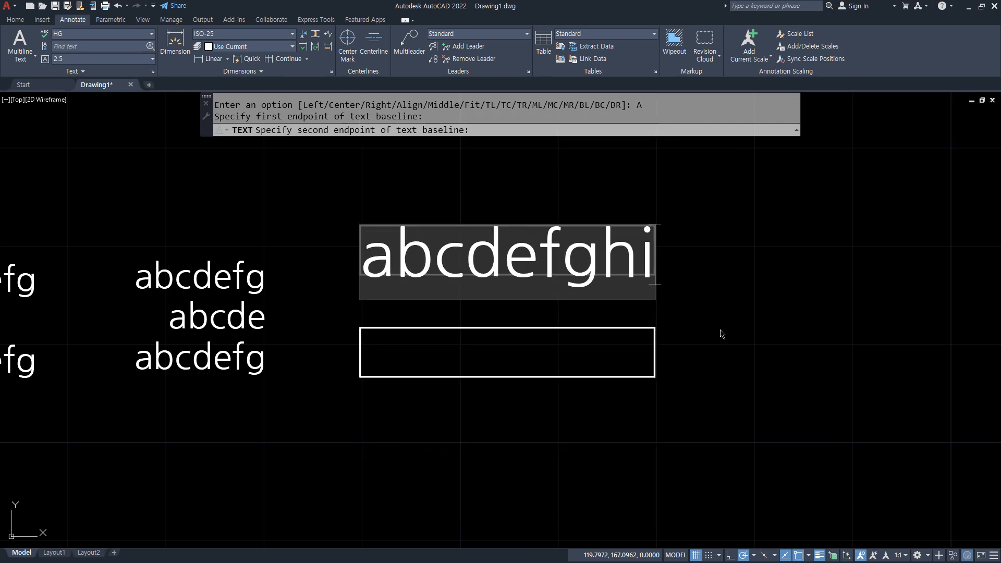
pyautogui.write('jklmnopqrst')
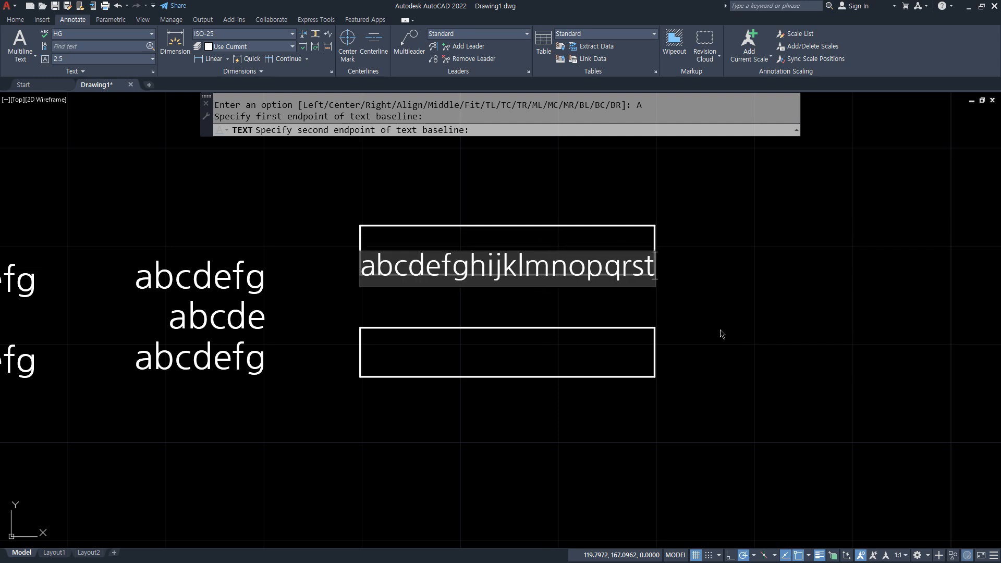
pyautogui.write('uvwxy')
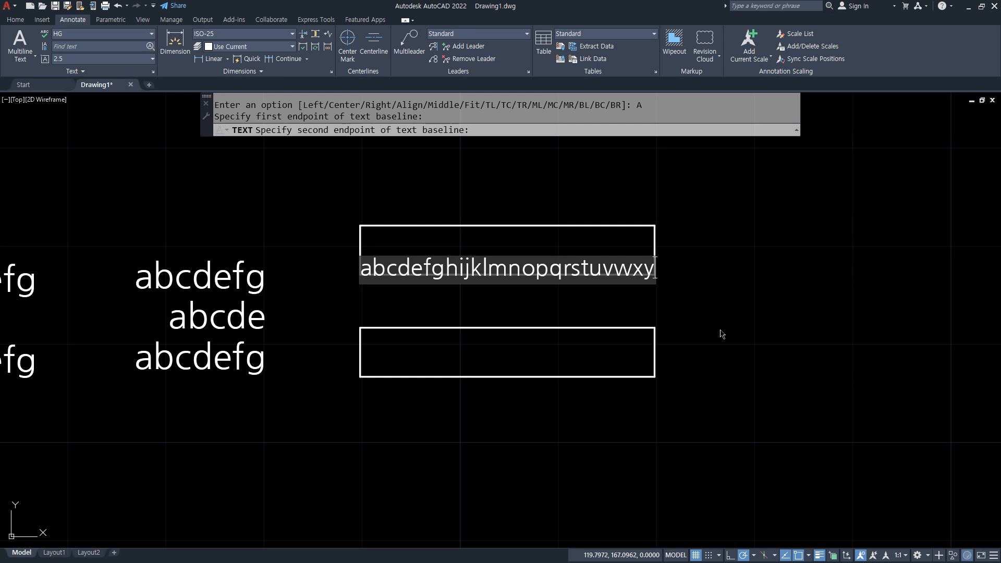
pyautogui.write('z')
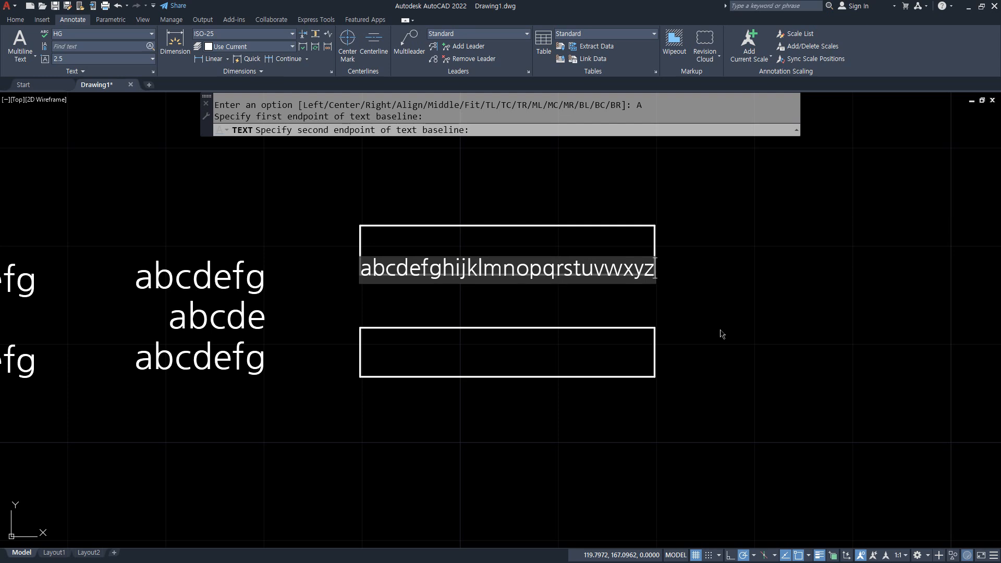
pyautogui.press('Return')
pyautogui.press('Return')
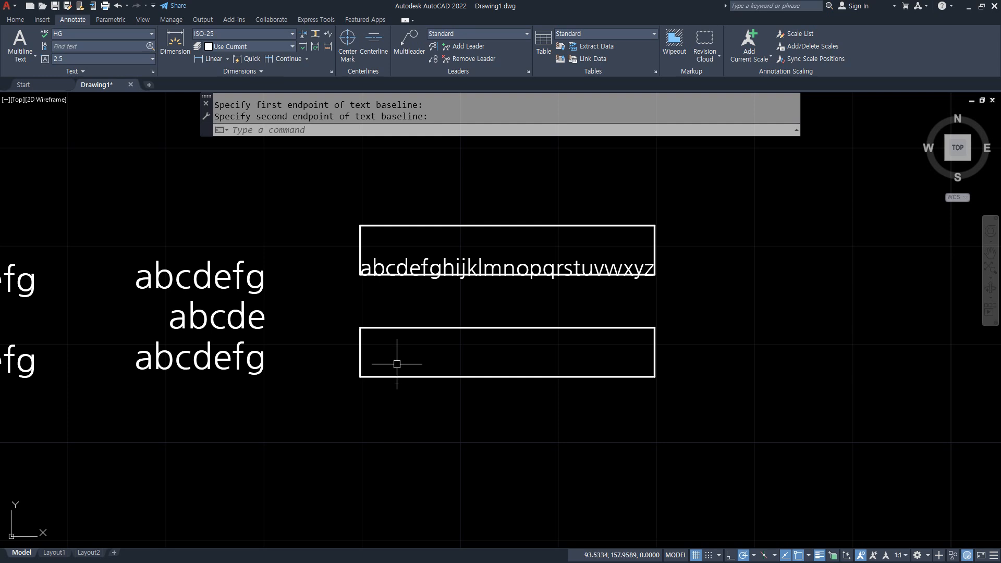
# Step: Start single-line text with Fit justification along the lower rectangle's bottom edge, taking the text height from its lower-left to upper-left corner
pyautogui.write('dt')
pyautogui.press('Return')
pyautogui.click(494, 129)
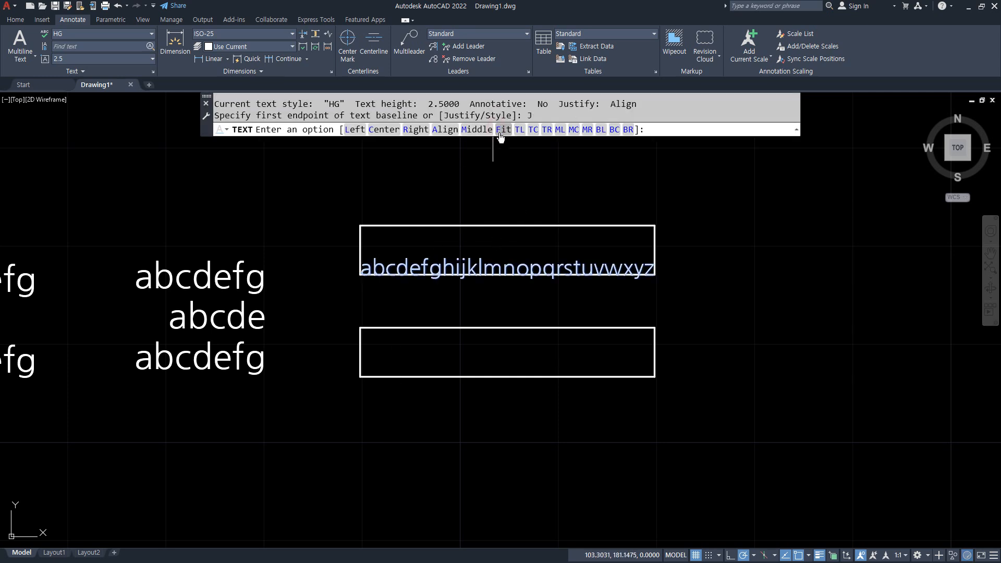
pyautogui.click(502, 130)
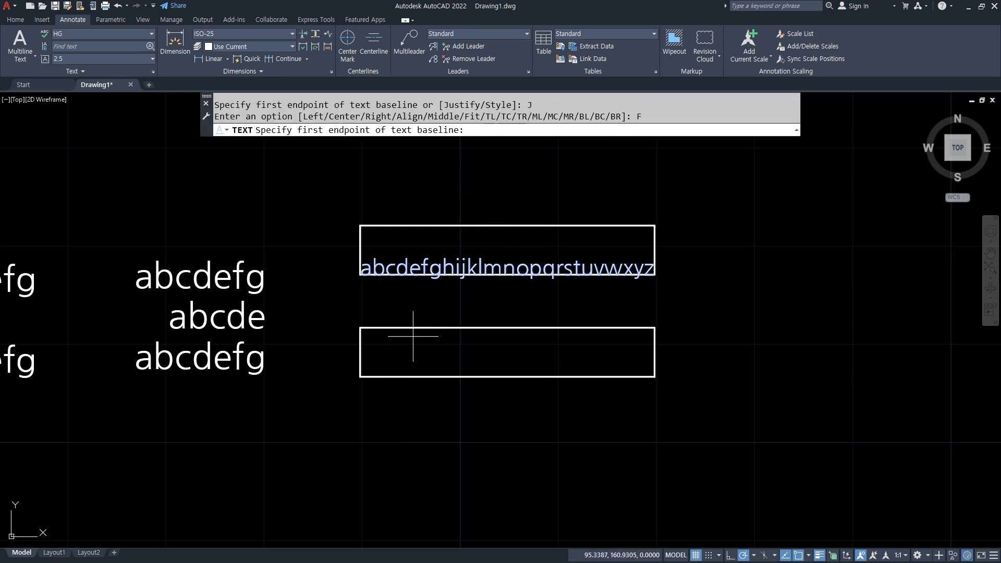
pyautogui.click(361, 376)
pyautogui.click(655, 377)
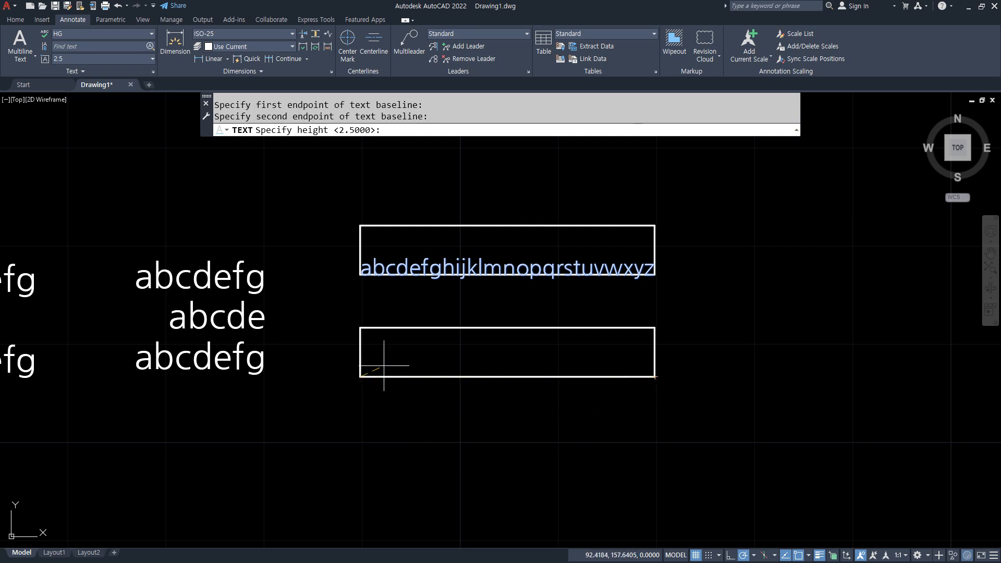
pyautogui.click(361, 328)
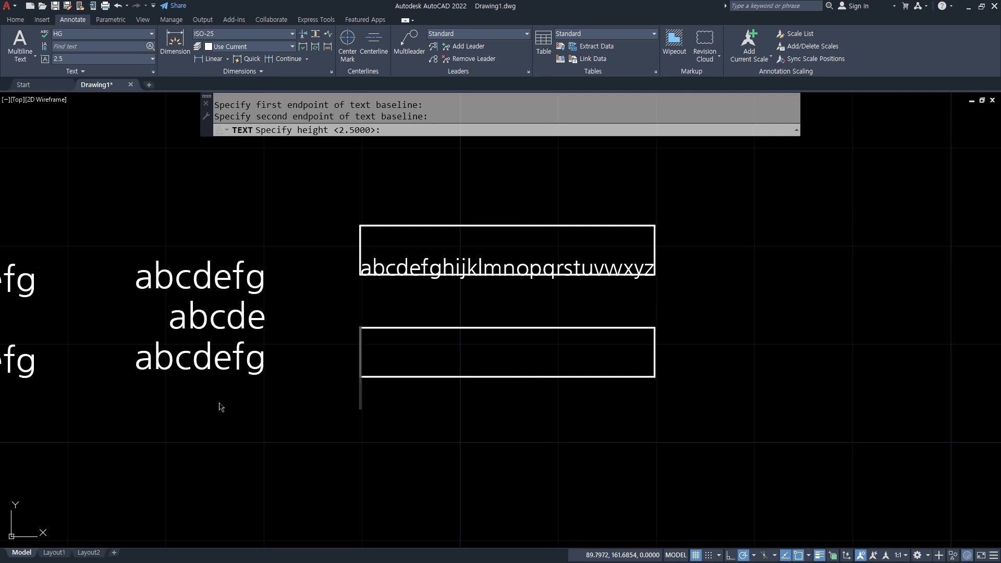
# Step: Enter "abcdefghijklmnopqrstuvwxyz" as the fitted text in the lower rectangle and finish the text
pyautogui.write('a')
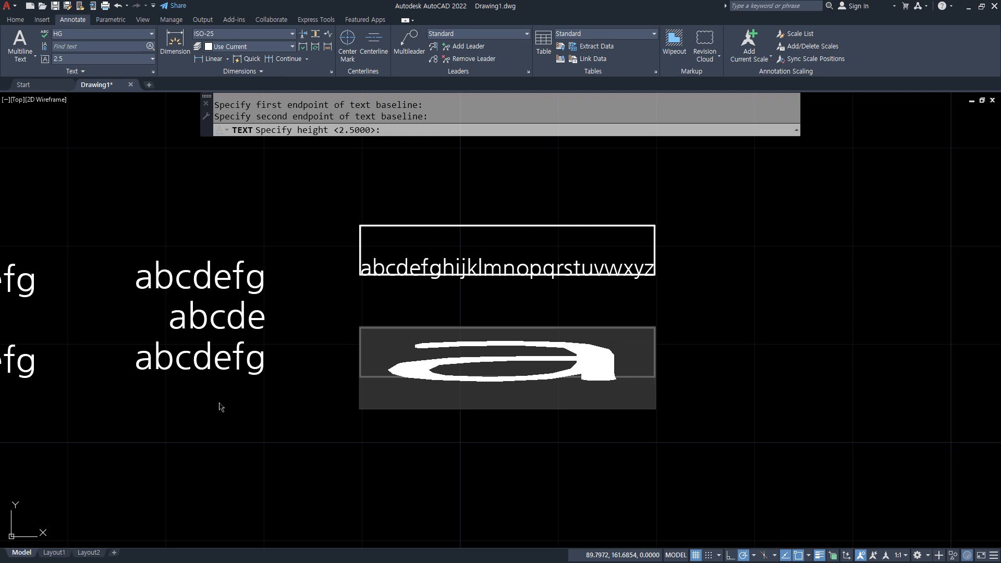
pyautogui.write('bcdef')
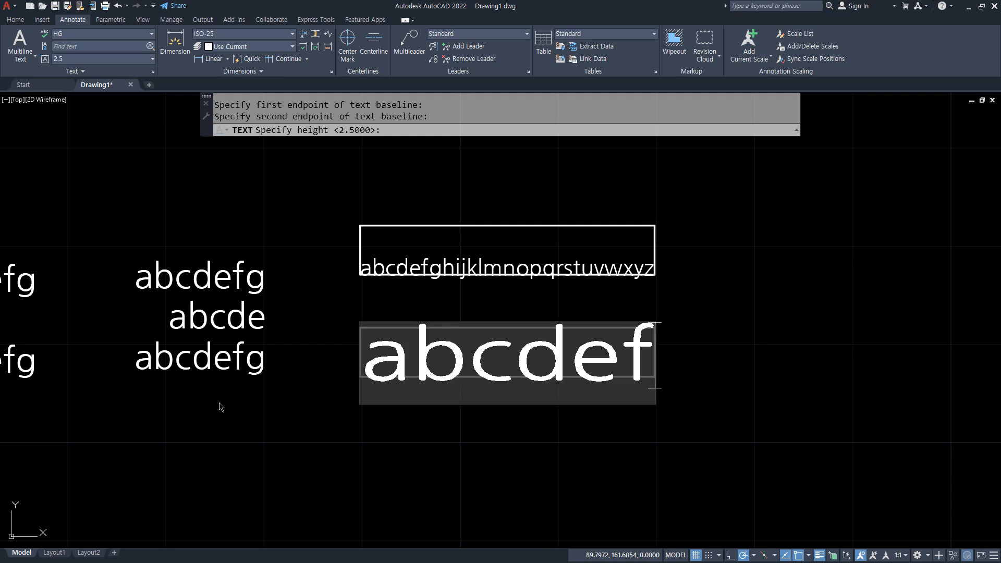
pyautogui.write('ghi')
pyautogui.press('BackSpace')
pyautogui.write('h')
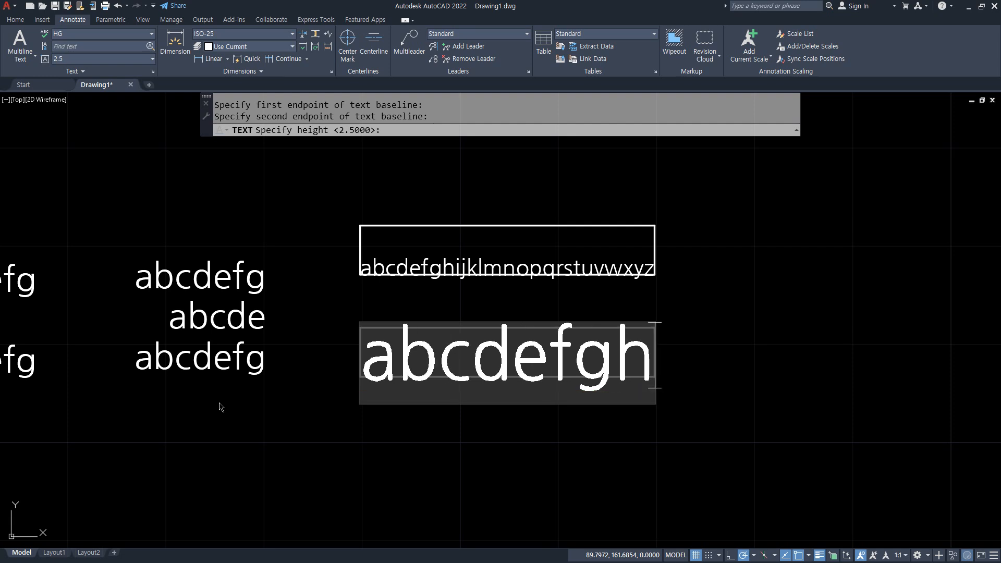
pyautogui.write('ijkl')
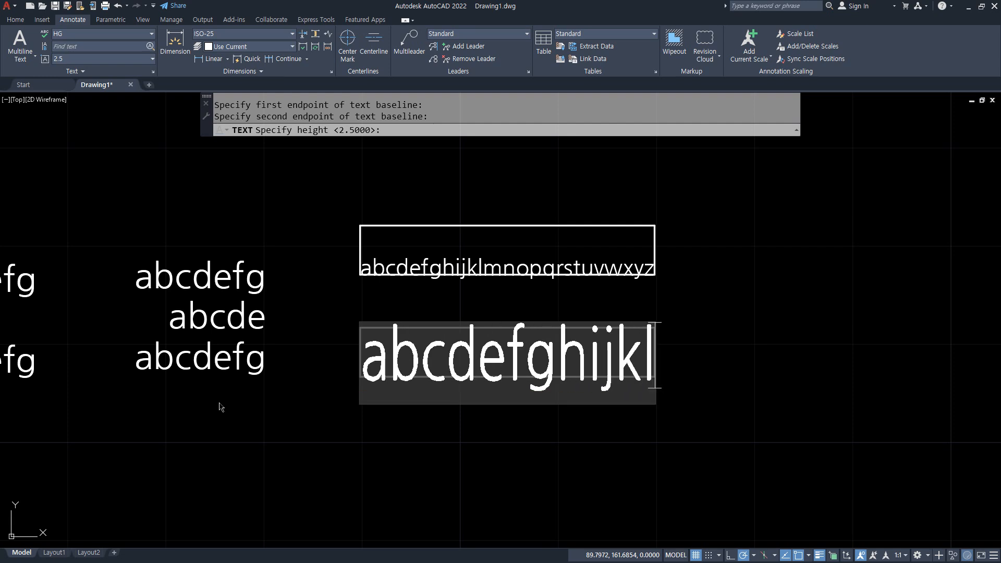
pyautogui.write('mnopqrstuv')
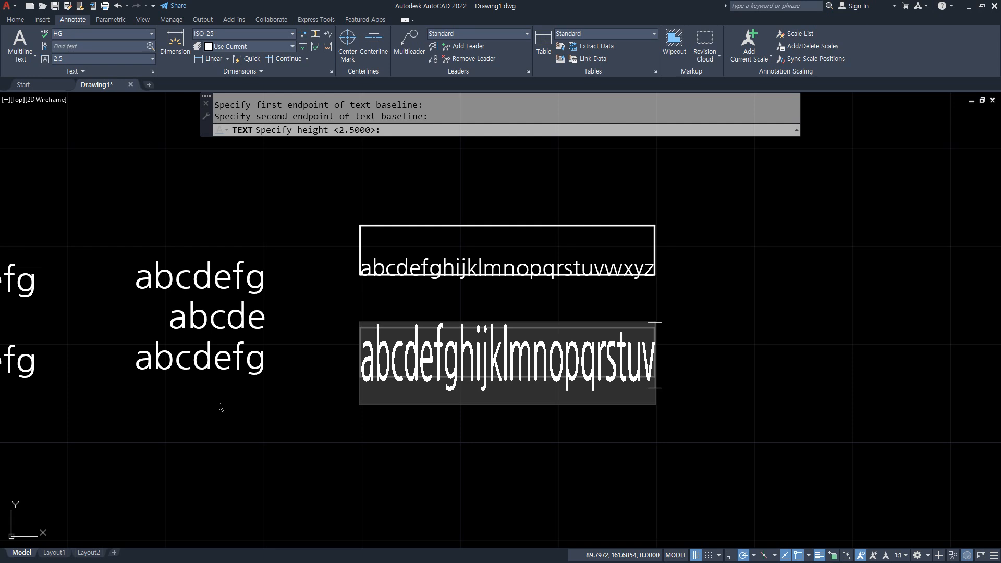
pyautogui.write('wxyz')
pyautogui.press('Return')
pyautogui.press('Return')
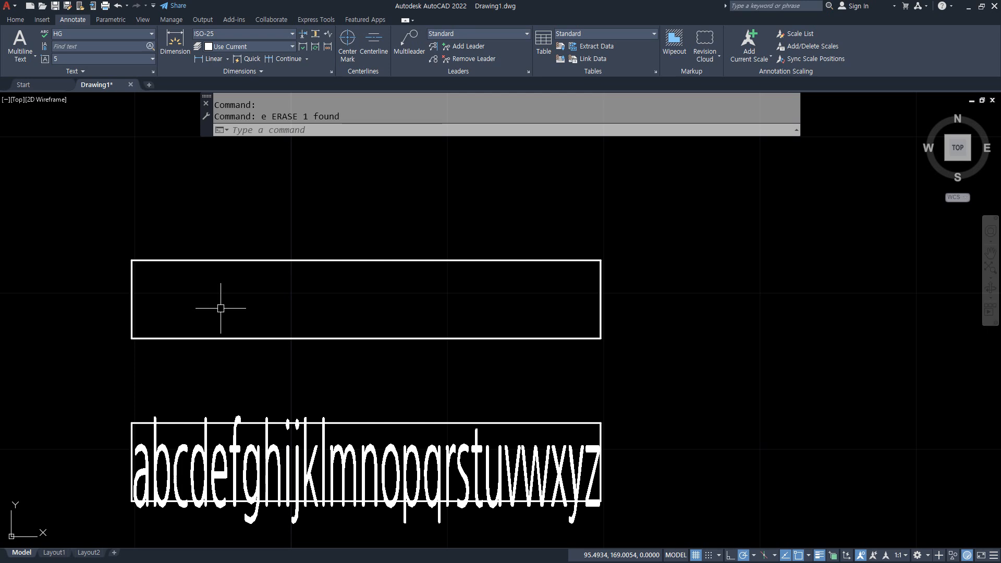
# Step: Draw a diagonal line from the upper rectangle's upper-left corner to its lower-right corner
pyautogui.write('l')
pyautogui.press('Return')
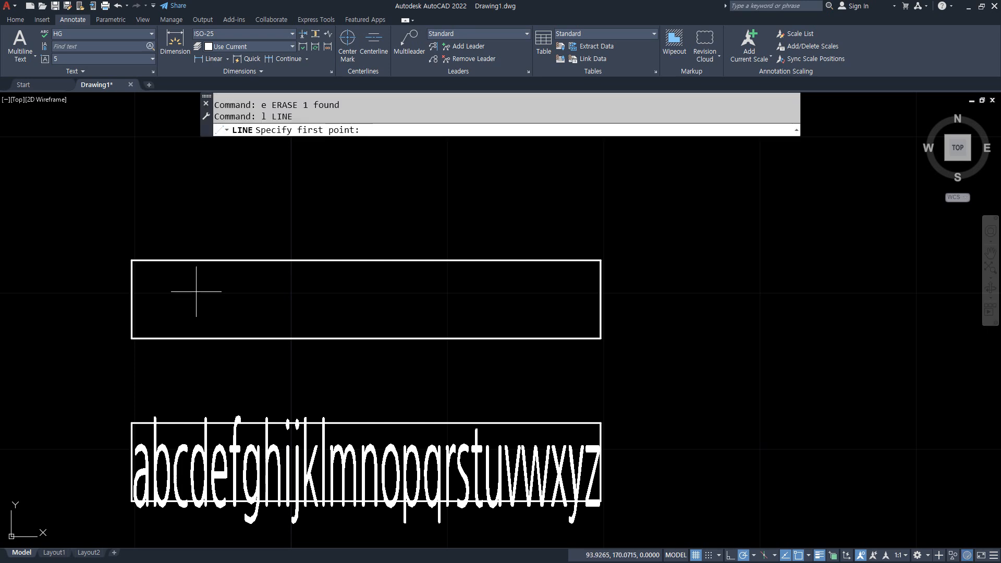
pyautogui.click(133, 261)
pyautogui.click(564, 335)
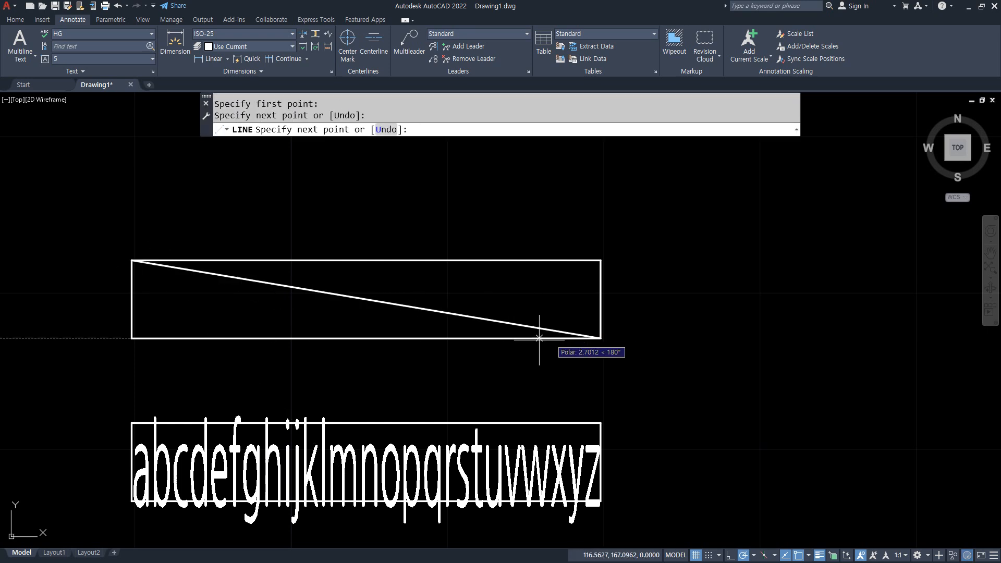
# Step: Finish the upper rectangle's diagonal line and delete the alphabet text from the lower rectangle
pyautogui.press('Return')
pyautogui.moveTo(465, 367); pyautogui.dragTo(472, 286, button='middle')
pyautogui.click(424, 388)
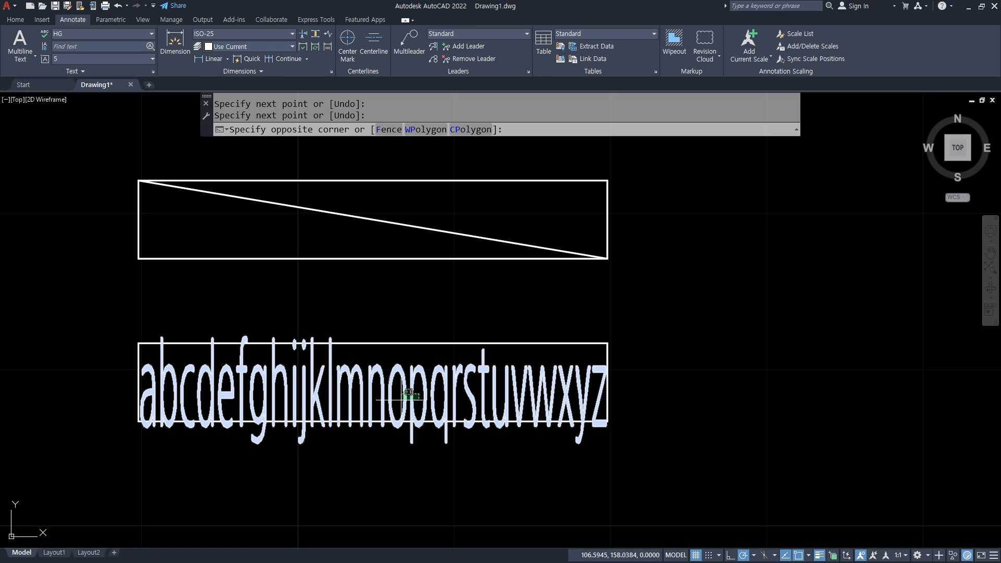
pyautogui.write('e')
pyautogui.press('Return')
pyautogui.write('l')
pyautogui.press('Return')
pyautogui.press('Escape')
pyautogui.press('Escape')
pyautogui.click(276, 382)
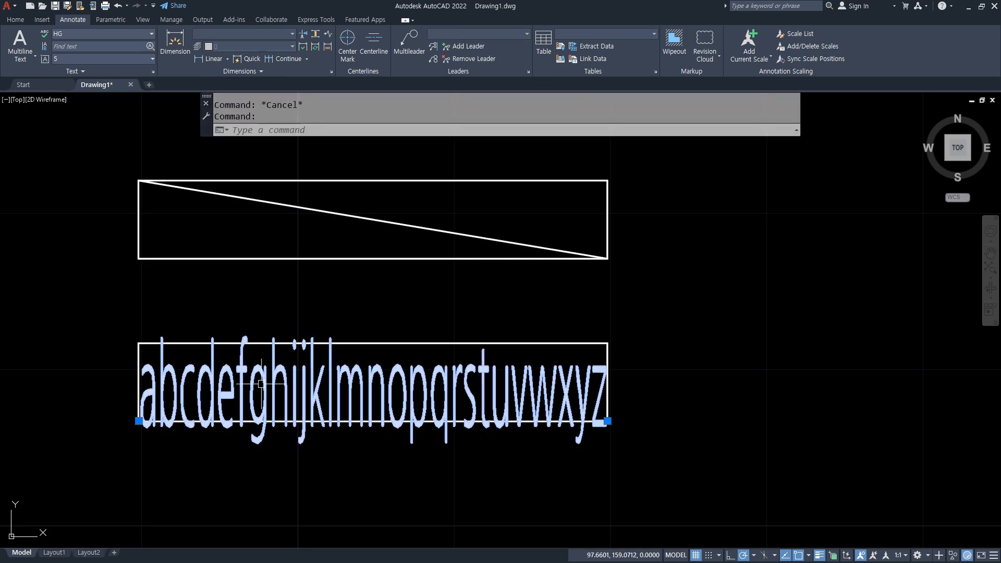
pyautogui.press('Delete')
# Step: Draw a diagonal line across the lower rectangle from its upper-left corner to its lower-right corner
pyautogui.write('l')
pyautogui.press('Return')
pyautogui.click(139, 344)
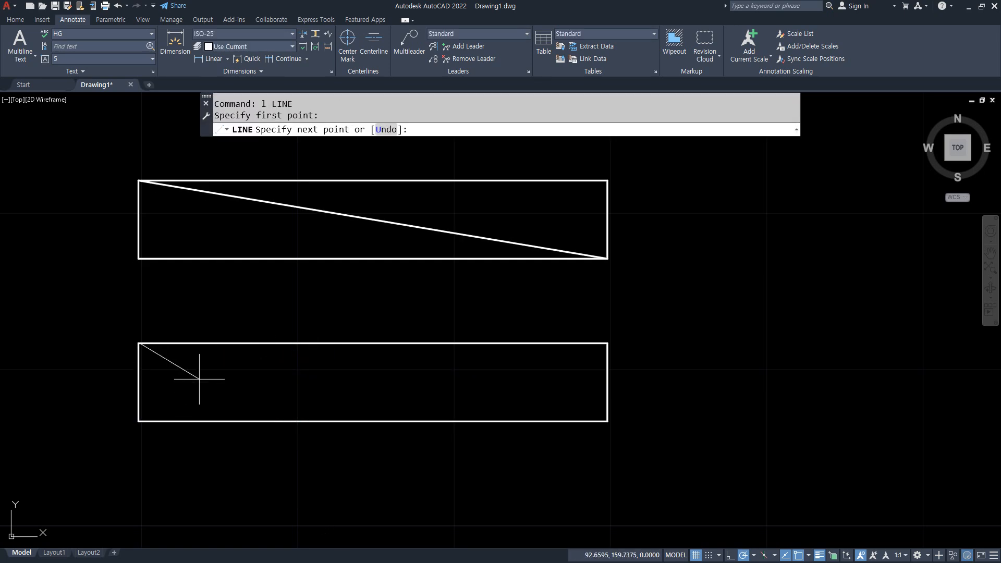
pyautogui.click(607, 421)
pyautogui.press('Return')
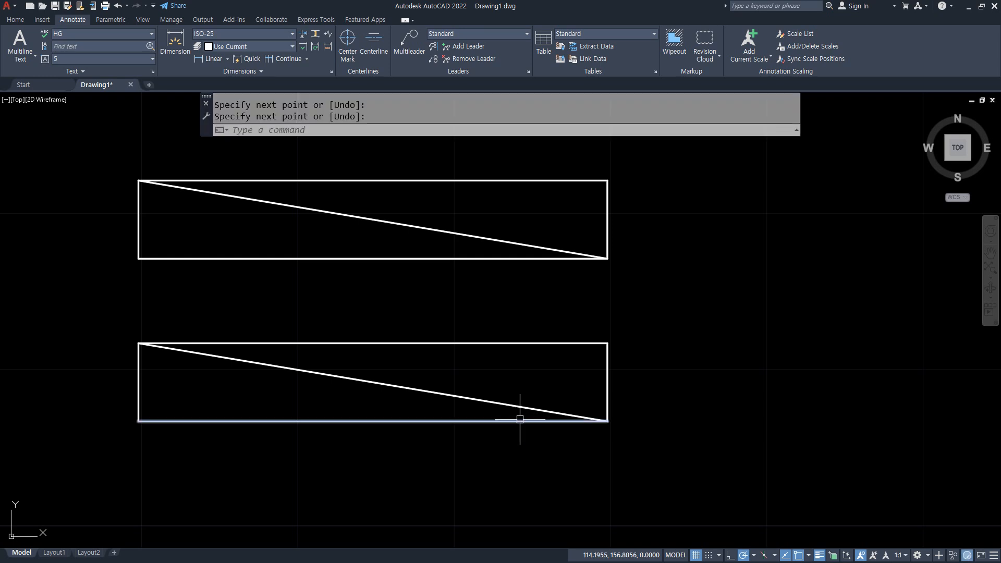
# Step: Add the single-line text "abcd" with Center justification at the midpoint of the upper diagonal, height 5 and rotation 0
pyautogui.write('dt')
pyautogui.press('Return')
pyautogui.click(500, 130)
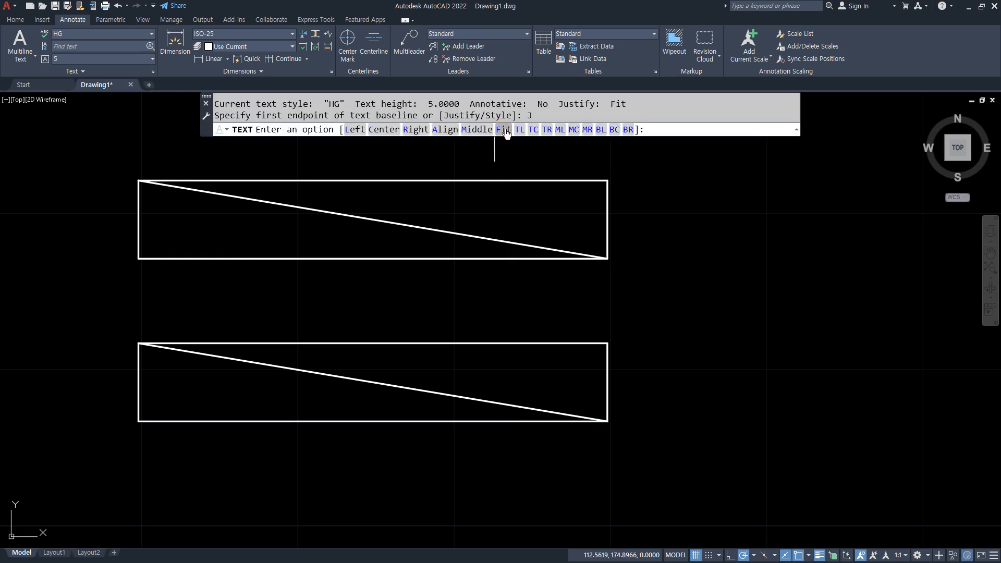
pyautogui.click(385, 130)
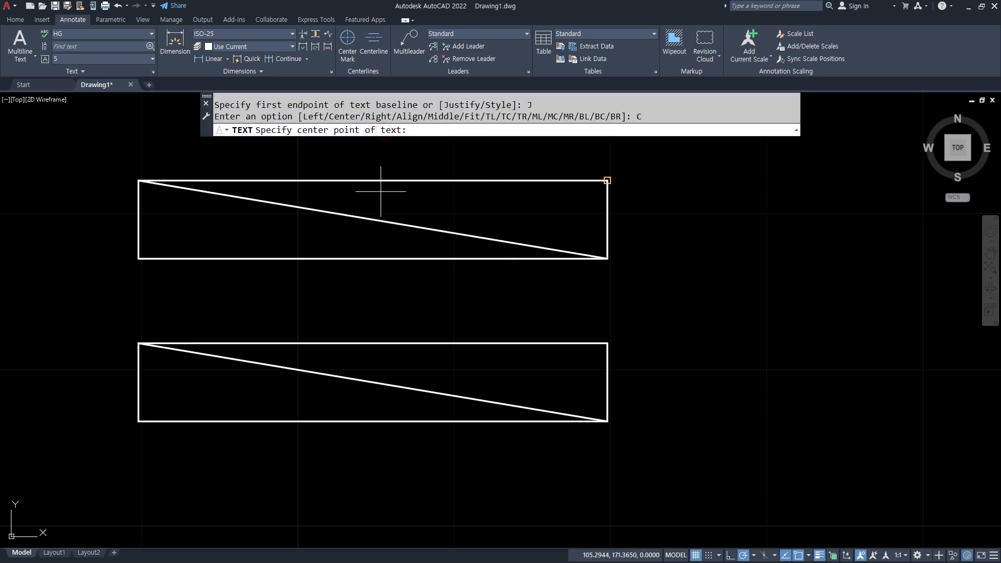
pyautogui.write('mid')
pyautogui.press('Return')
pyautogui.click(375, 221)
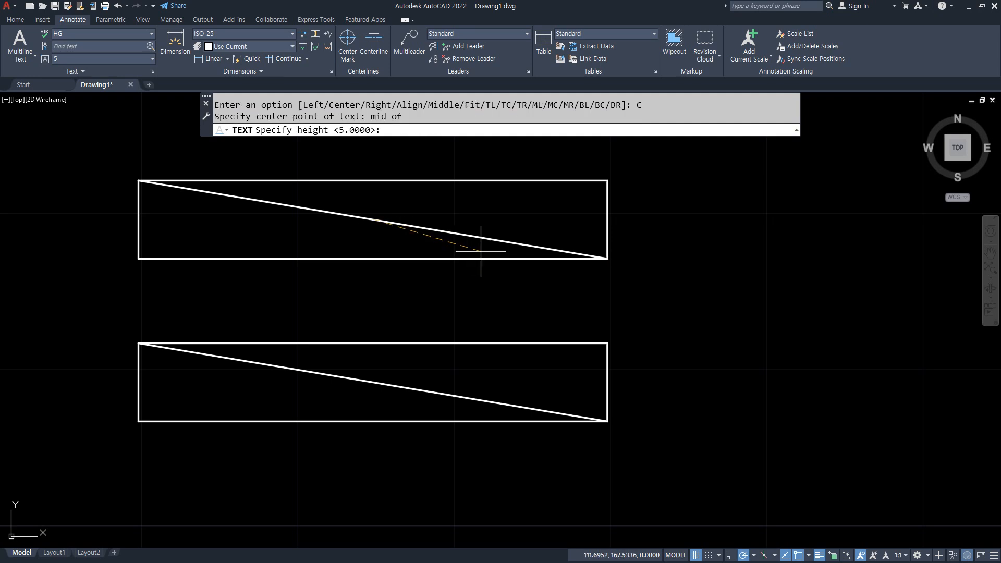
pyautogui.press('Return')
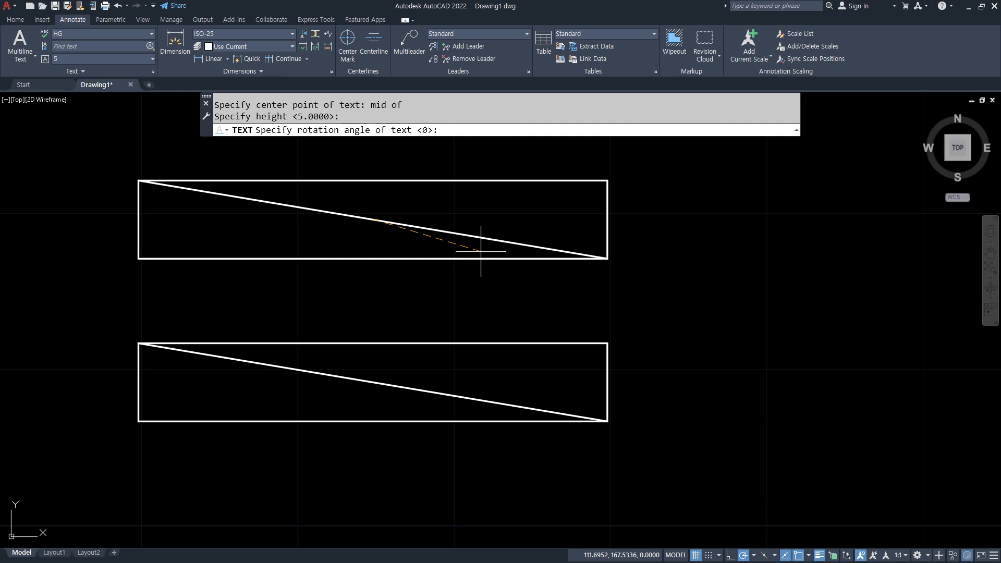
pyautogui.press('Return')
pyautogui.write('abcd')
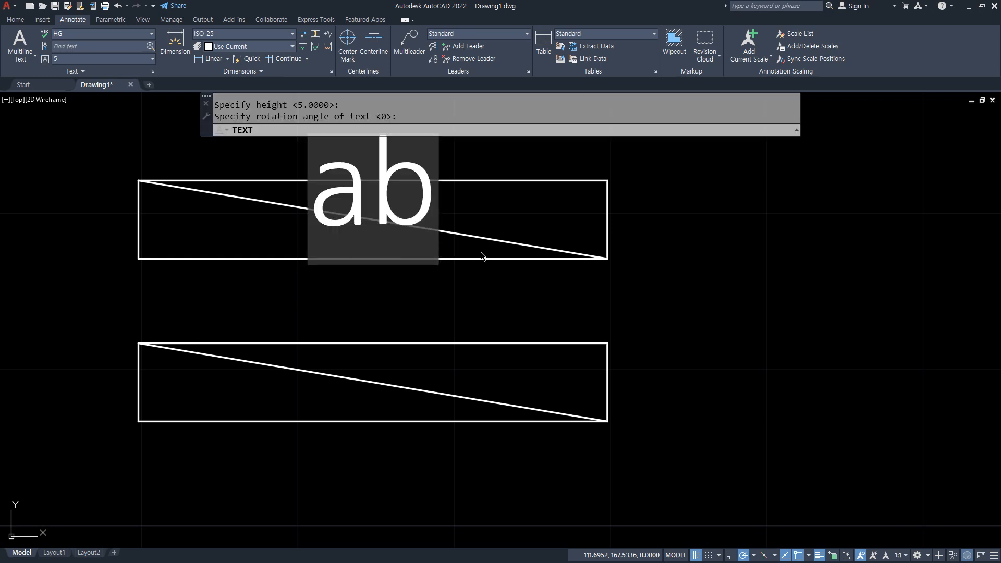
pyautogui.press('Return')
pyautogui.press('Return')
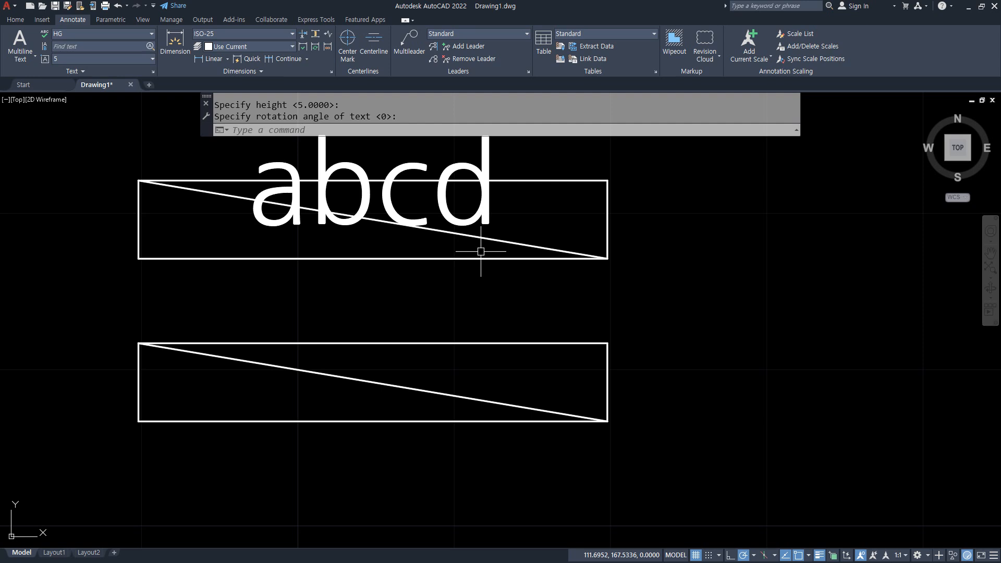
# Step: Add the single-line text "abde" with Middle justification at the midpoint of the lower diagonal, height 5 and rotation 0
pyautogui.press('Return')
pyautogui.click(459, 129)
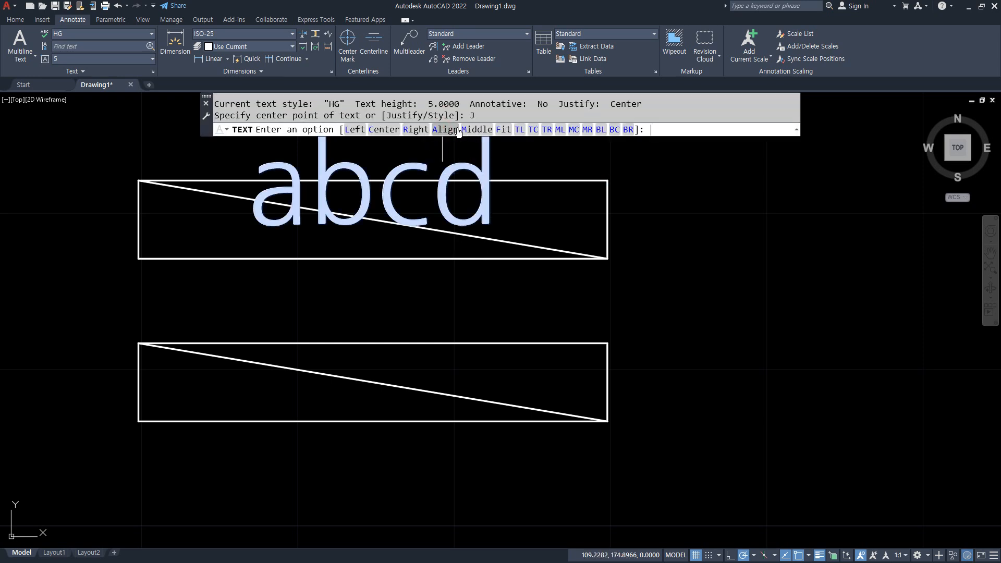
pyautogui.click(477, 130)
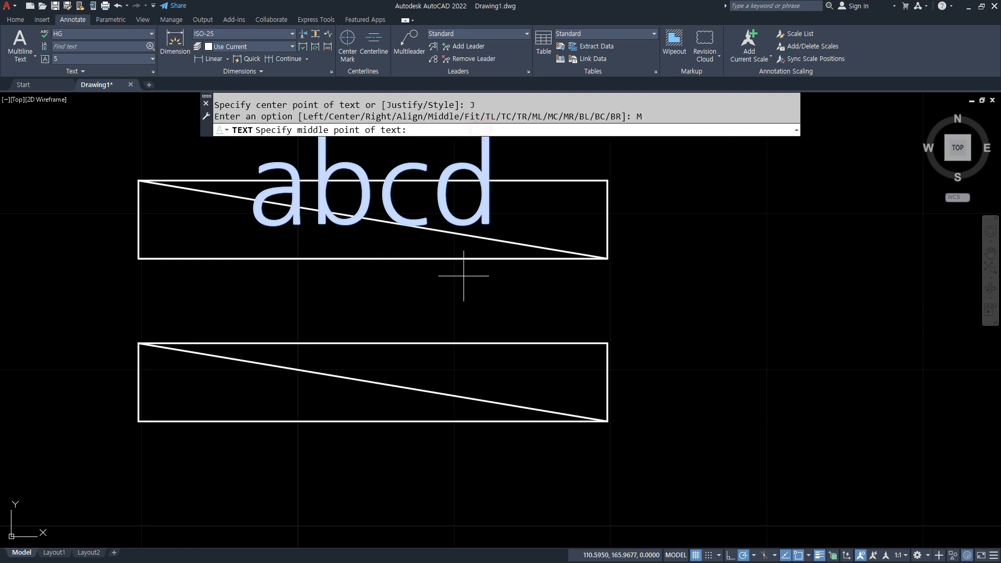
pyautogui.write('mid')
pyautogui.press('Return')
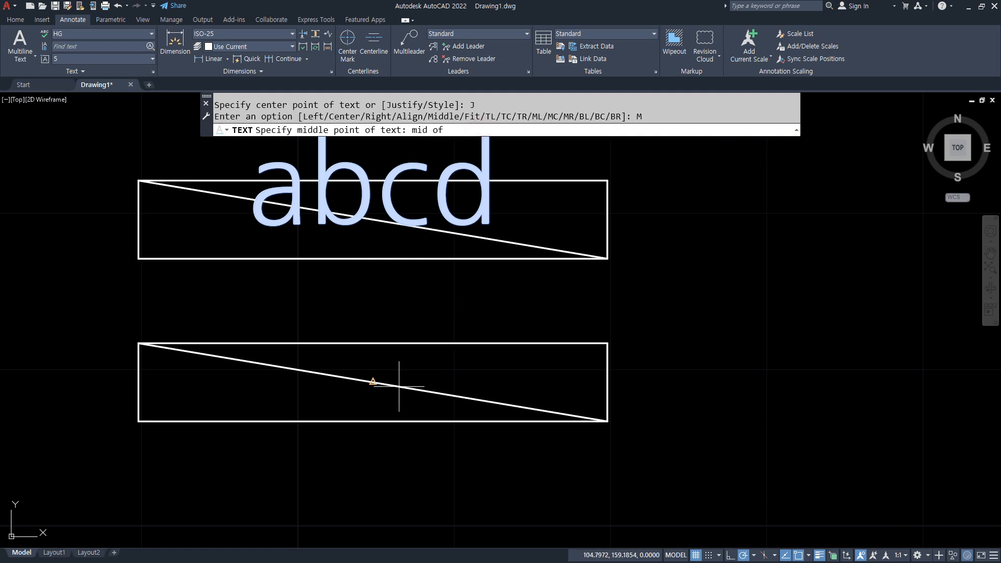
pyautogui.click(399, 384)
pyautogui.press('Return')
pyautogui.press('Return')
pyautogui.write('abde')
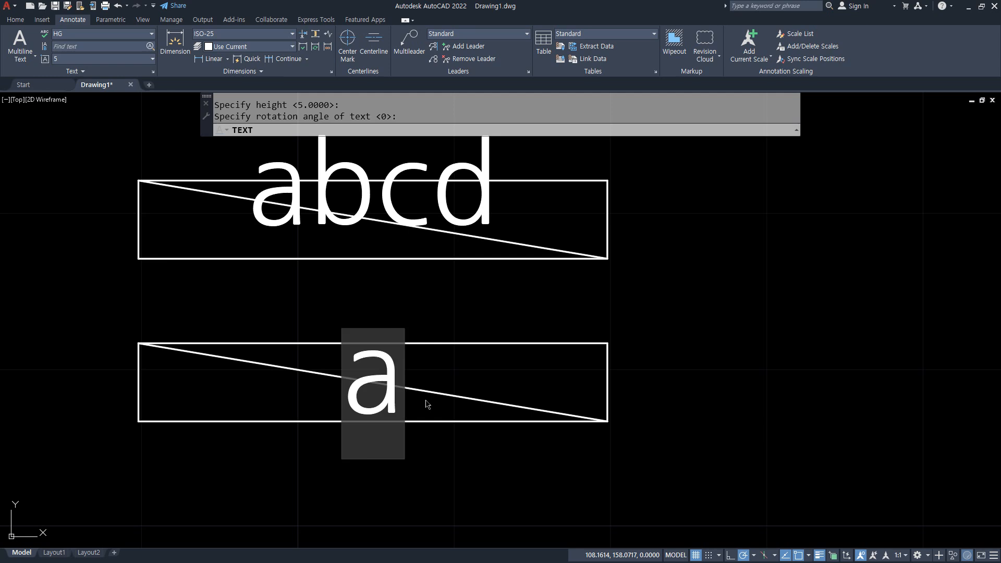
pyautogui.press('Return')
pyautogui.press('Return')
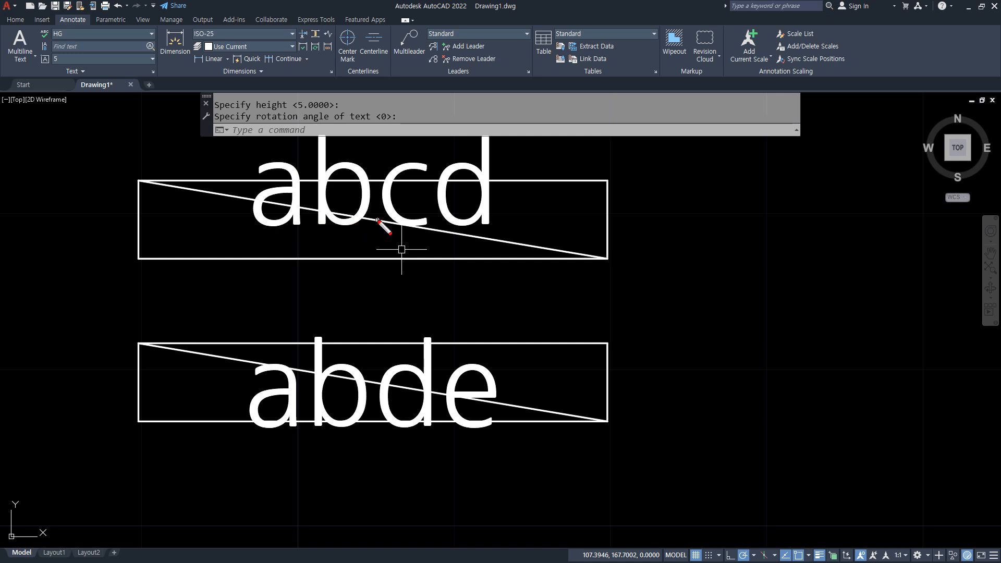
pyautogui.moveTo(260, 224); pyautogui.dragTo(488, 225)
pyautogui.moveTo(383, 219); pyautogui.dragTo(384, 231)
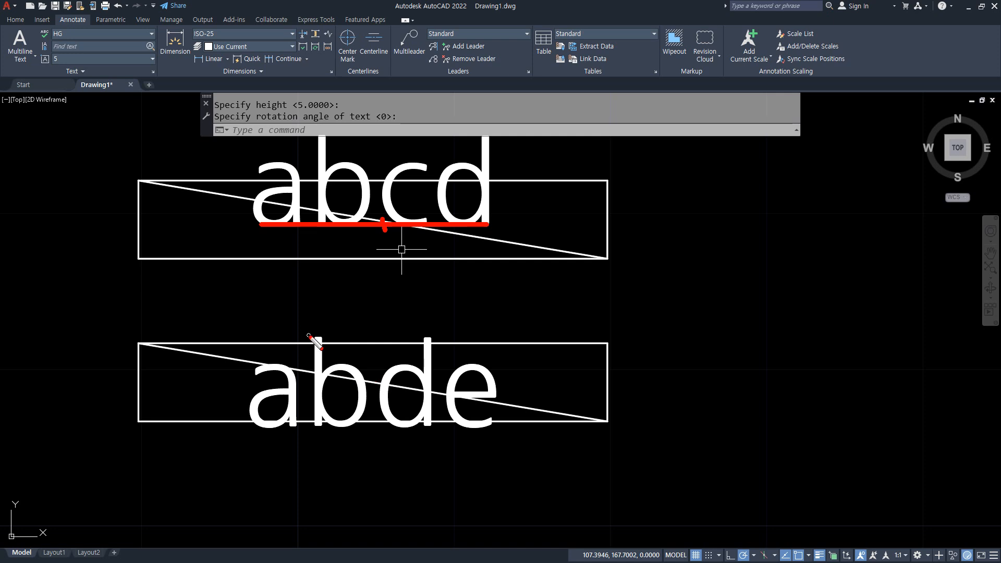
pyautogui.moveTo(305, 337); pyautogui.dragTo(471, 337)
pyautogui.moveTo(489, 427); pyautogui.dragTo(264, 427)
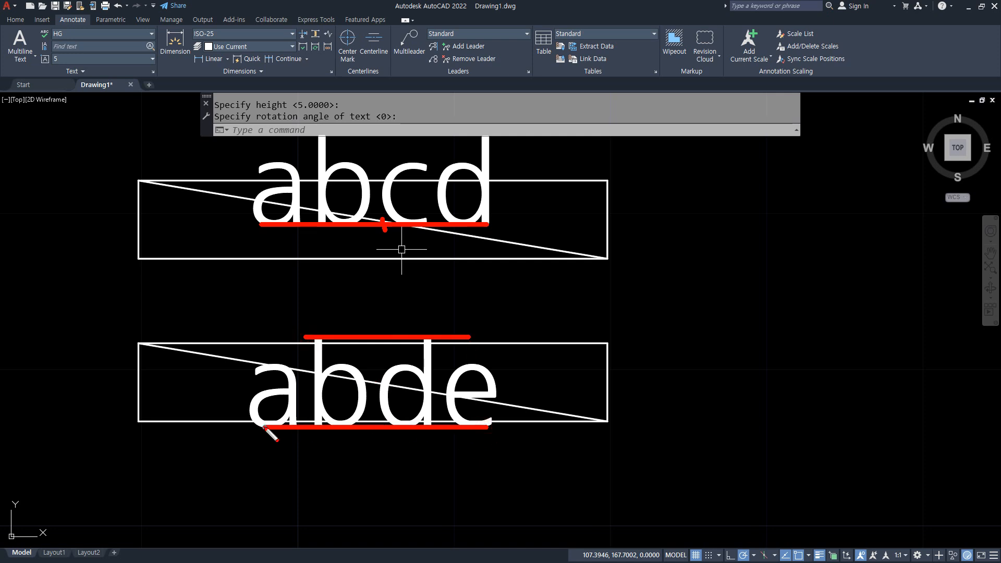
pyautogui.moveTo(370, 391); pyautogui.dragTo(374, 386)
pyautogui.press('Escape')
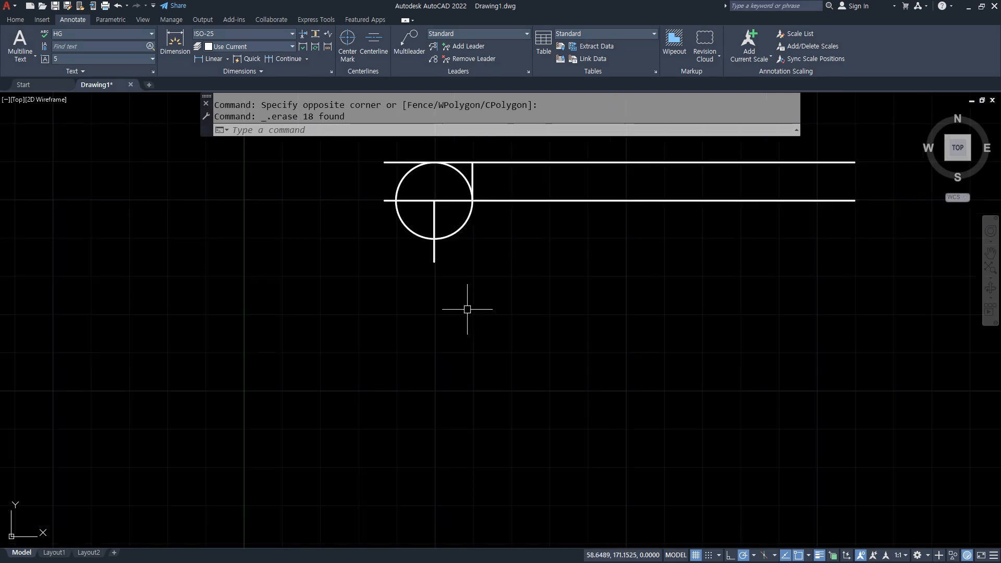
pyautogui.write('dt')
pyautogui.press('Return')
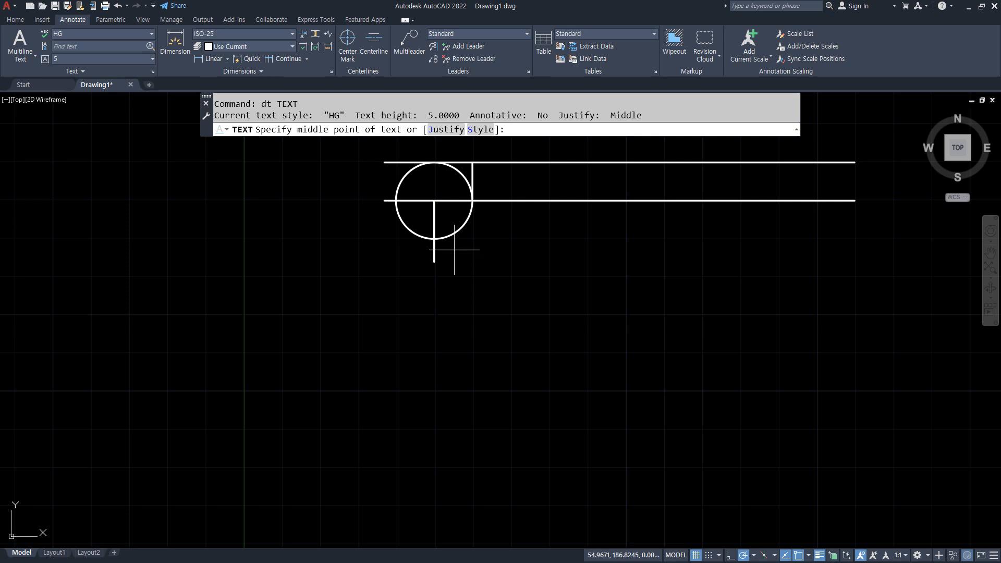
pyautogui.click(452, 130)
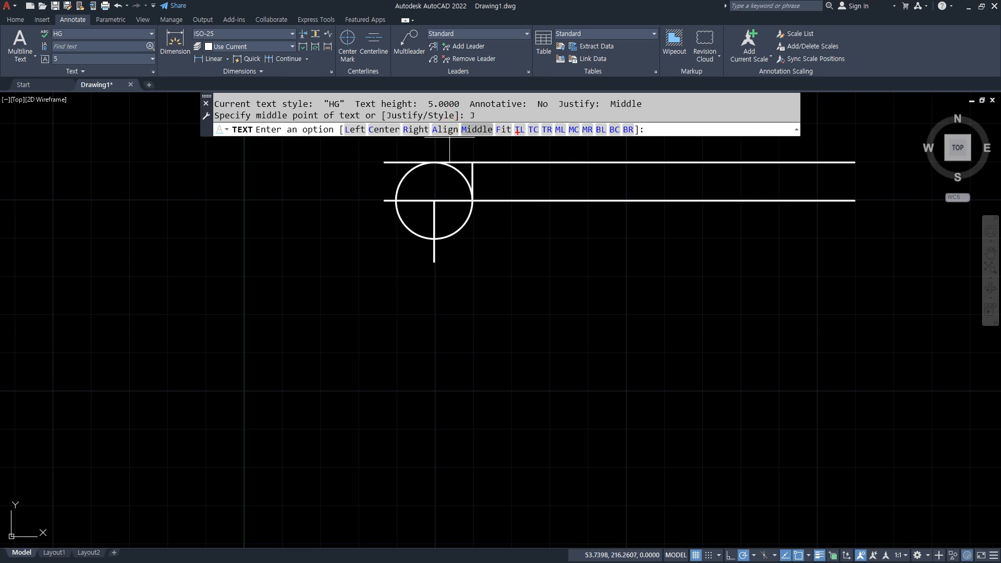
pyautogui.press('Escape')
pyautogui.press('Return')
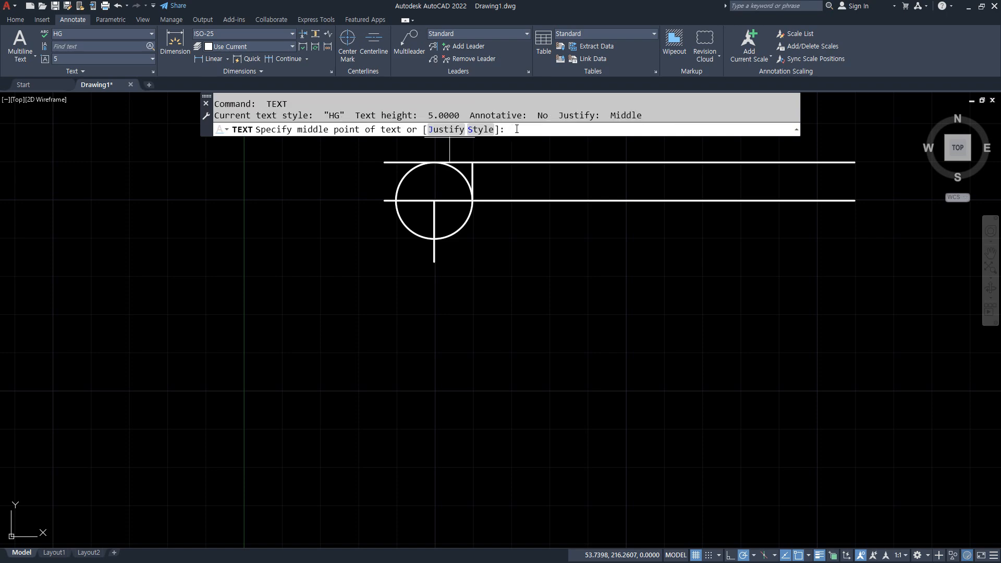
pyautogui.click(437, 131)
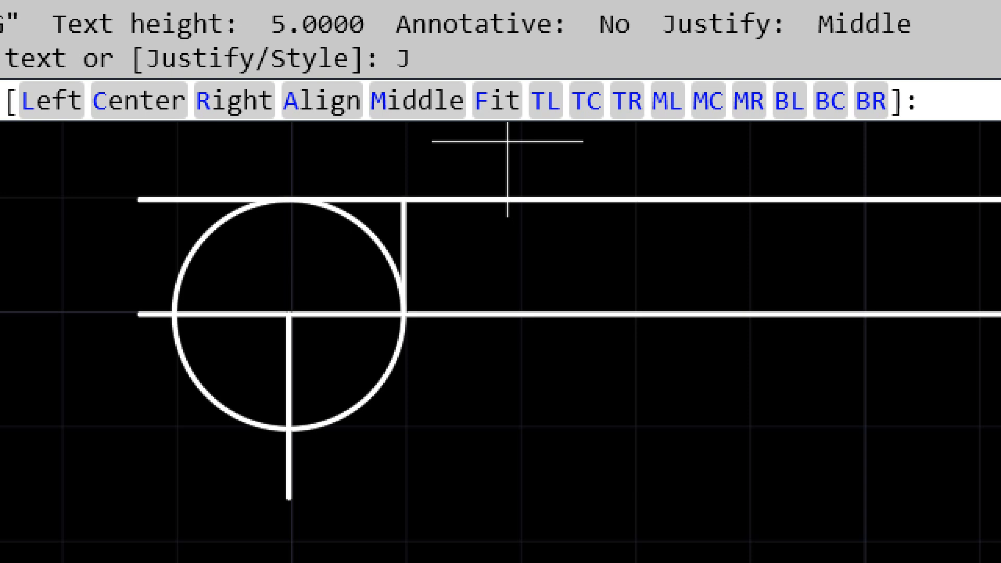
pyautogui.moveTo(653, 293); pyautogui.dragTo(493, 298, button='middle')
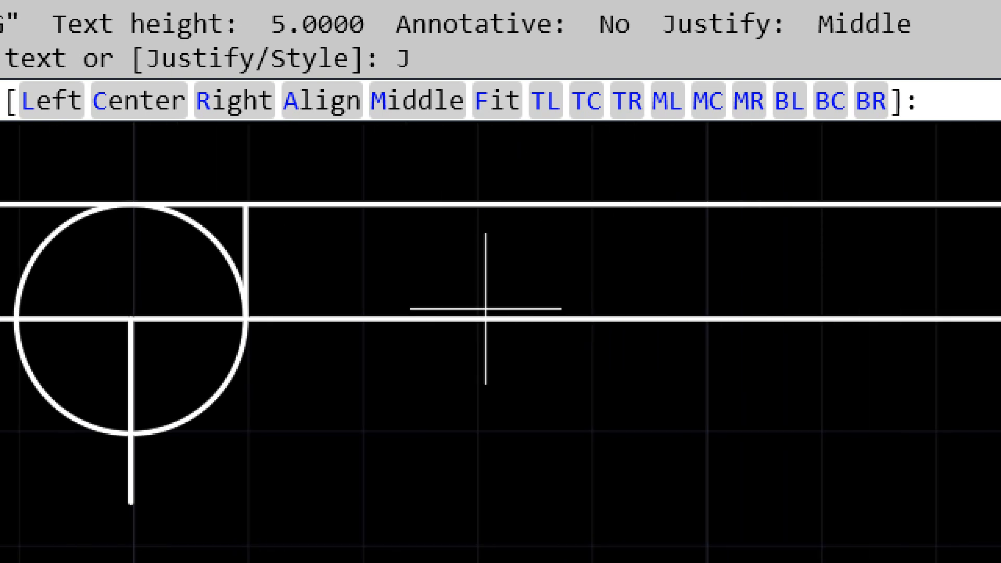
pyautogui.hotkey('ctrl', 'z')
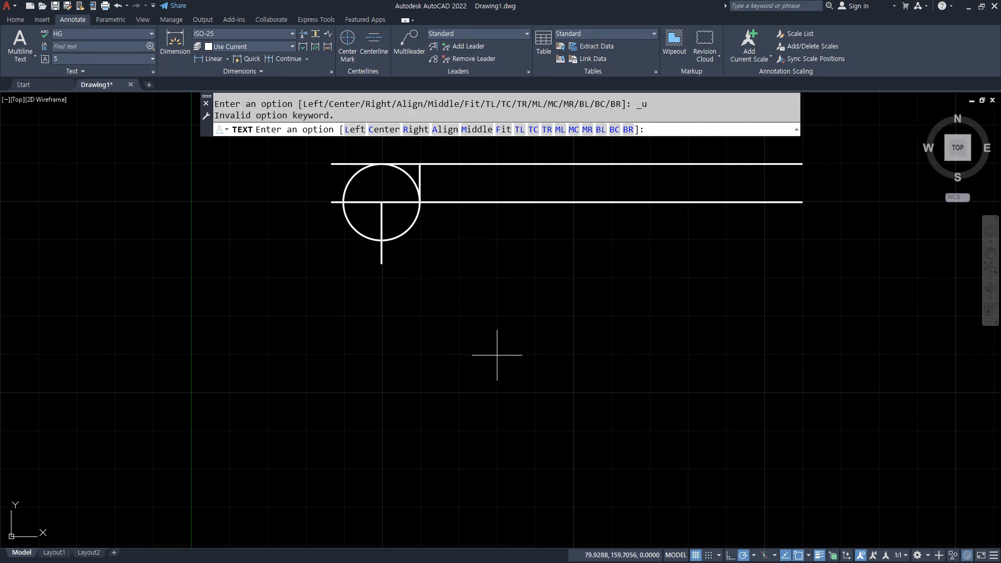
pyautogui.press('Escape')
pyautogui.press('Escape')
# Step: Undo the last erase to restore the sample texts and the two rectangles
pyautogui.hotkey('ctrl', 'z')
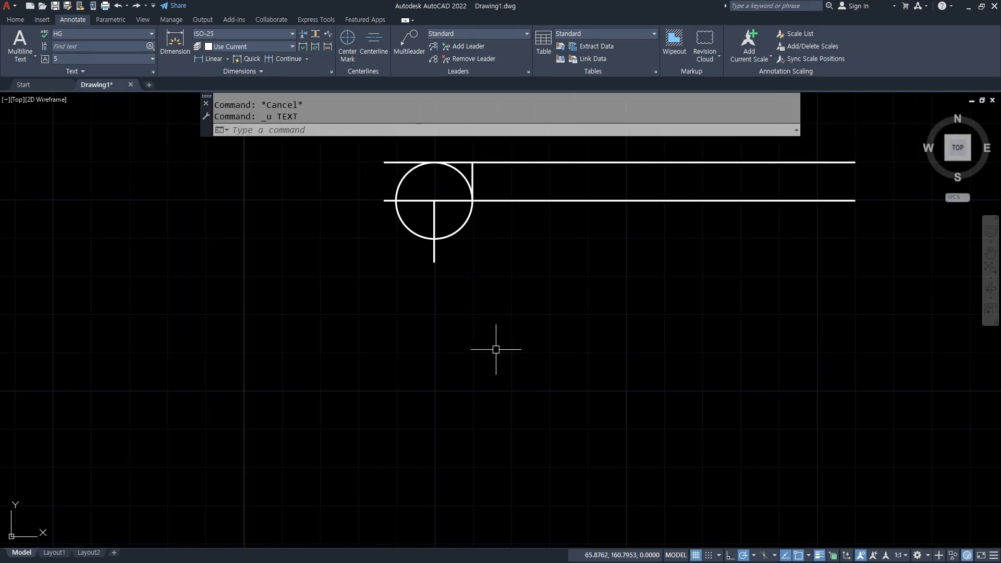
pyautogui.hotkey('ctrl', 'z')
pyautogui.hotkey('ctrl', 'z')
pyautogui.scroll(4, 240, 290)
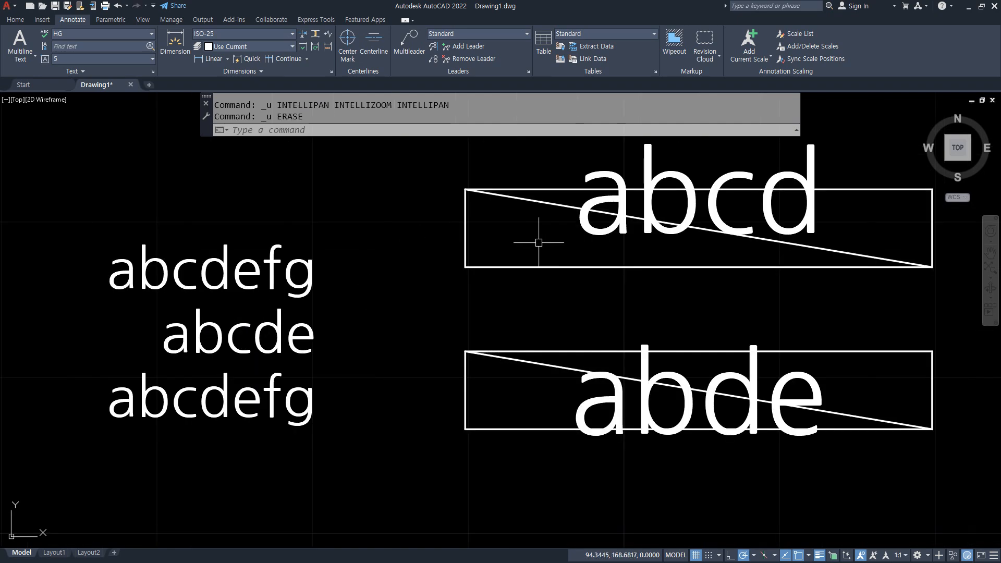
# Step: Erase the upper rectangle and its diagonal line, keeping only the "abcd" text there
pyautogui.click(906, 344)
pyautogui.click(840, 244)
pyautogui.write('e')
pyautogui.press('space')
pyautogui.scroll(2, 754, 205)
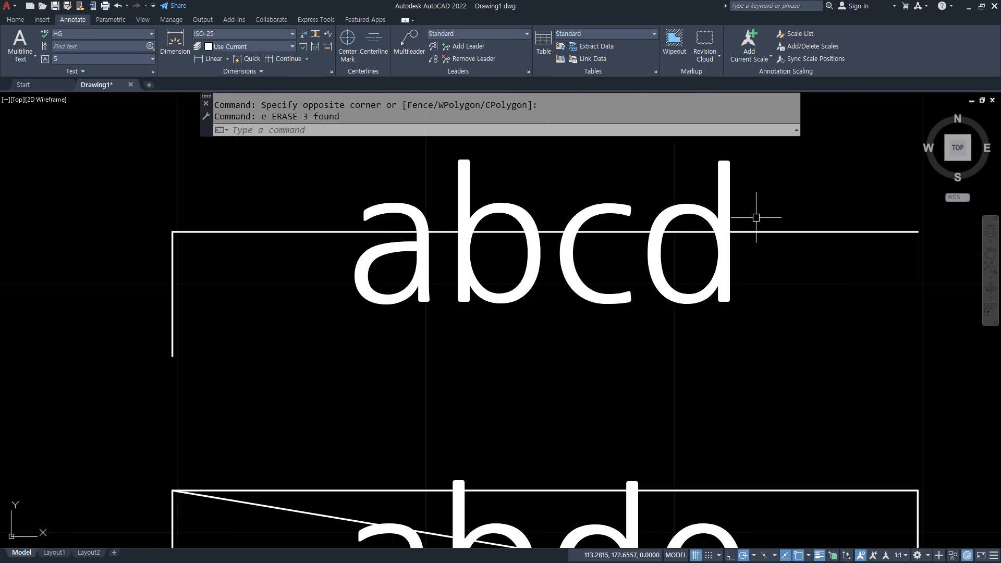
pyautogui.click(796, 246)
pyautogui.click(782, 212)
pyautogui.click(264, 197)
pyautogui.click(134, 250)
pyautogui.write('e')
pyautogui.press('space')
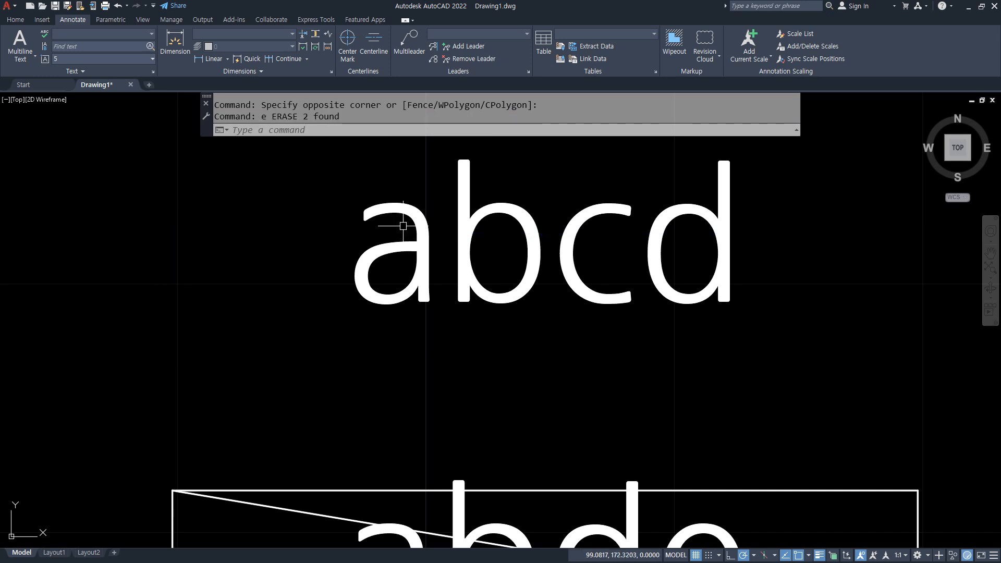
pyautogui.moveTo(435, 195)
pyautogui.mouseDown(button='middle')
pyautogui.moveTo(375, 232)
pyautogui.moveTo(372, 263)
pyautogui.mouseUp(button='middle')
pyautogui.moveTo(666, 233); pyautogui.dragTo(295, 229)
pyautogui.moveTo(292, 361); pyautogui.dragTo(285, 225)
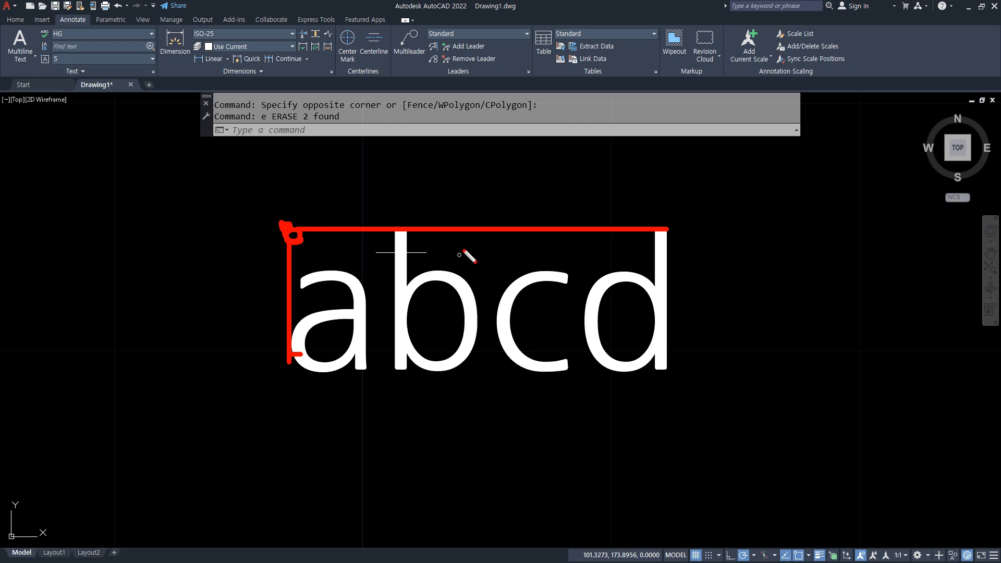
pyautogui.moveTo(495, 235); pyautogui.dragTo(481, 228)
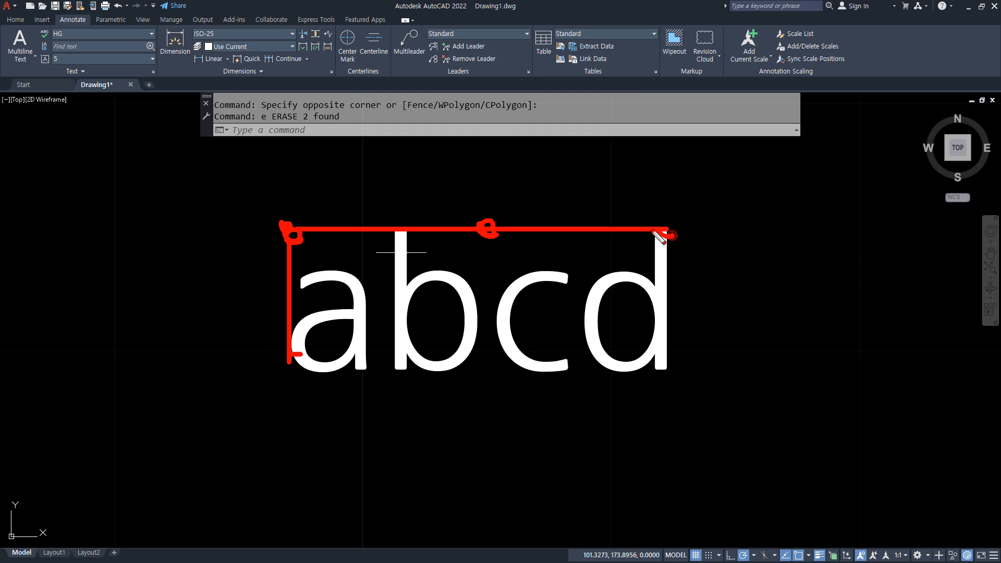
pyautogui.moveTo(655, 233); pyautogui.dragTo(665, 228)
pyautogui.moveTo(288, 307); pyautogui.dragTo(700, 307)
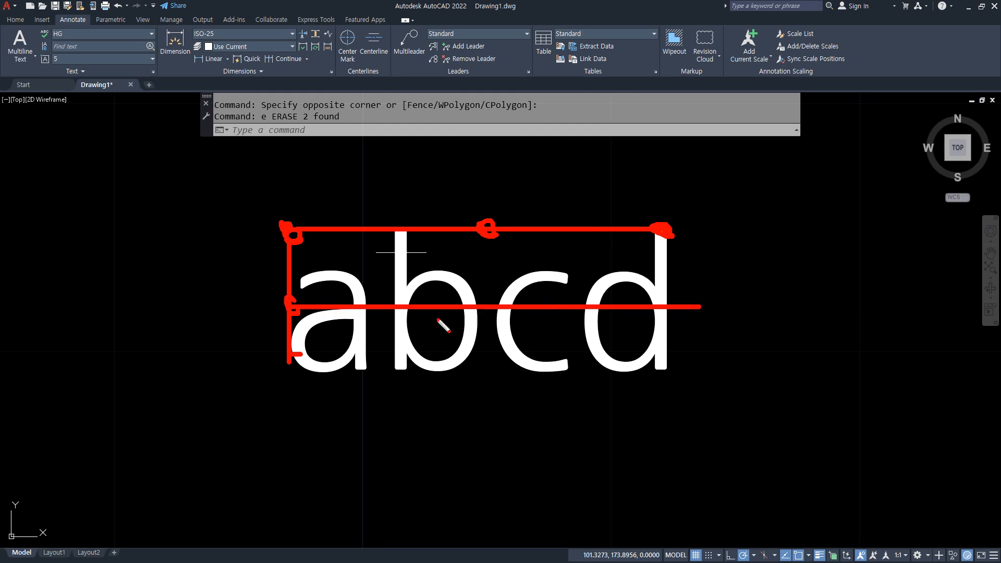
pyautogui.moveTo(492, 313); pyautogui.dragTo(479, 309)
pyautogui.moveTo(668, 308); pyautogui.dragTo(670, 307)
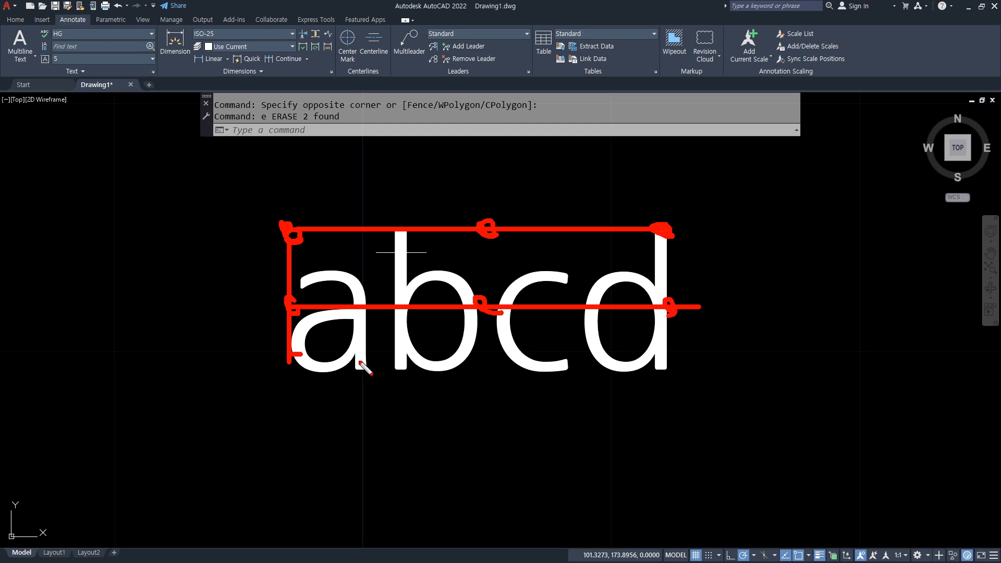
pyautogui.moveTo(291, 367); pyautogui.dragTo(674, 367)
pyautogui.moveTo(290, 370); pyautogui.dragTo(296, 365)
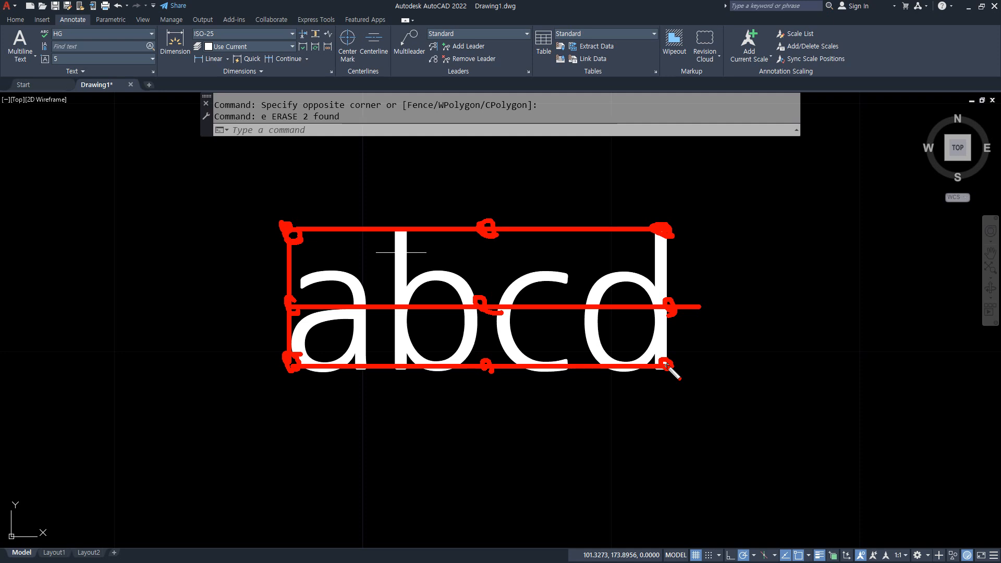
pyautogui.press('Escape')
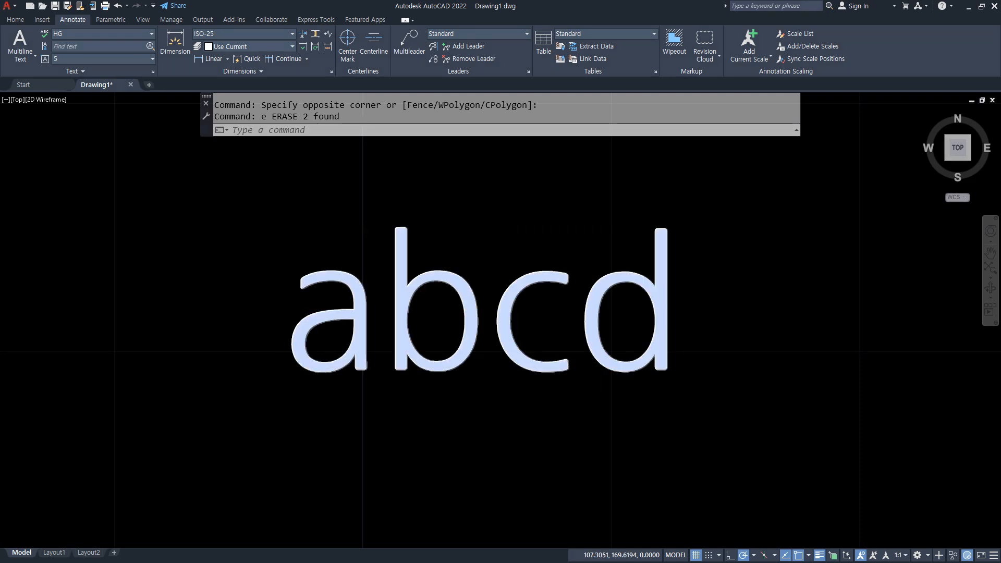
pyautogui.scroll(-2, 540, 351)
pyautogui.moveTo(688, 347); pyautogui.dragTo(458, 293, button='middle')
pyautogui.moveTo(540, 357); pyautogui.dragTo(482, 353, button='middle')
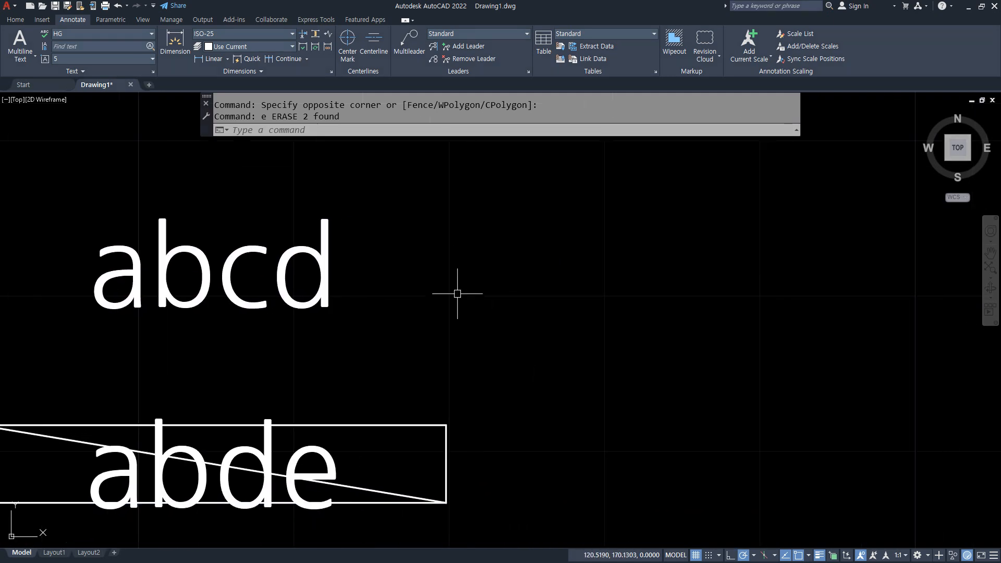
# Step: Add the single-line text "abcdefg" with top-left (TL) justification in the empty area beside "abcd", height 5 and rotation 0
pyautogui.hotkey('ctrl', '2')
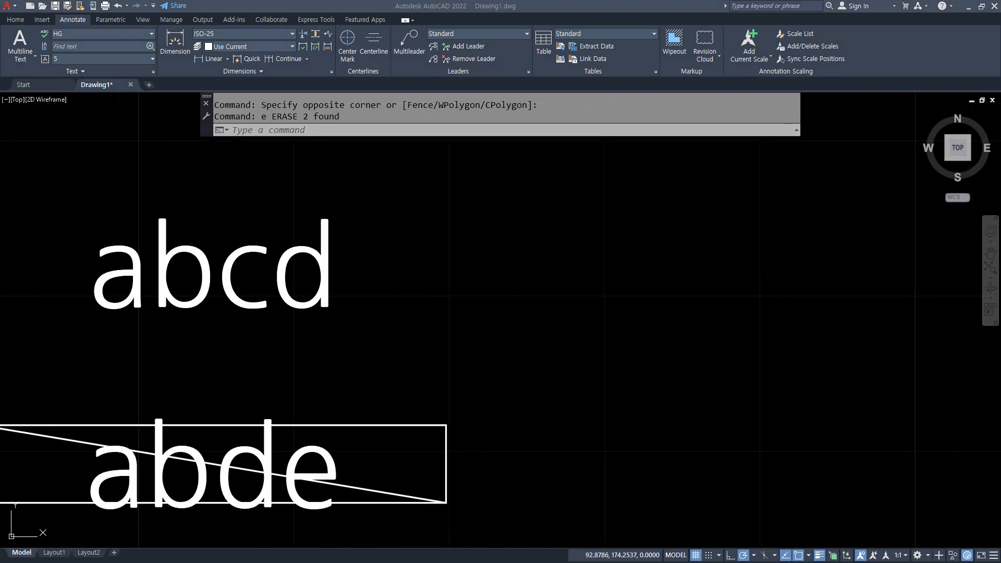
pyautogui.press('Escape')
pyautogui.write('DT')
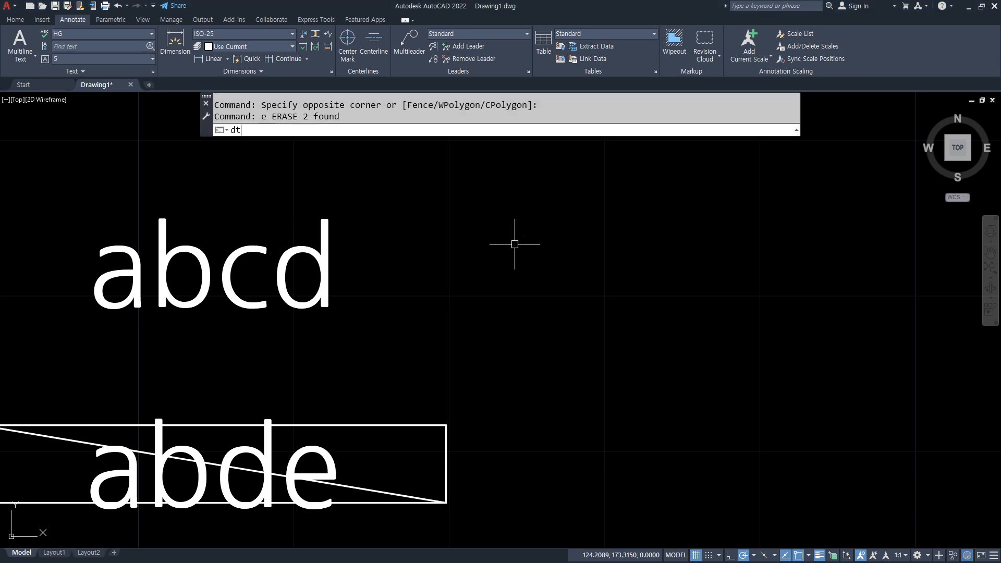
pyautogui.write('t')
pyautogui.press('BackSpace')
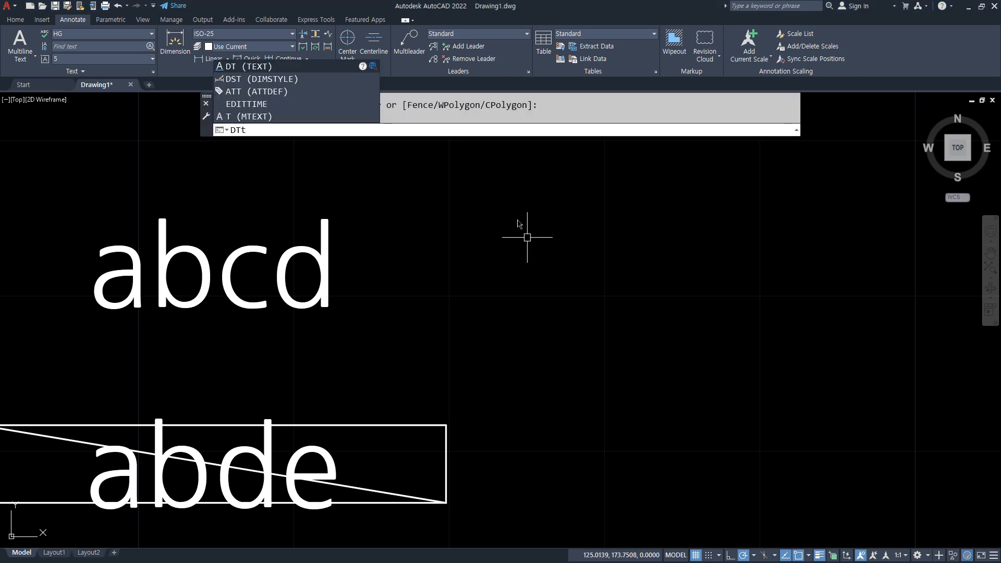
pyautogui.press('Return')
pyautogui.click(451, 128)
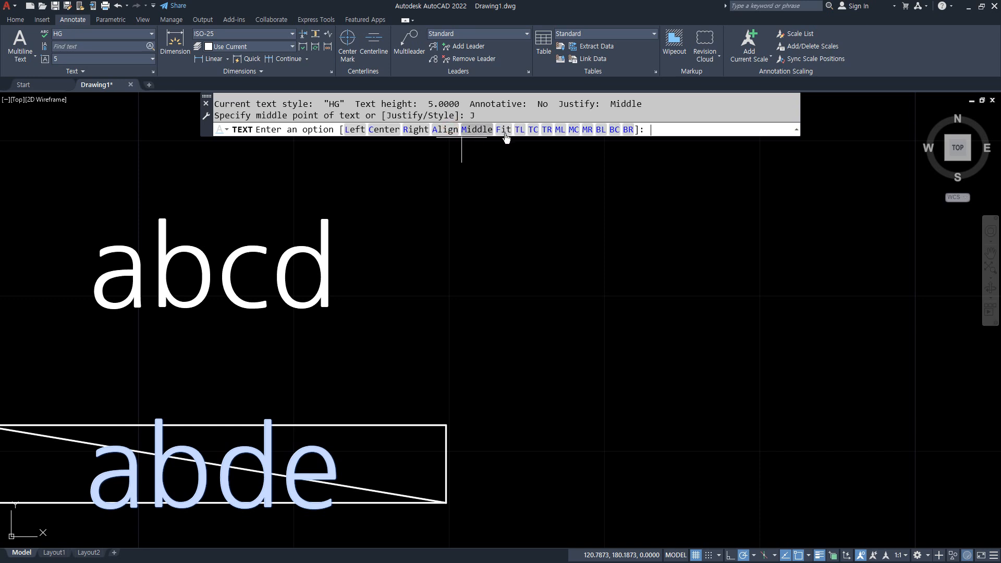
pyautogui.click(522, 130)
pyautogui.click(520, 213)
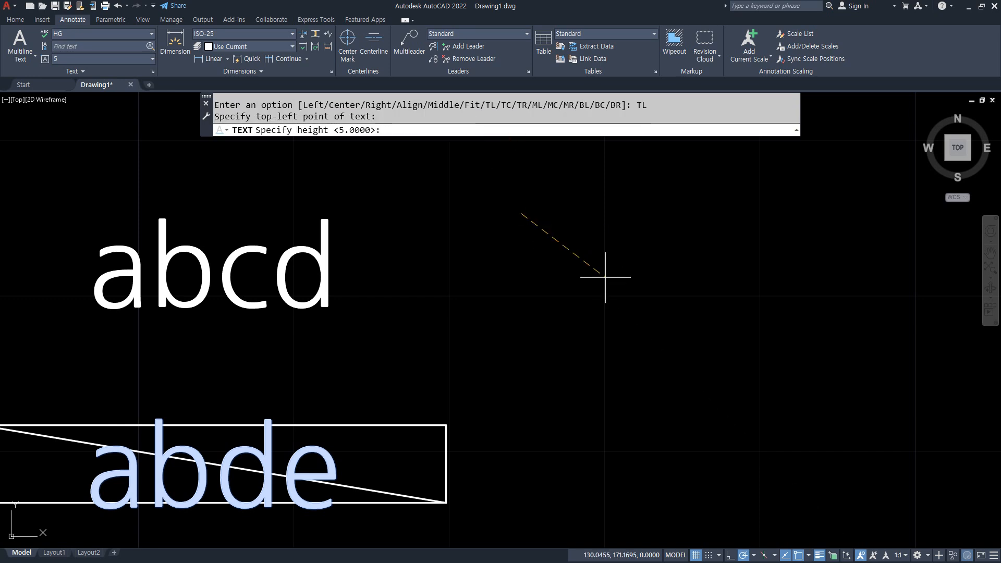
pyautogui.press('Return')
pyautogui.press('Return')
pyautogui.write('abc')
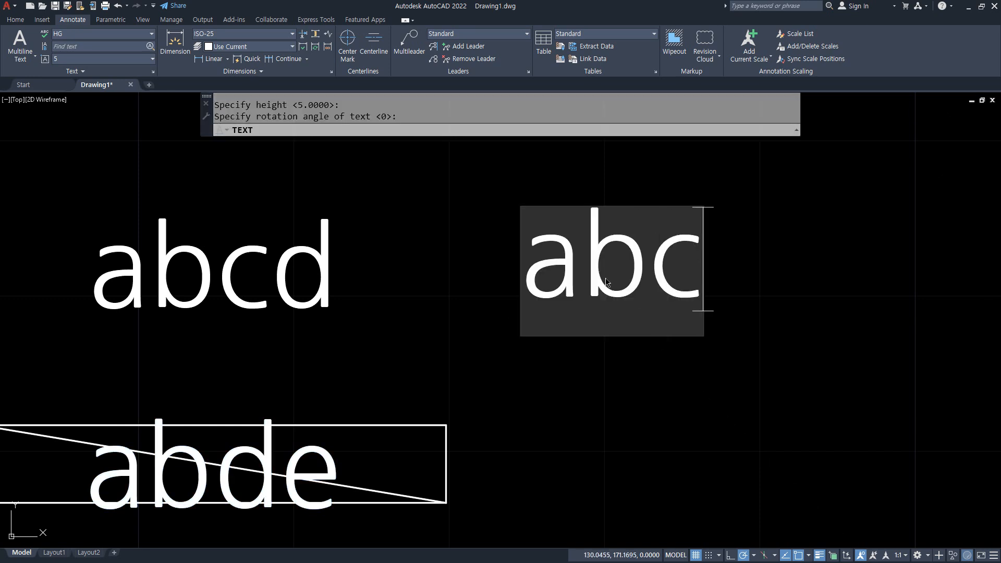
pyautogui.write('defg')
pyautogui.press('Return')
pyautogui.press('Return')
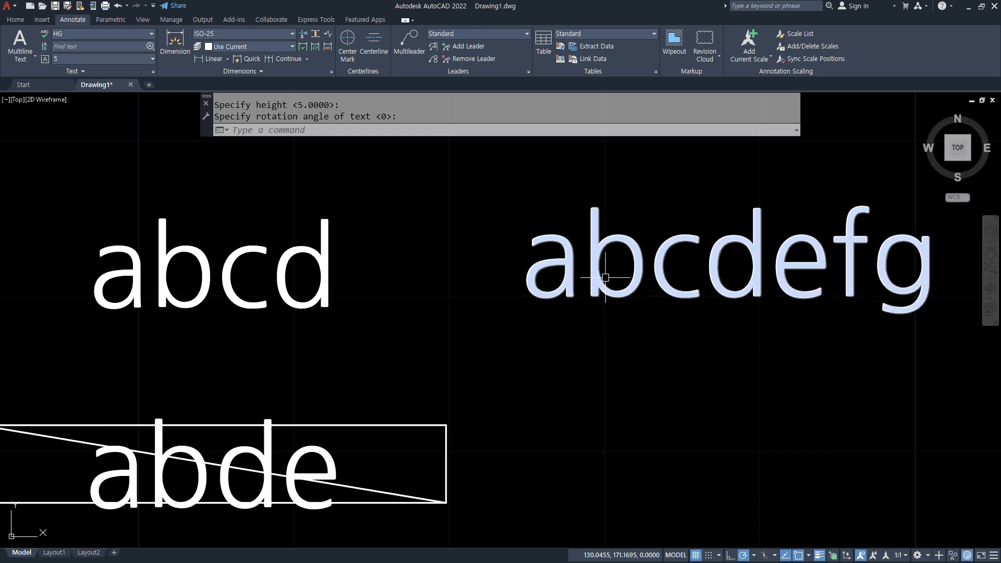
# Step: Add the single-line texts "abcdefg" and "abcd" with top-center (TC) justification beside the TL sample, height 5 and rotation 0
pyautogui.moveTo(605, 277); pyautogui.dragTo(106, 305, button='middle')
pyautogui.press('Return')
pyautogui.click(476, 130)
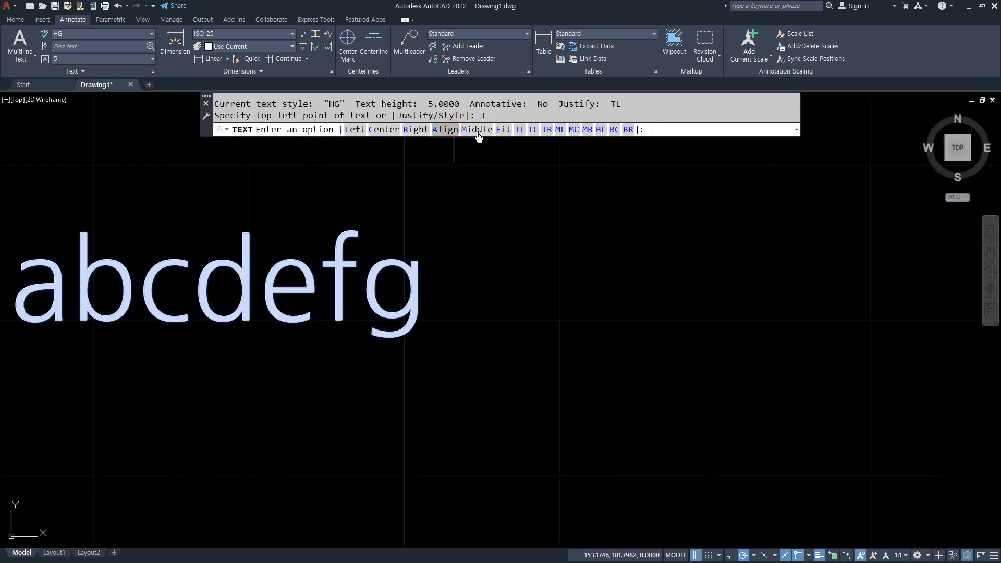
pyautogui.click(533, 131)
pyautogui.moveTo(733, 281); pyautogui.dragTo(524, 282, button='middle')
pyautogui.click(593, 244)
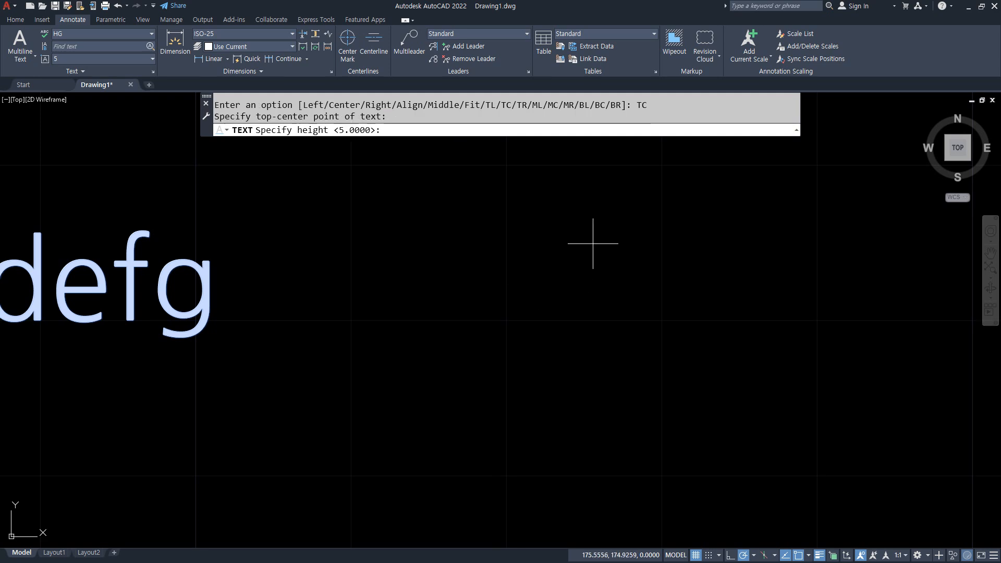
pyautogui.press('Return')
pyautogui.press('Return')
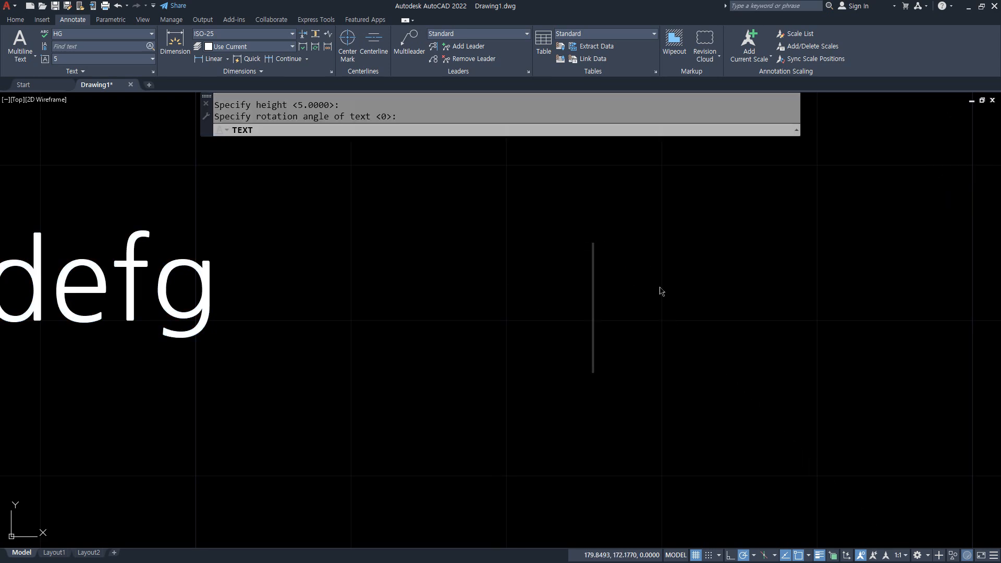
pyautogui.write('abcdefg')
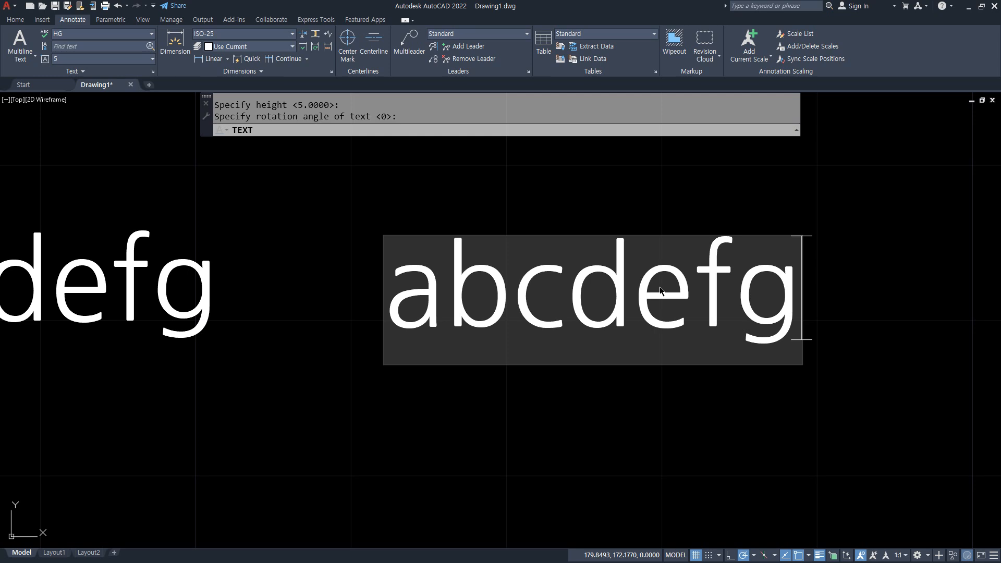
pyautogui.press('Return')
pyautogui.write('abcd')
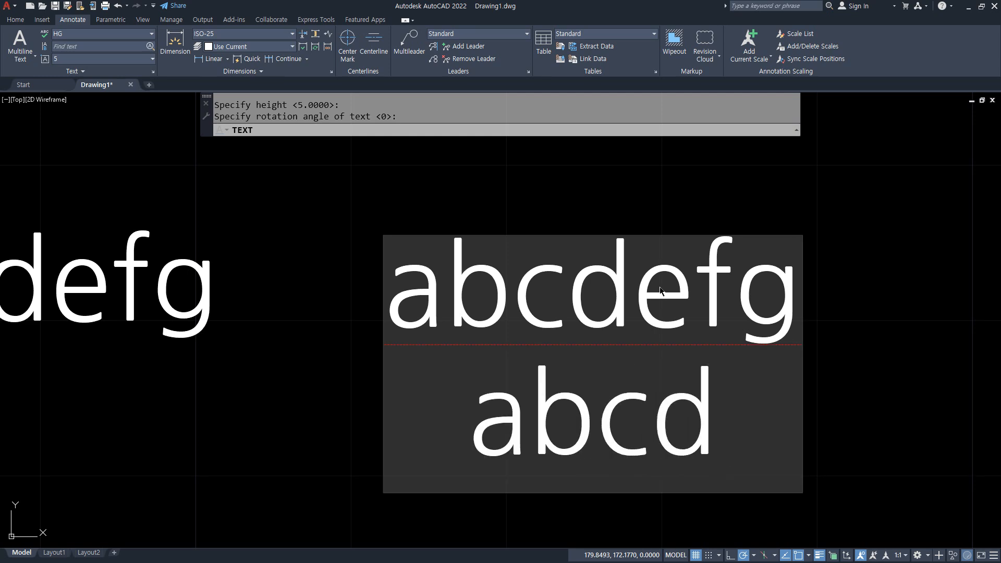
pyautogui.press('Return')
pyautogui.press('Return')
pyautogui.moveTo(781, 236); pyautogui.dragTo(387, 236)
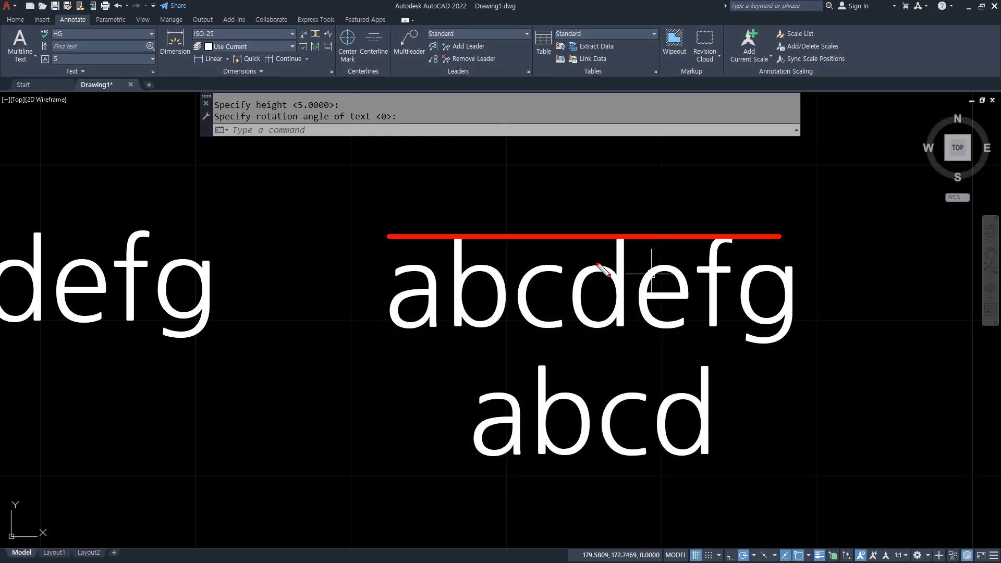
pyautogui.moveTo(572, 237); pyautogui.dragTo(572, 532)
pyautogui.moveTo(569, 231); pyautogui.dragTo(573, 237)
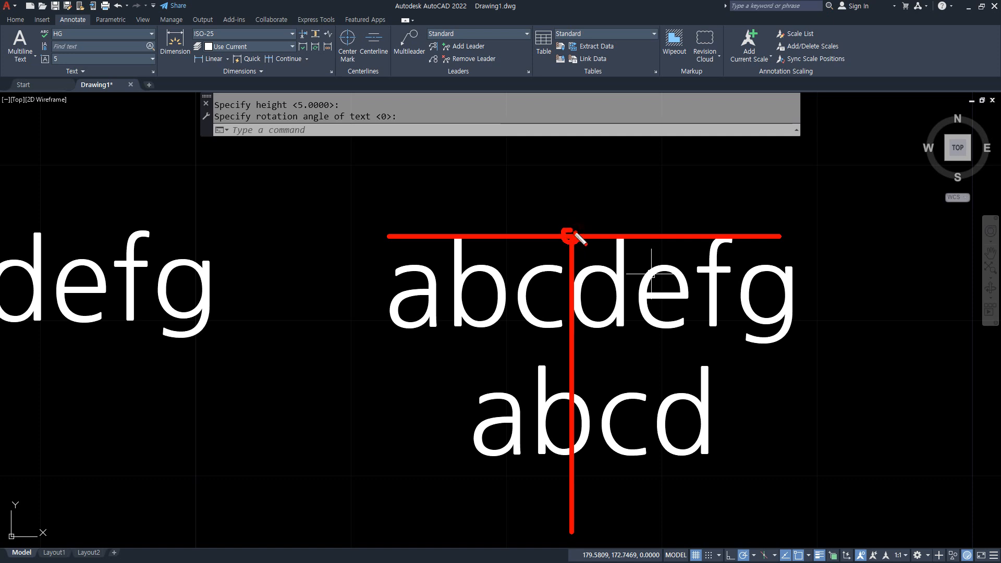
pyautogui.press('Escape')
# Step: Add the single-line text "abce=de" with top-right (TR) justification beside the TC sample, height 5 and rotation 0
pyautogui.scroll(-2, 472, 326)
pyautogui.moveTo(685, 285); pyautogui.dragTo(541, 275, button='middle')
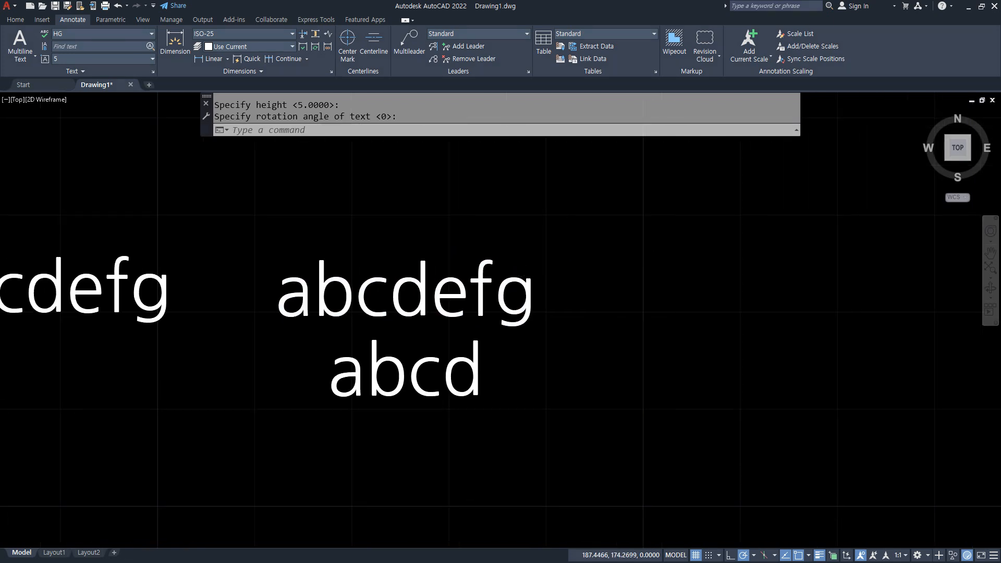
pyautogui.press('space')
pyautogui.click(467, 129)
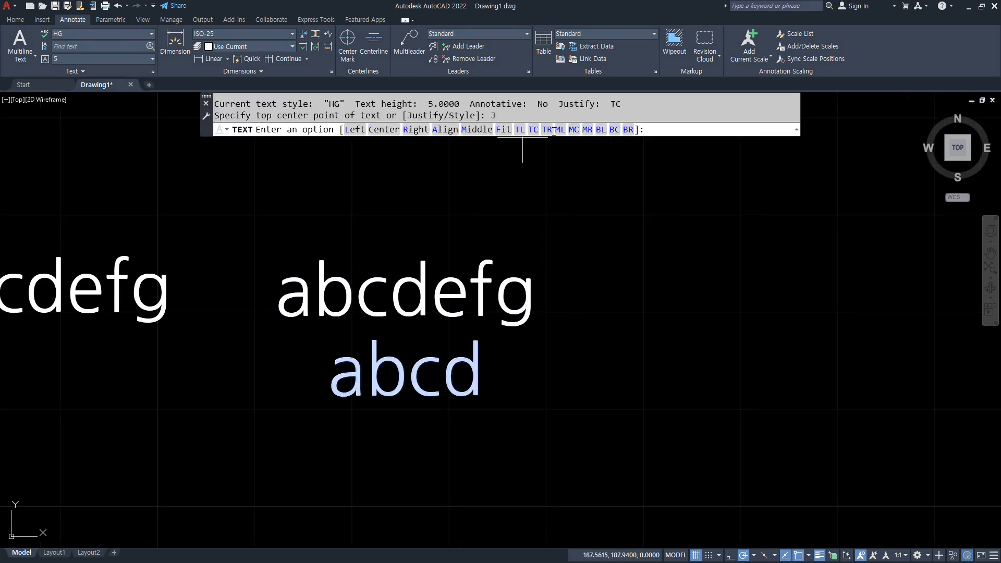
pyautogui.click(548, 130)
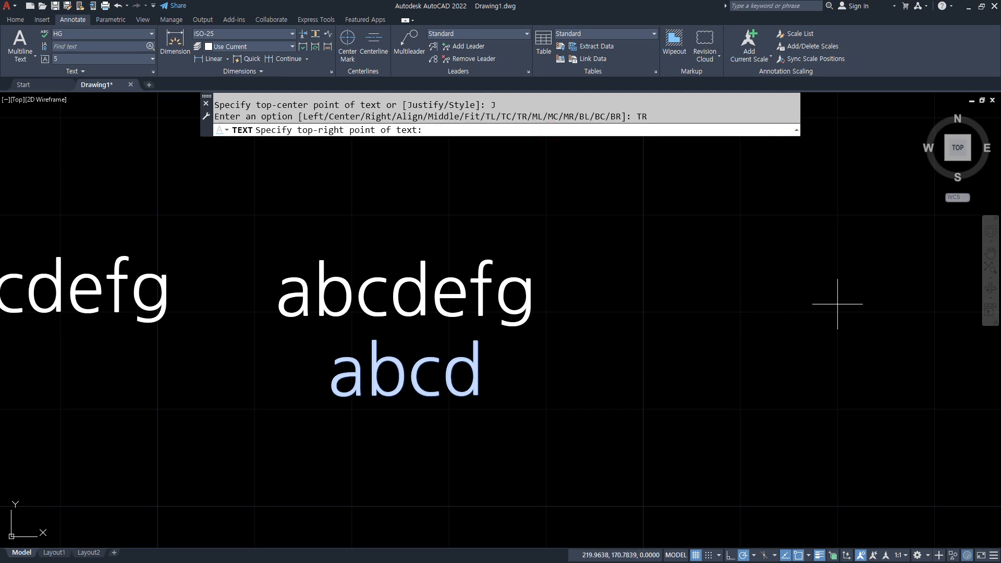
pyautogui.click(848, 261)
pyautogui.press('Return')
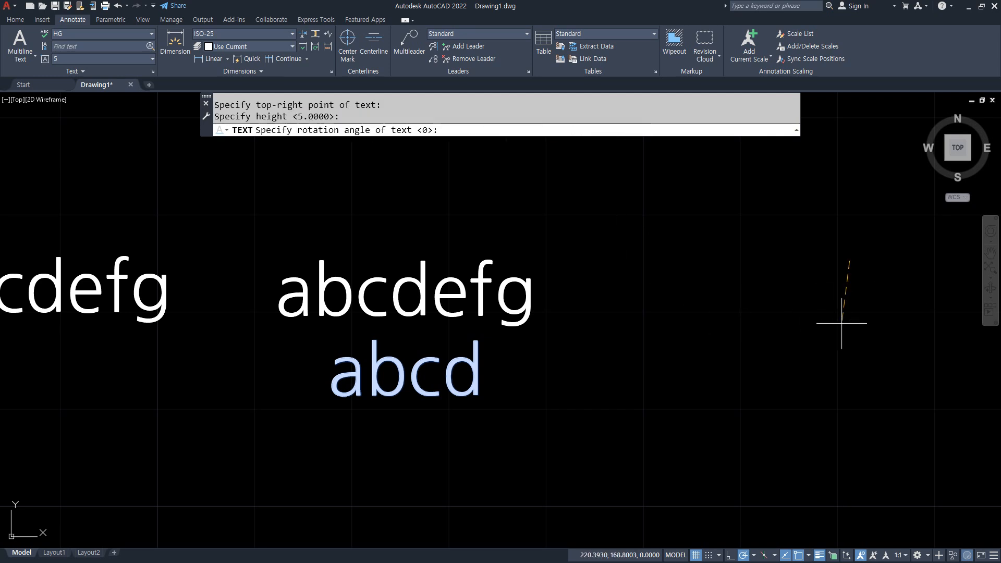
pyautogui.press('Return')
pyautogui.write('abce')
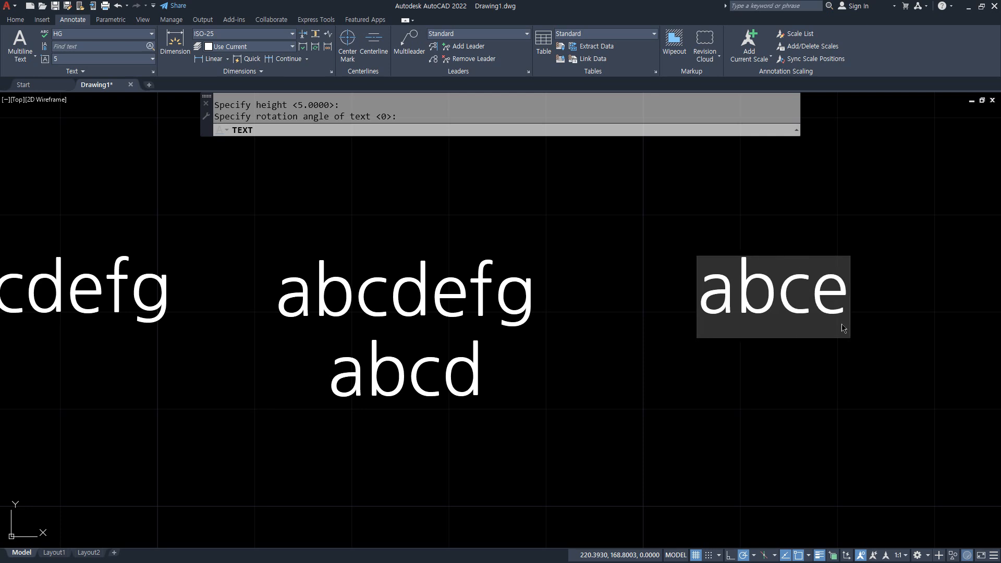
pyautogui.write("=defg'a")
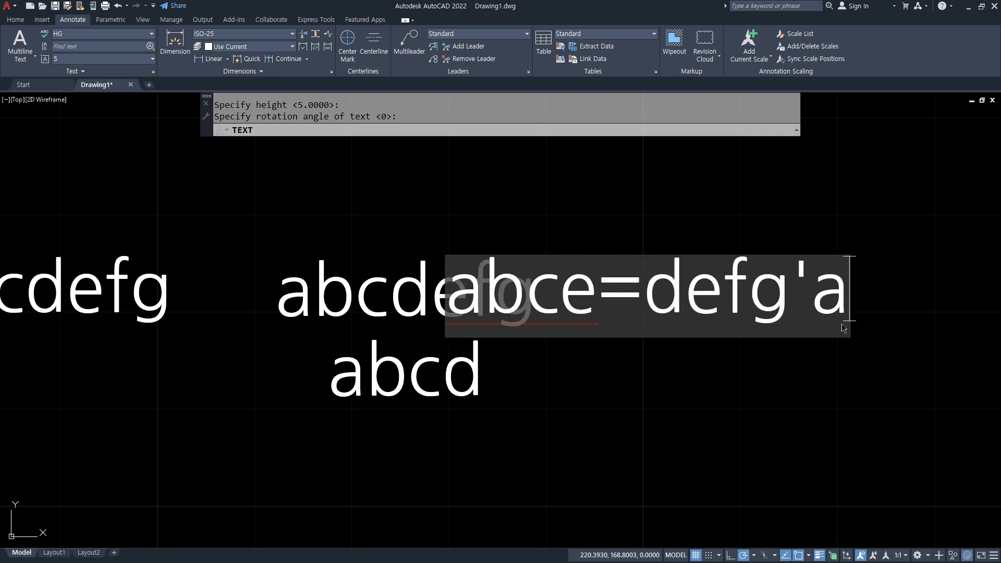
pyautogui.press('BackSpace')
pyautogui.press('BackSpace')
pyautogui.press('BackSpace')
pyautogui.press('BackSpace')
pyautogui.press('Return')
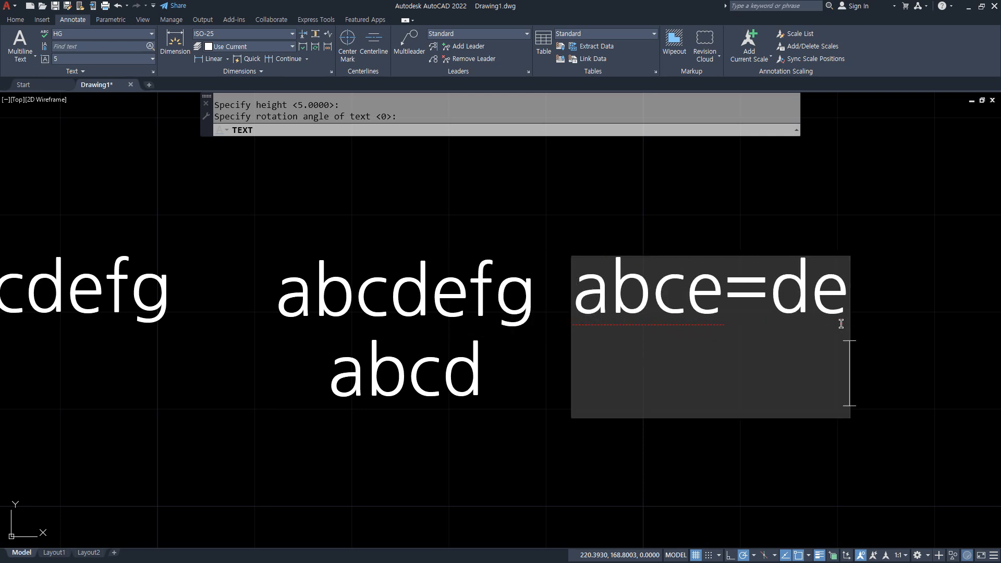
# Step: Add the lines "abcdef" and "abc" below the top-right justified text "abce=de" and finish the text
pyautogui.write('abcdef')
pyautogui.press('Return')
pyautogui.write('ab')
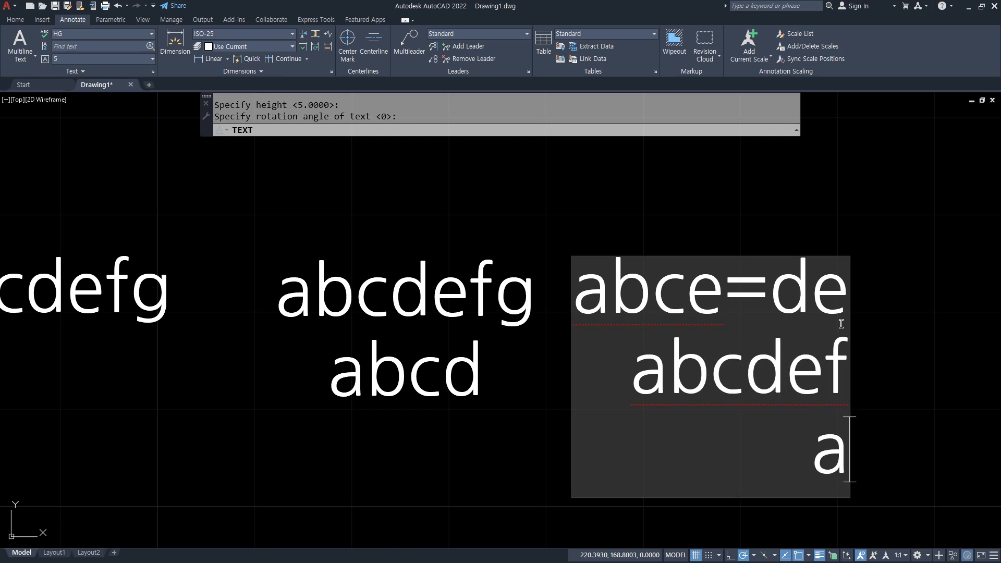
pyautogui.write('c')
pyautogui.press('Escape')
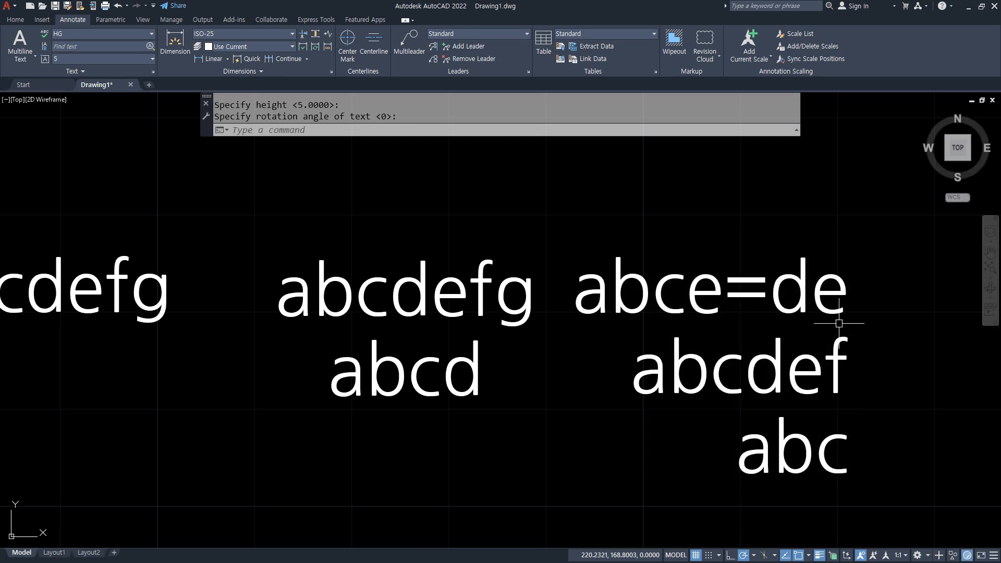
pyautogui.moveTo(770, 261)
pyautogui.mouseDown()
pyautogui.moveTo(874, 261)
pyautogui.moveTo(841, 308)
pyautogui.moveTo(842, 478)
pyautogui.mouseUp()
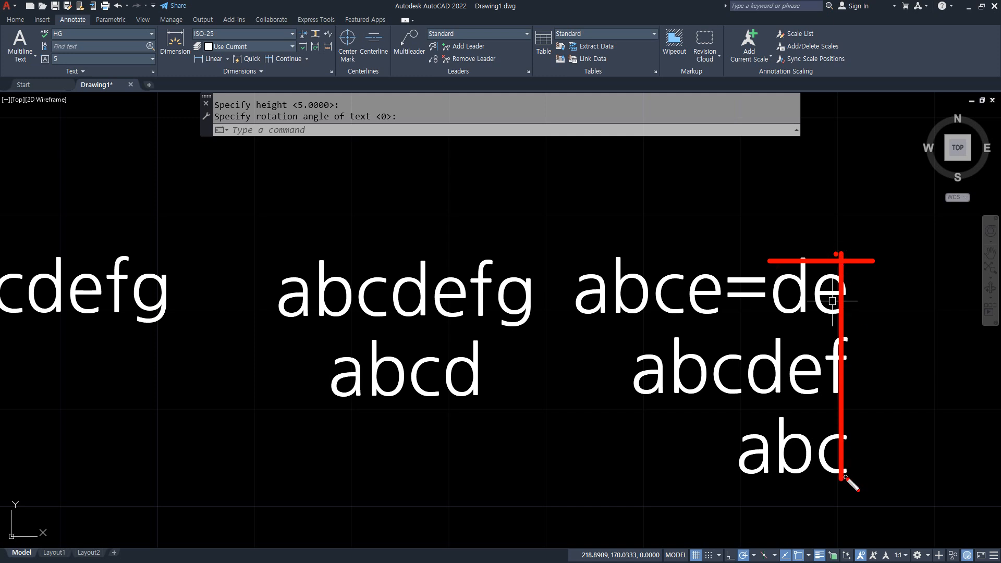
pyautogui.press('Escape')
# Step: Erase all the sample texts along with the remaining rectangle and its diagonal, keeping the circle and its adjoining lines
pyautogui.scroll(-4, 656, 301)
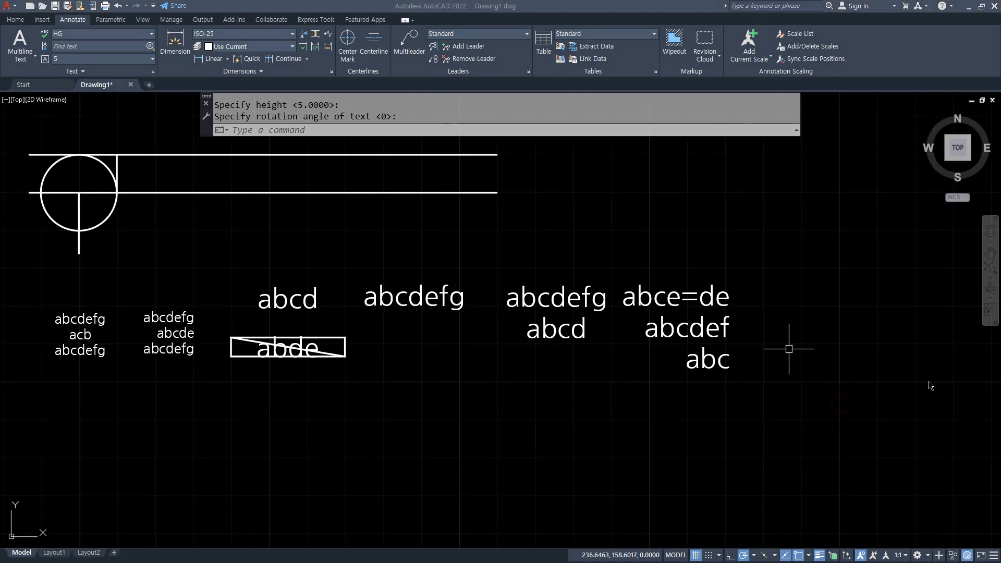
pyautogui.click(816, 417)
pyautogui.click(33, 290)
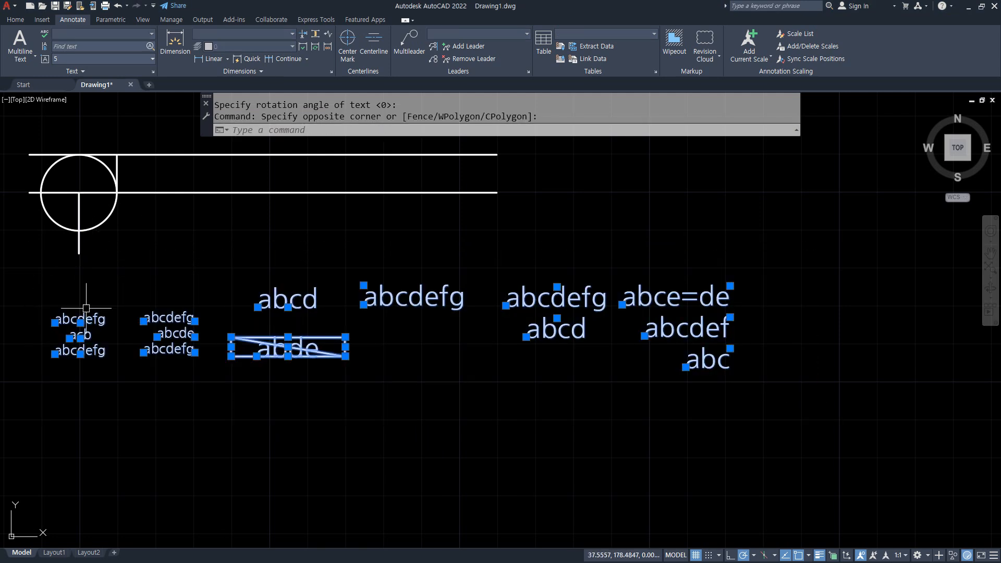
pyautogui.press('Delete')
pyautogui.write('z')
pyautogui.press('Return')
pyautogui.write('a')
pyautogui.press('Return')
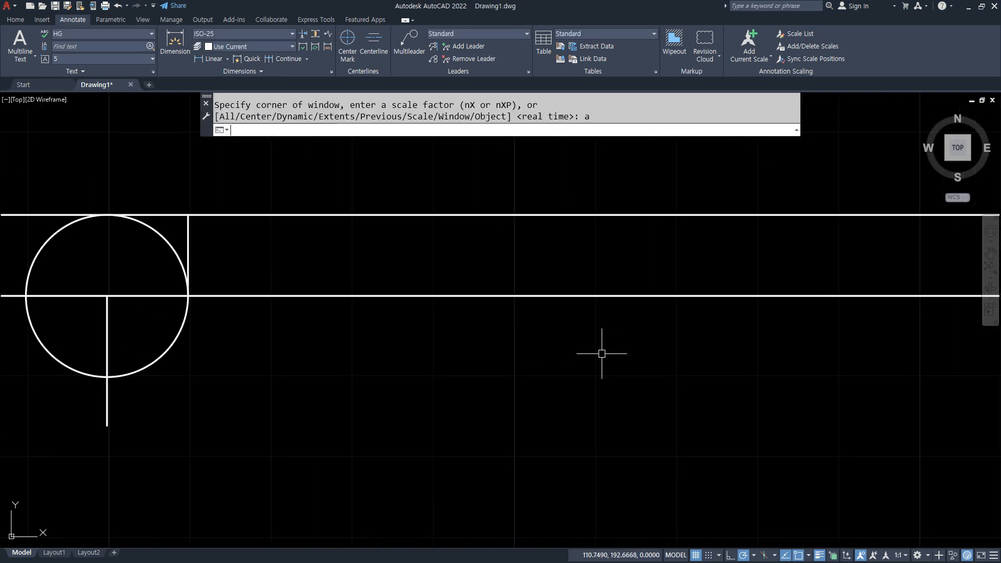
pyautogui.scroll(-2, 577, 365)
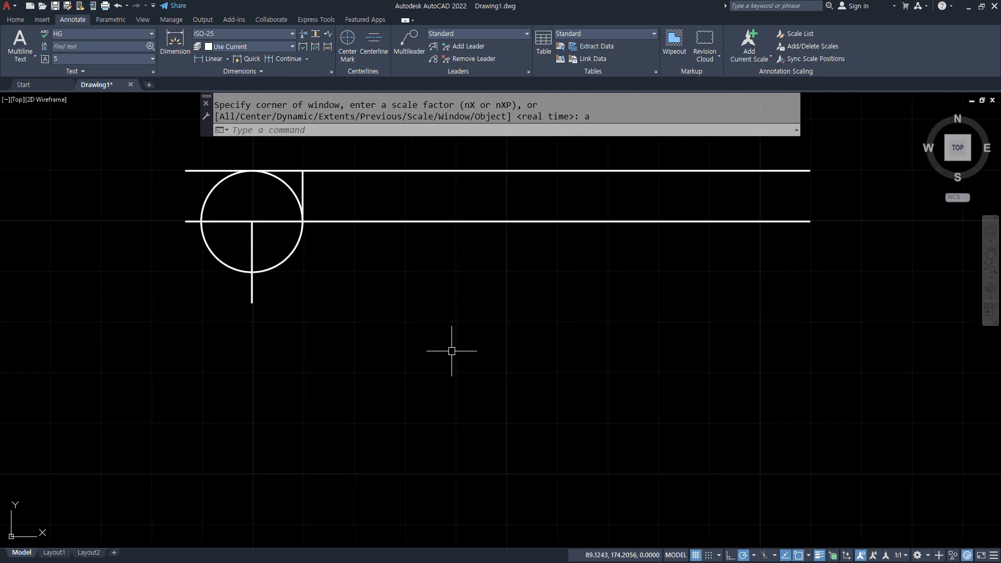
pyautogui.write('l')
pyautogui.press('Return')
pyautogui.click(252, 401)
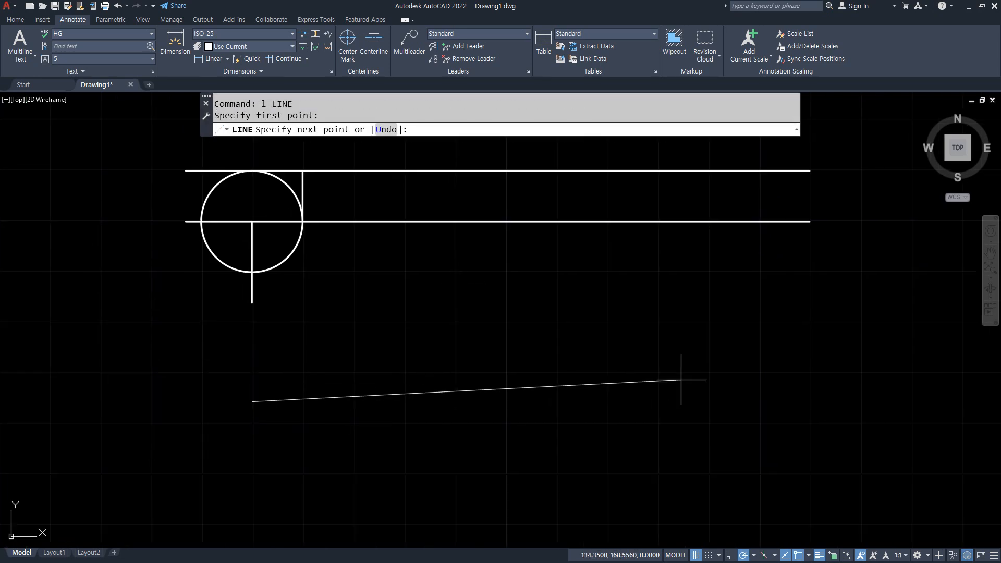
pyautogui.press('Escape')
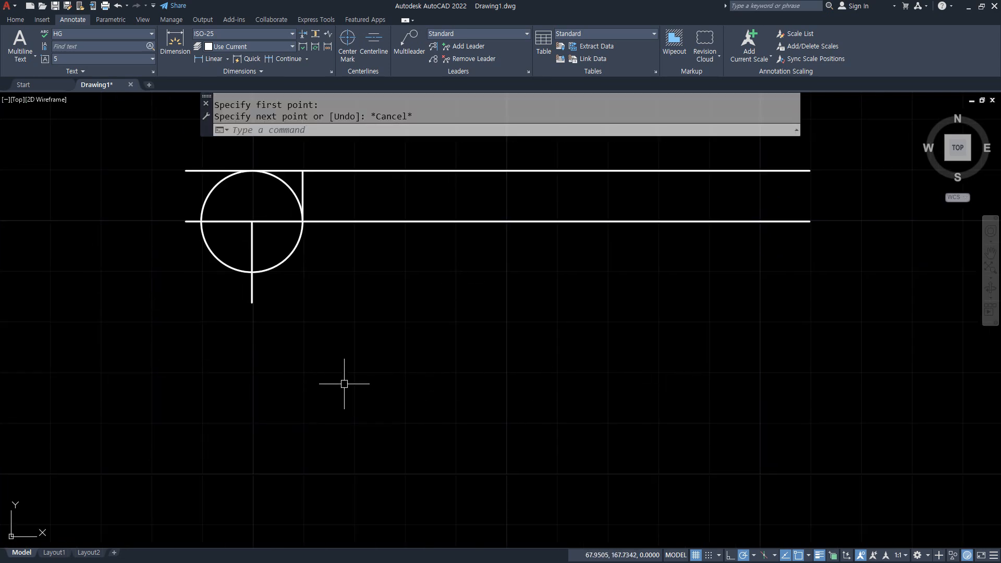
# Step: Add the single-line text "abgh" below the circle with top-right justification, height 5 and rotation 0
pyautogui.write('dt')
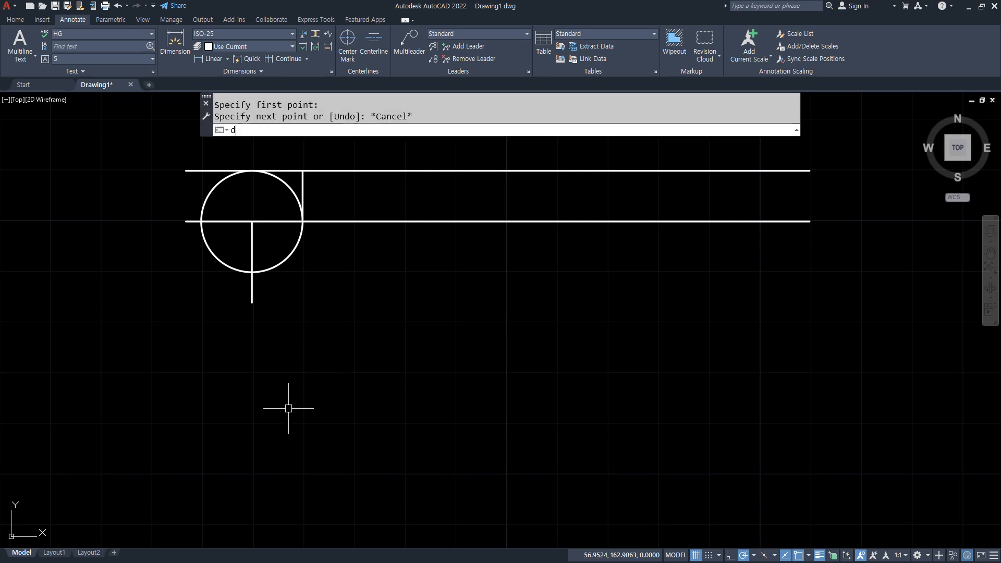
pyautogui.press('Return')
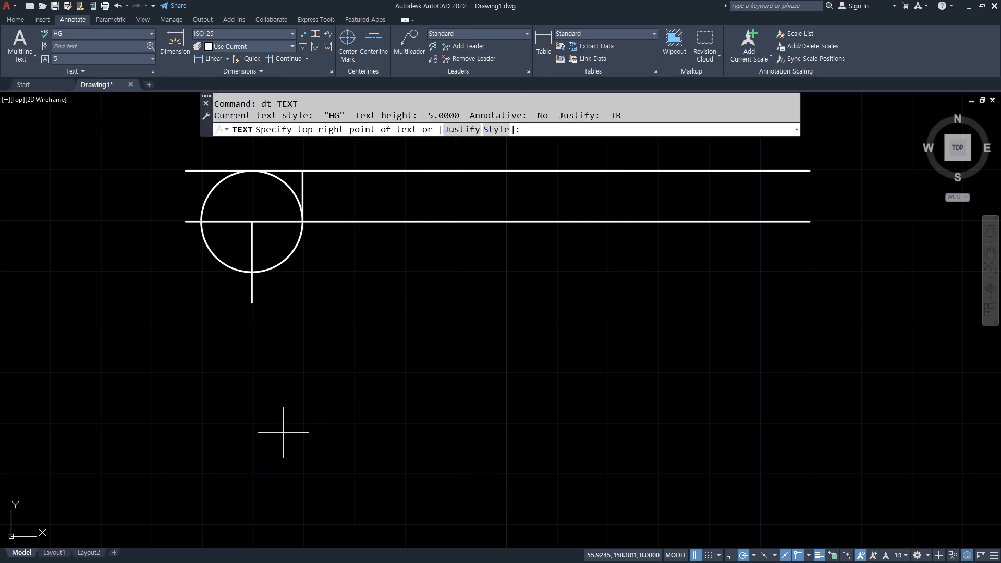
pyautogui.click(341, 432)
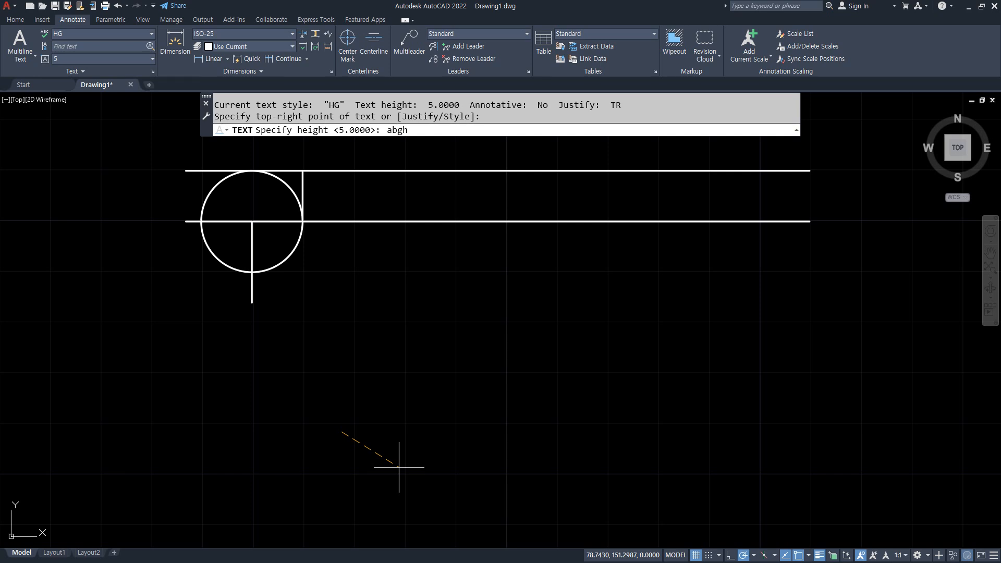
pyautogui.press('Return')
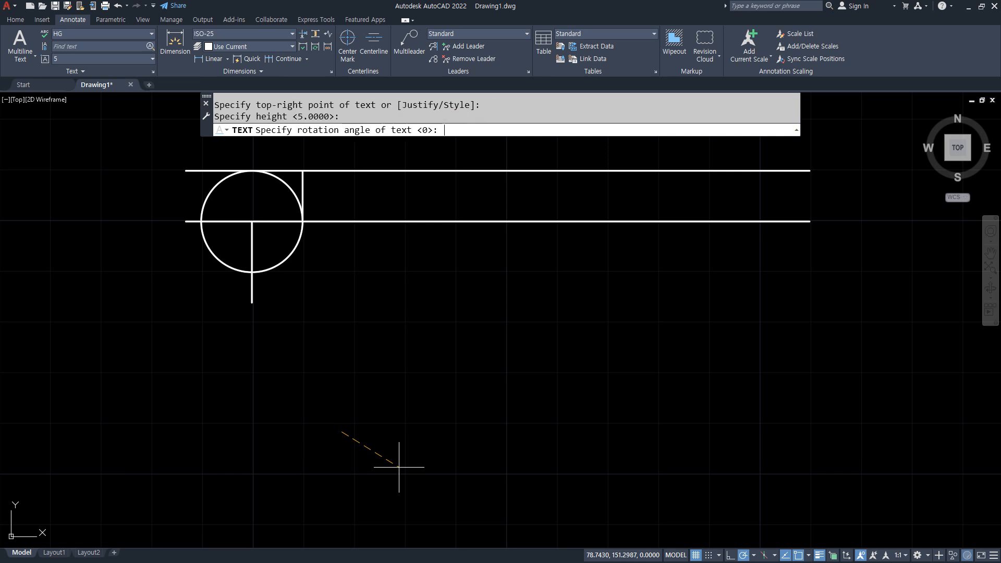
pyautogui.press('Return')
pyautogui.write('abg')
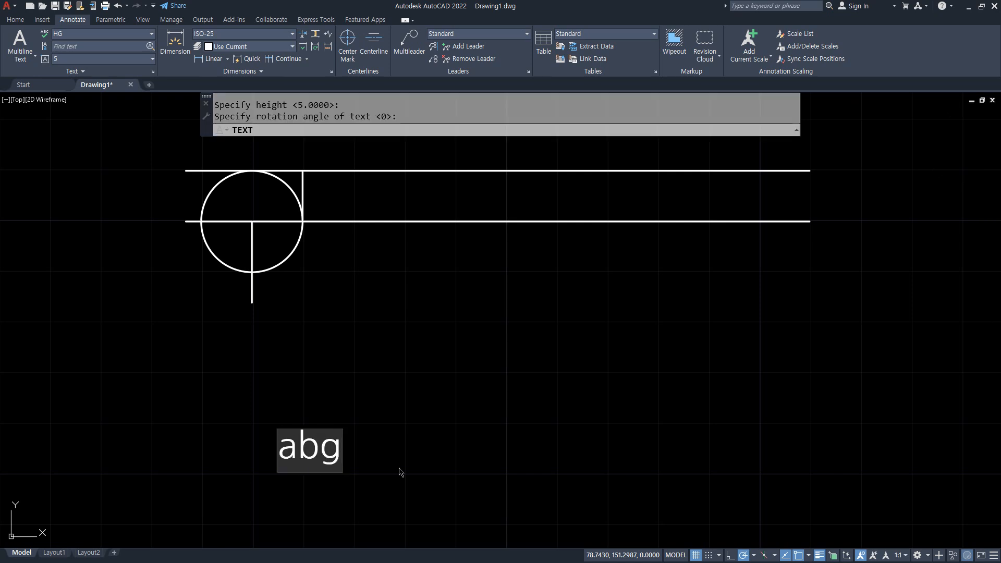
pyautogui.write('h')
pyautogui.press('Return')
pyautogui.press('Return')
# Step: Draw a horizontal line along the baseline of the text "abgh", spanning the full width of the word
pyautogui.scroll(4, 348, 474)
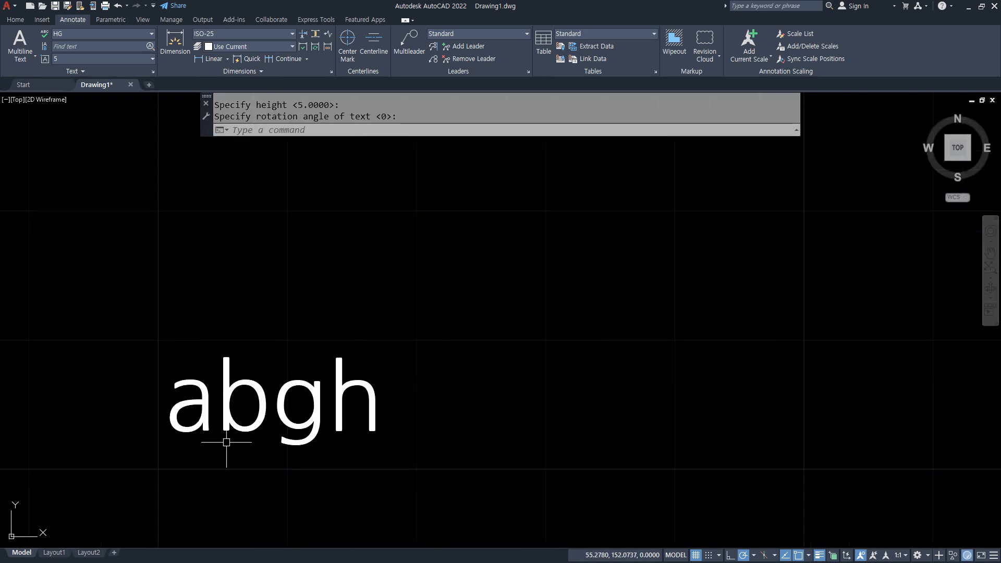
pyautogui.scroll(2, 229, 433)
pyautogui.write('l')
pyautogui.press('Return')
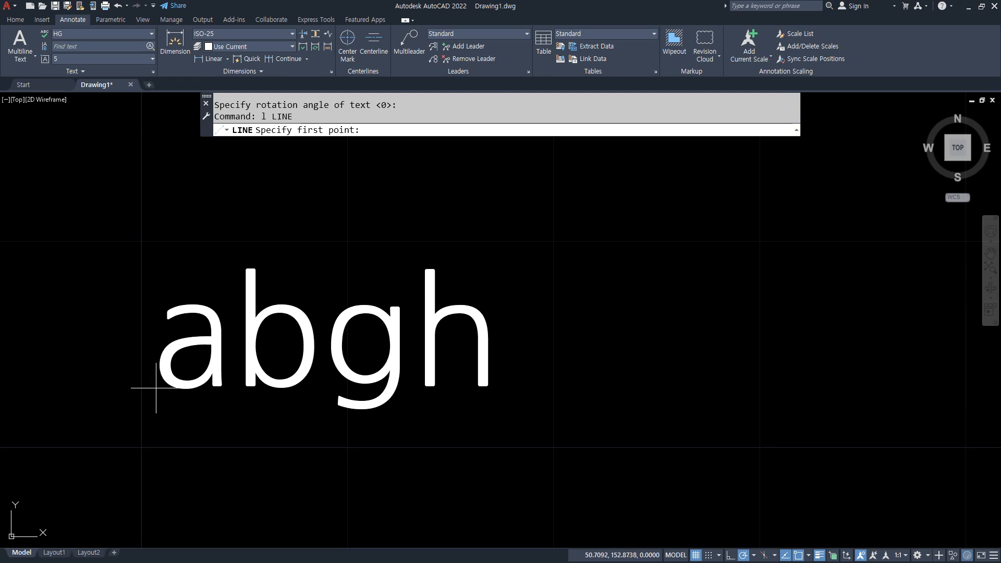
pyautogui.click(156, 388)
pyautogui.click(494, 389)
pyautogui.press('Return')
pyautogui.write('c')
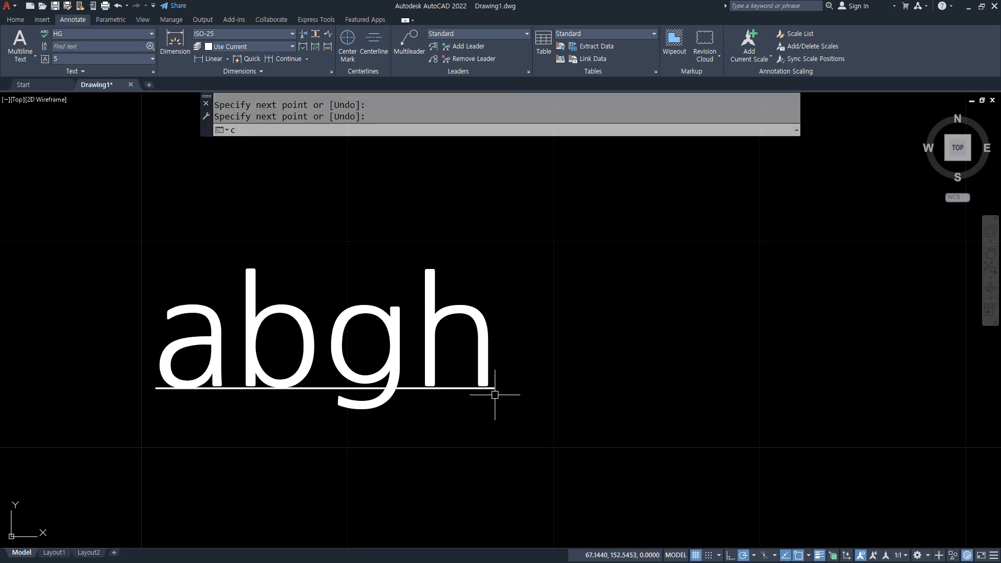
pyautogui.press('Escape')
# Step: Move the baseline line to the layer 중심 and clear the selection
pyautogui.click(459, 389)
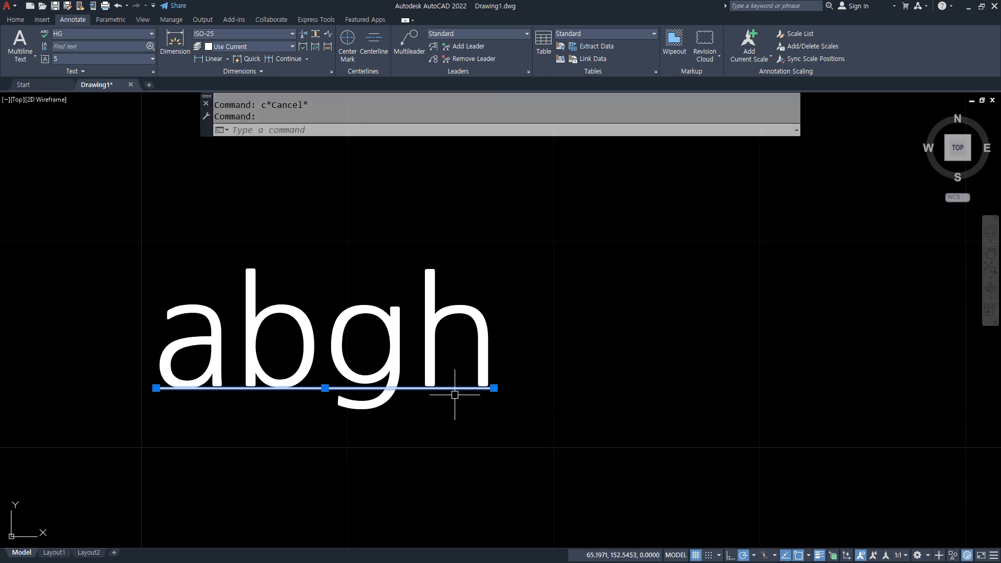
pyautogui.click(15, 19)
pyautogui.click(459, 34)
pyautogui.click(457, 59)
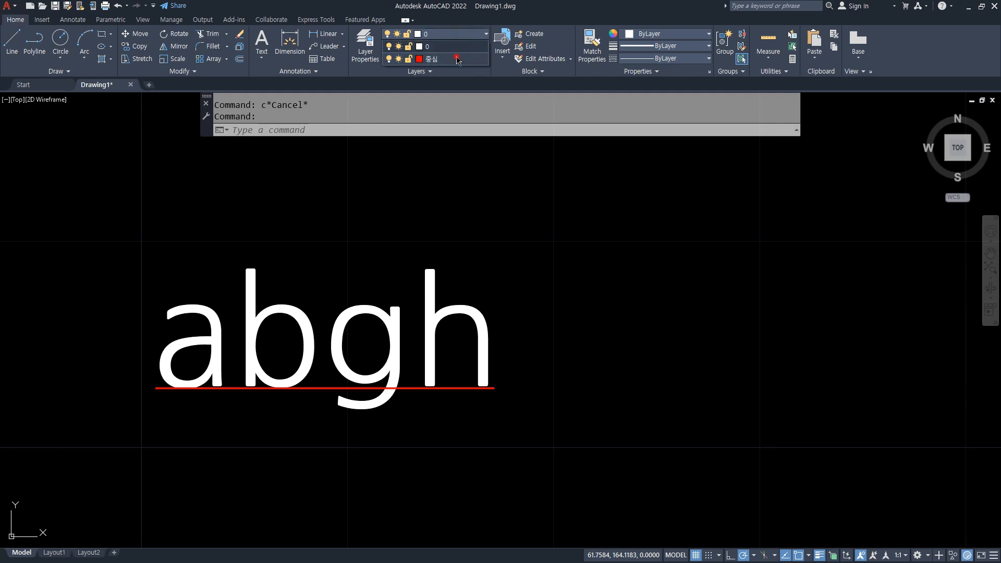
pyautogui.press('Escape')
# Step: Copy the red baseline line to the top of the letters and to just below the descender of the "g"
pyautogui.write('cp')
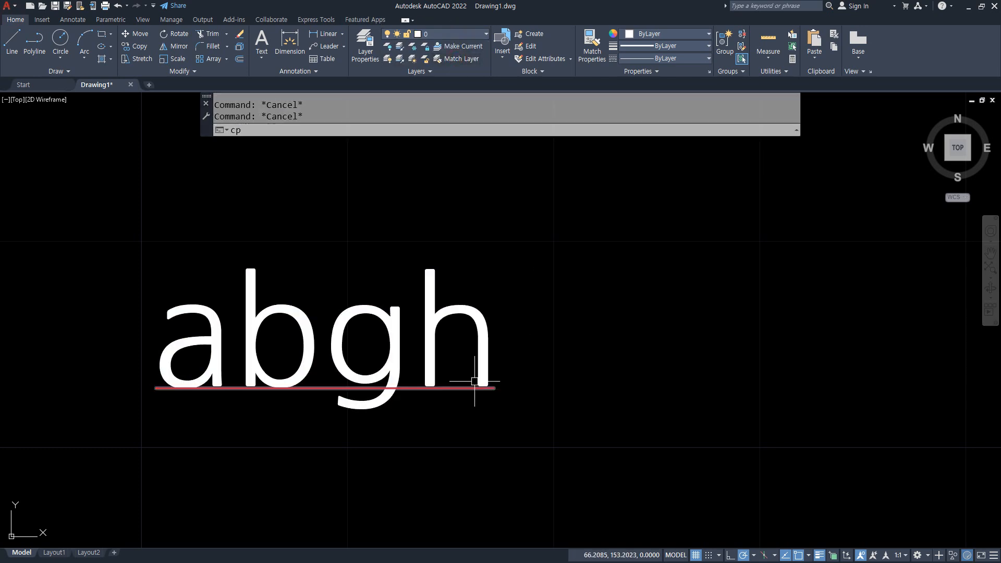
pyautogui.press('Return')
pyautogui.click(466, 388)
pyautogui.press('Return')
pyautogui.click(494, 388)
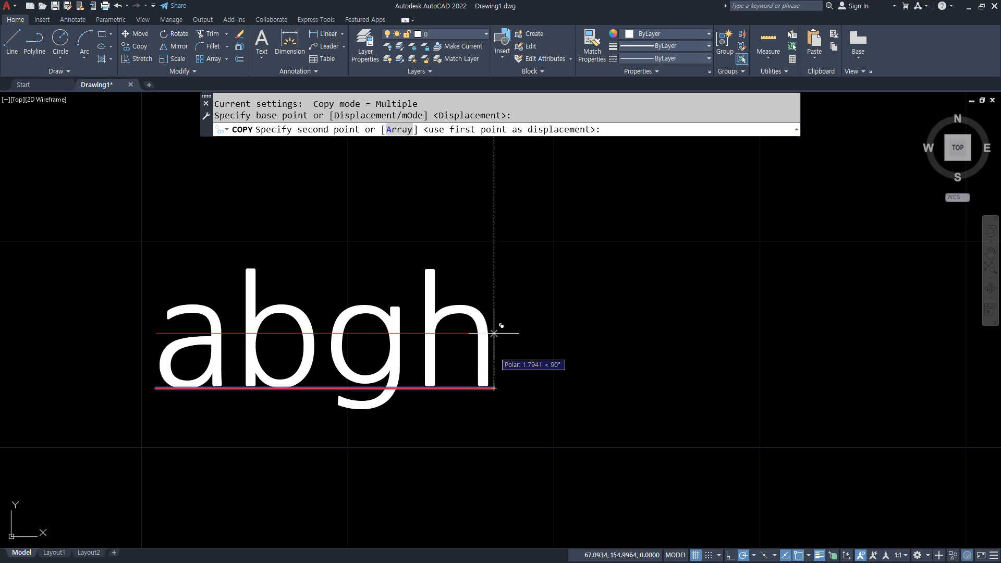
pyautogui.click(494, 270)
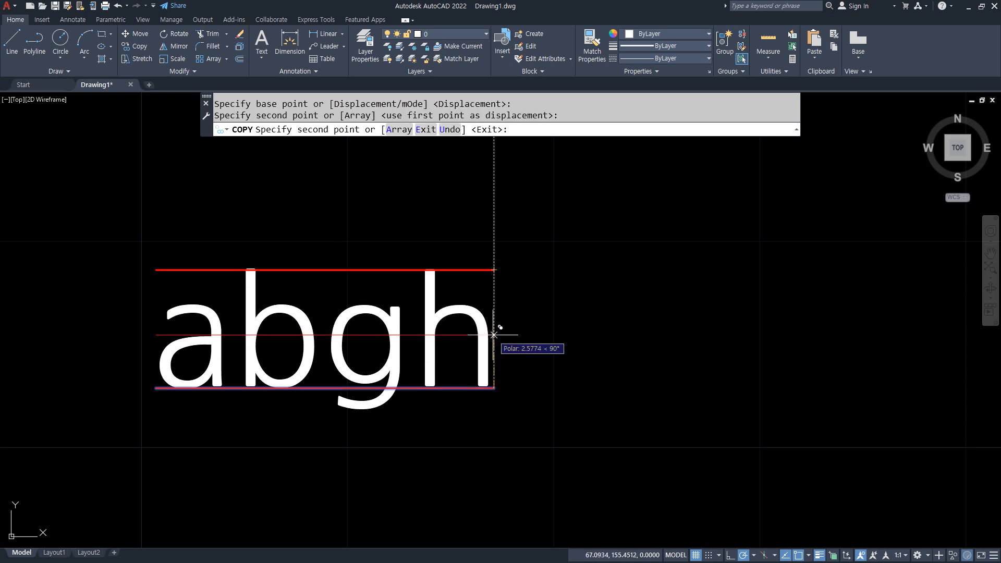
pyautogui.click(494, 411)
pyautogui.press('Escape')
# Step: Draw a vertical line joining the left ends of the baseline and the top line
pyautogui.scroll(2, 157, 386)
pyautogui.write('l')
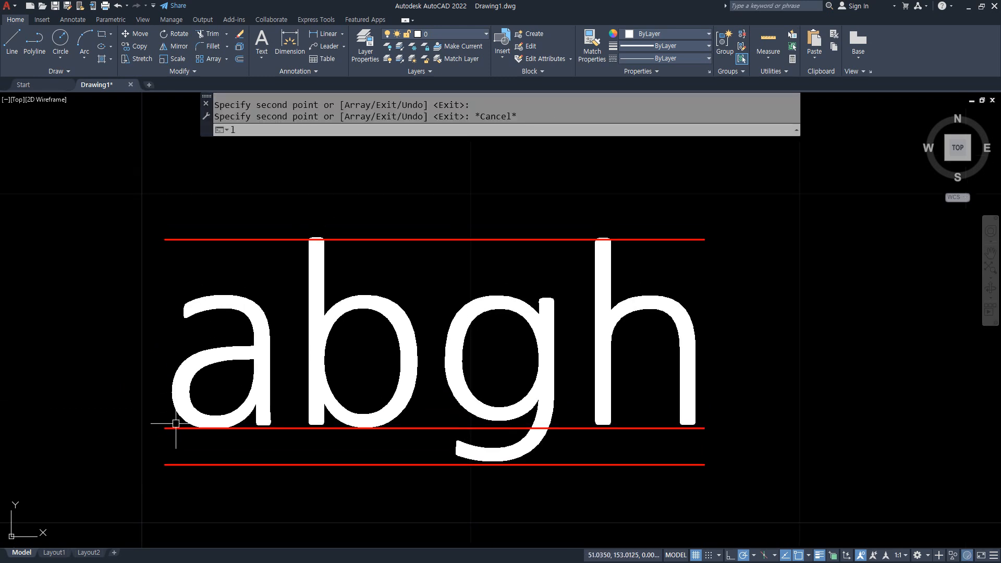
pyautogui.press('Return')
pyautogui.click(166, 428)
pyautogui.click(165, 239)
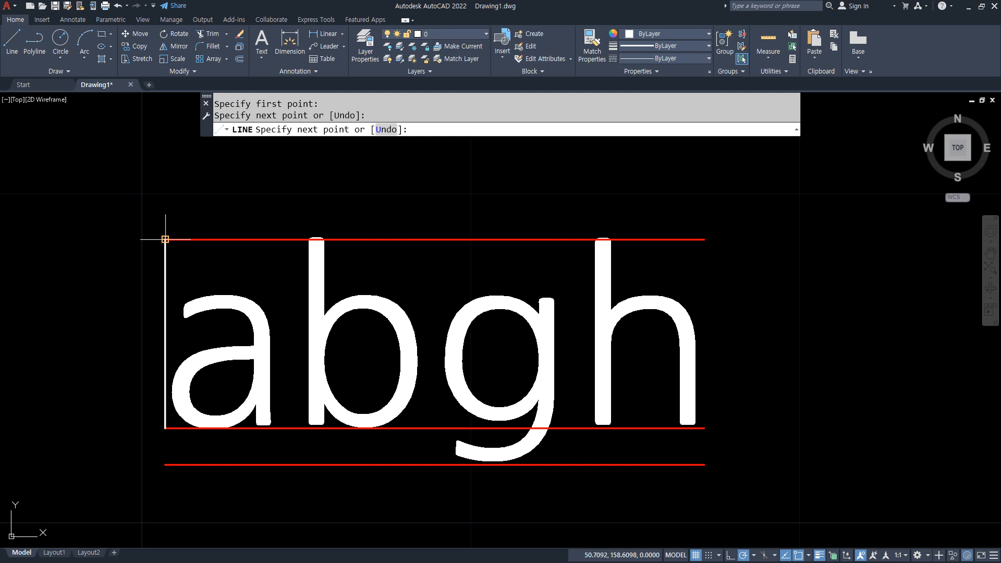
pyautogui.press('Return')
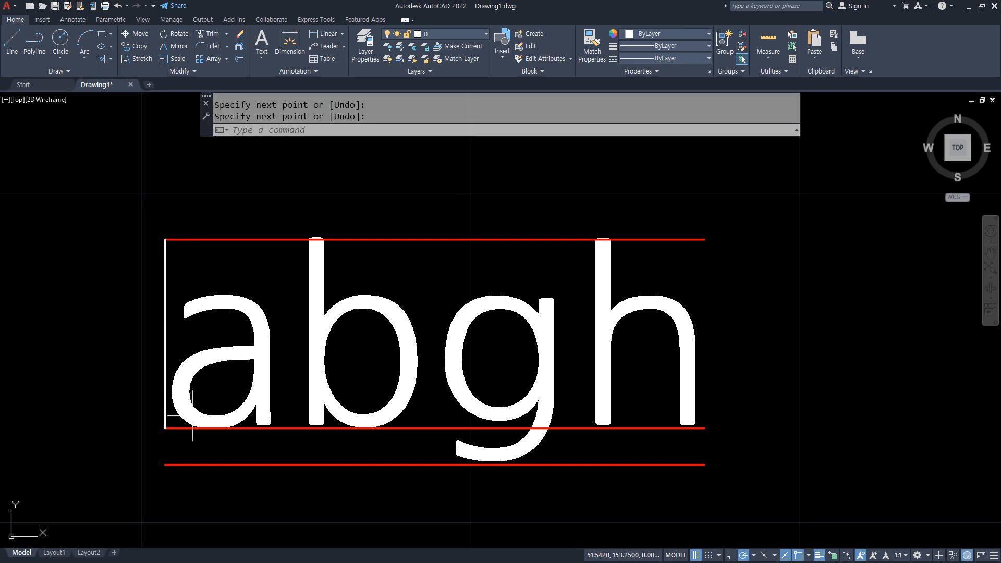
# Step: Copy the baseline line from its left end to the midpoint of the left vertical line
pyautogui.write('cp')
pyautogui.press('Return')
pyautogui.click(281, 428)
pyautogui.press('Return')
pyautogui.click(166, 429)
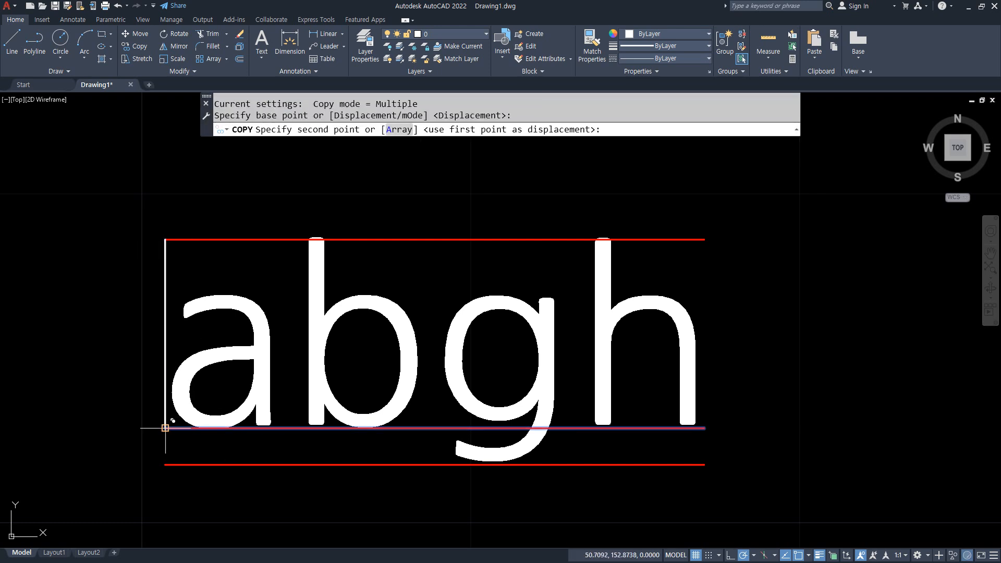
pyautogui.write('mid')
pyautogui.press('Return')
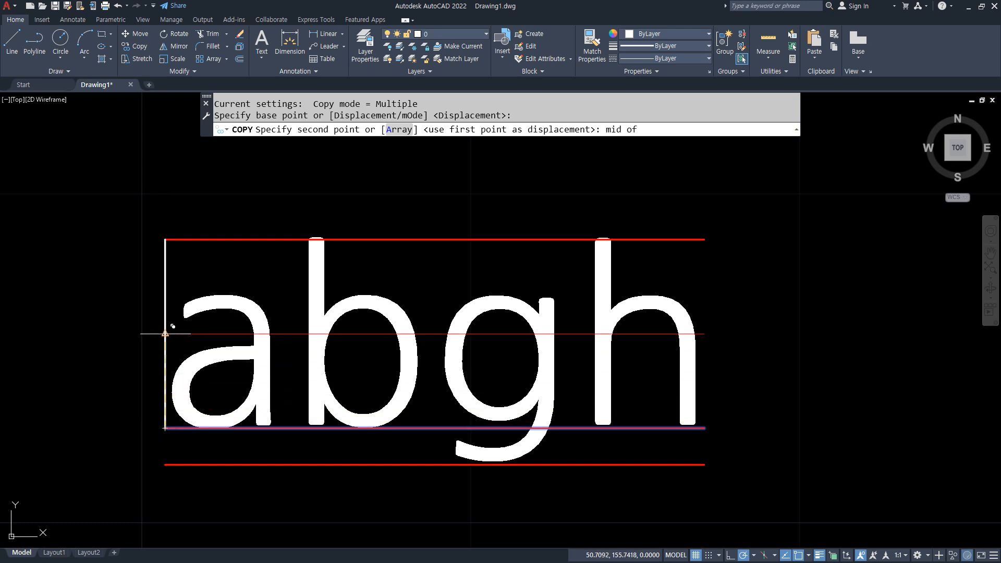
pyautogui.click(166, 334)
pyautogui.press('Escape')
# Step: Draw a vertical line from the midpoint of the top line straight down to the lowest red line
pyautogui.click(165, 313)
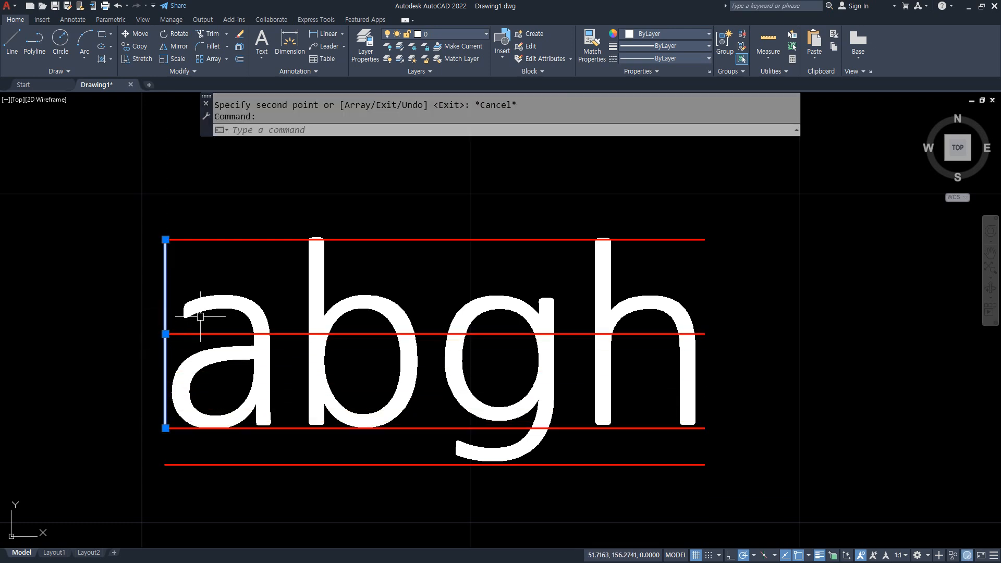
pyautogui.press('Escape')
pyautogui.write('l')
pyautogui.press('Return')
pyautogui.write('mi')
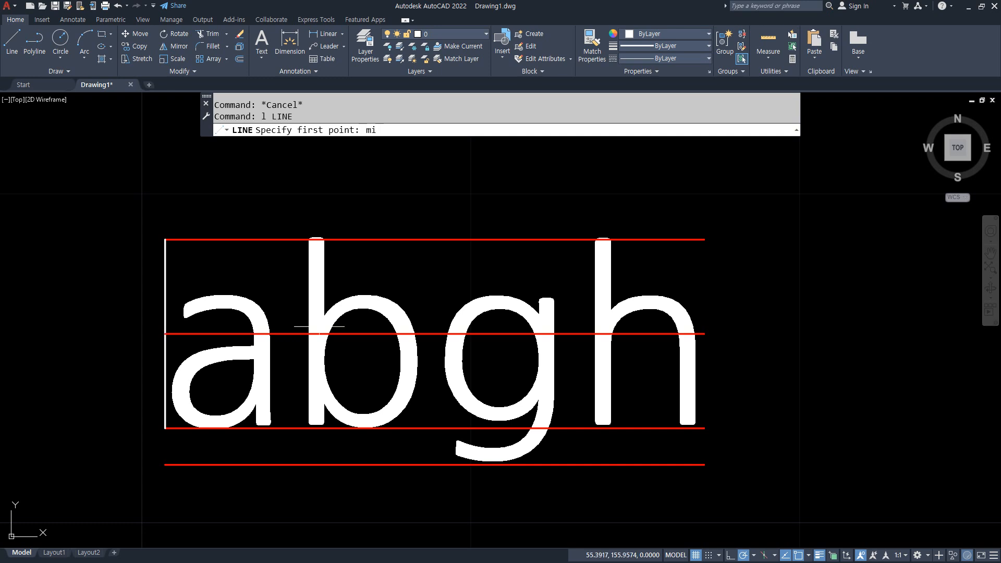
pyautogui.write('d')
pyautogui.press('Return')
pyautogui.click(435, 239)
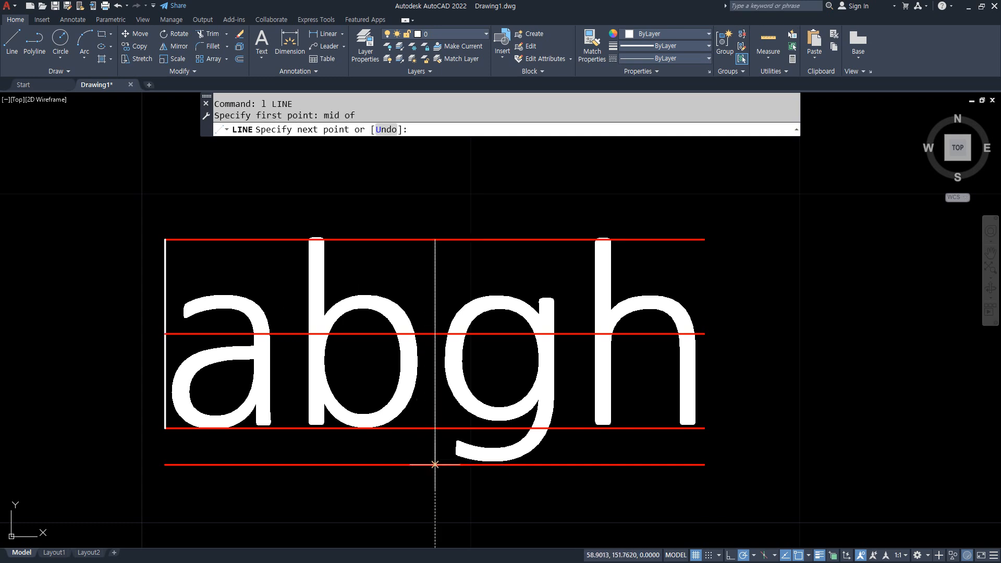
pyautogui.click(436, 464)
pyautogui.press('Return')
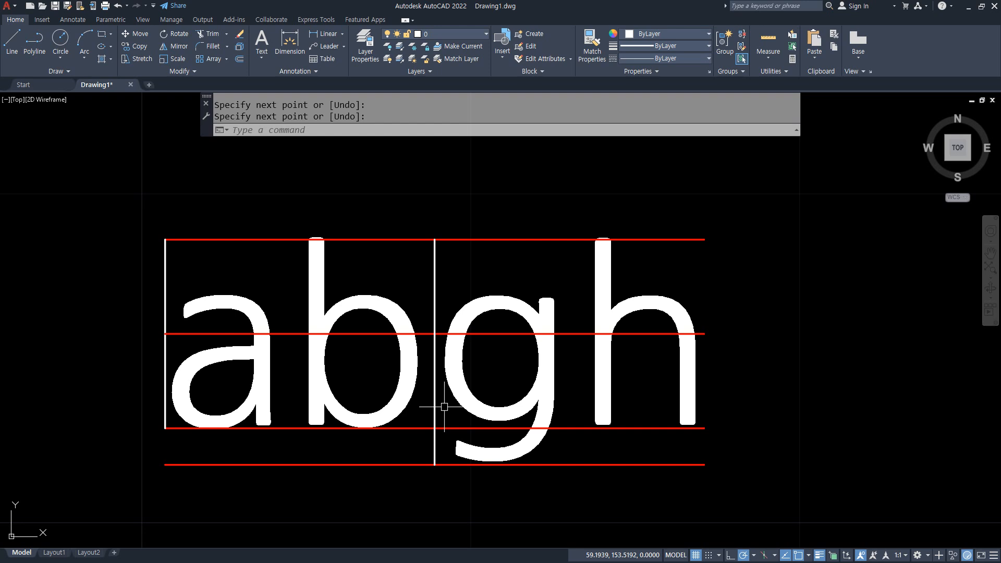
# Step: Copy the middle red line from its crossing with the central vertical line to that vertical line's midpoint
pyautogui.write('cp')
pyautogui.press('Return')
pyautogui.click(479, 334)
pyautogui.press('Return')
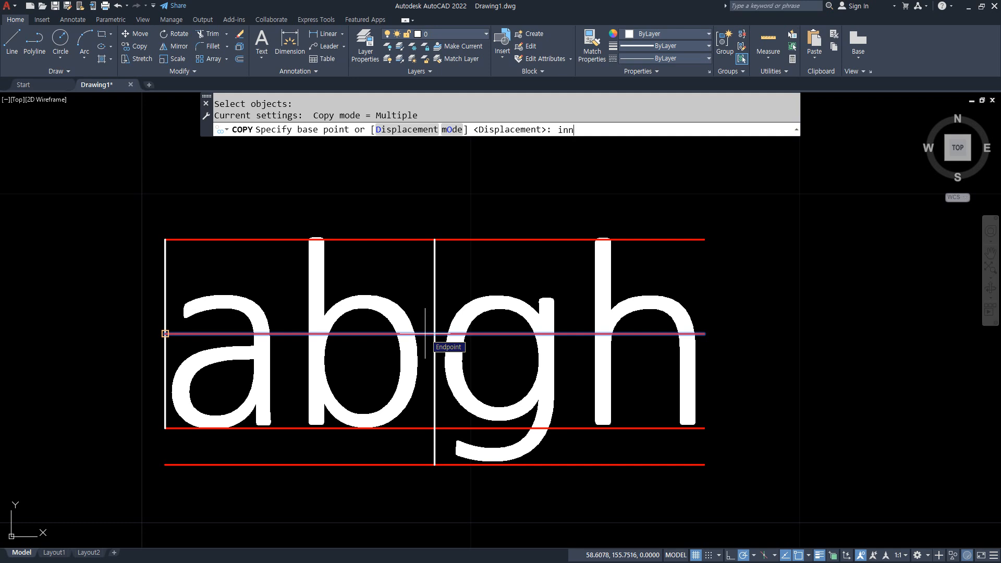
pyautogui.press('Return')
pyautogui.click(435, 334)
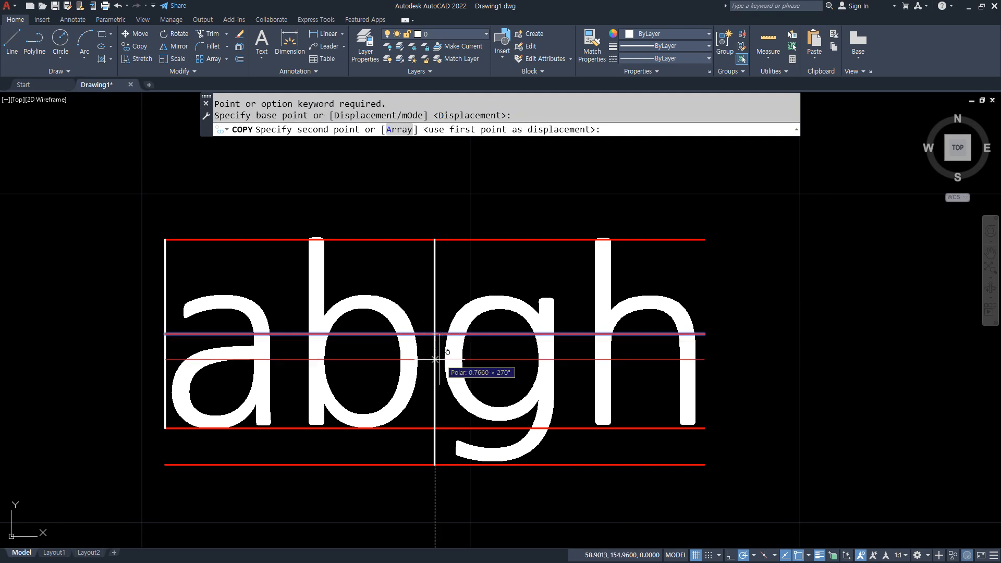
pyautogui.write('mid')
pyautogui.press('Return')
pyautogui.click(435, 355)
pyautogui.press('Escape')
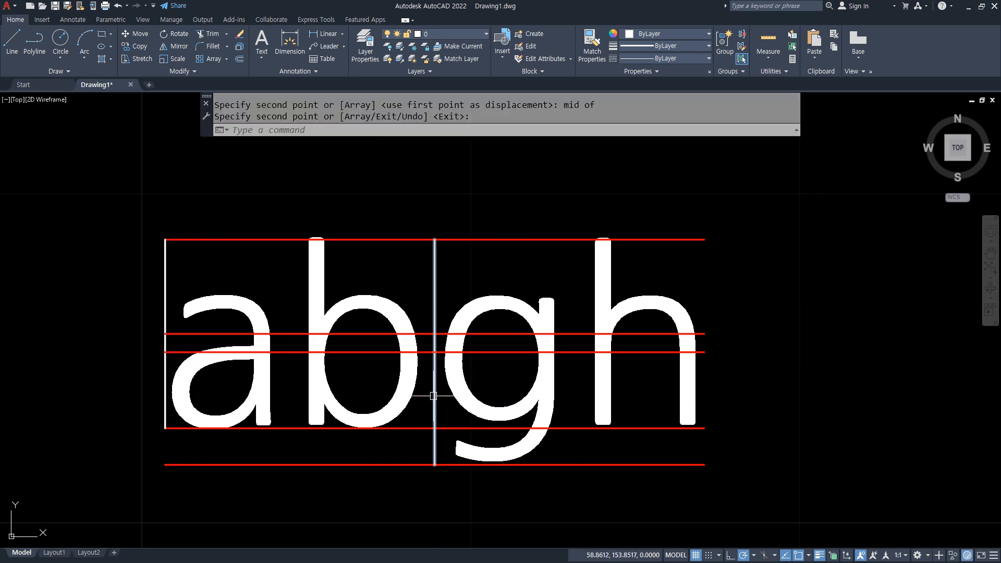
# Step: Match the properties of the central vertical line onto the newly copied horizontal line
pyautogui.write('ma')
pyautogui.press('Return')
pyautogui.click(435, 380)
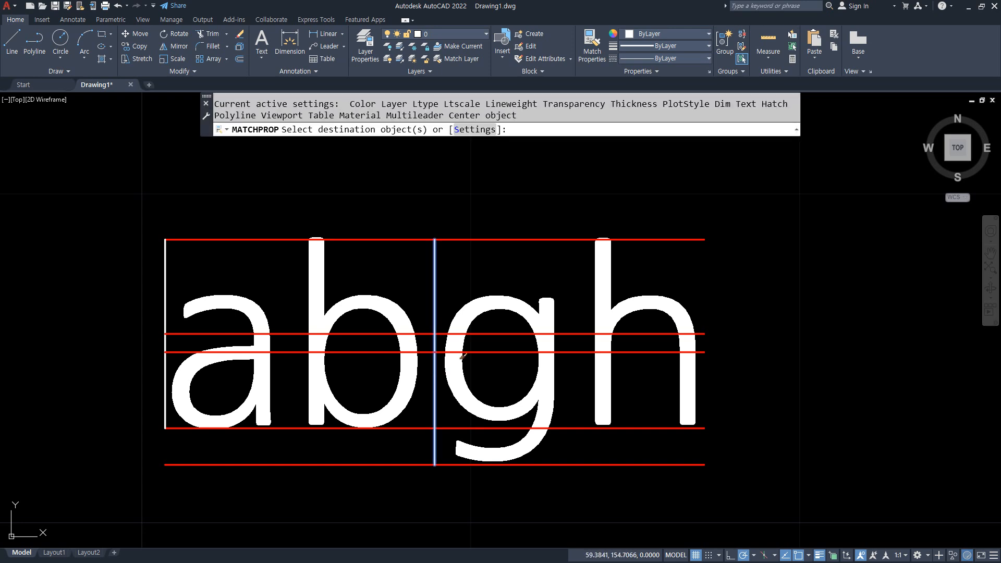
pyautogui.click(484, 359)
pyautogui.press('Escape')
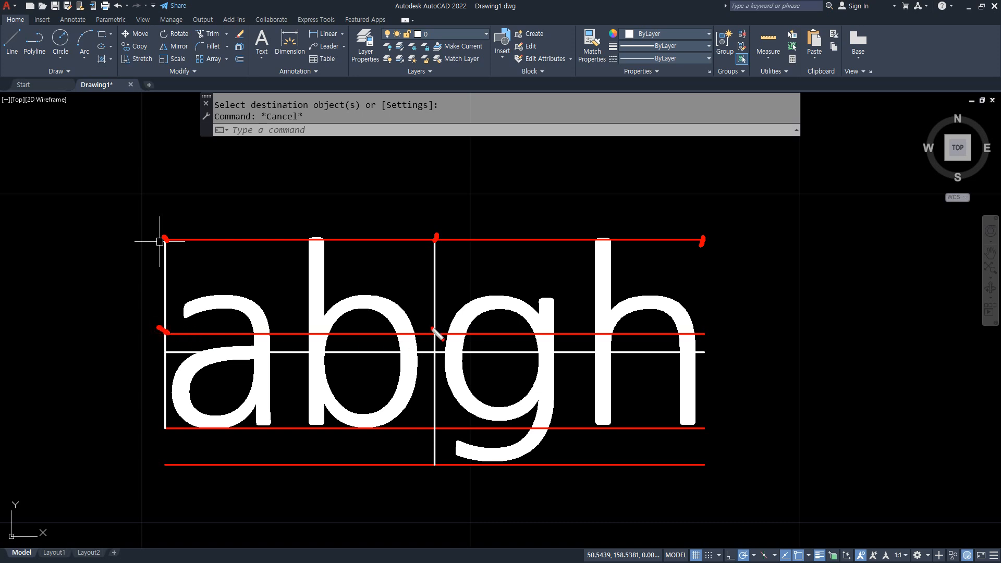
pyautogui.moveTo(432, 328); pyautogui.dragTo(446, 333)
pyautogui.moveTo(698, 419); pyautogui.dragTo(706, 432)
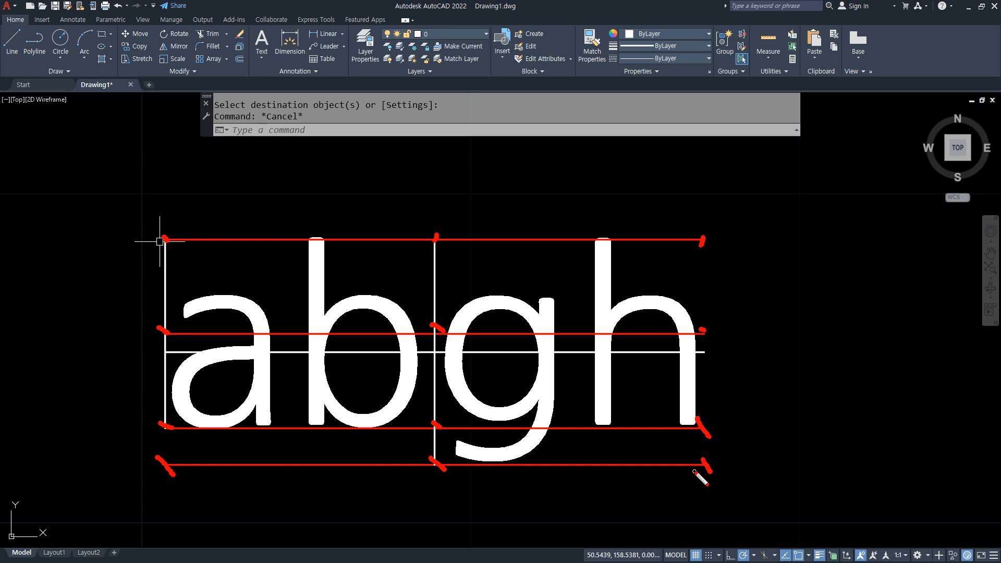
pyautogui.press('Escape')
pyautogui.moveTo(355, 358); pyautogui.dragTo(381, 357, button='middle')
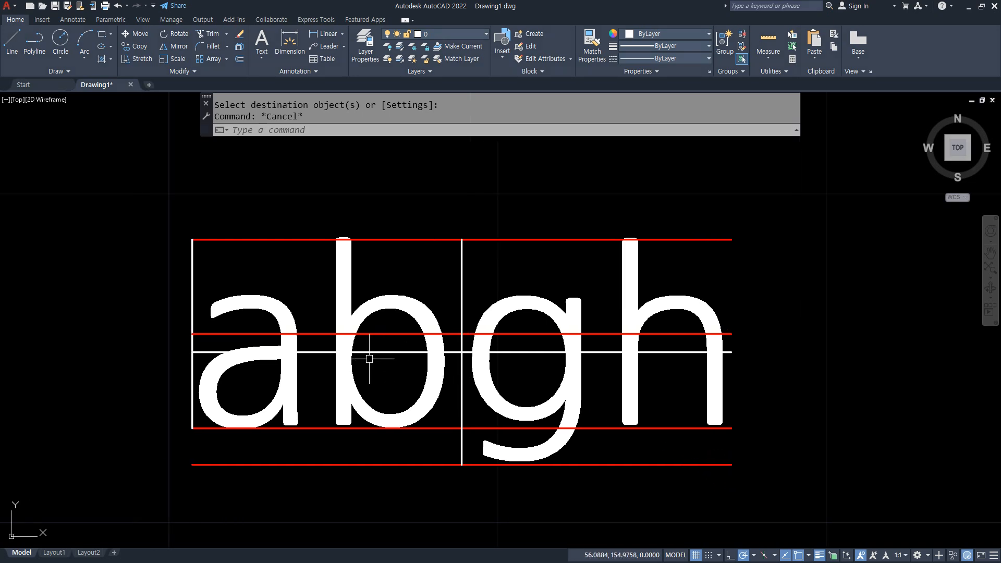
pyautogui.moveTo(260, 315); pyautogui.dragTo(263, 298, button='middle')
pyautogui.write('d')
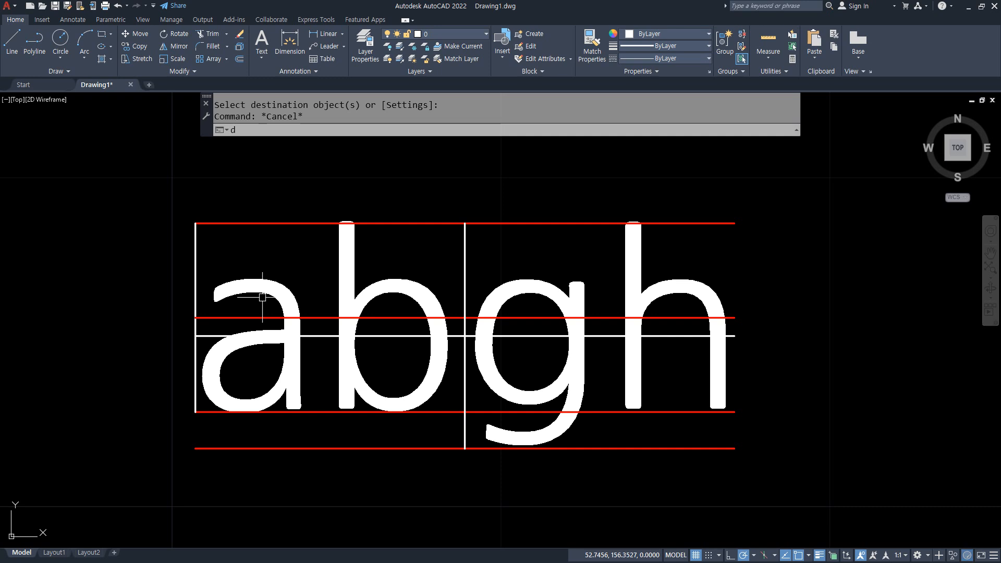
pyautogui.write('o')
pyautogui.press('Return')
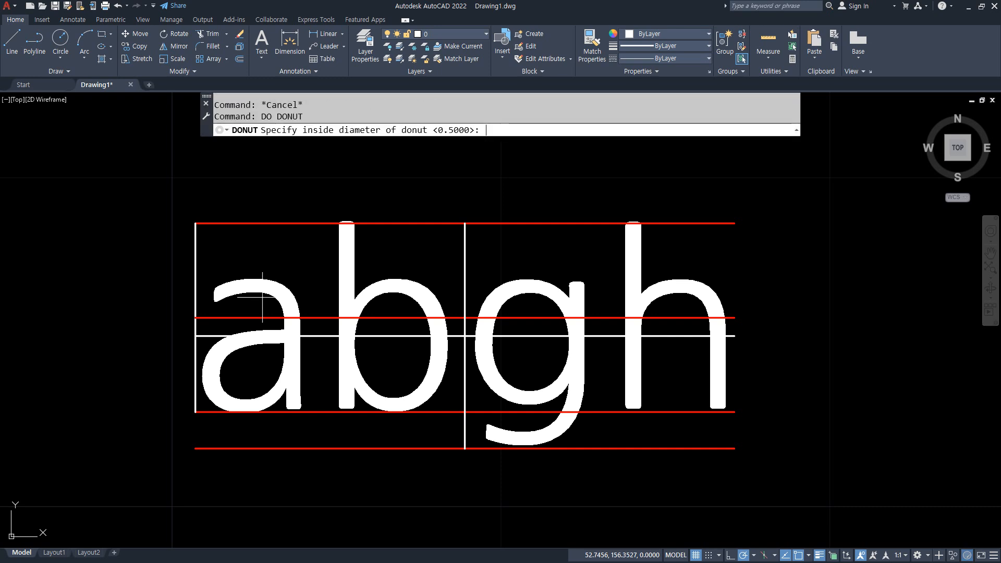
pyautogui.write('0')
pyautogui.press('Return')
pyautogui.write('1')
pyautogui.press('Return')
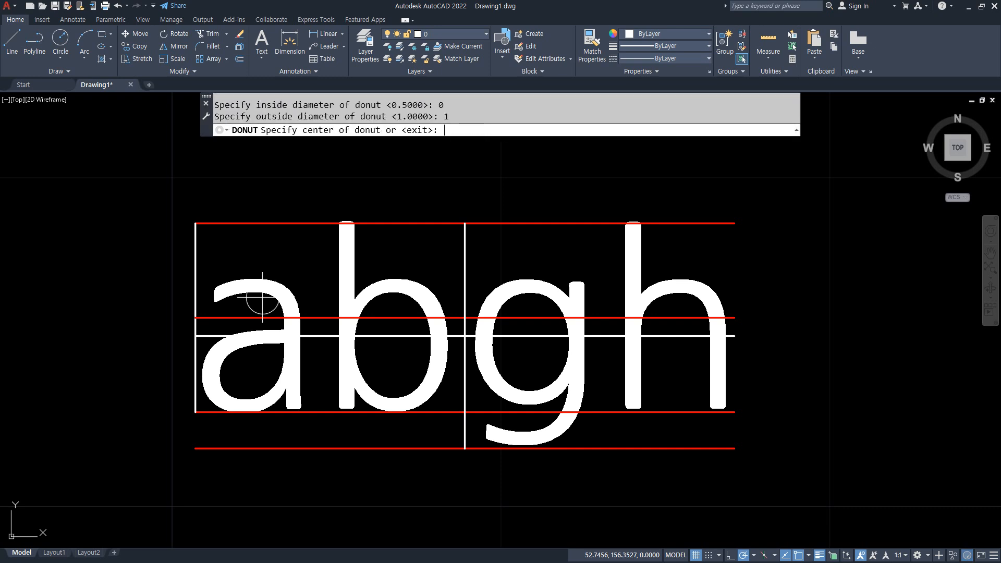
pyautogui.press('Escape')
# Step: Place solid donuts with inside diameter 0 and outside diameter 0.5 at the top red line's left end, midpoint and right end
pyautogui.press('Return')
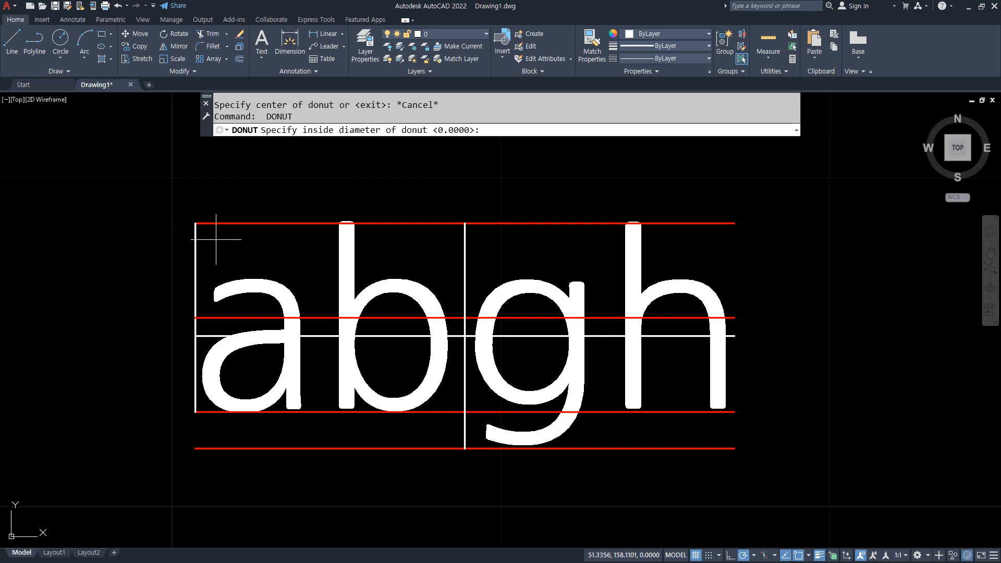
pyautogui.write('0')
pyautogui.press('Return')
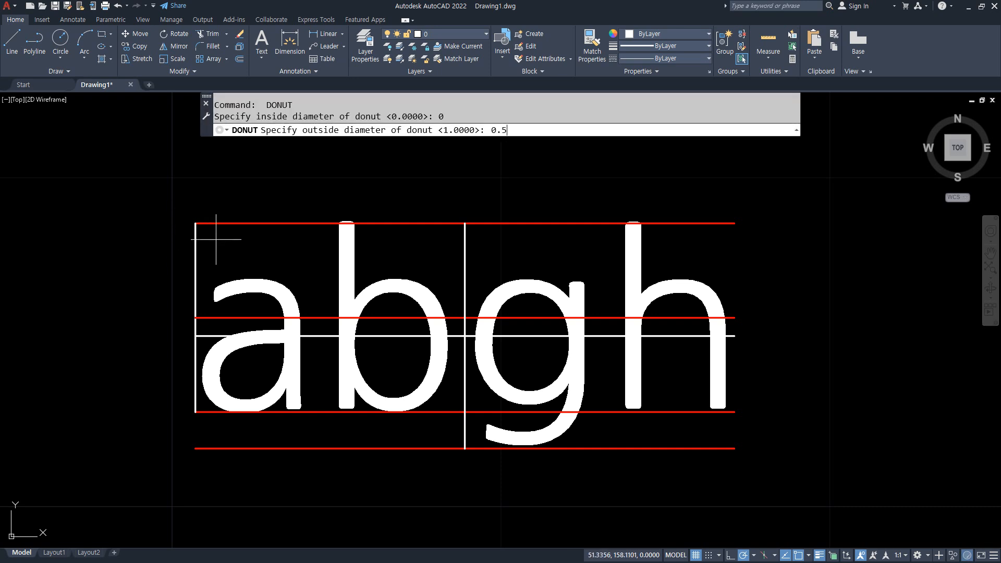
pyautogui.press('Return')
pyautogui.click(195, 223)
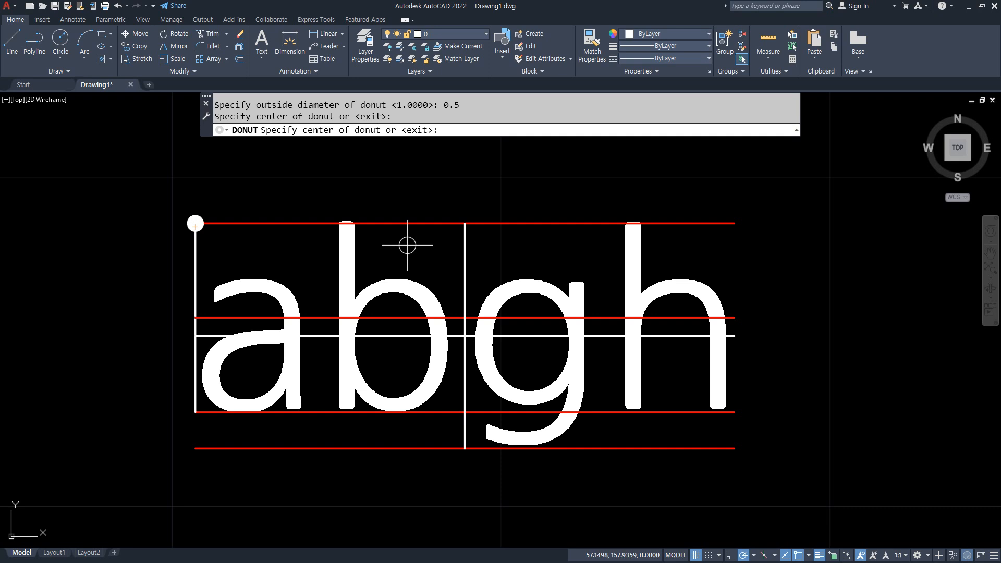
pyautogui.click(465, 223)
pyautogui.click(734, 223)
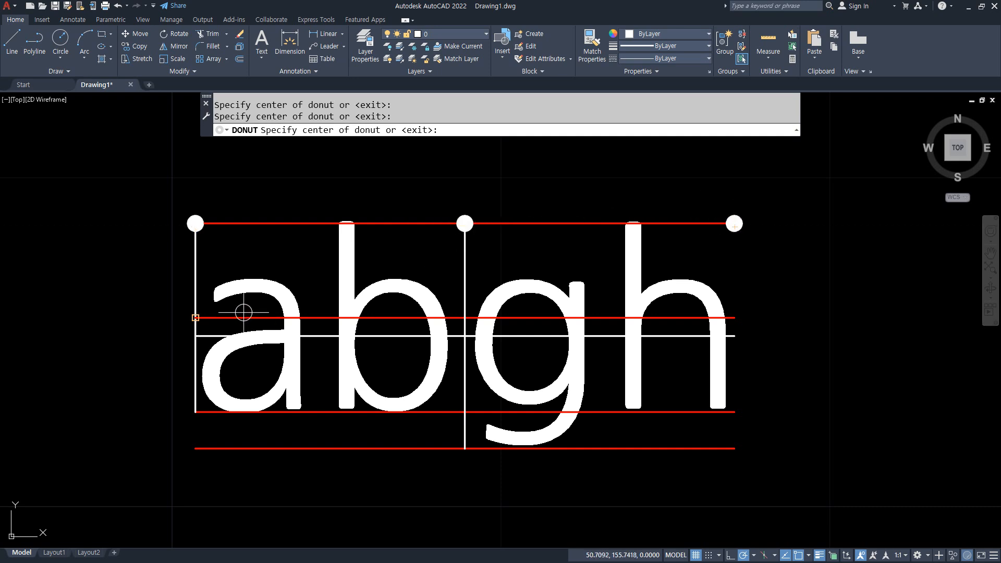
# Step: Add the same donuts at the left end, central vertical crossing and right end of each of the three lower red lines
pyautogui.click(195, 317)
pyautogui.click(465, 317)
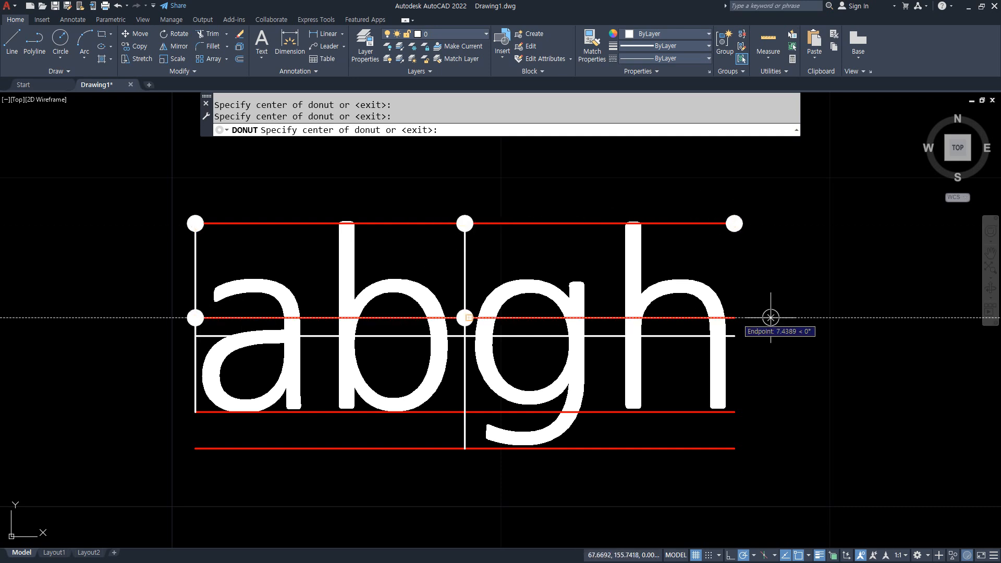
pyautogui.click(736, 318)
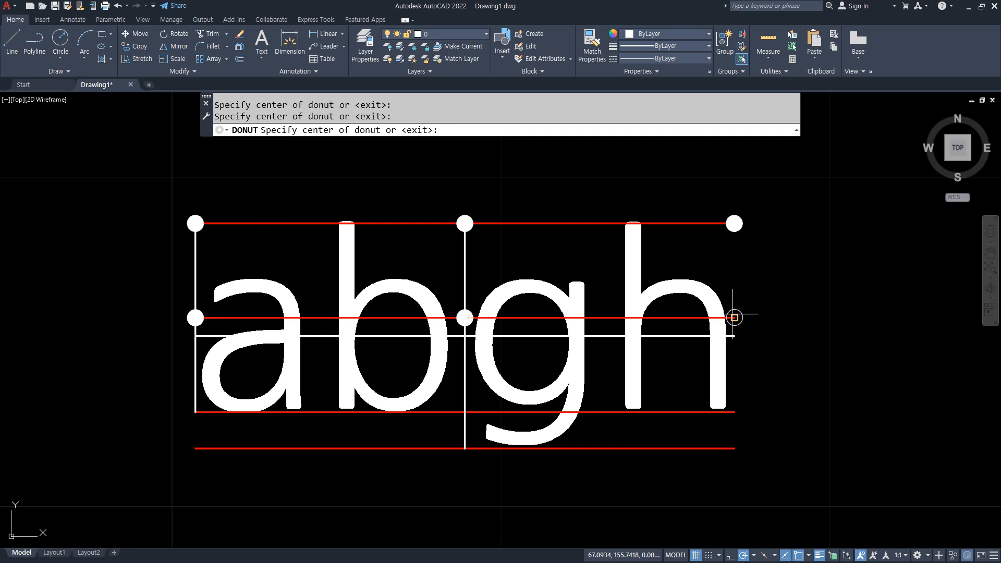
pyautogui.click(195, 412)
pyautogui.click(466, 412)
pyautogui.click(734, 412)
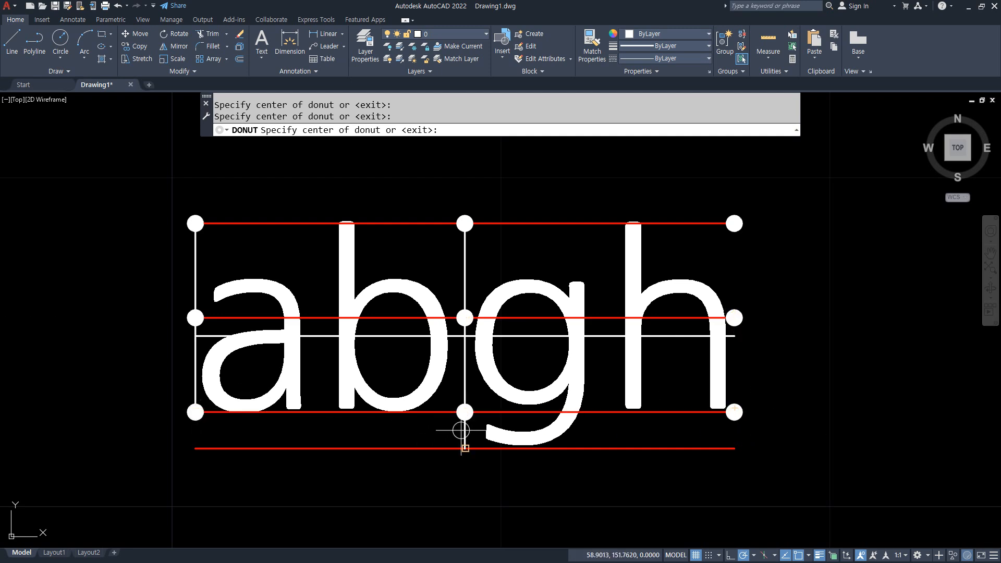
pyautogui.click(195, 449)
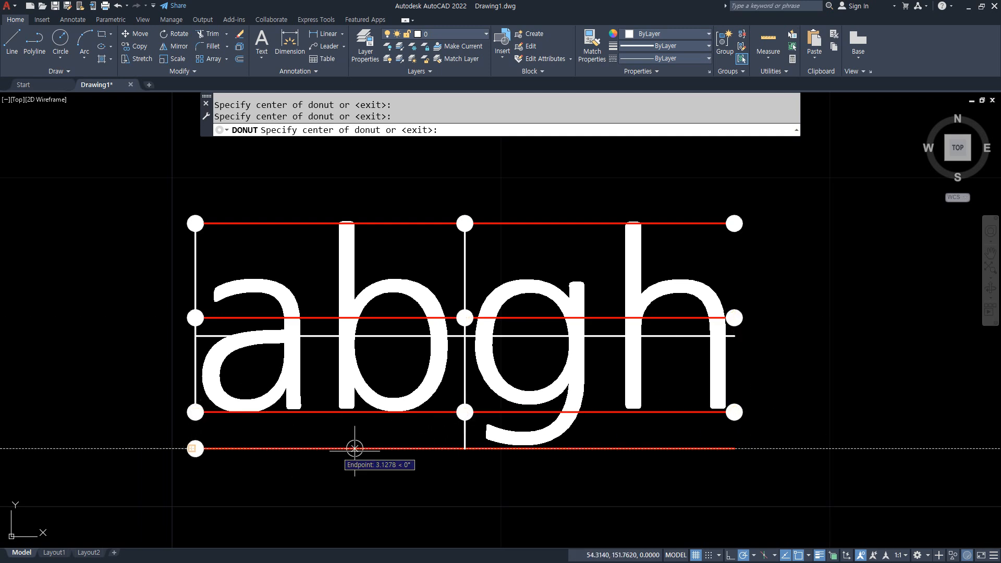
pyautogui.click(465, 448)
pyautogui.click(734, 449)
pyautogui.press('Return')
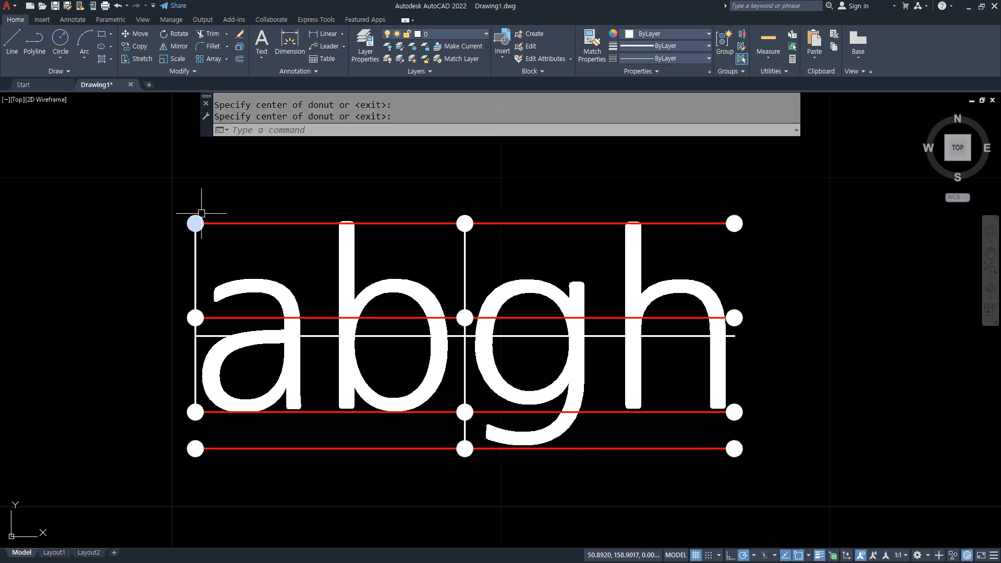
# Step: Create single-line text "TL" with height 1 and rotation 0 near the top line's left donut
pyautogui.write('dt')
pyautogui.press('Return')
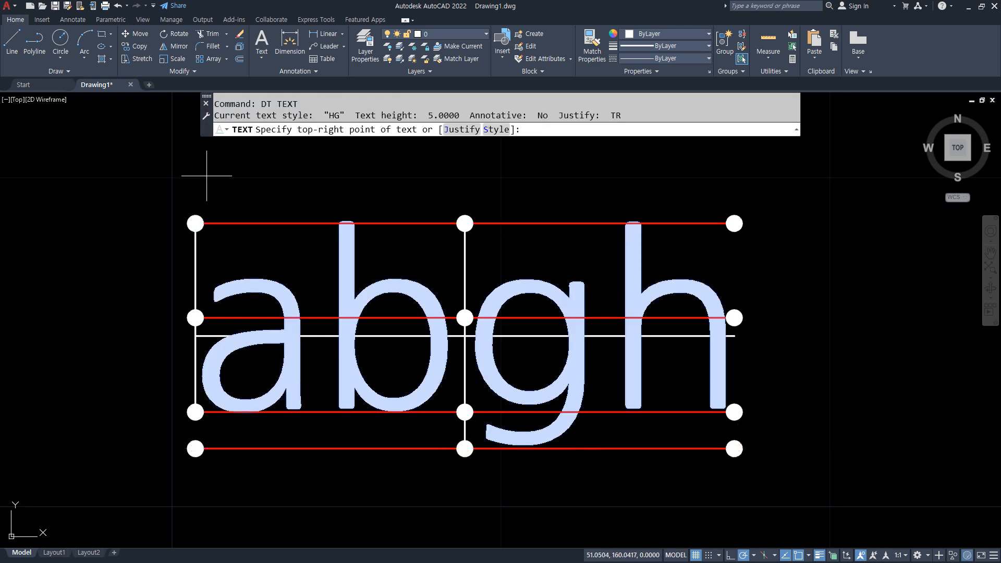
pyautogui.click(211, 184)
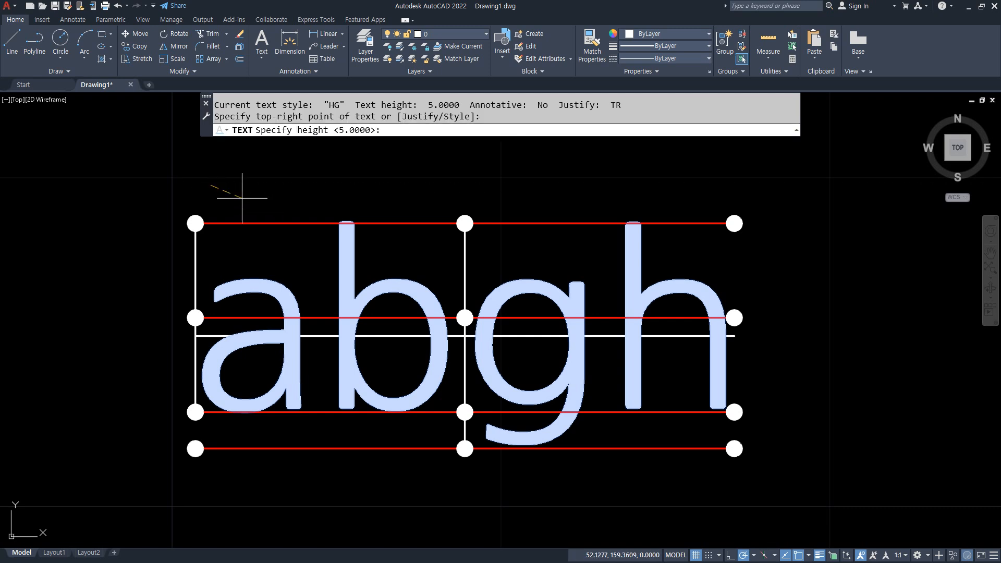
pyautogui.write('1')
pyautogui.press('Return')
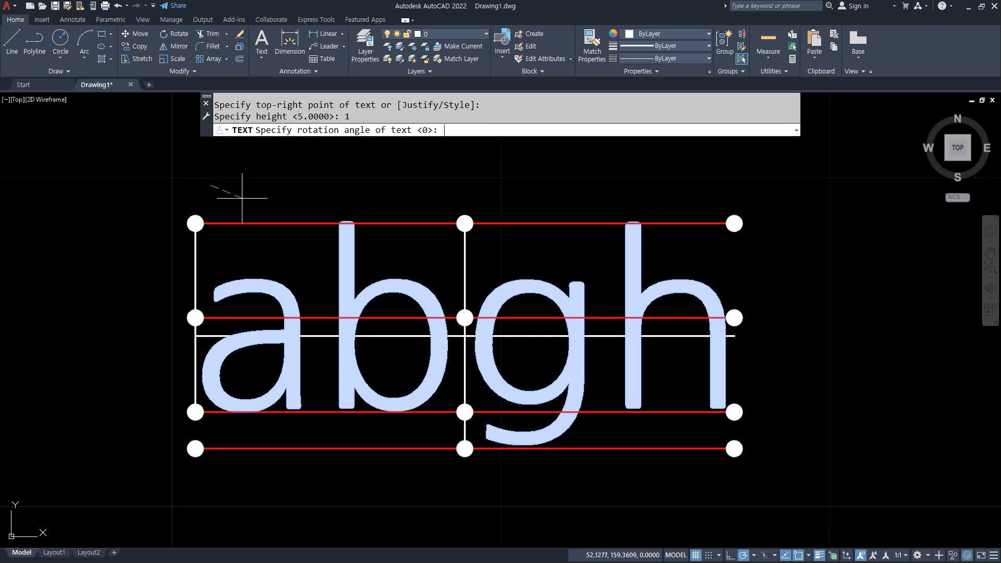
pyautogui.press('Return')
pyautogui.write('TL')
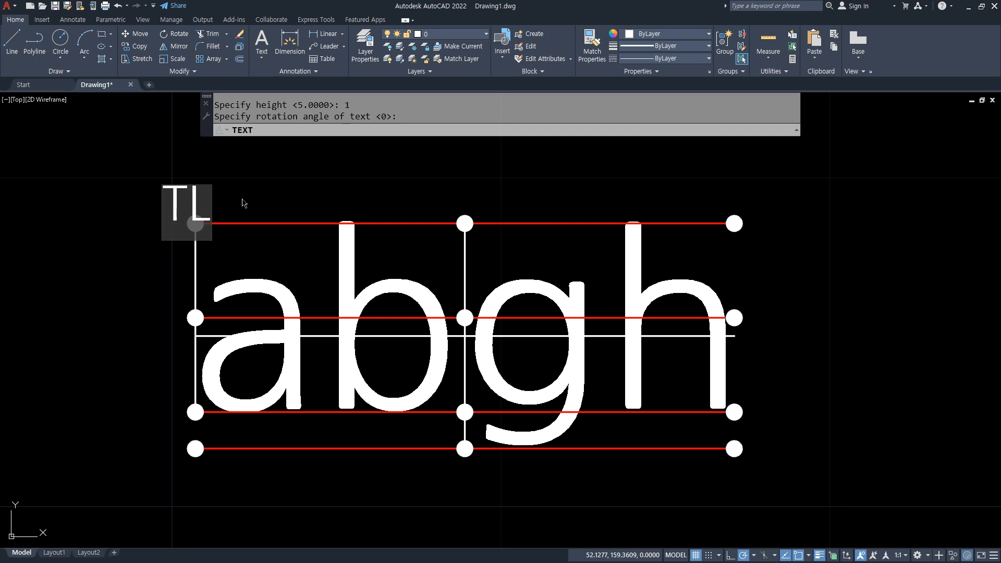
pyautogui.press('Return')
pyautogui.press('Return')
# Step: Move the "TL" label so it sits just above and right of the top line's left donut
pyautogui.write('m')
pyautogui.press('Return')
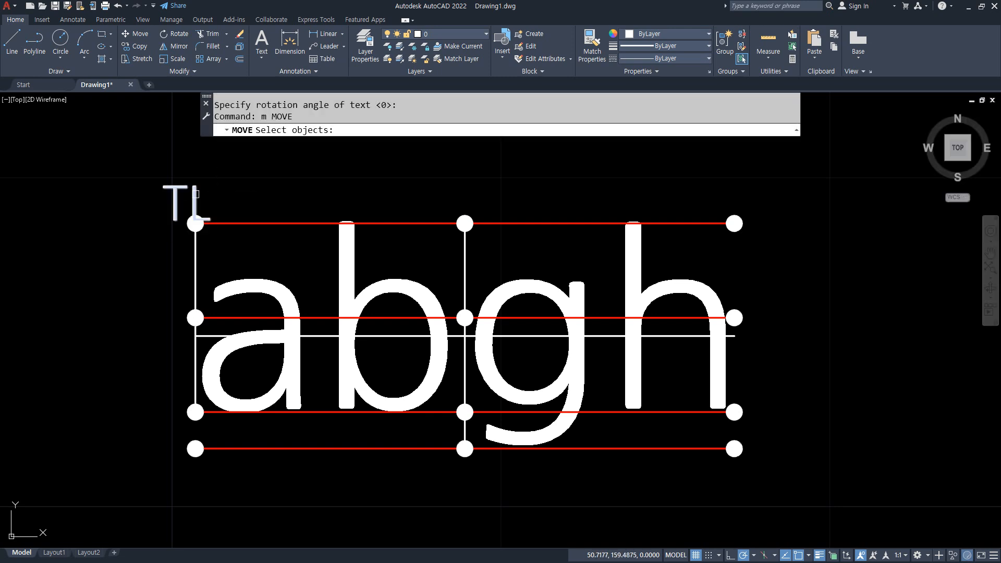
pyautogui.click(176, 205)
pyautogui.press('Return')
pyautogui.click(128, 235)
pyautogui.click(165, 219)
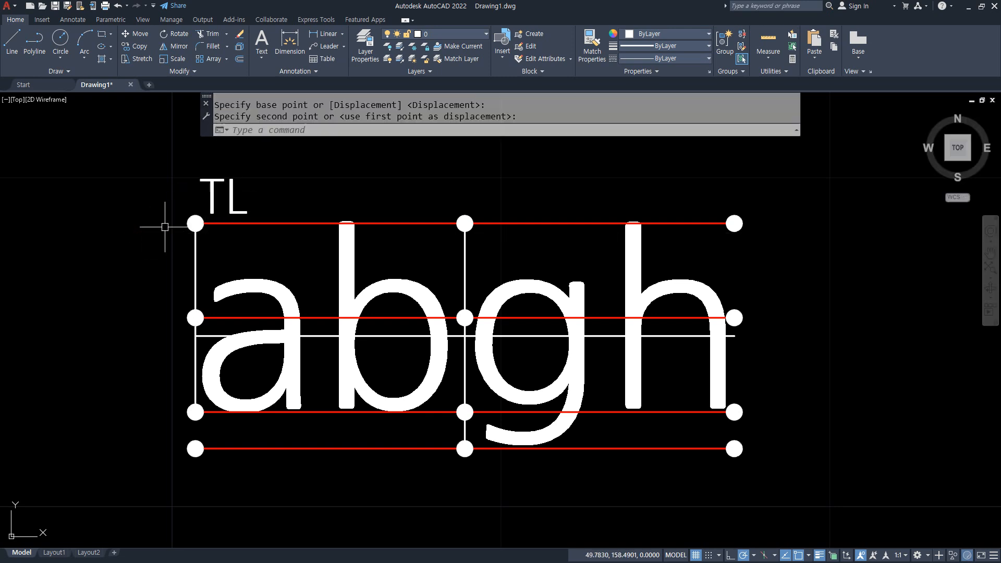
# Step: Copy the "TL" label horizontally to matching positions above the top line's central and right donuts
pyautogui.write('cp')
pyautogui.press('Return')
pyautogui.click(249, 203)
pyautogui.click(202, 193)
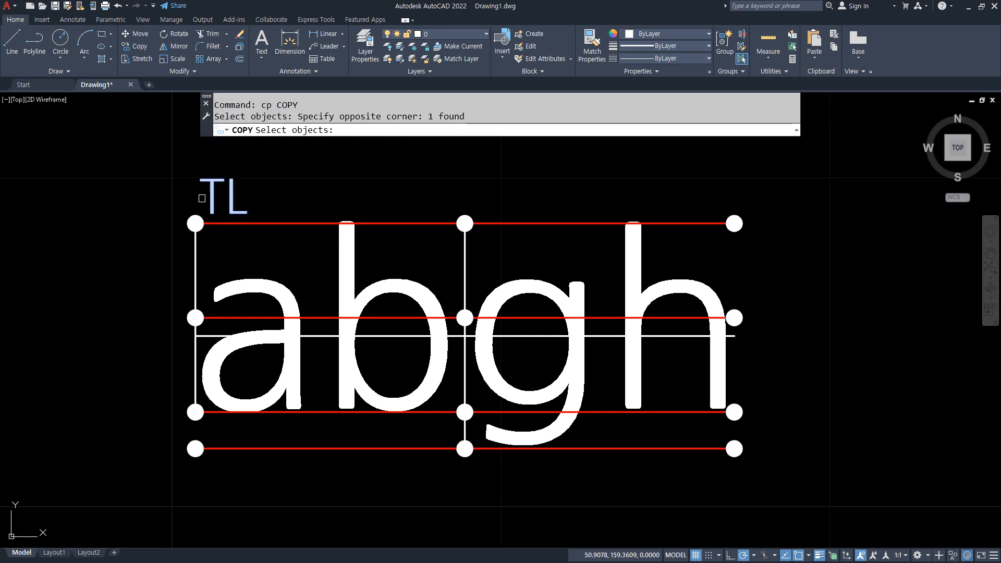
pyautogui.press('Return')
pyautogui.click(166, 190)
pyautogui.click(436, 190)
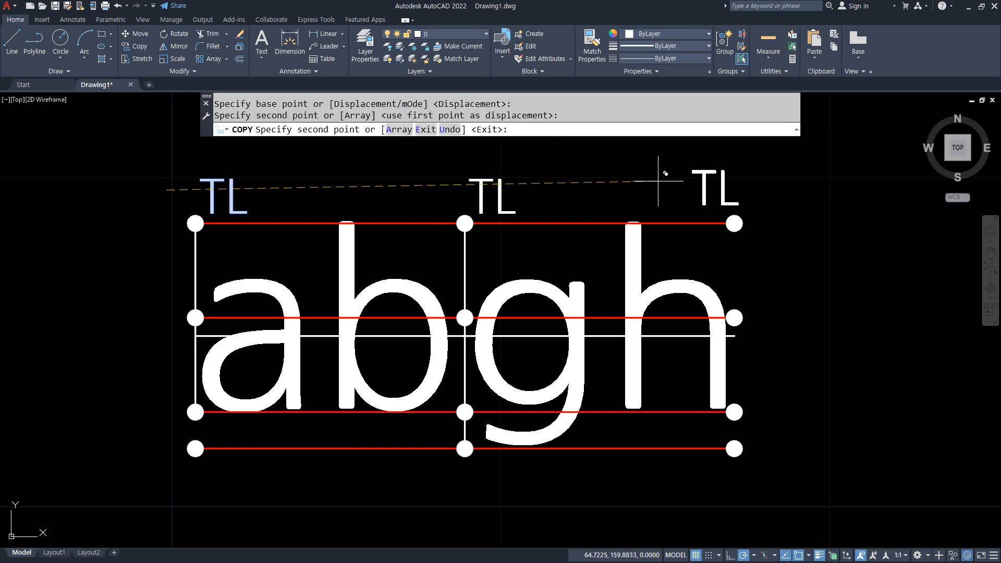
pyautogui.click(702, 190)
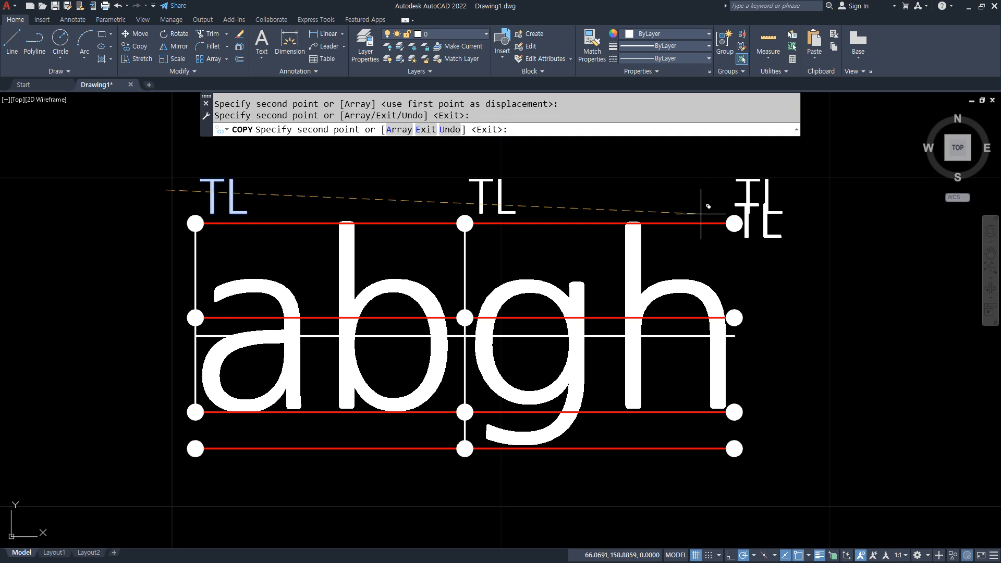
pyautogui.press('Return')
# Step: Change the label above the top line's central donut to "TC" and the one above its right donut to "TR"
pyautogui.doubleClick(496, 199)
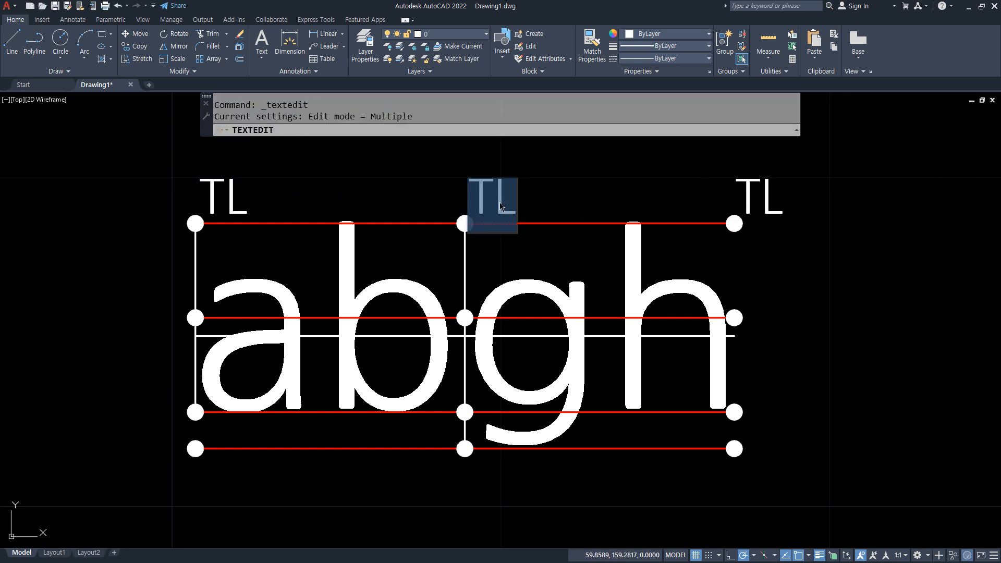
pyautogui.write('Tc')
pyautogui.press('BackSpace')
pyautogui.write('C')
pyautogui.click(765, 204)
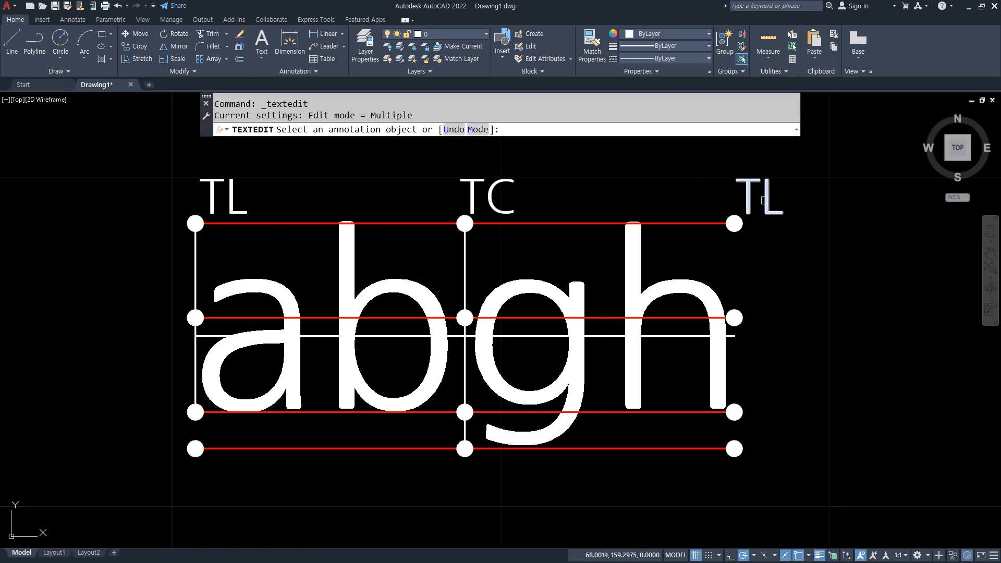
pyautogui.click(762, 200)
pyautogui.moveTo(763, 200); pyautogui.dragTo(800, 204)
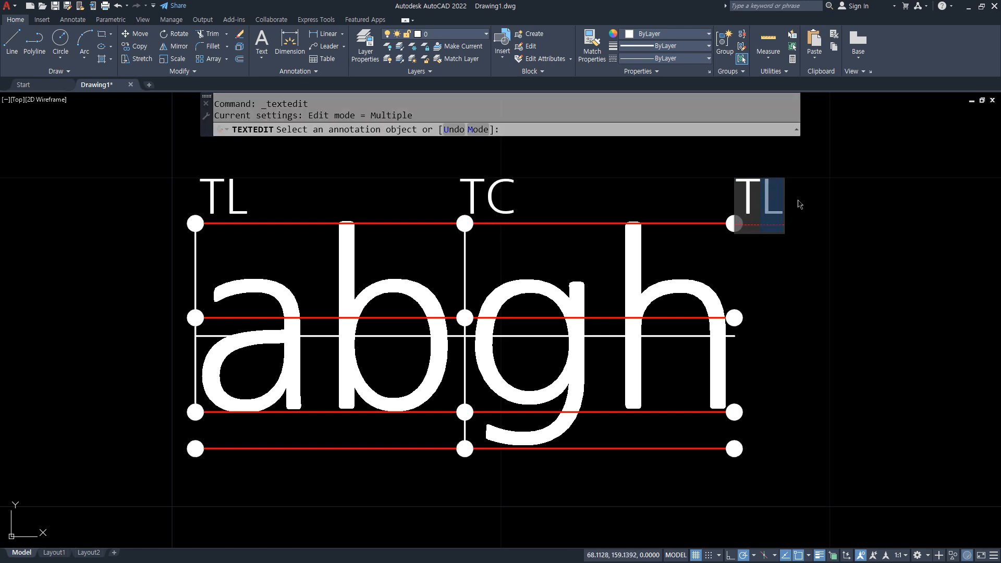
pyautogui.write('R')
pyautogui.click(837, 262)
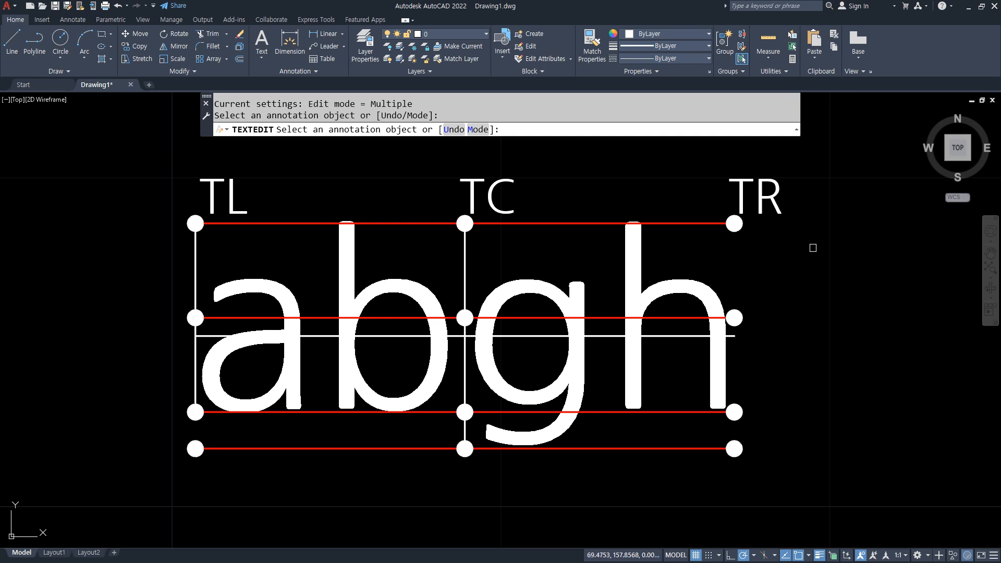
pyautogui.press('Escape')
# Step: Copy the TL, TC and TR labels straight down to above the middle red line, above the baseline and below the lowest line
pyautogui.write('cp')
pyautogui.press('Return')
pyautogui.click(769, 191)
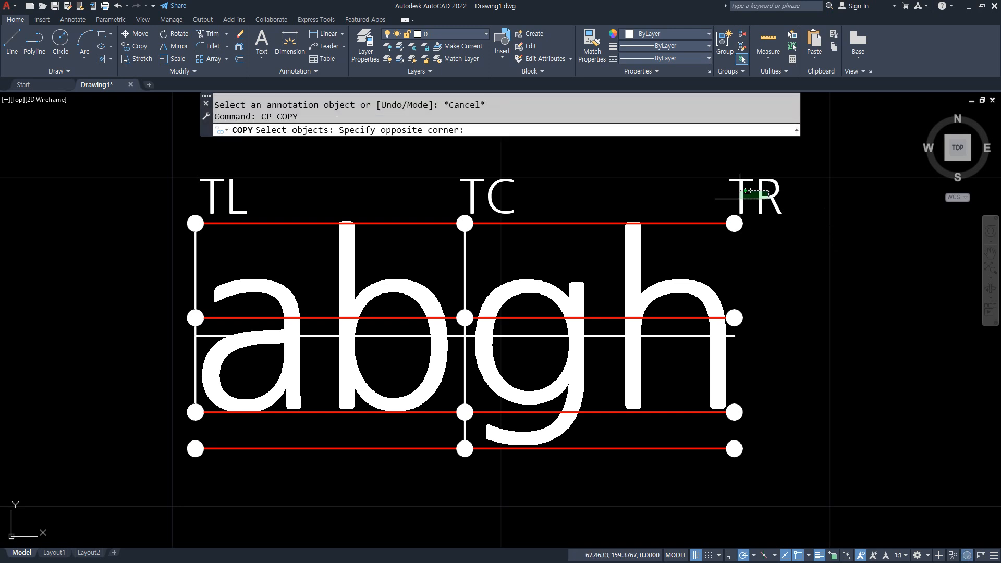
pyautogui.click(125, 152)
pyautogui.press('Return')
pyautogui.click(836, 197)
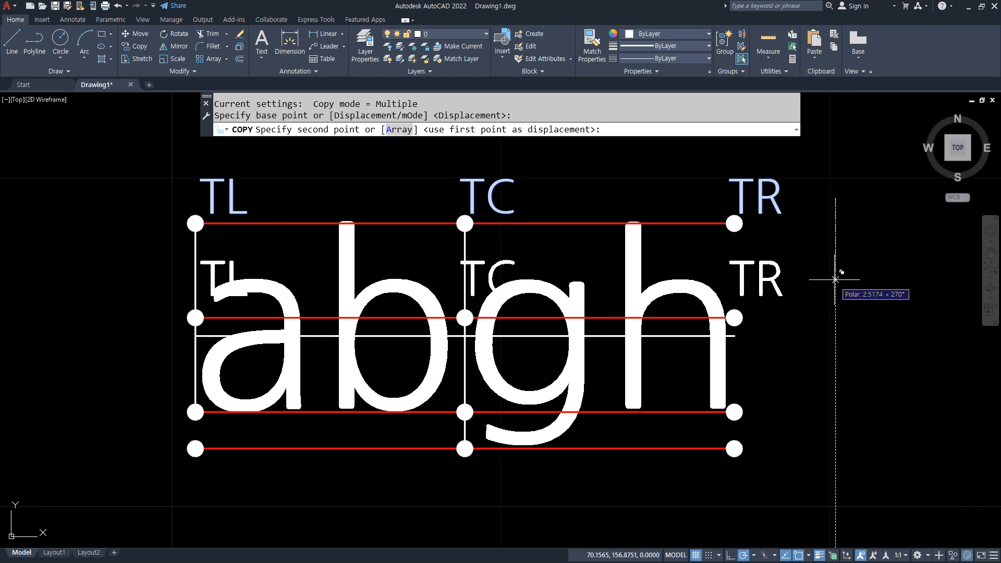
pyautogui.click(836, 288)
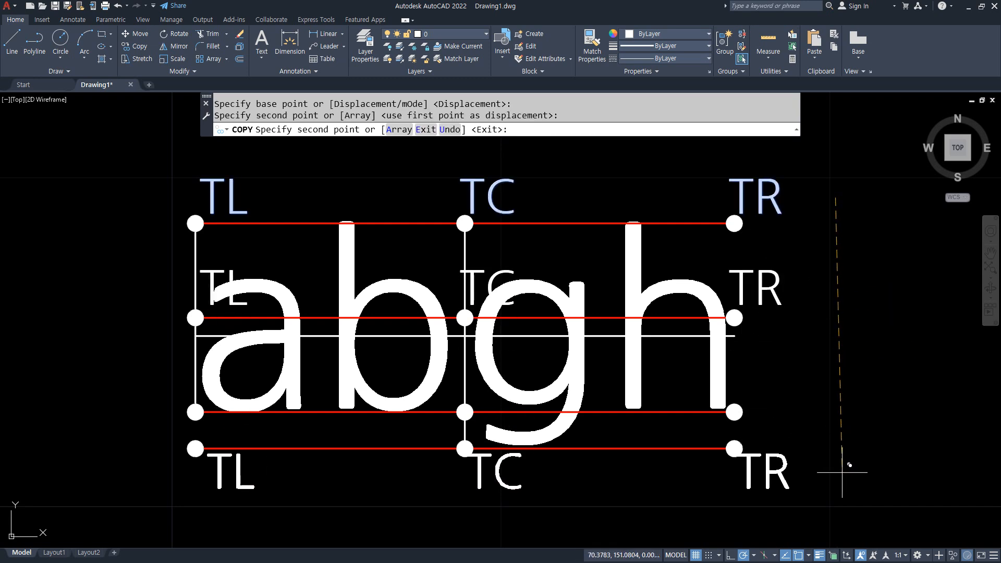
pyautogui.click(835, 387)
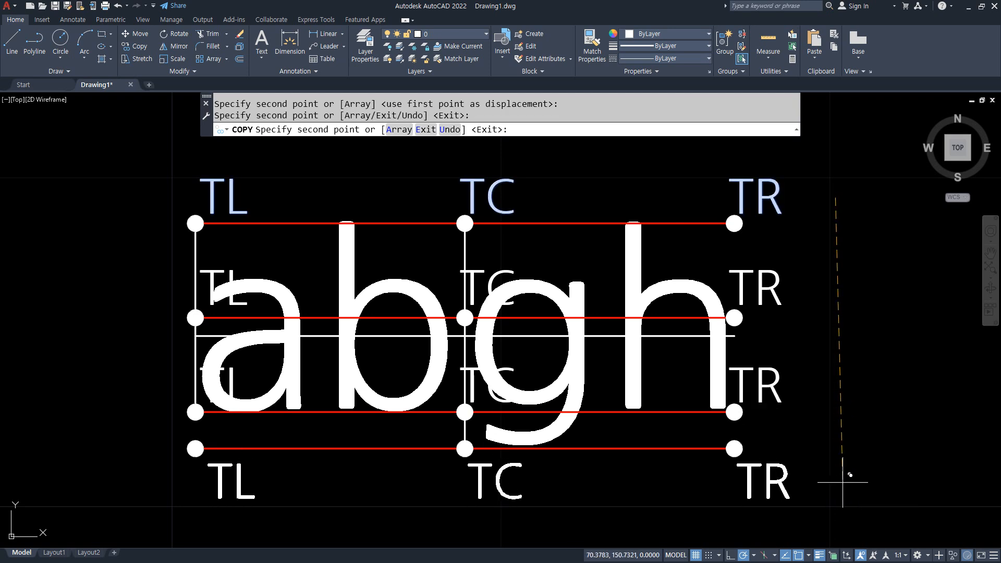
pyautogui.click(835, 483)
pyautogui.press('Return')
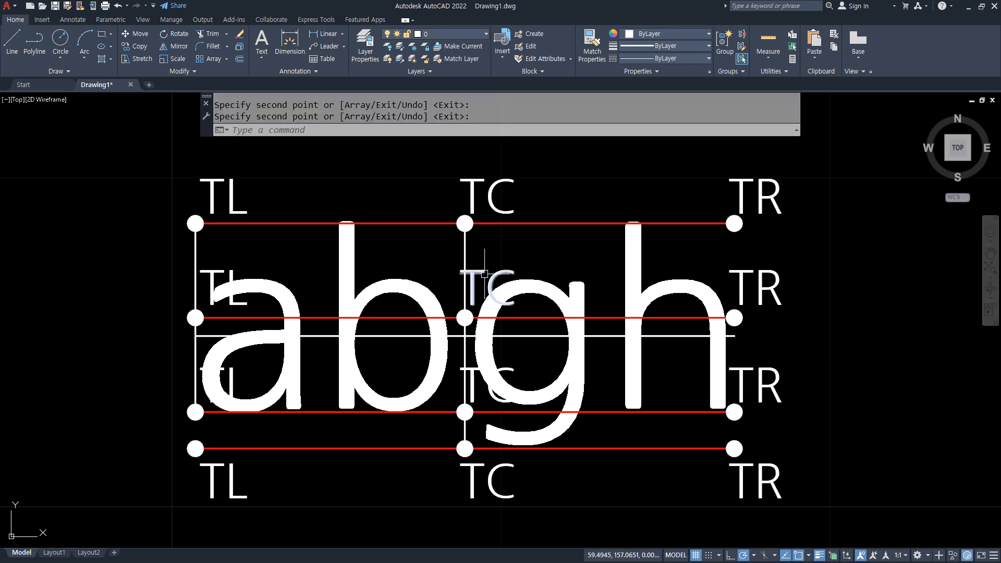
# Step: Change the three labels above the middle red line to "ML", "MC" and "MR"
pyautogui.doubleClick(215, 277)
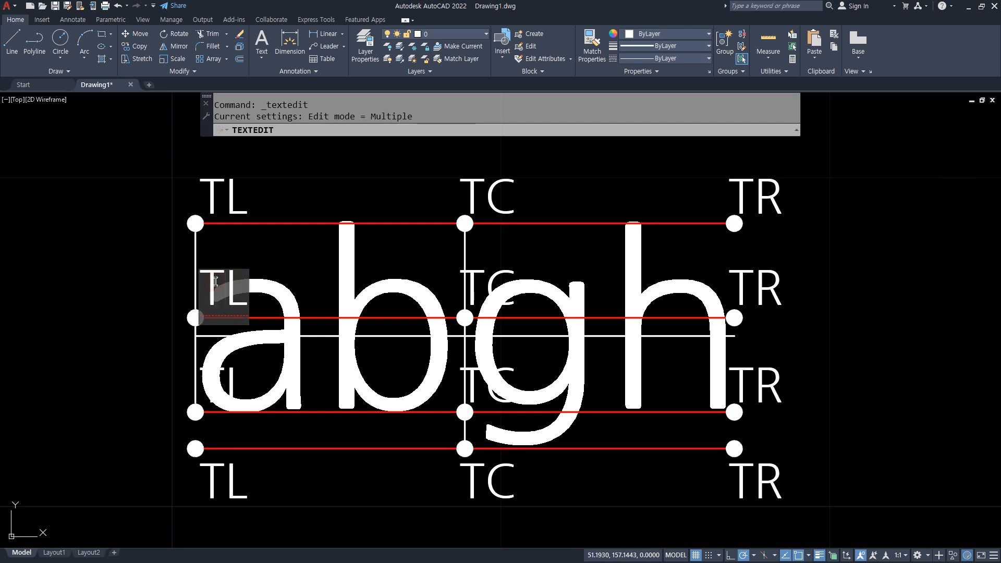
pyautogui.write('M')
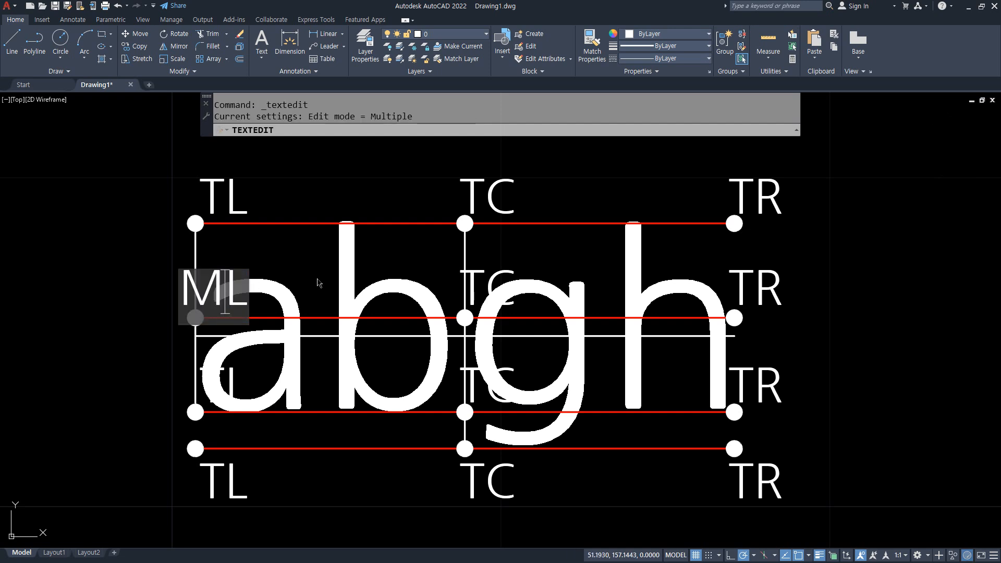
pyautogui.click(463, 274)
pyautogui.doubleClick(475, 283)
pyautogui.moveTo(483, 280); pyautogui.dragTo(442, 281)
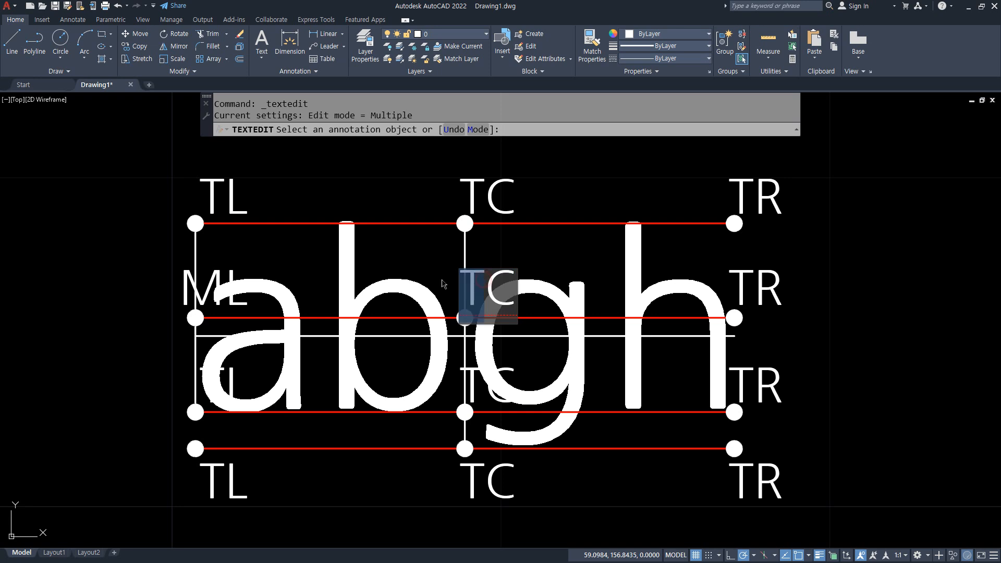
pyautogui.write('M')
pyautogui.click(753, 295)
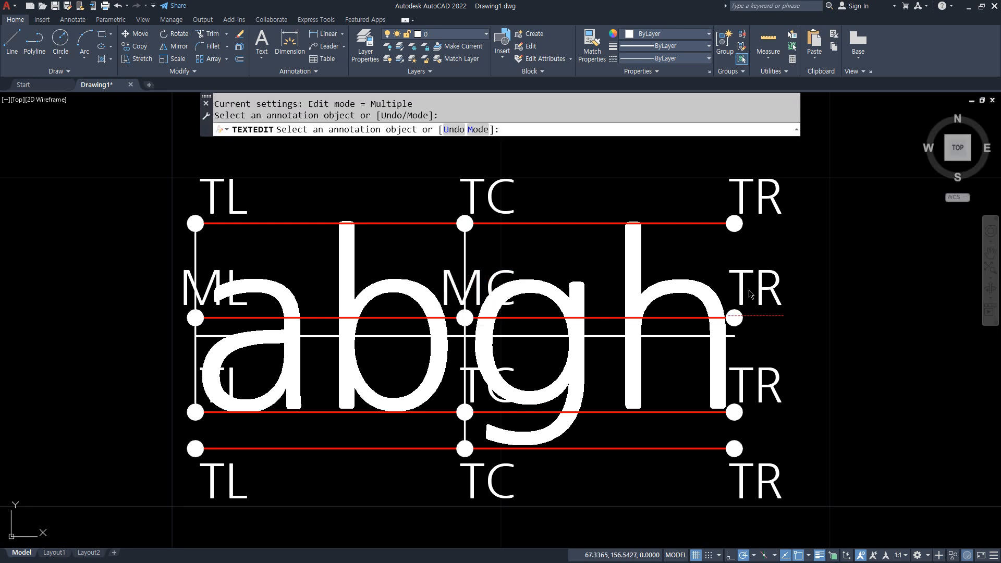
pyautogui.doubleClick(752, 295)
pyautogui.moveTo(748, 291); pyautogui.dragTo(730, 290)
pyautogui.write('M')
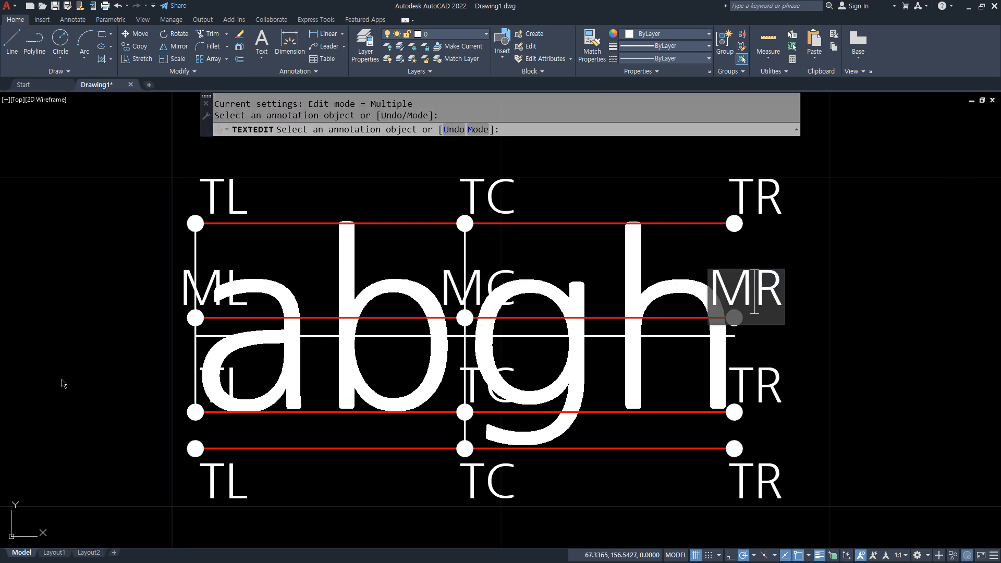
pyautogui.click(88, 362)
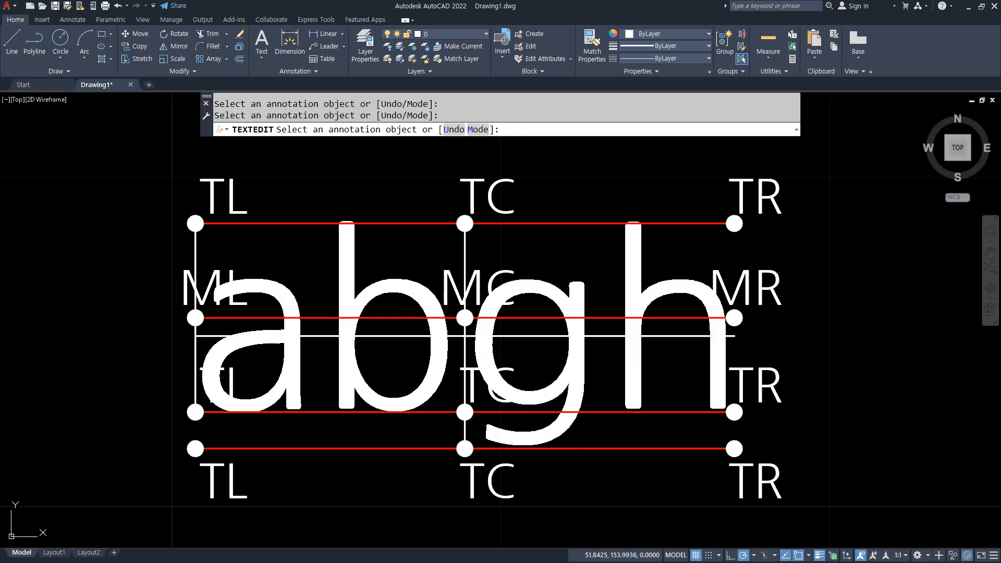
# Step: Replace the left label above the baseline with "LEFT"
pyautogui.click(226, 384)
pyautogui.moveTo(238, 391); pyautogui.dragTo(183, 390)
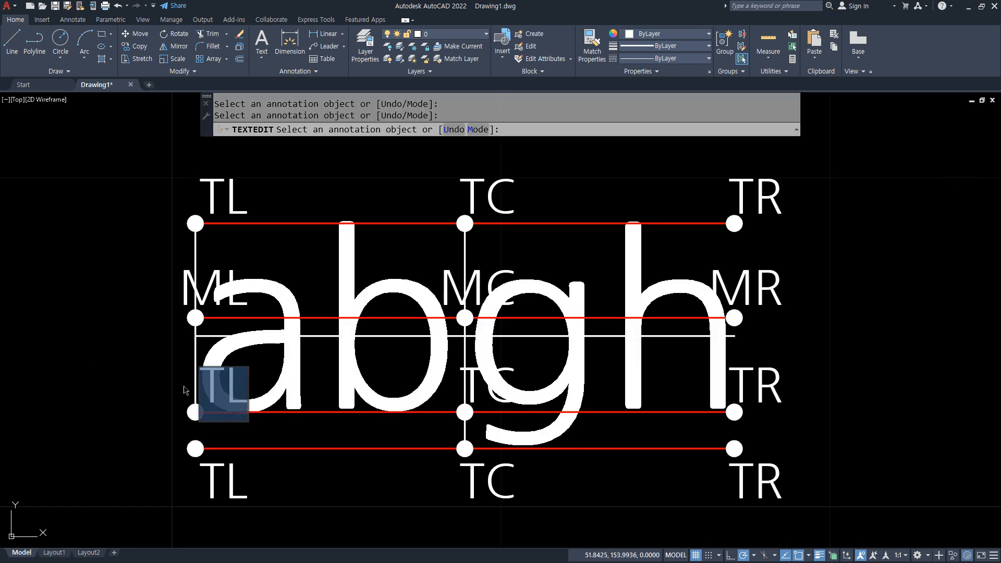
pyautogui.write('LEFT')
pyautogui.press('Return')
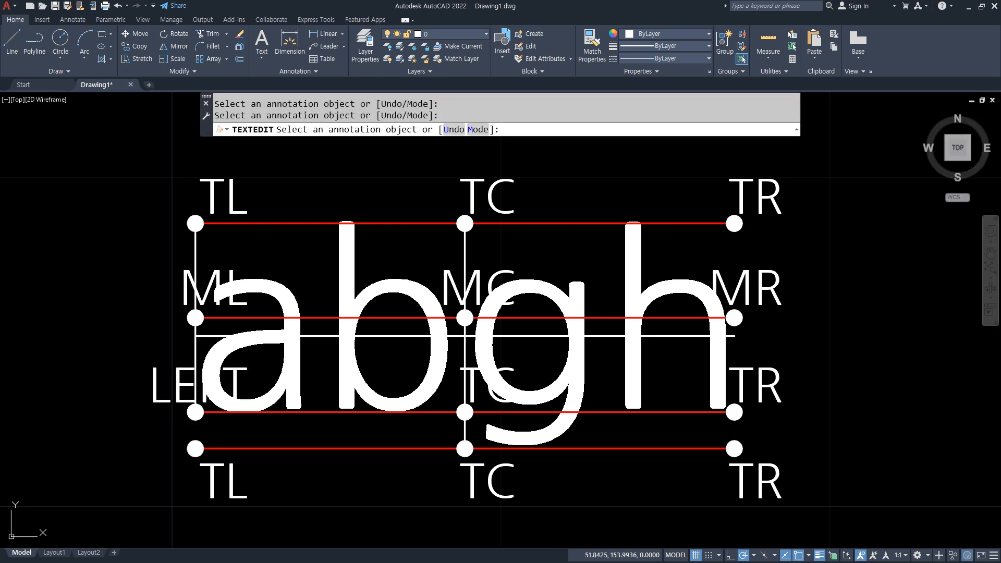
# Step: Replace the central and right labels above the baseline with "CENTER" and "RIGHT"
pyautogui.click(469, 391)
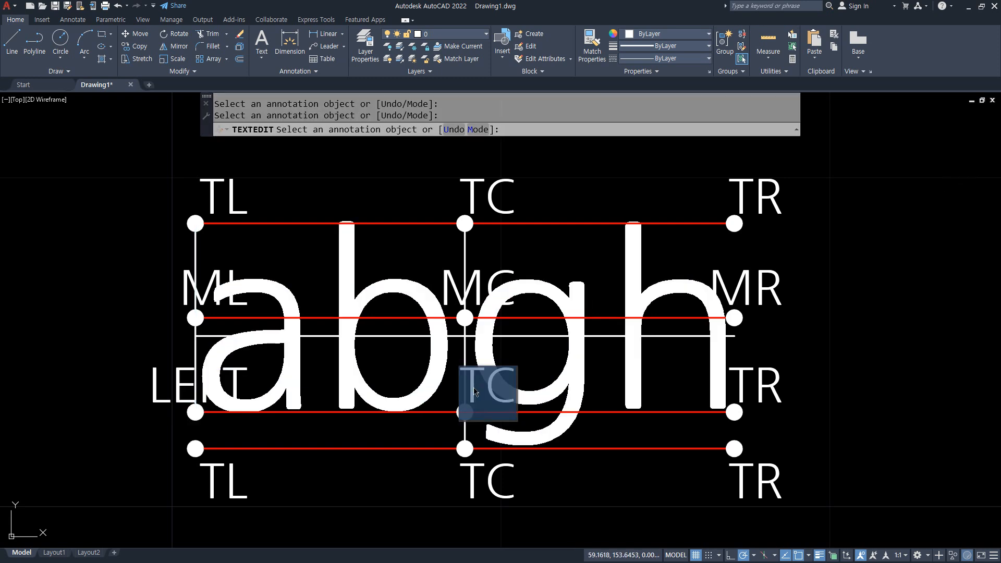
pyautogui.write('CENTER')
pyautogui.press('Return')
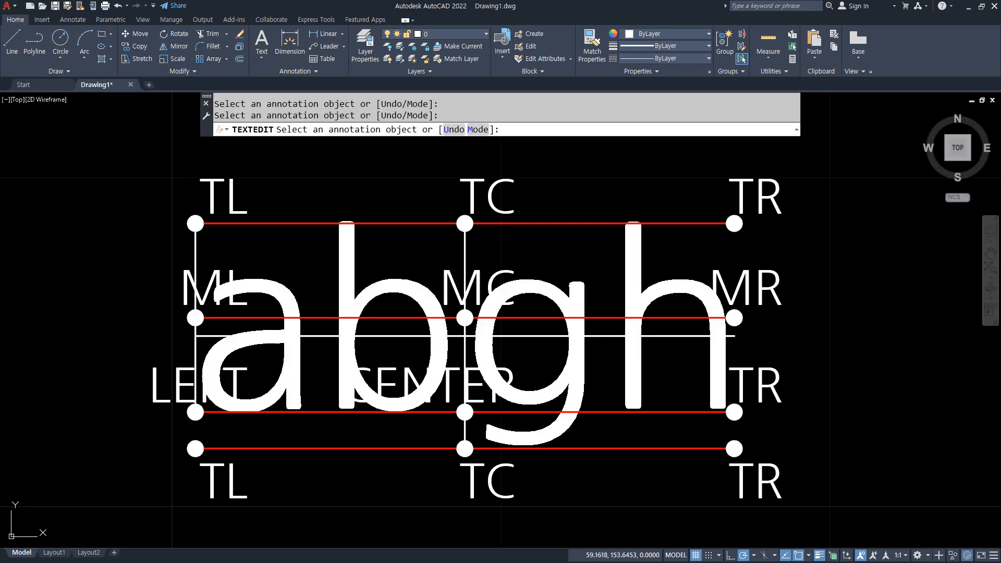
pyautogui.click(787, 394)
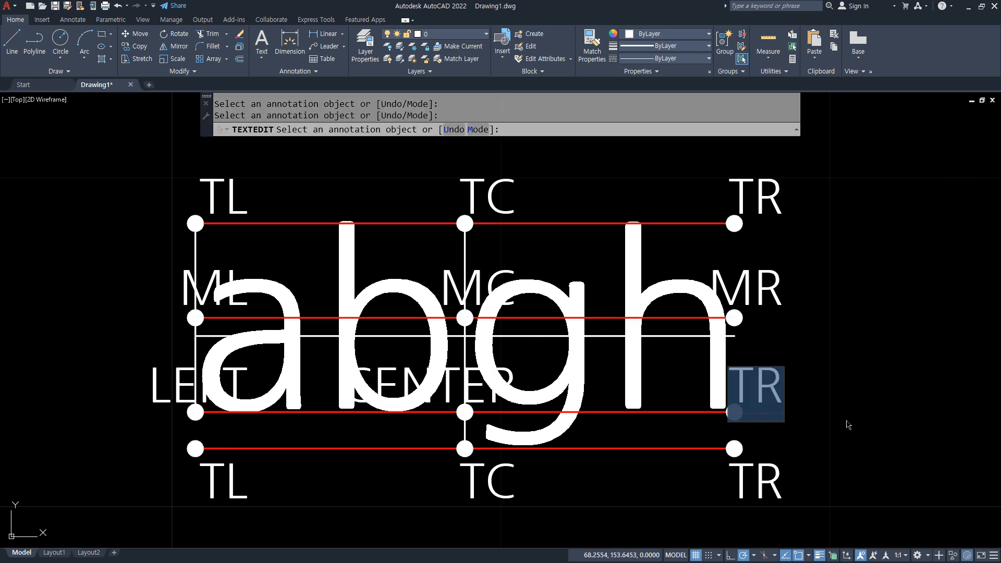
pyautogui.write('RIGHT')
pyautogui.press('Return')
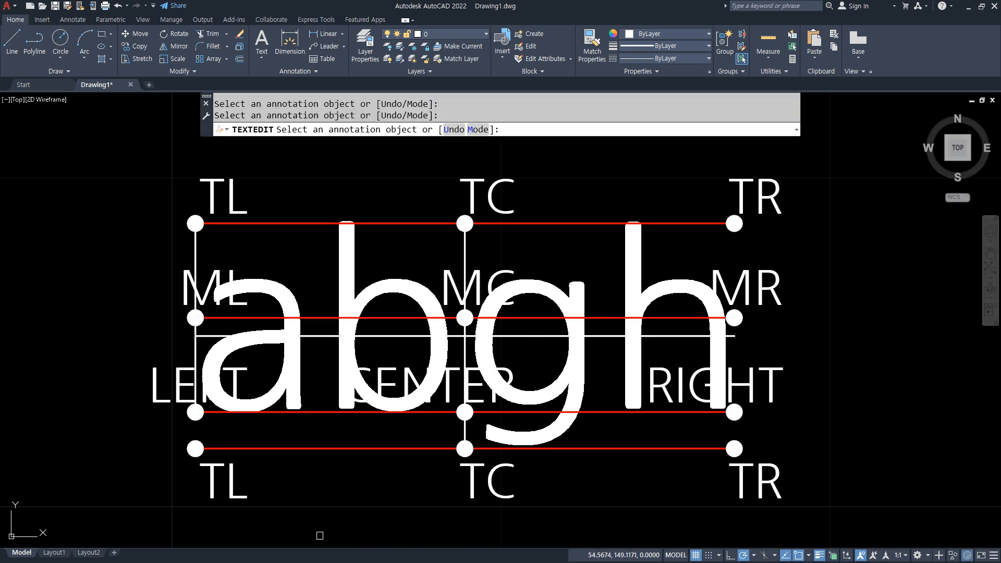
# Step: Change the three labels below the lowest red line to "BL", "BC" and "BR", and end text editing
pyautogui.click(210, 493)
pyautogui.moveTo(224, 490); pyautogui.dragTo(180, 485)
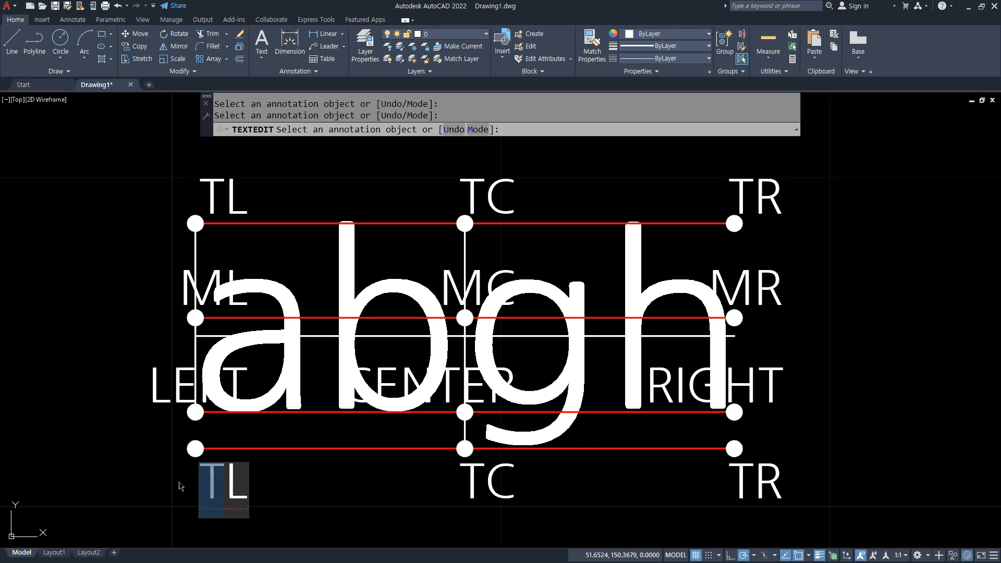
pyautogui.write('B')
pyautogui.press('Return')
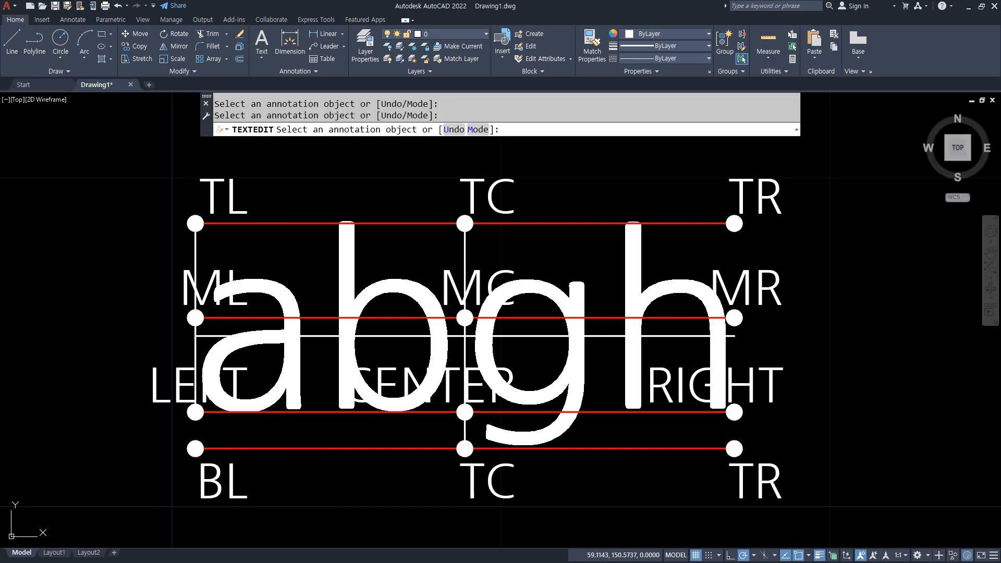
pyautogui.click(483, 492)
pyautogui.moveTo(481, 486); pyautogui.dragTo(432, 478)
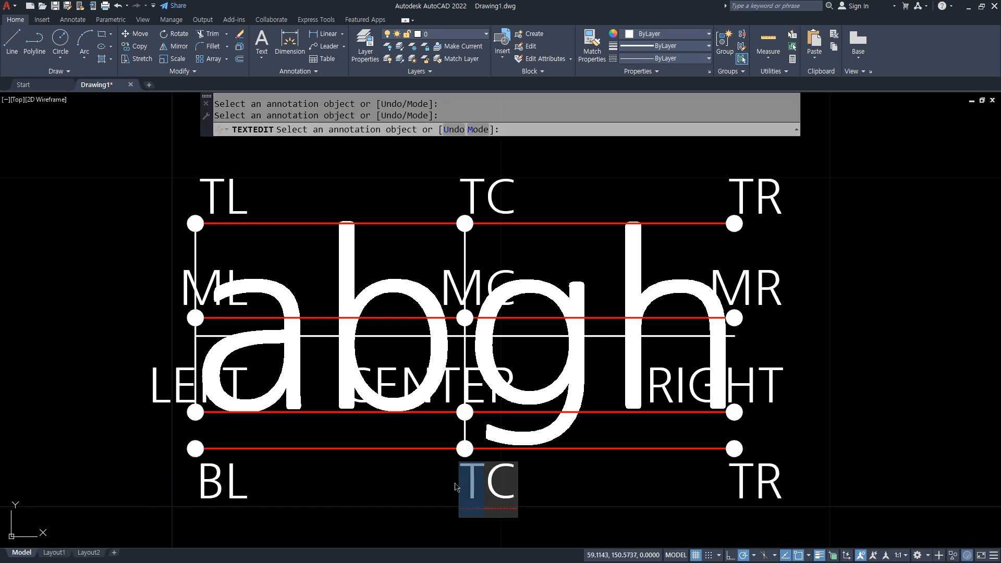
pyautogui.write('B')
pyautogui.press('Return')
pyautogui.click(739, 495)
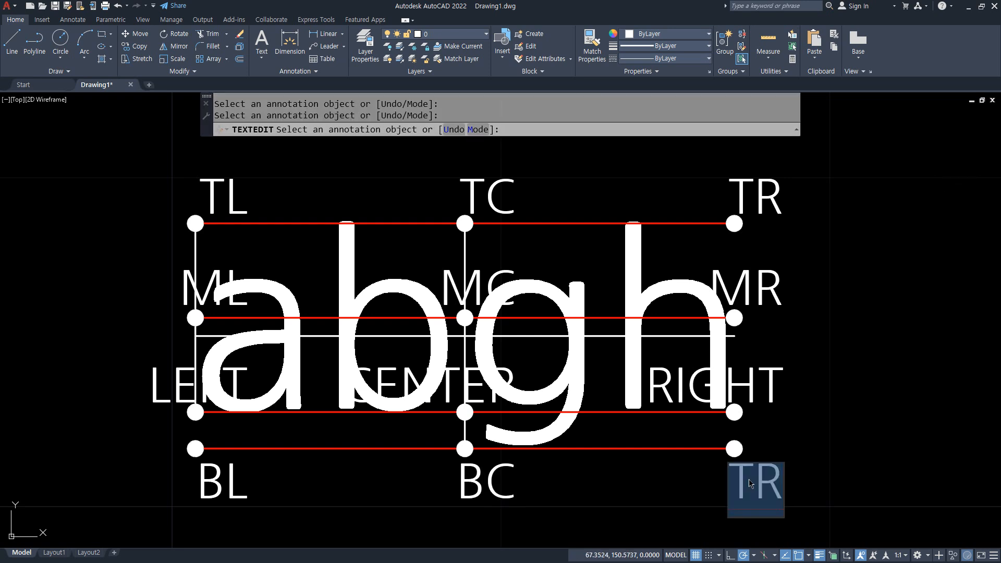
pyautogui.moveTo(755, 486); pyautogui.dragTo(674, 489)
pyautogui.write('B')
pyautogui.press('Return')
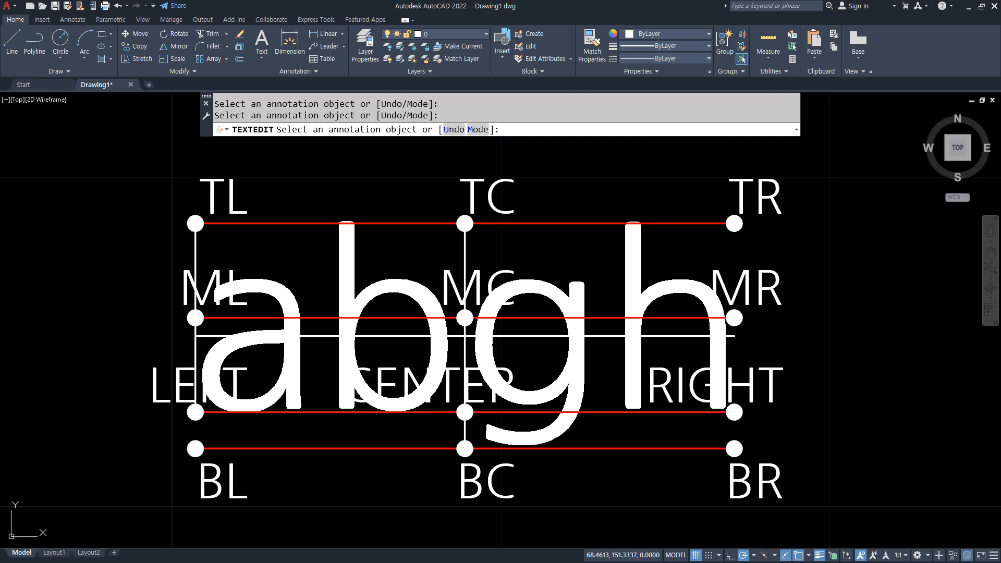
pyautogui.press('Escape')
pyautogui.press('Escape')
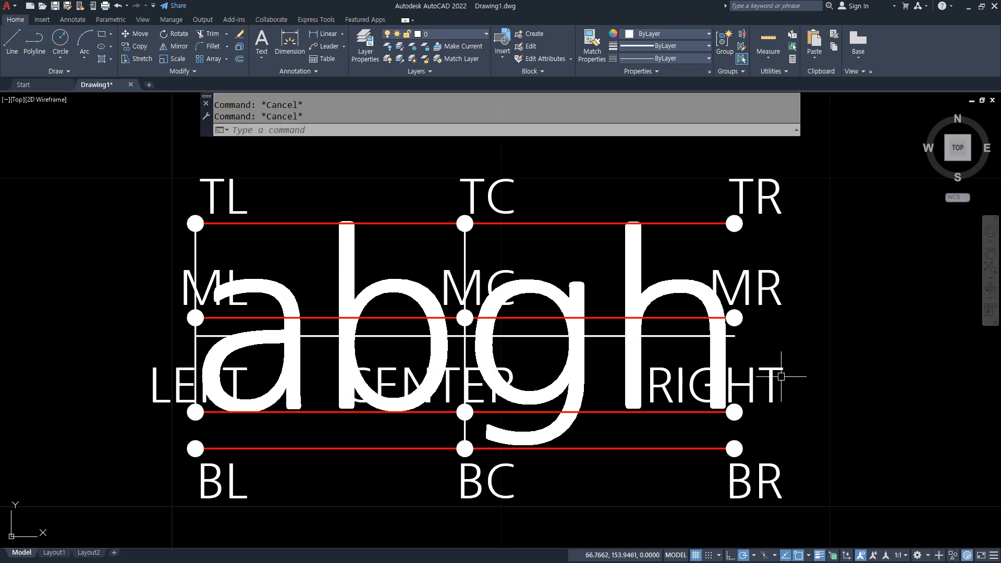
pyautogui.hotkey('ctrl', 'alt', 'g')
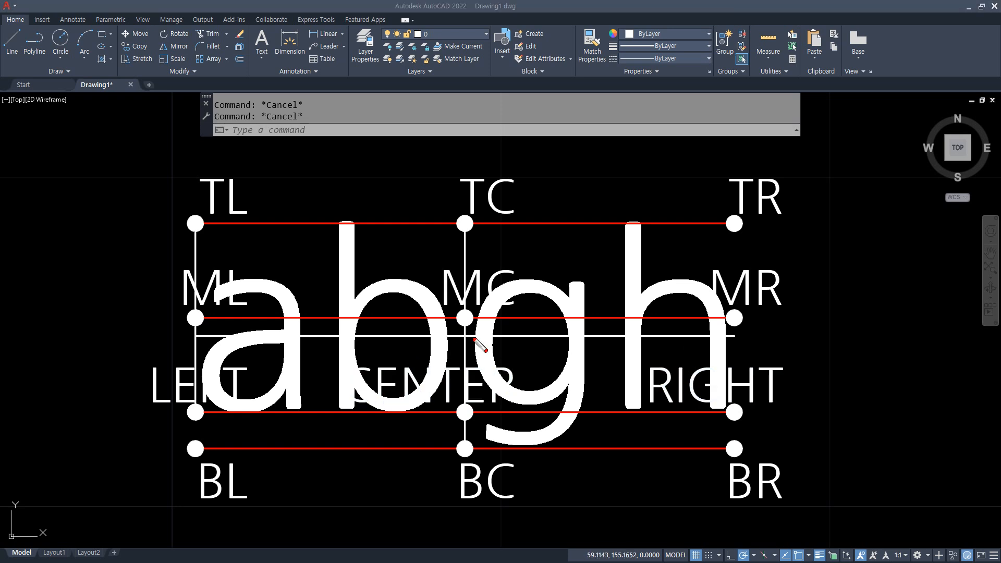
pyautogui.moveTo(462, 341); pyautogui.dragTo(468, 339)
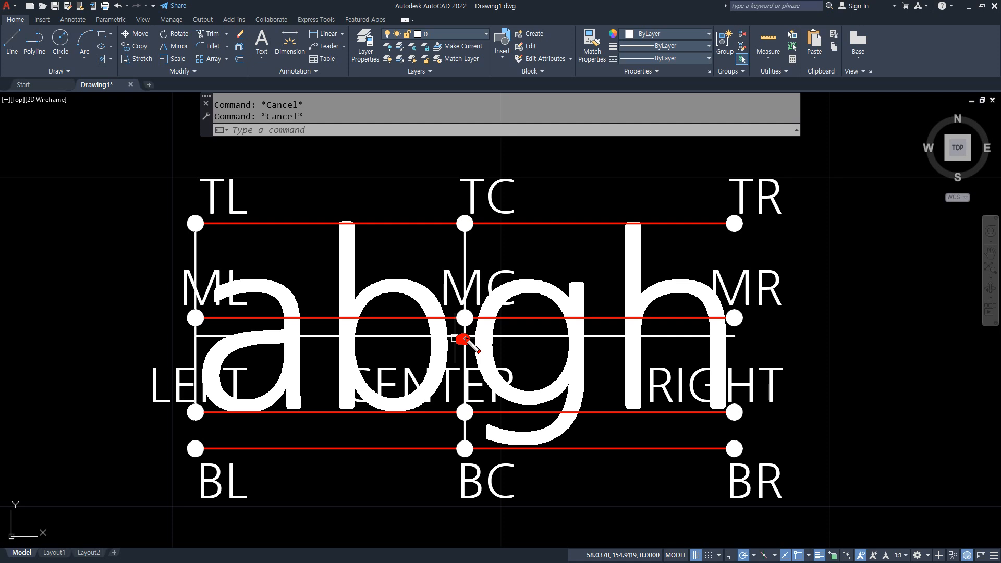
pyautogui.moveTo(224, 412); pyautogui.dragTo(801, 405)
pyautogui.moveTo(199, 414)
pyautogui.mouseDown()
pyautogui.moveTo(114, 414)
pyautogui.moveTo(820, 414)
pyautogui.mouseUp()
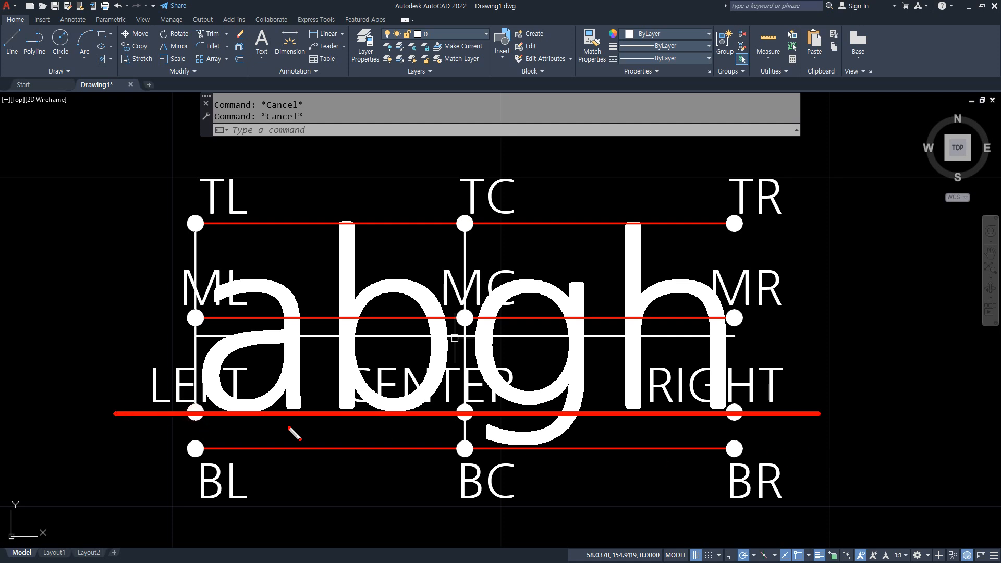
pyautogui.moveTo(457, 406); pyautogui.dragTo(472, 417)
pyautogui.moveTo(730, 407); pyautogui.dragTo(754, 425)
pyautogui.moveTo(194, 219); pyautogui.dragTo(204, 225)
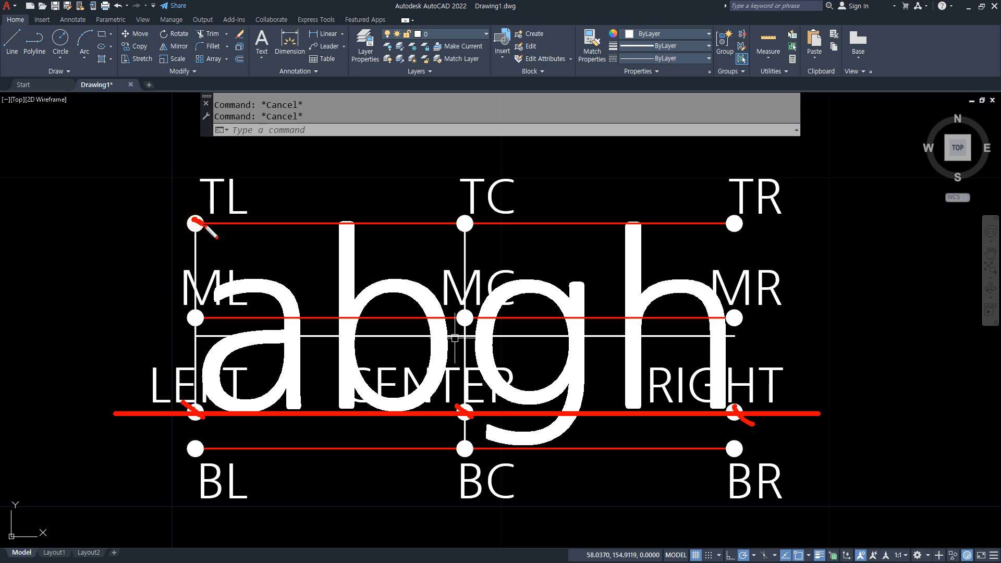
pyautogui.moveTo(468, 213); pyautogui.dragTo(483, 228)
pyautogui.moveTo(184, 220)
pyautogui.mouseDown()
pyautogui.moveTo(248, 220)
pyautogui.moveTo(211, 351)
pyautogui.moveTo(211, 412)
pyautogui.mouseUp()
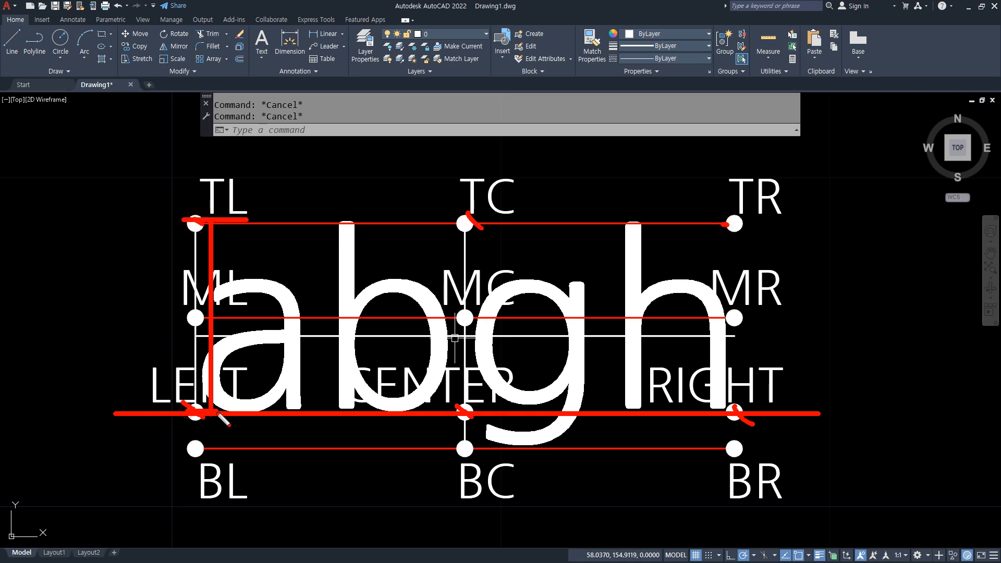
pyautogui.moveTo(195, 315); pyautogui.dragTo(205, 325)
pyautogui.moveTo(462, 314); pyautogui.dragTo(473, 320)
pyautogui.moveTo(727, 314); pyautogui.dragTo(740, 320)
pyautogui.moveTo(188, 417)
pyautogui.mouseDown()
pyautogui.moveTo(393, 417)
pyautogui.moveTo(343, 438)
pyautogui.moveTo(349, 456)
pyautogui.moveTo(376, 431)
pyautogui.mouseUp()
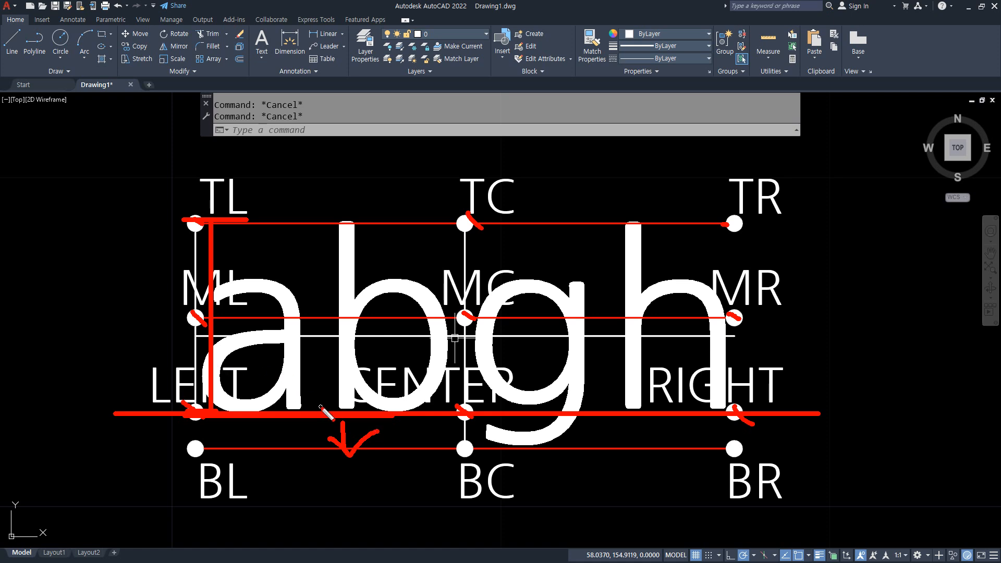
pyautogui.moveTo(222, 472)
pyautogui.mouseDown()
pyautogui.moveTo(184, 459)
pyautogui.moveTo(231, 415)
pyautogui.moveTo(219, 481)
pyautogui.mouseUp()
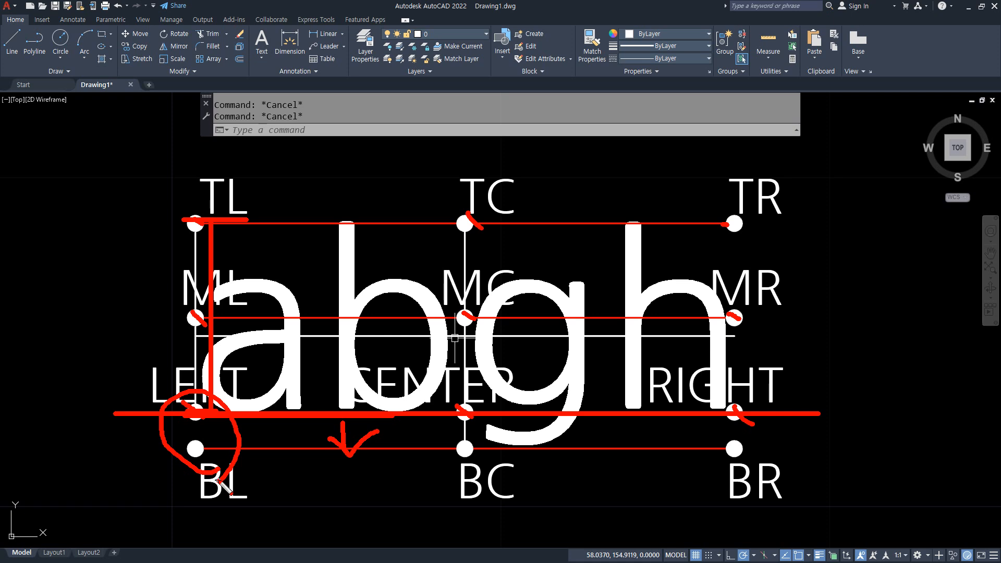
pyautogui.moveTo(483, 494)
pyautogui.mouseDown()
pyautogui.moveTo(435, 426)
pyautogui.moveTo(509, 485)
pyautogui.moveTo(465, 497)
pyautogui.mouseUp()
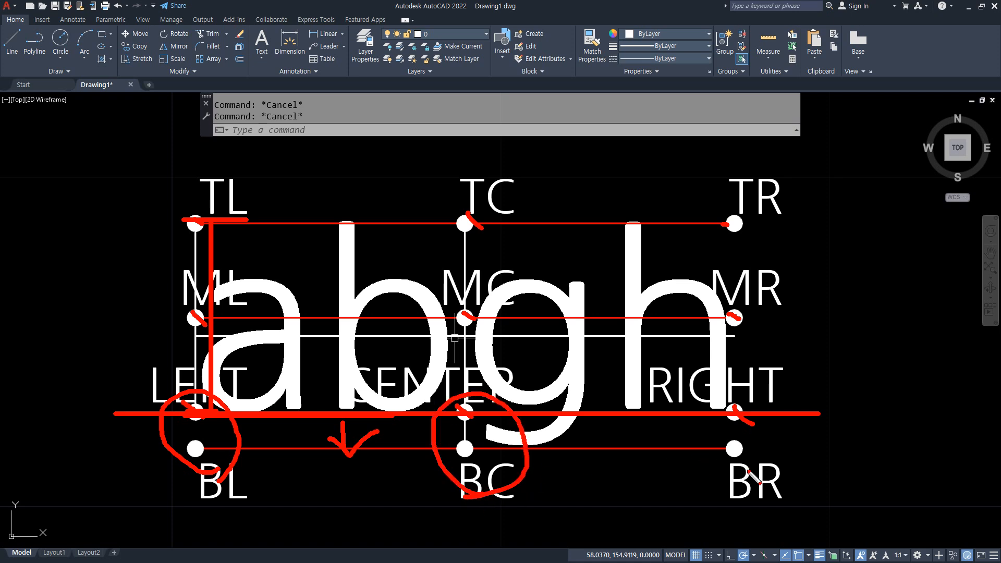
pyautogui.moveTo(749, 472)
pyautogui.mouseDown()
pyautogui.moveTo(701, 415)
pyautogui.moveTo(734, 479)
pyautogui.mouseUp()
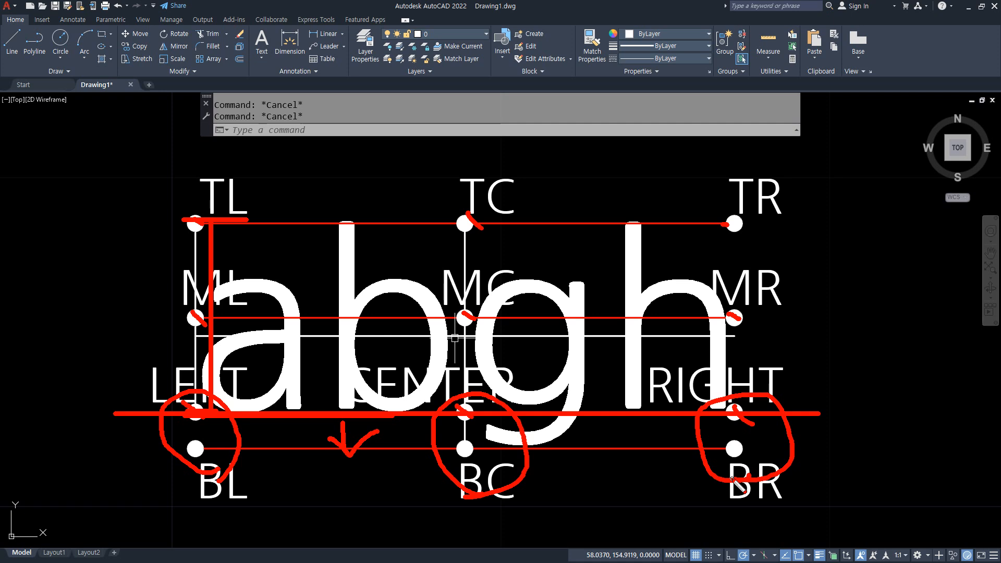
pyautogui.press('e')
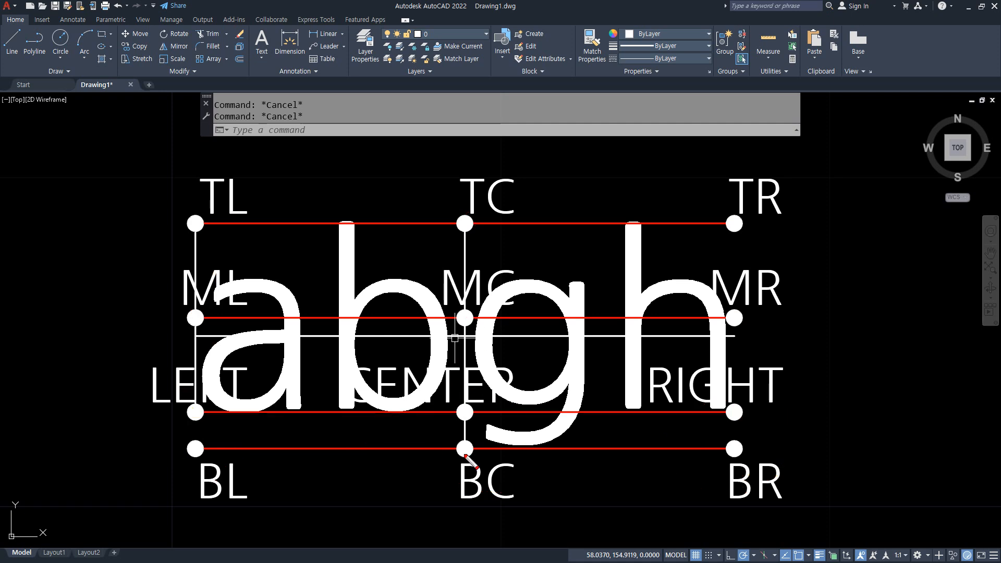
pyautogui.moveTo(418, 452)
pyautogui.mouseDown()
pyautogui.moveTo(593, 451)
pyautogui.moveTo(391, 451)
pyautogui.mouseUp()
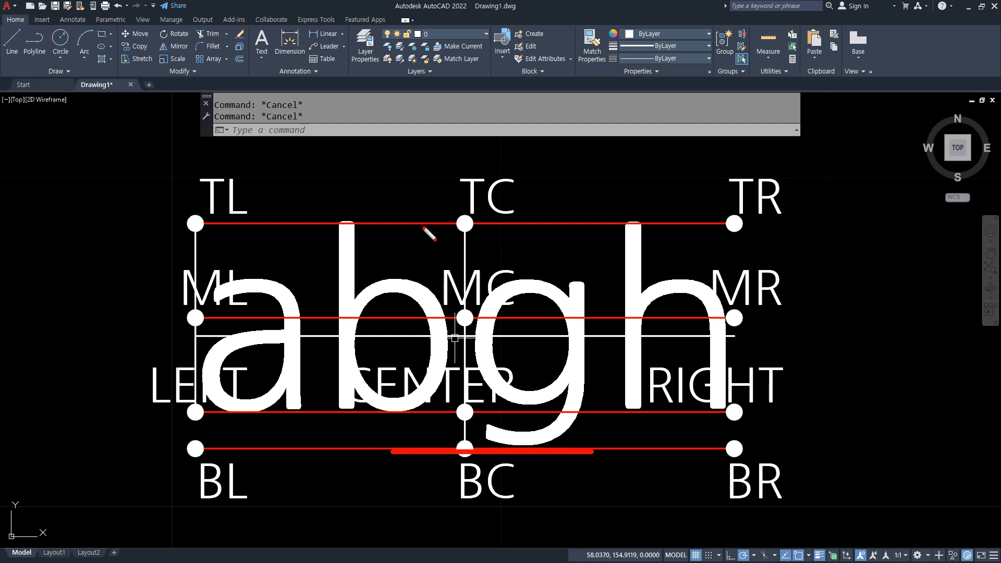
pyautogui.moveTo(421, 227)
pyautogui.mouseDown()
pyautogui.moveTo(526, 227)
pyautogui.moveTo(468, 273)
pyautogui.moveTo(467, 453)
pyautogui.mouseUp()
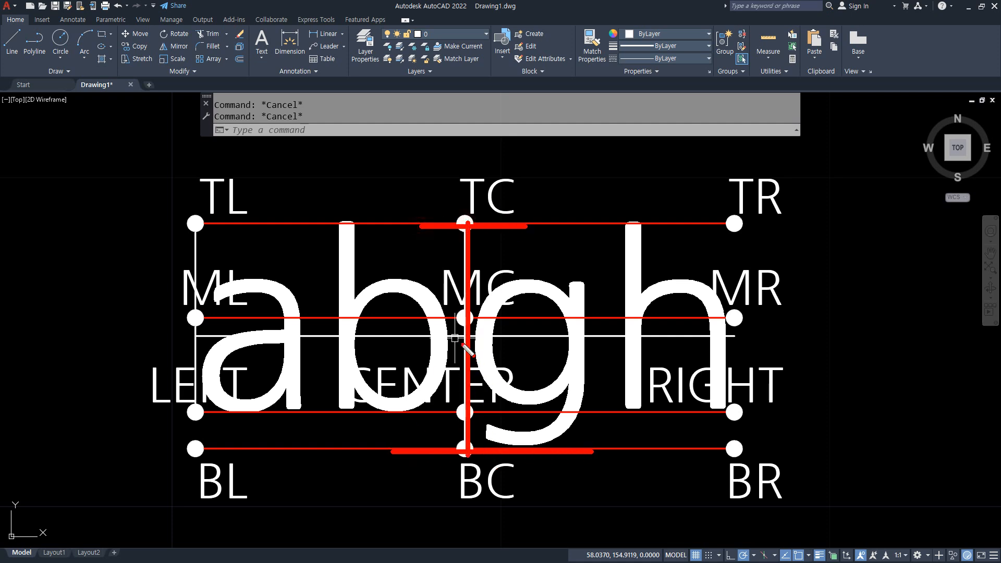
pyautogui.moveTo(458, 333); pyautogui.dragTo(501, 368)
# Step: Move the short vertical line beside the circle about 3 units horizontally to the right, between the two long horizontal lines
pyautogui.scroll(-8, 515, 283)
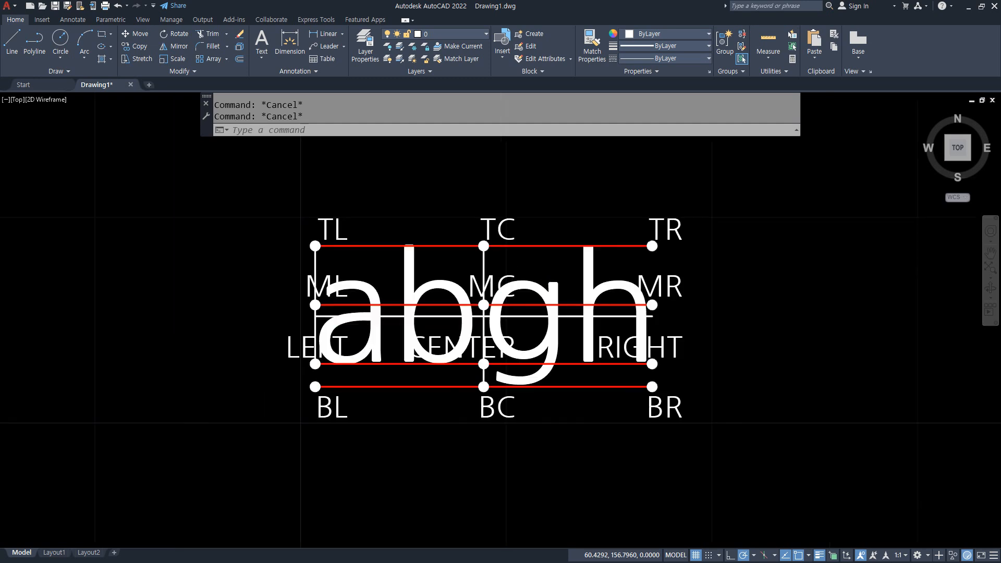
pyautogui.moveTo(465, 247)
pyautogui.mouseDown(button='middle')
pyautogui.moveTo(392, 418)
pyautogui.moveTo(302, 286)
pyautogui.moveTo(286, 242)
pyautogui.moveTo(343, 281)
pyautogui.mouseUp(button='middle')
pyautogui.scroll(2, 342, 282)
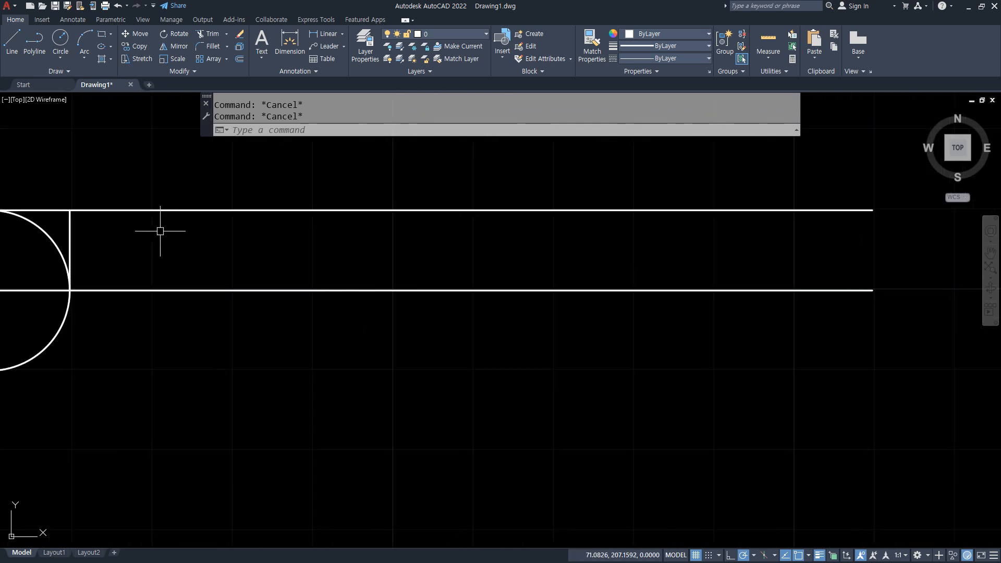
pyautogui.write('m')
pyautogui.press('Return')
pyautogui.click(72, 225)
pyautogui.press('Return')
pyautogui.click(82, 230)
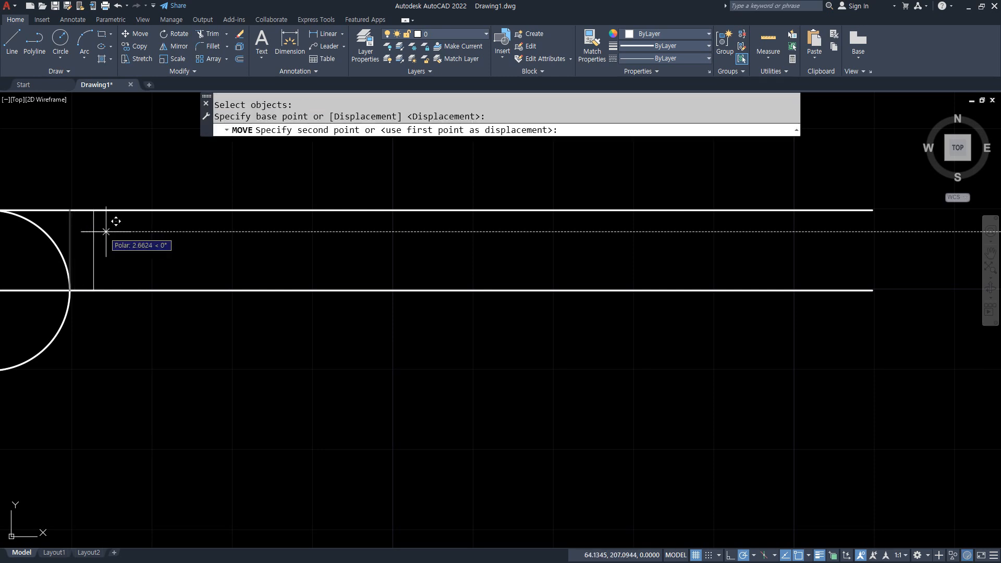
pyautogui.click(109, 232)
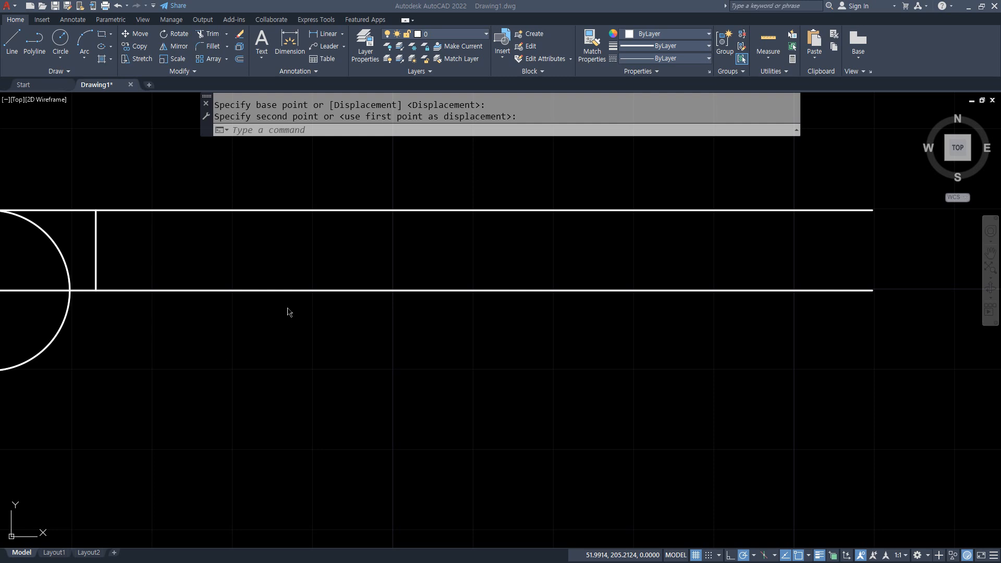
# Step: Add the single-line text "A부분 단면 상세" with TL justification at the short vertical line's upper end, height 6 and rotation 0
pyautogui.click(162, 246)
pyautogui.write('dt')
pyautogui.press('Return')
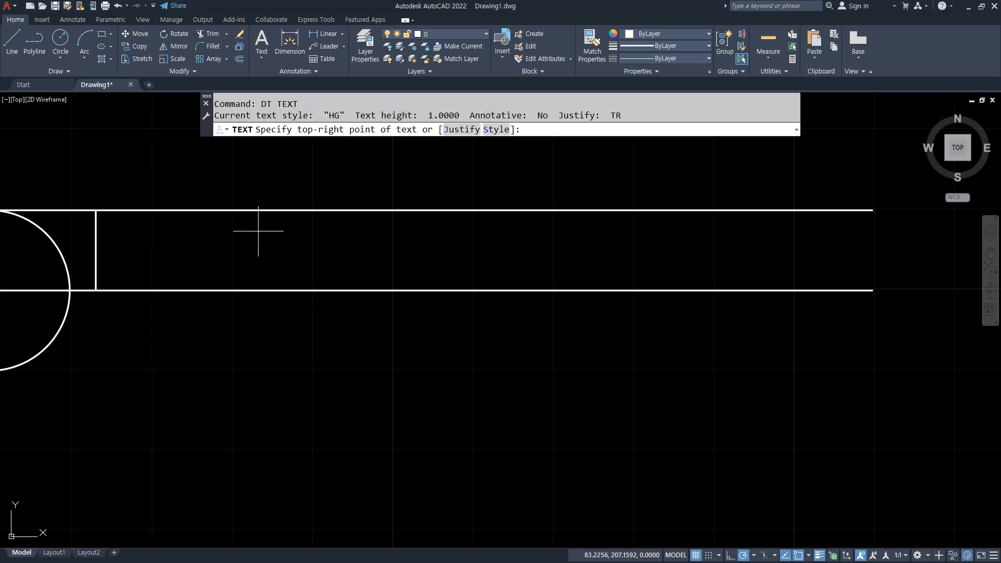
pyautogui.click(462, 130)
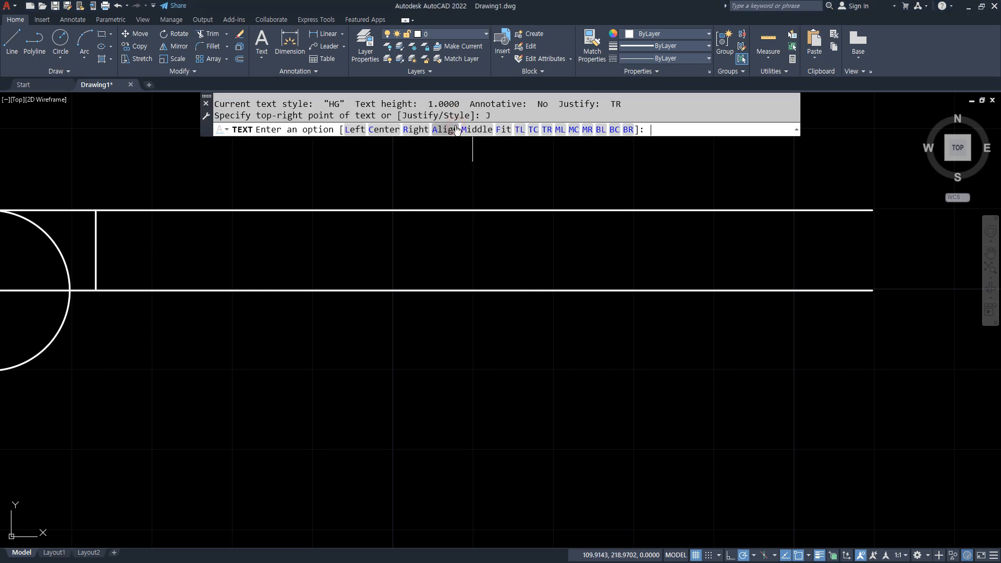
pyautogui.click(519, 129)
pyautogui.click(96, 210)
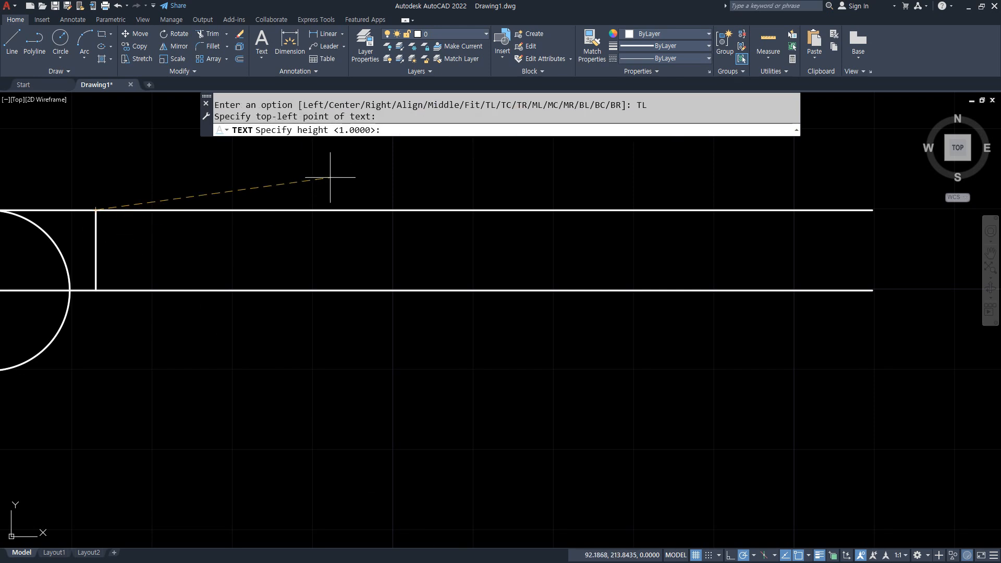
pyautogui.write('6')
pyautogui.press('Return')
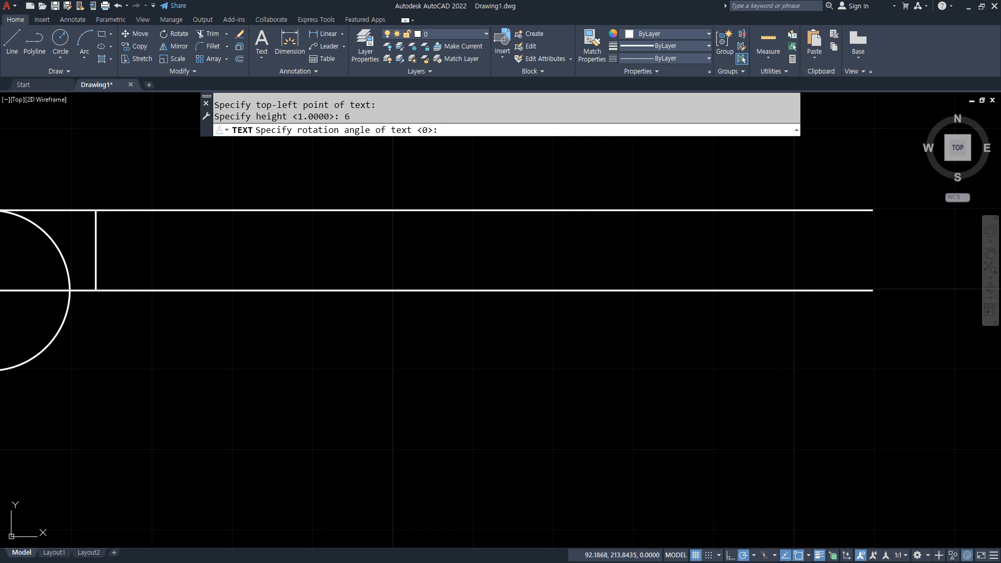
pyautogui.write('a')
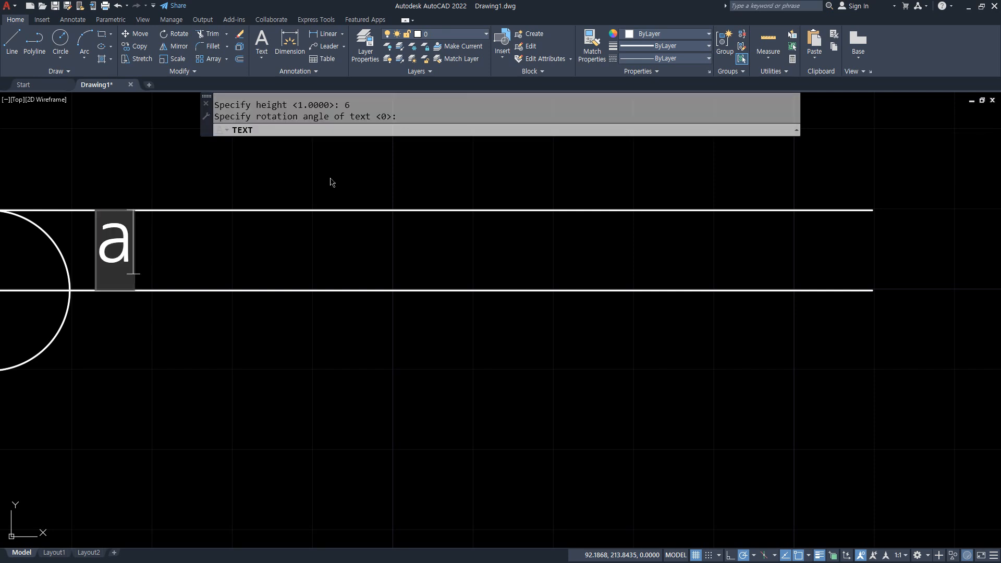
pyautogui.press('BackSpace')
pyautogui.write('A부')
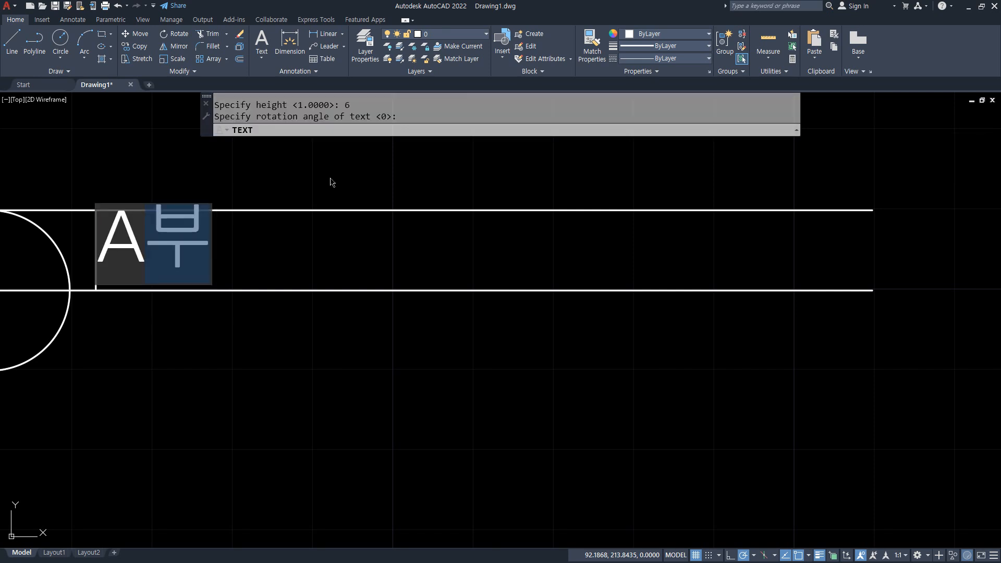
pyautogui.write('분 단면 상세')
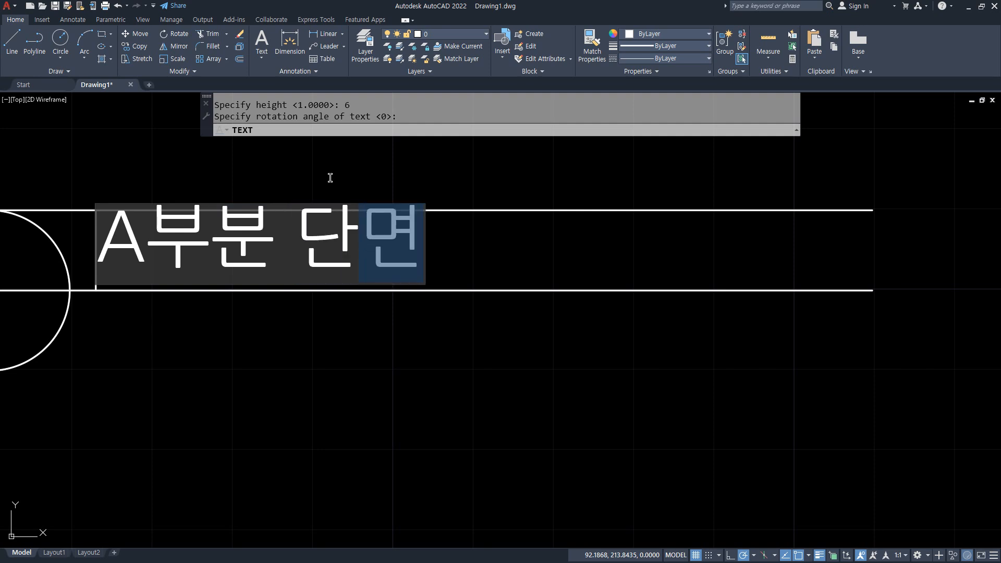
pyautogui.press('Return')
pyautogui.press('Return')
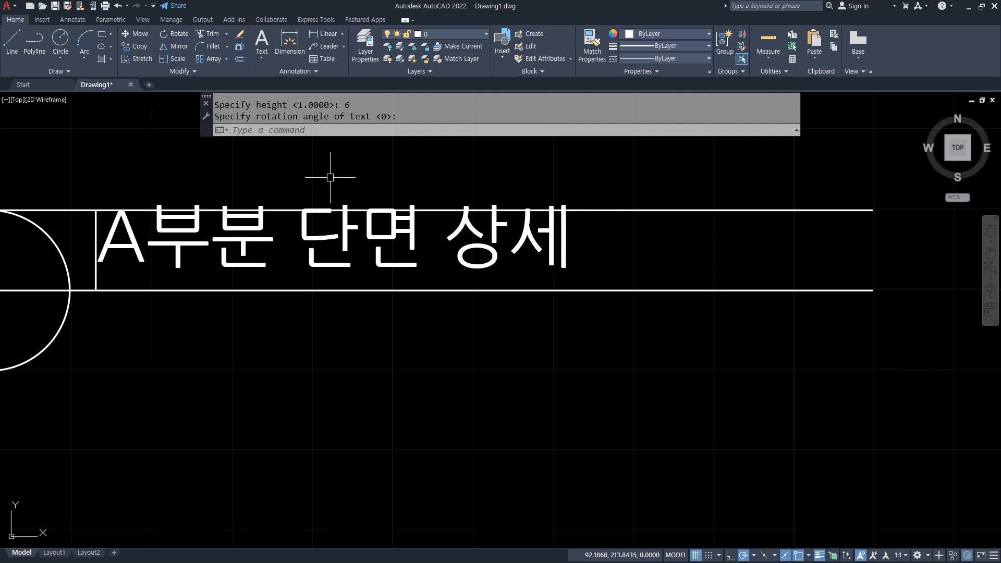
# Step: Erase the upper long horizontal line and the short vertical line at the title text's start
pyautogui.click(643, 210)
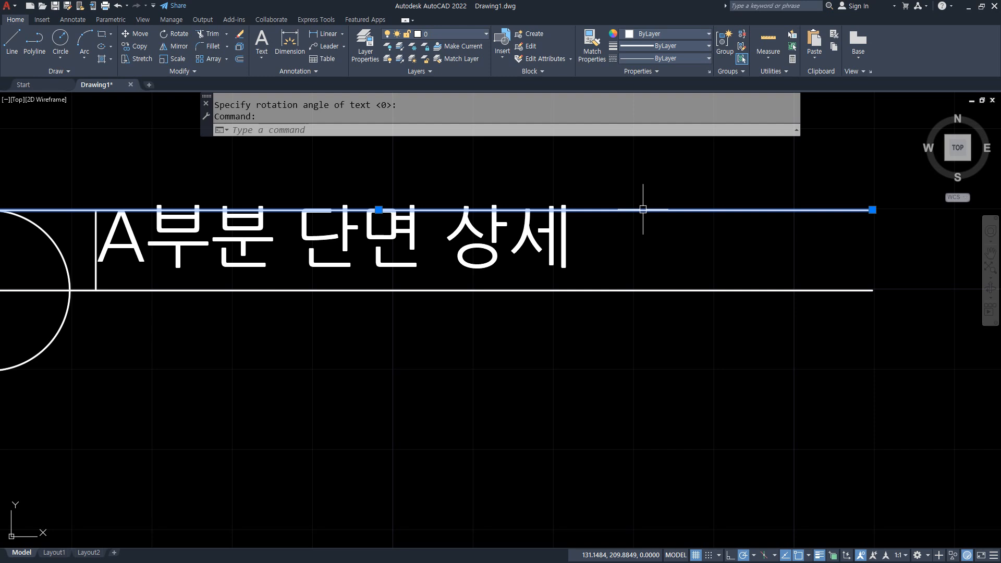
pyautogui.click(98, 224)
pyautogui.click(94, 223)
pyautogui.write('e')
pyautogui.press('Return')
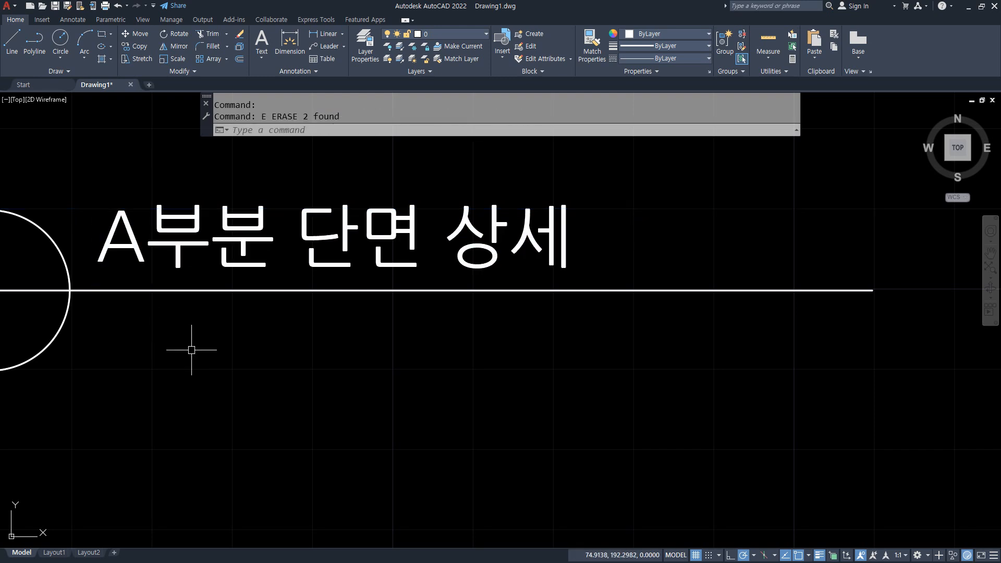
# Step: Offset the long horizontal line below the title text downward by 5 units
pyautogui.scroll(-2, 192, 341)
pyautogui.moveTo(192, 335); pyautogui.dragTo(259, 324, button='middle')
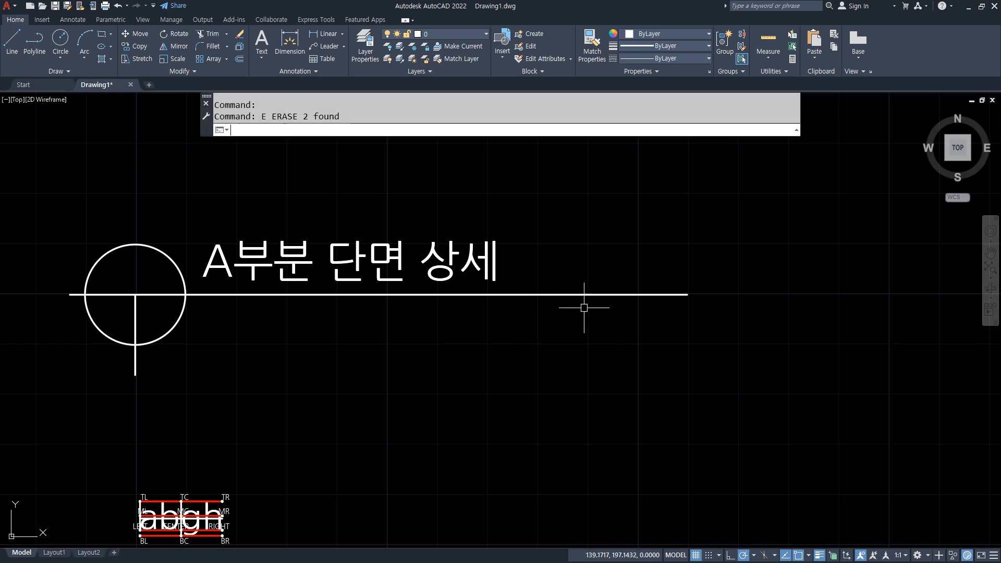
pyautogui.write('o')
pyautogui.press('Return')
pyautogui.write('5')
pyautogui.press('Return')
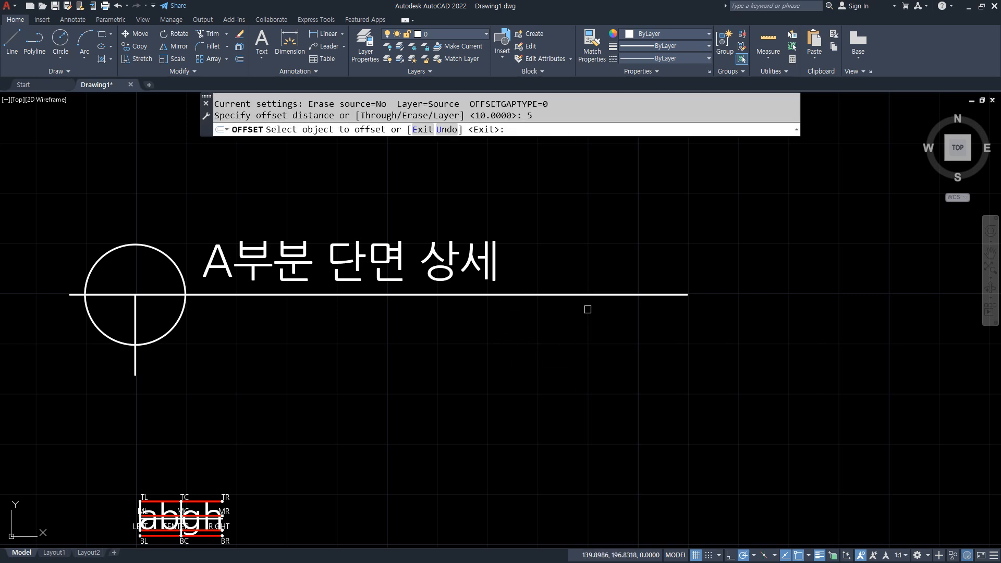
pyautogui.click(588, 295)
pyautogui.click(593, 363)
pyautogui.press('Return')
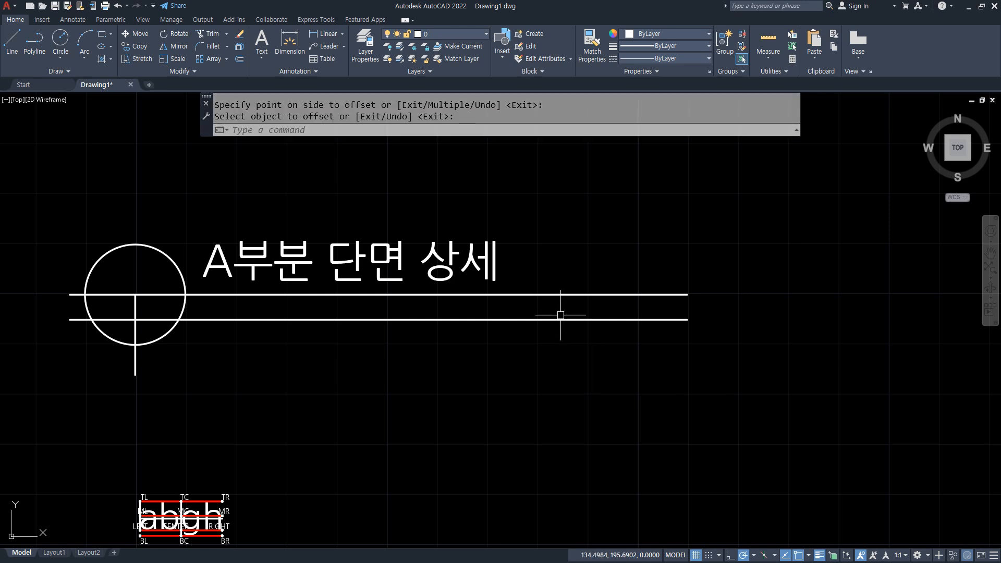
# Step: Add the single-line text "SCAE = 1/40" with BR justification at the lower offset line's right end, height 3 and rotation 0
pyautogui.scroll(2, 566, 312)
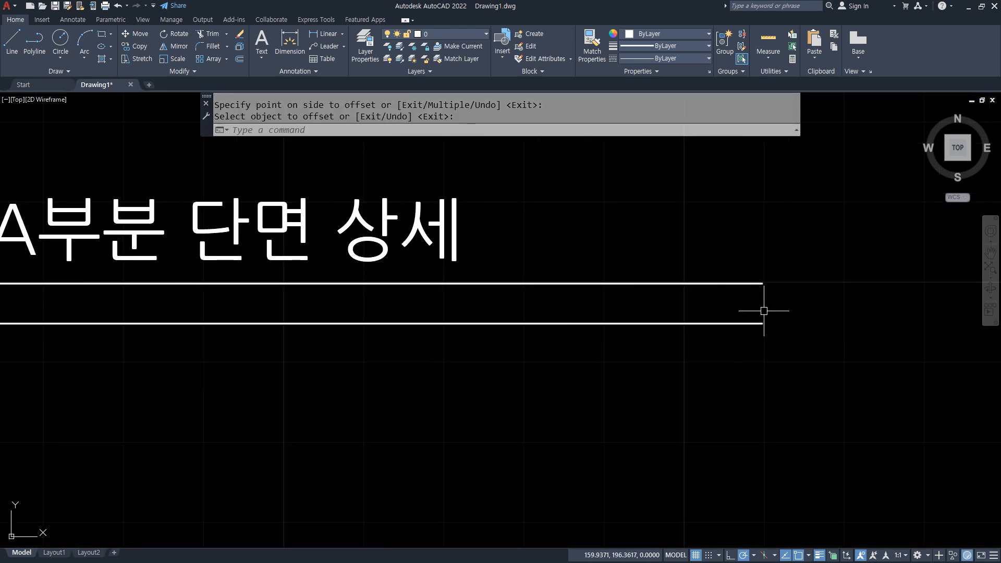
pyautogui.write('dt')
pyautogui.press('Return')
pyautogui.write('j')
pyautogui.press('Return')
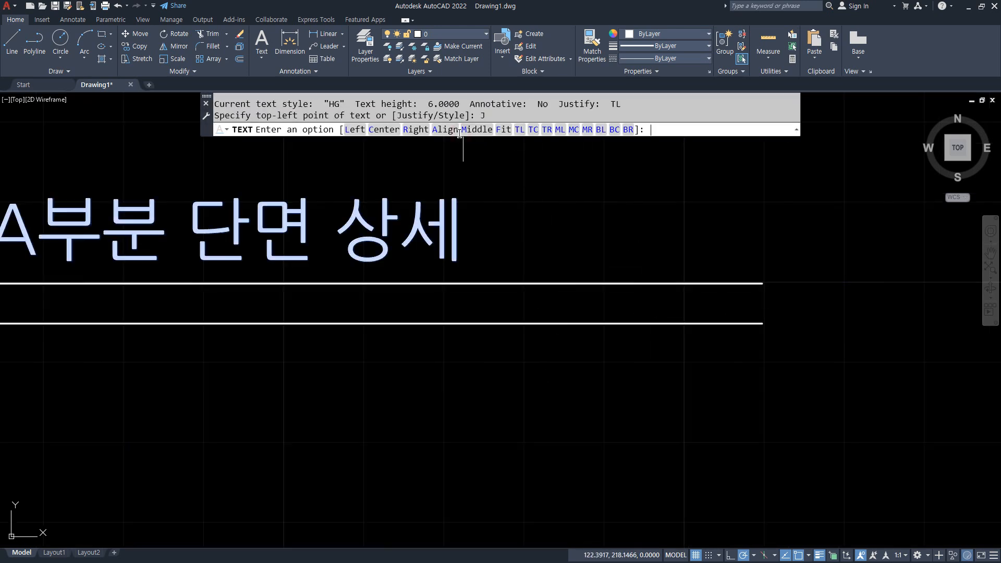
pyautogui.click(628, 129)
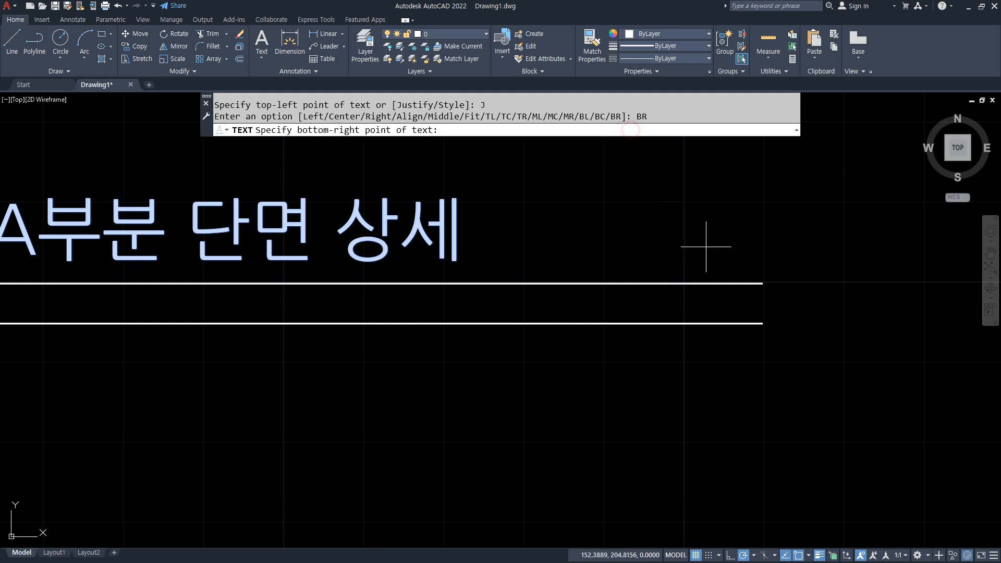
pyautogui.click(762, 324)
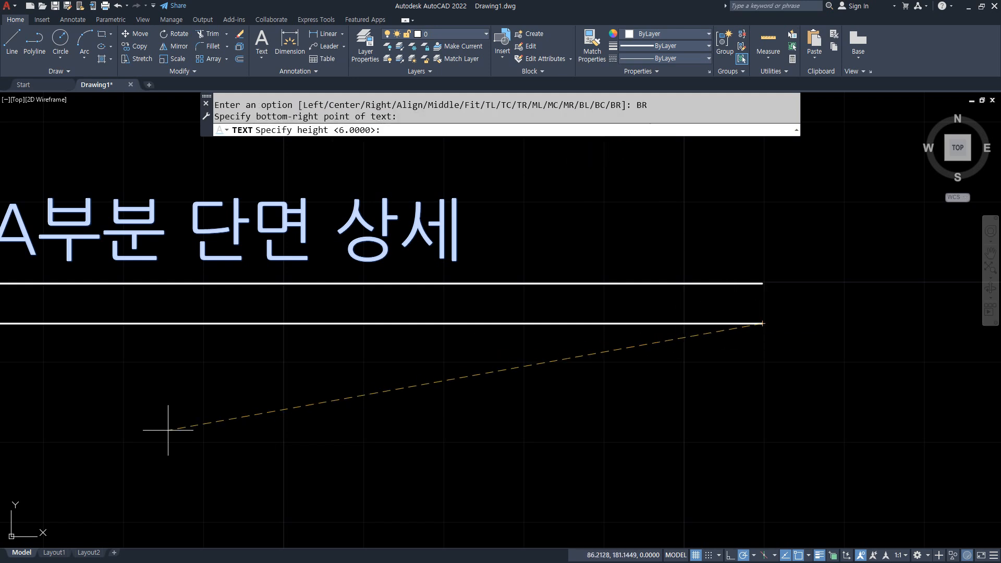
pyautogui.write('3')
pyautogui.press('Return')
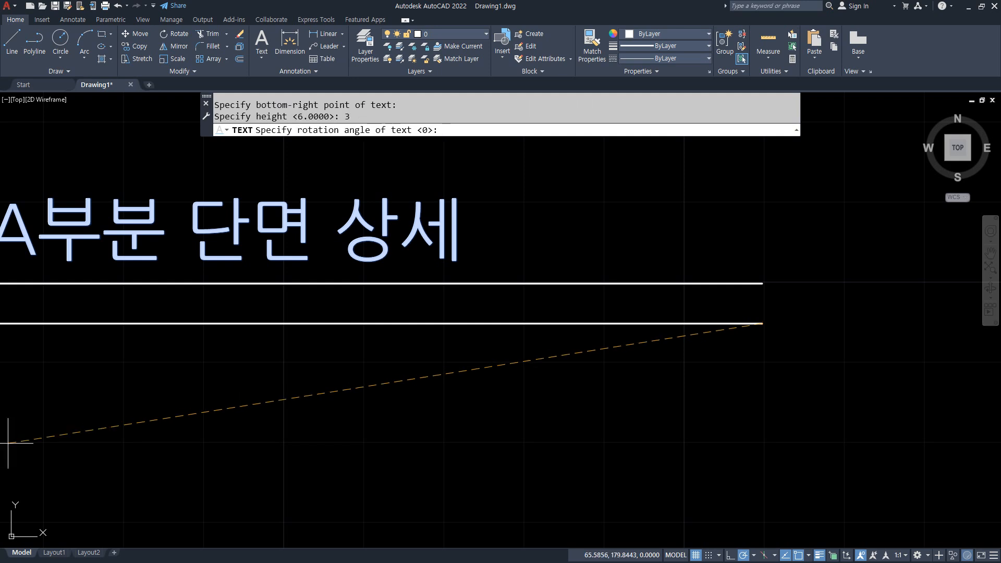
pyautogui.press('Return')
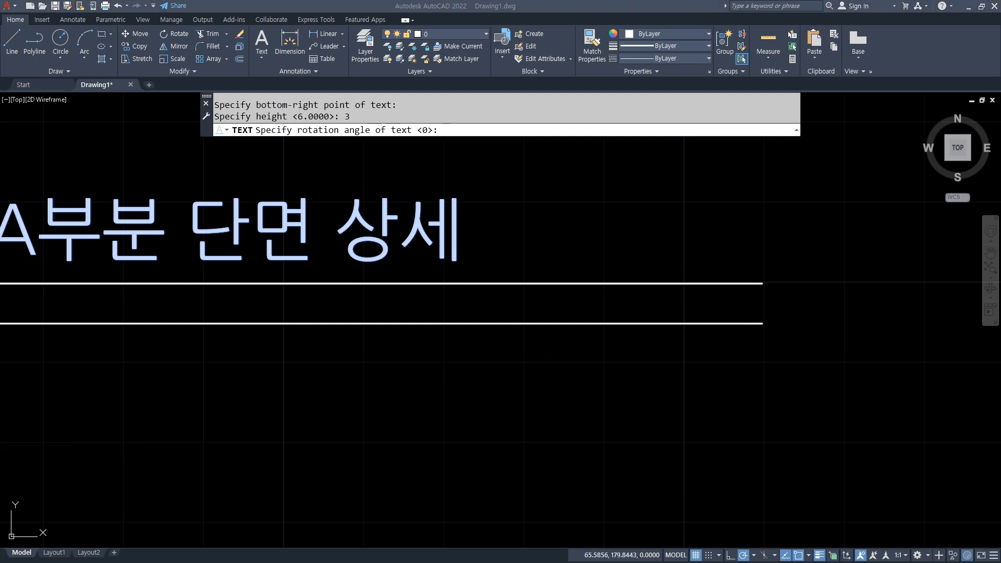
pyautogui.click(501, 7)
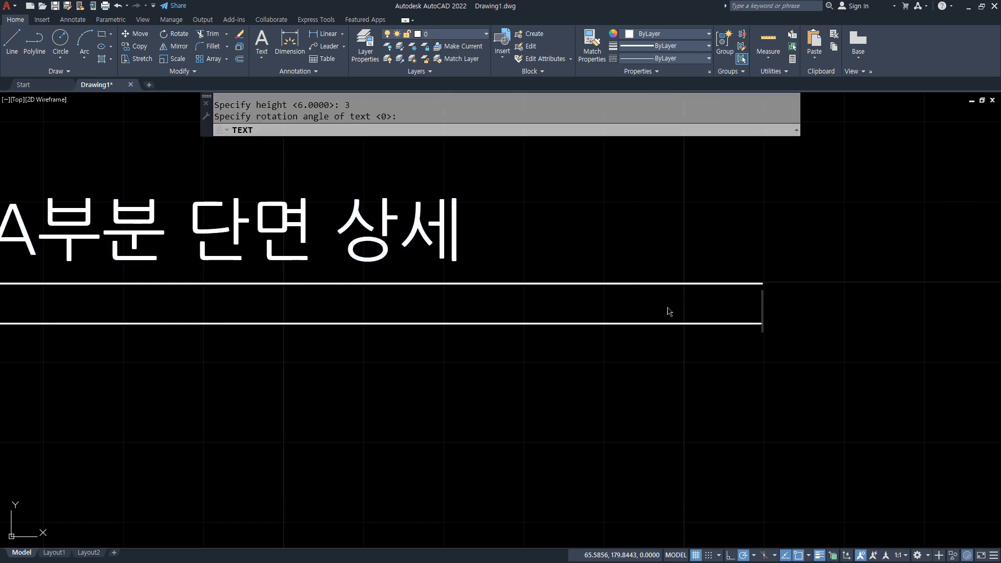
pyautogui.write('SCAE')
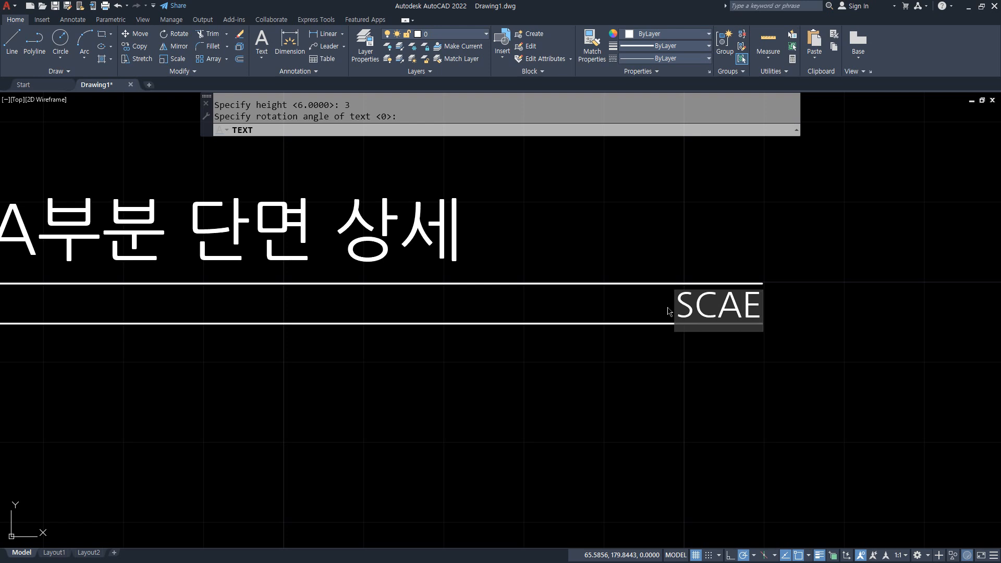
pyautogui.write(' = 1/')
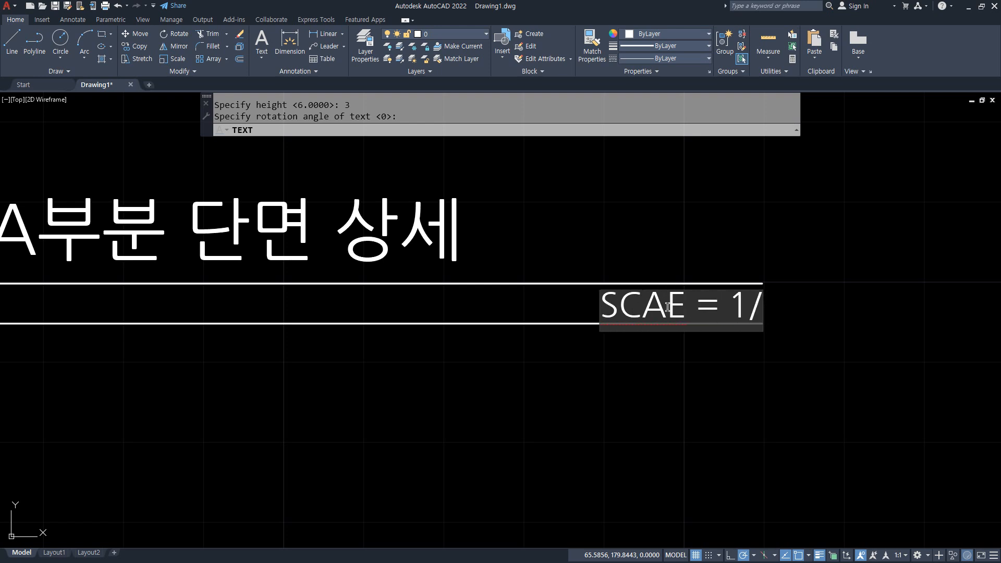
pyautogui.write('40')
pyautogui.press('Return')
pyautogui.press('Return')
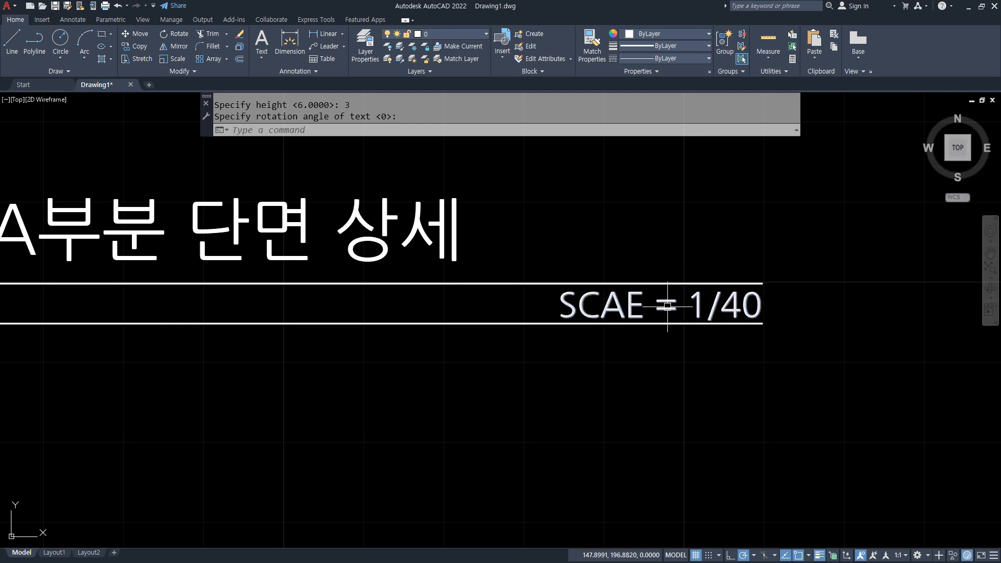
# Step: Erase the offset guide line beneath the "SCAE = 1/40" text
pyautogui.click(504, 323)
pyautogui.write('e')
pyautogui.press('Return')
# Step: Move the "SCAE = 1/40" text straight down by about 1 unit from the title line
pyautogui.scroll(-3, 365, 391)
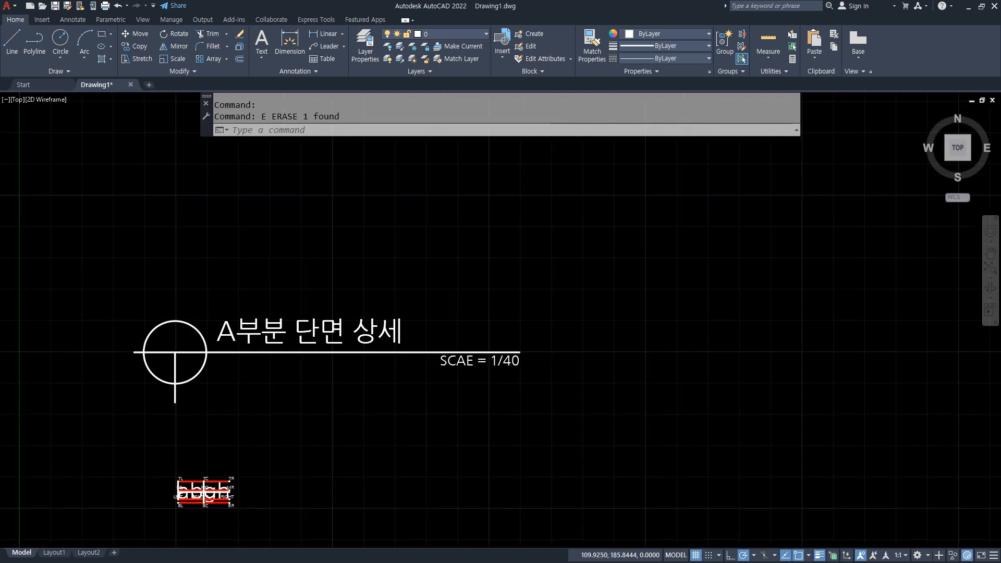
pyautogui.scroll(1, 368, 386)
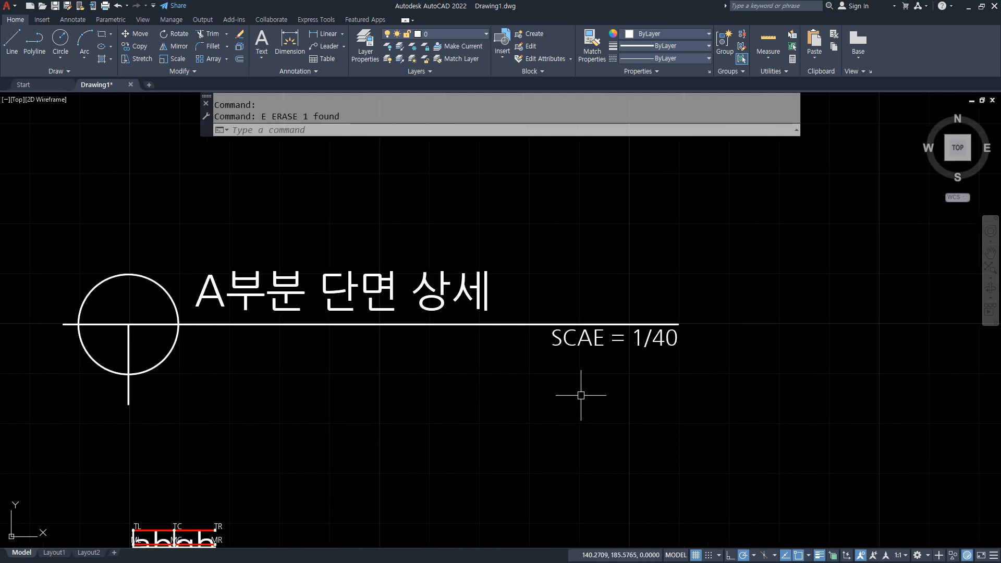
pyautogui.write('m')
pyautogui.press('Return')
pyautogui.click(582, 340)
pyautogui.press('Return')
pyautogui.click(587, 368)
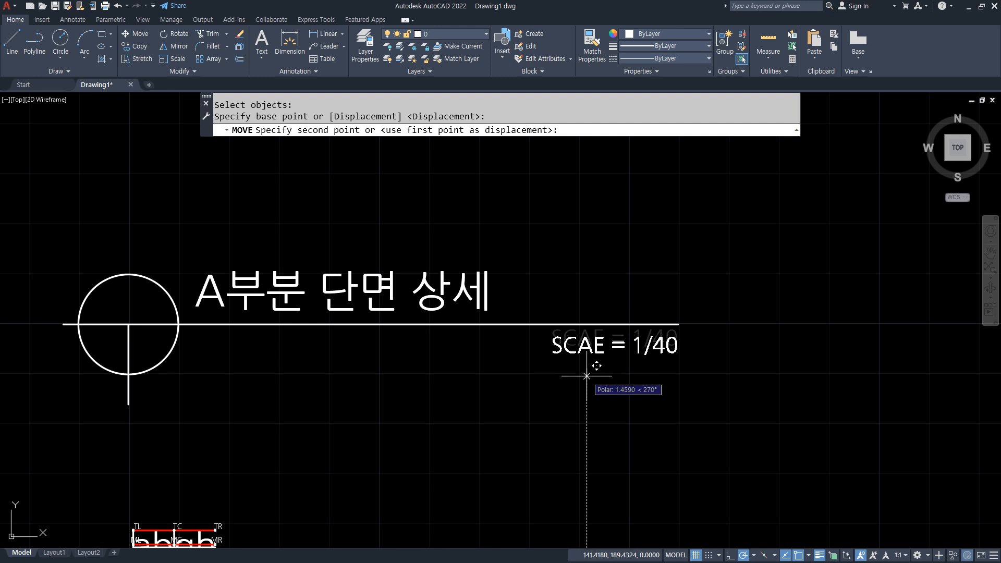
pyautogui.click(587, 375)
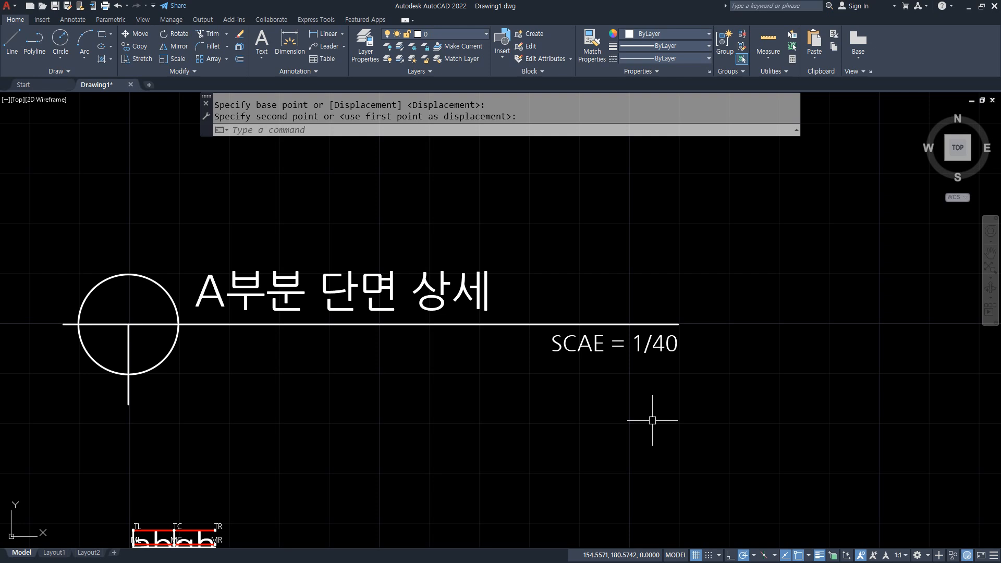
# Step: Delete the whole title symbol together with the "abgh" justification example, and zoom to the entire drawing area
pyautogui.scroll(-1, 653, 420)
pyautogui.click(651, 443)
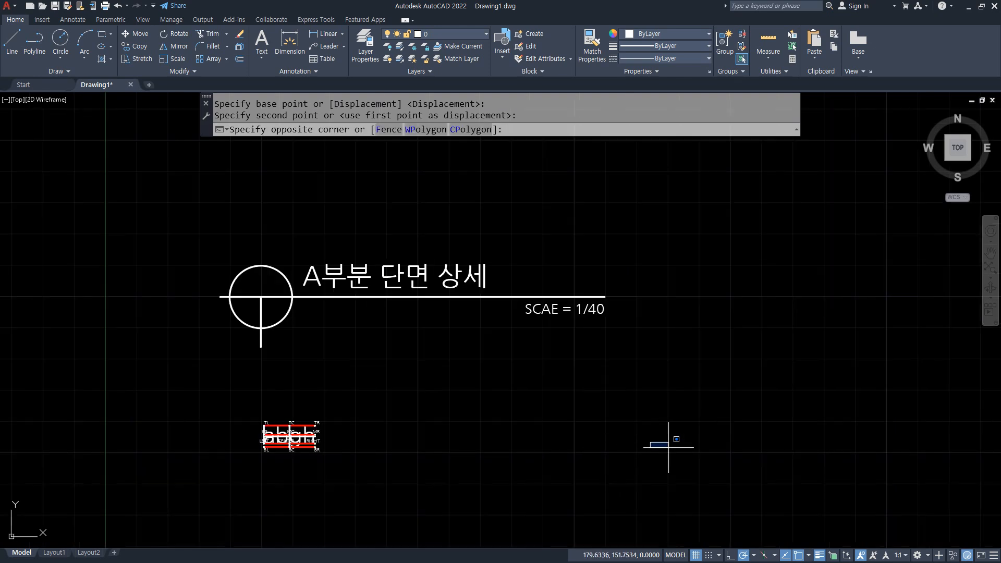
pyautogui.click(126, 253)
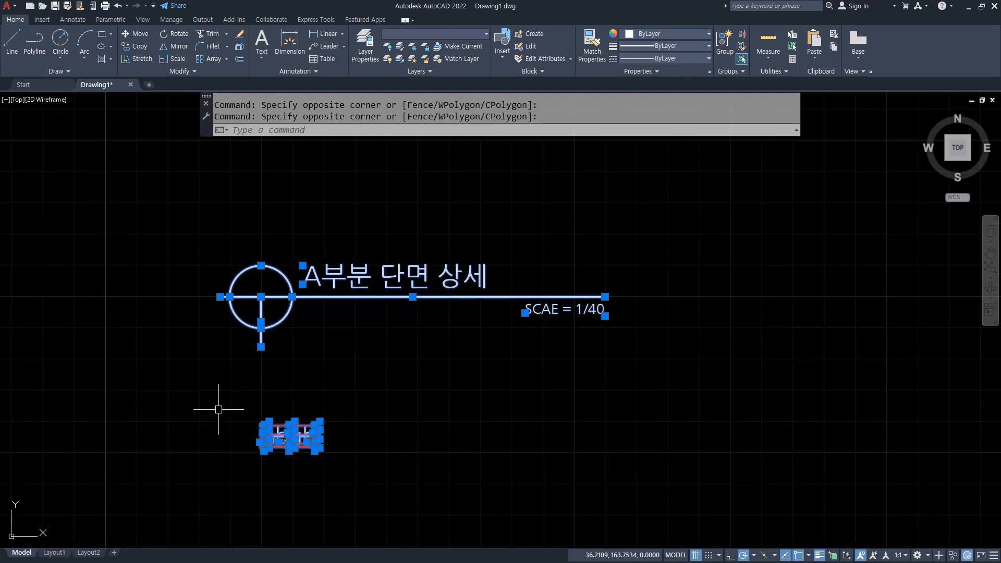
pyautogui.press('Delete')
pyautogui.write('z')
pyautogui.press('Return')
pyautogui.write('a')
pyautogui.press('Return')
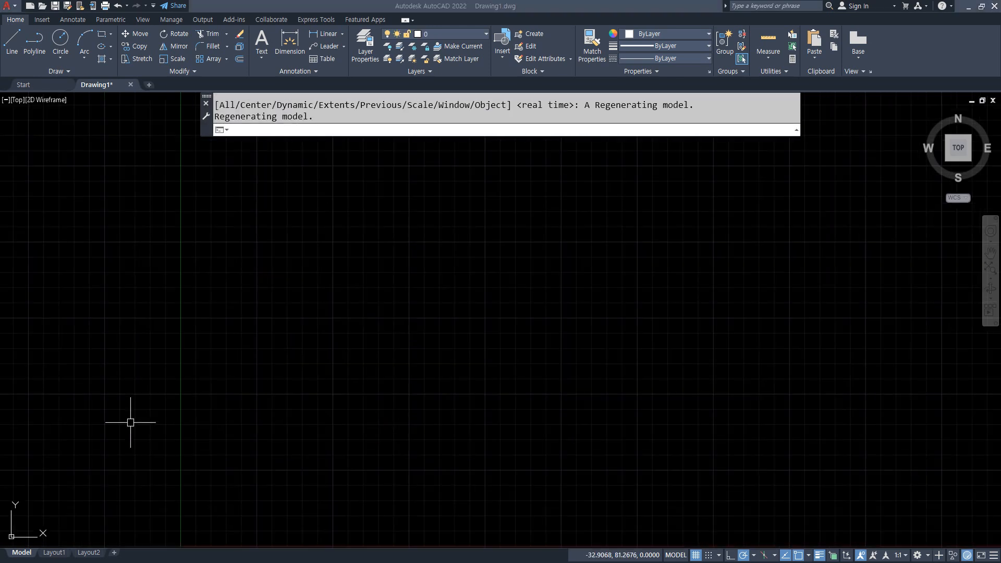
# Step: Switch to the Notepad notes, examine the special-character codes from %%c to %%k and the Hanja-key alternatives, and return to AutoCAD
pyautogui.hotkey('alt', 'Tab')
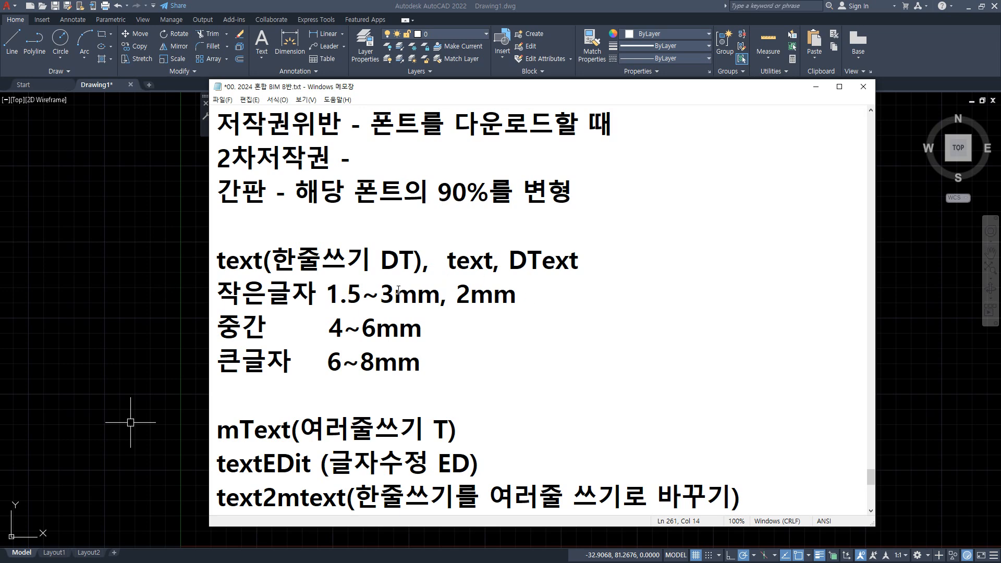
pyautogui.scroll(-2, 398, 290)
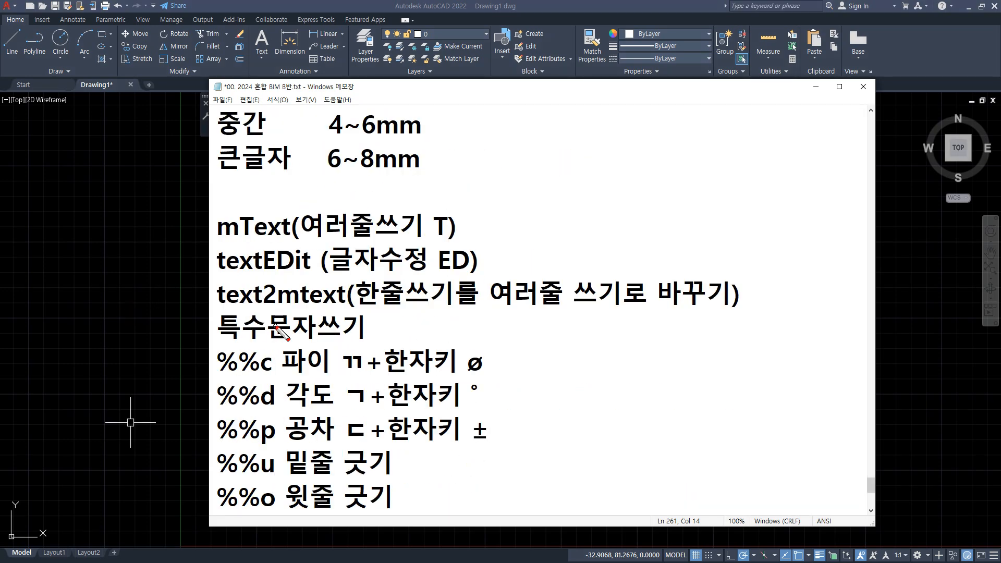
pyautogui.scroll(-1, 357, 336)
pyautogui.moveTo(225, 241)
pyautogui.mouseDown()
pyautogui.moveTo(175, 389)
pyautogui.moveTo(260, 442)
pyautogui.moveTo(286, 310)
pyautogui.moveTo(238, 252)
pyautogui.mouseUp()
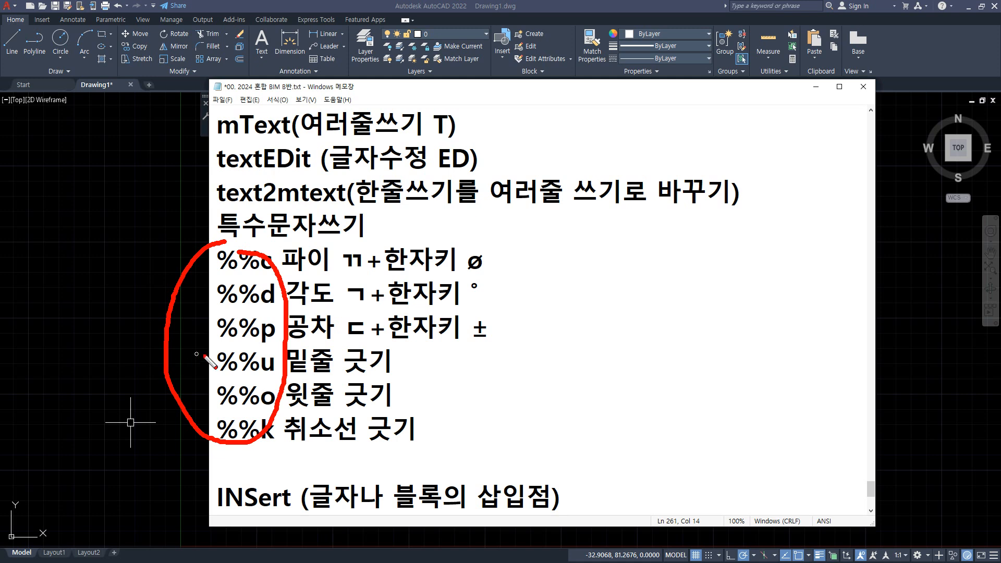
pyautogui.moveTo(348, 273); pyautogui.dragTo(361, 272)
pyautogui.moveTo(350, 305); pyautogui.dragTo(362, 306)
pyautogui.moveTo(353, 342); pyautogui.dragTo(368, 343)
pyautogui.moveTo(438, 343)
pyautogui.mouseDown()
pyautogui.moveTo(382, 288)
pyautogui.moveTo(438, 342)
pyautogui.mouseUp()
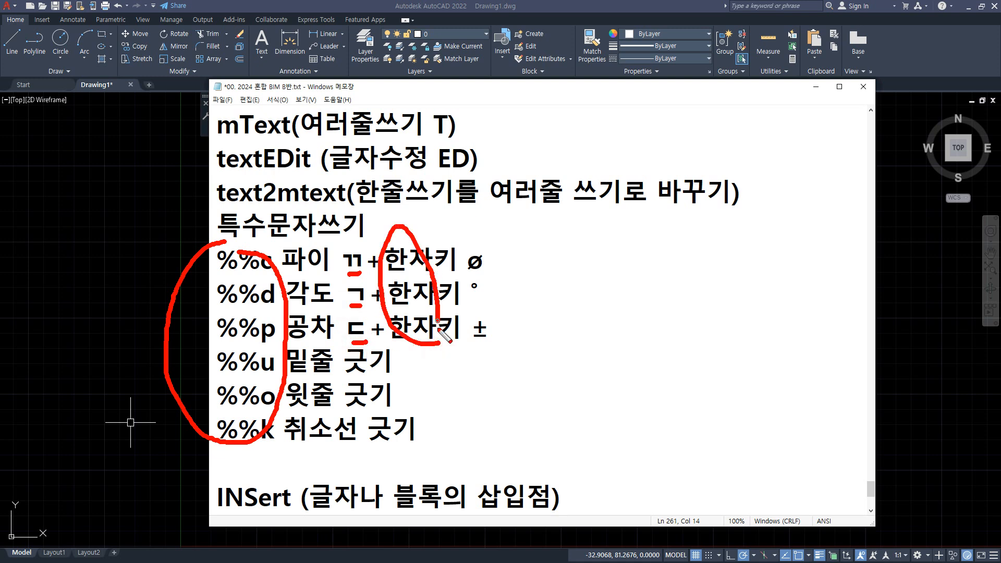
pyautogui.moveTo(509, 354)
pyautogui.mouseDown()
pyautogui.moveTo(466, 277)
pyautogui.moveTo(503, 319)
pyautogui.mouseUp()
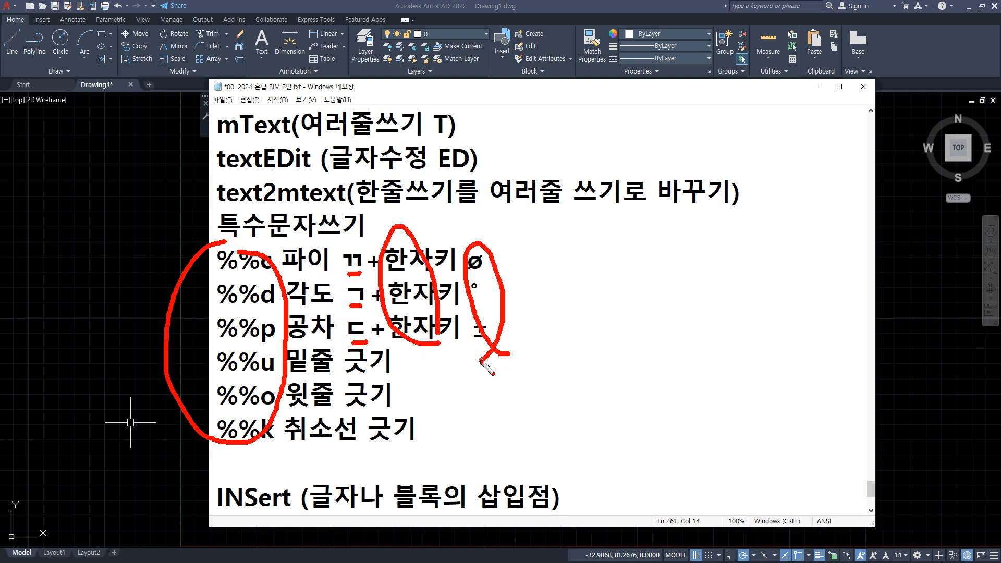
pyautogui.press('Escape')
pyautogui.click(86, 244)
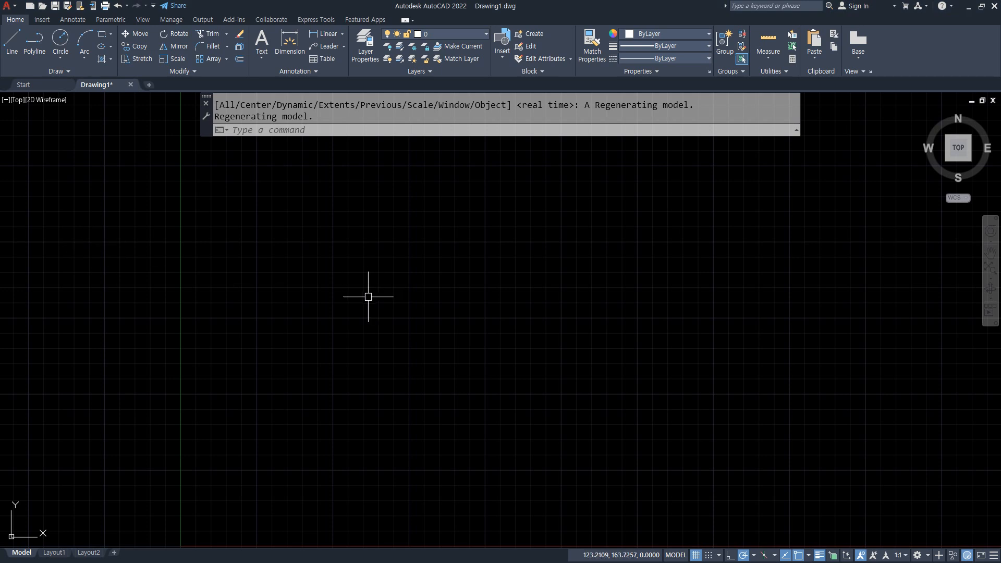
pyautogui.write('dt')
pyautogui.press('Return')
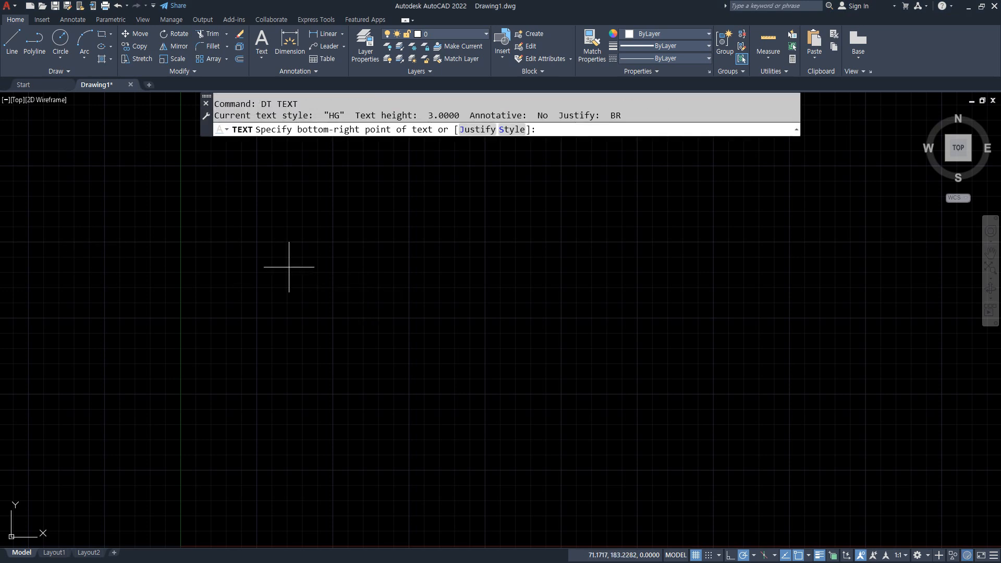
pyautogui.click(260, 246)
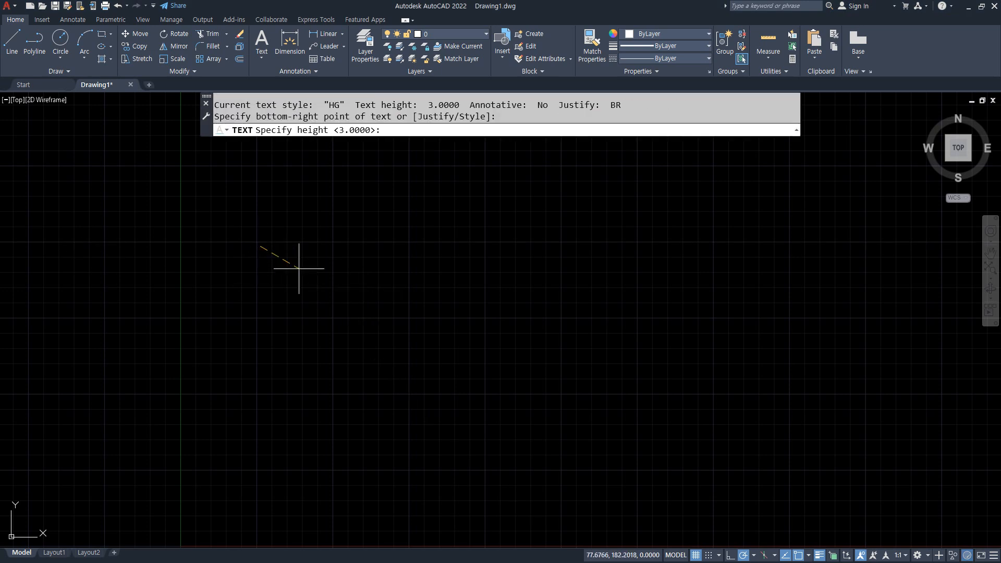
pyautogui.press('Return')
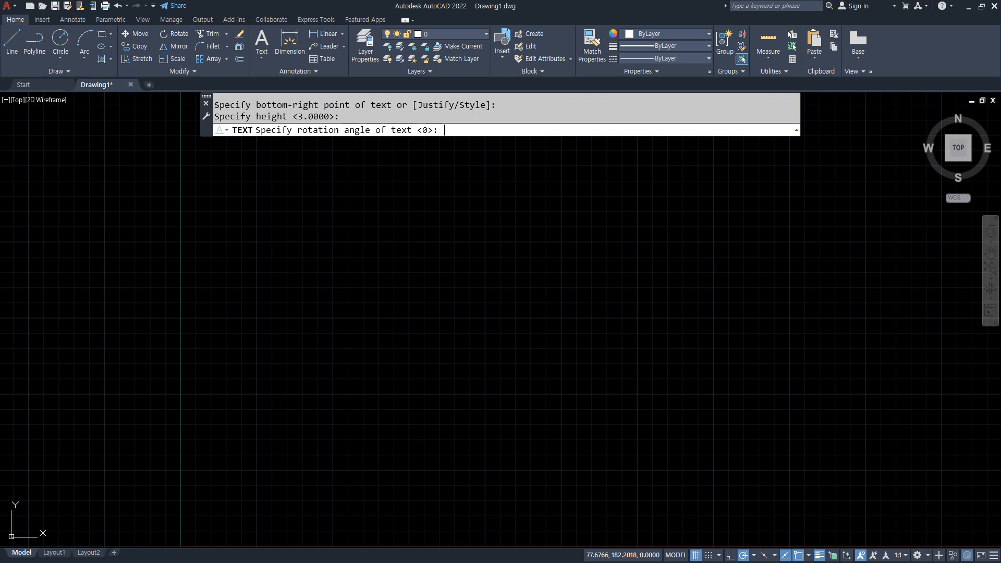
pyautogui.press('Return')
pyautogui.scroll(5, 267, 256)
pyautogui.scroll(4, 210, 202)
pyautogui.moveTo(211, 203); pyautogui.dragTo(204, 282, button='middle')
pyautogui.scroll(-2, 204, 281)
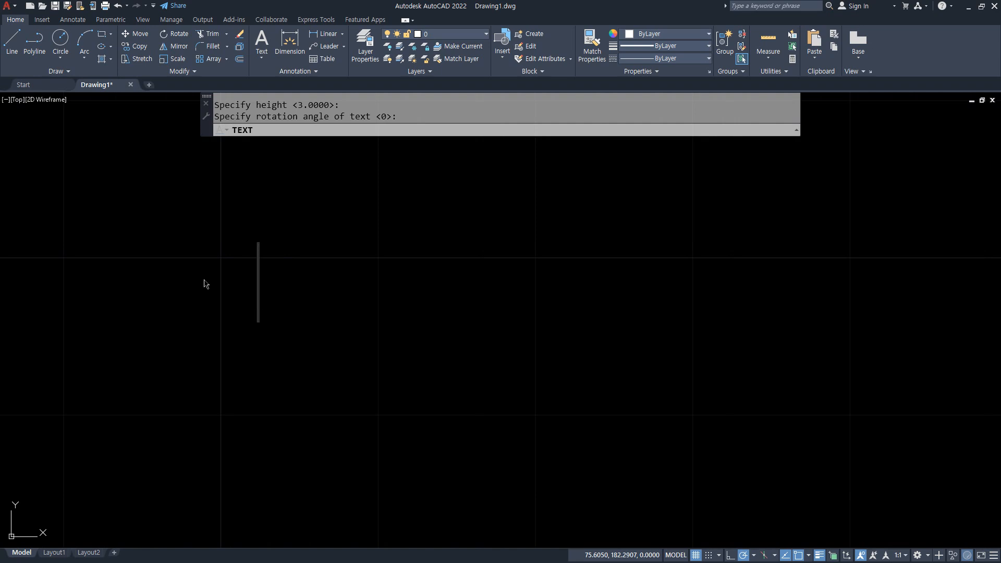
pyautogui.write('선의')
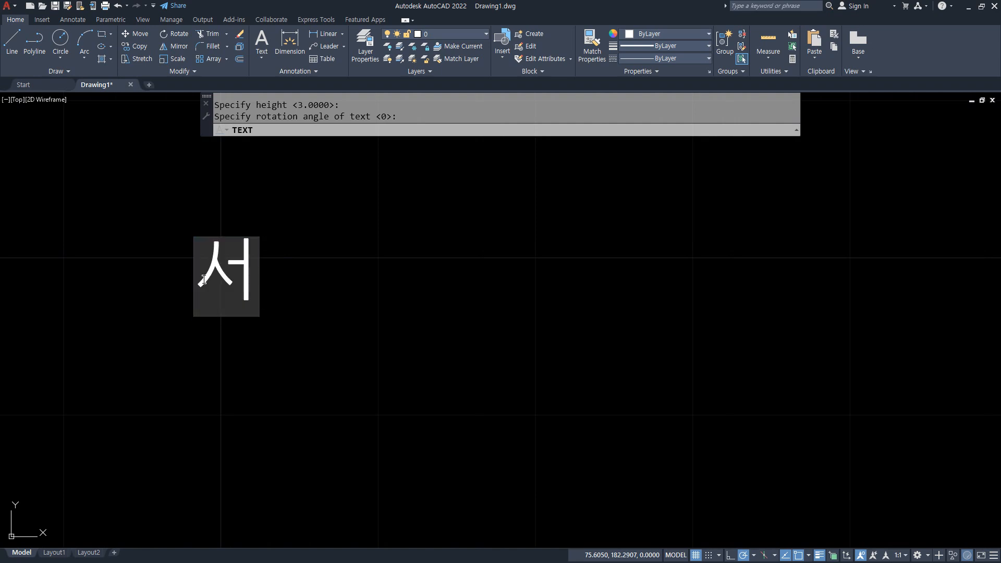
pyautogui.press('BackSpace')
pyautogui.press('BackSpace')
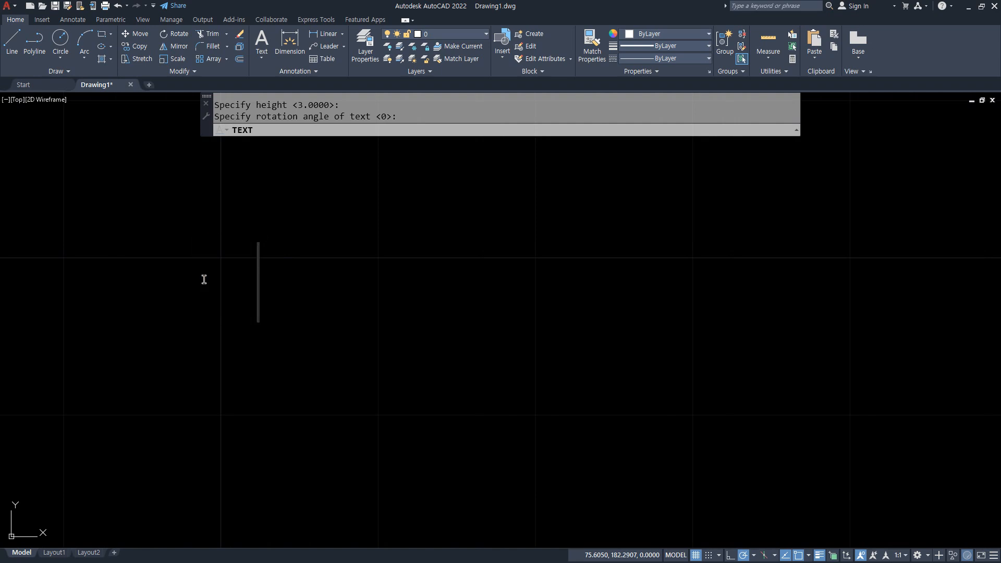
pyautogui.press('Escape')
# Step: Start single-line text with Left justification in the empty drawing area, accepting a height of 3 and a rotation of 0
pyautogui.press('Return')
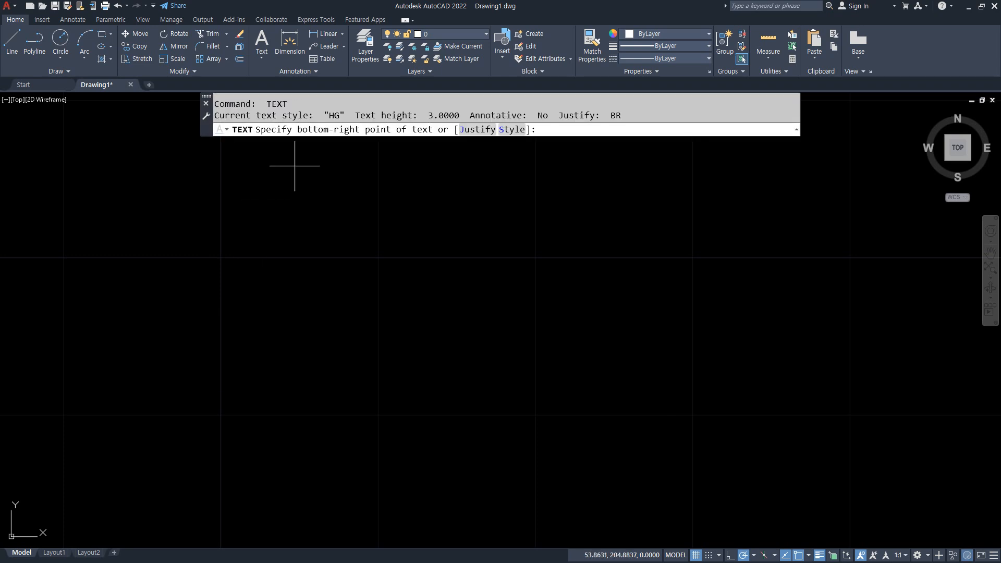
pyautogui.click(473, 131)
pyautogui.click(353, 130)
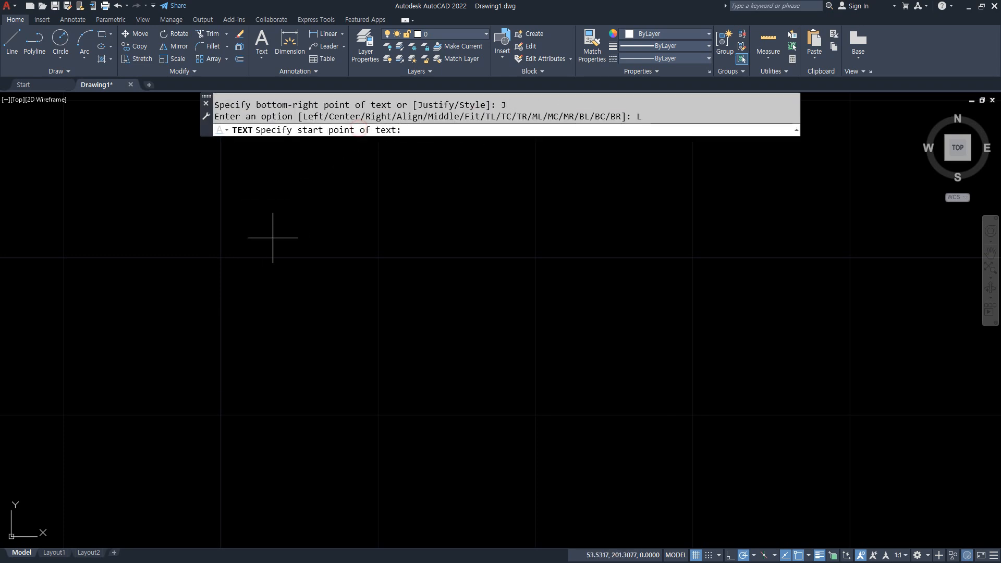
pyautogui.click(223, 255)
pyautogui.press('Return')
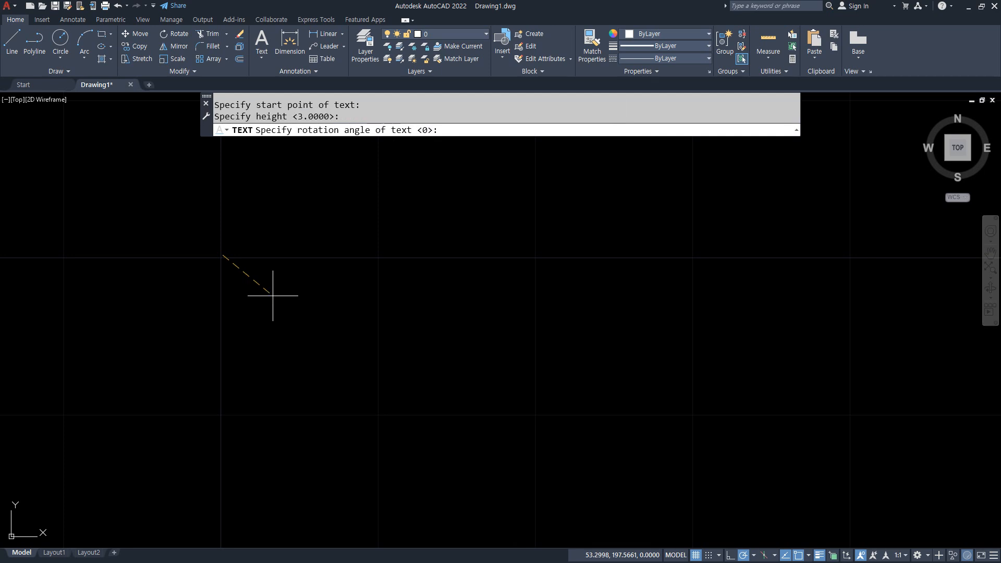
pyautogui.press('Return')
# Step: Write "원의 지름은 Ø50mm" as the first text line, using the %%c code for the diameter symbol
pyautogui.write('원의 ㅈ')
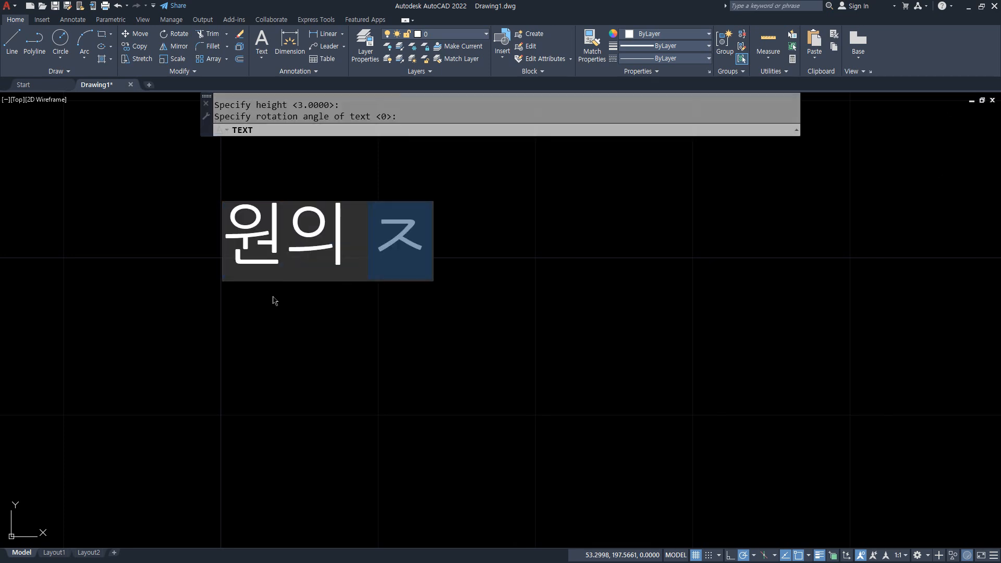
pyautogui.write('지름은')
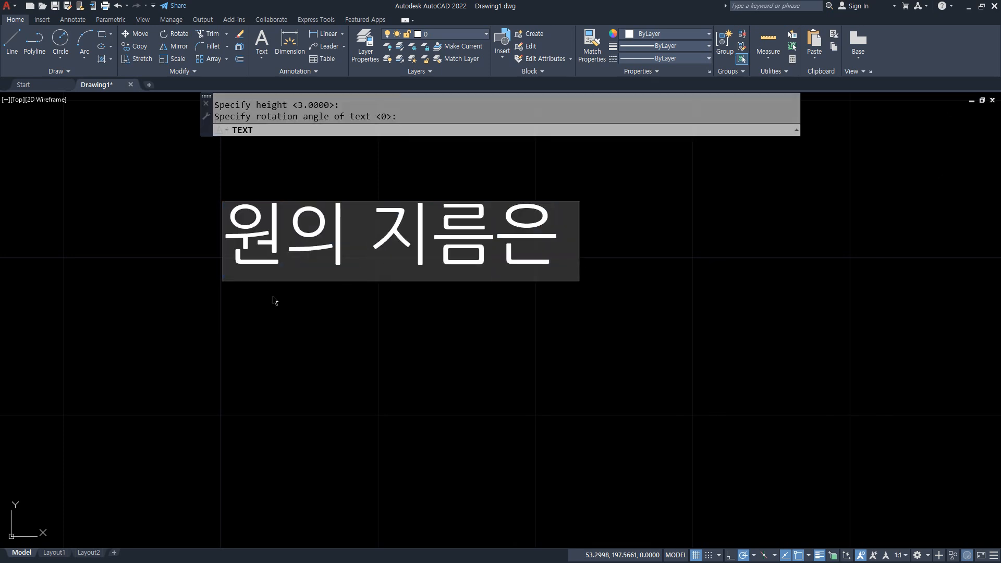
pyautogui.write(' %%')
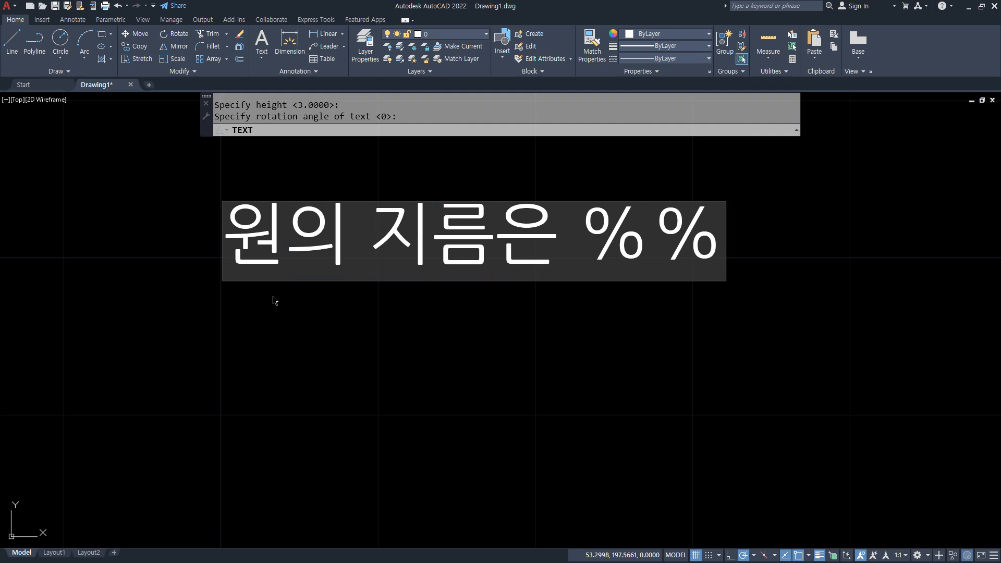
pyautogui.write('c')
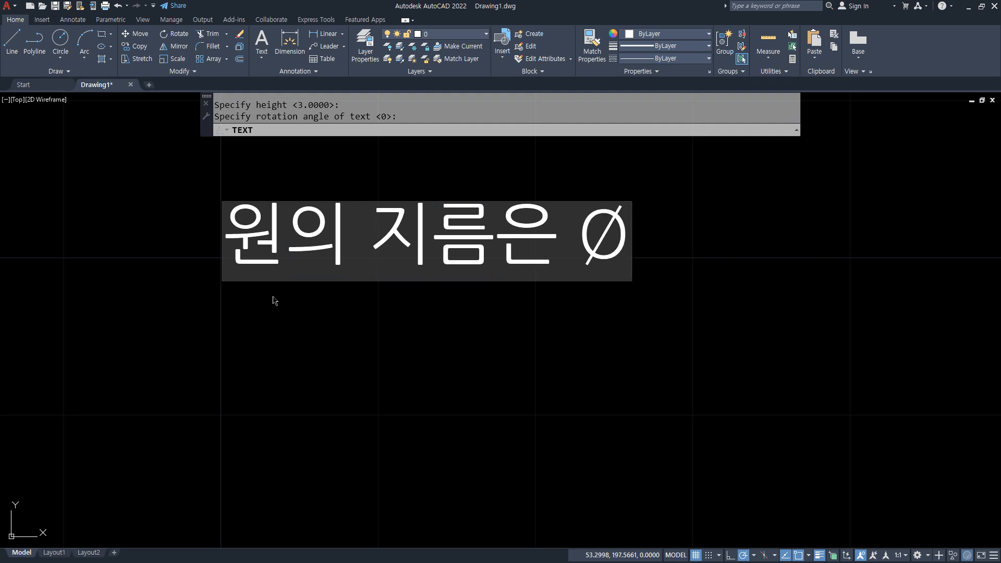
pyautogui.write('50MM')
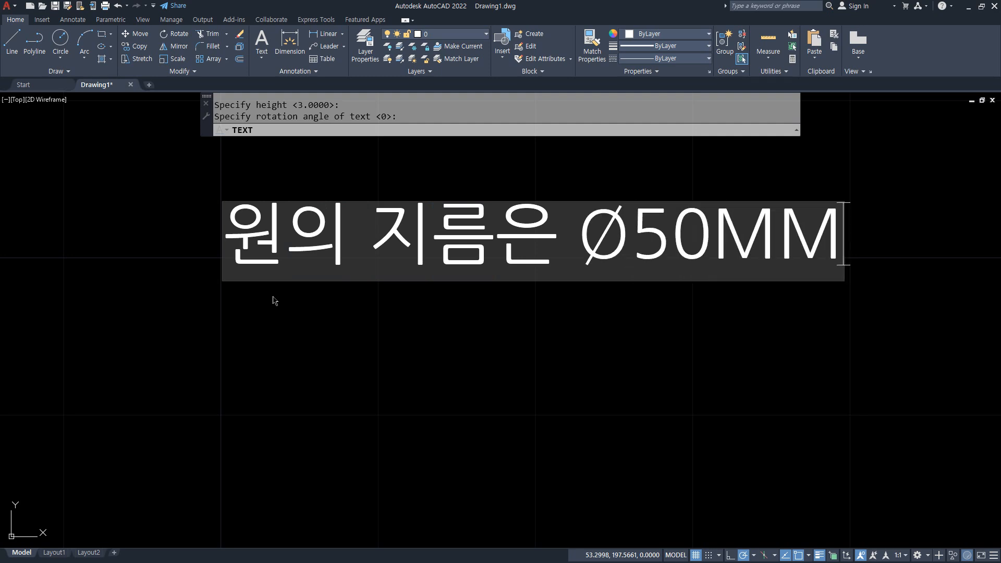
pyautogui.press('BackSpace')
pyautogui.press('BackSpace')
pyautogui.write('mm')
pyautogui.press('Return')
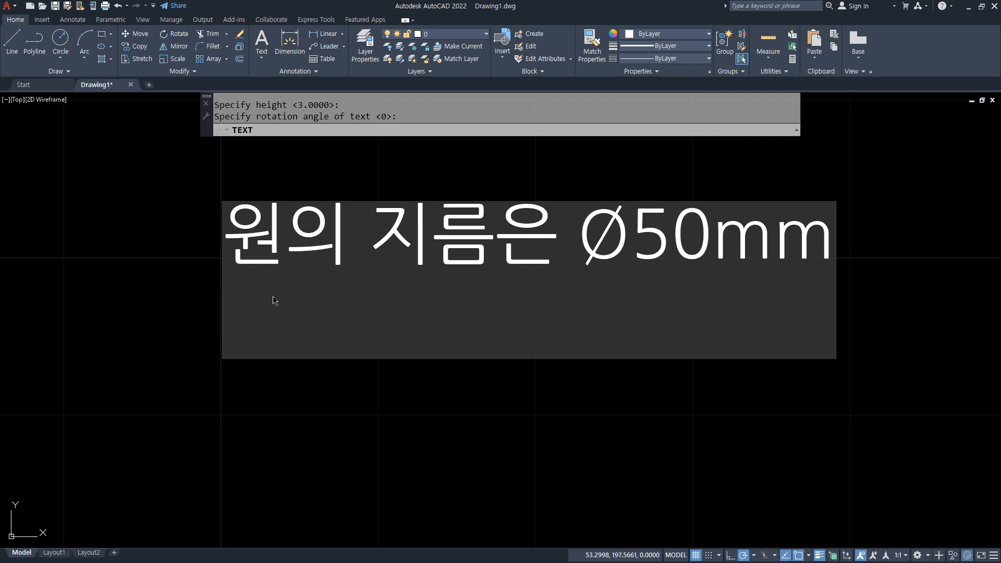
# Step: Write "선의 각도는 45°" as the second text line, using the %%d code for the degree symbol
pyautogui.write('선의 각도는')
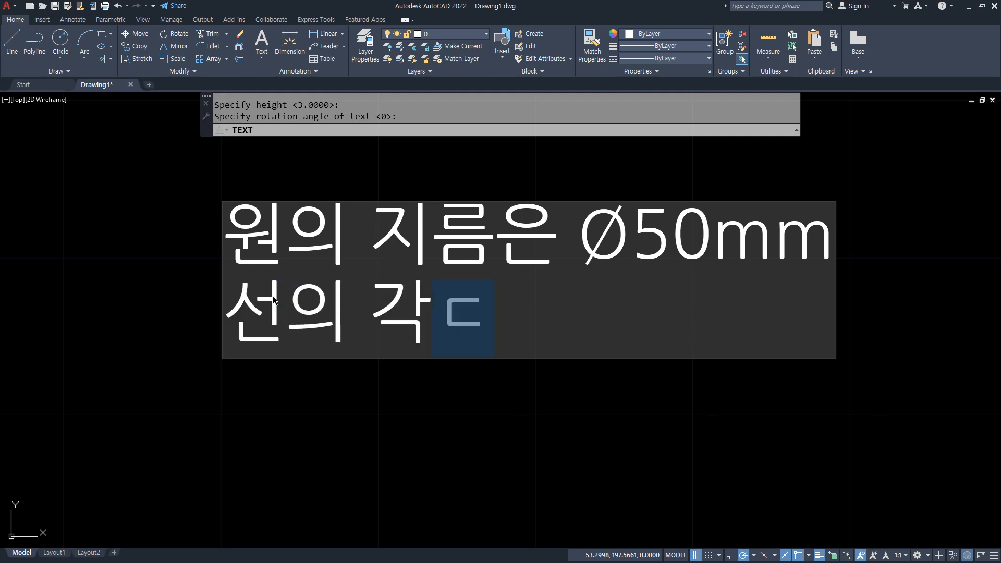
pyautogui.write(' 45')
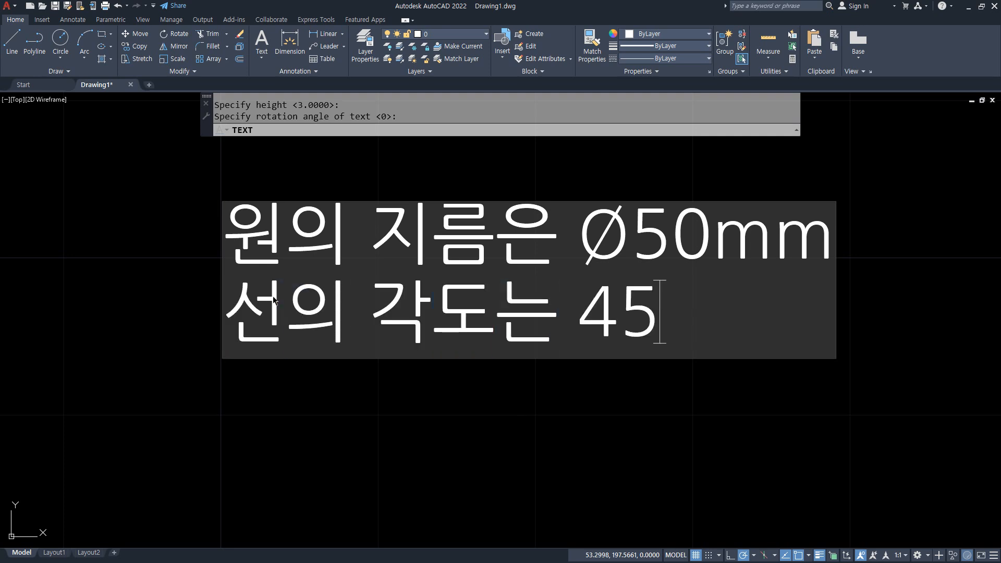
pyautogui.write('%%d')
pyautogui.press('Return')
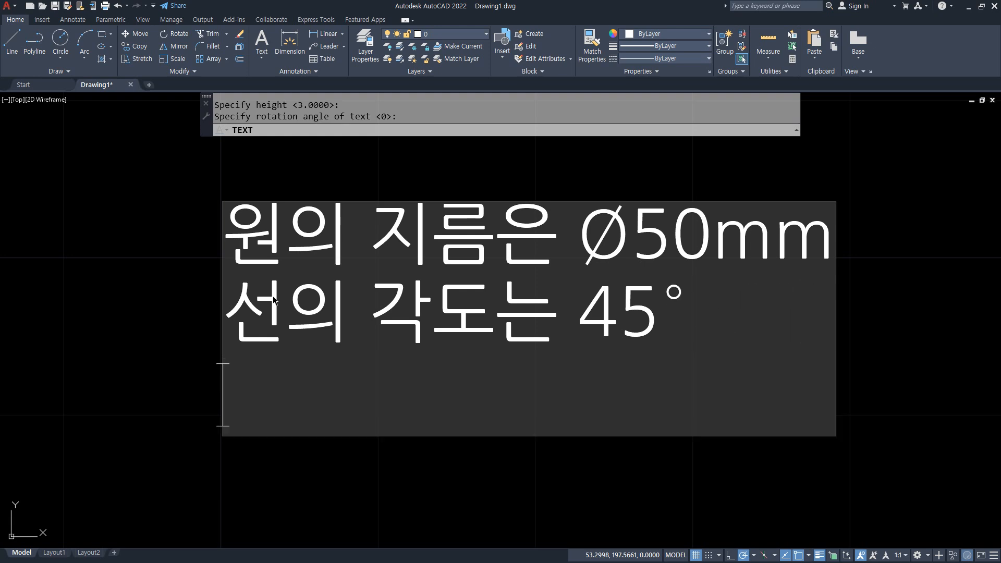
# Step: Write "오차 범위는 ±0.23" as the third line, using %%p for the plus-minus sign, and finish the text
pyautogui.write('오차 범')
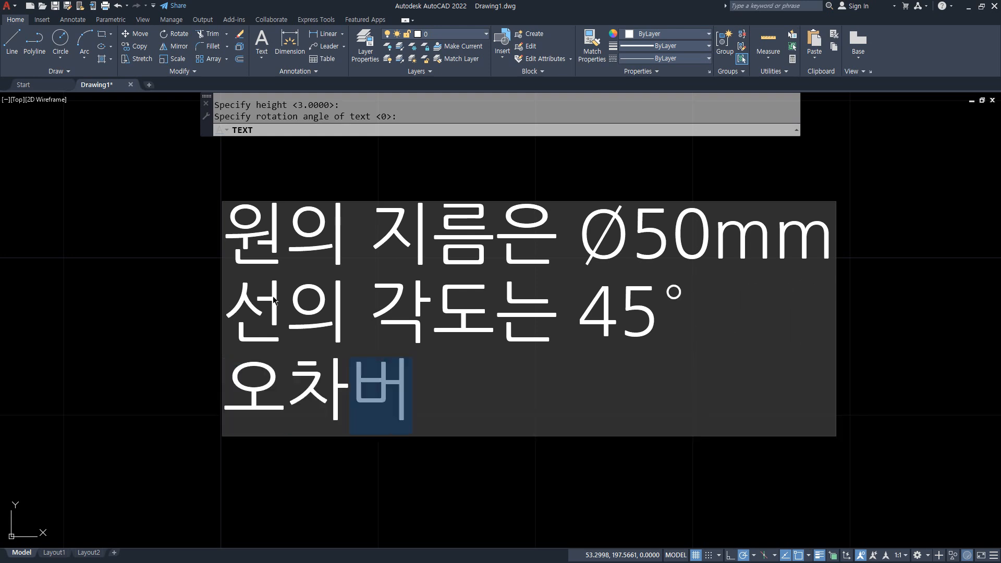
pyautogui.write('위는')
pyautogui.press('Left')
pyautogui.press('Left')
pyautogui.press('Left')
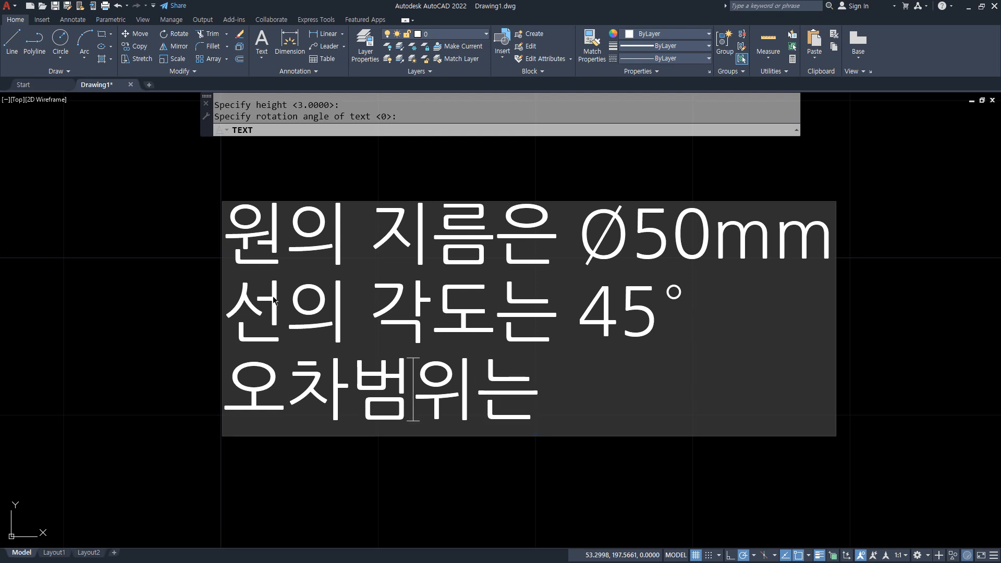
pyautogui.press('End')
pyautogui.write('%')
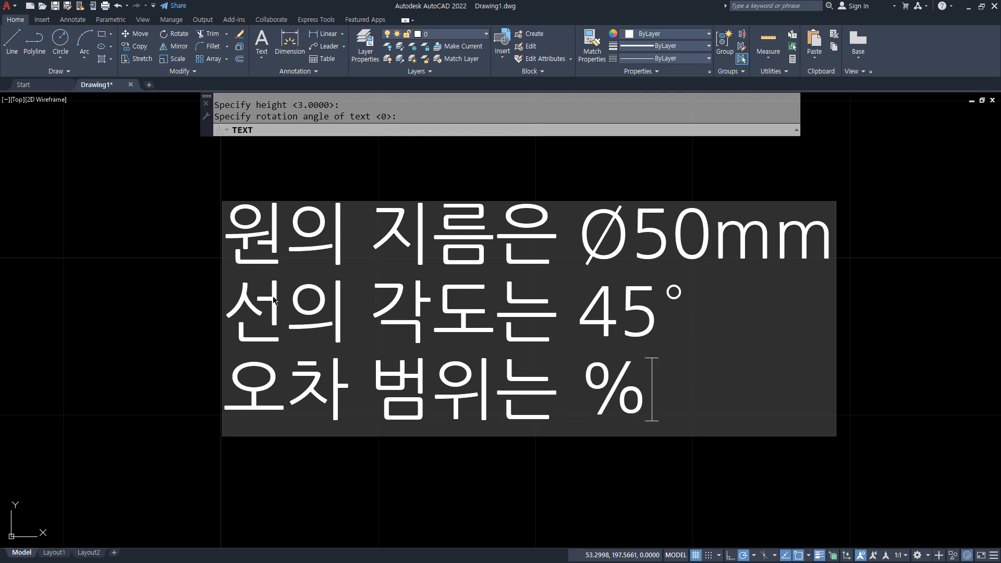
pyautogui.write('%p0.23')
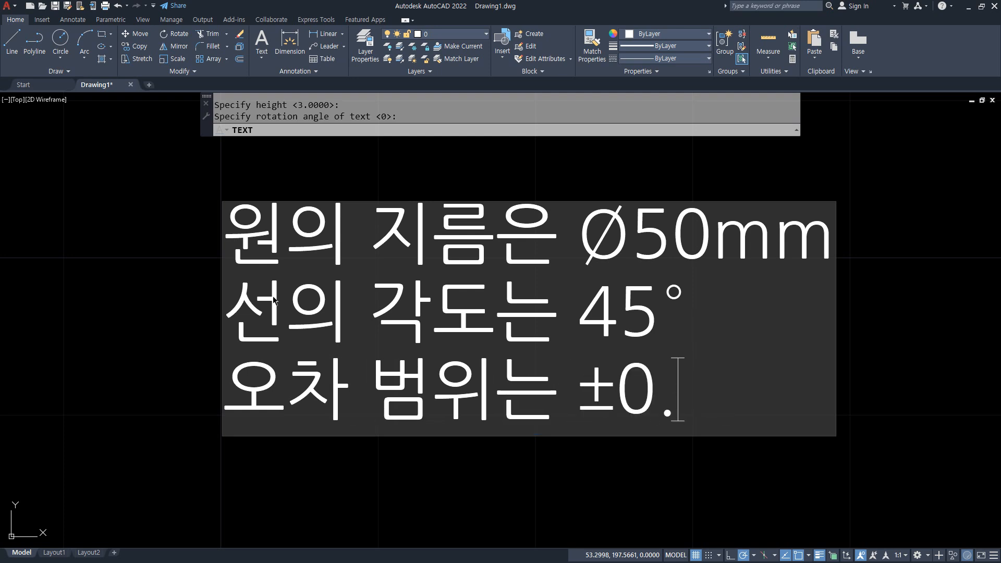
pyautogui.press('Return')
pyautogui.press('Return')
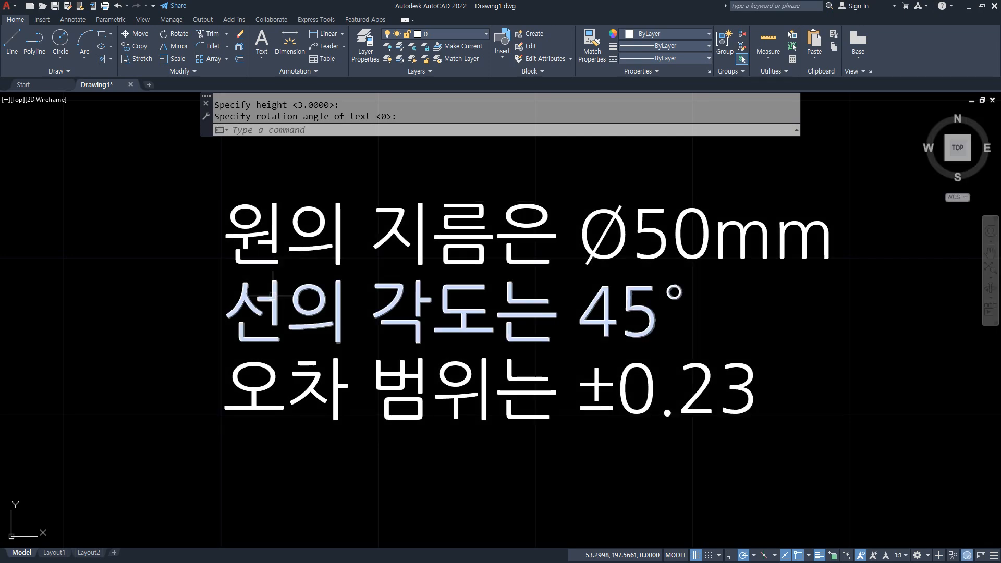
# Step: Write a new single-line text "이렇게 합니다." below the three lines, with height 3 and rotation 0
pyautogui.scroll(-5, 368, 487)
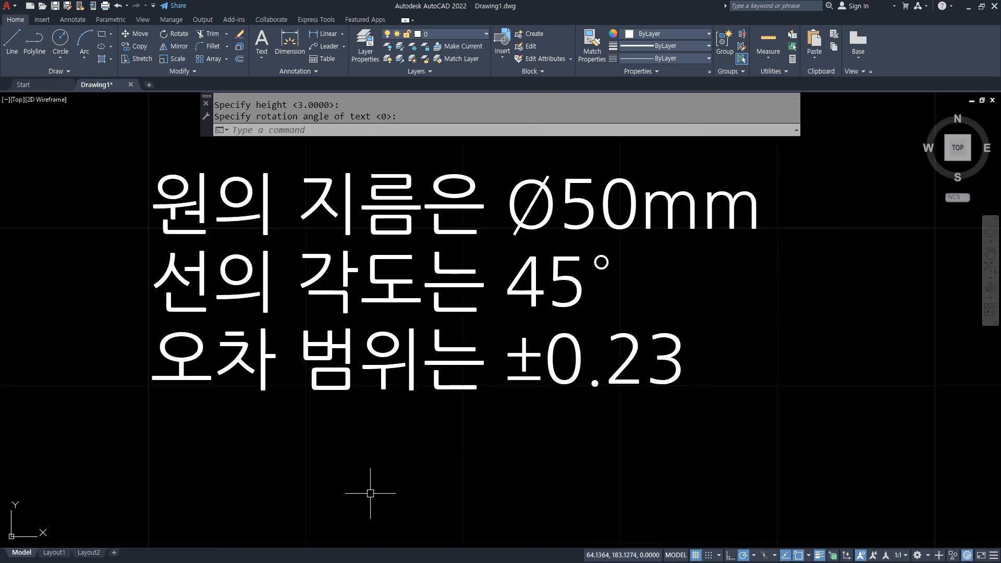
pyautogui.scroll(3, 330, 353)
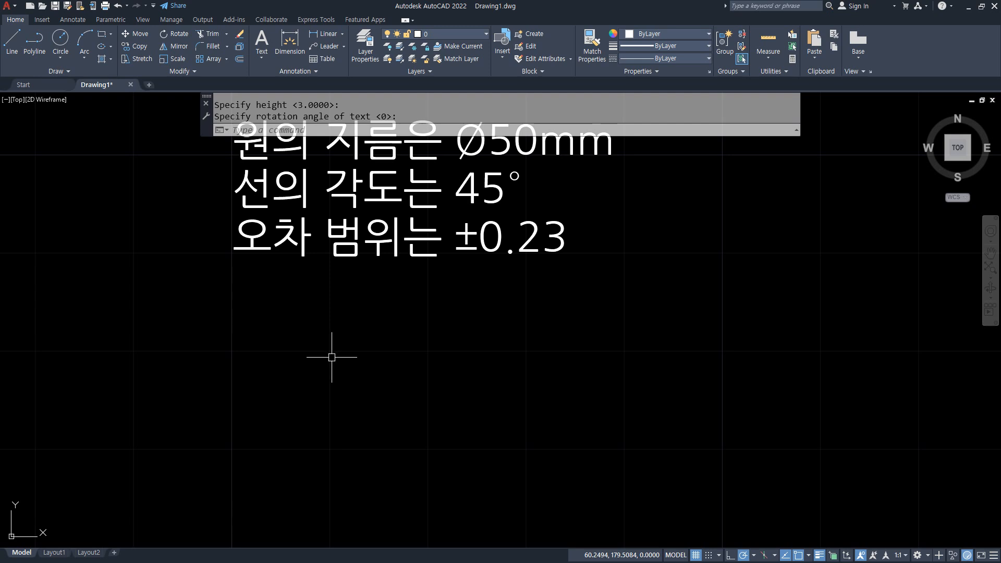
pyautogui.write('dt')
pyautogui.press('Return')
pyautogui.click(277, 359)
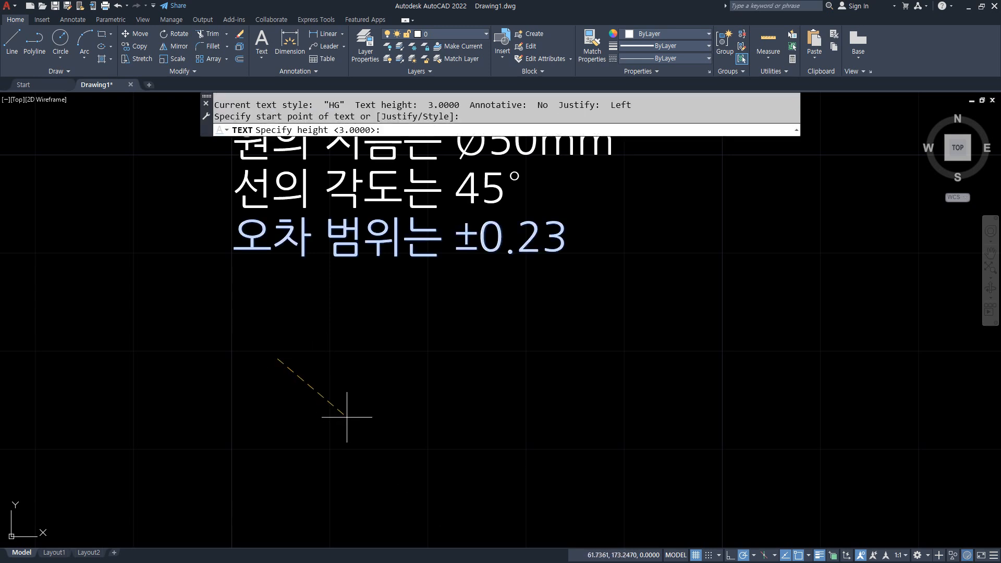
pyautogui.press('Return')
pyautogui.press('Return')
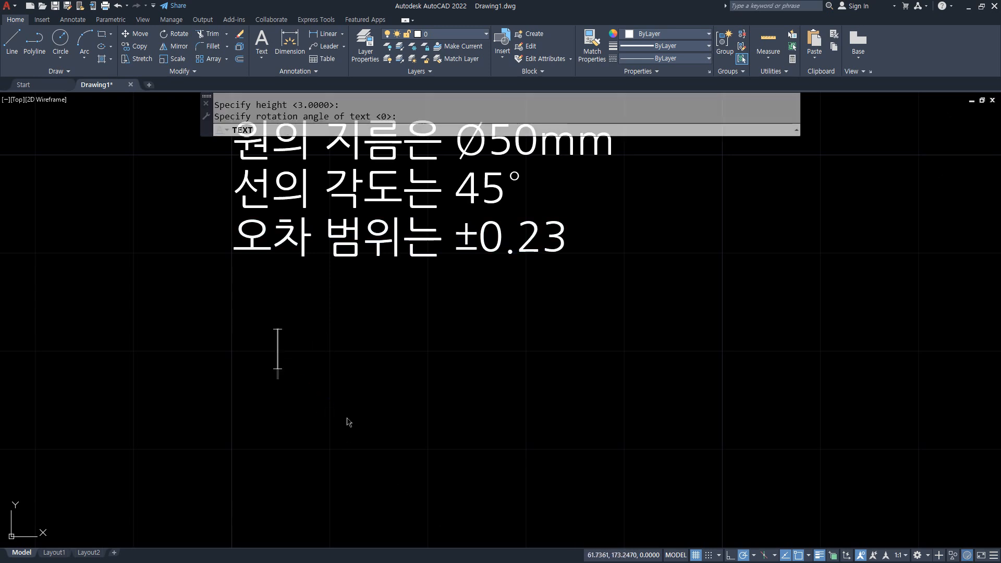
pyautogui.write('이렇')
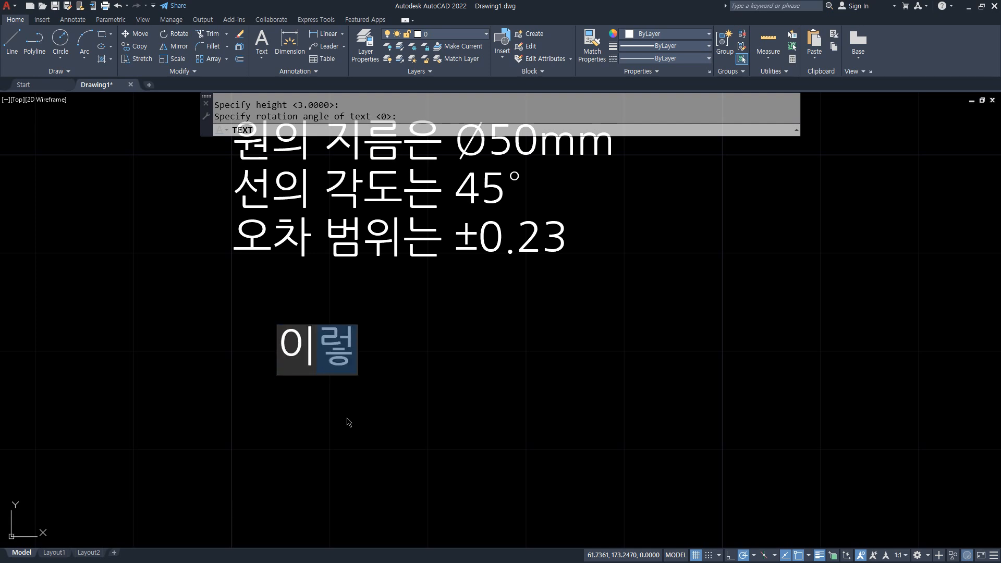
pyautogui.write('게 합니다.')
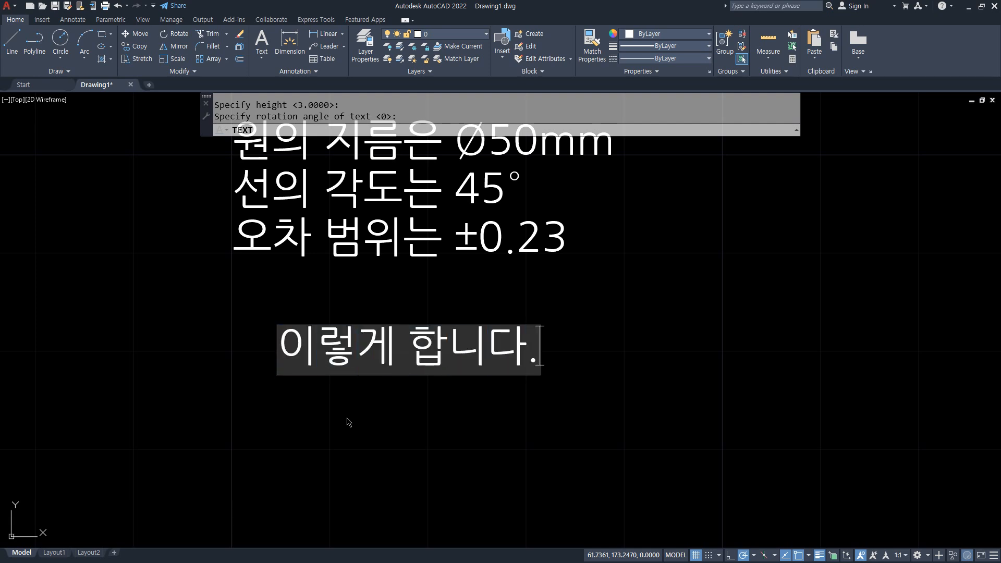
# Step: Append a space and the consonant ㄲ to the "이렇게 합니다." text and finish the text entry
pyautogui.write(' R')
pyautogui.press('BackSpace')
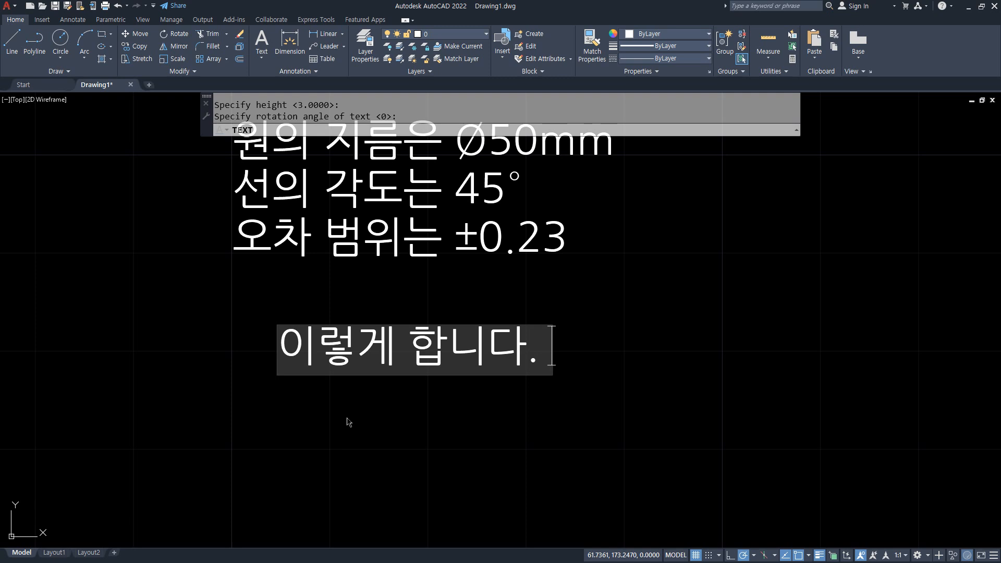
pyautogui.write('ㄲ')
pyautogui.press('Hangul')
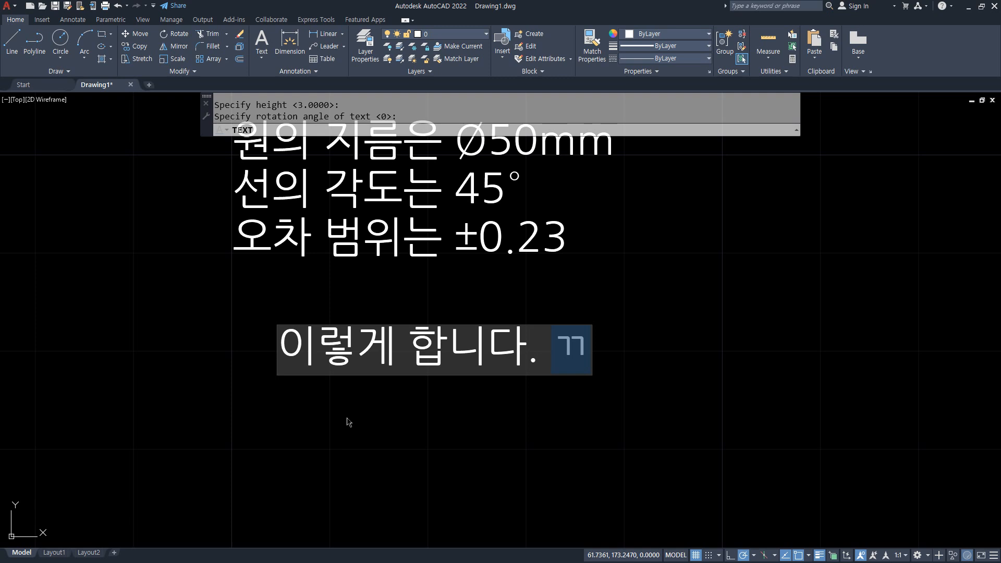
pyautogui.press('Return')
pyautogui.press('Return')
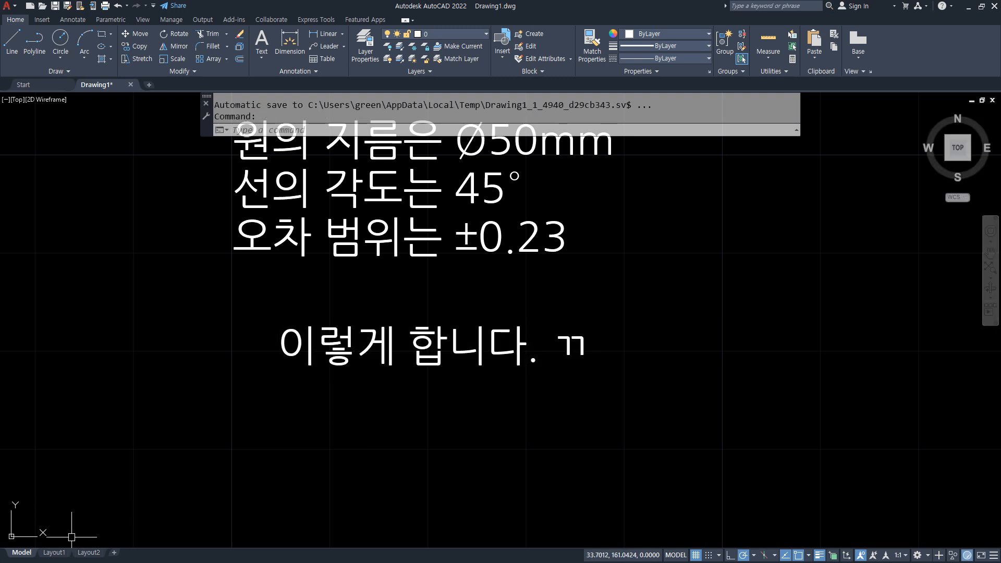
# Step: Switch to the Notepad notes and insert Ø at the end of the %%c line by Hanja conversion of ㄲ
pyautogui.hotkey('alt', 'Tab')
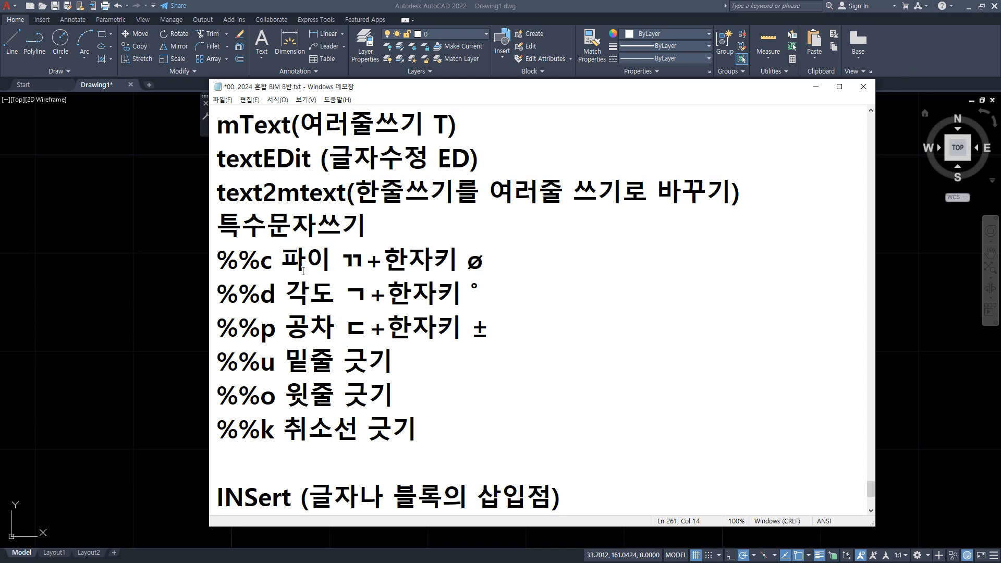
pyautogui.click(678, 256)
pyautogui.write('ㄲ')
pyautogui.press('Hangul_Hanja')
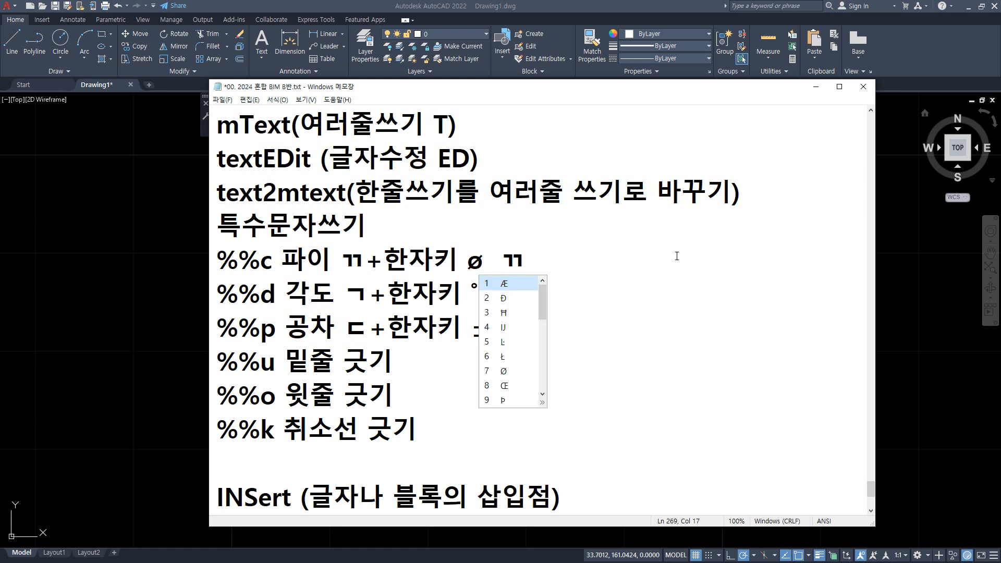
pyautogui.click(503, 370)
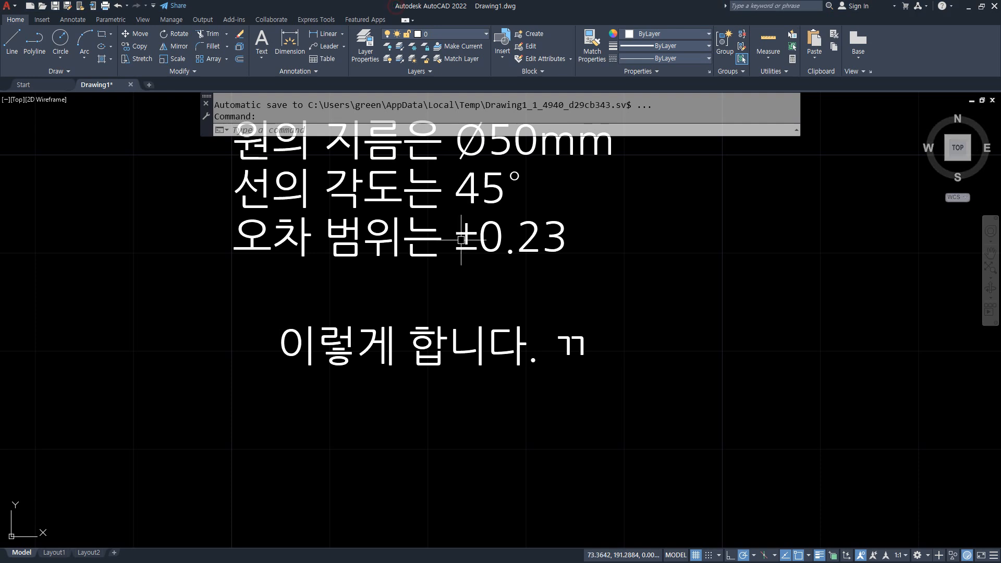
# Step: Edit the "이렇게 합니다. ㄲ" text in AutoCAD, replacing its final ㄲ with Ø by Hanja conversion
pyautogui.doubleClick(285, 355)
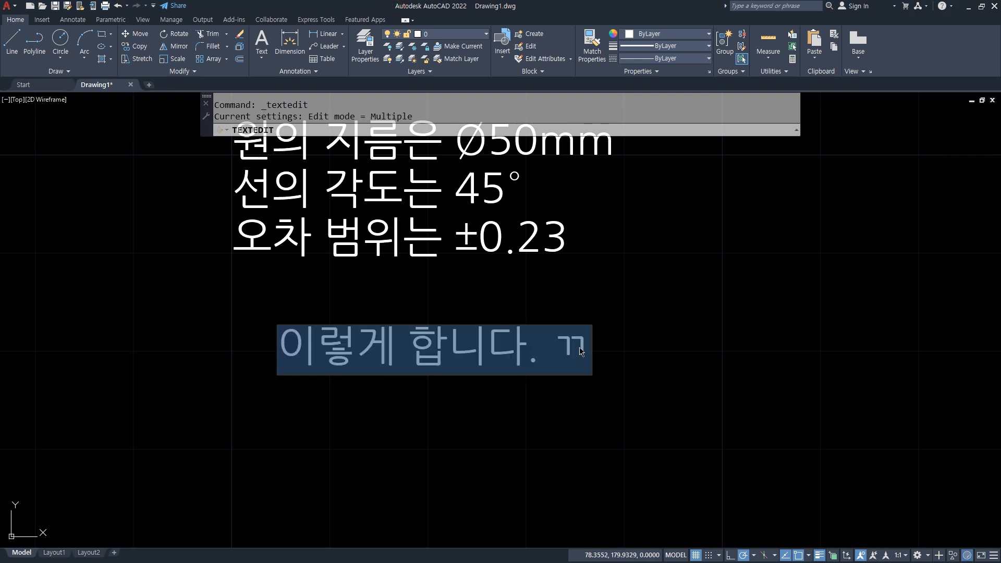
pyautogui.moveTo(557, 349); pyautogui.dragTo(581, 345)
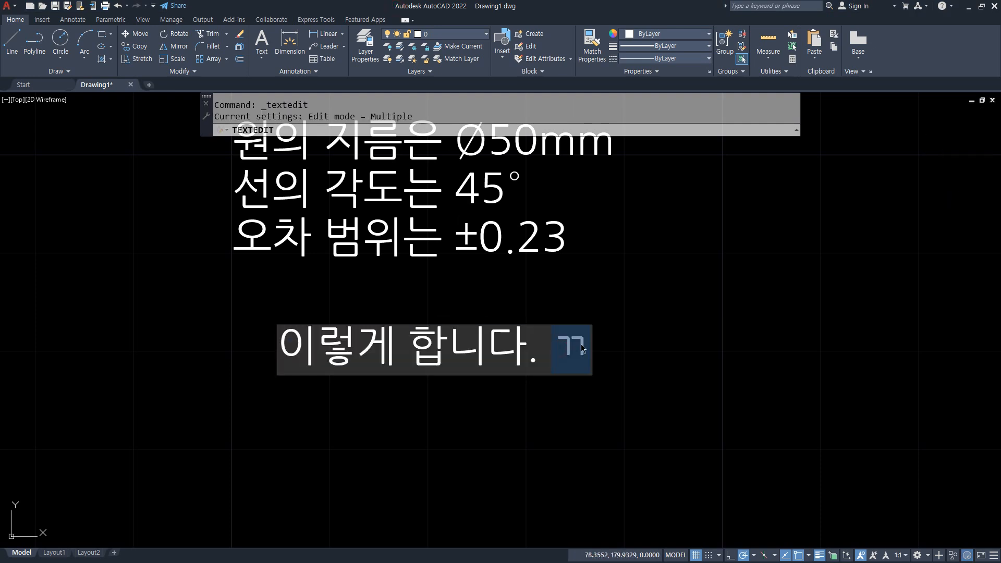
pyautogui.click(574, 363)
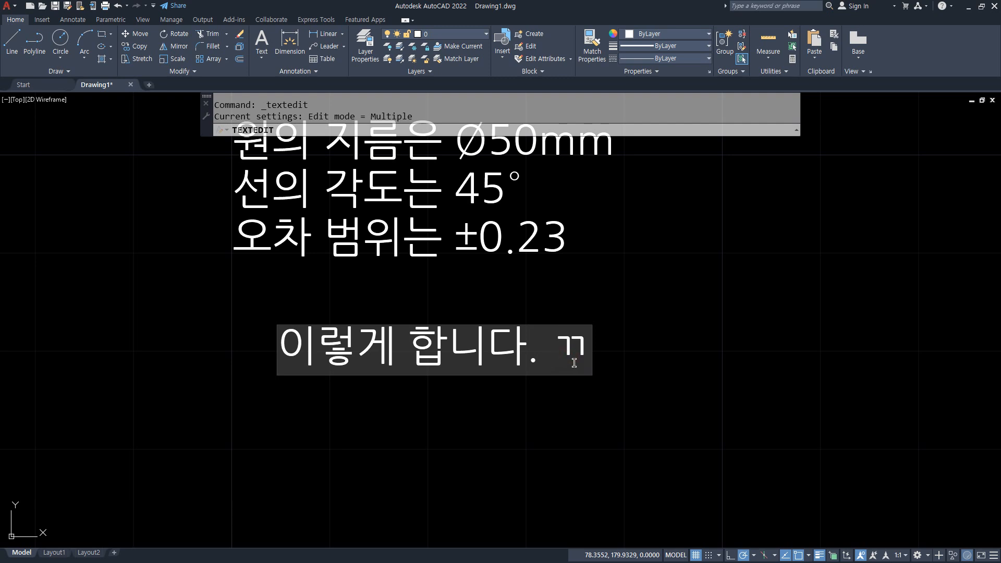
pyautogui.press('BackSpace')
pyautogui.write('ㄲ')
pyautogui.press('Hangul_Hanja')
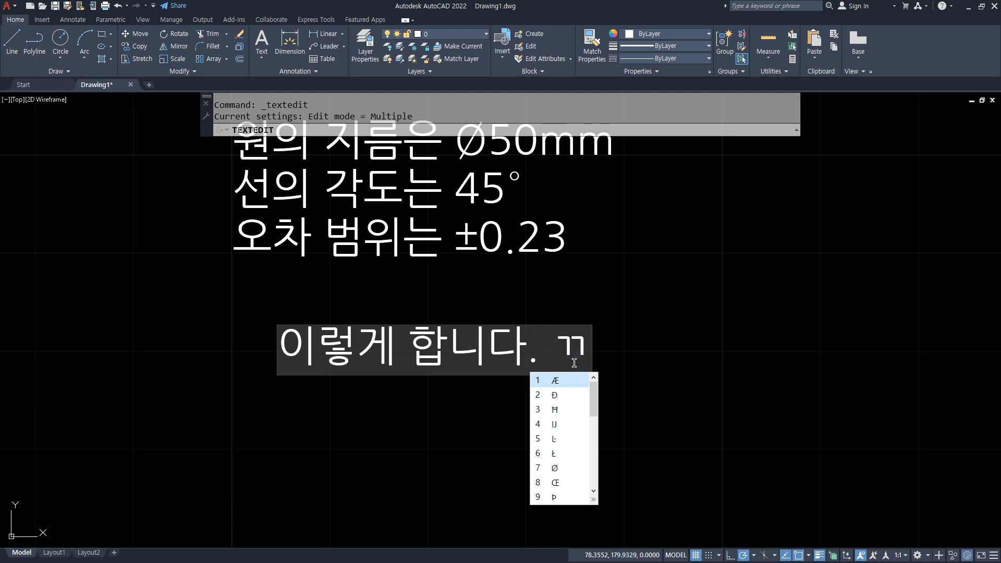
pyautogui.click(564, 467)
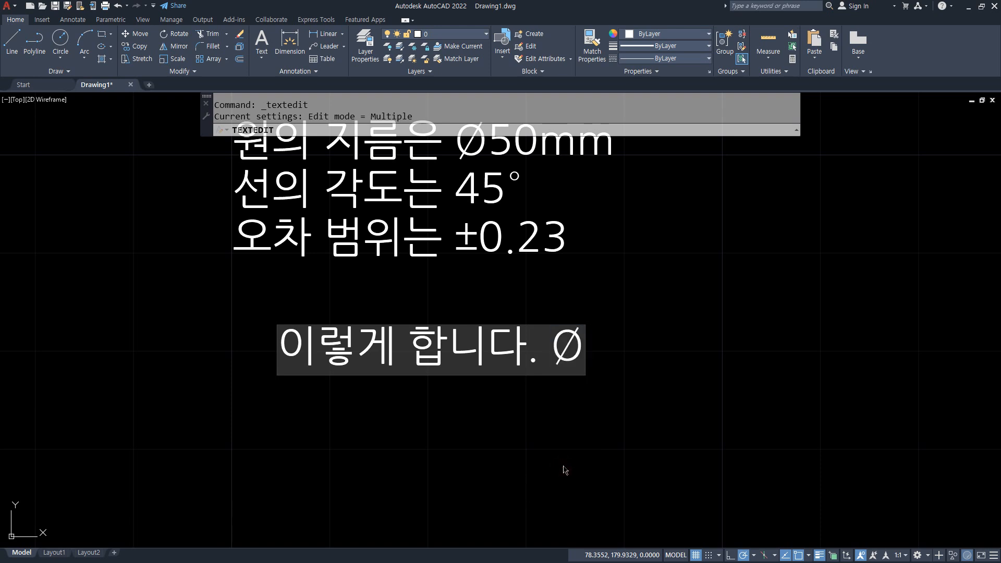
pyautogui.write('ㄱ')
pyautogui.press('Hangul_Hanja')
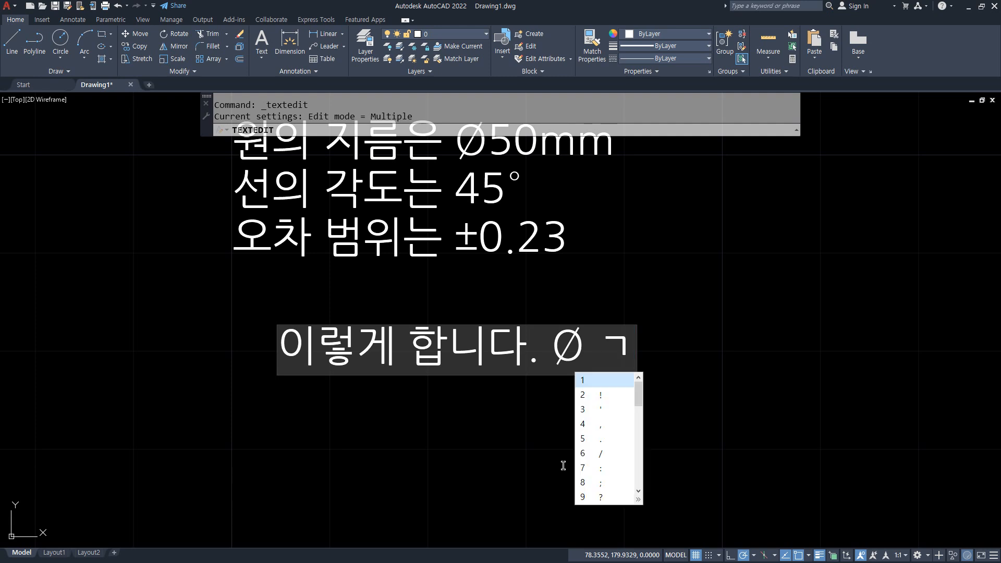
pyautogui.press('pagedown')
pyautogui.press('pagedown')
pyautogui.press('pagedown')
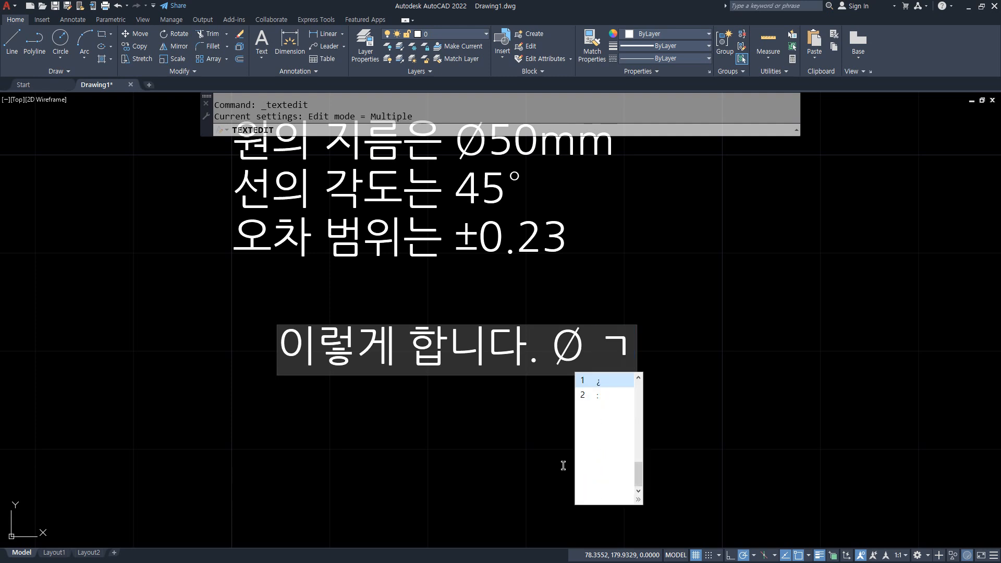
pyautogui.press('pageup')
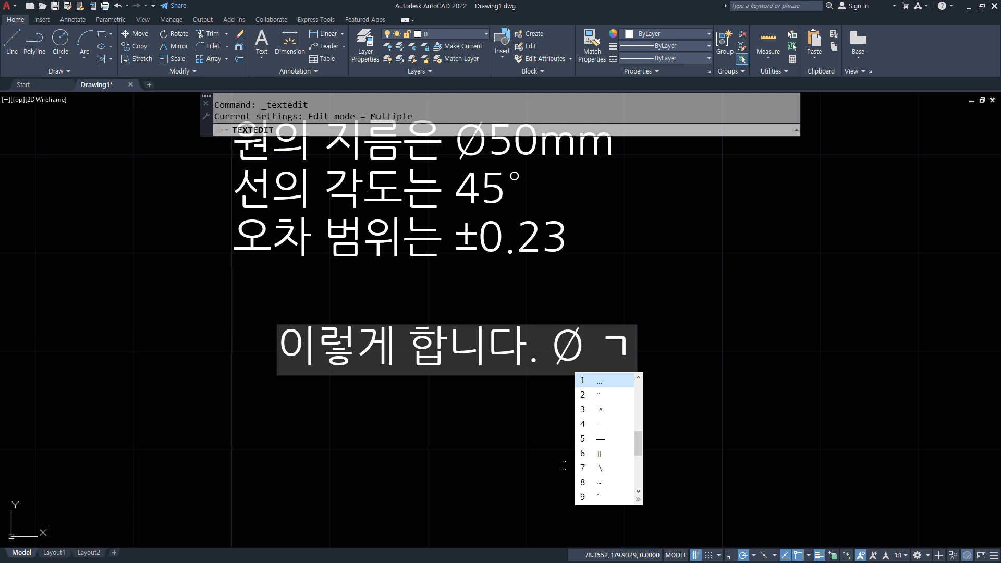
pyautogui.press('pageup')
pyautogui.click(585, 469)
pyautogui.press('BackSpace')
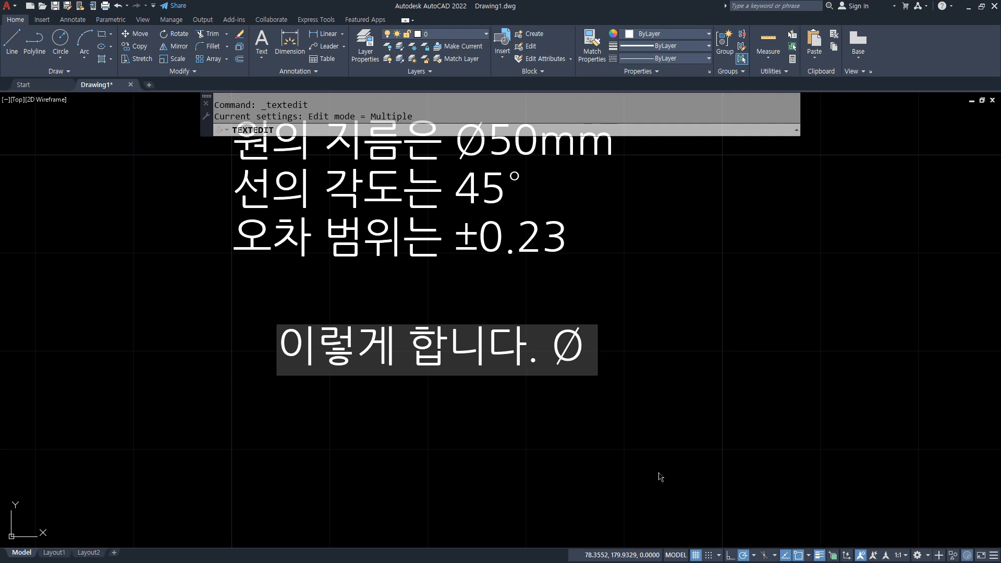
pyautogui.write('ㄱ')
pyautogui.press('Hangul_Hanja')
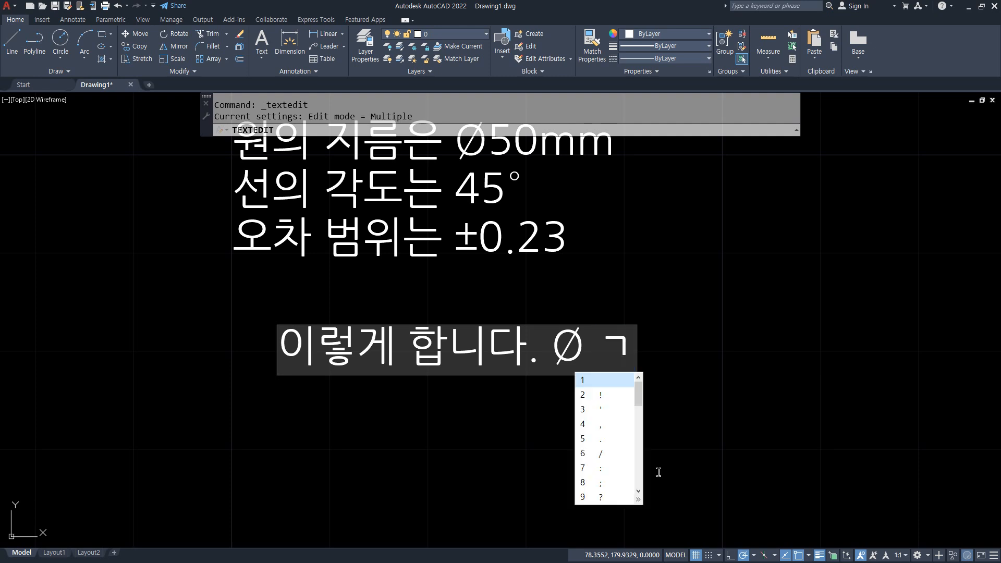
pyautogui.press('pagedown')
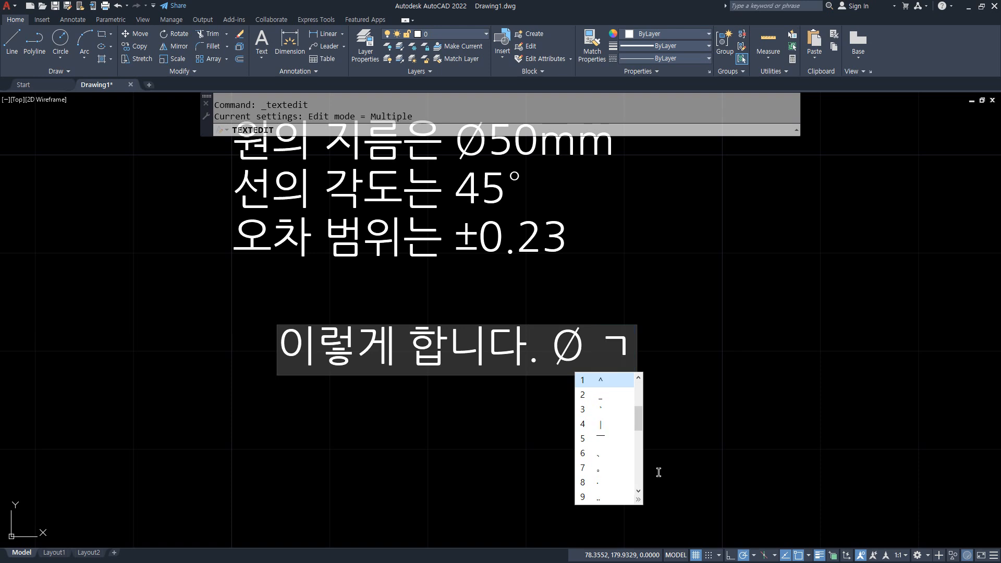
pyautogui.click(598, 483)
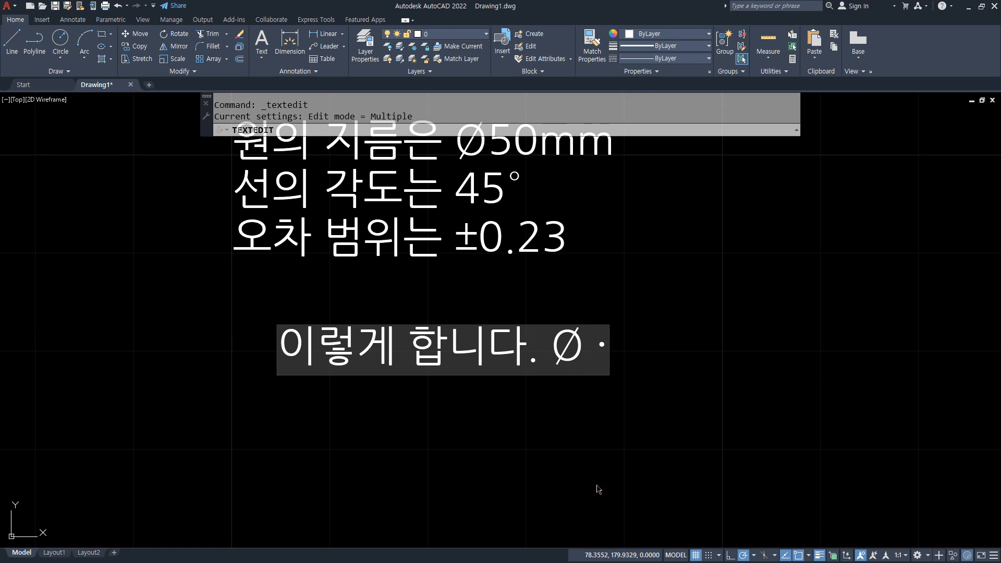
pyautogui.press('BackSpace')
# Step: Append ± after the Ø in the "이렇게 합니다. Ø" text by Hanja conversion of ㄷ
pyautogui.write('ㄷ')
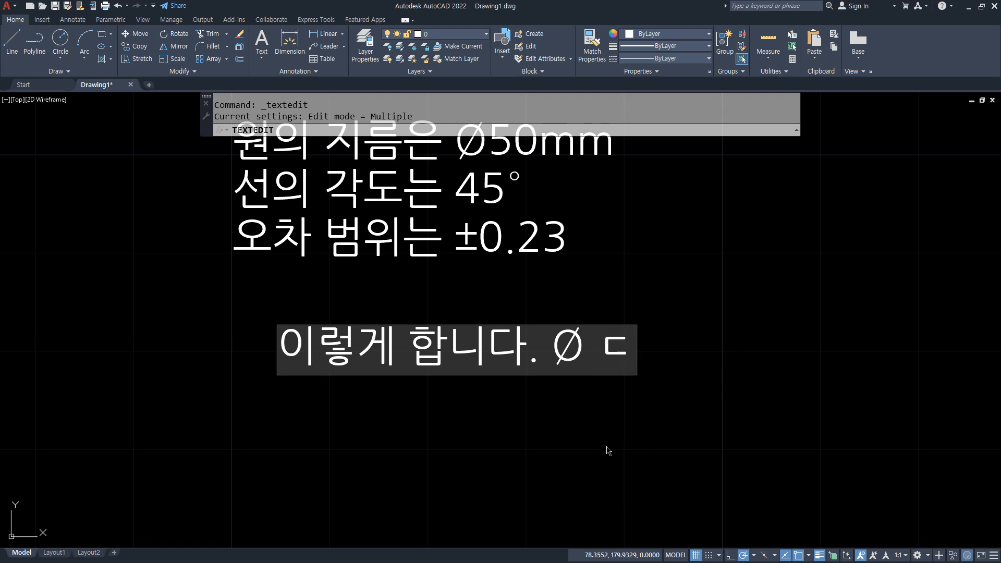
pyautogui.press('Hangul_Hanja')
pyautogui.click(600, 454)
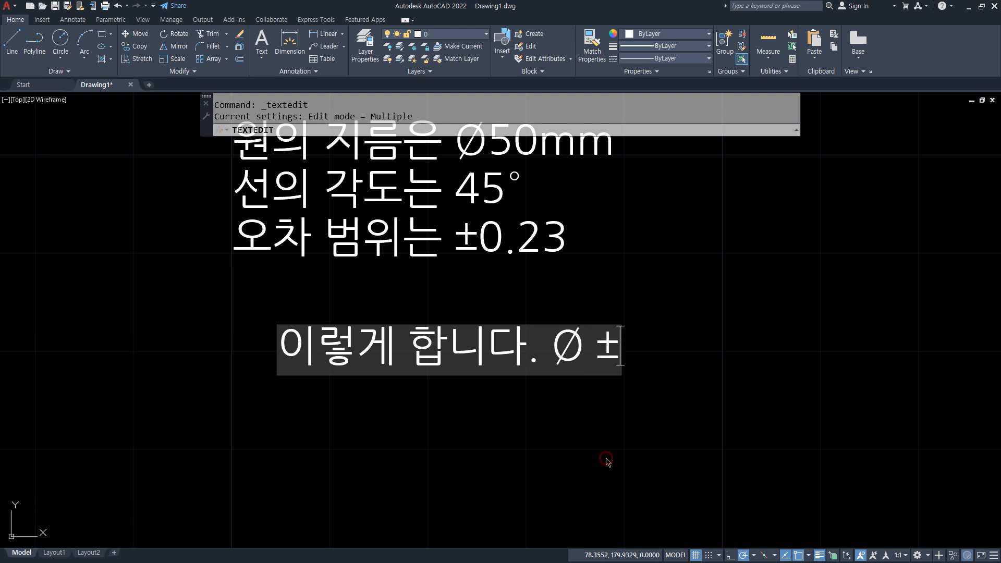
# Step: Append a space and the degree sign ° after the ± by Hanja conversion of ㄱ
pyautogui.write('ㄱ')
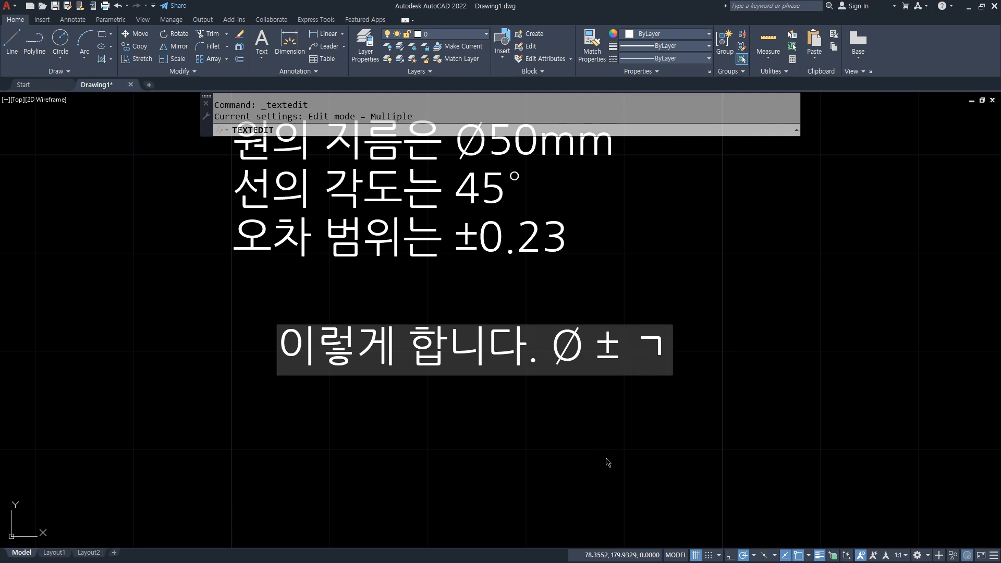
pyautogui.press('Hangul_Hanja')
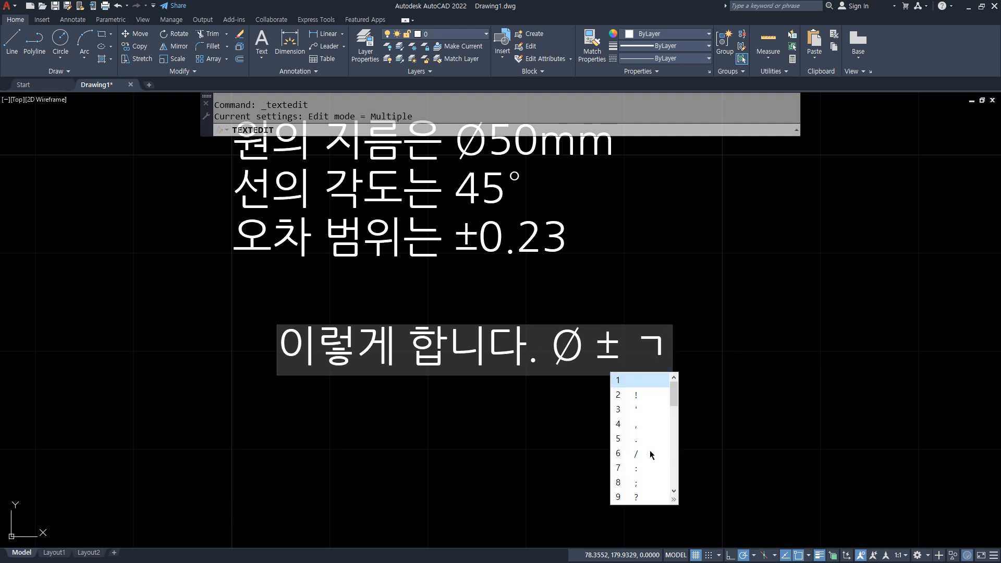
pyautogui.click(674, 490)
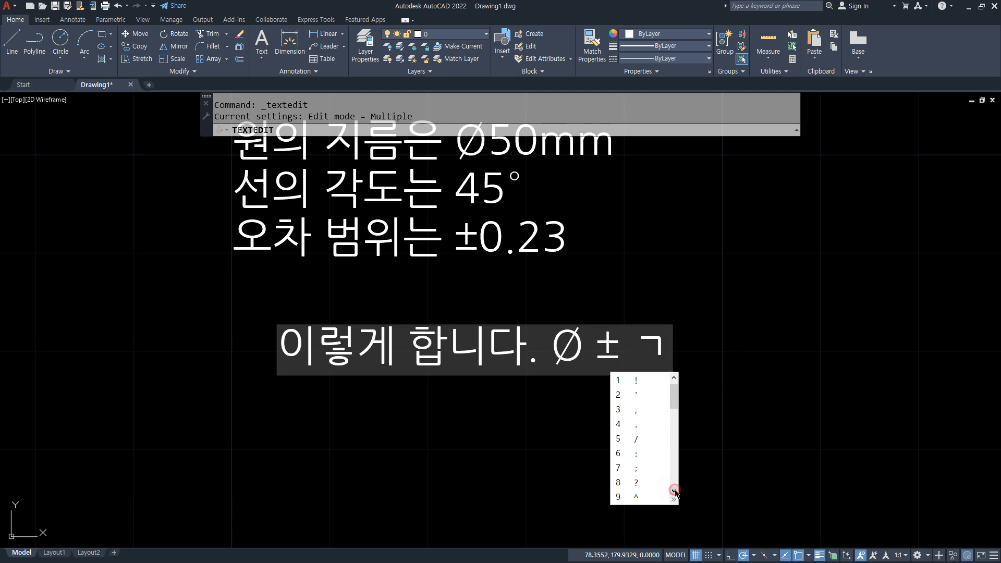
pyautogui.click(675, 491)
pyautogui.click(675, 491)
pyautogui.click(675, 491)
pyautogui.click(675, 491)
pyautogui.click(675, 491)
pyautogui.click(675, 491)
pyautogui.click(675, 491)
pyautogui.click(675, 491)
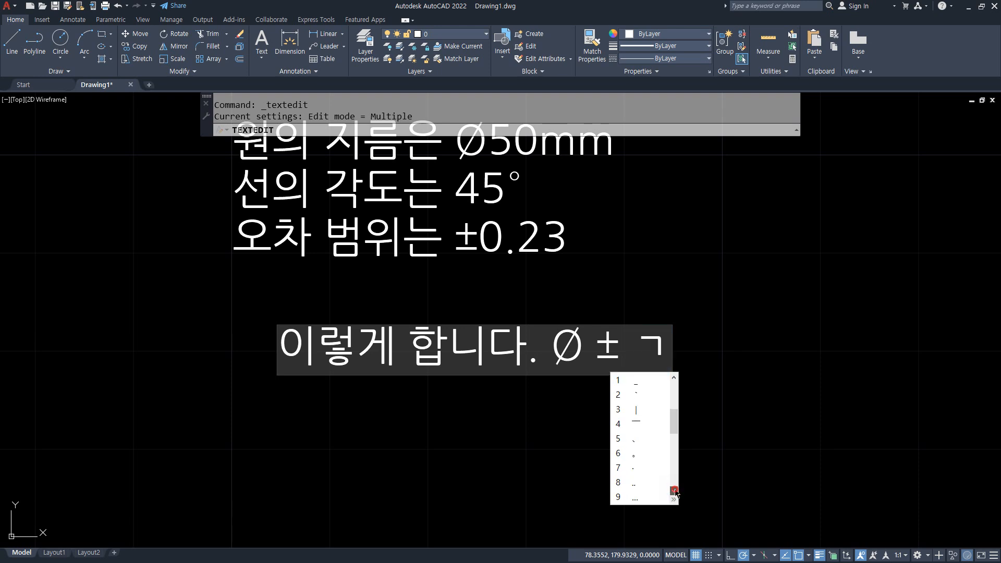
pyautogui.click(675, 491)
pyautogui.click(675, 490)
pyautogui.click(675, 491)
pyautogui.click(674, 491)
pyautogui.click(675, 490)
pyautogui.click(675, 491)
pyautogui.click(675, 491)
pyautogui.click(675, 491)
pyautogui.click(675, 490)
pyautogui.click(675, 491)
pyautogui.click(675, 490)
pyautogui.click(675, 491)
pyautogui.click(675, 491)
pyautogui.click(675, 490)
pyautogui.click(675, 490)
pyautogui.click(675, 491)
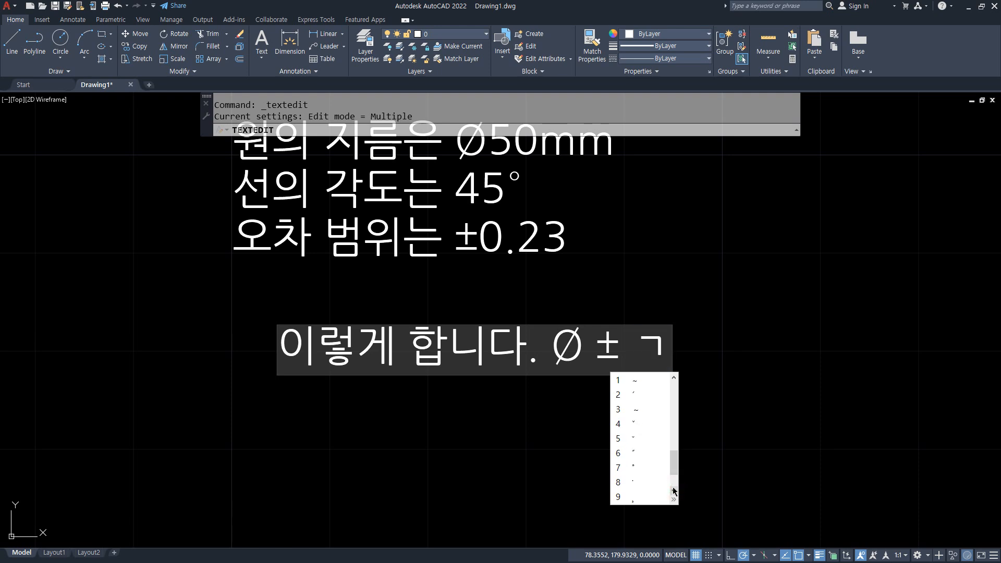
pyautogui.click(633, 468)
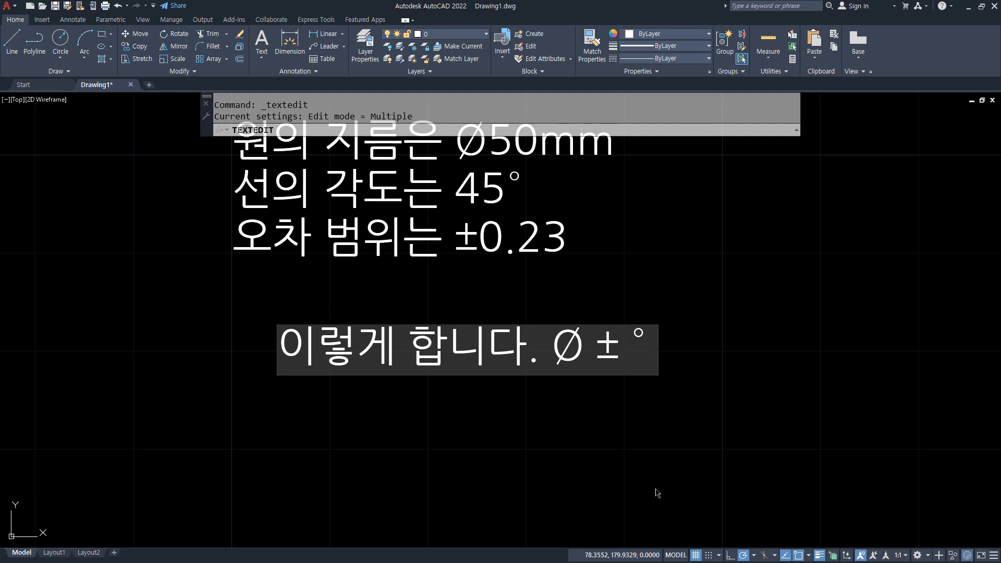
# Step: Open the Windows symbol picker during text editing and browse its math and Greek symbols
pyautogui.press('super+period')
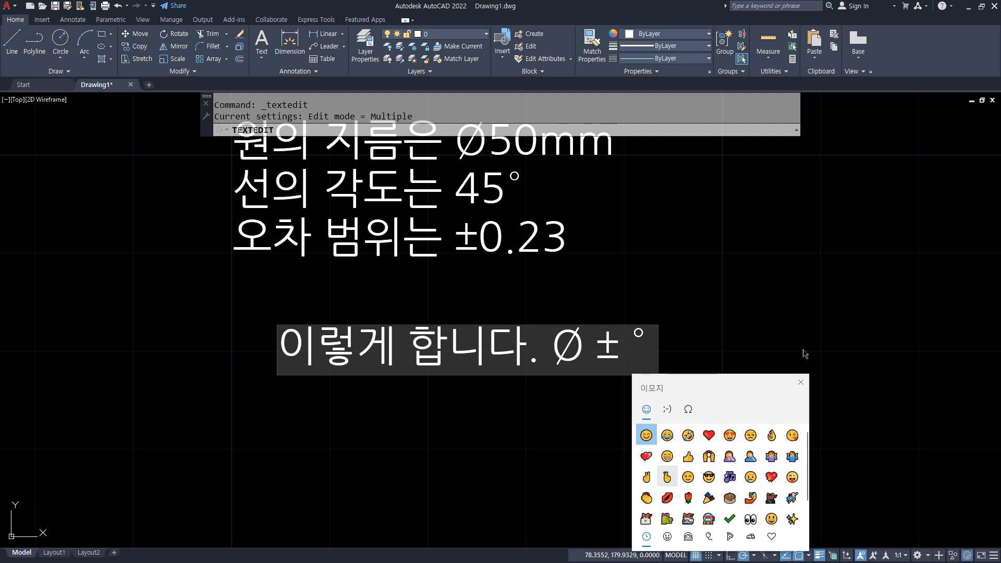
pyautogui.click(691, 406)
pyautogui.moveTo(716, 376); pyautogui.dragTo(756, 224)
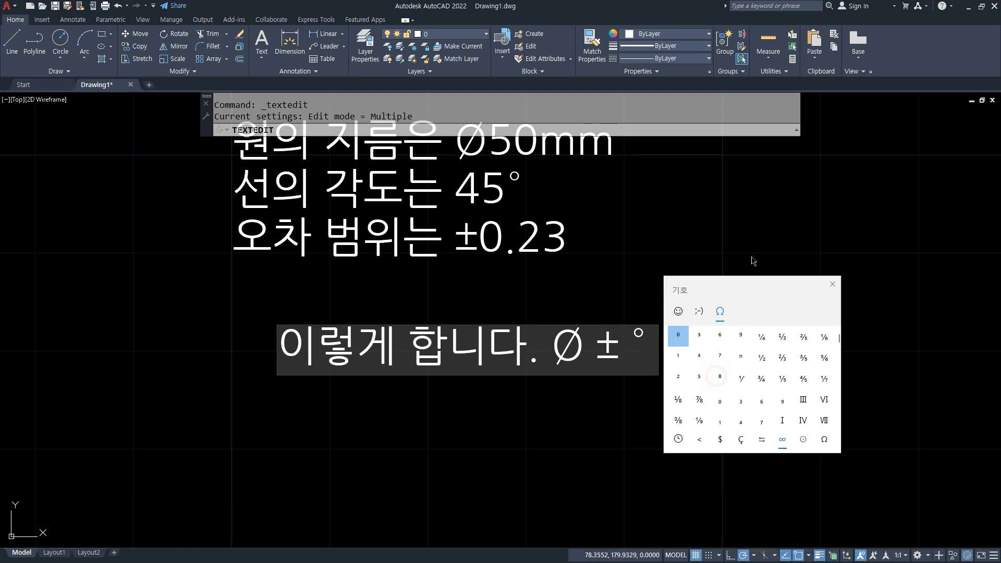
pyautogui.scroll(-5, 770, 355)
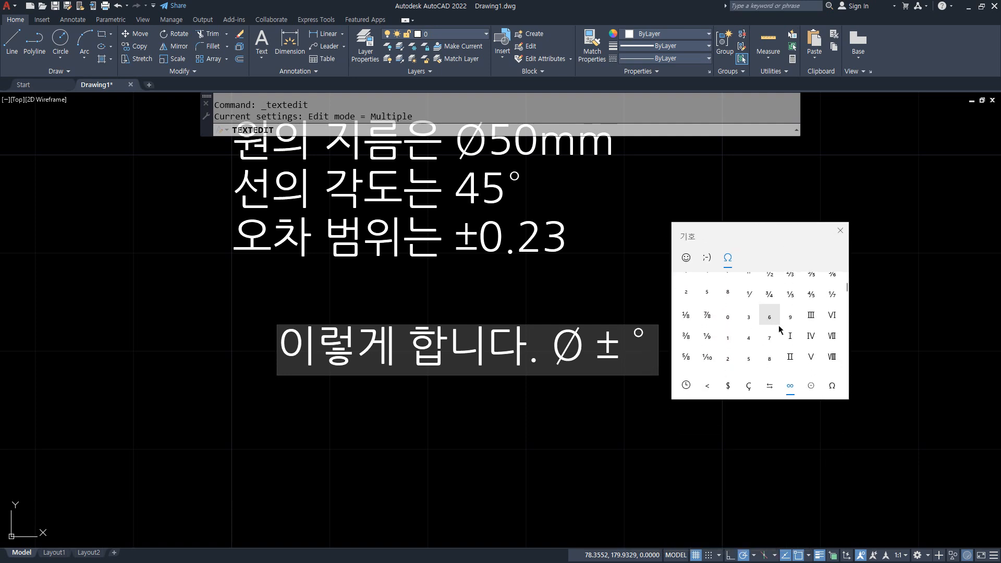
pyautogui.scroll(-3, 770, 365)
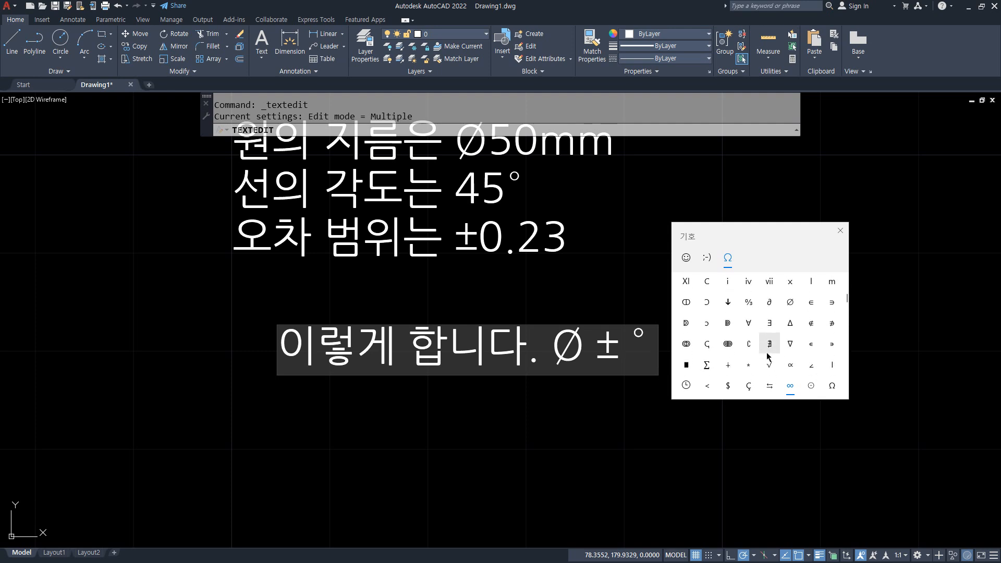
pyautogui.scroll(-1, 769, 357)
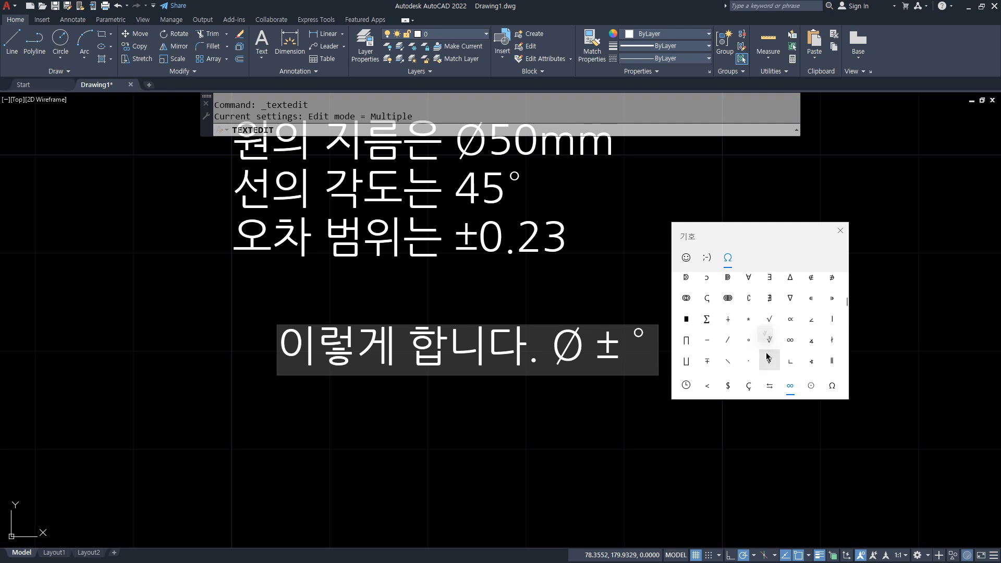
pyautogui.scroll(3, 738, 351)
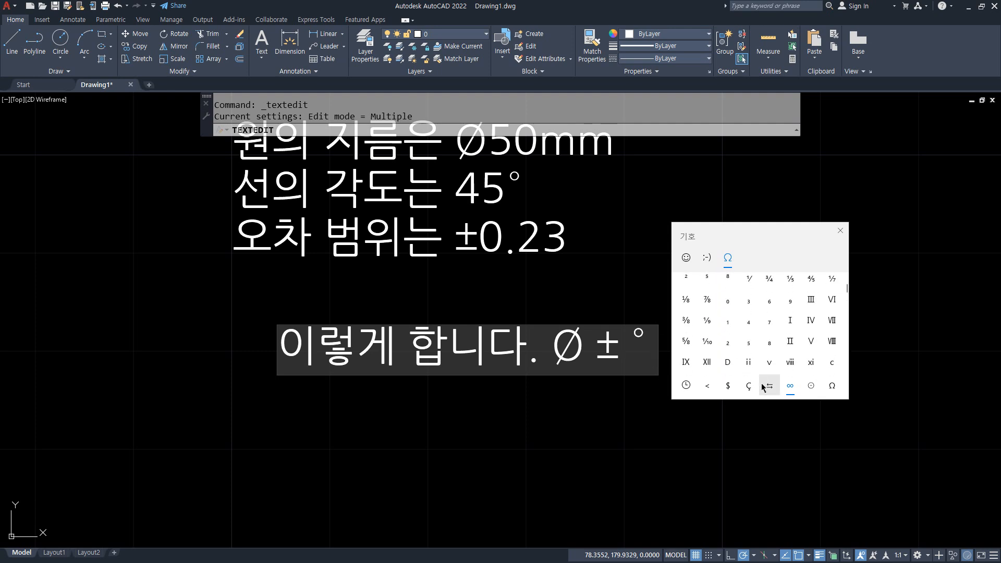
pyautogui.click(833, 386)
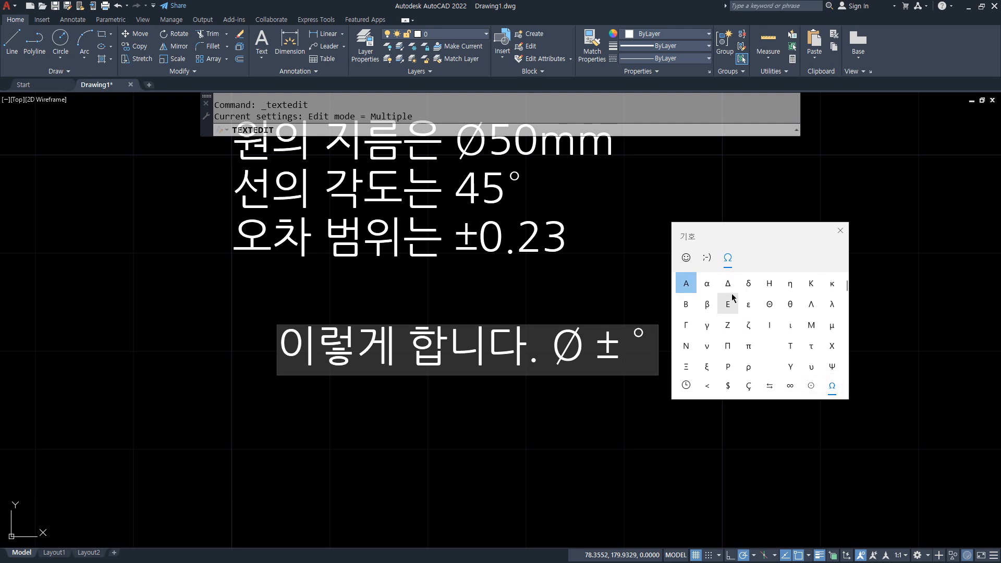
pyautogui.scroll(-1, 789, 308)
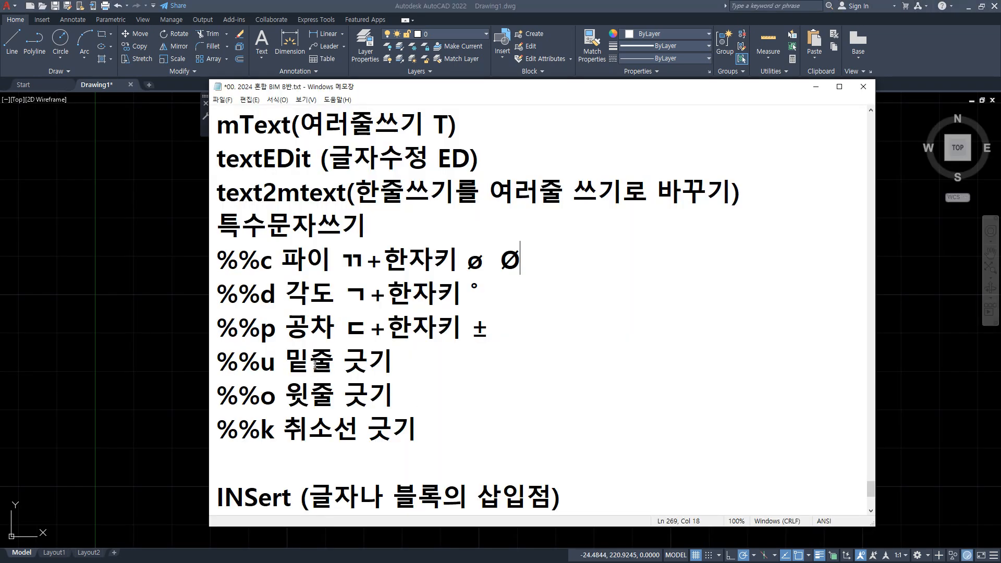
# Step: Move the Notepad notes window aside to uncover the AutoCAD drawing
pyautogui.moveTo(305, 374); pyautogui.dragTo(341, 373)
pyautogui.moveTo(319, 409); pyautogui.dragTo(337, 409)
pyautogui.moveTo(313, 442); pyautogui.dragTo(342, 442)
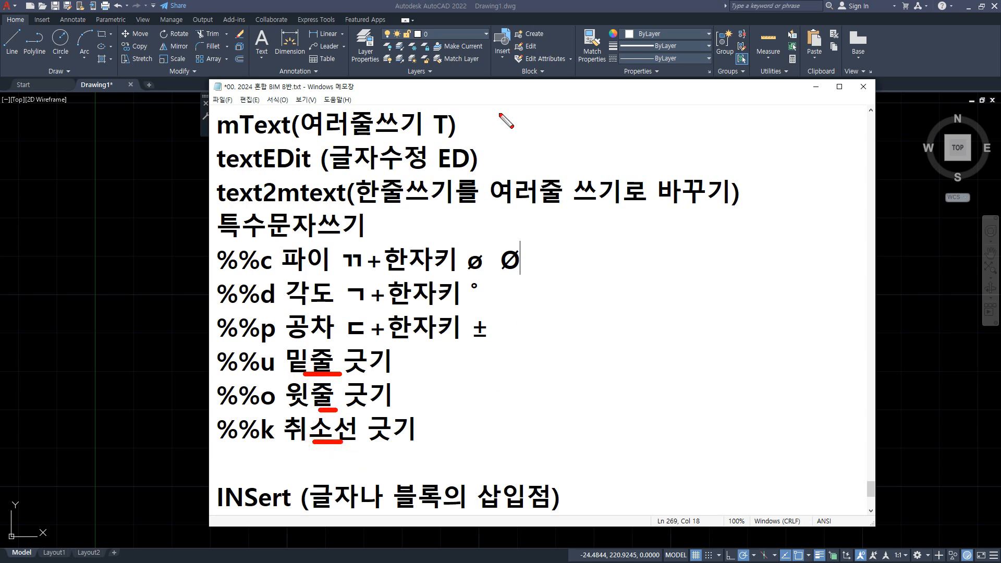
pyautogui.press('Escape')
pyautogui.moveTo(505, 86); pyautogui.dragTo(0, 104)
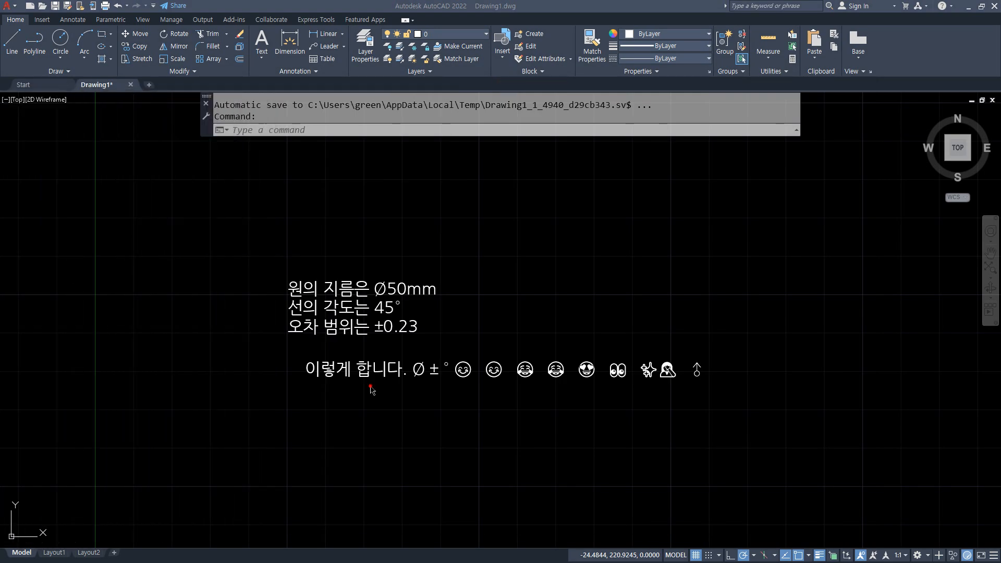
pyautogui.click(715, 441)
pyautogui.click(157, 231)
pyautogui.press('space')
pyautogui.write('ㅋ')
pyautogui.press('Return')
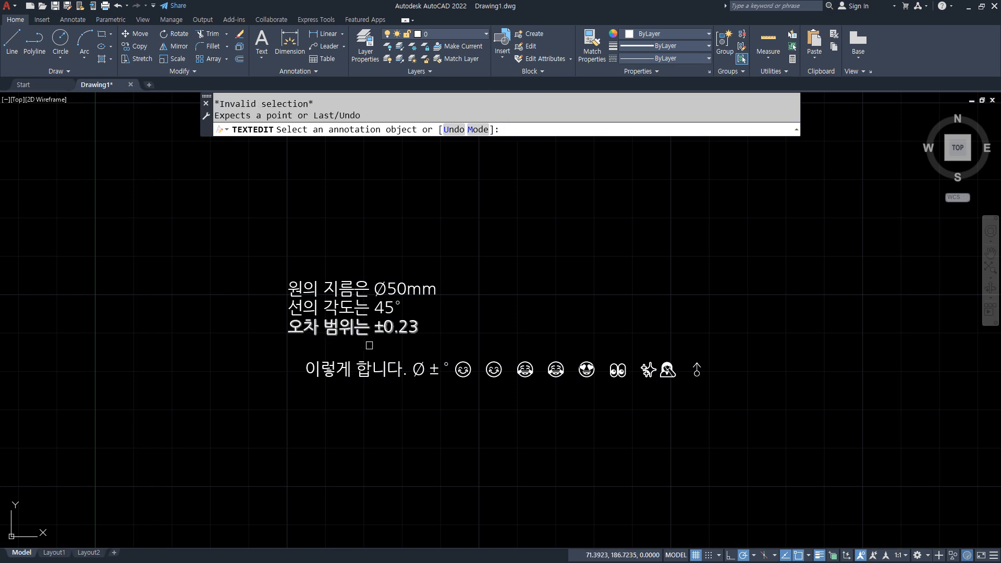
pyautogui.press('Escape')
pyautogui.press('Escape')
pyautogui.press('space')
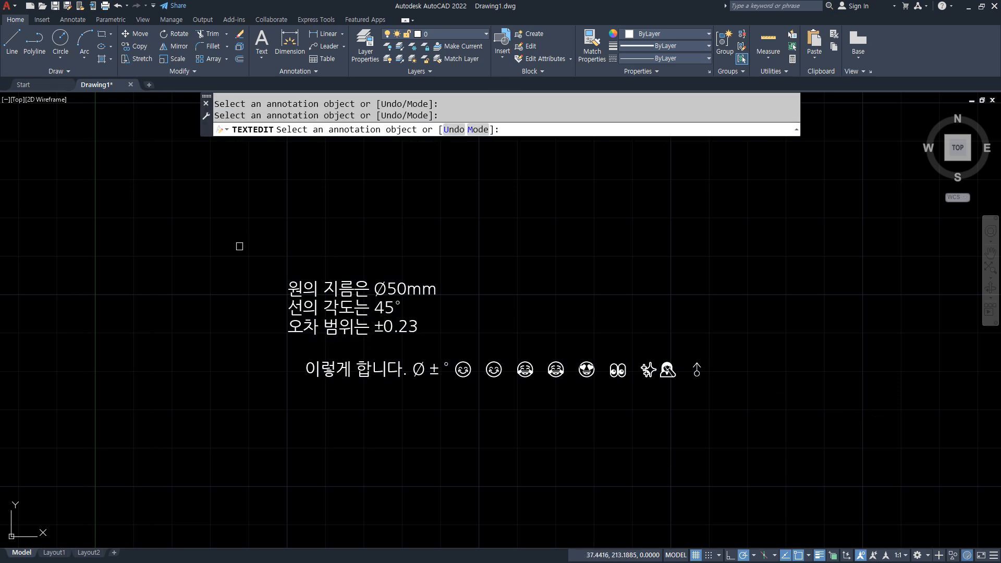
pyautogui.press('Escape')
pyautogui.press('Escape')
pyautogui.press('Escape')
# Step: Erase all the single-line text objects from the drawing
pyautogui.click(848, 420)
pyautogui.click(295, 251)
pyautogui.press('Delete')
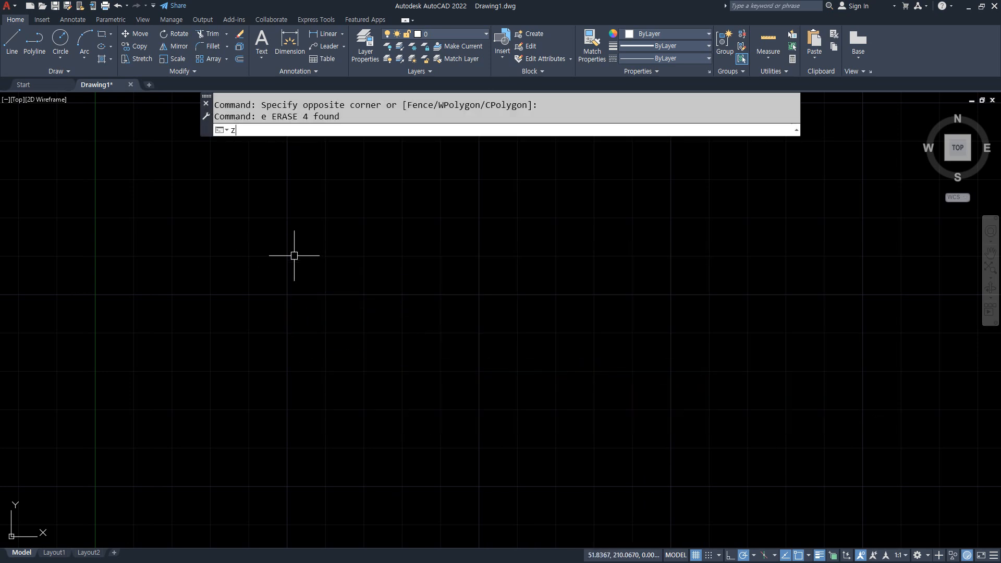
# Step: Start a new single-line text with height 3 and rotation 0, and write "test" followed by a space
pyautogui.write('z')
pyautogui.press('Return')
pyautogui.write('a')
pyautogui.press('Return')
pyautogui.write('dt')
pyautogui.press('Return')
pyautogui.click(313, 280)
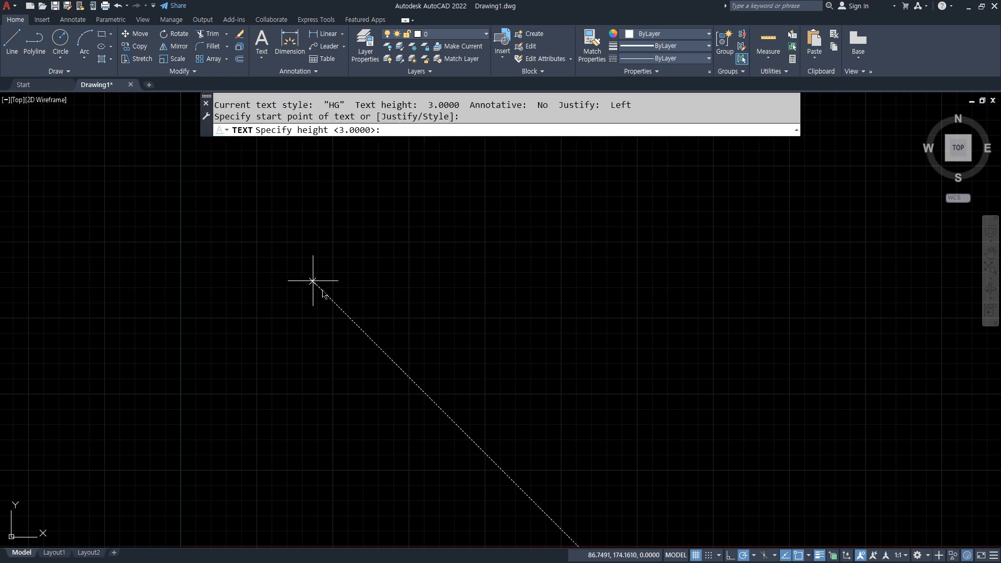
pyautogui.click(443, 380)
pyautogui.press('Return')
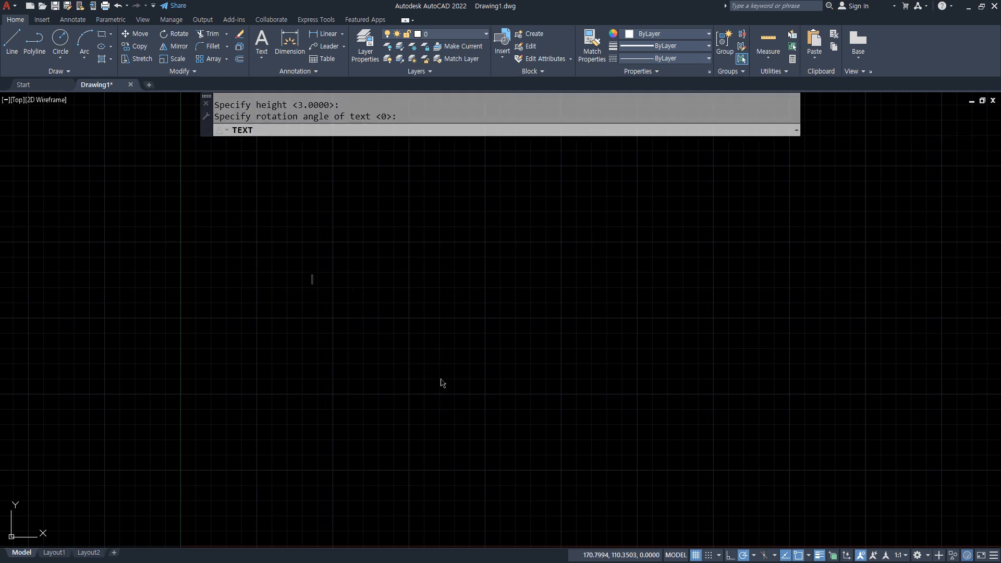
pyautogui.scroll(10, 319, 281)
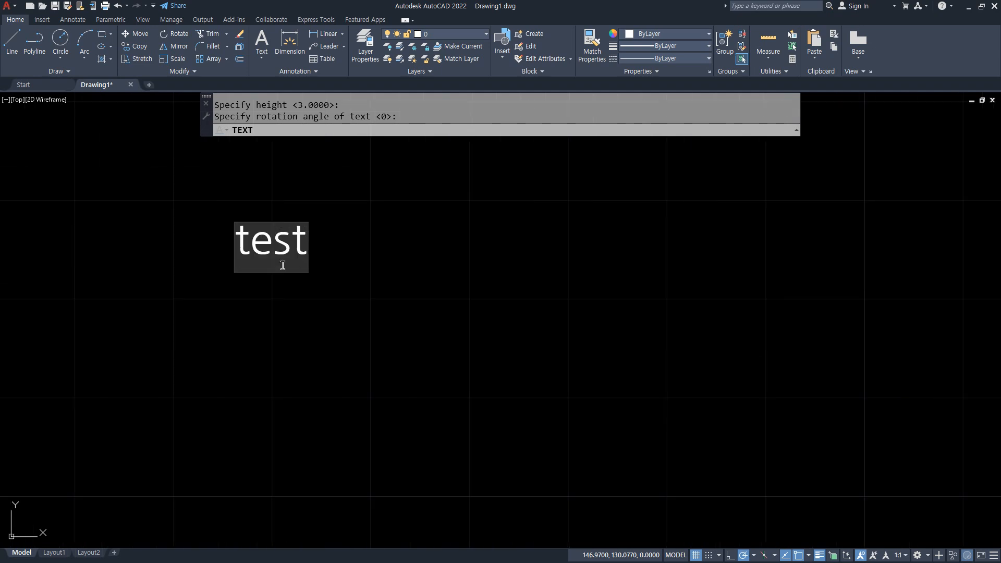
pyautogui.write('test ')
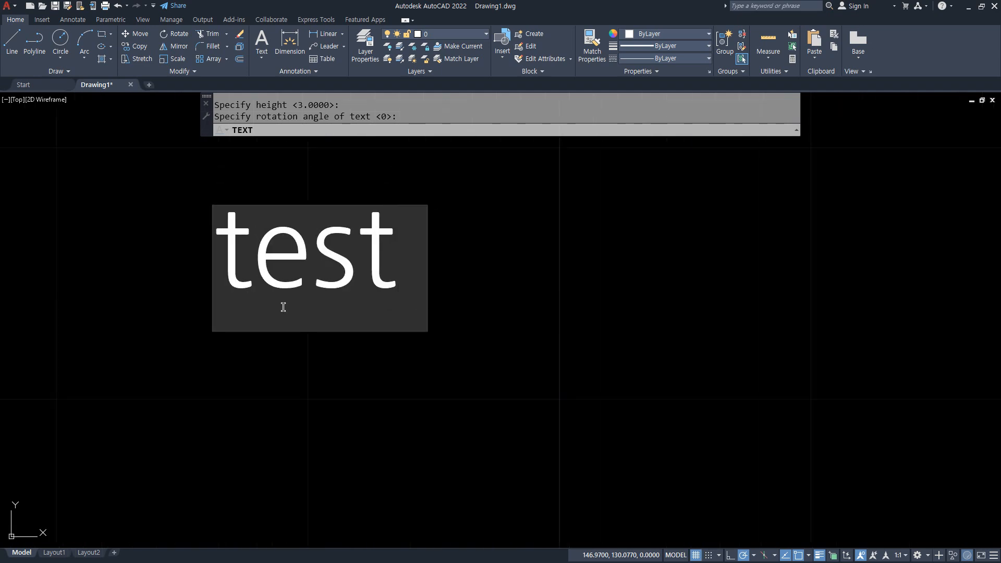
# Step: Append "over Line" with an overline to the "test" text using the %%o code
pyautogui.write('%%')
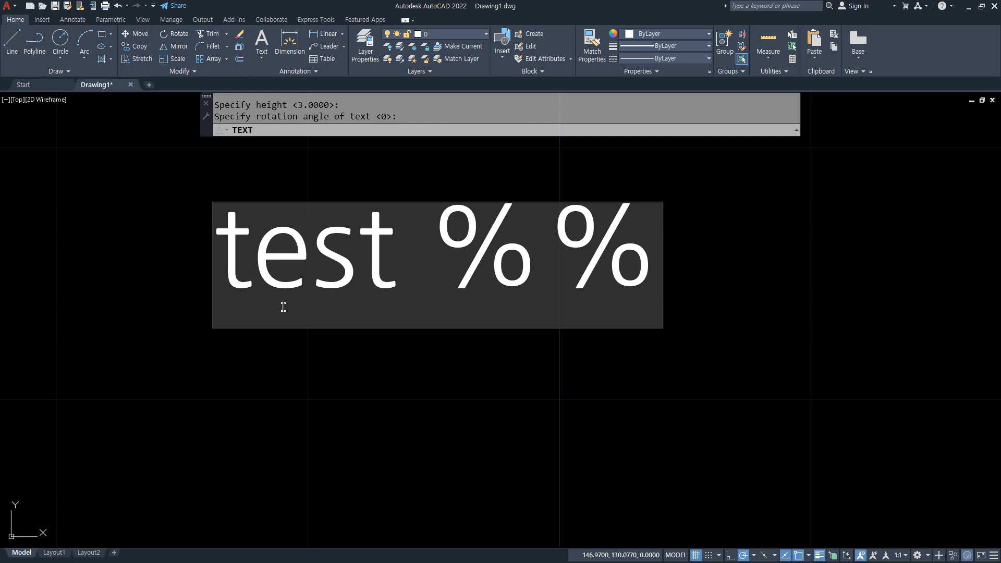
pyautogui.press('BackSpace')
pyautogui.press('BackSpace')
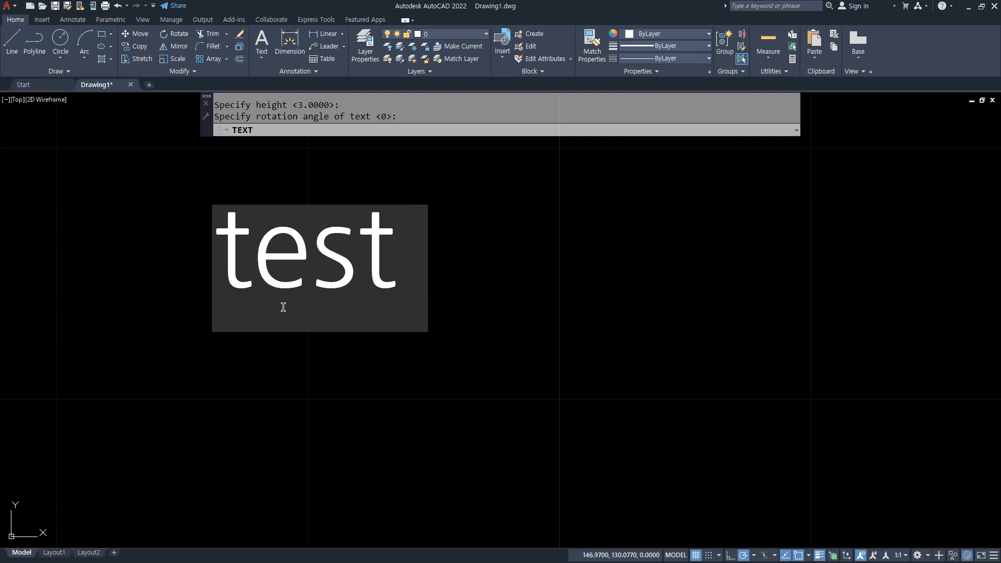
pyautogui.write('%%oover ')
pyautogui.write('Line')
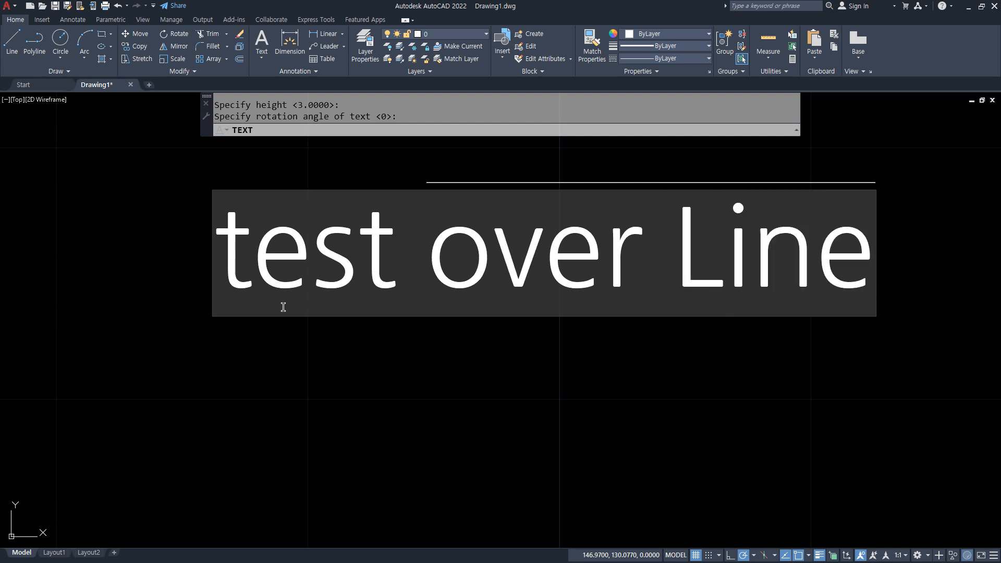
# Step: End the overline after "Line" with the %%o code, append " asdf" without an overline, and finish the single-line text
pyautogui.write('%%ㅐ')
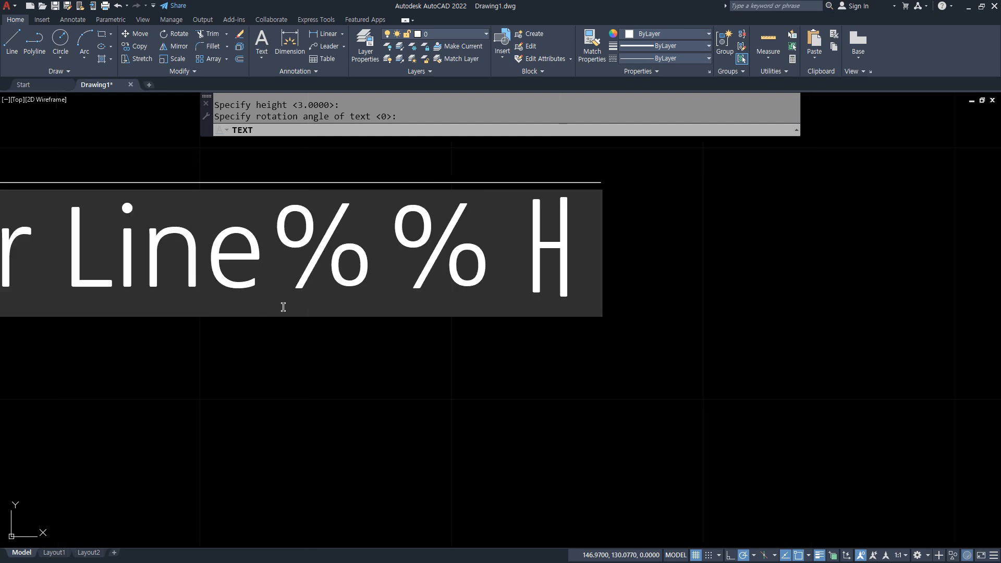
pyautogui.press('BackSpace')
pyautogui.press('BackSpace')
pyautogui.press('BackSpace')
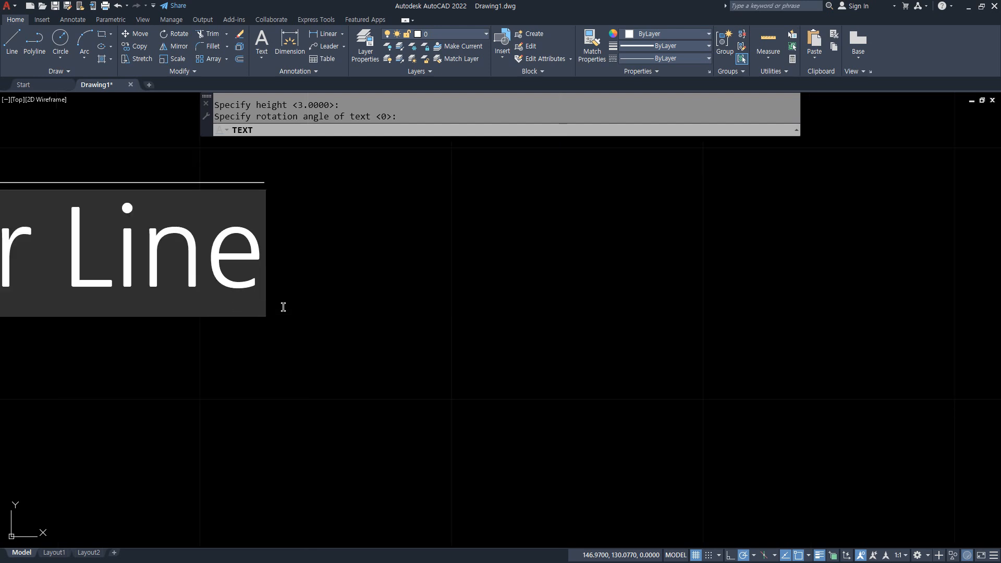
pyautogui.write('asdf')
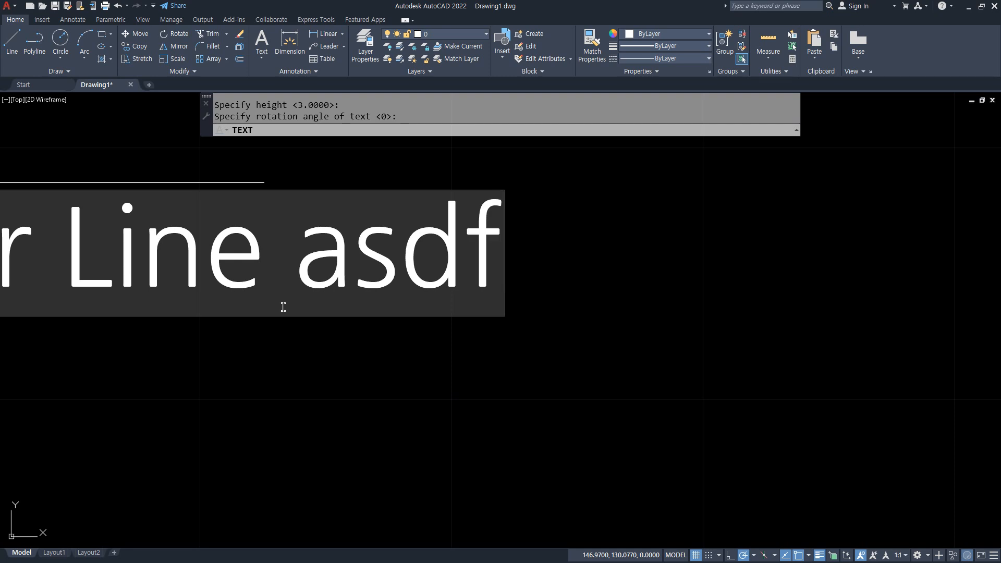
pyautogui.press('Escape')
pyautogui.scroll(-4, 334, 325)
pyautogui.moveTo(334, 324); pyautogui.dragTo(433, 323, button='middle')
pyautogui.scroll(2, 307, 323)
pyautogui.hotkey('ctrl', '2')
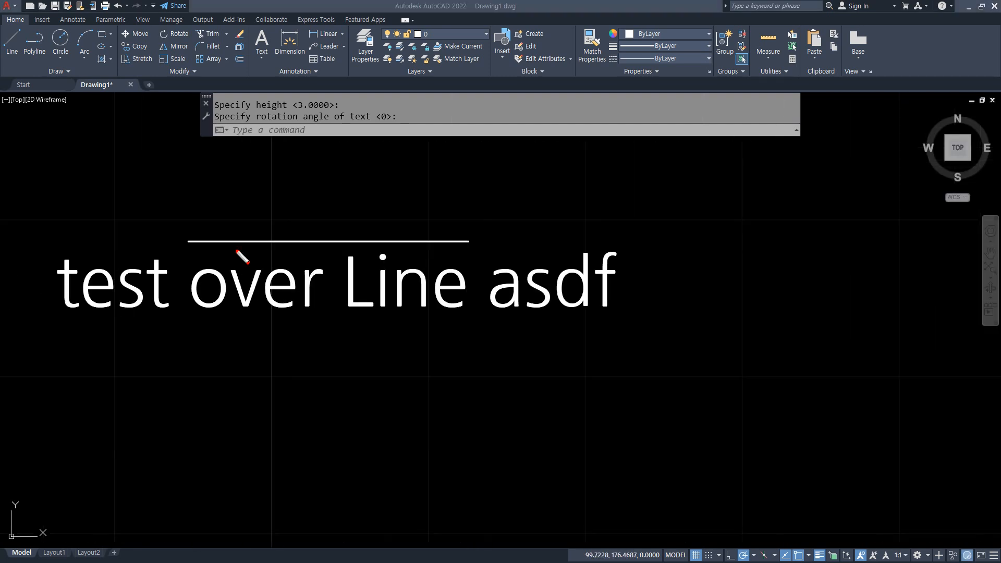
pyautogui.moveTo(154, 210); pyautogui.dragTo(170, 224)
pyautogui.moveTo(172, 205)
pyautogui.mouseDown()
pyautogui.moveTo(175, 215)
pyautogui.moveTo(147, 235)
pyautogui.mouseUp()
pyautogui.moveTo(120, 175); pyautogui.dragTo(194, 168)
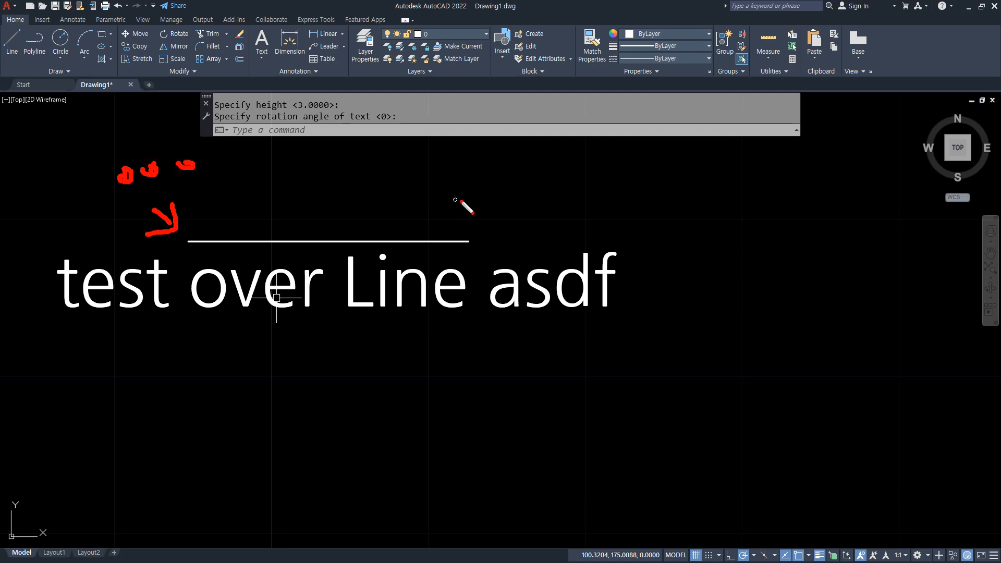
pyautogui.moveTo(515, 213); pyautogui.dragTo(475, 241)
pyautogui.moveTo(554, 208); pyautogui.dragTo(545, 227)
pyautogui.moveTo(577, 208)
pyautogui.mouseDown()
pyautogui.moveTo(566, 221)
pyautogui.moveTo(624, 224)
pyautogui.moveTo(595, 202)
pyautogui.mouseUp()
pyautogui.moveTo(180, 327); pyautogui.dragTo(557, 328)
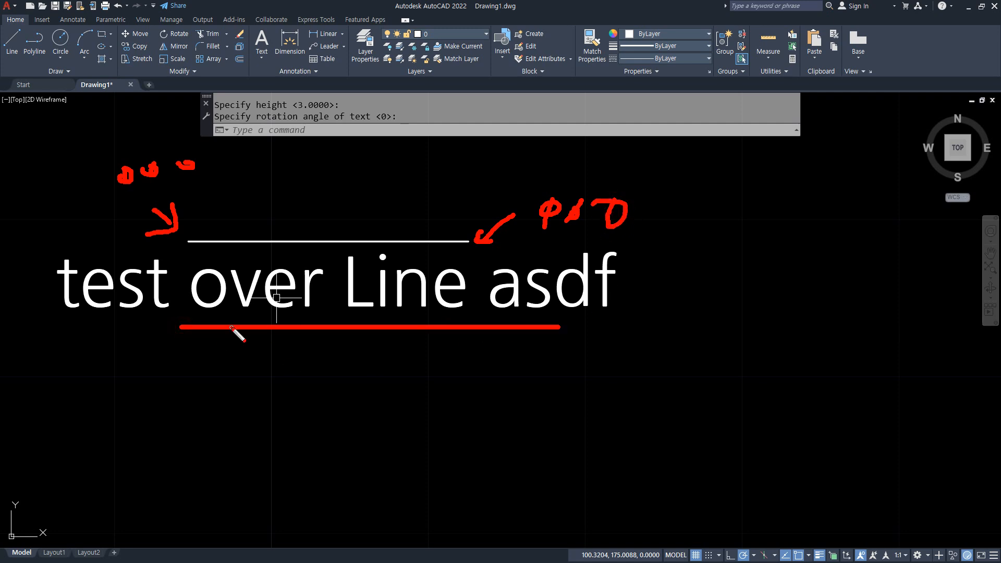
pyautogui.press('Escape')
pyautogui.moveTo(283, 283)
pyautogui.mouseDown(button='middle')
pyautogui.moveTo(369, 286)
pyautogui.moveTo(396, 265)
pyautogui.mouseUp(button='middle')
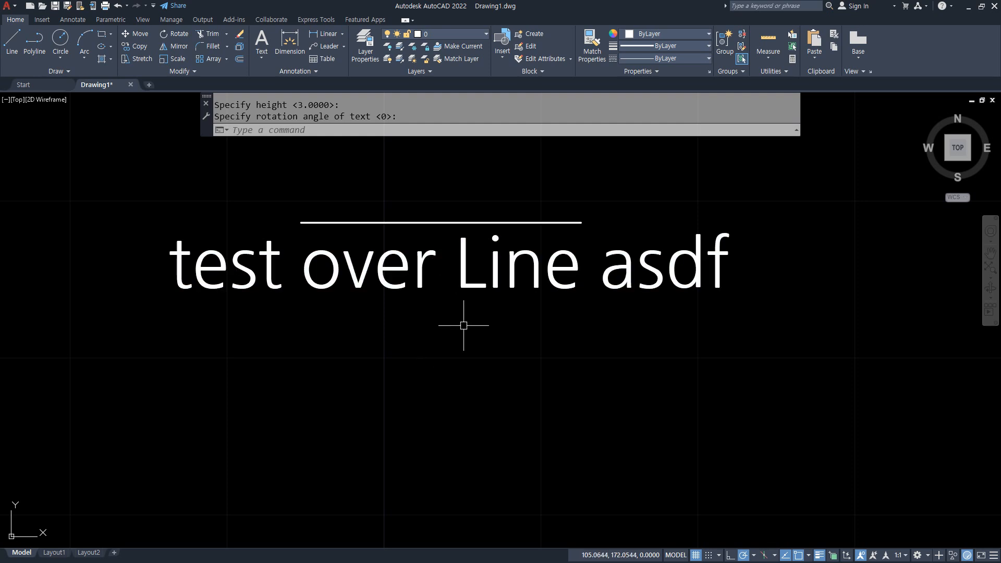
pyautogui.press('Return')
pyautogui.press('Escape')
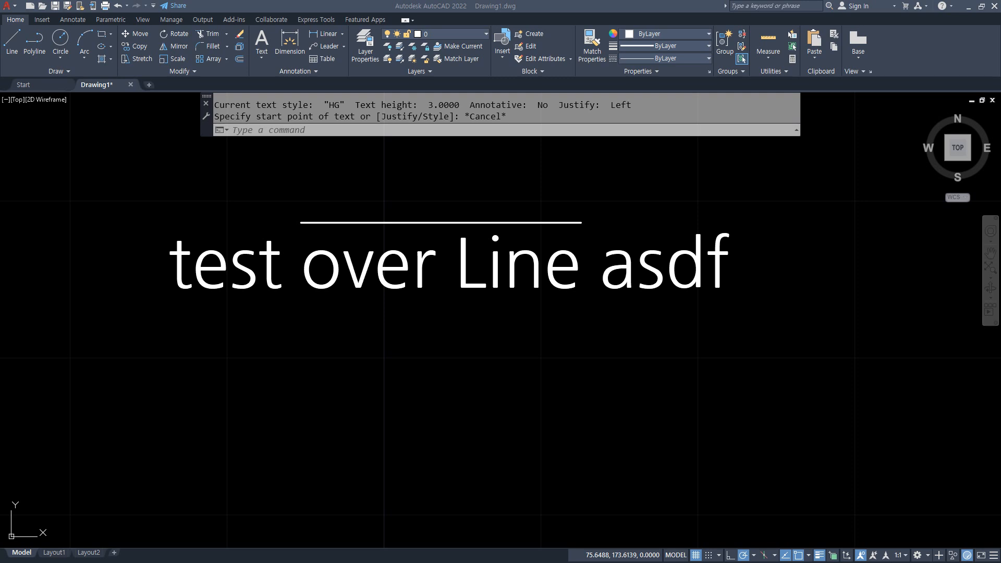
# Step: Add a single-line text "test abcdef asdf" directly below the existing line, striking through "abcdef" with %%k codes
pyautogui.press('Return')
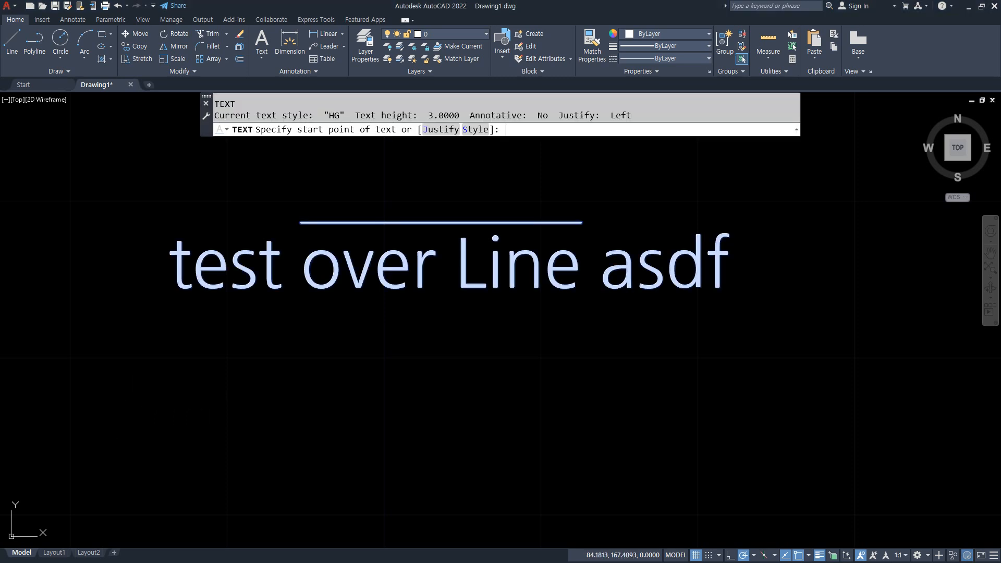
pyautogui.press('Return')
pyautogui.write('test')
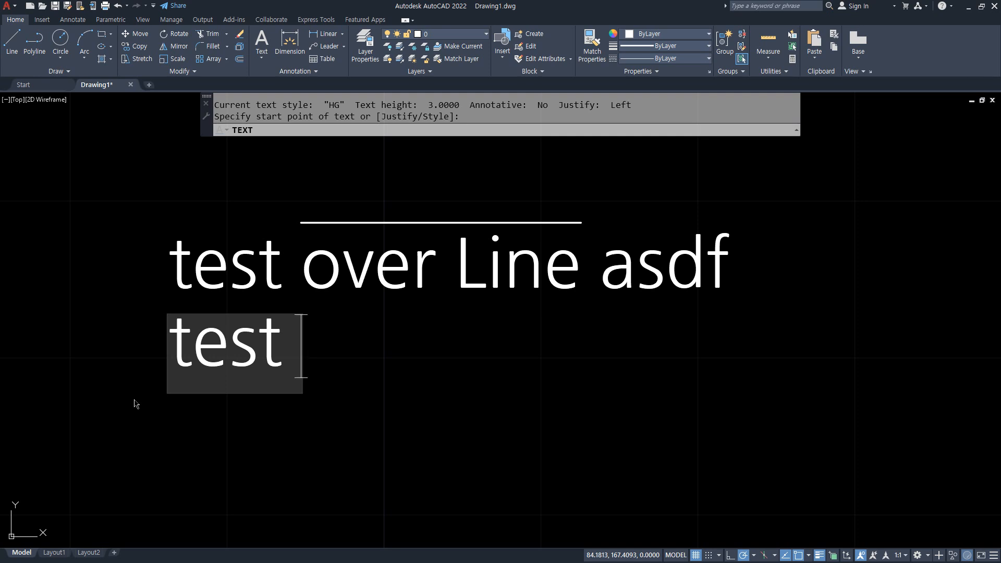
pyautogui.write(' %%u')
pyautogui.write('abcdef')
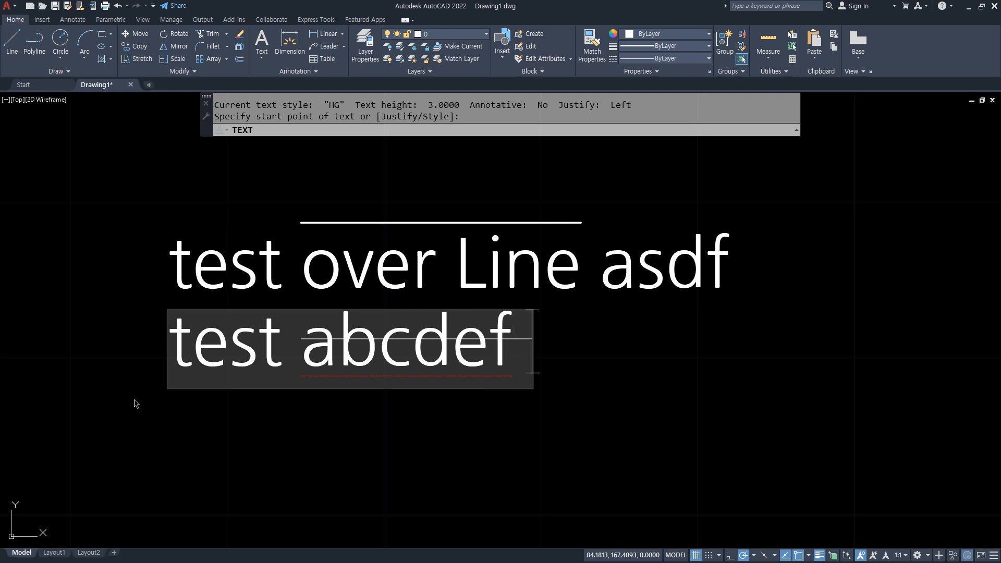
pyautogui.write(' a')
pyautogui.press('BackSpace')
pyautogui.press('BackSpace')
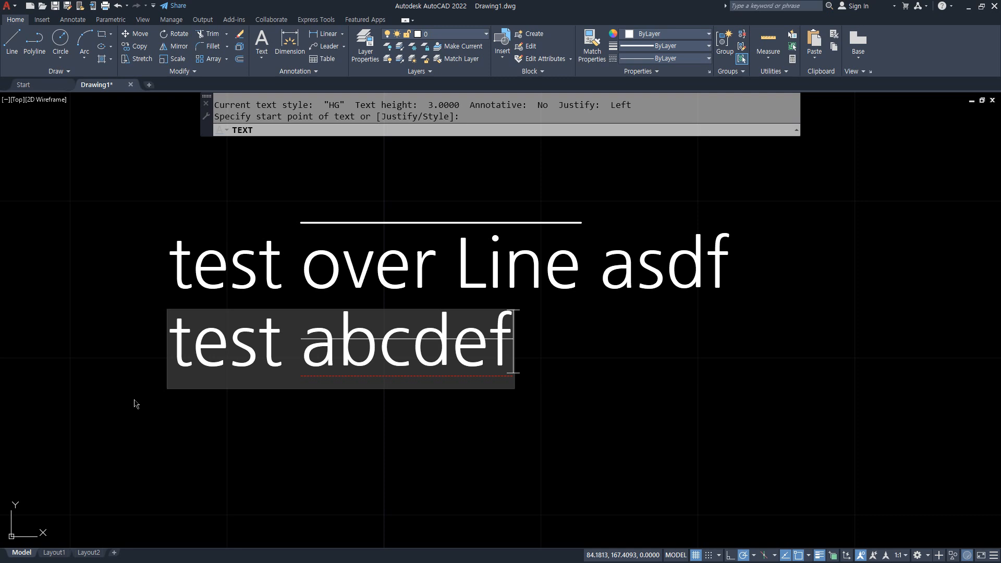
pyautogui.write('%%k ')
pyautogui.write('asdf')
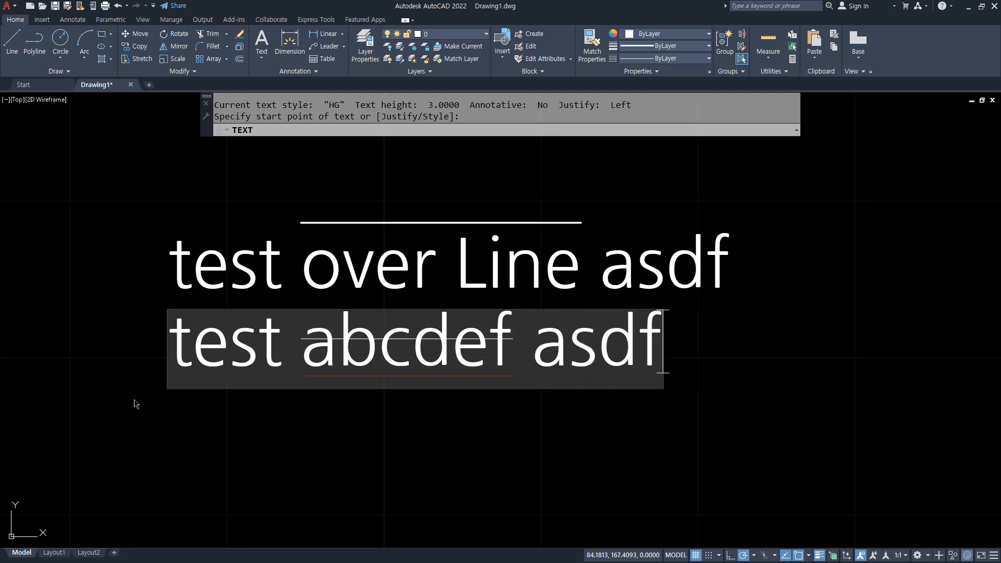
# Step: Add a further text line "asdf asdfasdf asdf", underlining "asdfasdf" with %%u codes, and finish the text command
pyautogui.press('Return')
pyautogui.write('asdf %%')
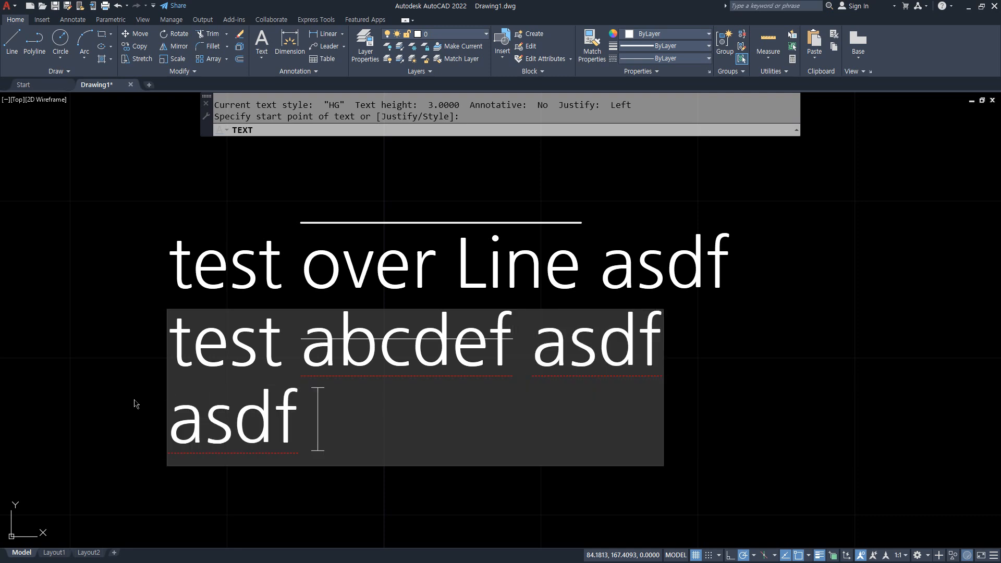
pyautogui.press('BackSpace')
pyautogui.press('BackSpace')
pyautogui.write('asdfasdf')
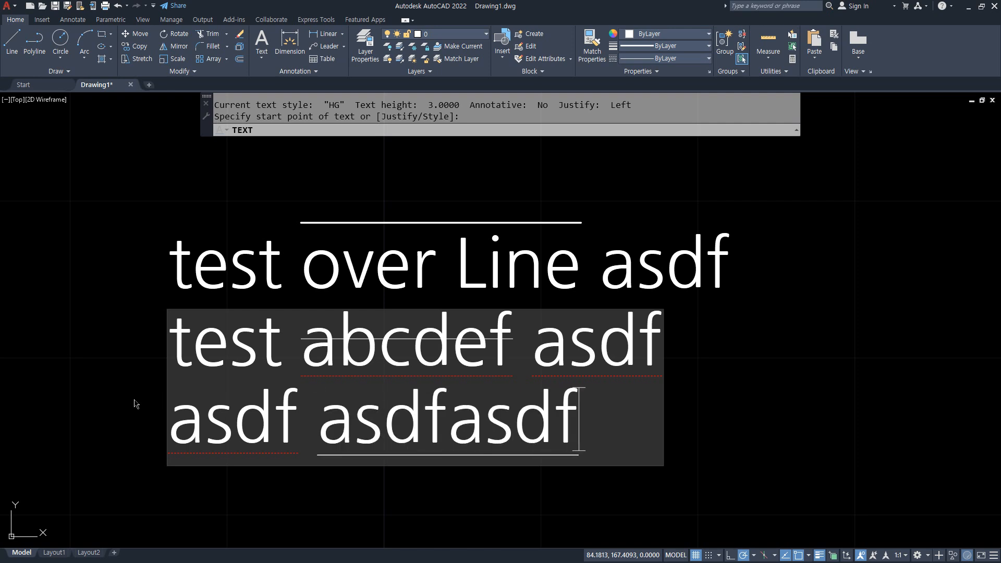
pyautogui.write(' asdf')
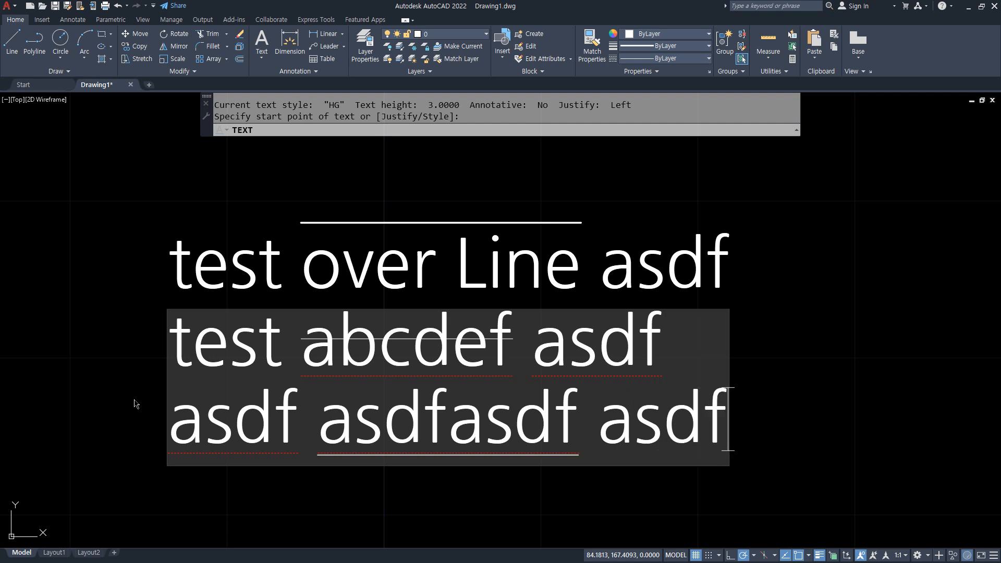
pyautogui.press('Escape')
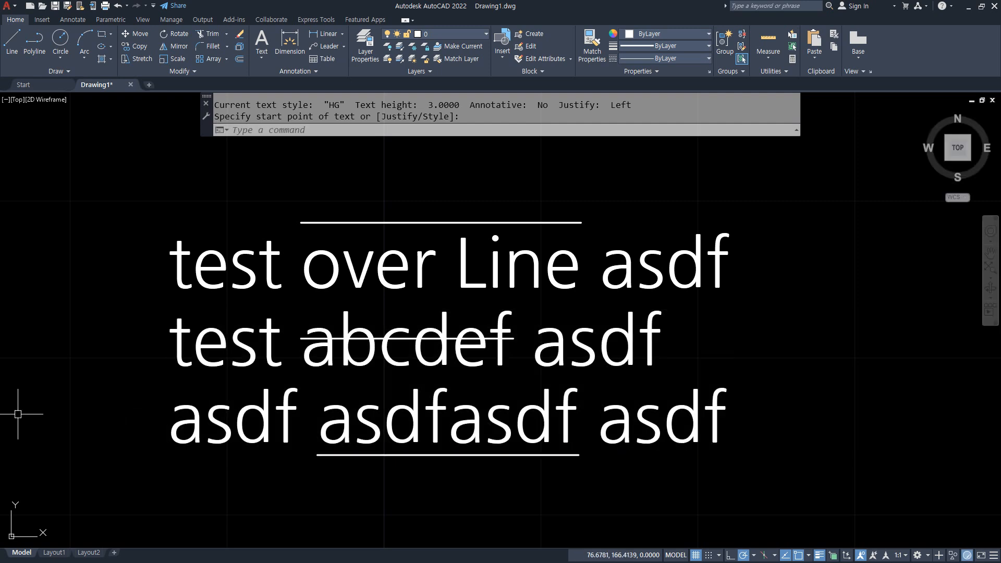
# Step: Start a new single-line text in an empty area, keeping the height of 3 and setting the rotation angle to 45
pyautogui.write('z')
pyautogui.press('Return')
pyautogui.write('a')
pyautogui.press('Return')
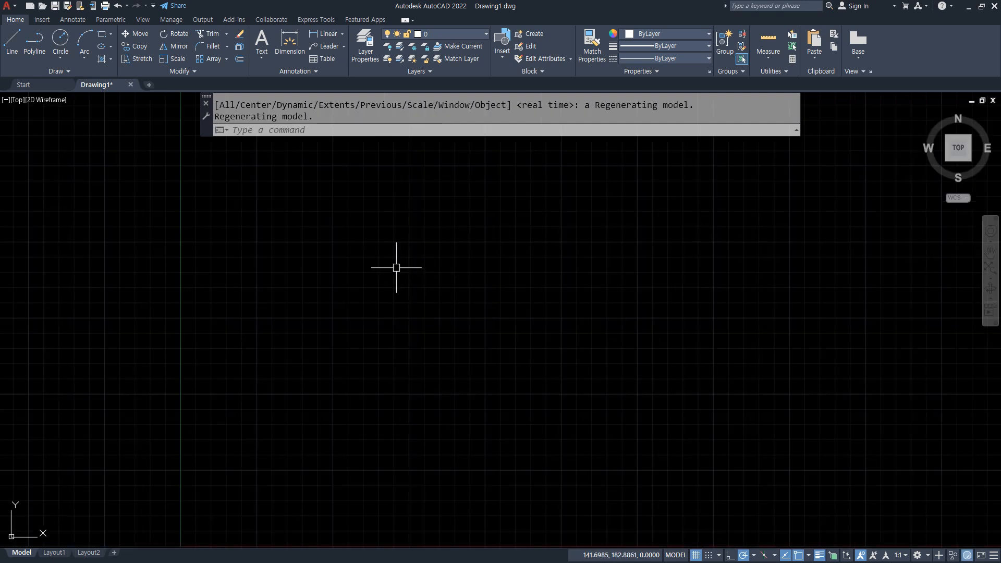
pyautogui.write('dt')
pyautogui.press('Return')
pyautogui.click(323, 286)
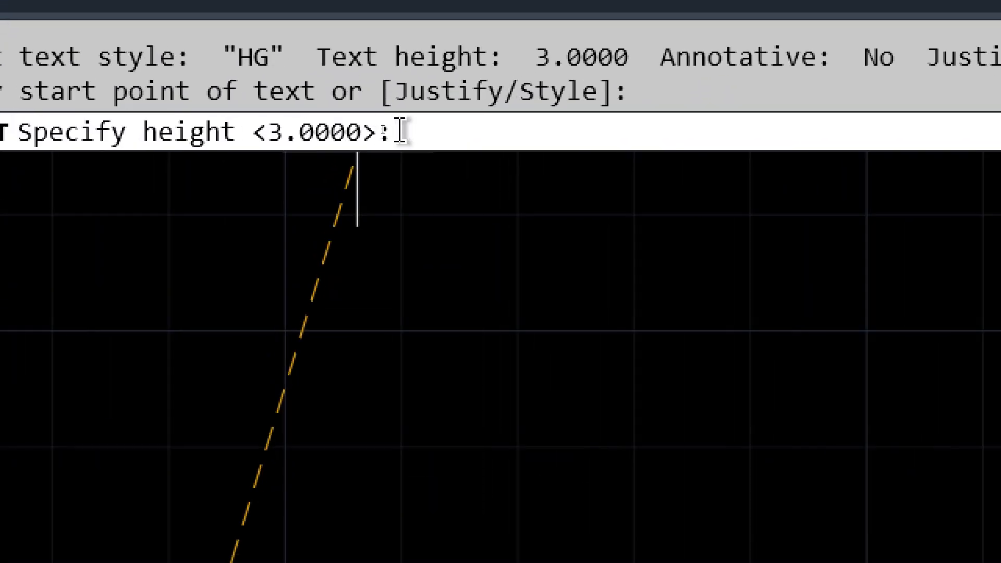
pyautogui.press('Return')
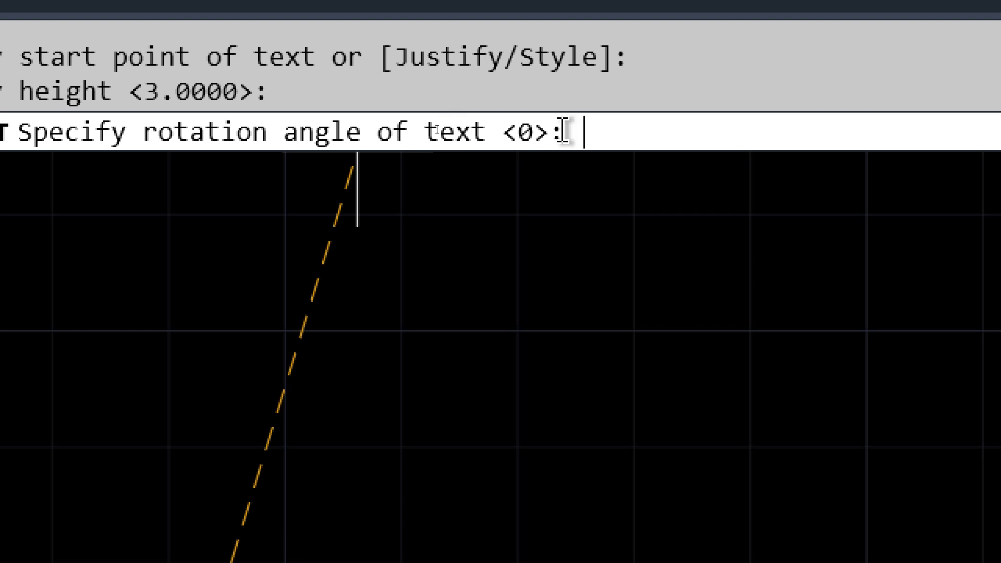
pyautogui.write('45')
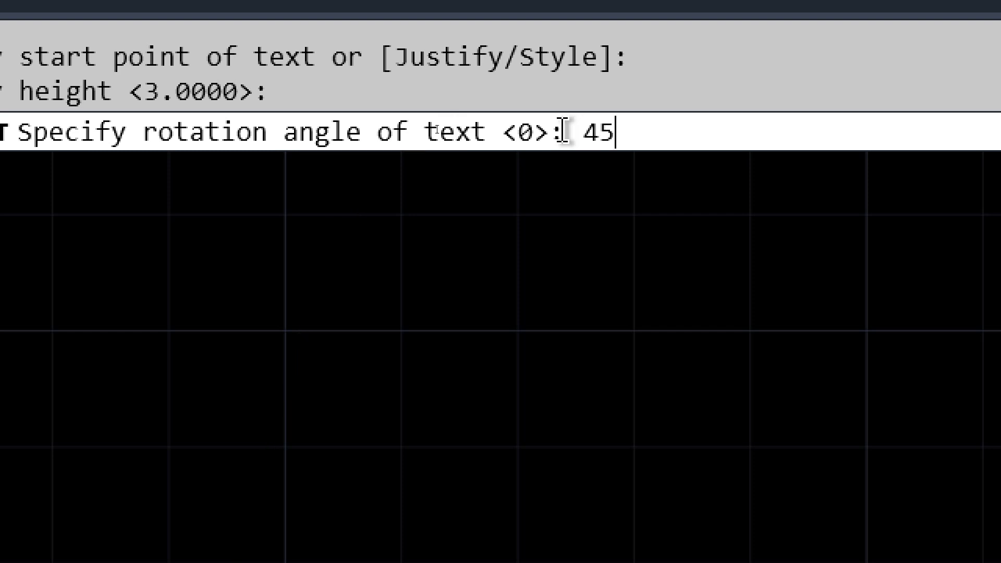
pyautogui.press('Return')
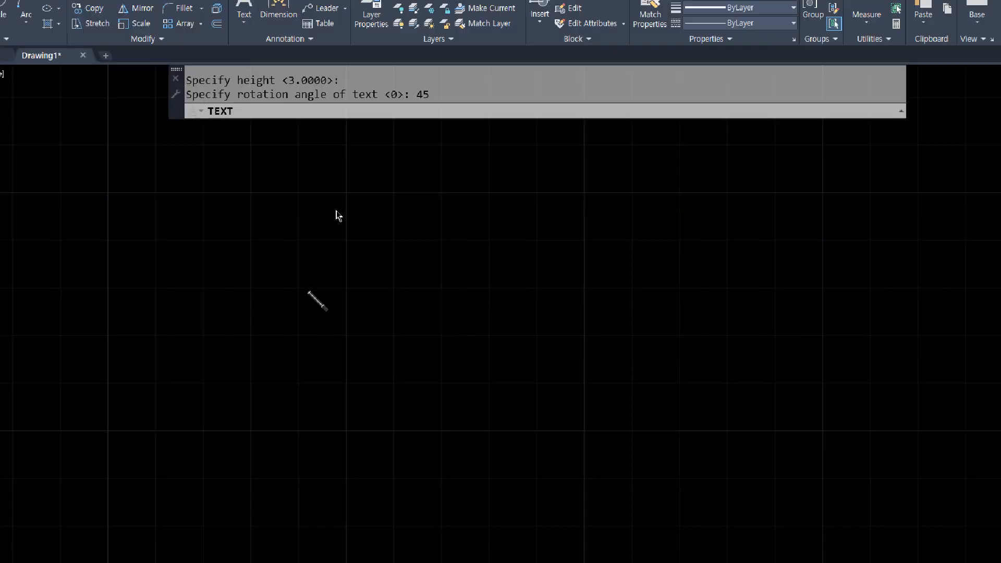
# Step: Write "문장이 45° 회전 합니다." as the first rotated line, using %%d for the degree symbol
pyautogui.write('글자가')
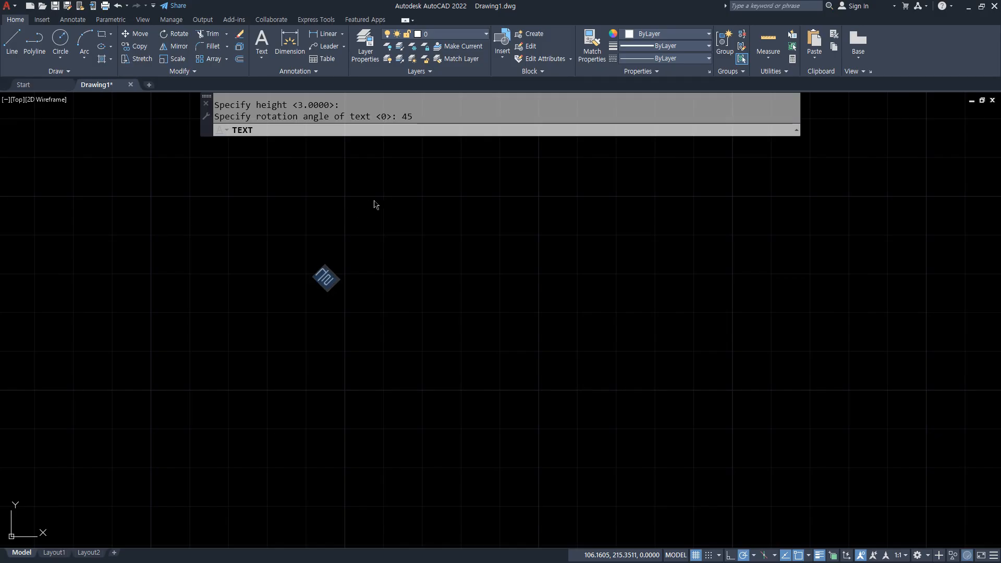
pyautogui.press('BackSpace')
pyautogui.press('BackSpace')
pyautogui.press('BackSpace')
pyautogui.write('문장이')
pyautogui.write(' 45%%d')
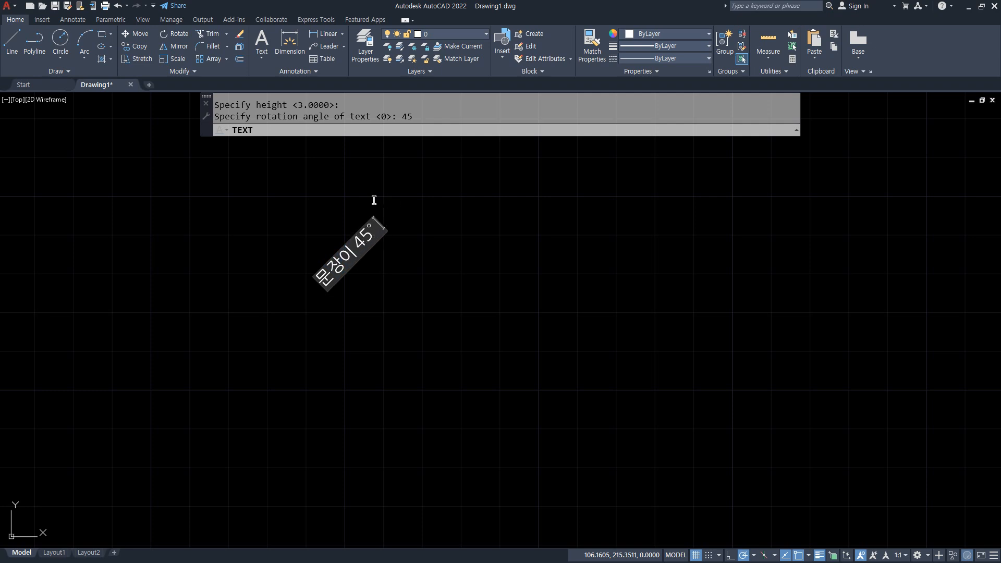
pyautogui.write(' 회전 합니다.')
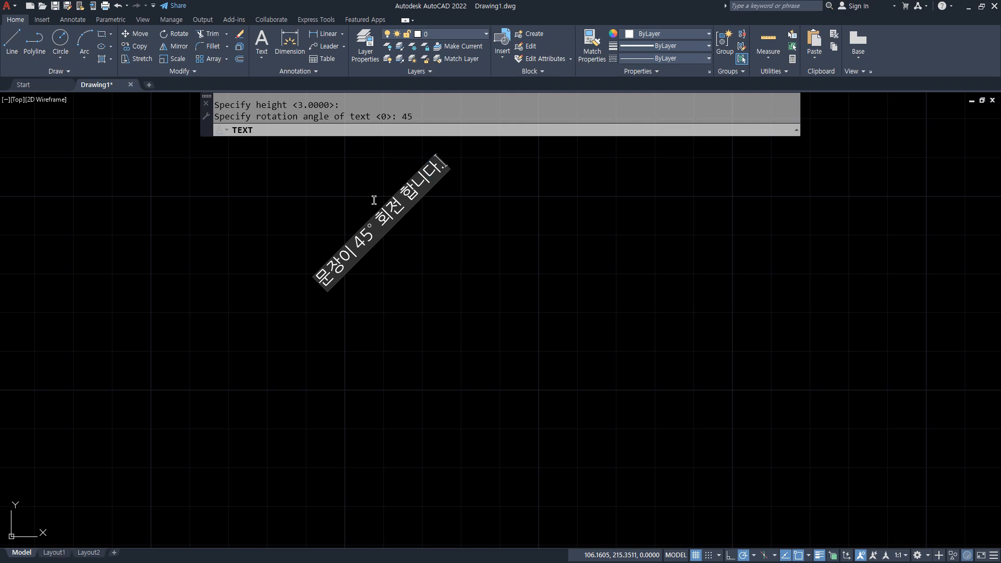
# Step: Add a second rotated line "문장이 45° 회전합니다." with %%d for the degree symbol and finish the text
pyautogui.press('Return')
pyautogui.write('문장이')
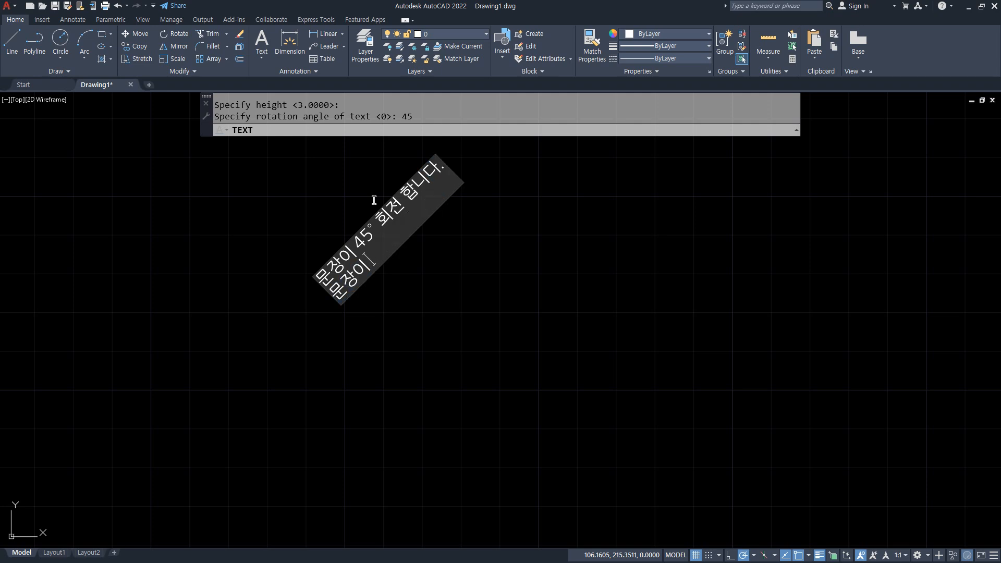
pyautogui.write(' 45%%d 회전합니다.')
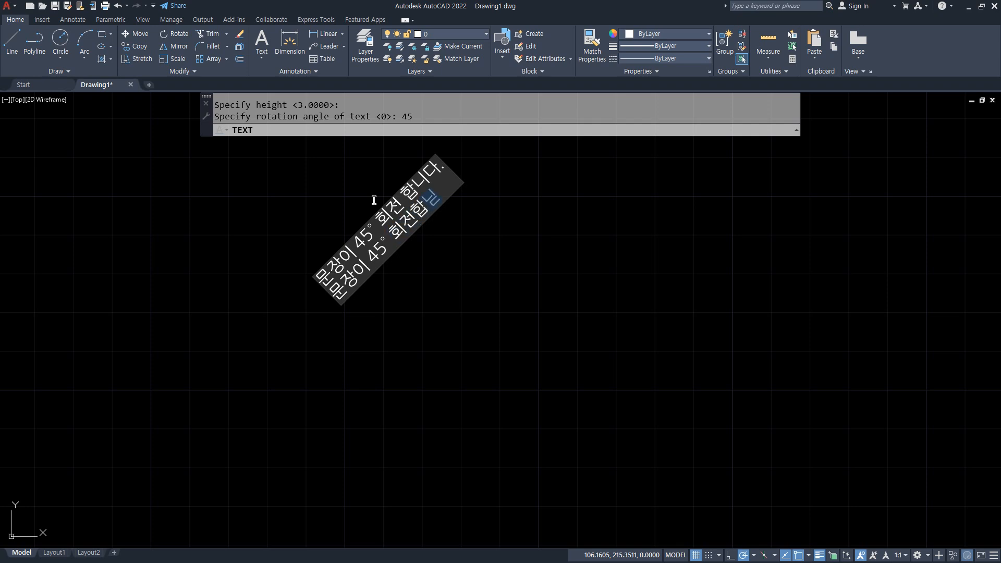
pyautogui.press('Return')
pyautogui.press('Return')
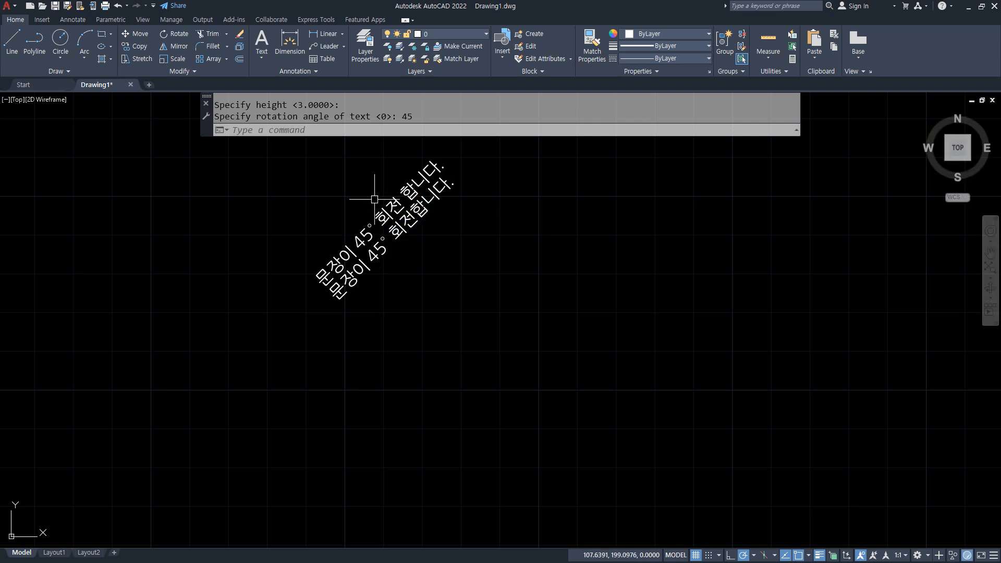
# Step: Rotate both slanted text lines by -45 degrees about a point at the start of the first line
pyautogui.write('ro')
pyautogui.press('Return')
pyautogui.click(490, 291)
pyautogui.click(347, 197)
pyautogui.press('Return')
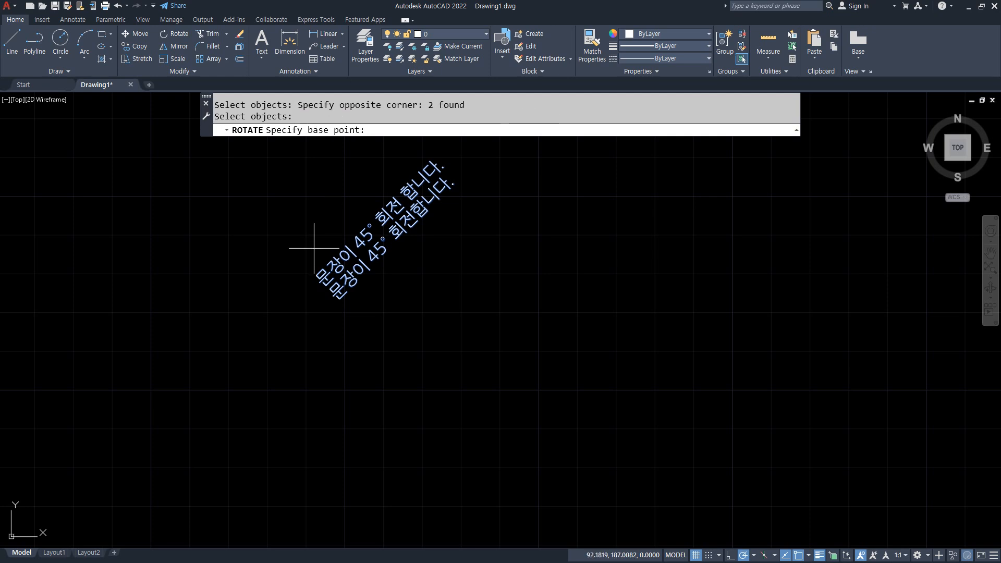
pyautogui.click(314, 274)
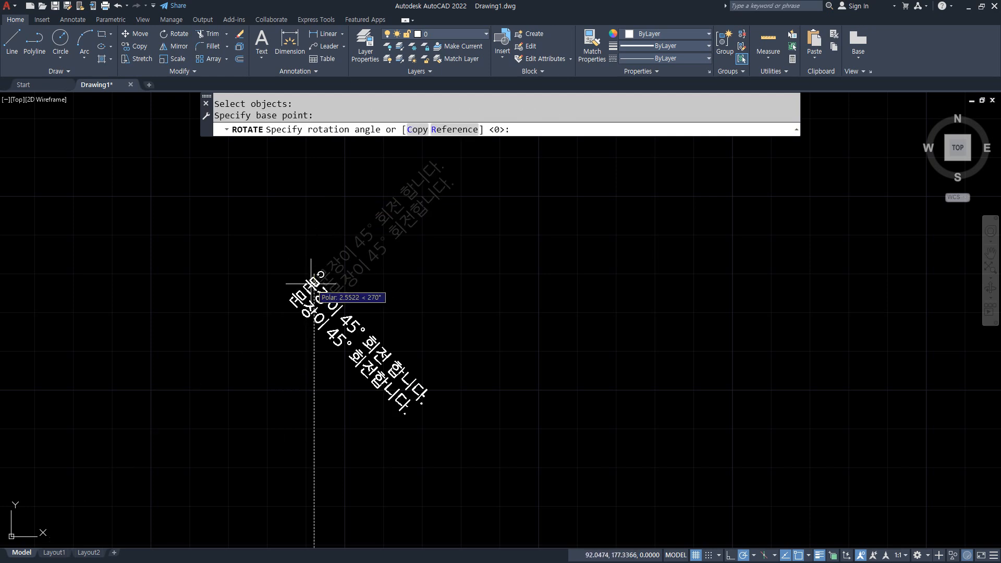
pyautogui.write('-45')
pyautogui.press('Return')
# Step: Rotate the two horizontal text lines by 45 degrees about a point near their start
pyautogui.press('Return')
pyautogui.click(476, 340)
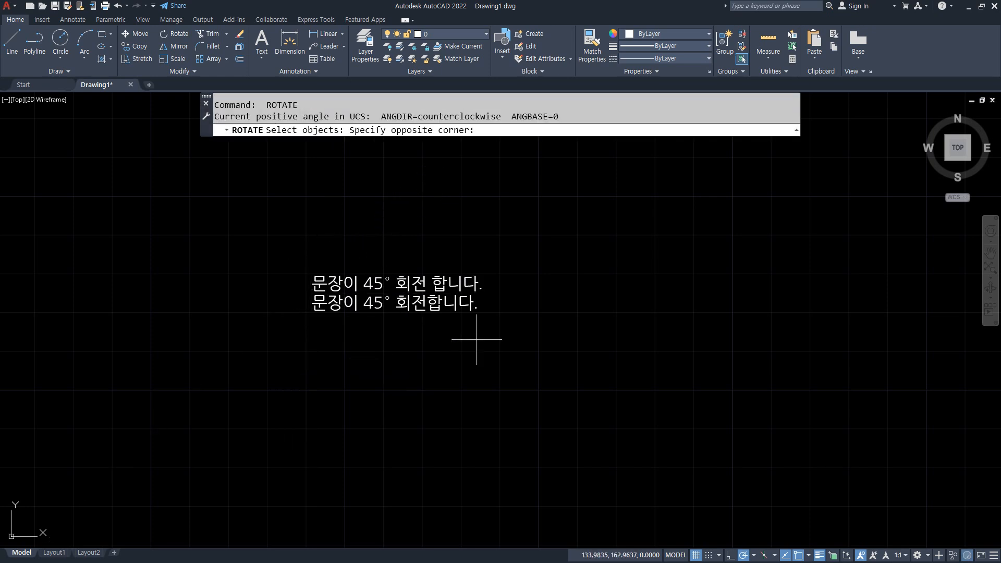
pyautogui.click(310, 278)
pyautogui.press('Return')
pyautogui.click(313, 290)
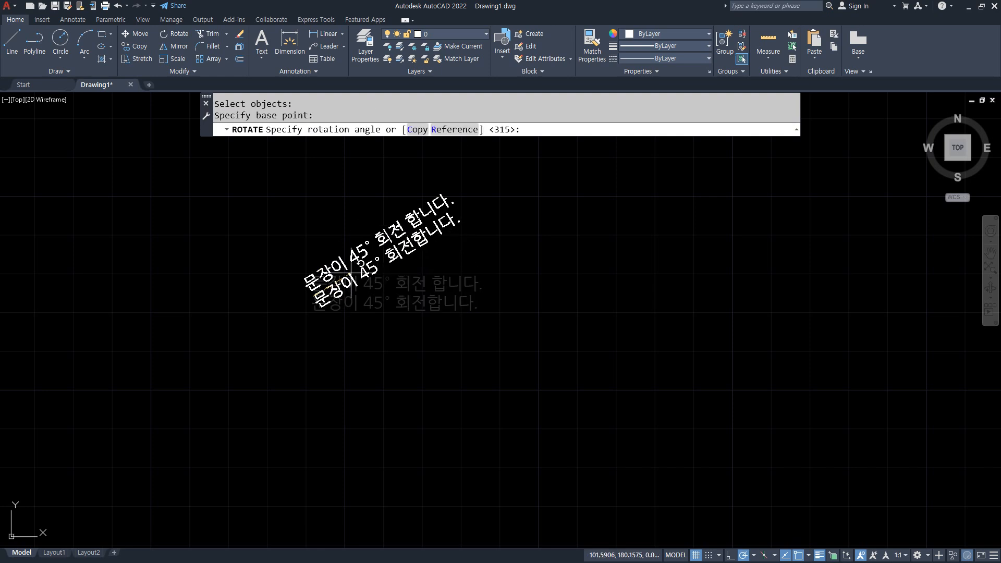
pyautogui.write('45')
pyautogui.press('Return')
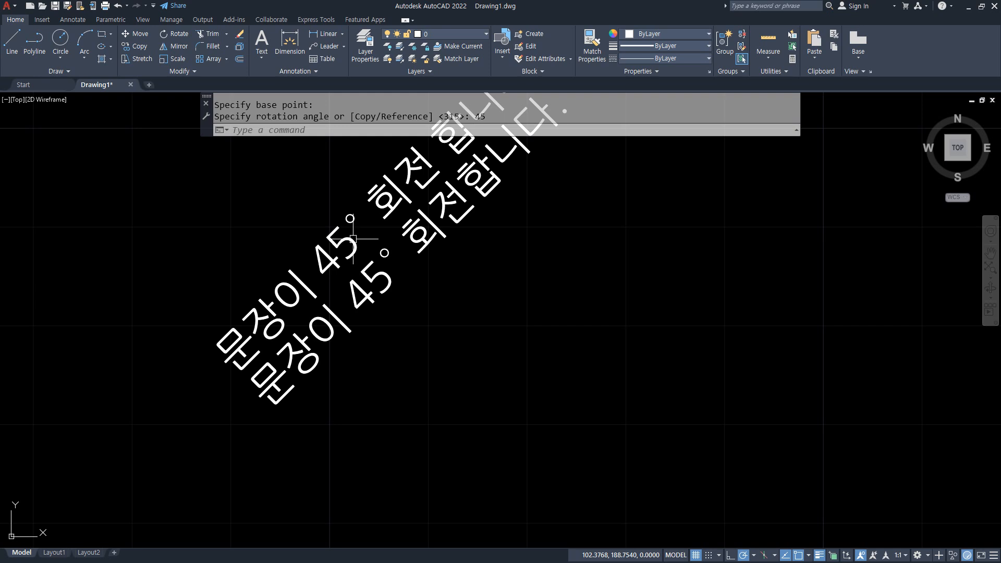
# Step: Create a multiline text (MTEXT) box in an empty area by defining two opposite corners
pyautogui.scroll(-1, 344, 276)
pyautogui.scroll(-1, 360, 313)
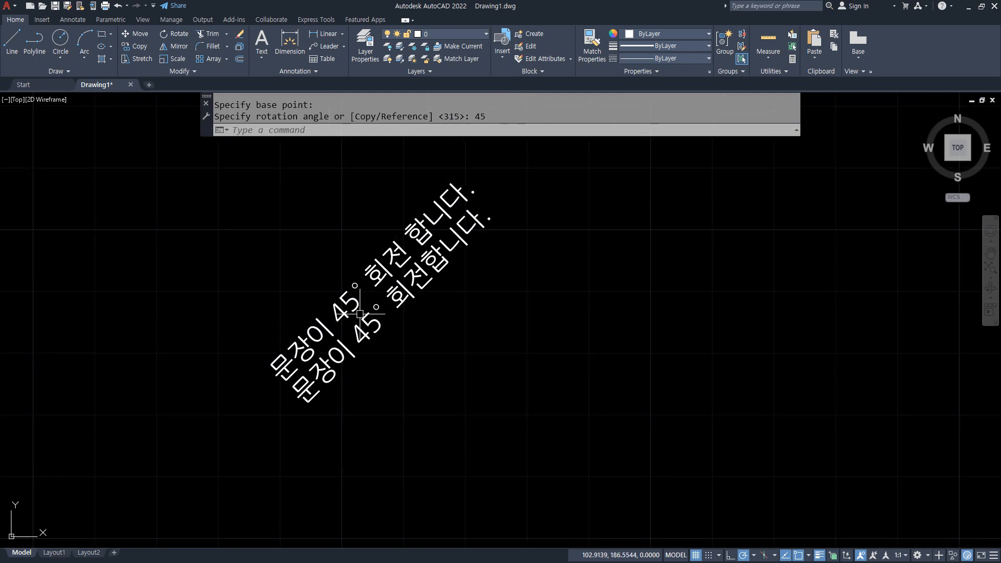
pyautogui.write('z')
pyautogui.press('Return')
pyautogui.write('a')
pyautogui.press('Return')
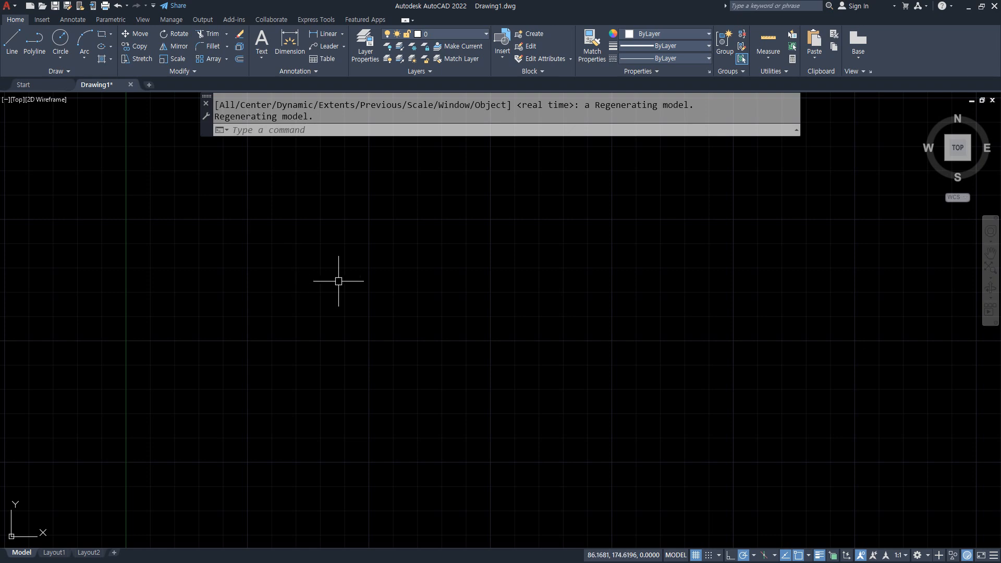
pyautogui.write('t')
pyautogui.press('Return')
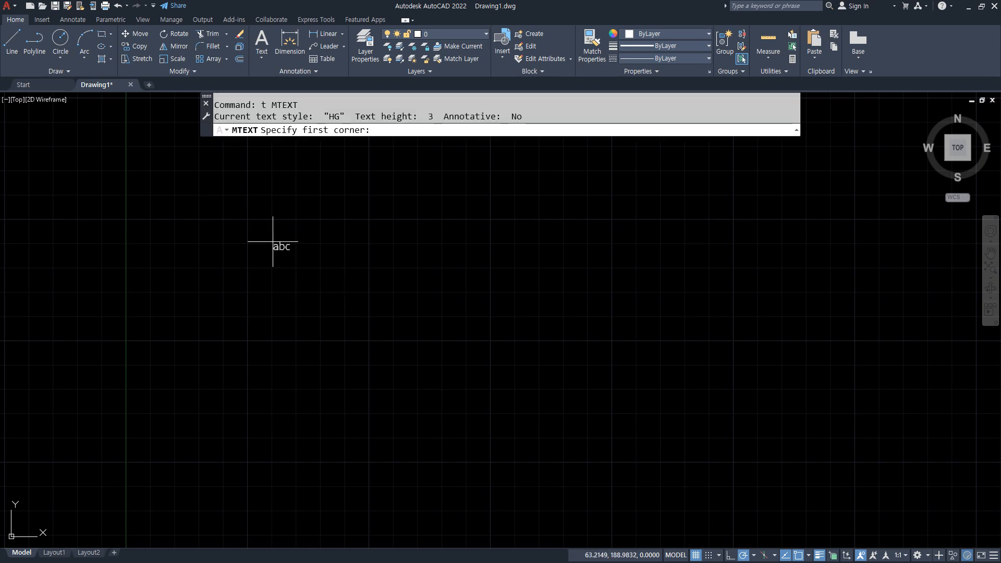
pyautogui.click(242, 211)
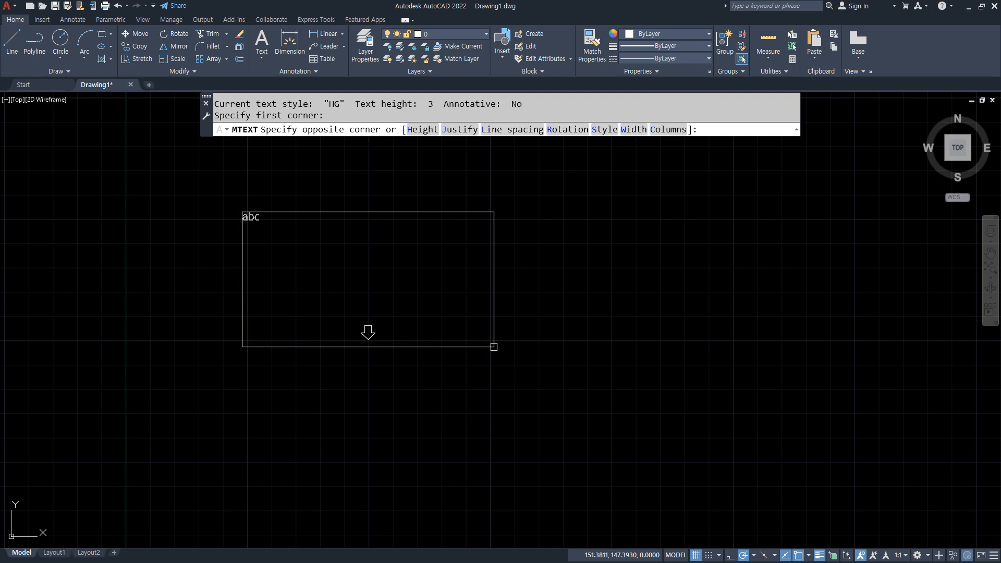
pyautogui.click(494, 346)
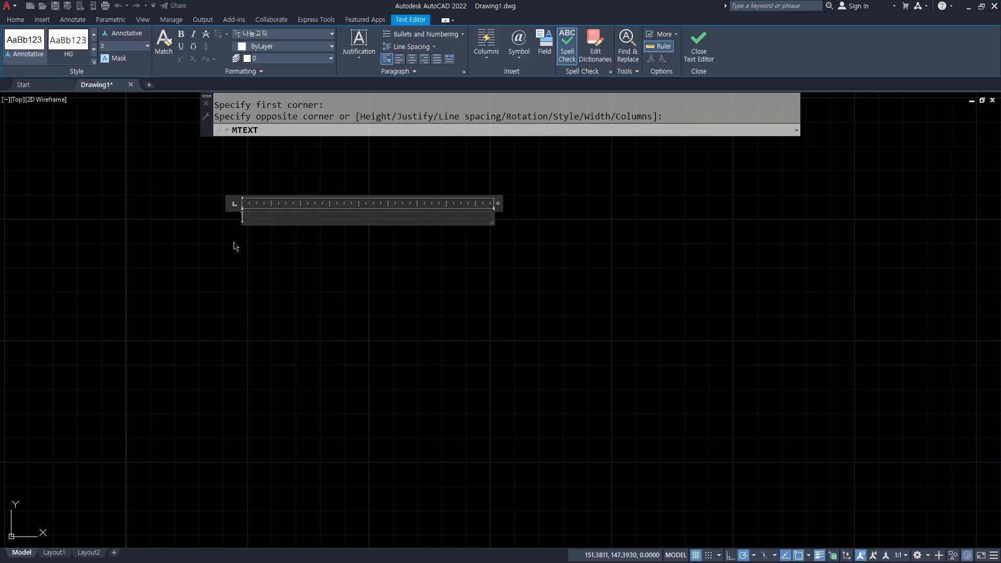
pyautogui.moveTo(254, 251)
pyautogui.mouseDown()
pyautogui.moveTo(326, 178)
pyautogui.moveTo(497, 222)
pyautogui.moveTo(374, 348)
pyautogui.moveTo(255, 256)
pyautogui.mouseUp()
pyautogui.moveTo(1, 67)
pyautogui.mouseDown()
pyautogui.moveTo(121, 84)
pyautogui.moveTo(691, 83)
pyautogui.mouseUp()
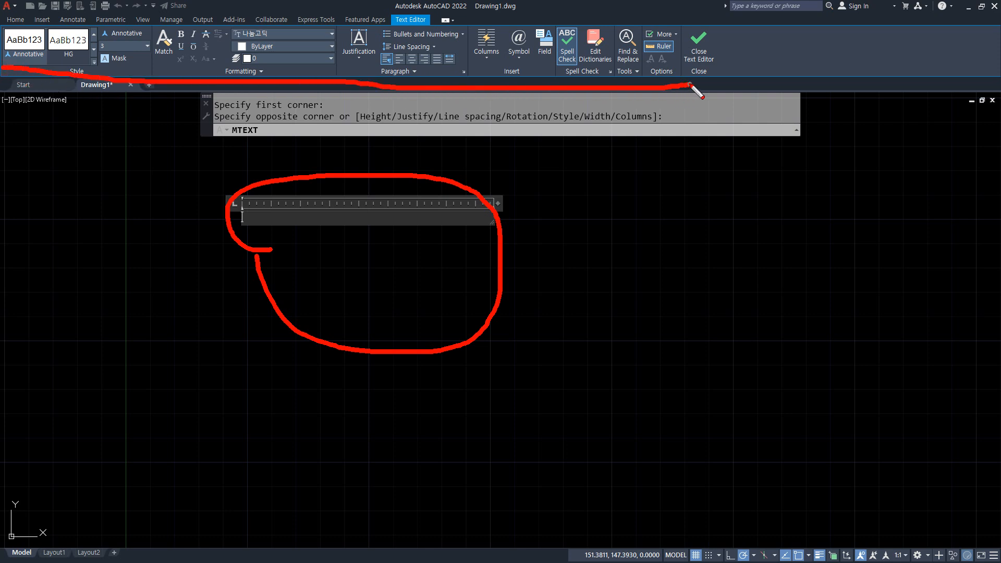
pyautogui.moveTo(346, 379)
pyautogui.mouseDown()
pyautogui.moveTo(391, 174)
pyautogui.moveTo(260, 358)
pyautogui.mouseUp()
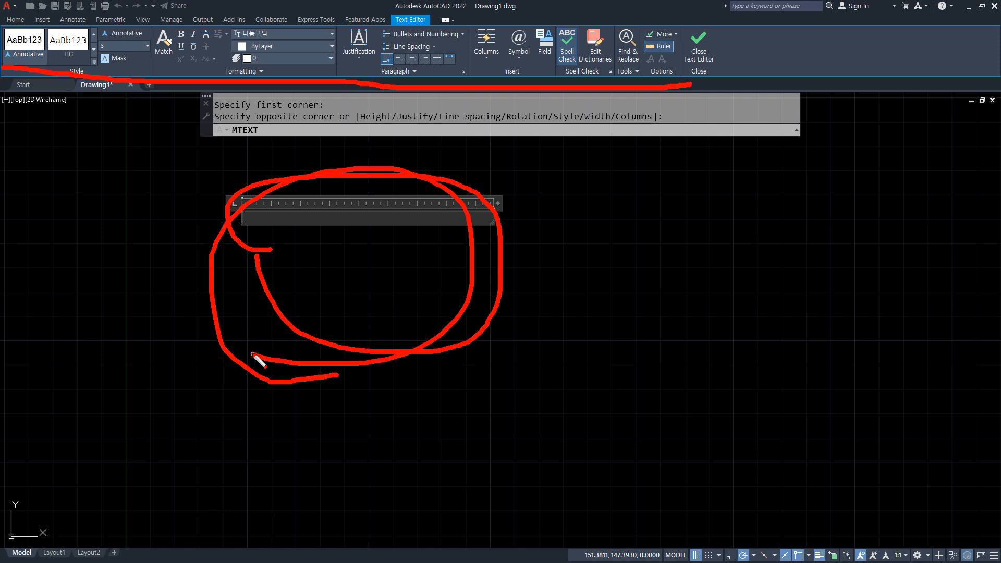
pyautogui.press('Escape')
# Step: Enter "asdf sadf" as sample content in the multiline text box
pyautogui.scroll(4, 253, 231)
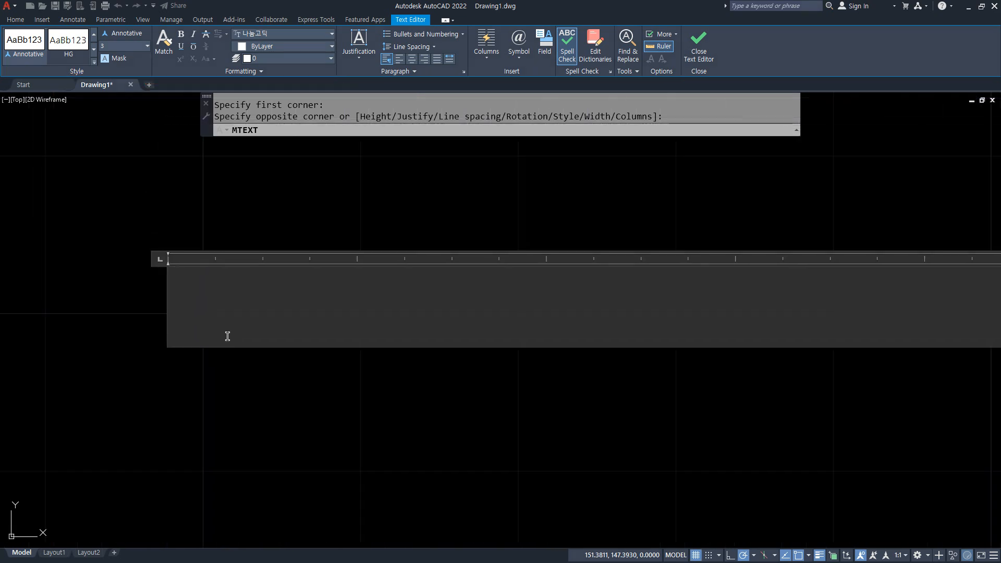
pyautogui.write('asdf ')
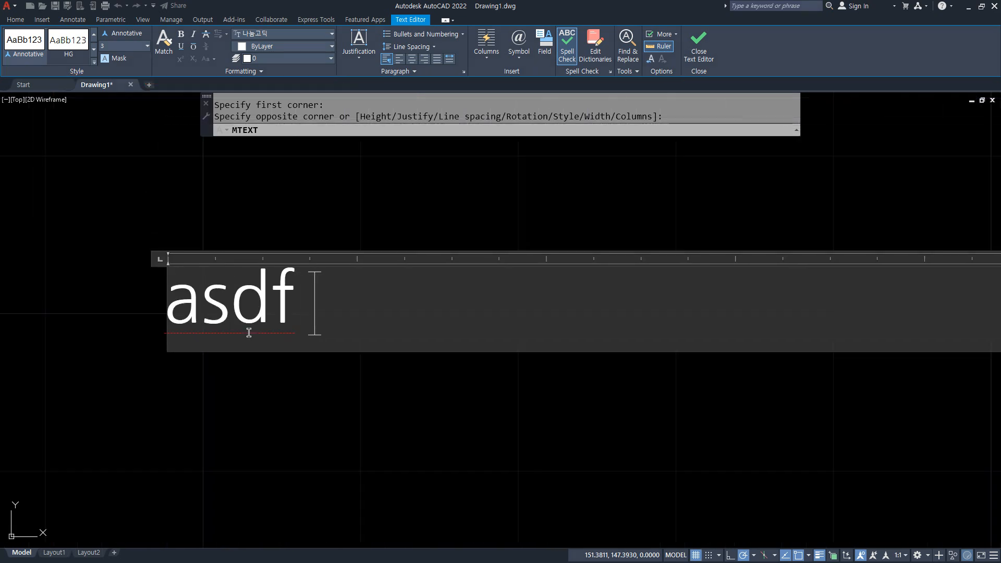
pyautogui.write('sadf')
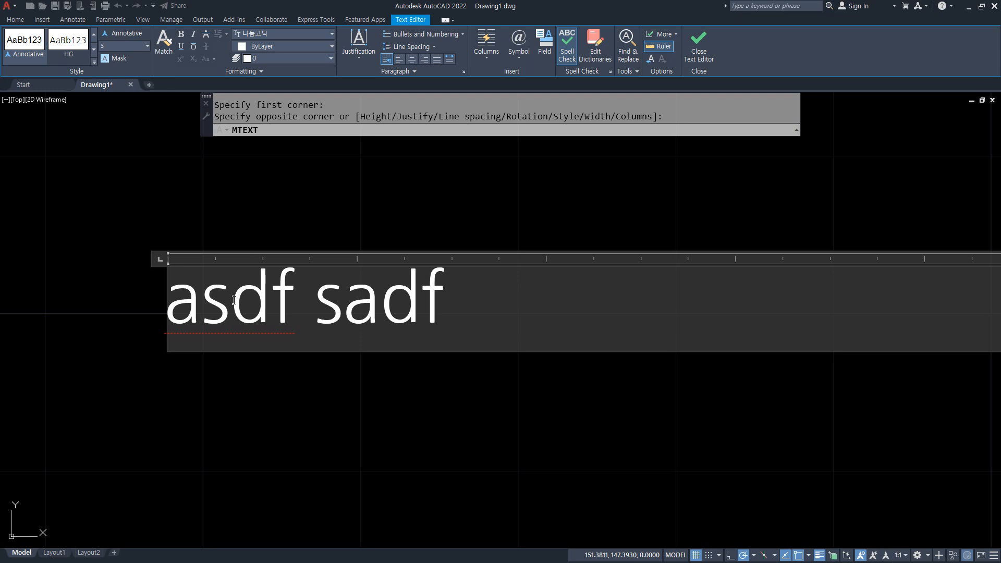
# Step: Format the word "asdf" in the multiline text with height 6, bold, italic and the 바탕체 font
pyautogui.moveTo(292, 313); pyautogui.dragTo(173, 319)
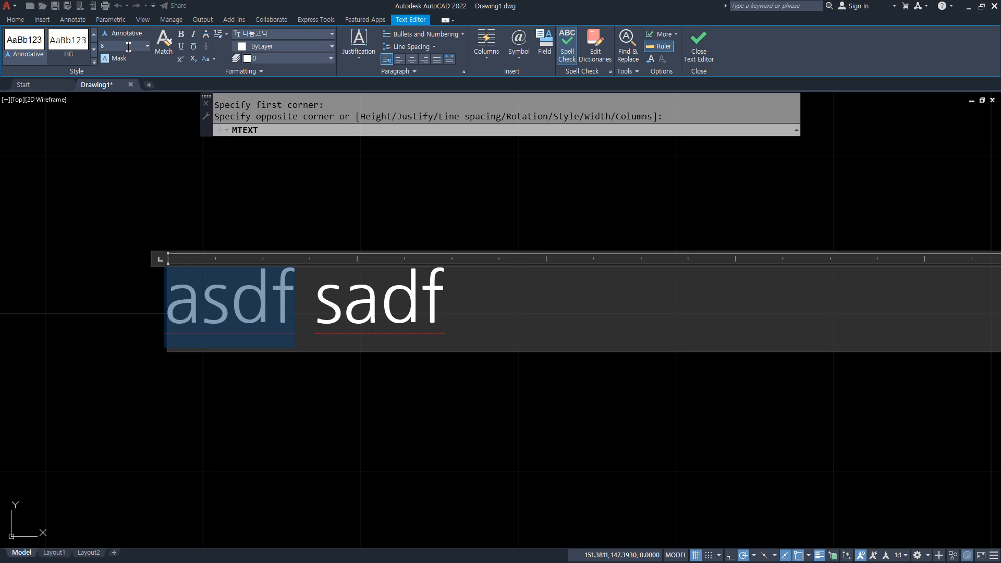
pyautogui.press('Return')
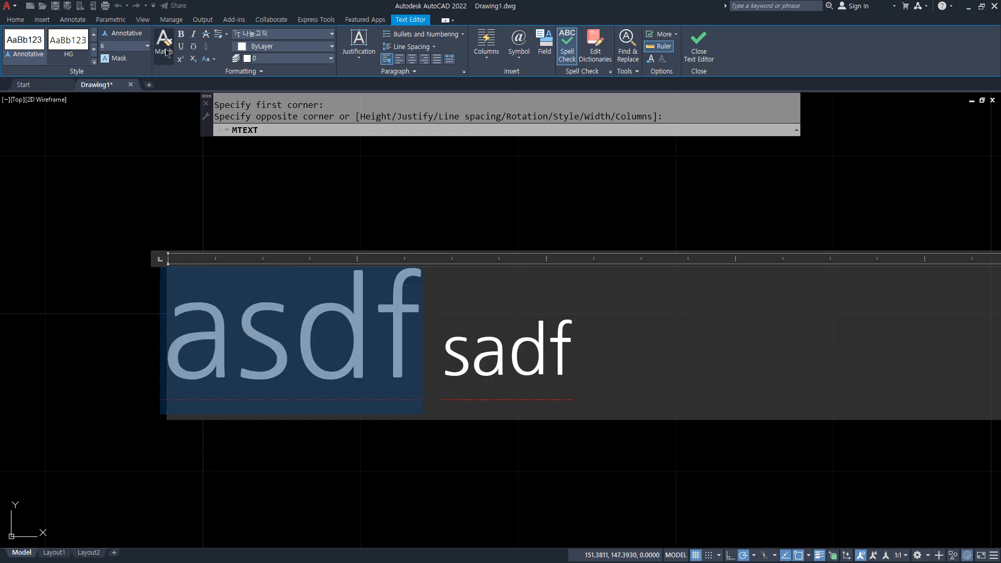
pyautogui.click(181, 34)
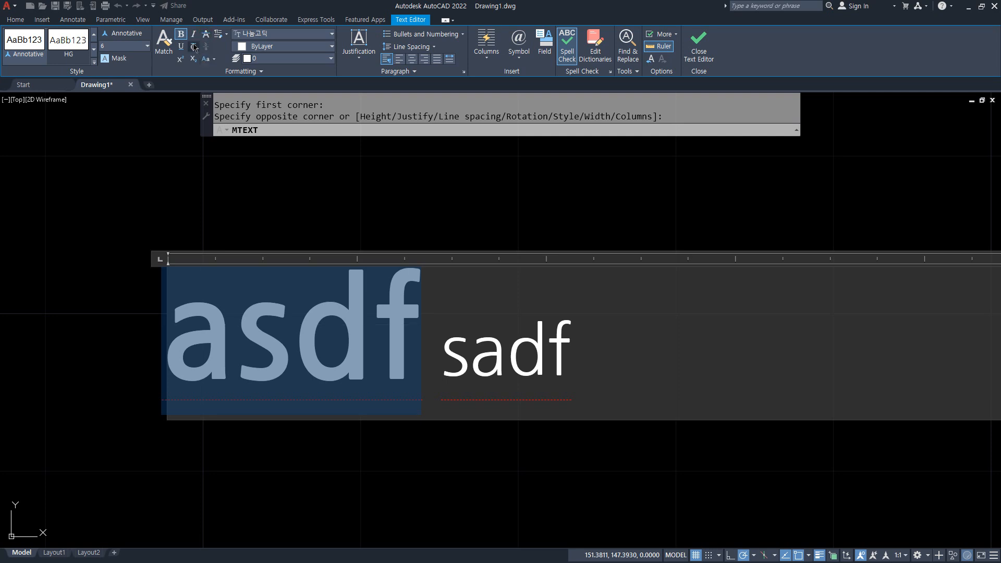
pyautogui.click(194, 35)
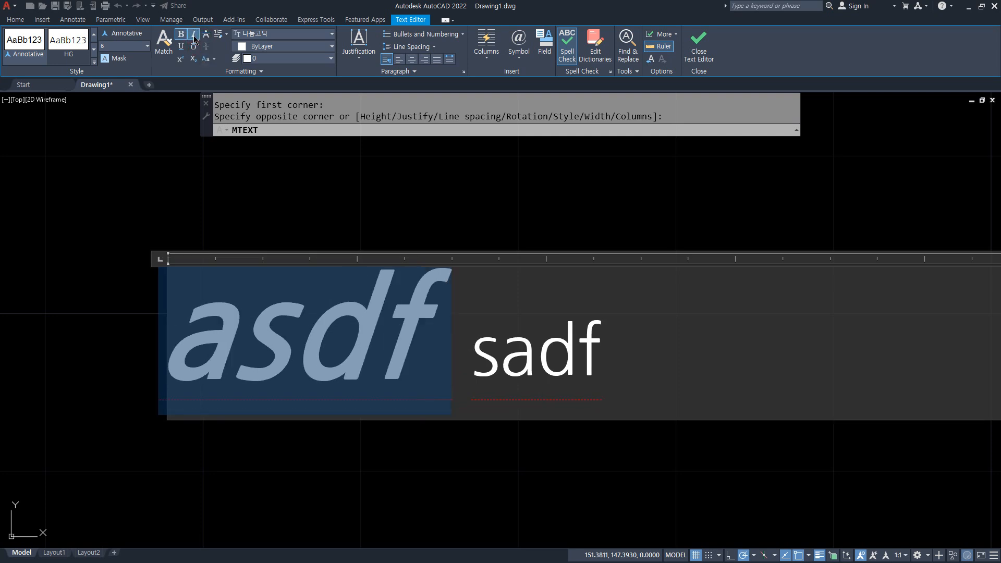
pyautogui.click(330, 38)
pyautogui.click(272, 218)
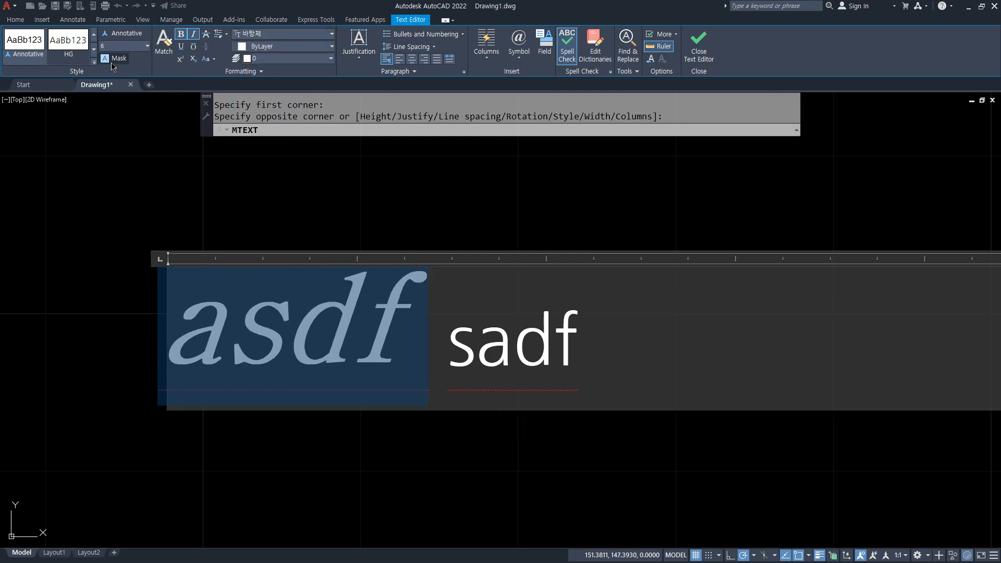
# Step: Switch the multiline text to the 중심 layer and return it to layer 0
pyautogui.click(255, 59)
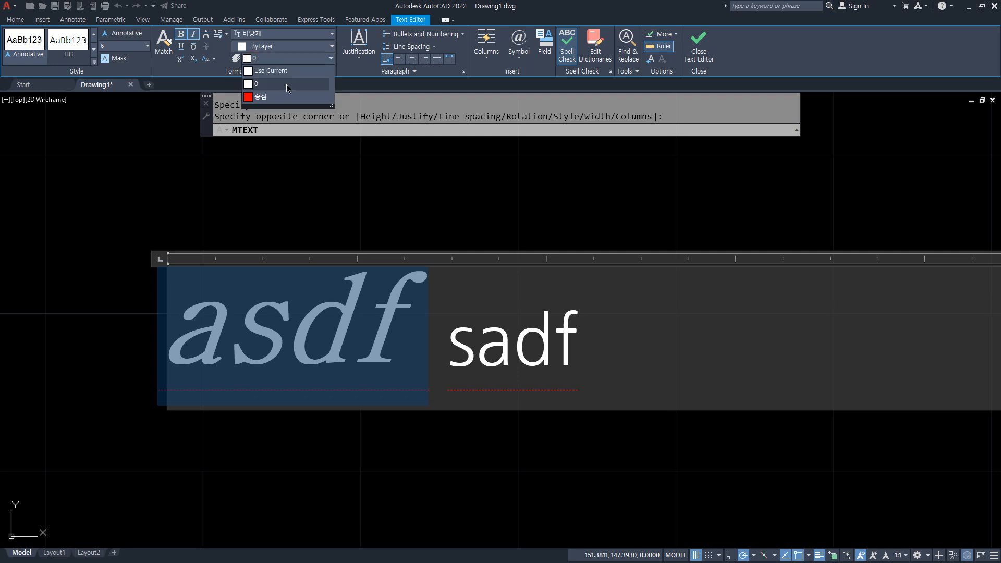
pyautogui.click(276, 99)
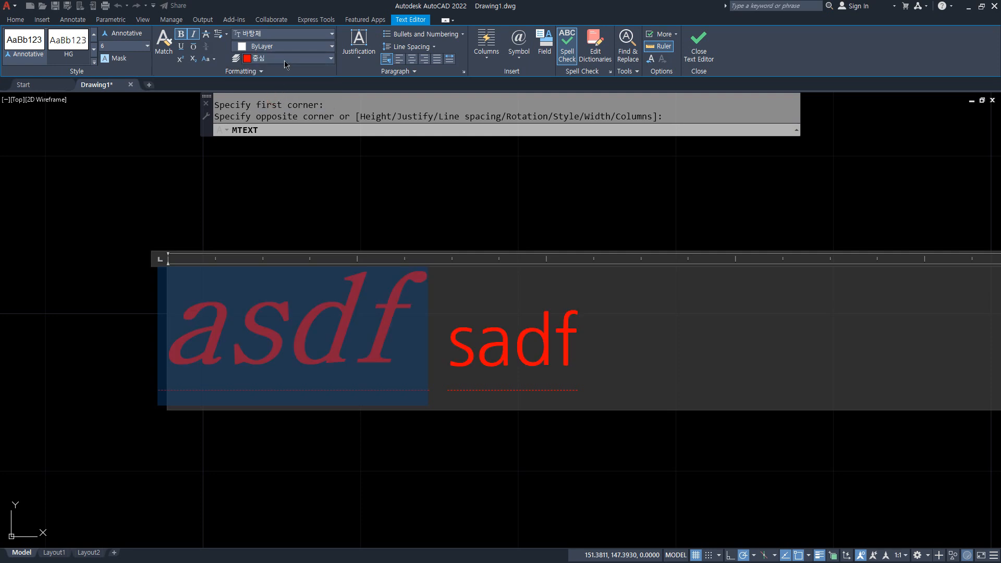
pyautogui.click(285, 61)
pyautogui.click(275, 83)
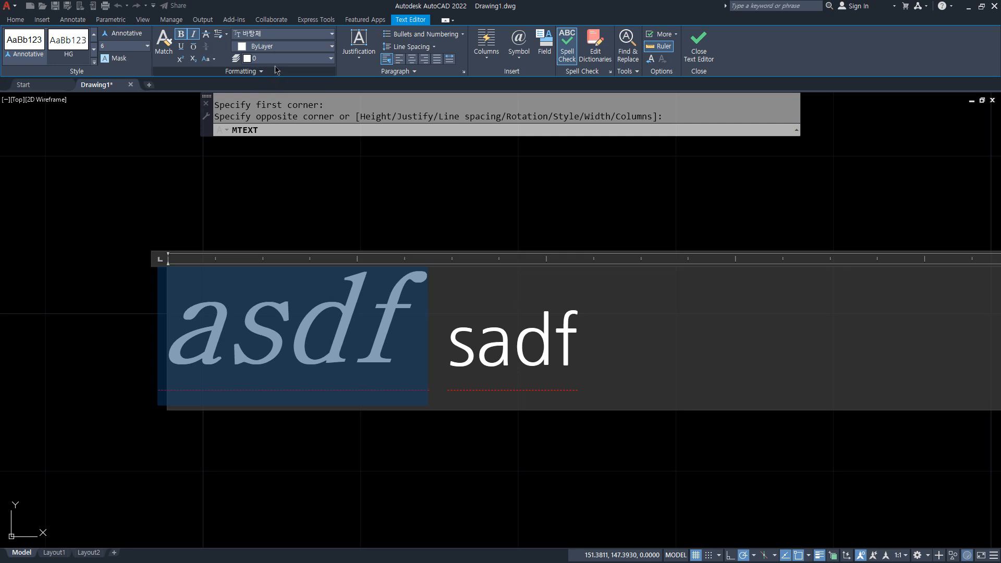
# Step: Set the multiline text's layer to Use Current and finish editing the text
pyautogui.click(285, 59)
pyautogui.click(297, 72)
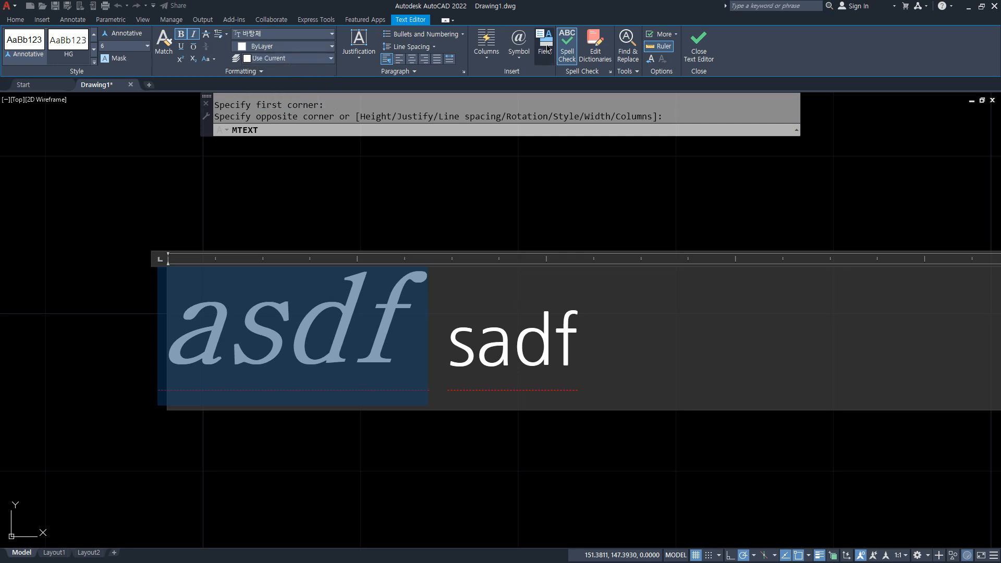
pyautogui.click(163, 45)
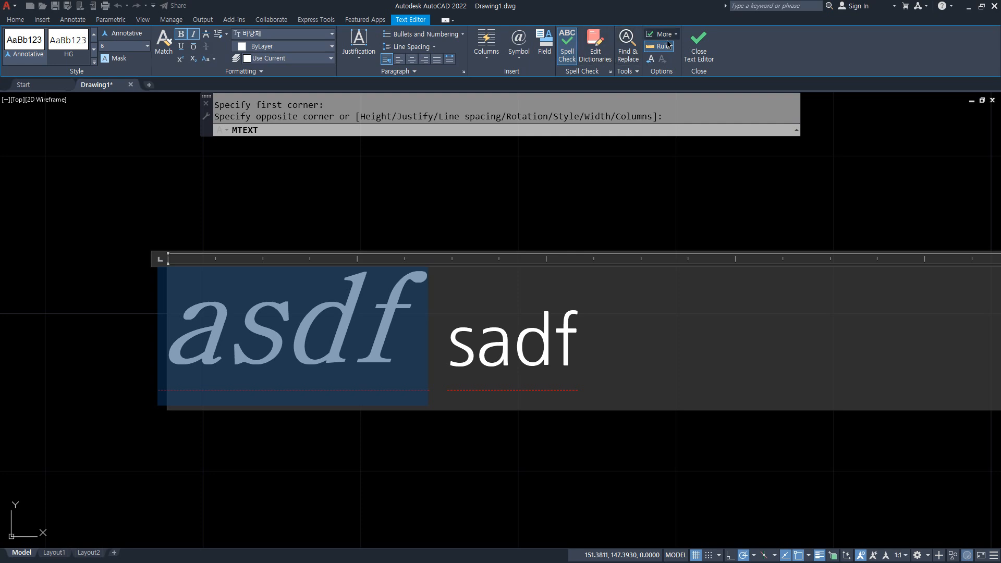
pyautogui.click(699, 44)
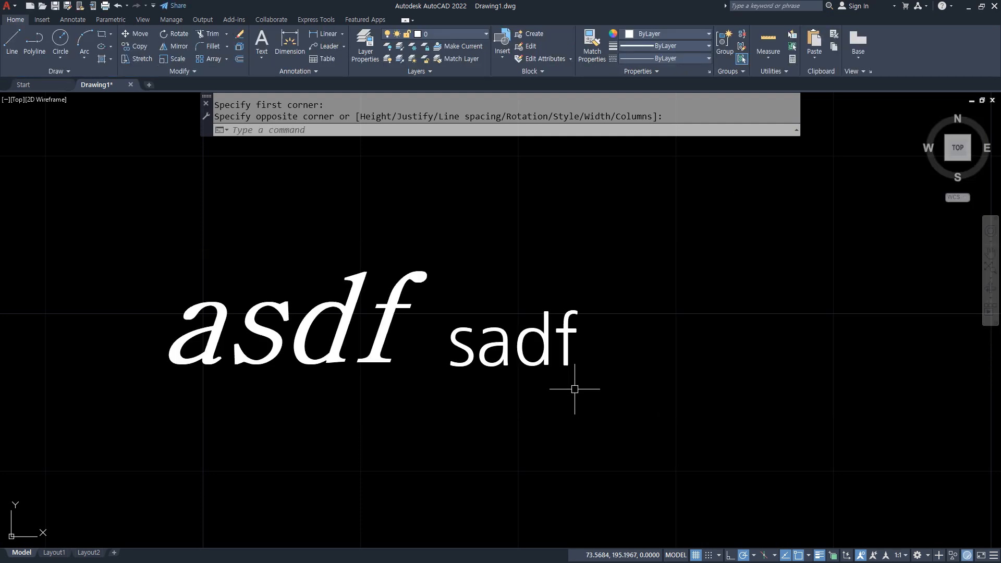
# Step: Reopen the multiline text for editing and apply the HG text style to the word "asdf"
pyautogui.doubleClick(518, 357)
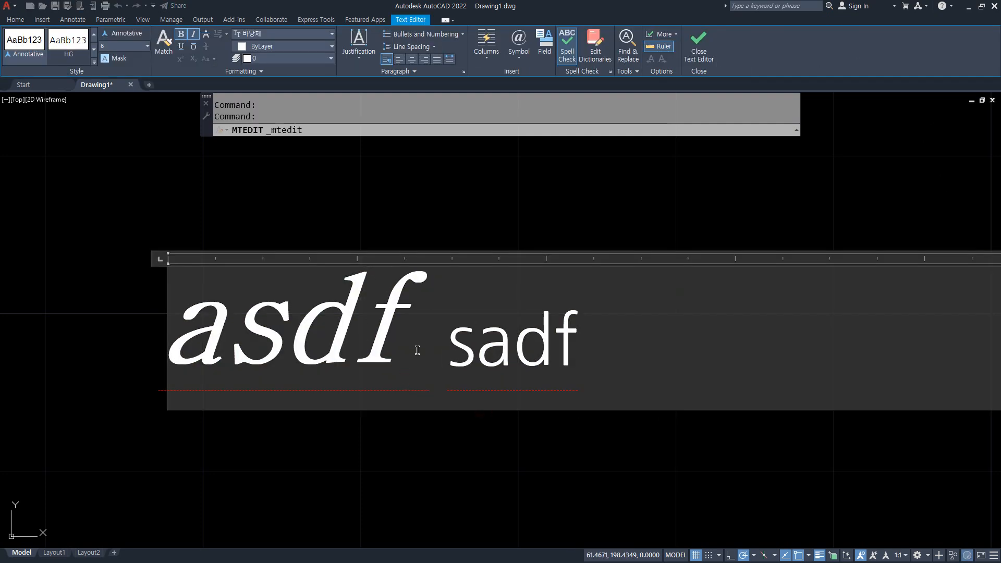
pyautogui.moveTo(418, 350); pyautogui.dragTo(162, 339)
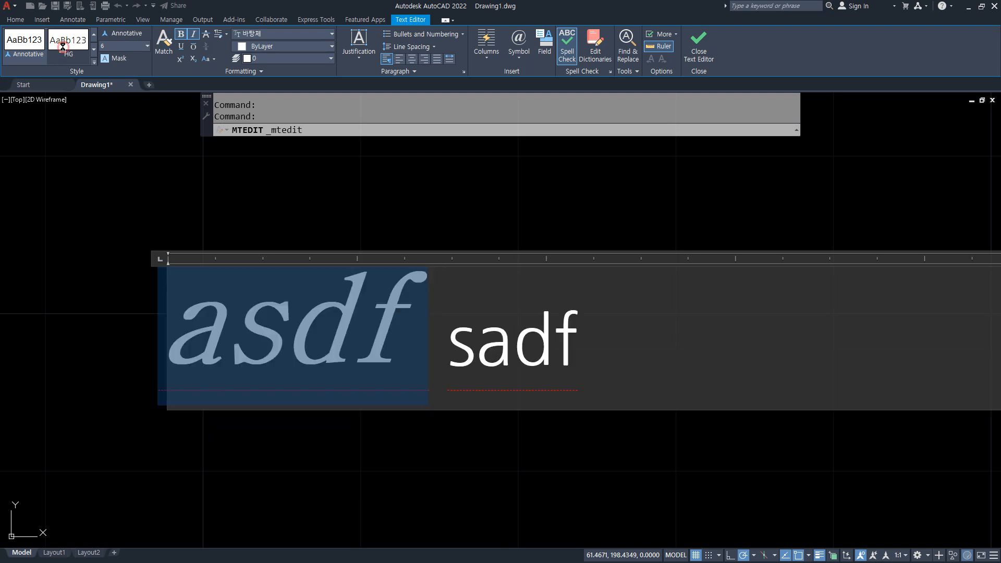
pyautogui.click(63, 47)
pyautogui.click(522, 301)
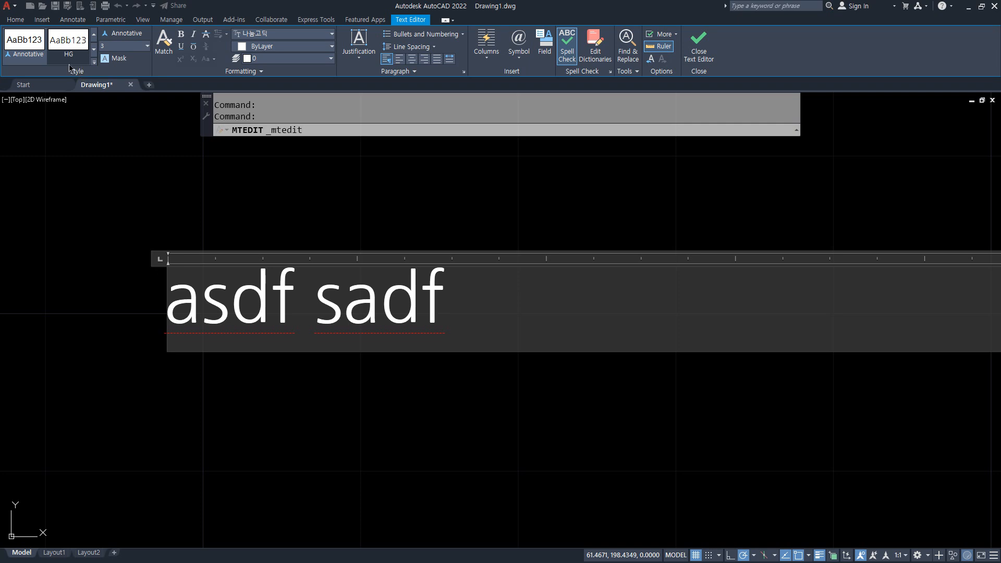
pyautogui.moveTo(94, 78)
pyautogui.mouseDown()
pyautogui.moveTo(55, 79)
pyautogui.moveTo(87, 66)
pyautogui.moveTo(95, 39)
pyautogui.moveTo(76, 45)
pyautogui.moveTo(76, 74)
pyautogui.mouseUp()
pyautogui.moveTo(285, 40)
pyautogui.mouseDown()
pyautogui.moveTo(251, 46)
pyautogui.moveTo(261, 15)
pyautogui.moveTo(252, 27)
pyautogui.mouseUp()
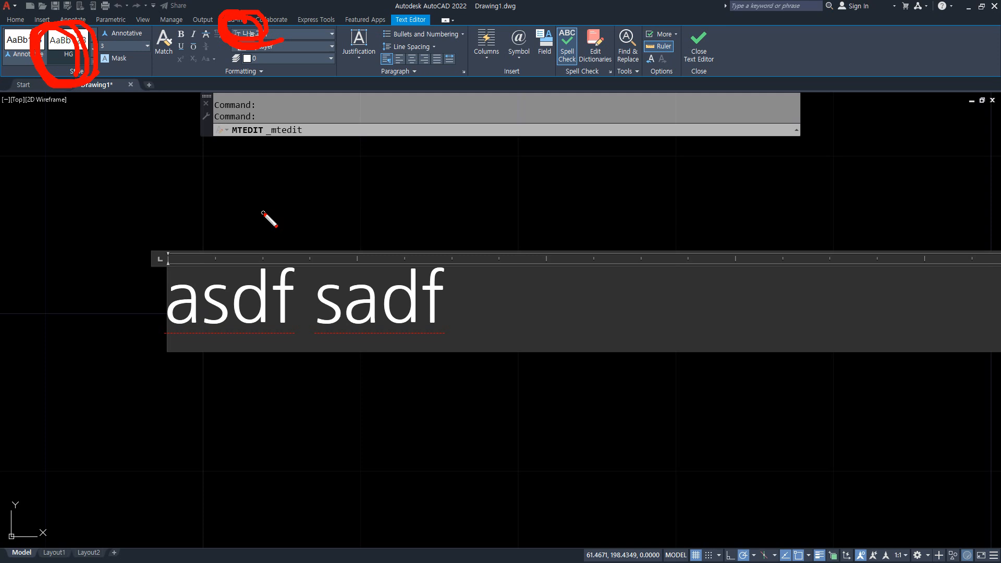
pyautogui.moveTo(351, 76)
pyautogui.mouseDown()
pyautogui.moveTo(331, 27)
pyautogui.moveTo(361, 80)
pyautogui.mouseUp()
pyautogui.press('Escape')
# Step: Justify the multiline text Middle Center and resize its box to be narrower and taller
pyautogui.click(358, 65)
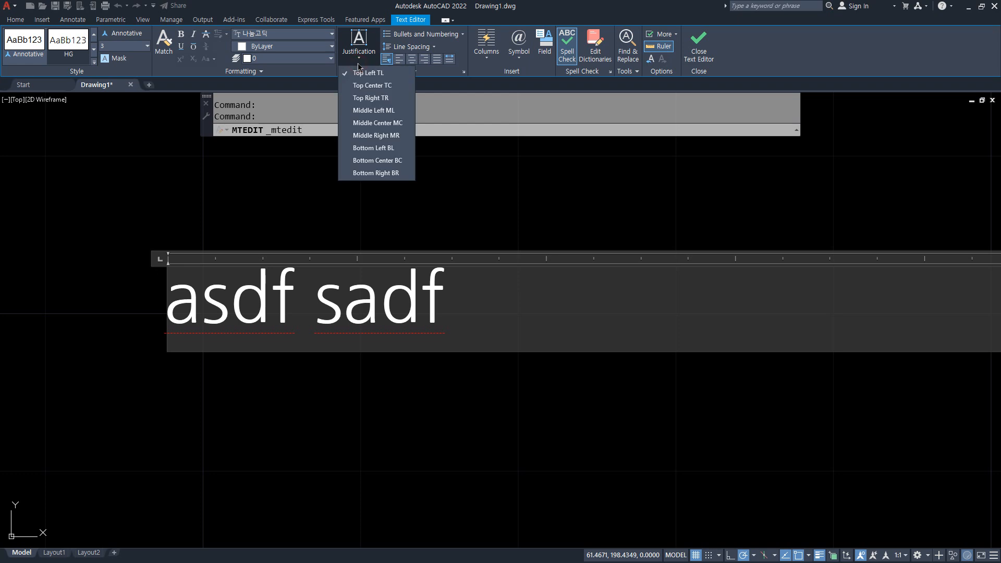
pyautogui.click(382, 126)
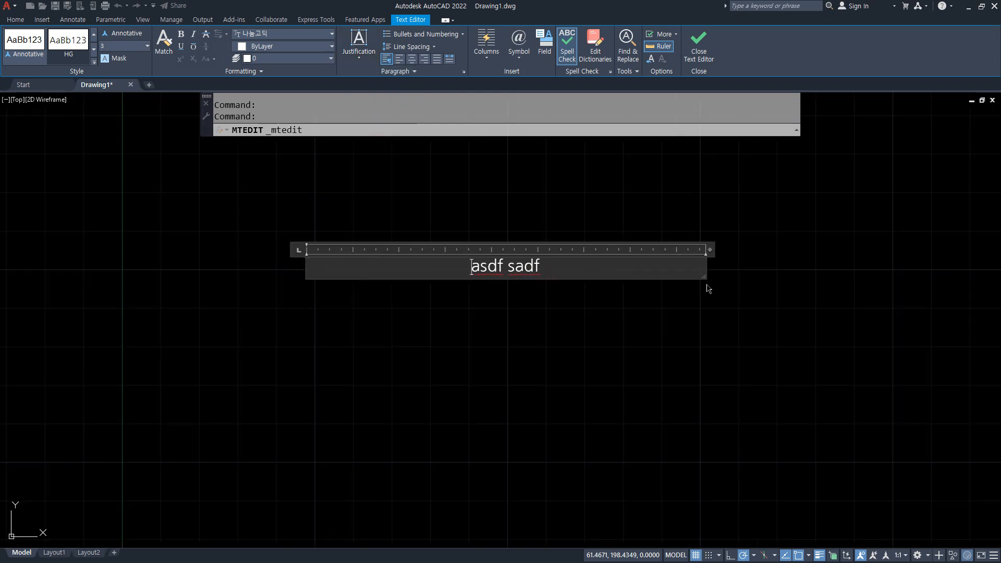
pyautogui.moveTo(703, 281); pyautogui.dragTo(613, 312)
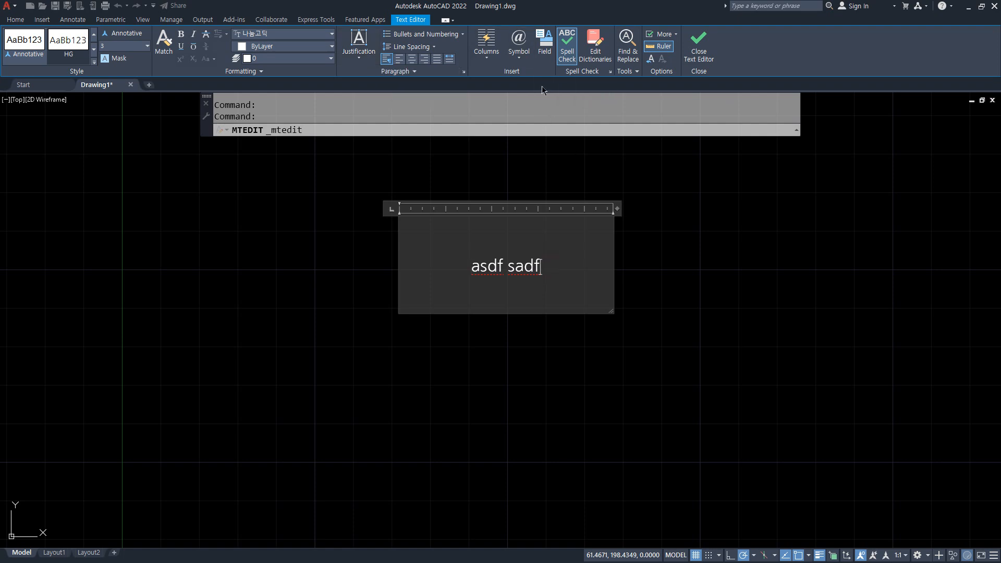
# Step: Insert the degrees, plus/minus, diameter and almost equal symbols after "asdf sadf" and finish editing the text
pyautogui.click(519, 44)
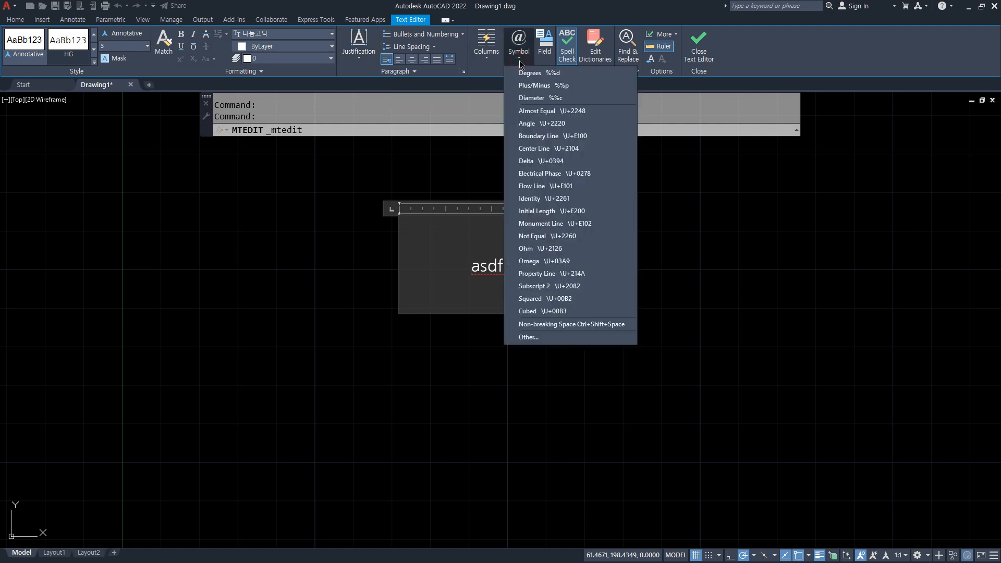
pyautogui.click(546, 76)
pyautogui.scroll(4, 556, 222)
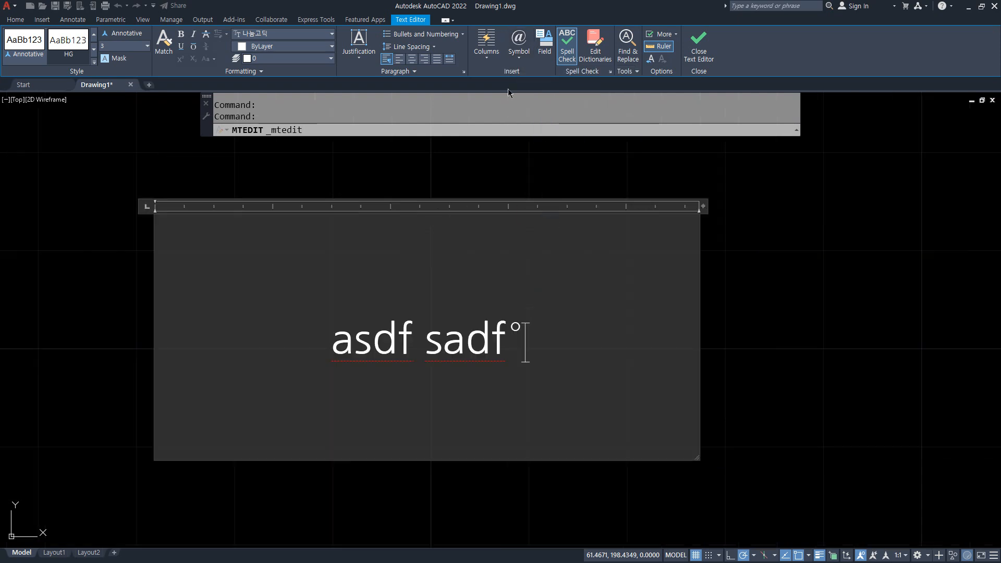
pyautogui.click(523, 56)
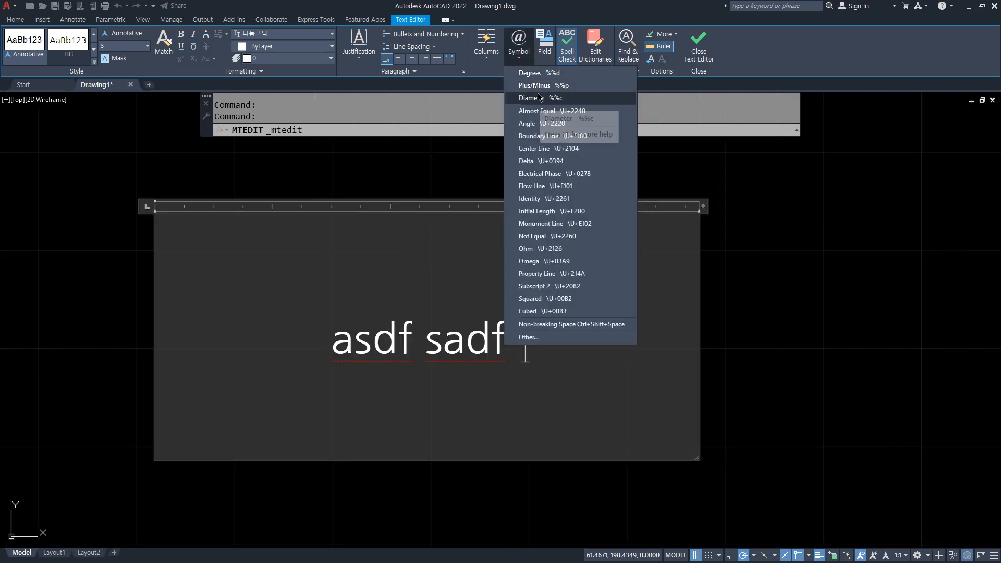
pyautogui.click(545, 85)
pyautogui.click(522, 55)
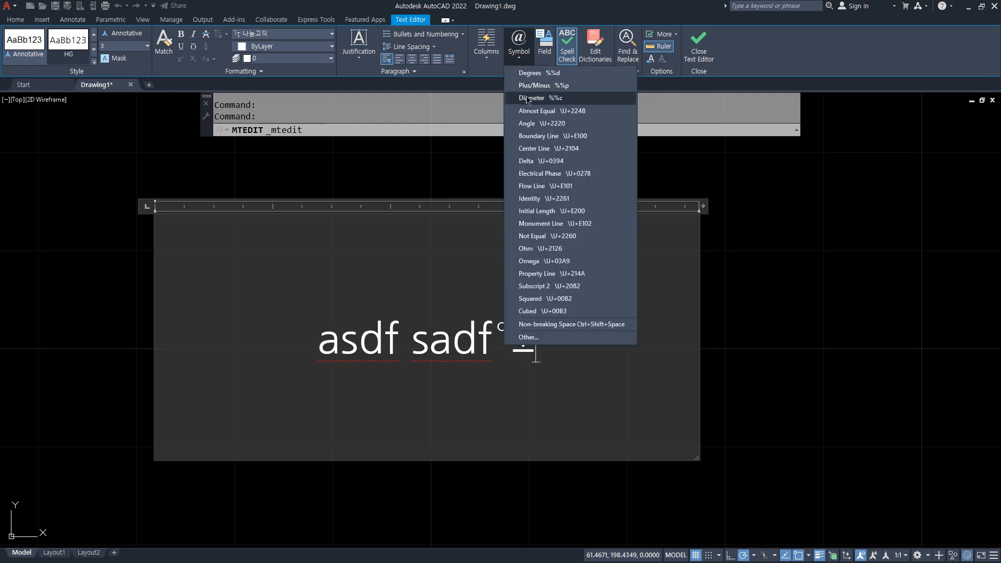
pyautogui.click(527, 97)
pyautogui.click(519, 58)
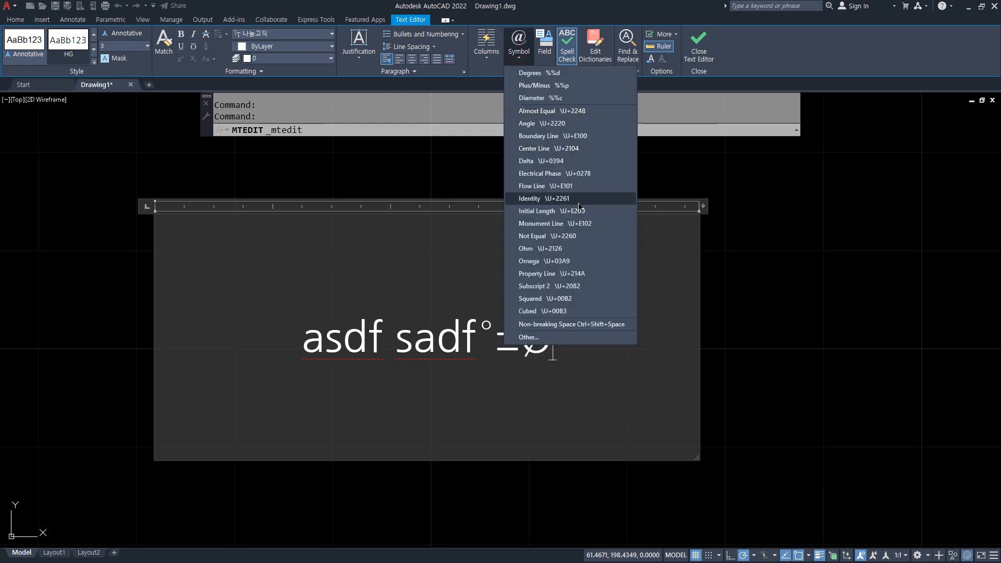
pyautogui.click(577, 111)
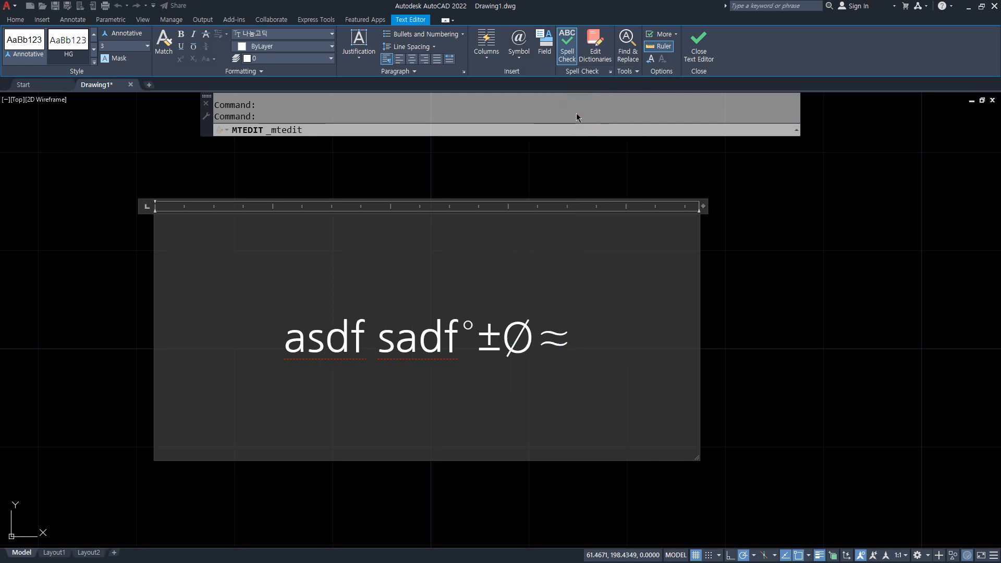
pyautogui.click(699, 46)
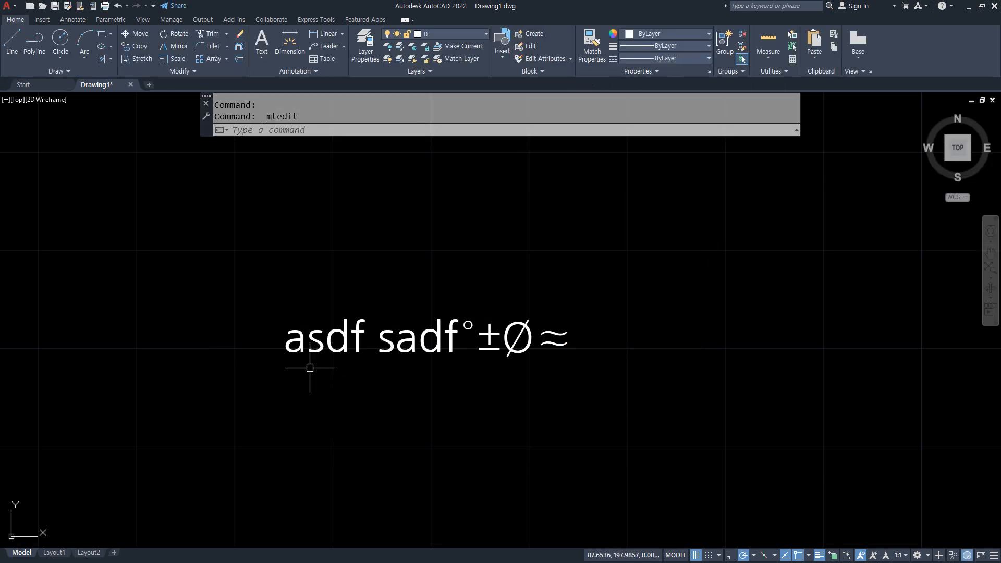
# Step: Draw a circle with a radius of 10 in an empty part of the drawing
pyautogui.write('z')
pyautogui.press('Return')
pyautogui.write('a')
pyautogui.press('Return')
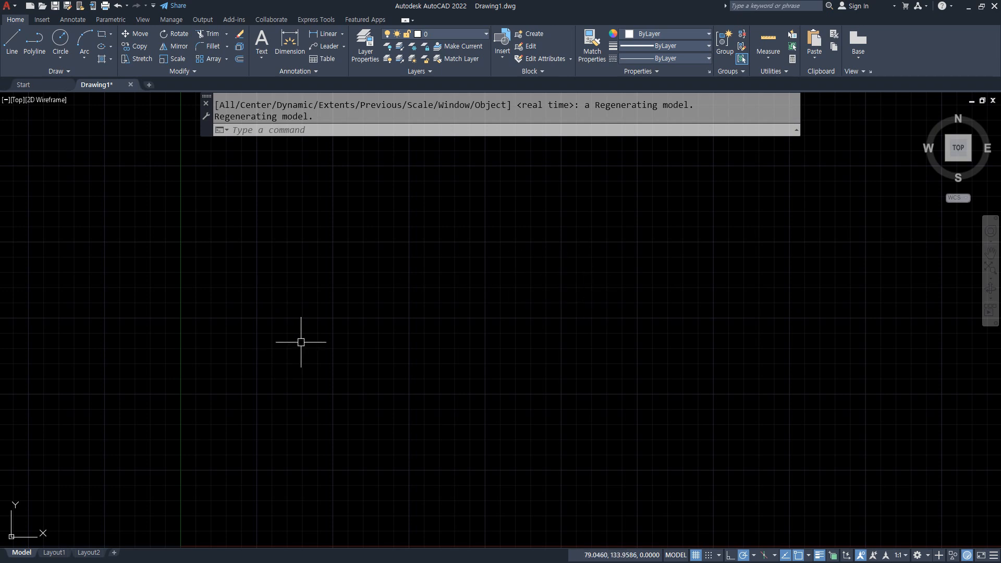
pyautogui.write('c')
pyautogui.press('Return')
pyautogui.click(334, 322)
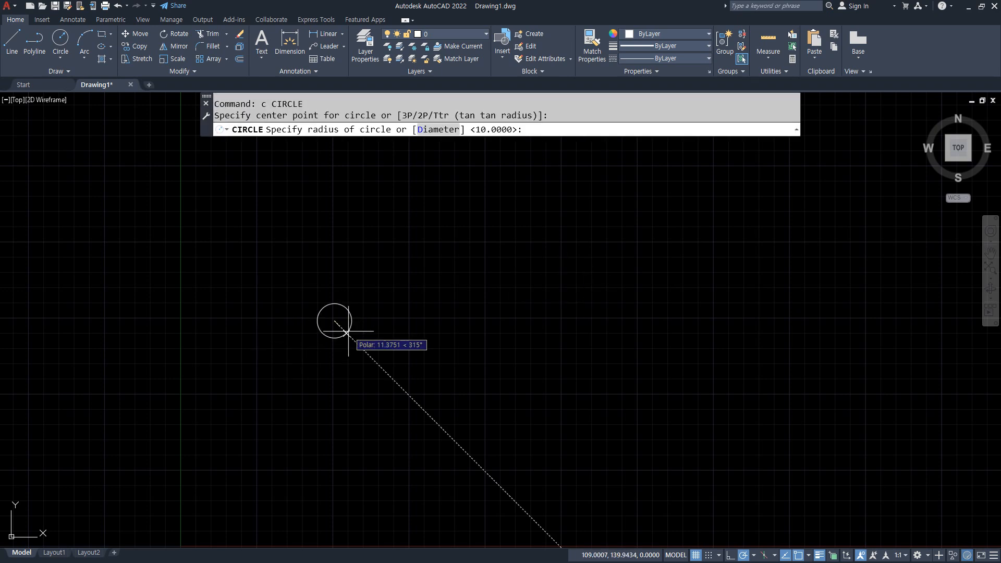
pyautogui.write('10')
pyautogui.press('Return')
pyautogui.scroll(4, 259, 351)
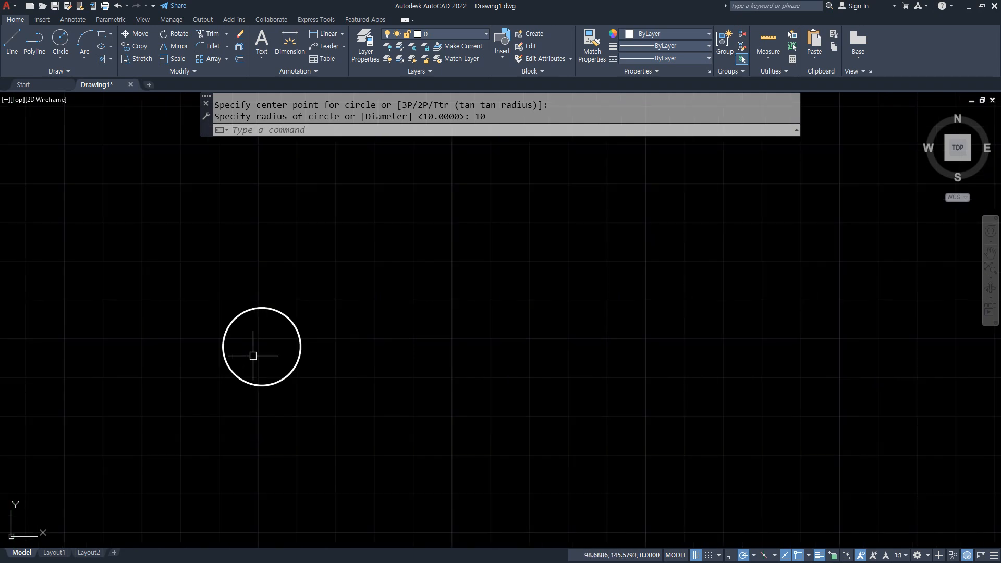
# Step: Draw a 120-long horizontal line from the circle's left quadrant through its center and out past the opposite side
pyautogui.write('l')
pyautogui.press('Return')
pyautogui.click(223, 347)
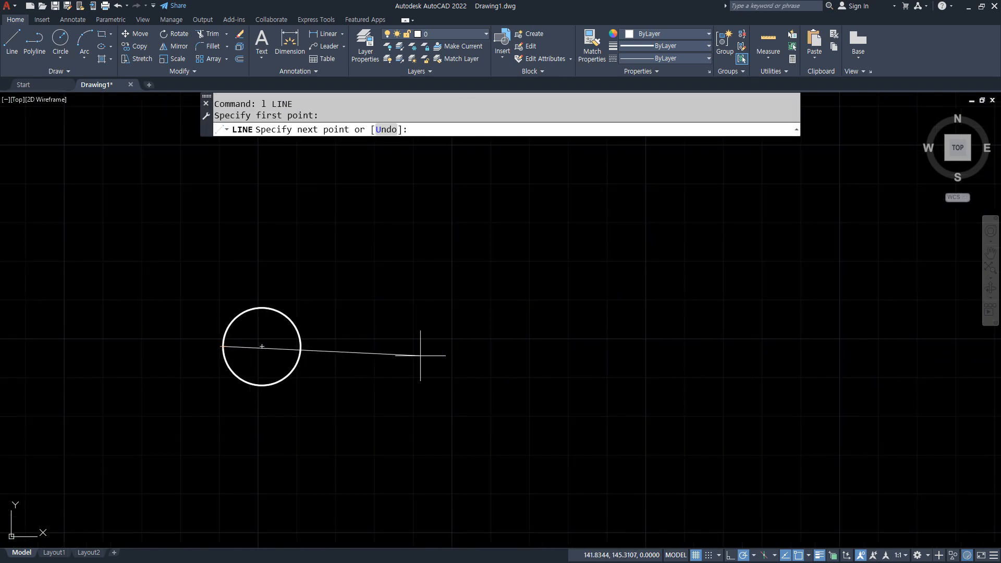
pyautogui.write('120')
pyautogui.press('Return')
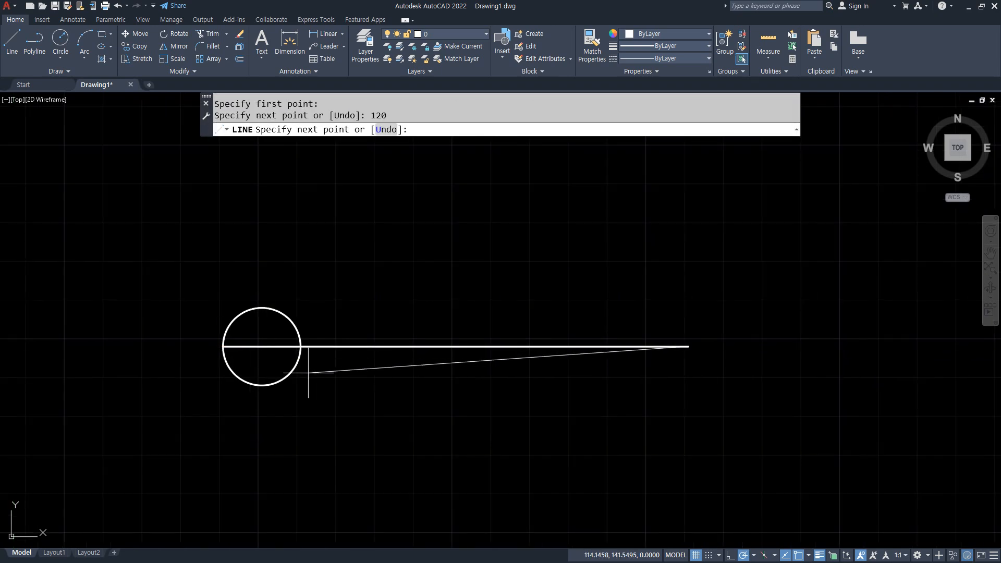
pyautogui.press('Return')
# Step: Draw a vertical line between the circle's center and its bottom quadrant
pyautogui.press('Return')
pyautogui.click(262, 347)
pyautogui.press('Return')
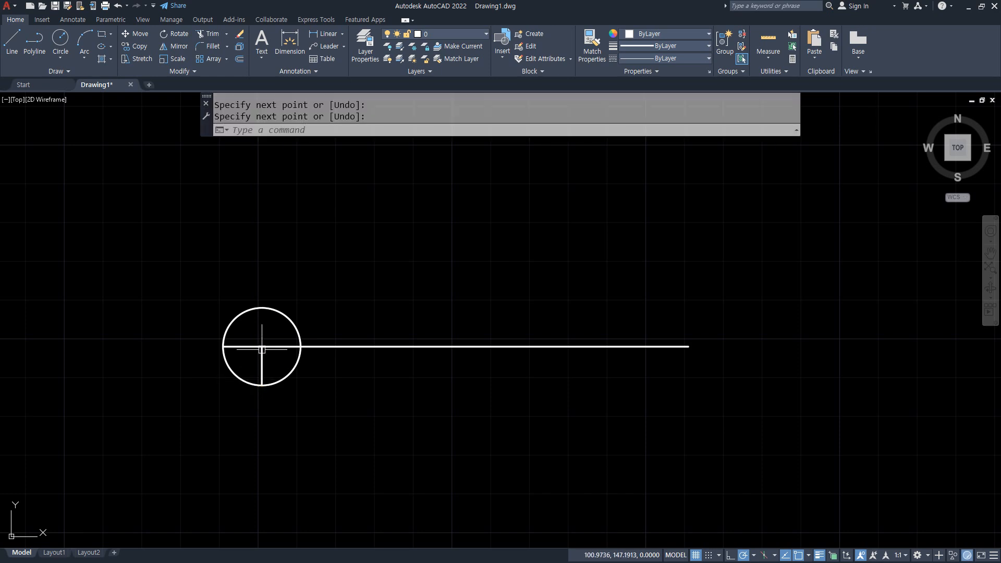
# Step: Lengthen the horizontal line's left end once and the vertical line's lower end twice, using a delta of 3
pyautogui.write('len')
pyautogui.press('Return')
pyautogui.write('de')
pyautogui.press('Return')
pyautogui.write('3')
pyautogui.press('Return')
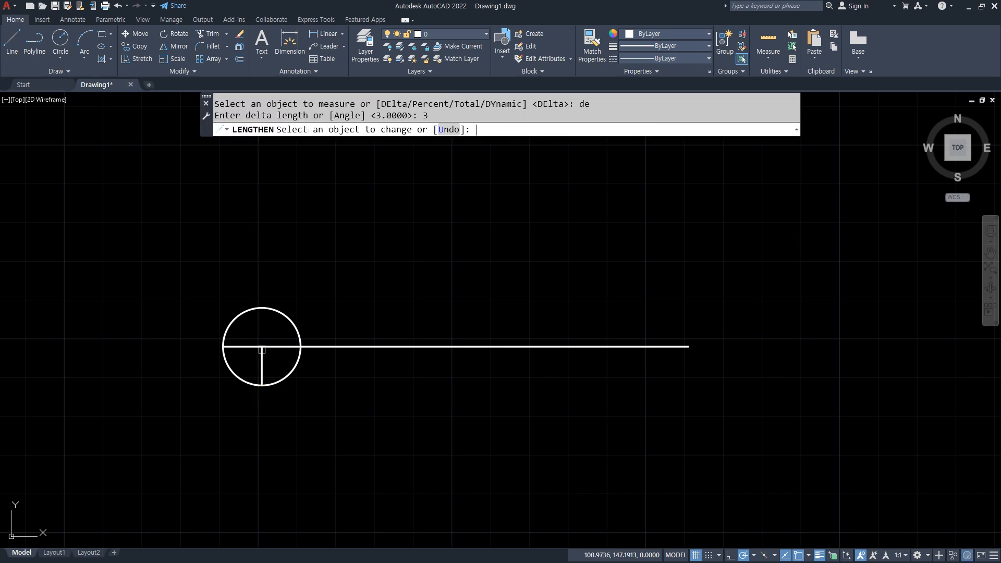
pyautogui.click(233, 346)
pyautogui.click(261, 371)
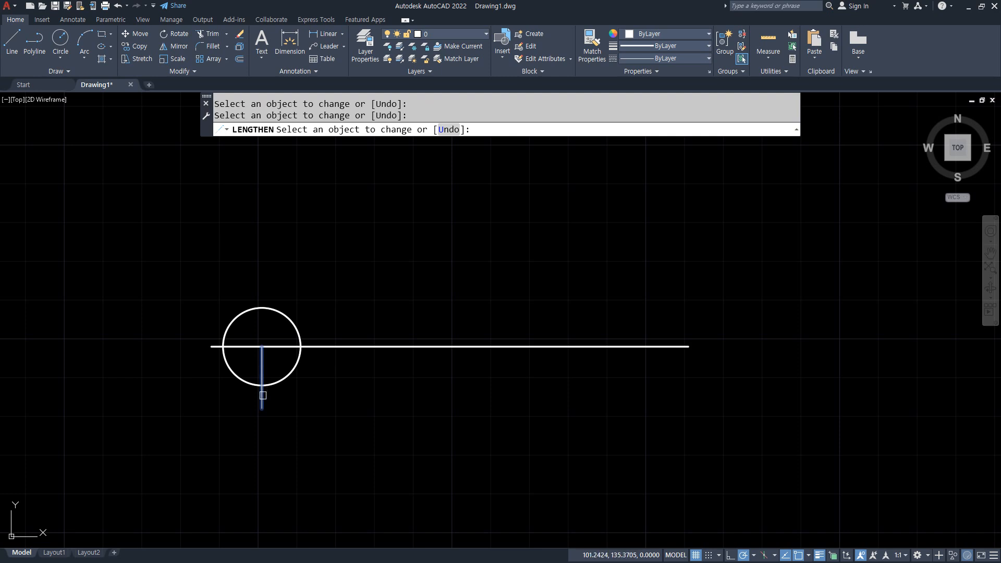
pyautogui.press('Return')
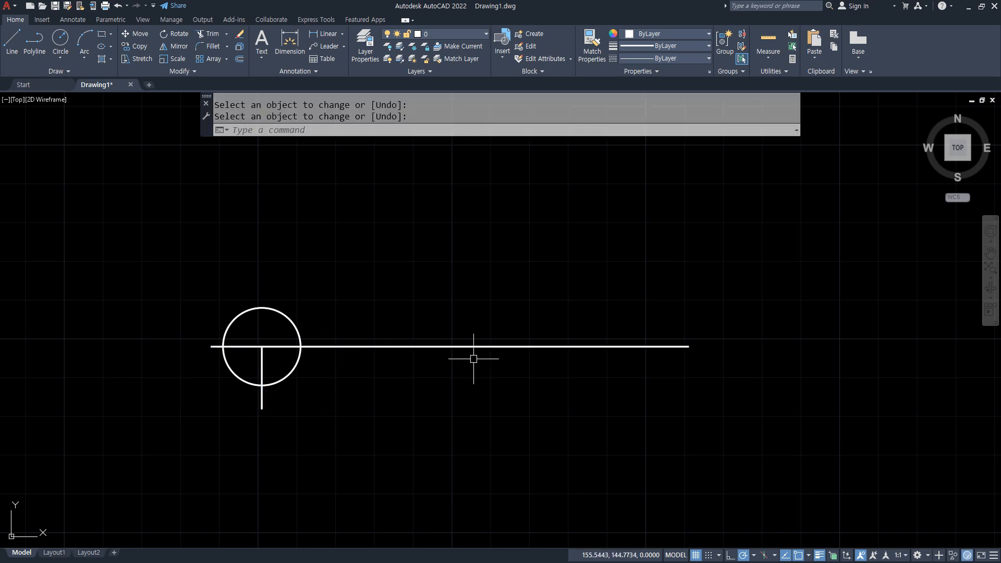
# Step: Offset the long horizontal line 10 upward so the copy touches the top of the circle
pyautogui.write('o')
pyautogui.press('Return')
pyautogui.write('10')
pyautogui.press('Return')
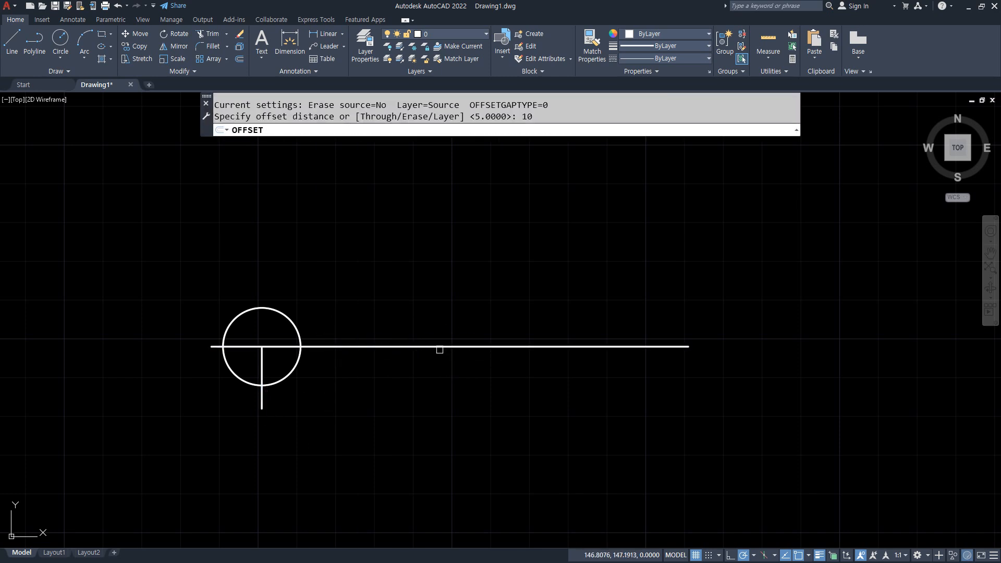
pyautogui.click(465, 346)
pyautogui.click(454, 306)
pyautogui.press('Return')
# Step: Offset the horizontal line through the circle's center 6 downward
pyautogui.press('Return')
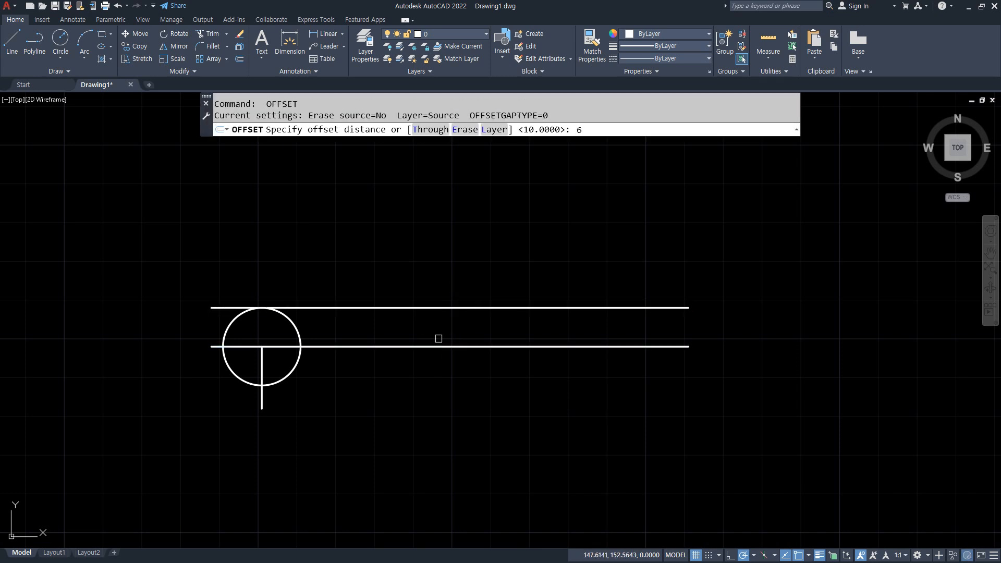
pyautogui.press('Return')
pyautogui.click(437, 347)
pyautogui.click(418, 422)
pyautogui.press('Return')
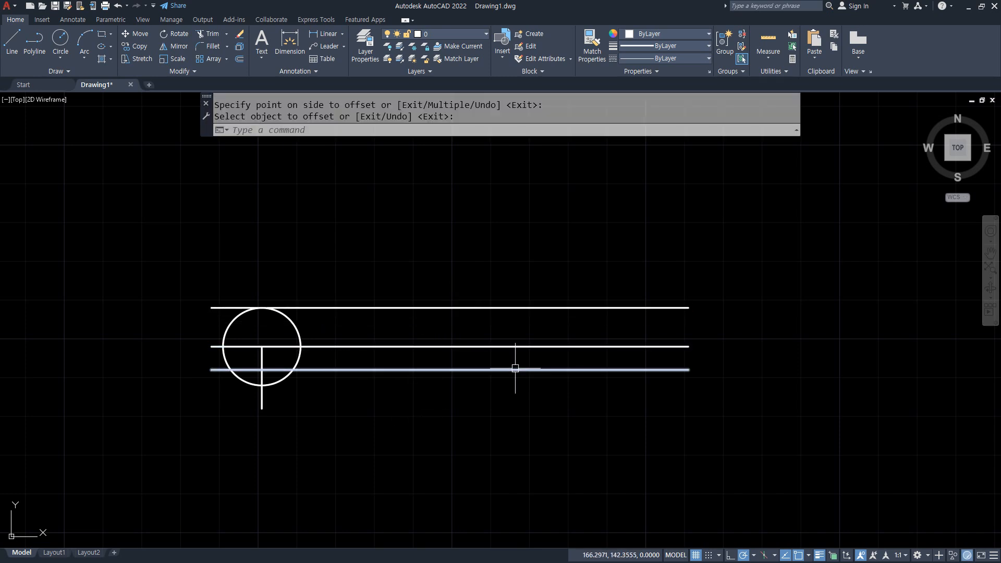
pyautogui.scroll(2, 330, 355)
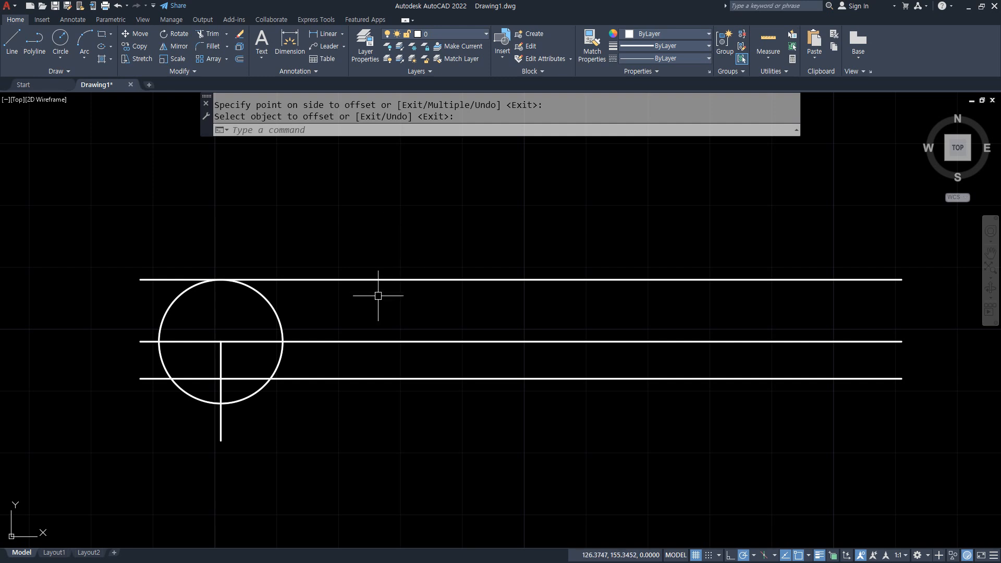
pyautogui.write('dt')
pyautogui.press('Return')
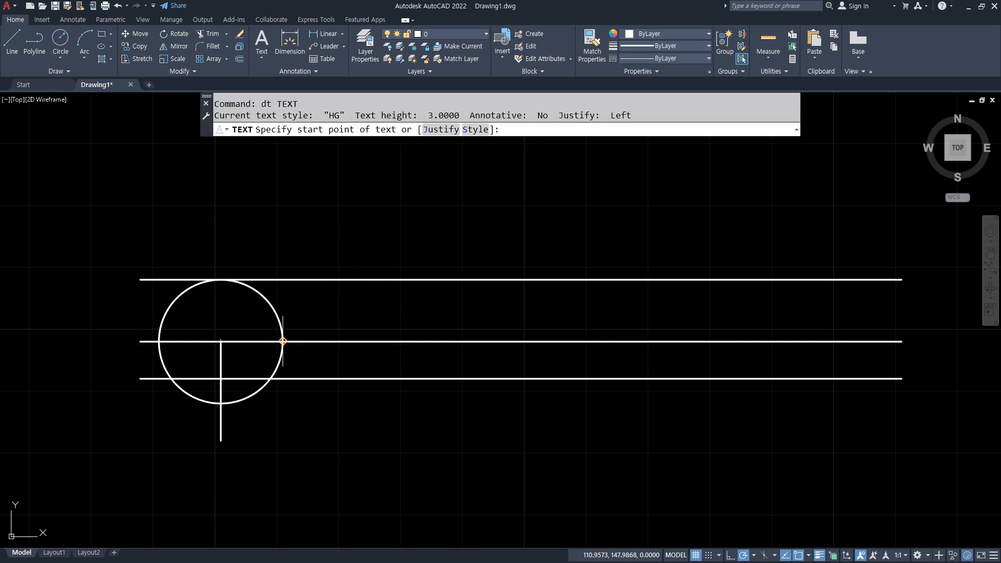
pyautogui.moveTo(282, 333); pyautogui.dragTo(280, 349)
pyautogui.moveTo(902, 272); pyautogui.dragTo(893, 286)
pyautogui.click(283, 341)
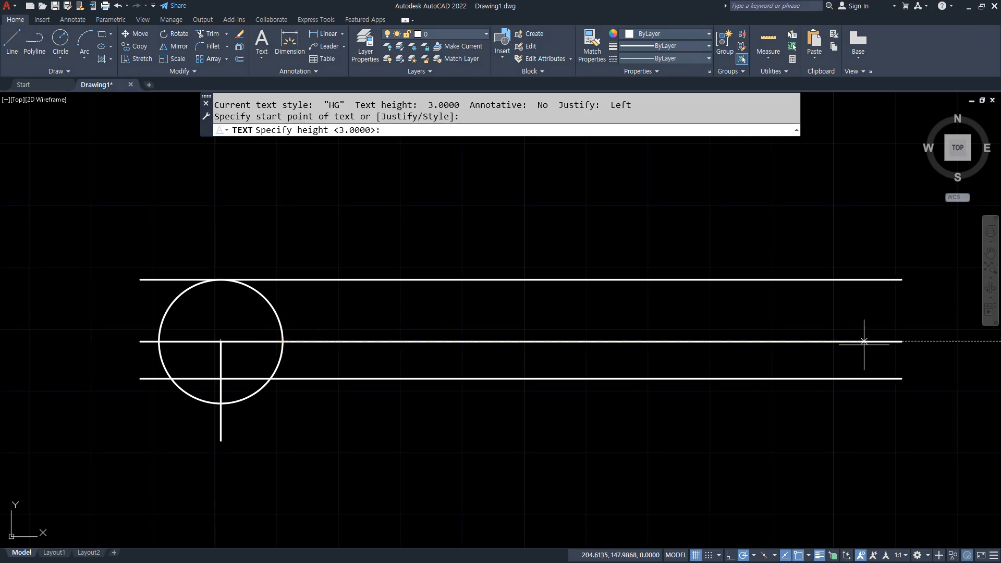
pyautogui.press('Escape')
pyautogui.press('Escape')
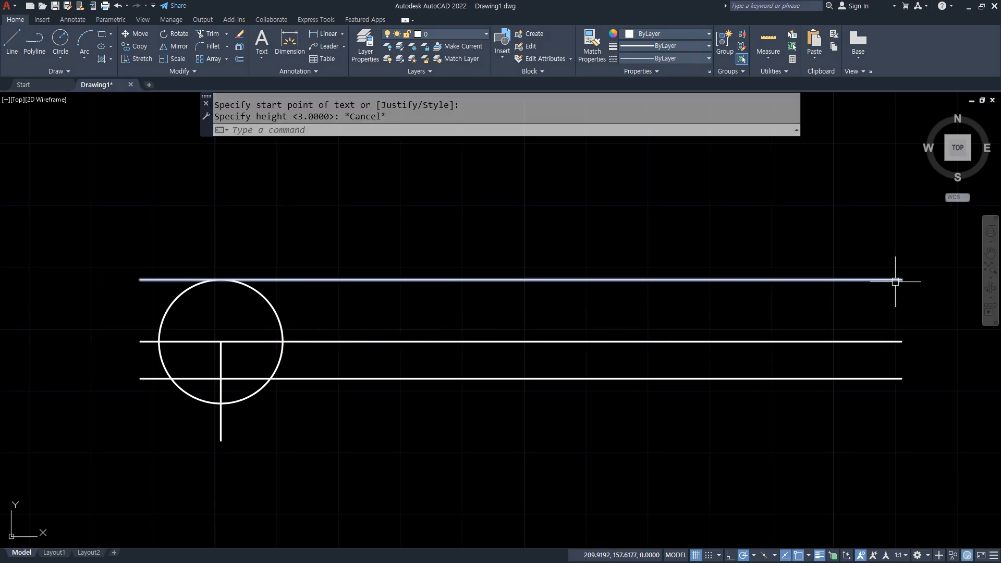
# Step: Define a multiline text box from the circle's right quadrant to the upper line's right end, with a text height of 6
pyautogui.write('t')
pyautogui.press('Return')
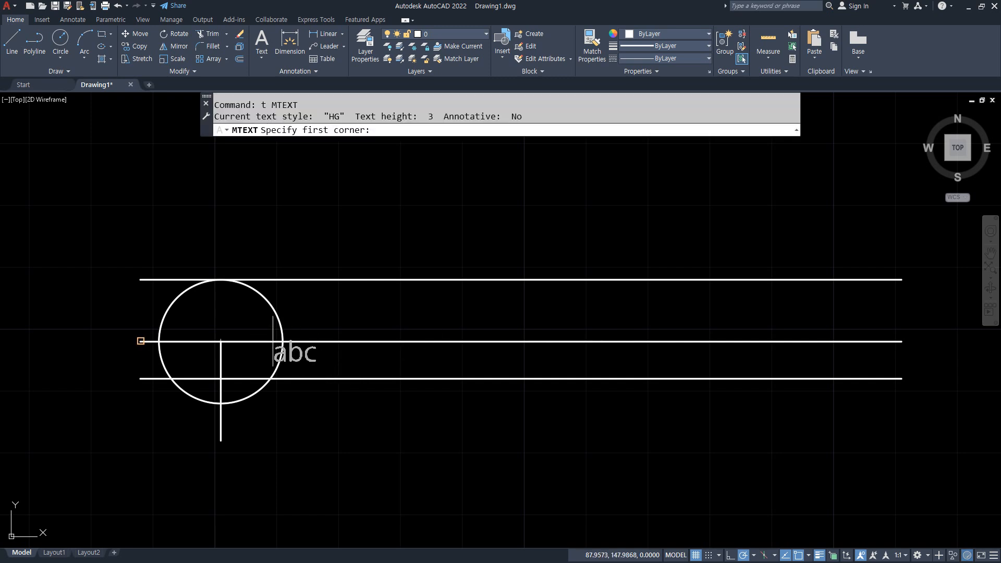
pyautogui.click(283, 342)
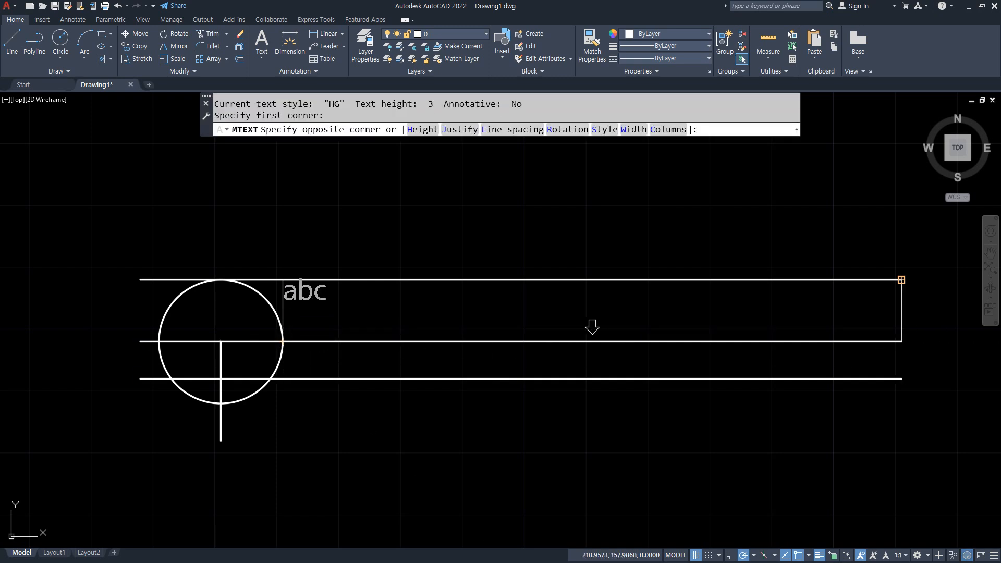
pyautogui.click(901, 280)
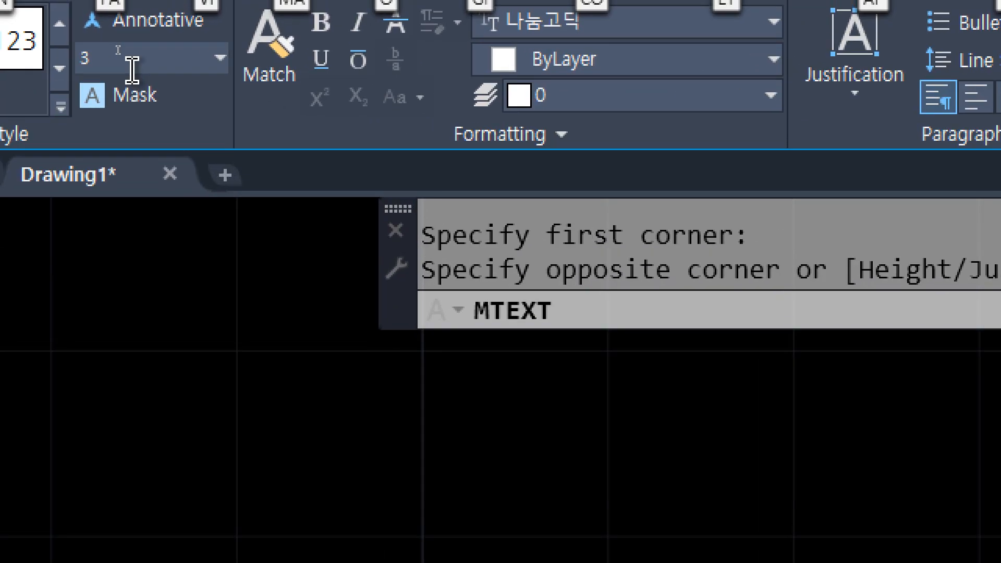
pyautogui.click(130, 46)
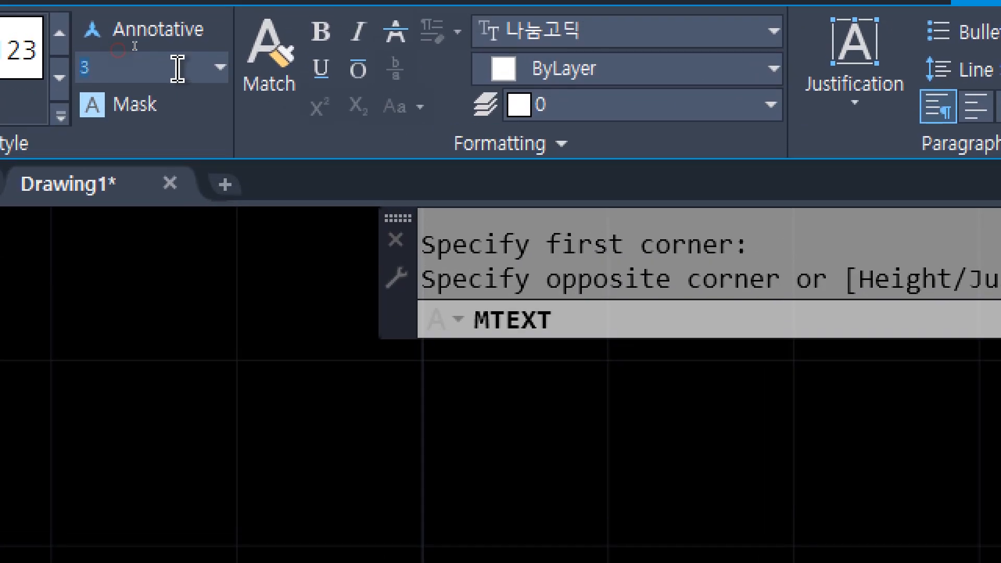
pyautogui.click(219, 67)
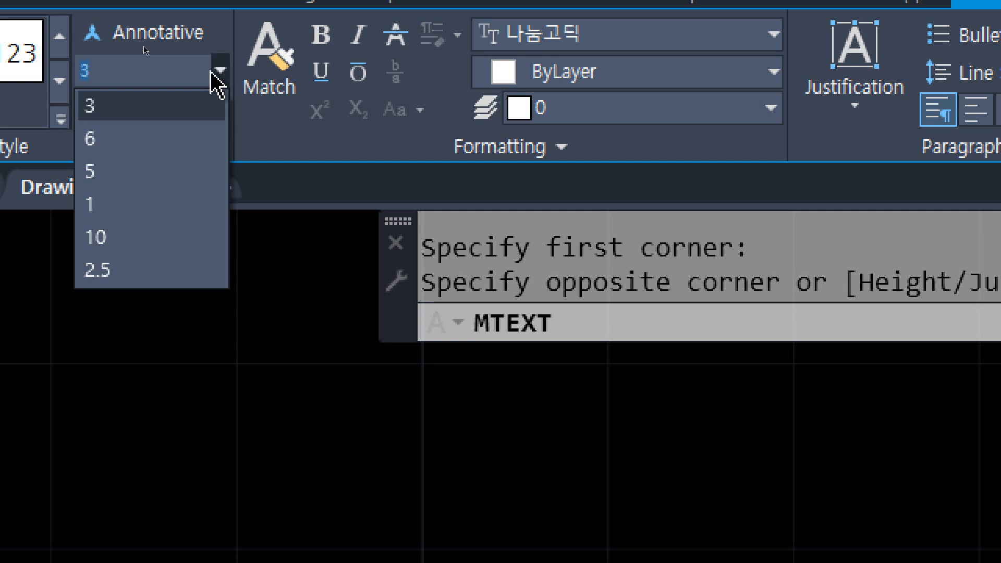
pyautogui.click(193, 140)
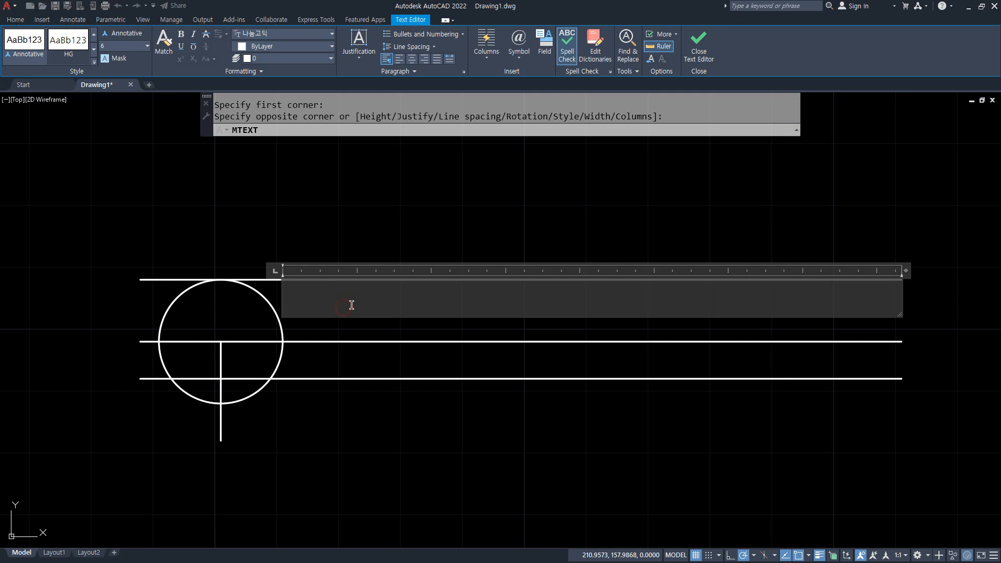
# Step: Enter the title "A부분 단면 상세" in the multiline text box and finish the text
pyautogui.write('A')
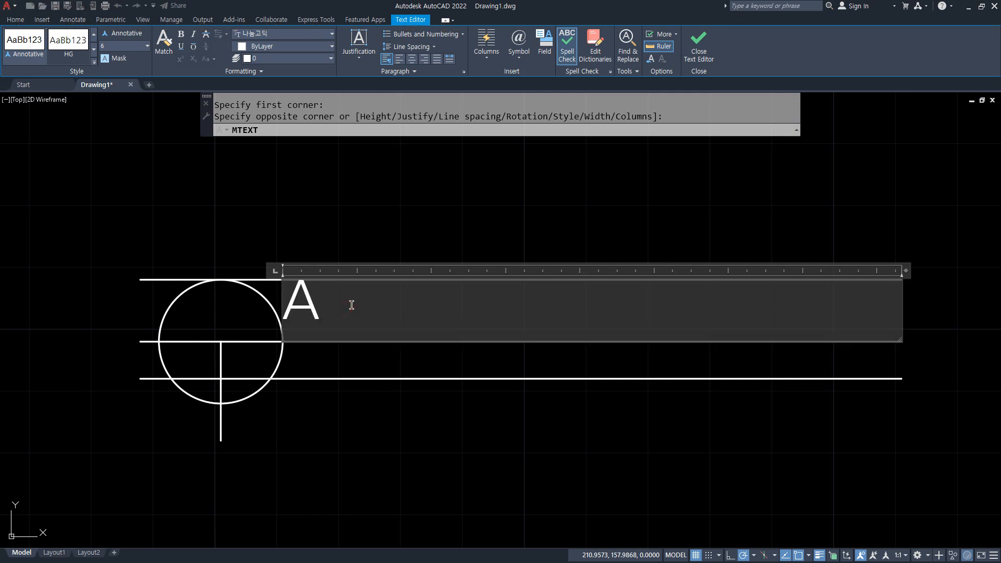
pyautogui.write('부분 단면')
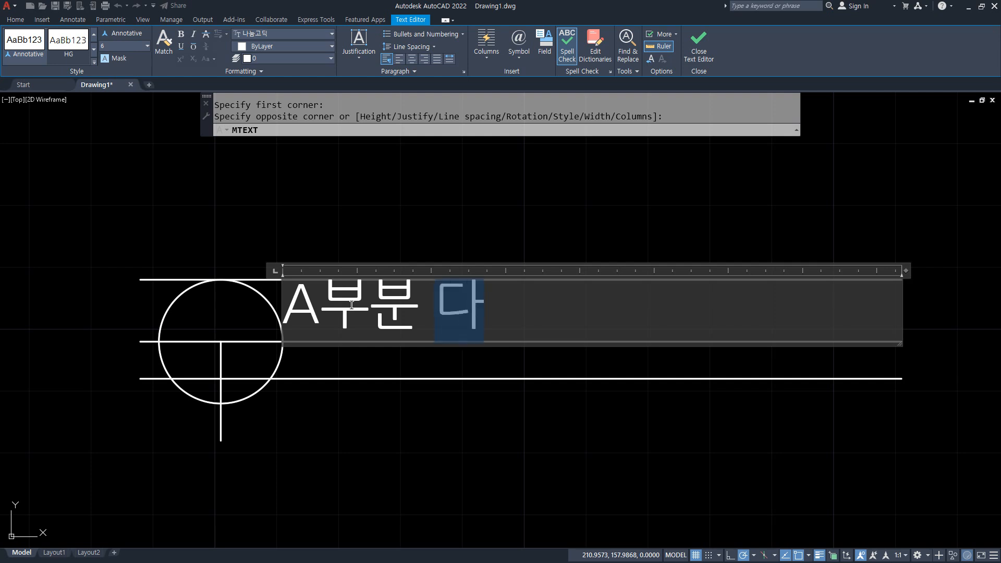
pyautogui.write(' 상세')
pyautogui.click(126, 266)
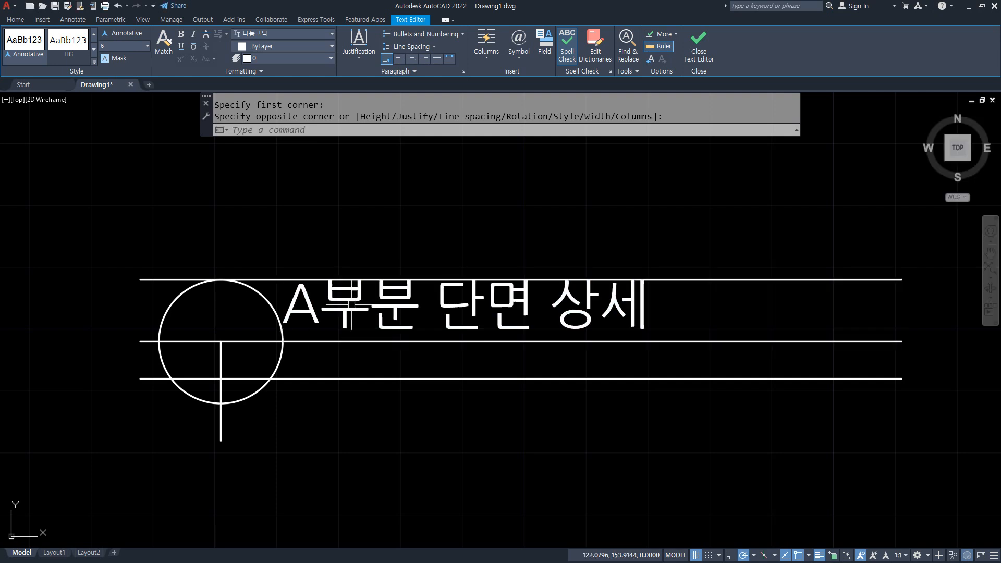
# Step: Add bottom-right justified multiline text "SCALE 1/40" between the center line and the lower line, from the circle's right quadrant to the line ends
pyautogui.press('Return')
pyautogui.click(283, 341)
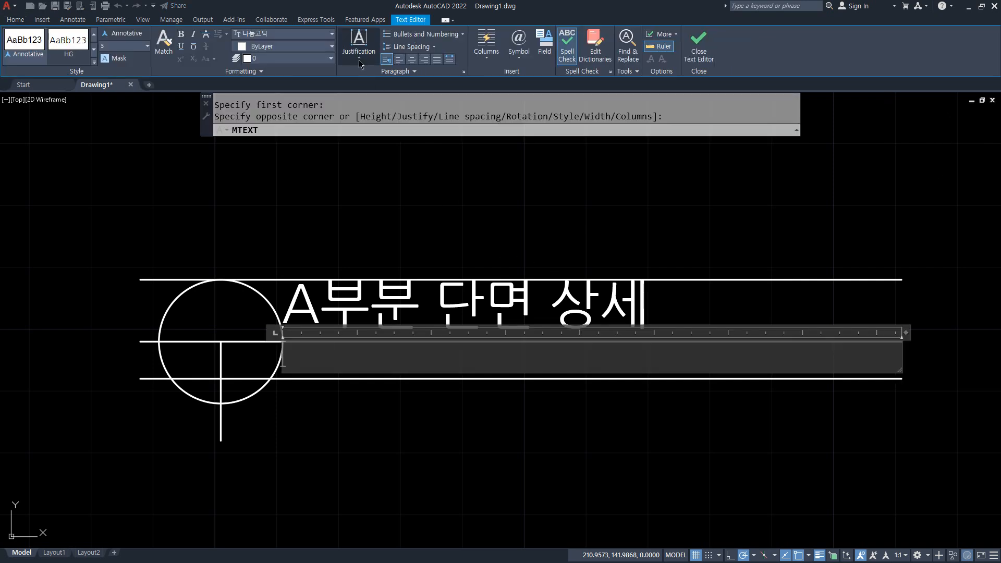
pyautogui.click(358, 42)
pyautogui.click(367, 173)
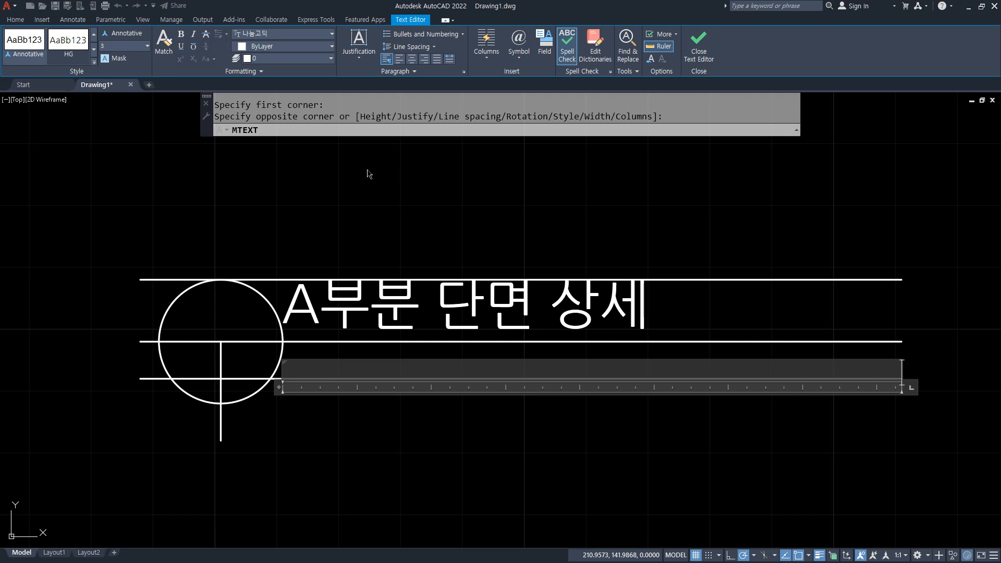
pyautogui.write('LSCA')
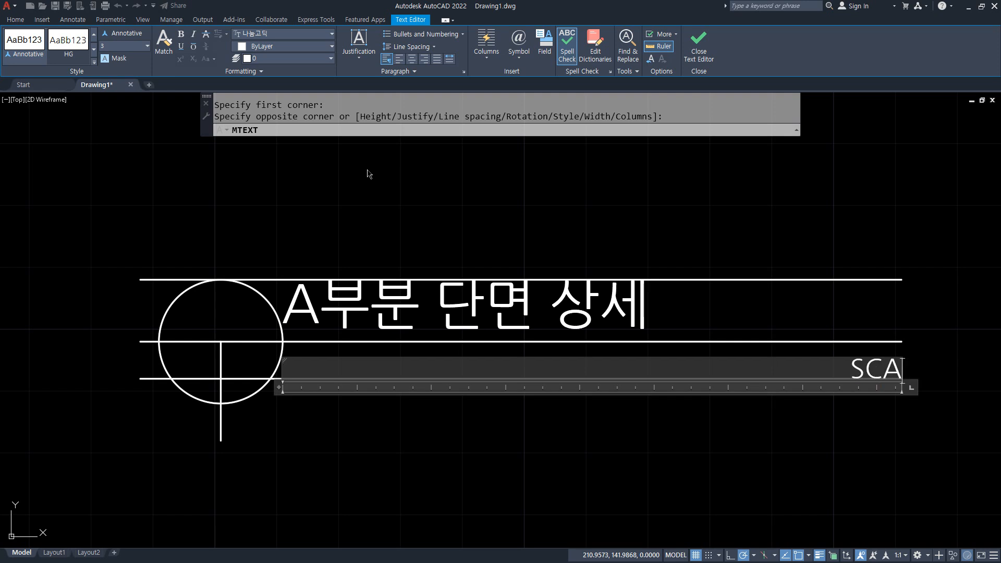
pyautogui.write('LE 1/40')
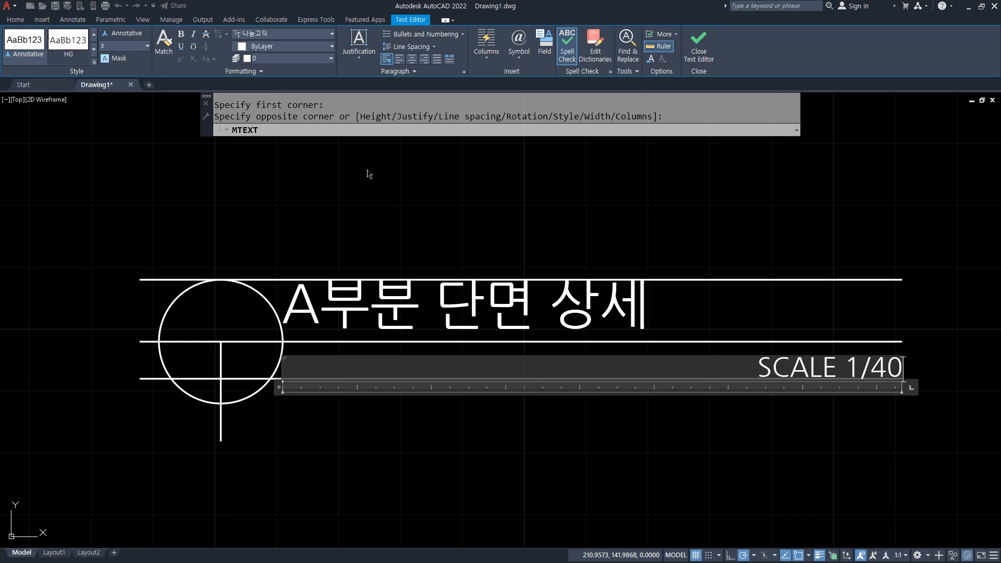
pyautogui.click(368, 174)
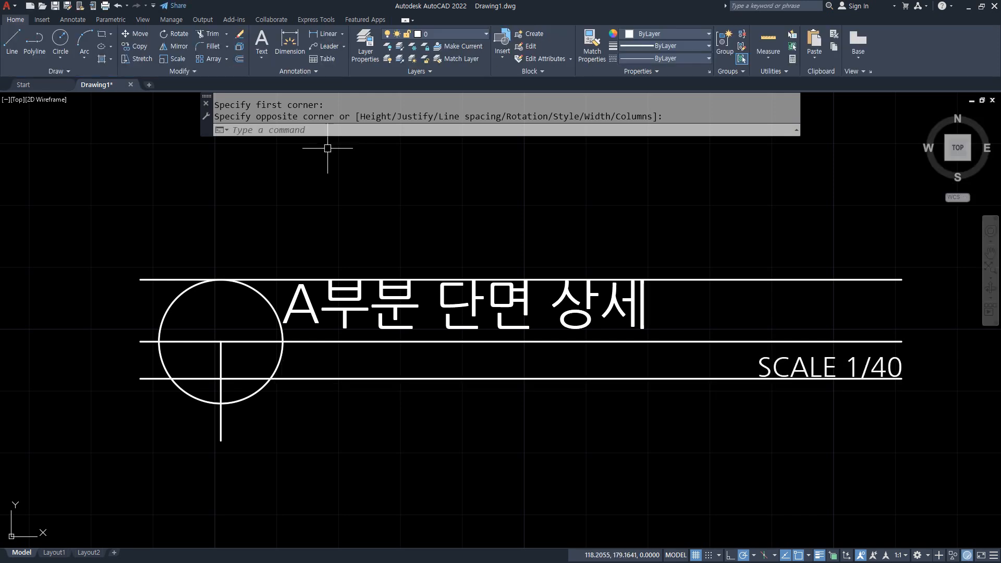
# Step: Erase the upper and lower offset lines, keeping the center line
pyautogui.click(573, 379)
pyautogui.click(683, 279)
pyautogui.write('E')
pyautogui.press('Return')
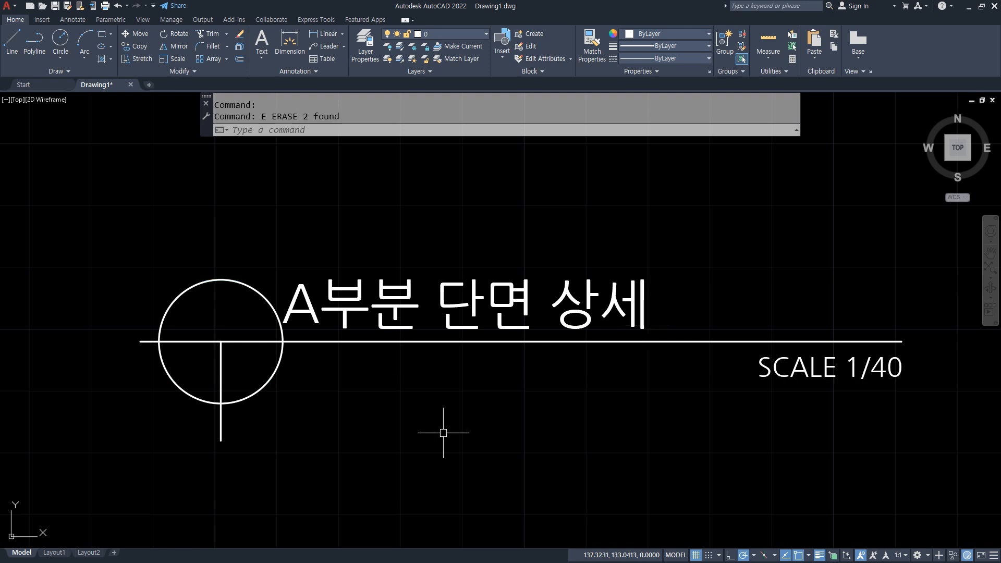
# Step: Move the title text "A부분 단면 상세" slightly right, away from the circle
pyautogui.write('M')
pyautogui.press('Return')
pyautogui.click(410, 320)
pyautogui.click(369, 242)
pyautogui.press('Return')
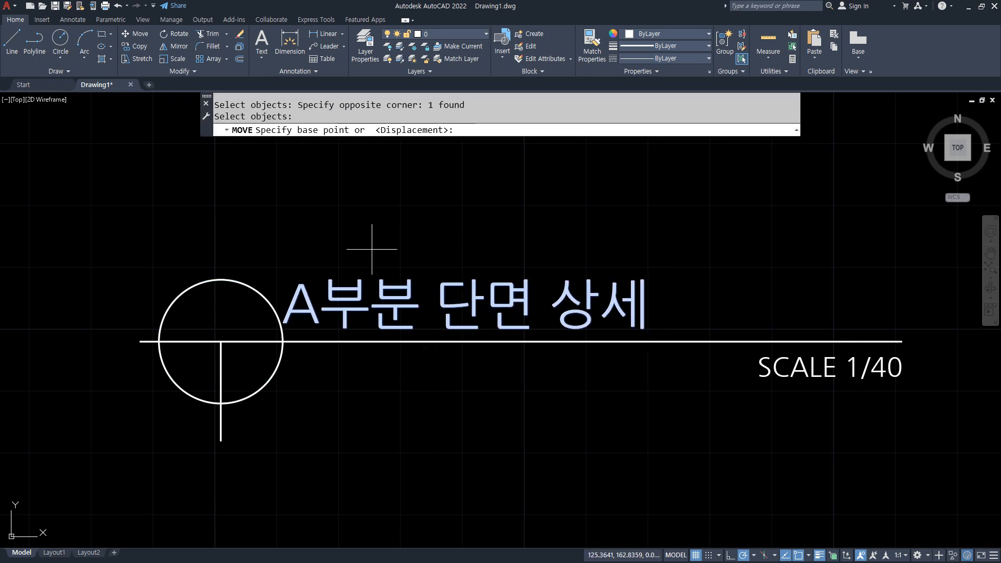
pyautogui.click(372, 249)
pyautogui.click(393, 249)
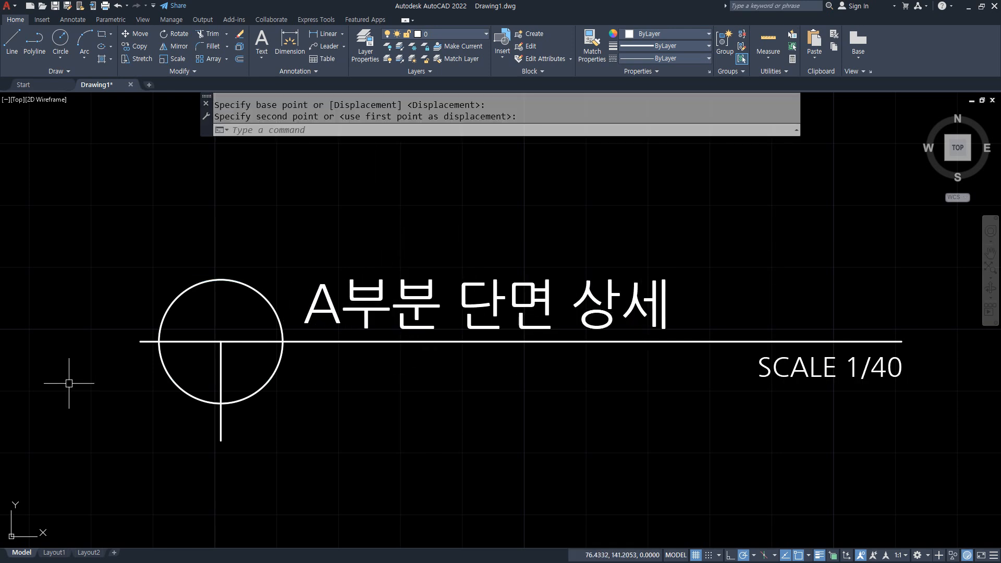
# Step: Create multiline text reading "안방" in a box about 50 wide and 16 high in an empty area
pyautogui.write('z')
pyautogui.press('Return')
pyautogui.write('a')
pyautogui.press('Return')
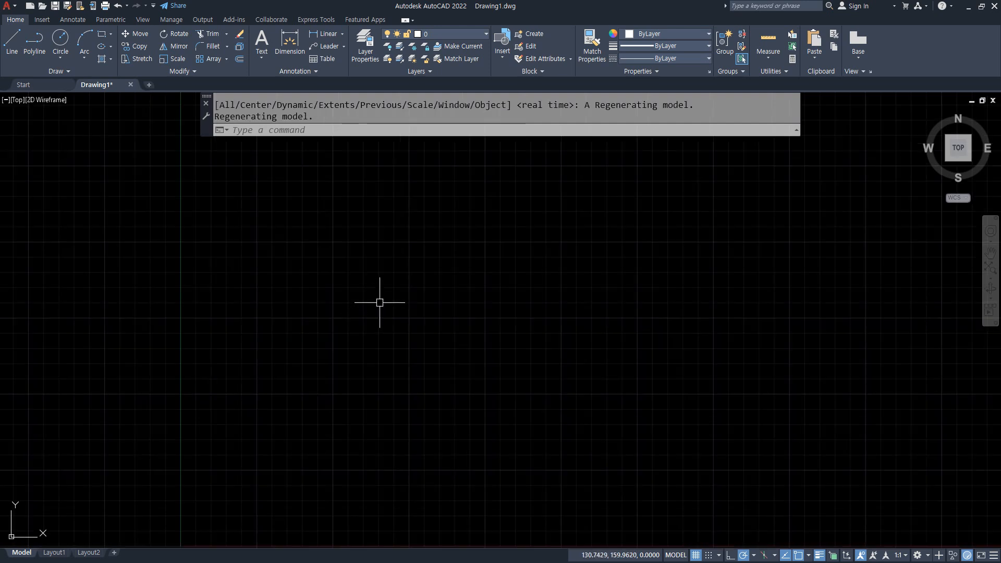
pyautogui.write('t')
pyautogui.press('Return')
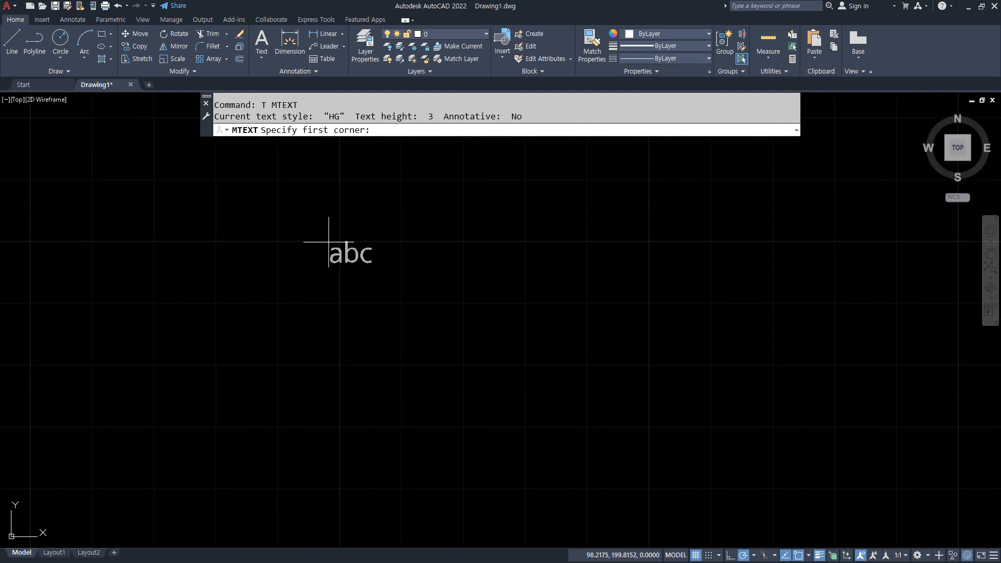
pyautogui.click(334, 241)
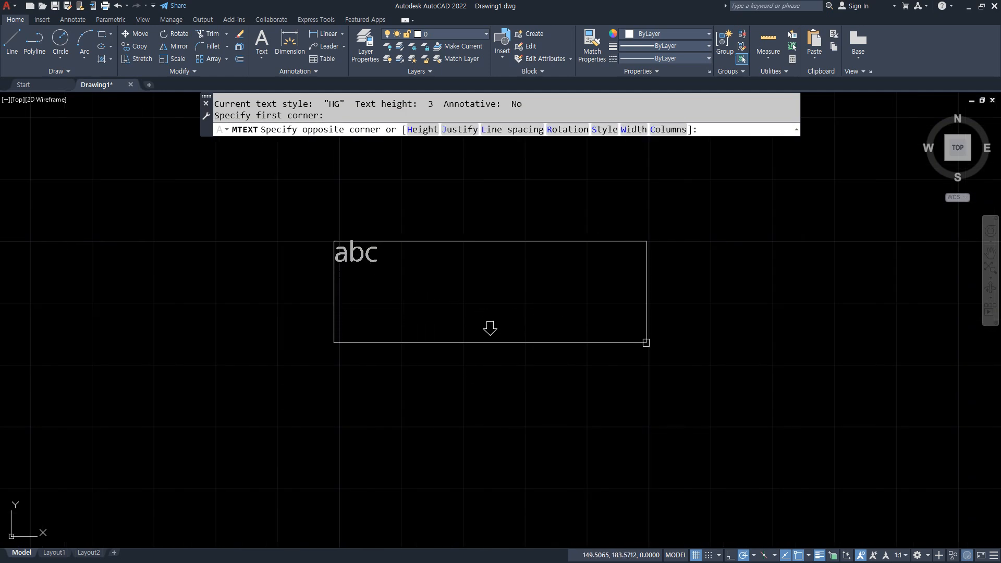
pyautogui.click(647, 343)
pyautogui.write('방문')
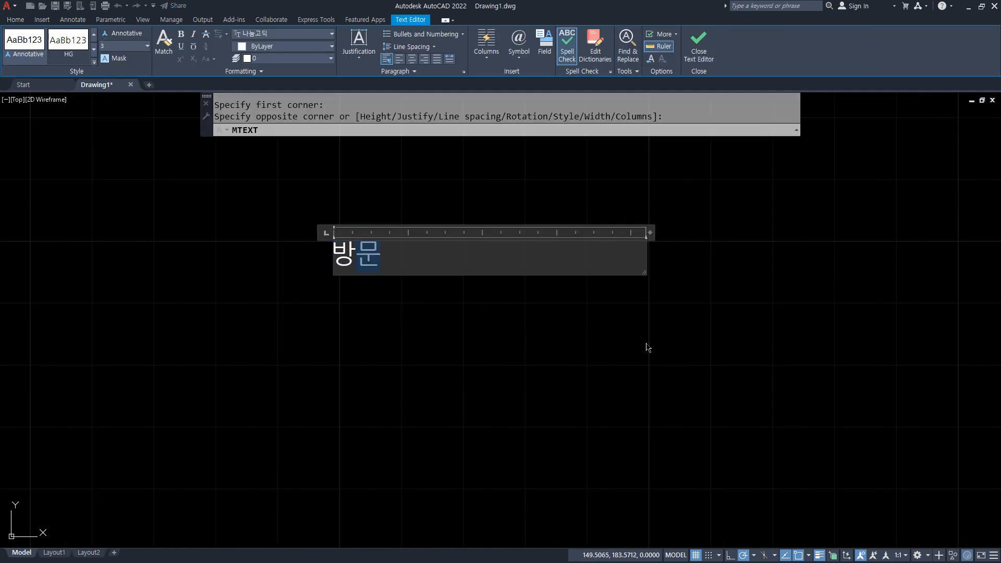
pyautogui.press('BackSpace')
pyautogui.press('BackSpace')
pyautogui.press('BackSpace')
pyautogui.press('BackSpace')
pyautogui.write('안방')
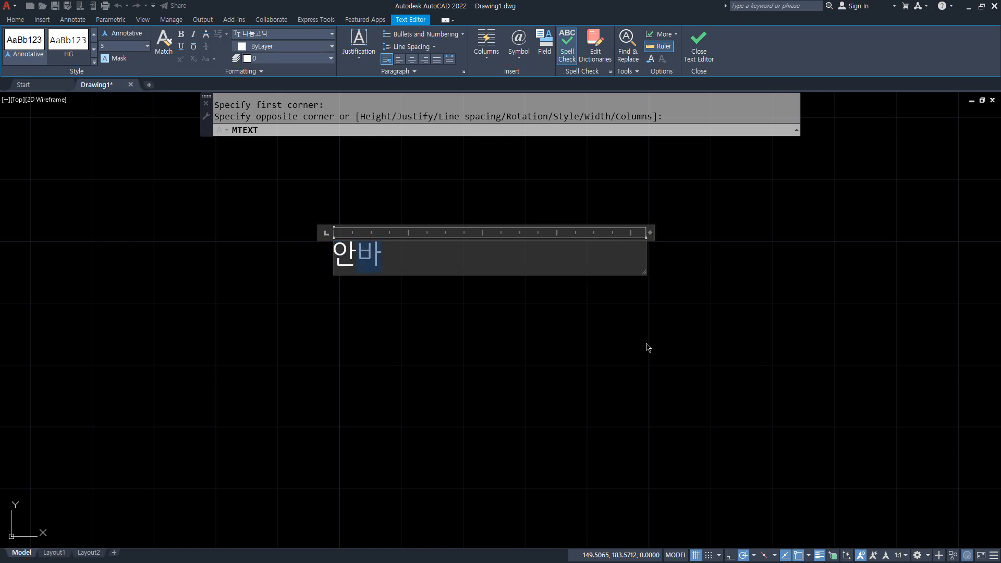
# Step: Set the "안방" text's justification to Middle Center and finish the text
pyautogui.hotkey('ctrl', 'a')
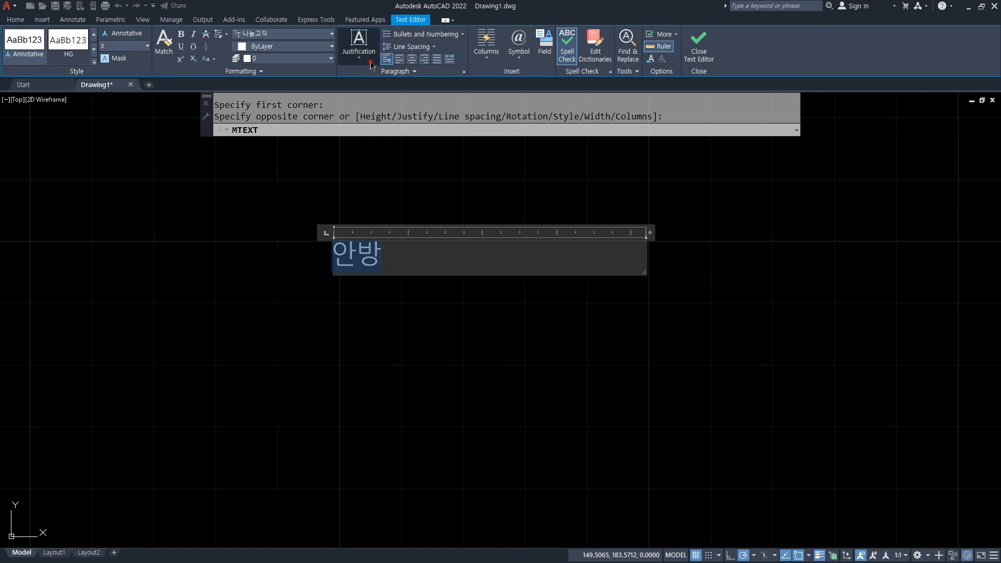
pyautogui.click(359, 42)
pyautogui.click(375, 119)
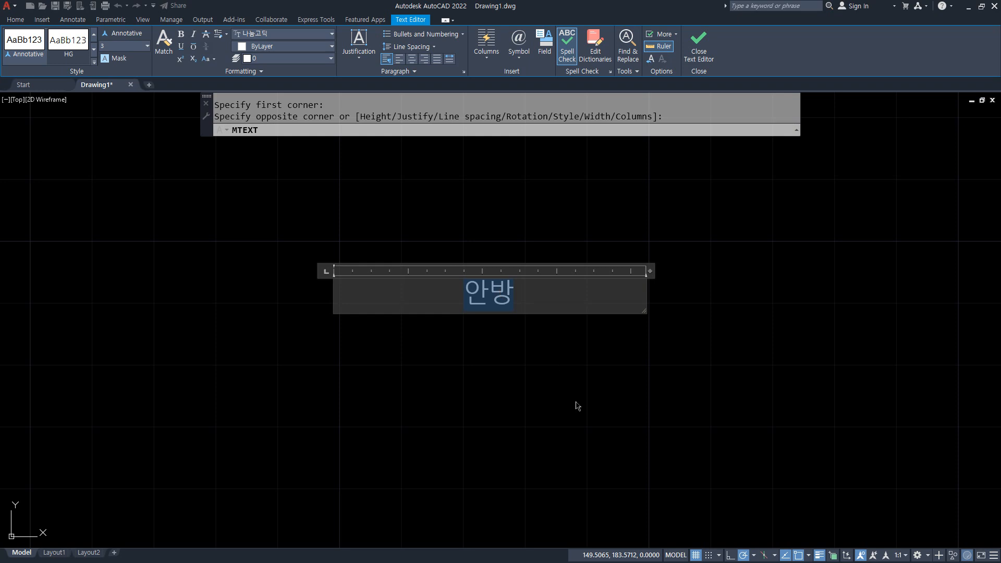
pyautogui.click(646, 359)
# Step: Edit the "안방" text to insert spaces between its two characters, and select the edited text
pyautogui.click(503, 299)
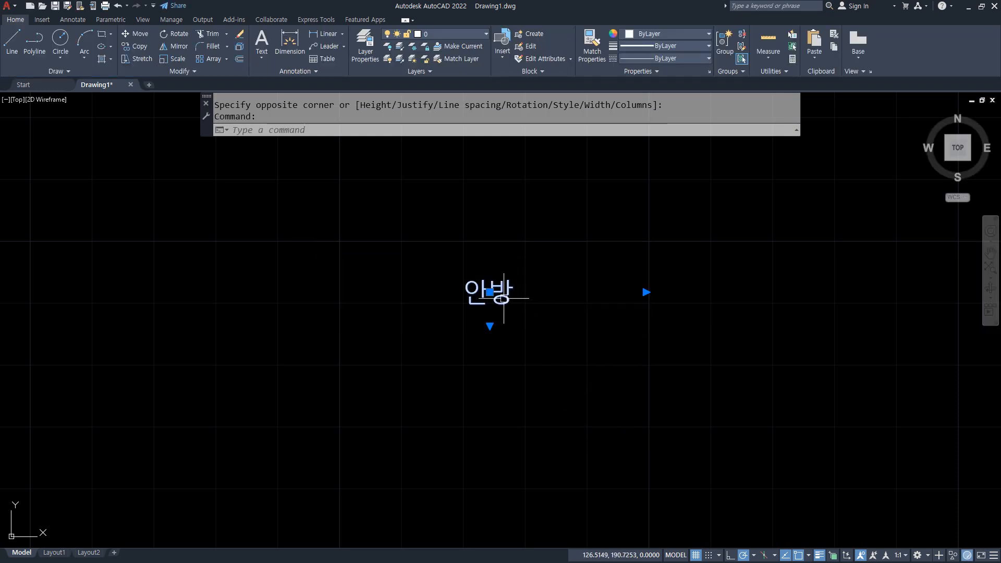
pyautogui.doubleClick(489, 293)
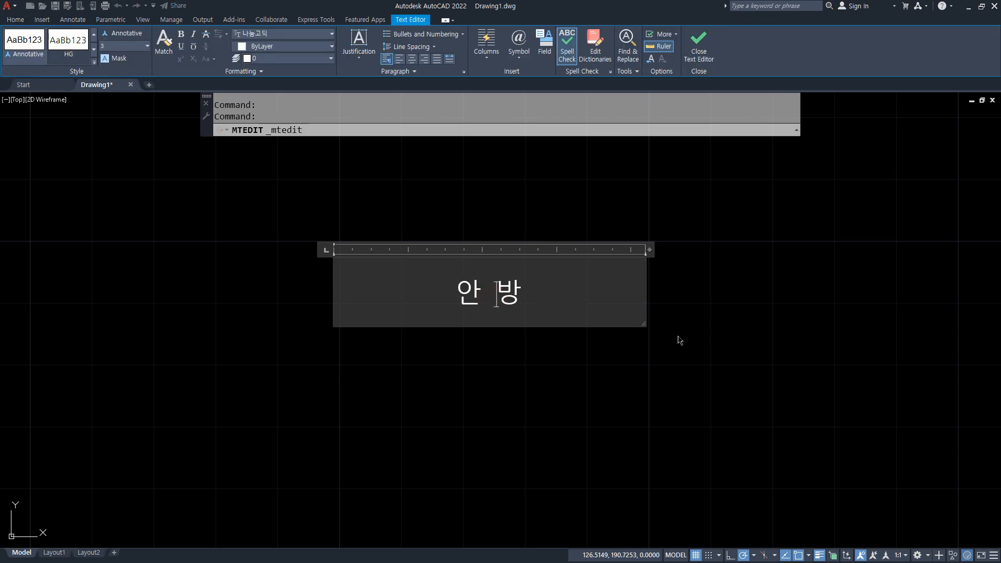
pyautogui.click(716, 344)
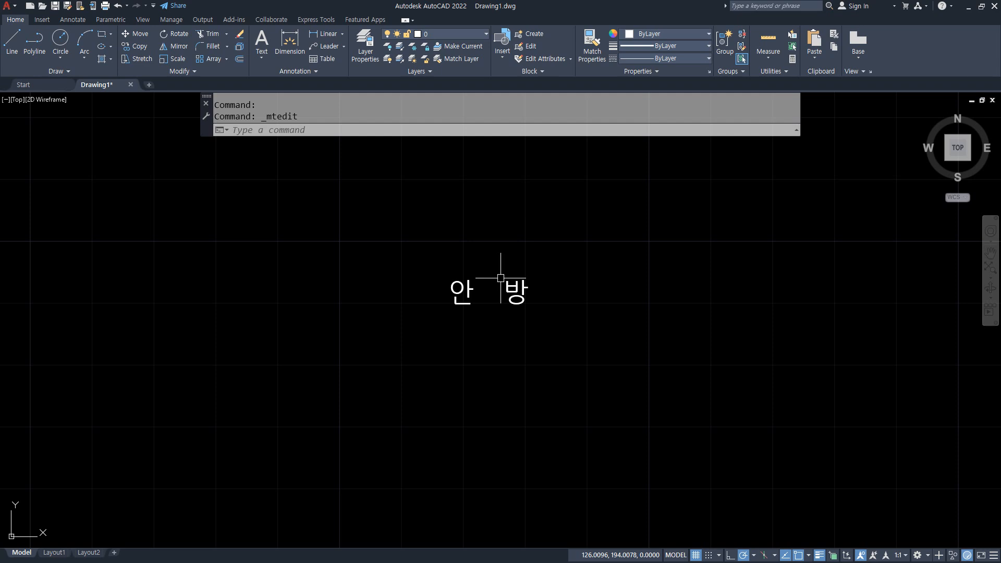
pyautogui.click(513, 313)
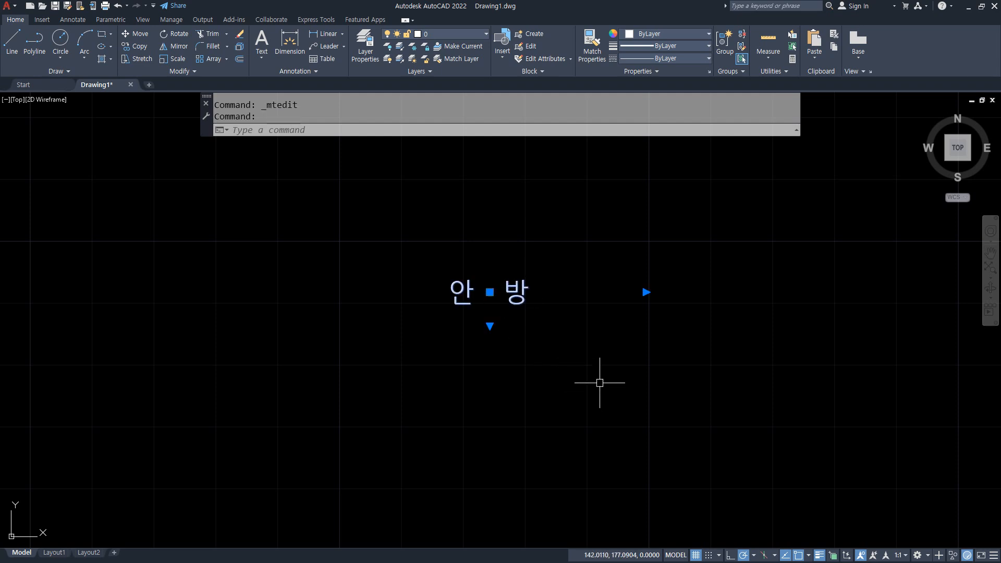
# Step: Examine the properties of the "안 방" multiline text, and deselect it
pyautogui.hotkey('ctrl', '1')
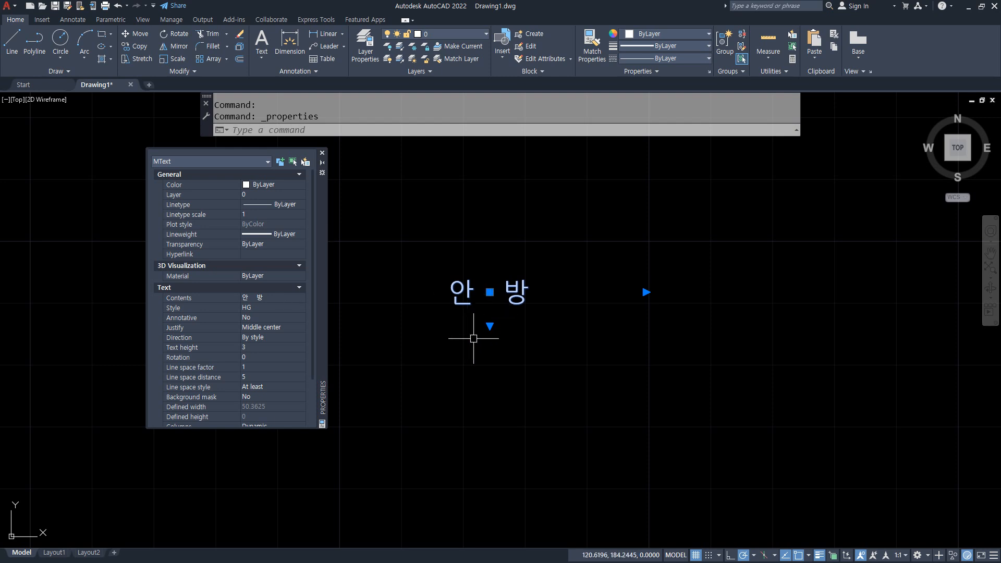
pyautogui.moveTo(525, 369)
pyautogui.mouseDown()
pyautogui.moveTo(437, 338)
pyautogui.moveTo(571, 305)
pyautogui.moveTo(442, 337)
pyautogui.moveTo(561, 264)
pyautogui.moveTo(506, 383)
pyautogui.moveTo(549, 256)
pyautogui.mouseUp()
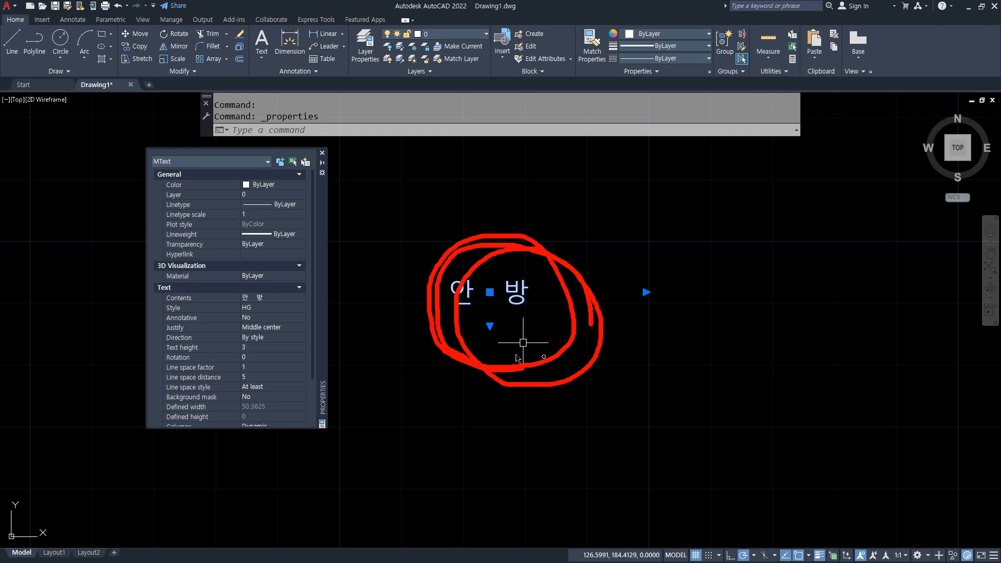
pyautogui.press('Escape')
pyautogui.press('Escape')
# Step: Draw a rectangle around the "안 방" text
pyautogui.scroll(-2, 566, 318)
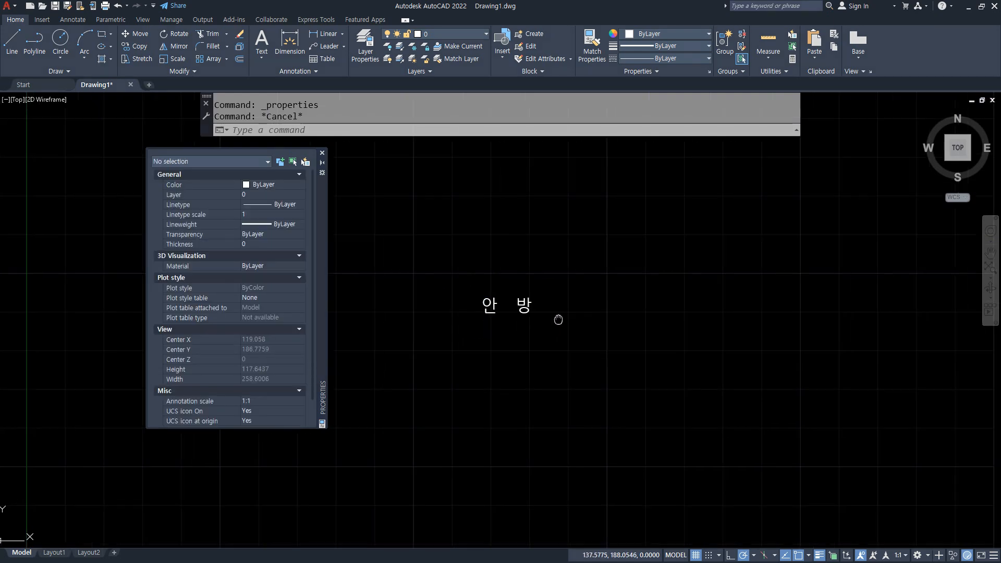
pyautogui.write('REC')
pyautogui.press('Return')
pyautogui.click(442, 275)
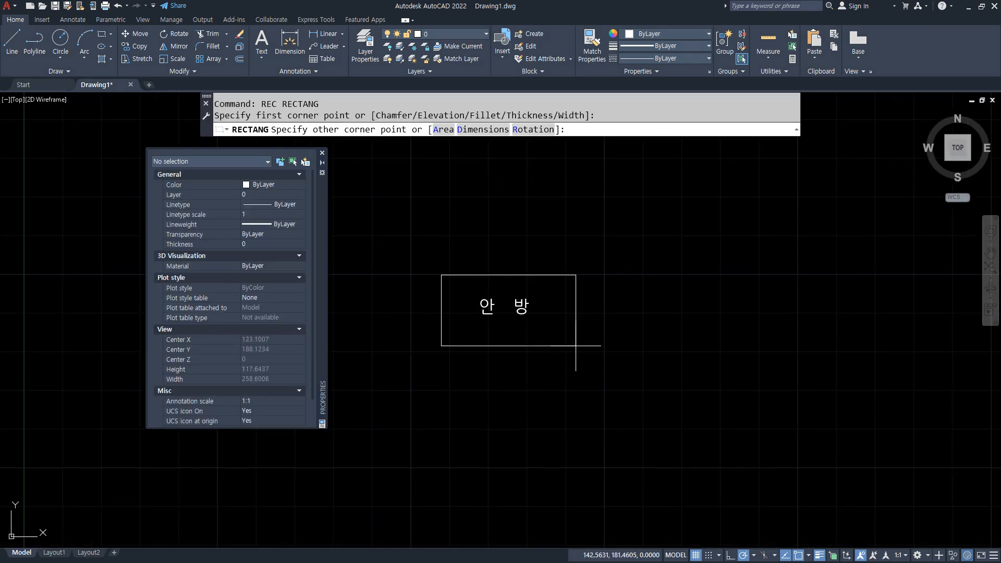
pyautogui.click(561, 339)
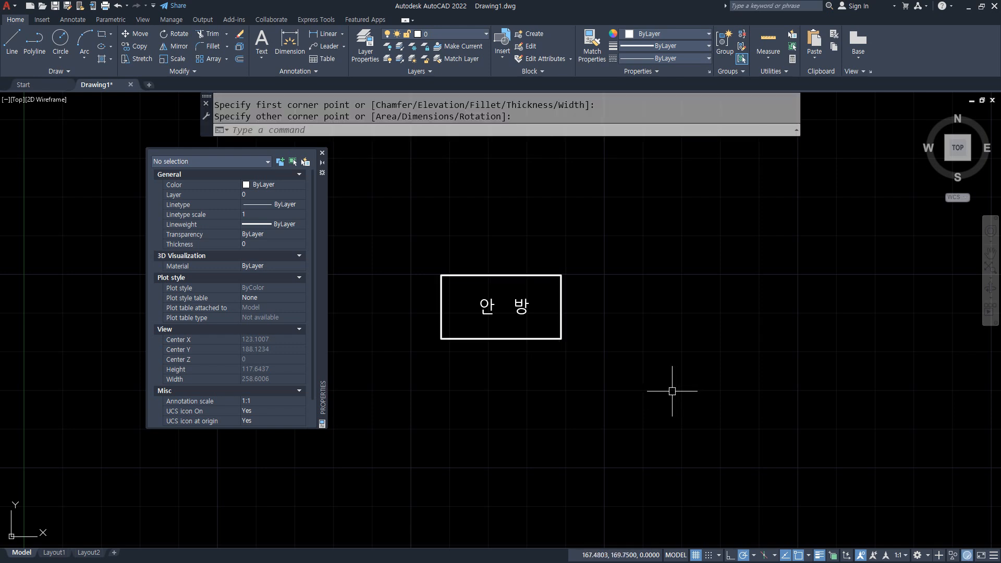
# Step: Delete the rectangle surrounding the "안 방" text
pyautogui.scroll(4, 478, 307)
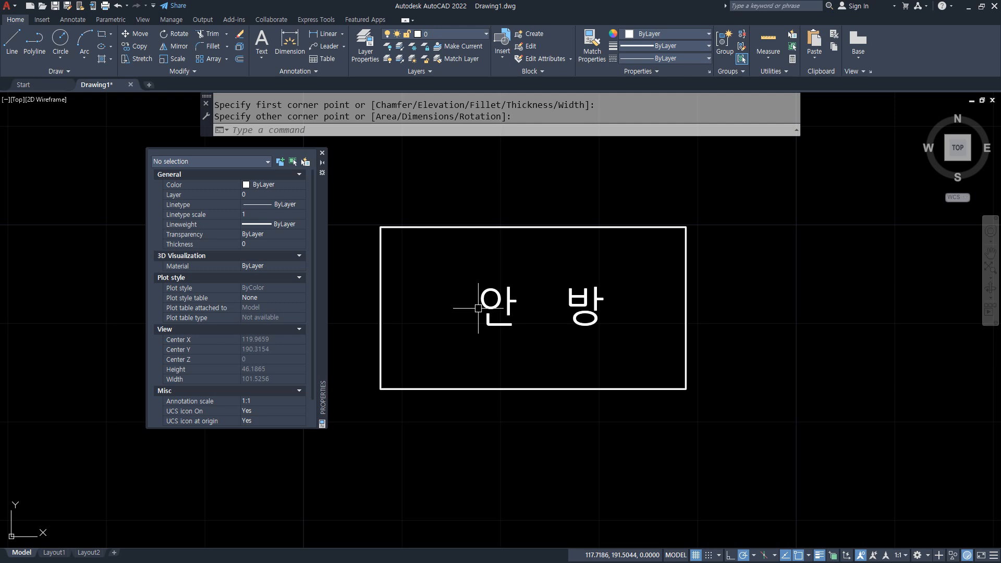
pyautogui.click(422, 447)
pyautogui.click(379, 380)
pyautogui.press('Delete')
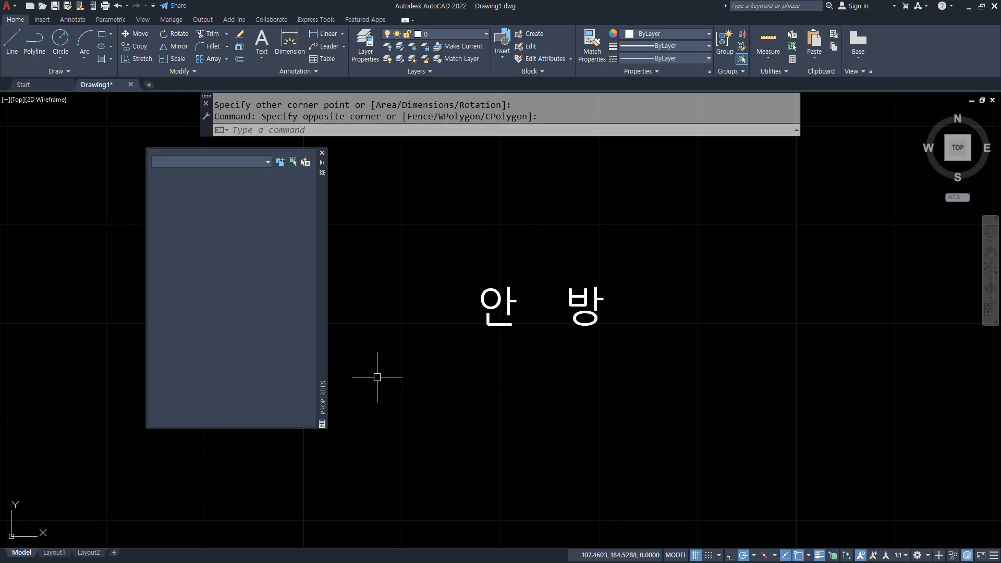
# Step: Set the Text frame property of the "안 방" multiline text to Yes
pyautogui.click(472, 315)
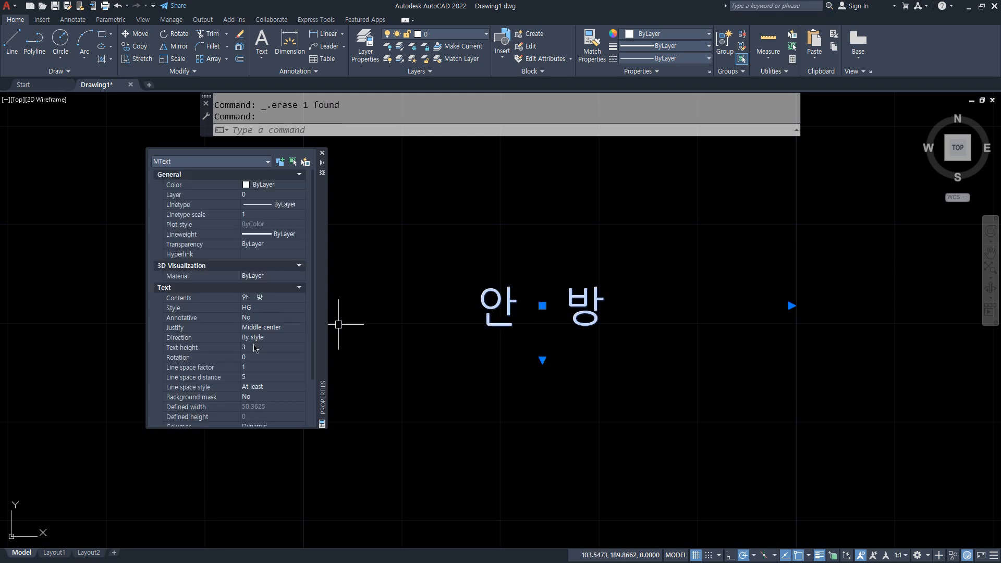
pyautogui.scroll(-2, 255, 349)
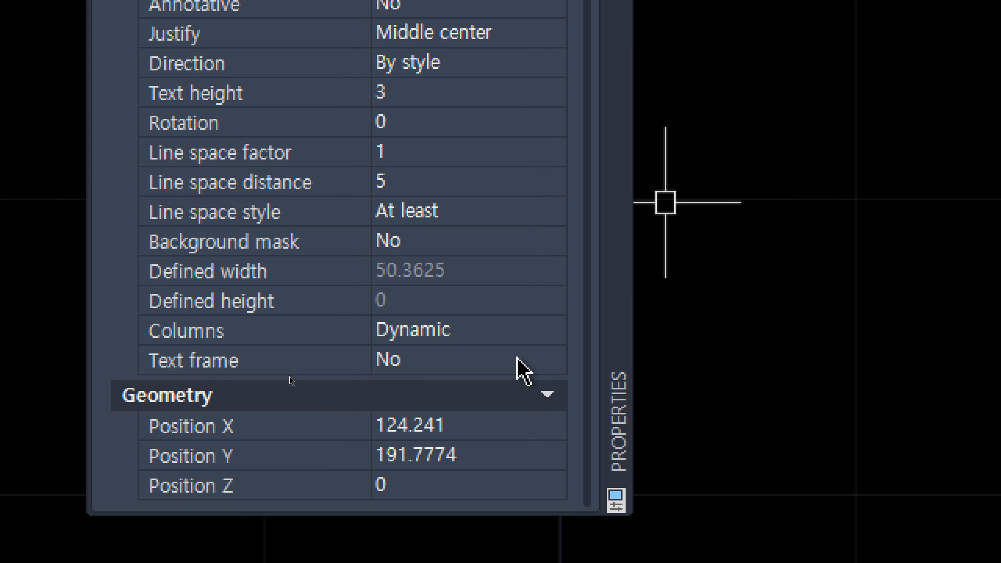
pyautogui.click(554, 361)
pyautogui.click(553, 361)
pyautogui.click(519, 391)
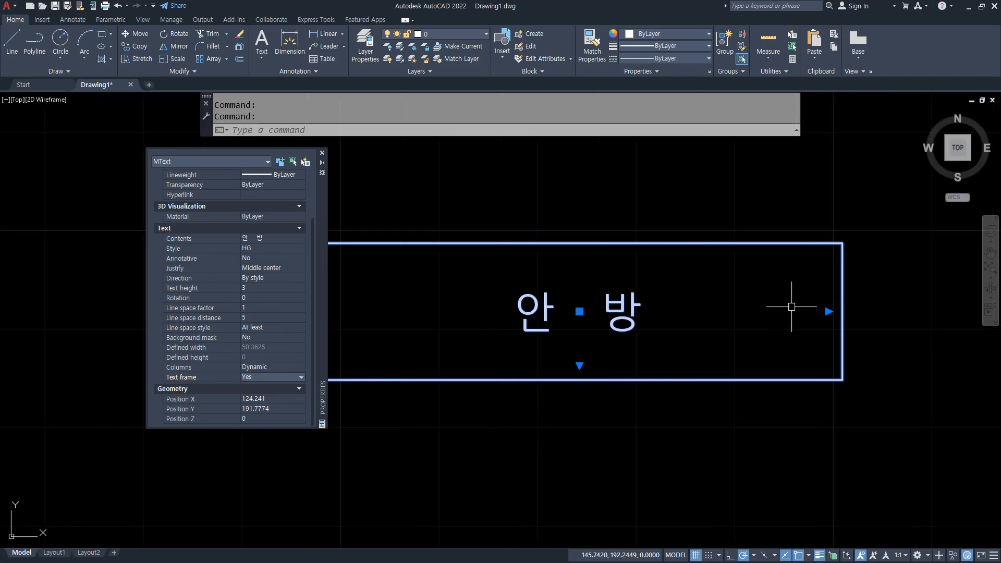
# Step: Narrow the framed "안 방" text evenly about its centre to a defined width of about 19.6
pyautogui.click(827, 312)
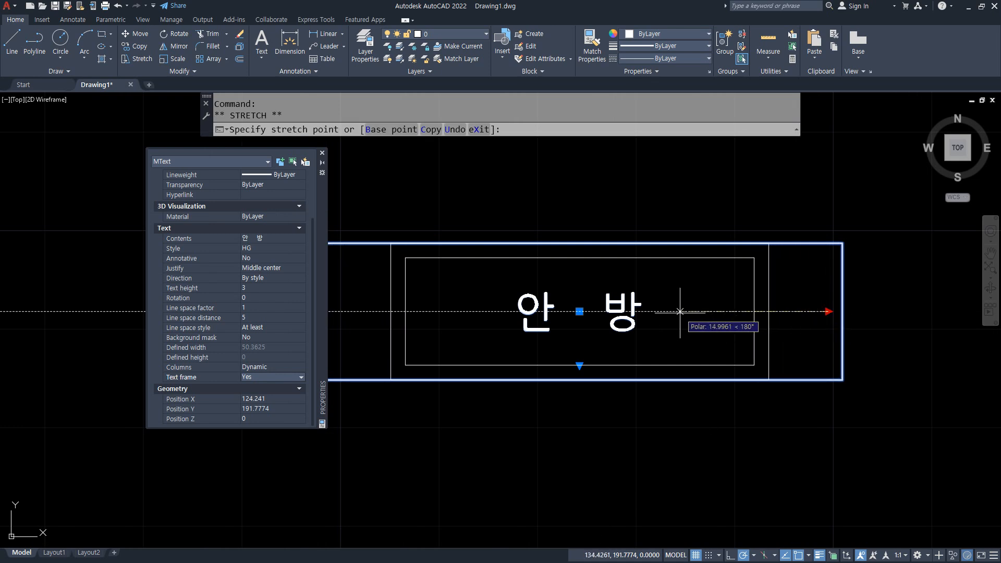
pyautogui.click(751, 311)
pyautogui.click(754, 312)
pyautogui.click(754, 313)
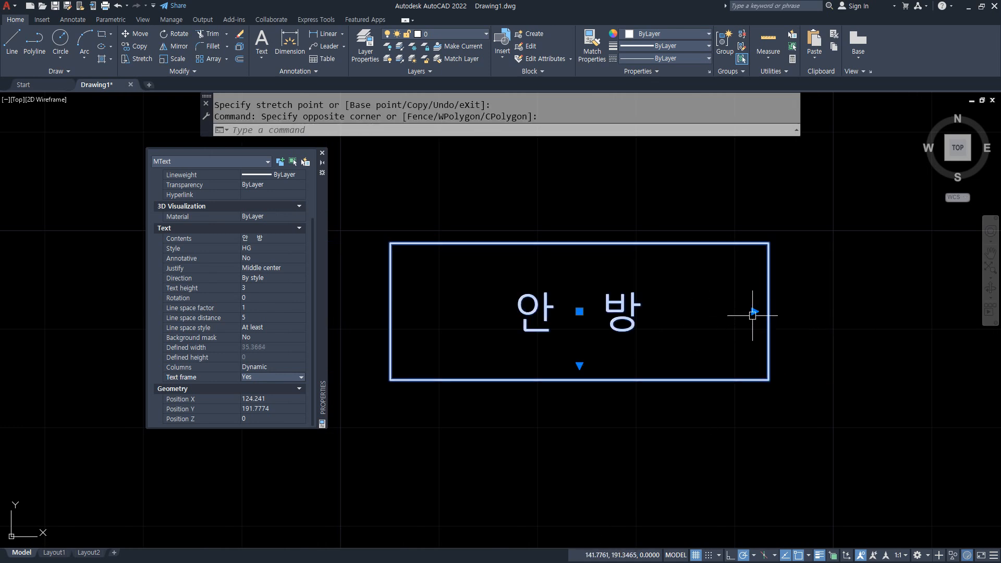
pyautogui.click(754, 311)
pyautogui.click(704, 311)
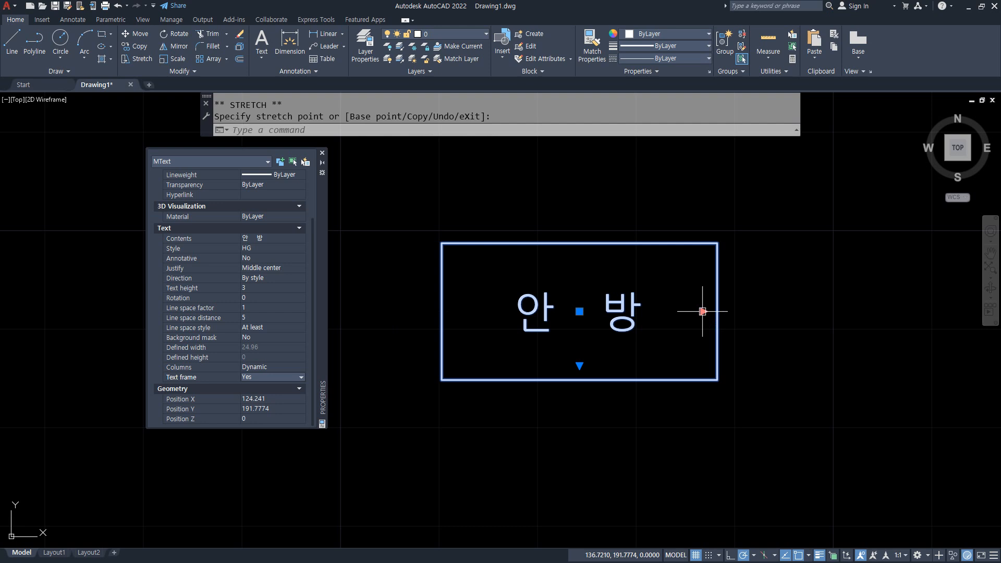
pyautogui.click(704, 312)
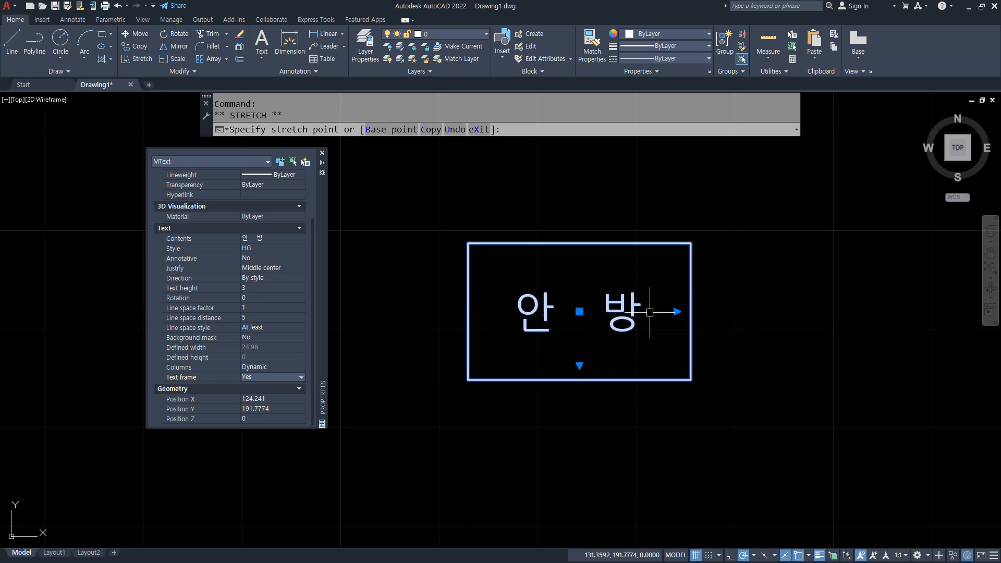
pyautogui.click(649, 311)
# Step: Try to reduce the height of the text frame, and erase the framed "안 방" text
pyautogui.click(579, 366)
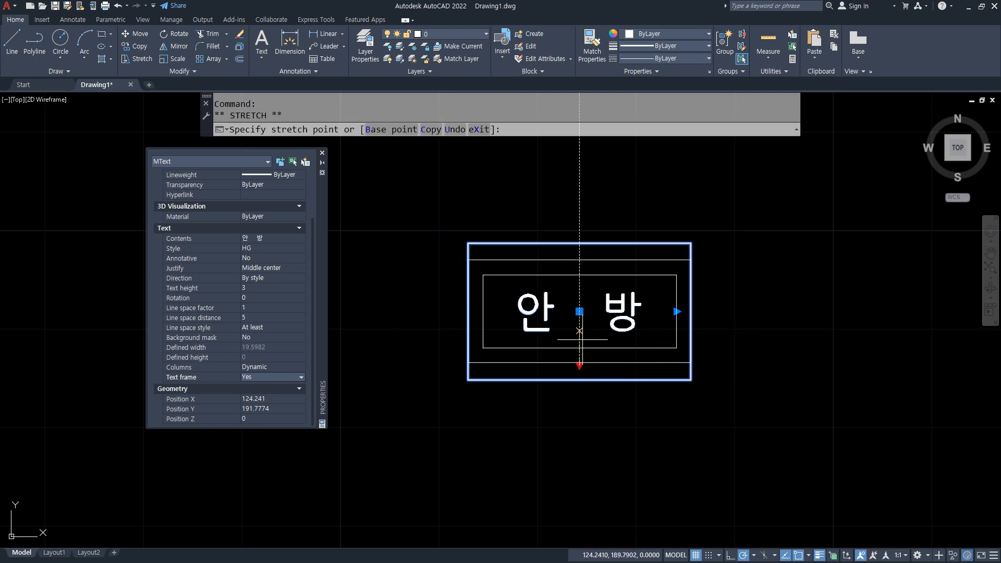
pyautogui.click(580, 361)
pyautogui.press('Escape')
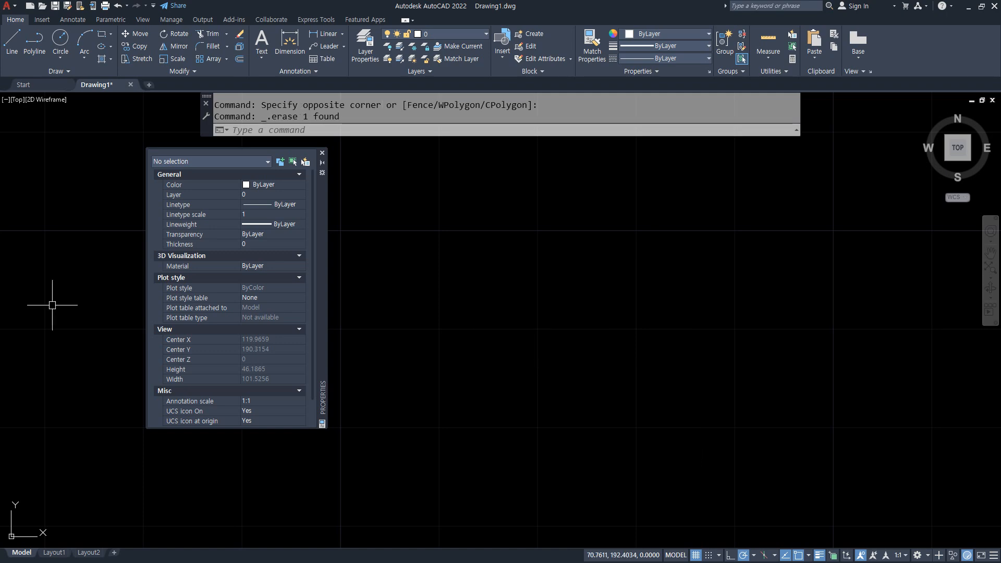
# Step: Switch to the Notepad notes and add a line reading "1:40" below the special-character codes
pyautogui.moveTo(0, 79); pyautogui.dragTo(510, 81)
pyautogui.scroll(1, 493, 249)
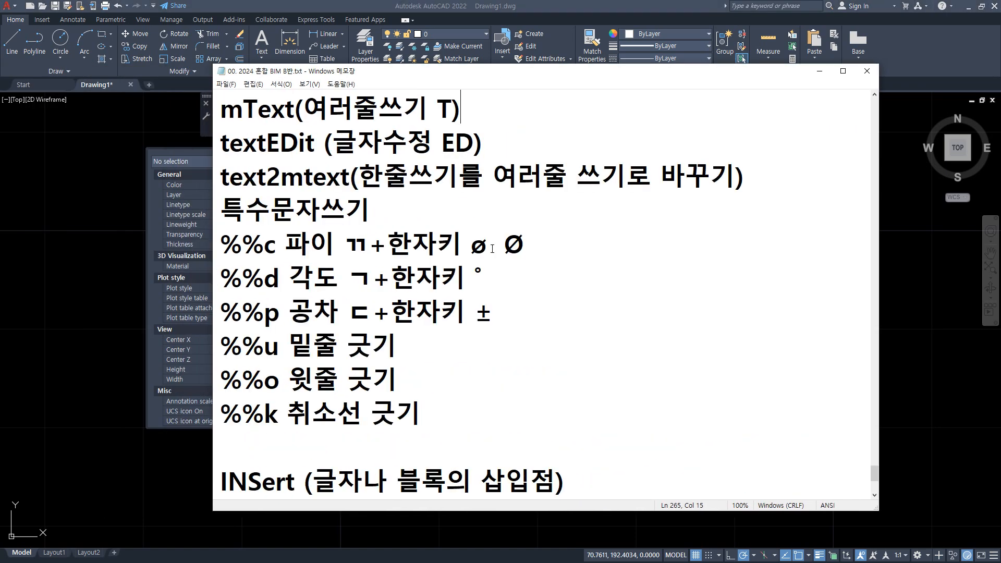
pyautogui.press('Return')
pyautogui.press('Return')
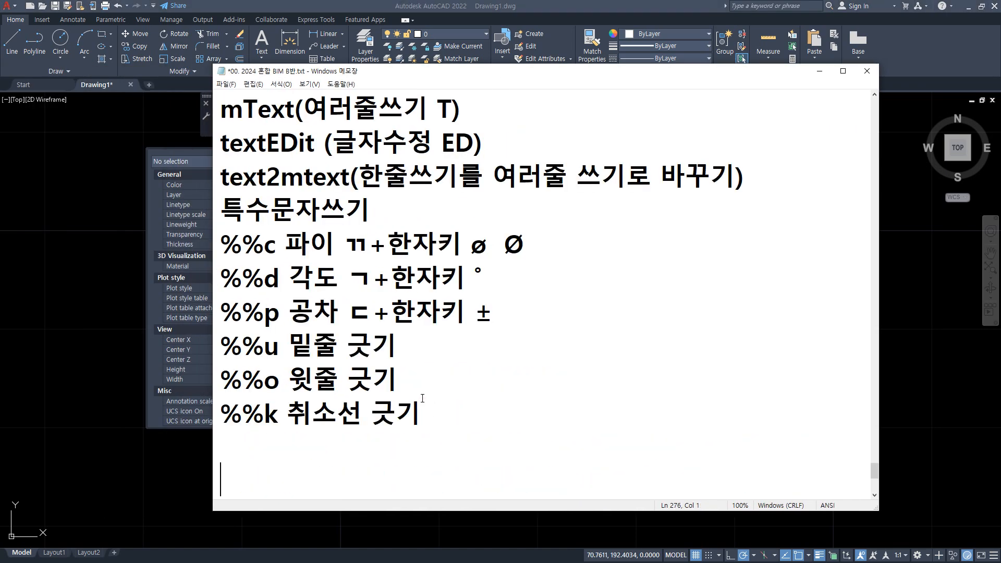
pyautogui.write('1:40')
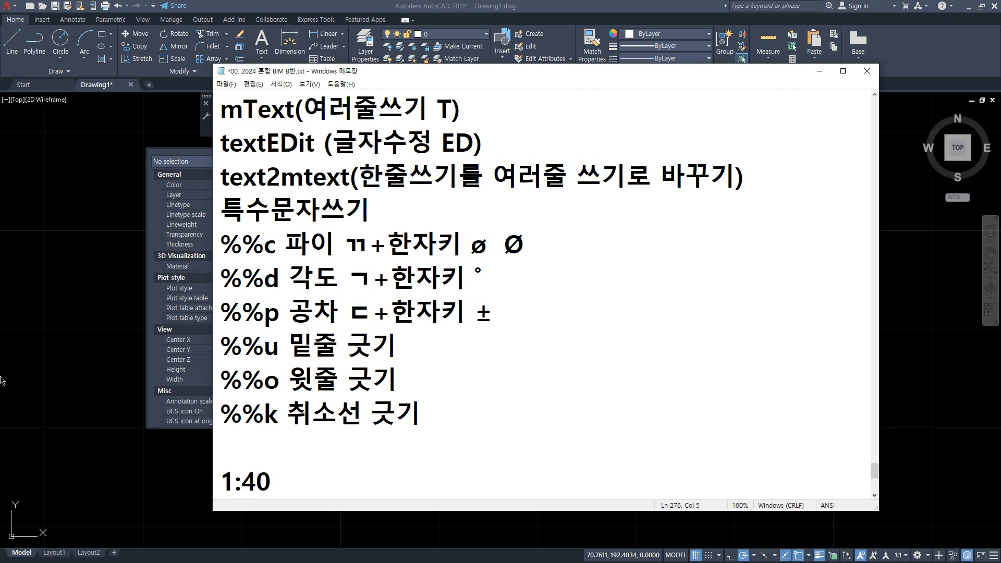
# Step: Add the line "3mm, 6mm" under the 1:40 note
pyautogui.press('Return')
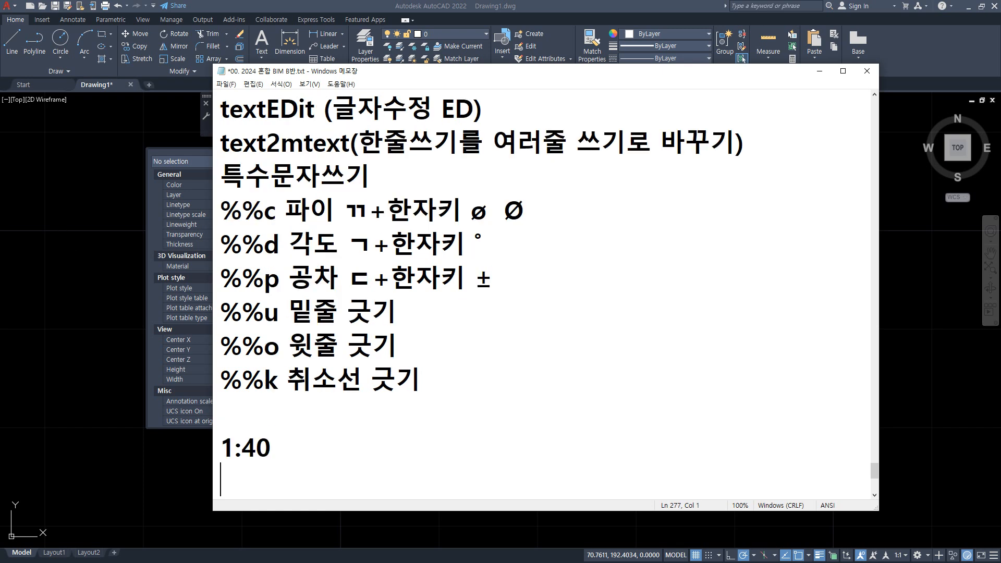
pyautogui.write('3MM')
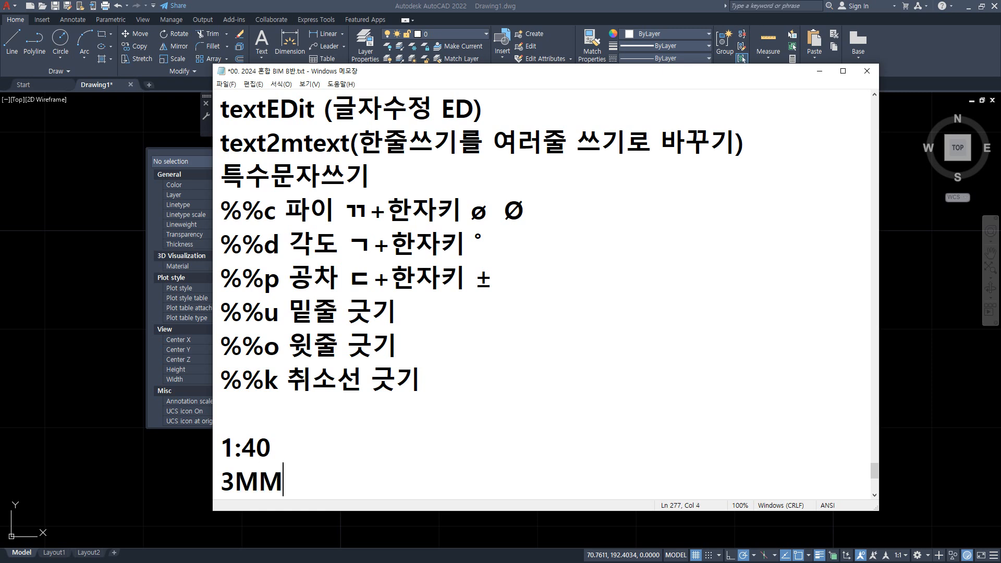
pyautogui.press('BackSpace')
pyautogui.press('BackSpace')
pyautogui.write('mm')
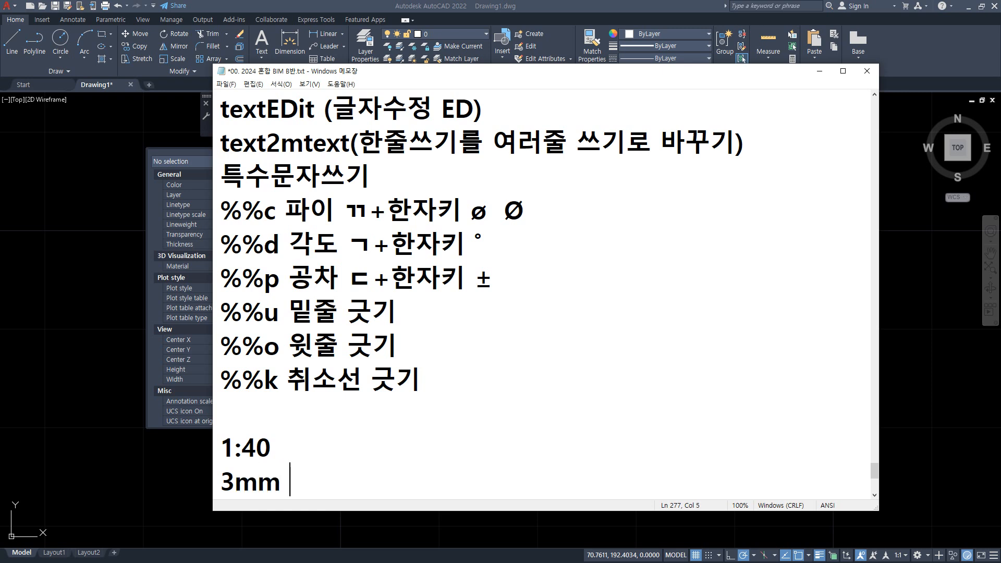
pyautogui.write(', 6mm')
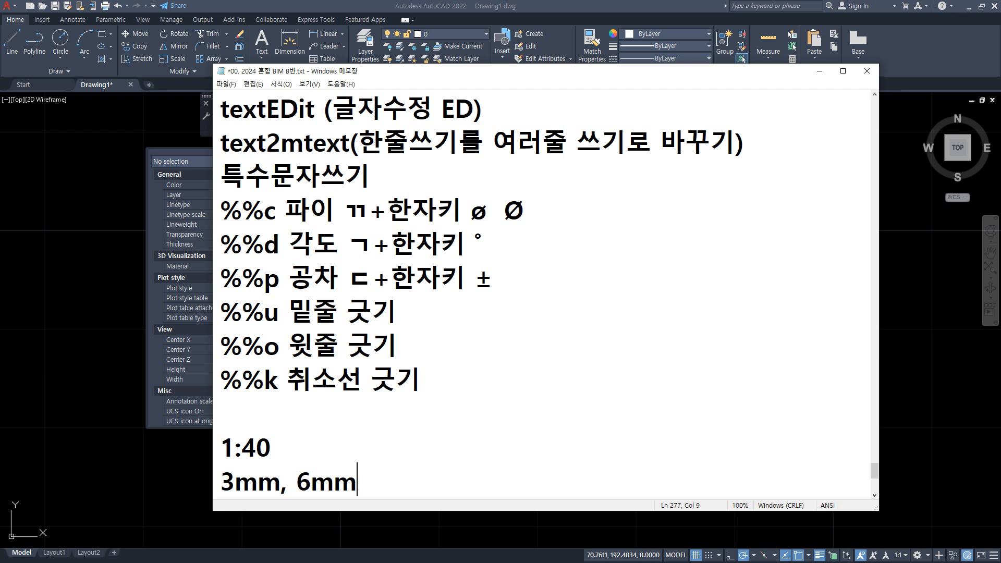
# Step: Return to AutoCAD, close the Properties palette, try the textscale command and show the annotation tools
pyautogui.click(73, 180)
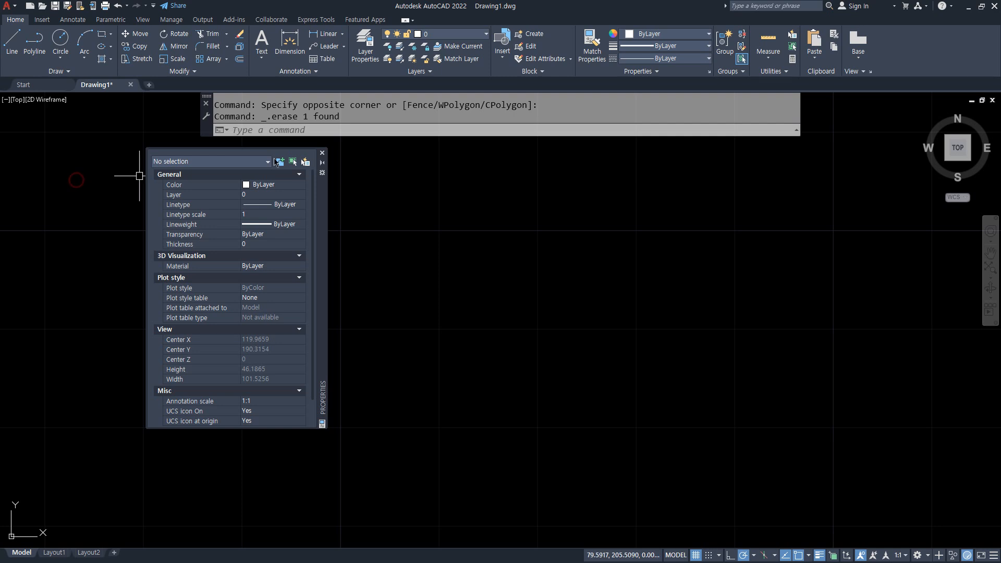
pyautogui.click(325, 156)
pyautogui.write('textscale')
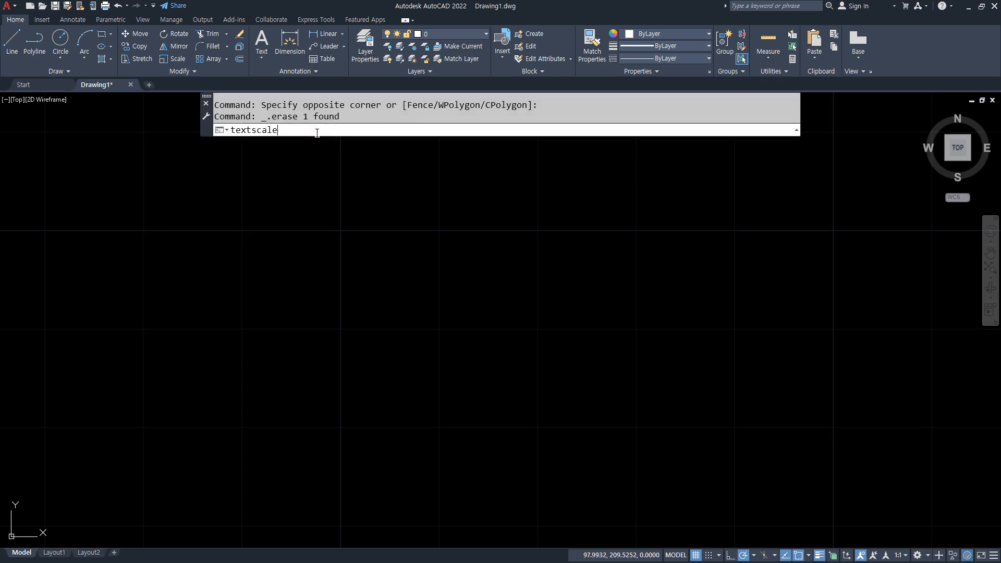
pyautogui.press('Return')
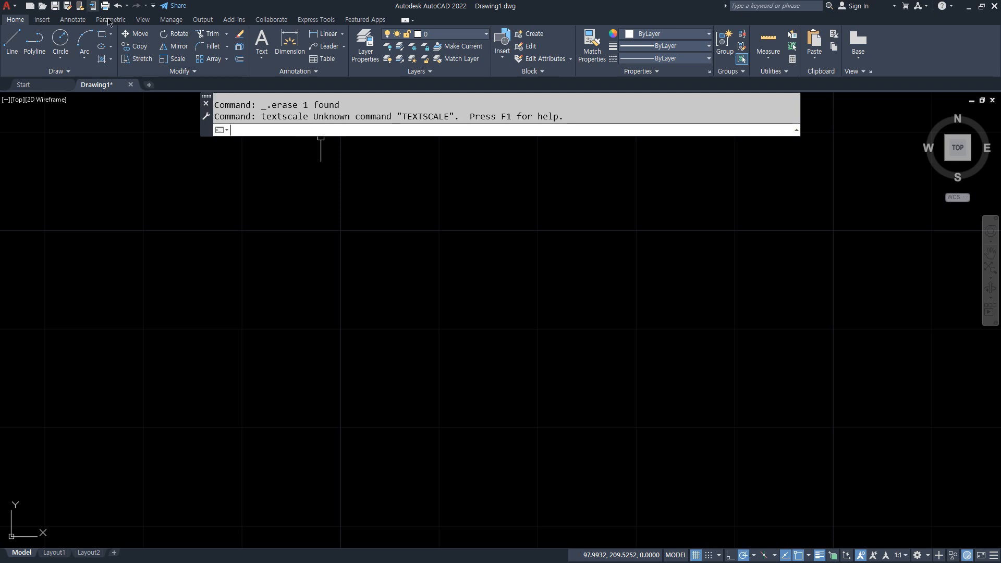
pyautogui.click(73, 20)
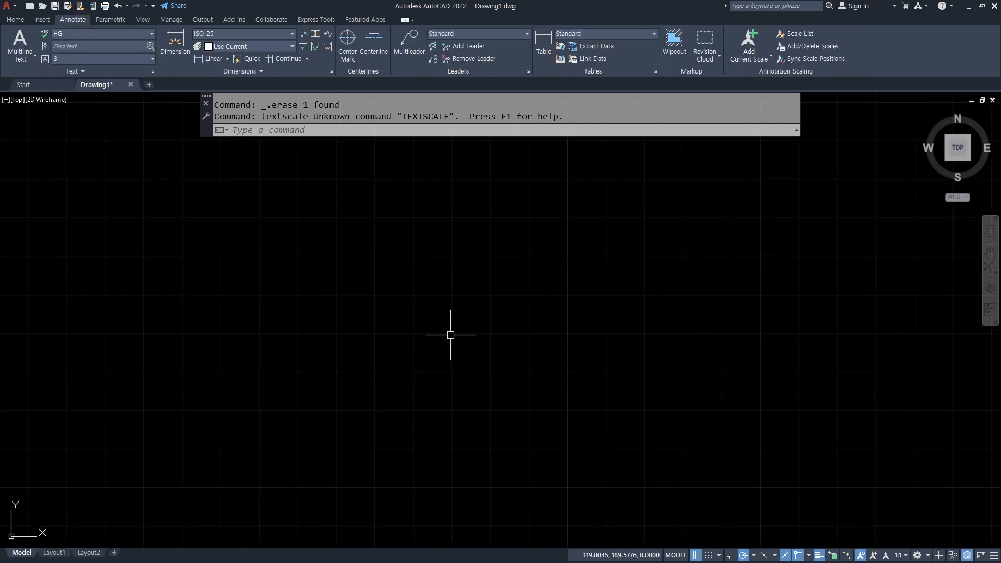
# Step: Draw a 420 by 297 rectangle in the empty area as the sheet border
pyautogui.scroll(-2, 543, 317)
pyautogui.write('rec')
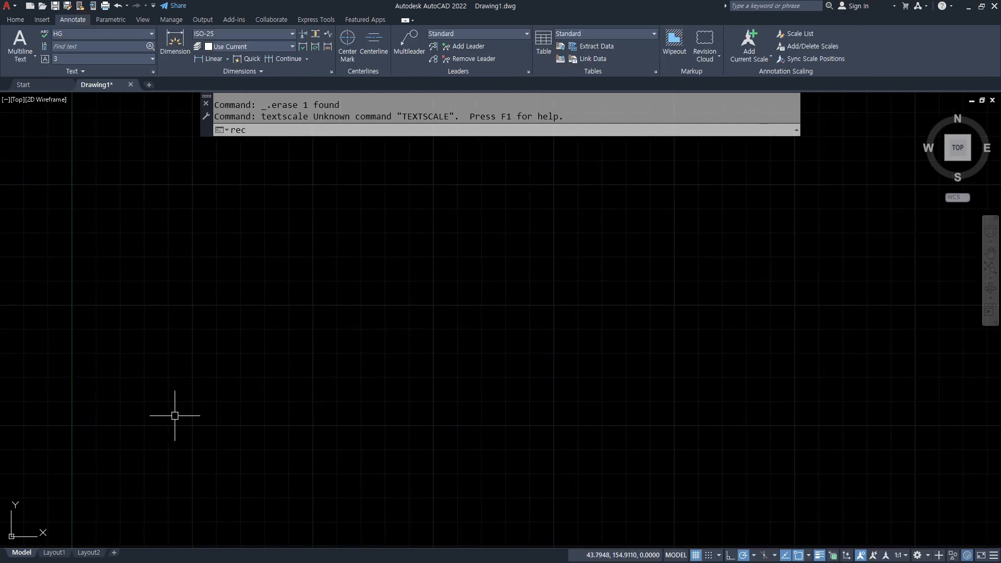
pyautogui.press('Return')
pyautogui.click(189, 426)
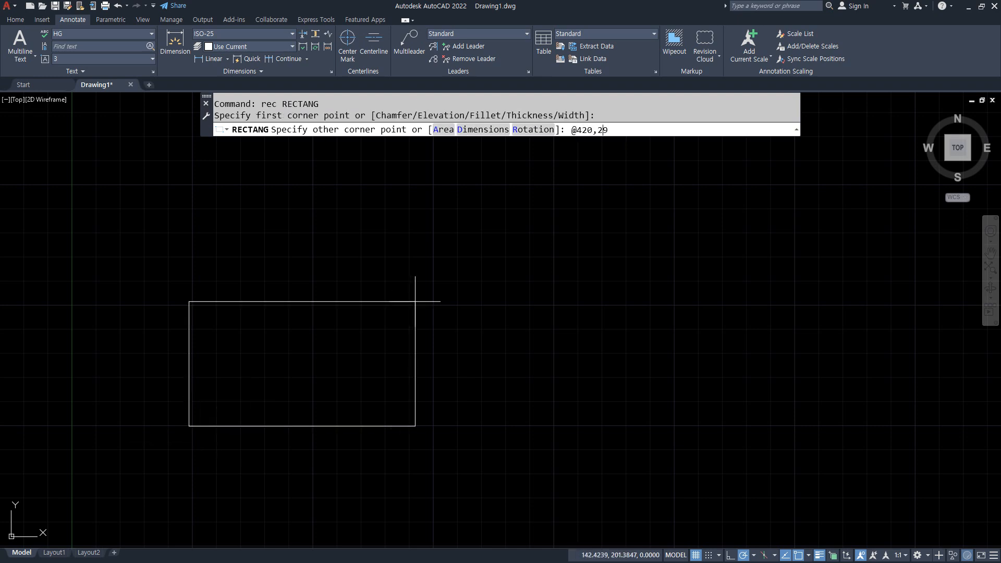
pyautogui.write('@420,297')
pyautogui.press('Return')
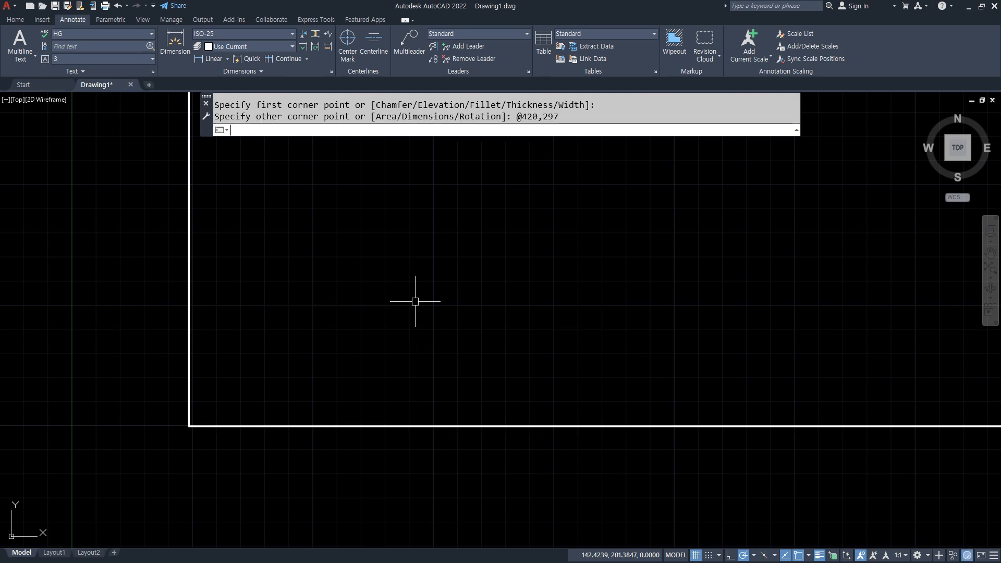
# Step: Offset the sheet rectangle 10 units inward
pyautogui.write('o')
pyautogui.press('Return')
pyautogui.write('10')
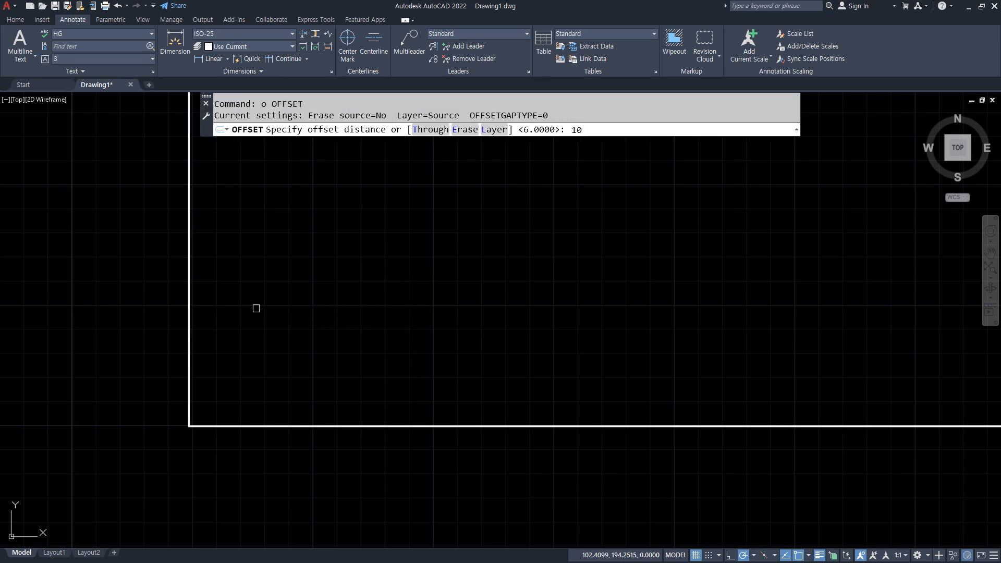
pyautogui.press('Return')
pyautogui.click(189, 315)
pyautogui.click(271, 299)
pyautogui.press('Return')
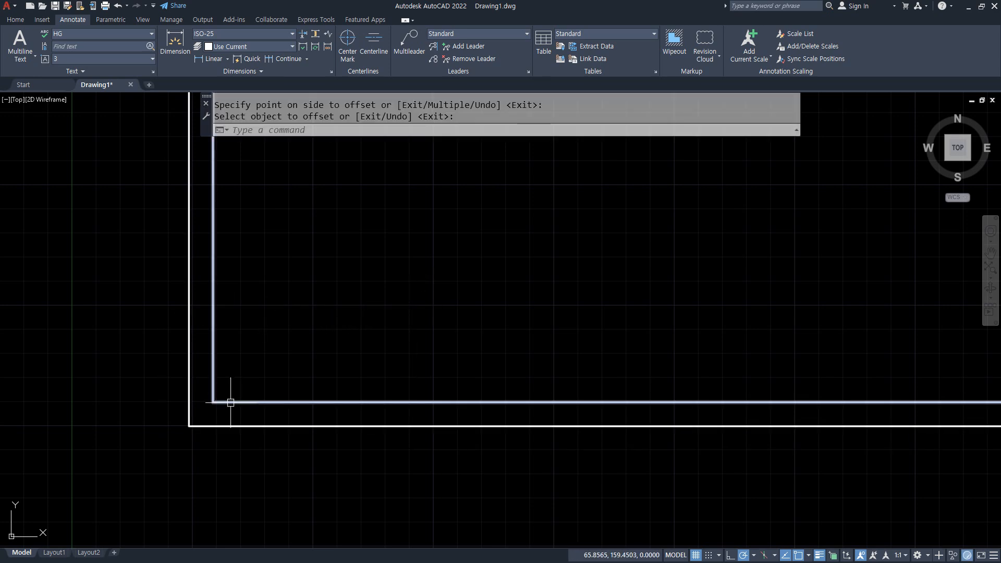
# Step: Set the inner rectangle's global width to 1 and close the Properties palette
pyautogui.click(213, 372)
pyautogui.hotkey('ctrl', '1')
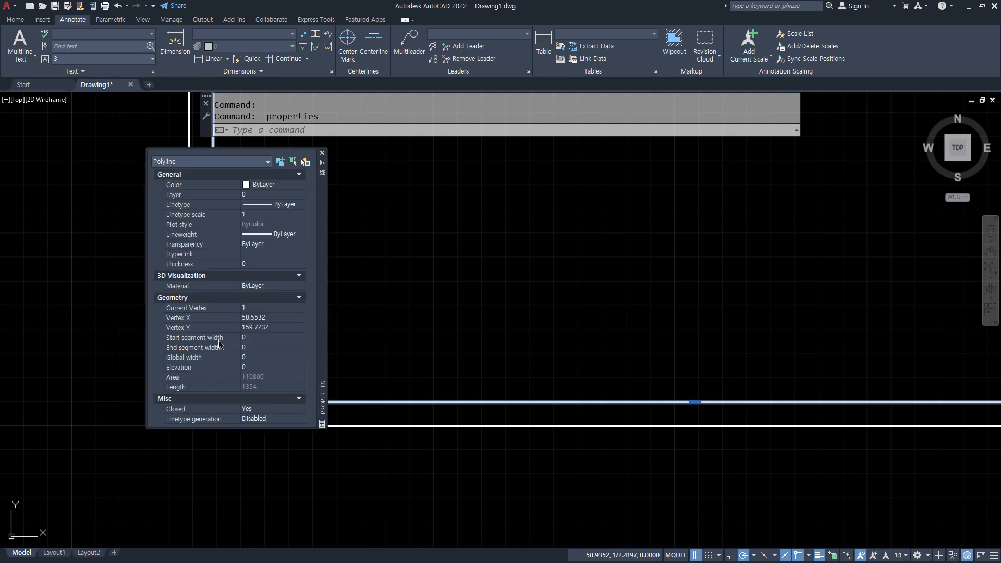
pyautogui.click(260, 358)
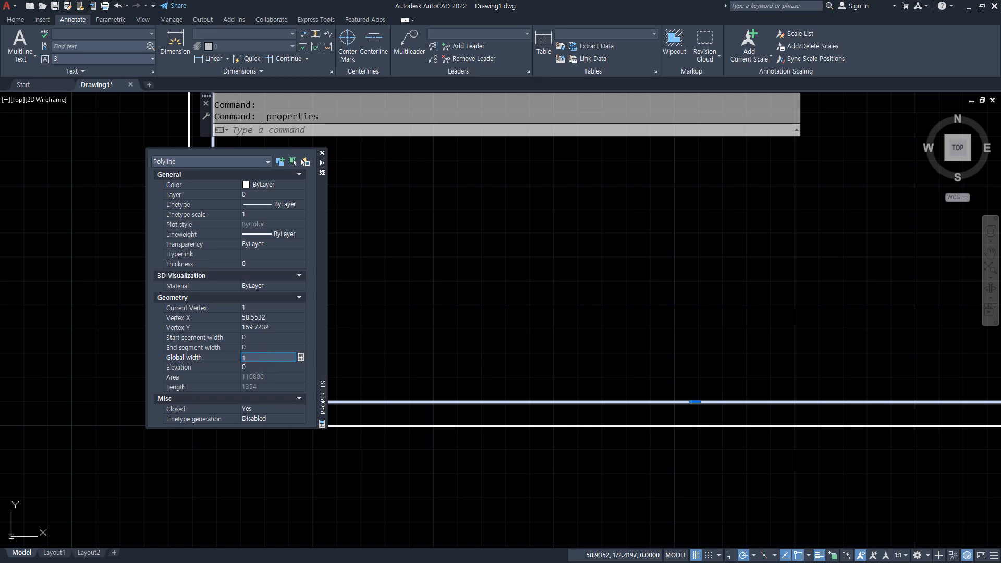
pyautogui.write('1')
pyautogui.press('Return')
pyautogui.click(322, 152)
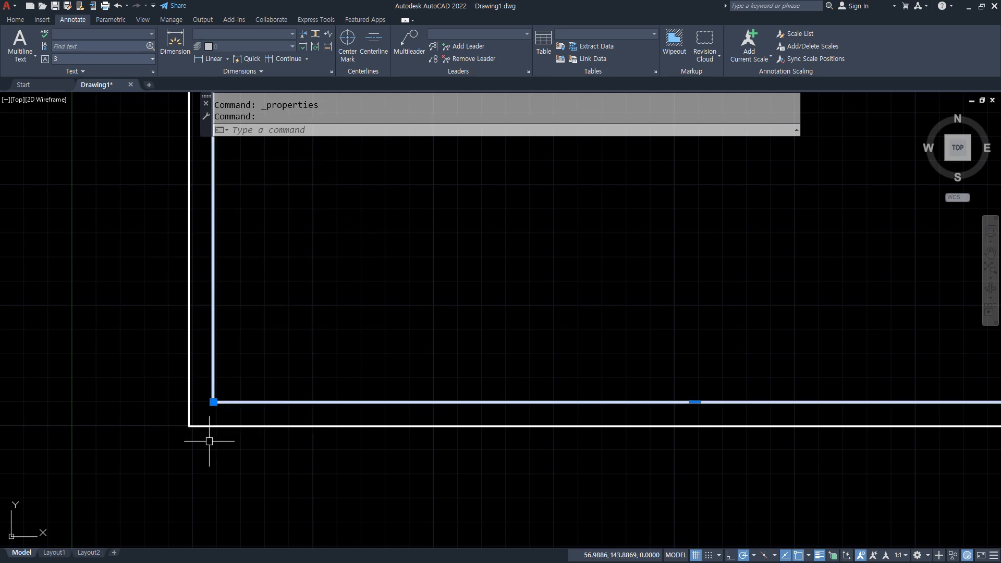
# Step: Scale both sheet rectangles by a factor of 40 about the outer rectangle's lower-left corner
pyautogui.press('Escape')
pyautogui.press('Escape')
pyautogui.scroll(-8, 214, 363)
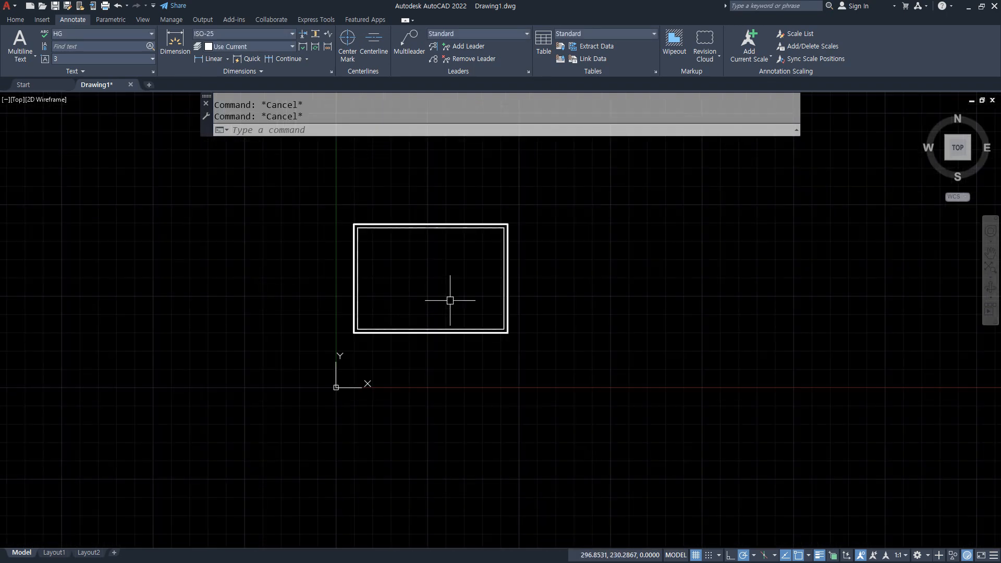
pyautogui.scroll(4, 450, 300)
pyautogui.moveTo(387, 343); pyautogui.dragTo(400, 369, button='middle')
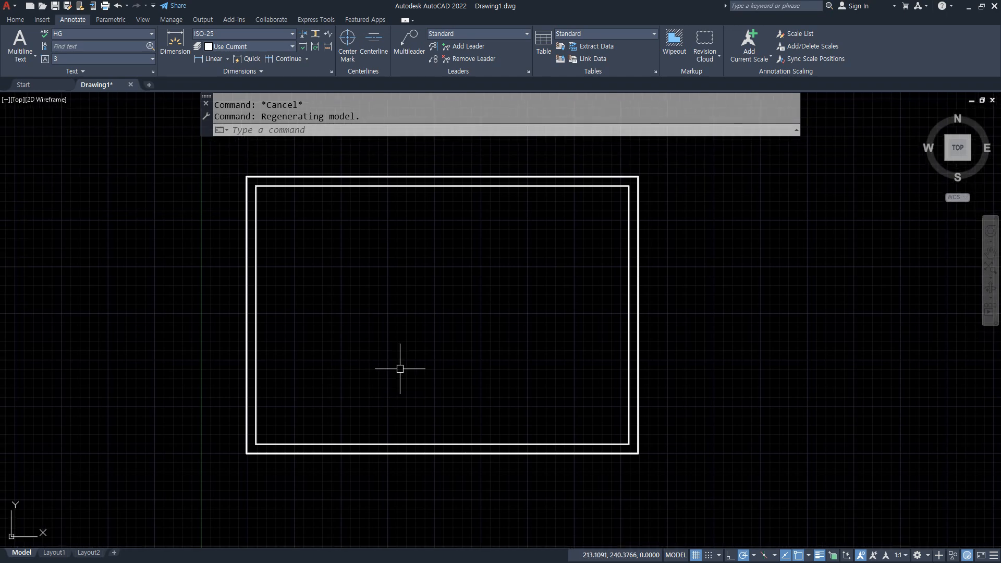
pyautogui.click(400, 368)
pyautogui.click(324, 277)
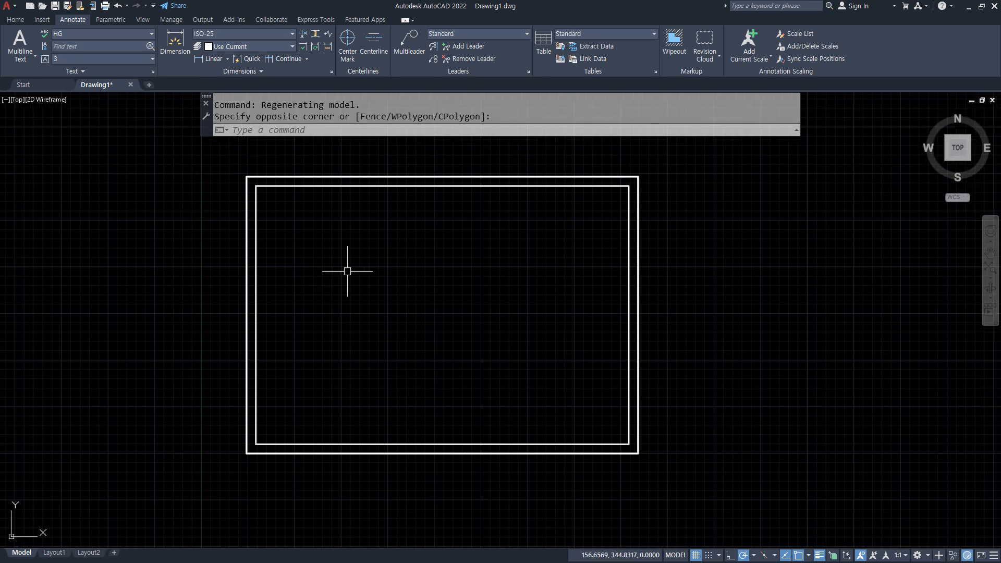
pyautogui.write('sc')
pyautogui.press('Return')
pyautogui.click(318, 390)
pyautogui.click(241, 471)
pyautogui.press('Return')
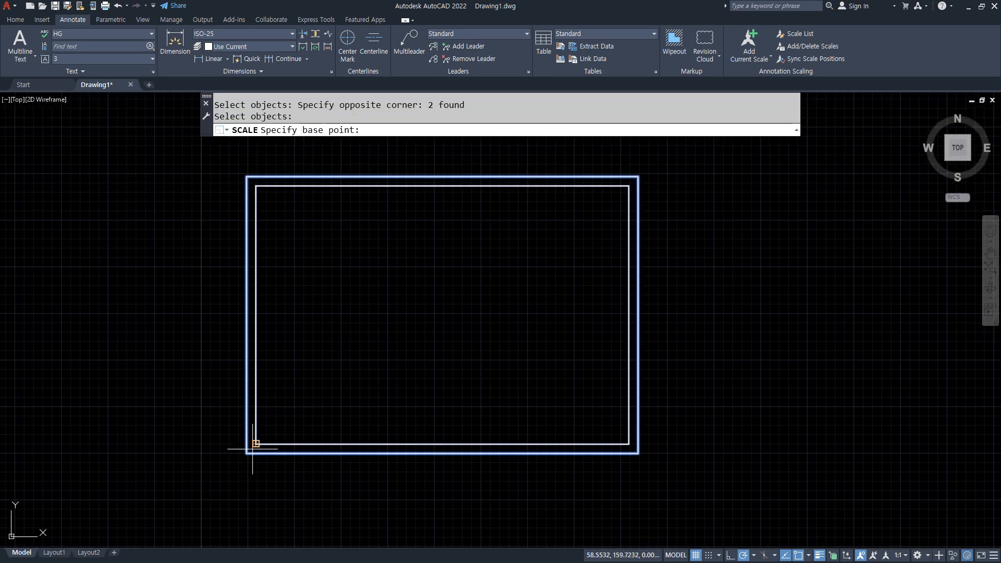
pyautogui.click(247, 453)
pyautogui.write('40')
pyautogui.press('Return')
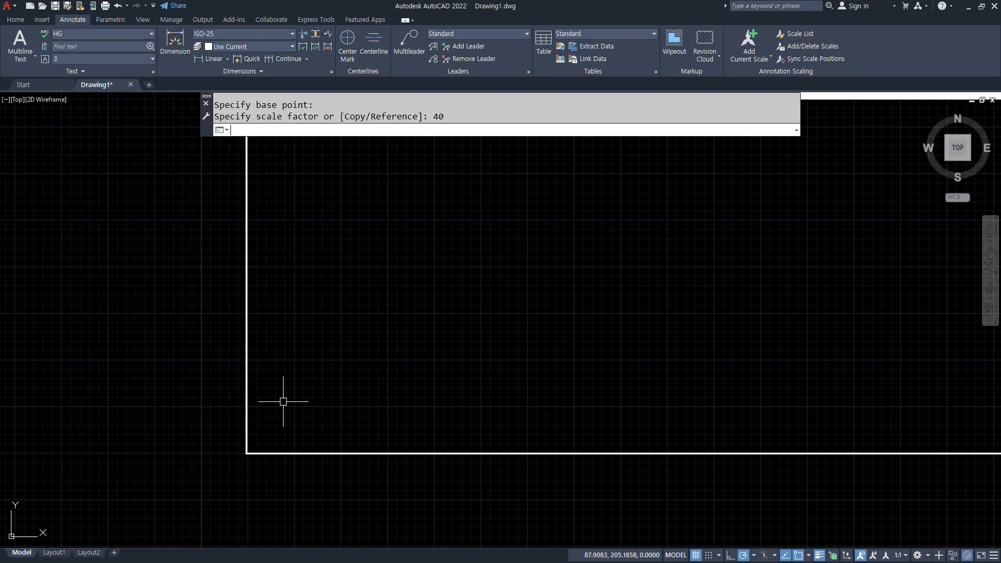
pyautogui.scroll(-6, 577, 303)
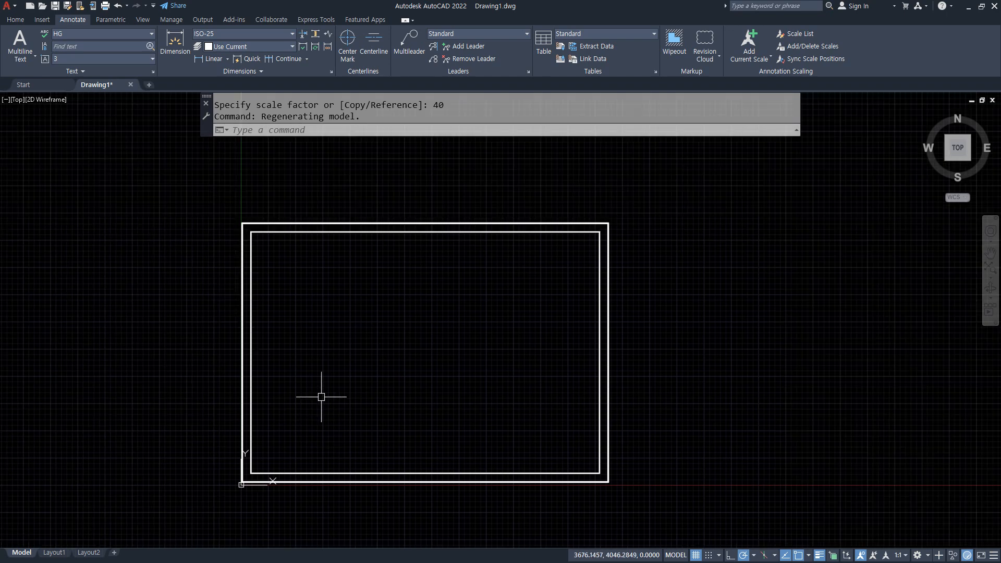
# Step: Start a single-line text inside the frame and work out its height as 3 × 40 in Calculator, returning to AutoCAD
pyautogui.write('dt')
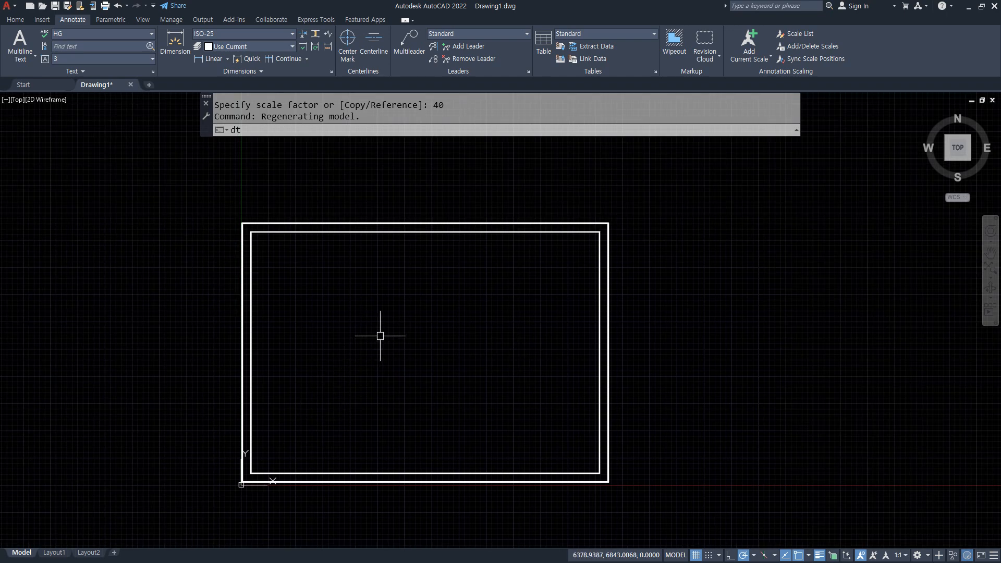
pyautogui.press('Return')
pyautogui.click(388, 338)
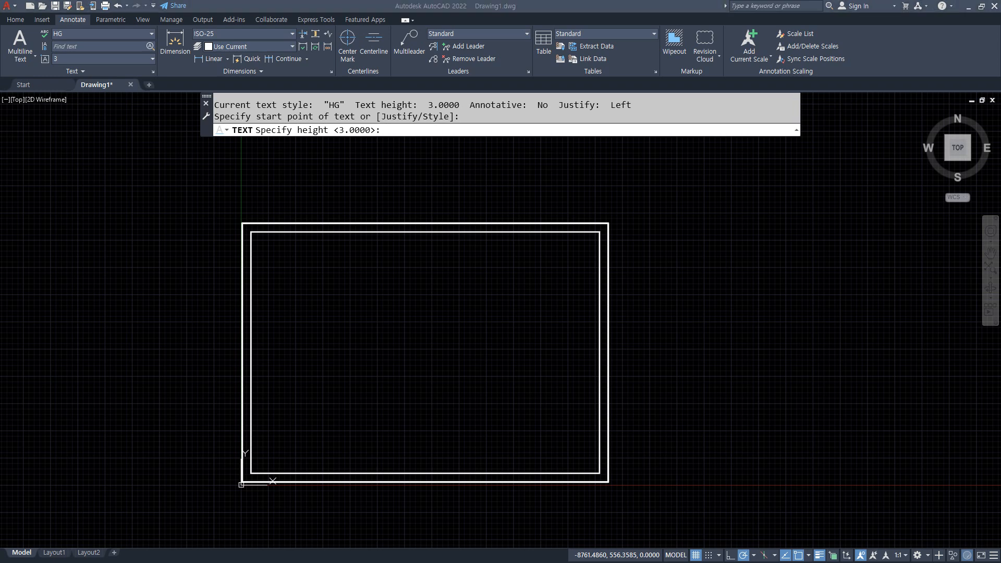
pyautogui.moveTo(252, 110); pyautogui.dragTo(402, 111)
pyautogui.write('3*40')
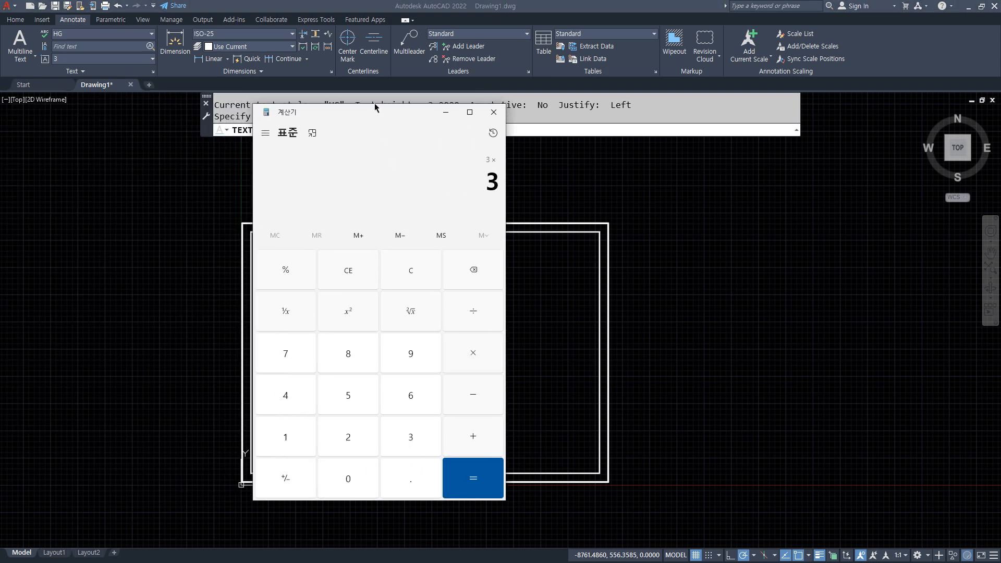
pyautogui.press('Return')
pyautogui.click(364, 4)
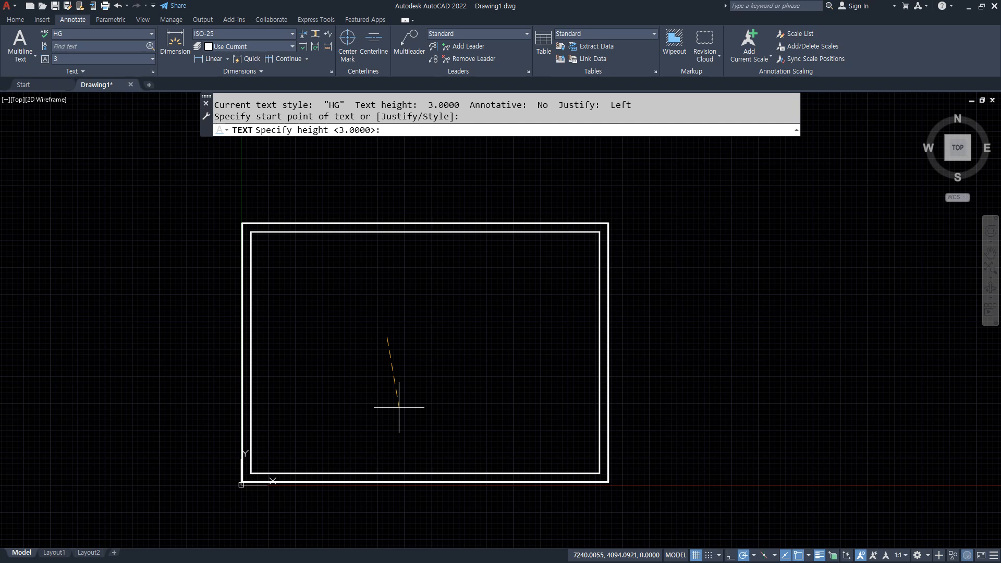
# Step: Set the new text's height to 120 and its rotation angle to 0
pyautogui.write('12')
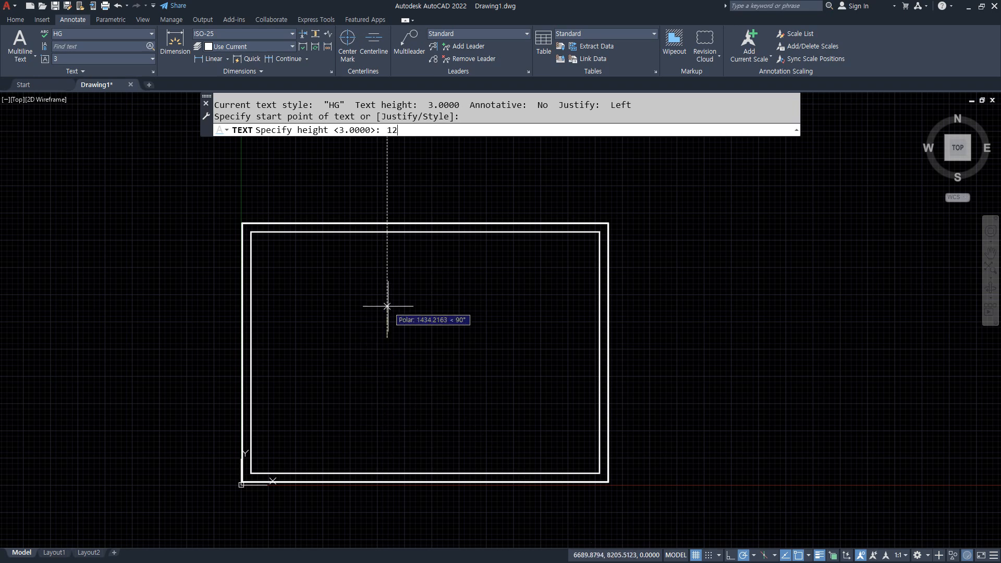
pyautogui.write('0')
pyautogui.press('Return')
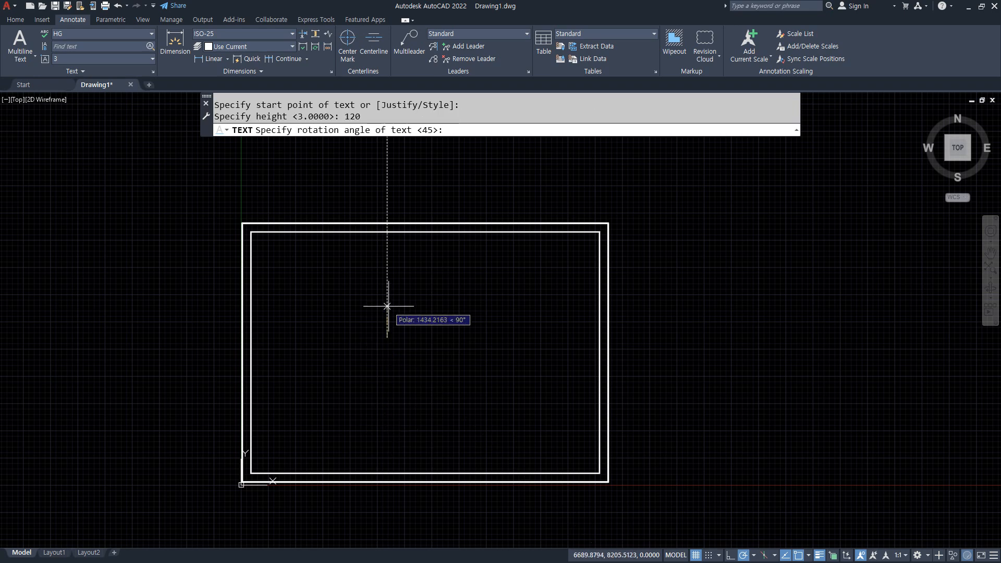
pyautogui.write('0')
pyautogui.press('Return')
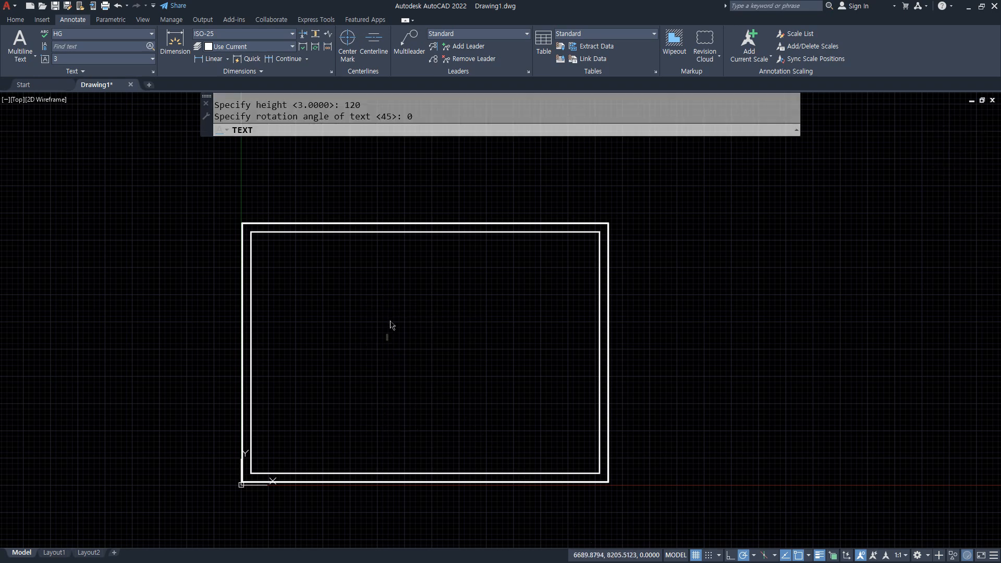
pyautogui.scroll(4, 391, 324)
pyautogui.scroll(3, 360, 376)
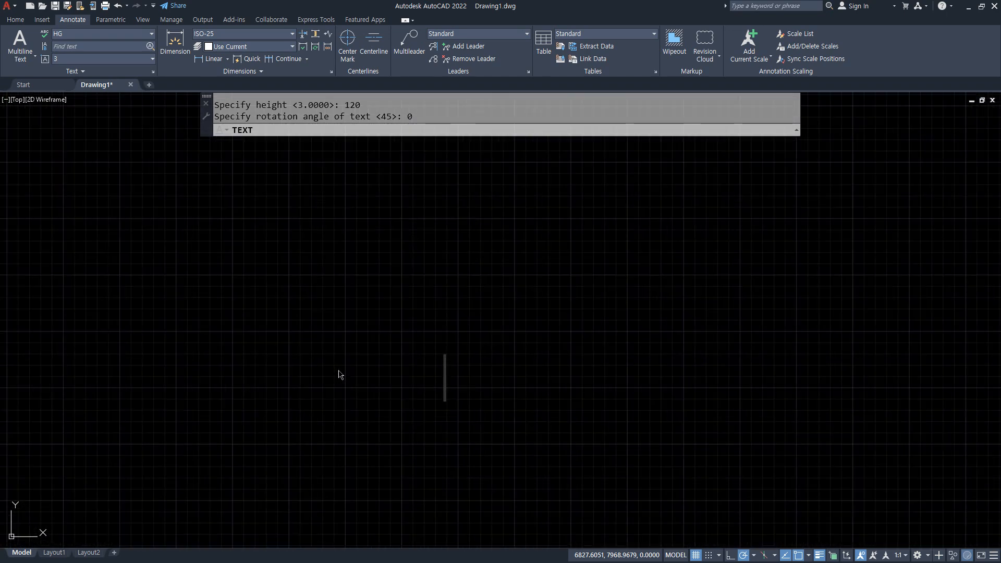
pyautogui.write('%%')
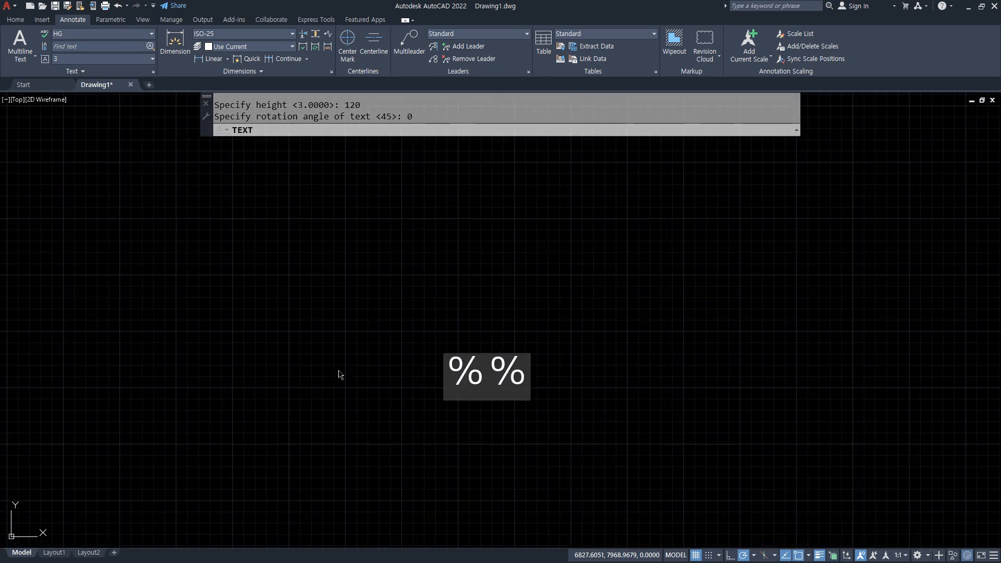
pyautogui.write('c2')
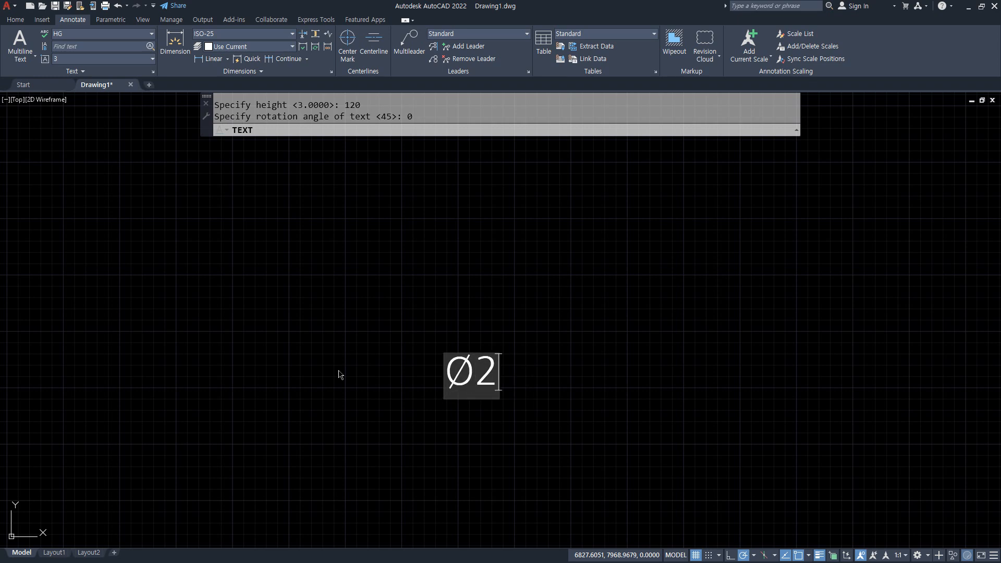
pyautogui.write('0 온수파이ㅍ')
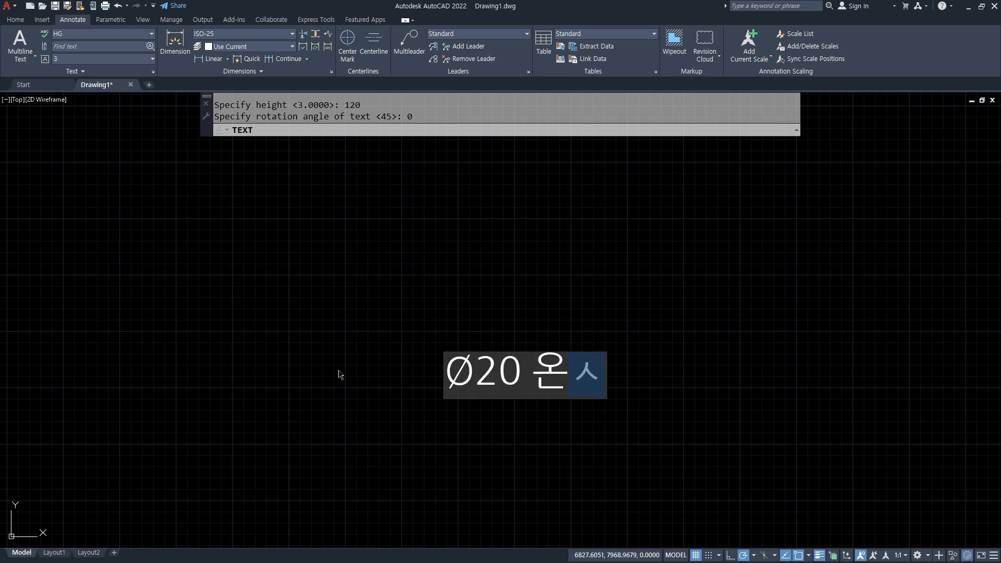
pyautogui.write('ㅡ @250')
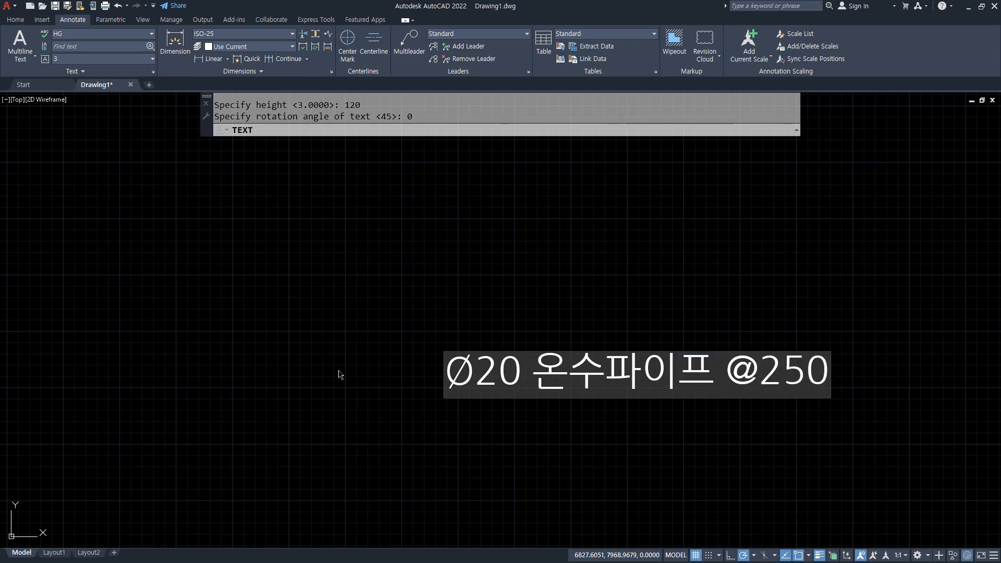
pyautogui.press('Return')
pyautogui.press('Return')
pyautogui.scroll(-8, 505, 371)
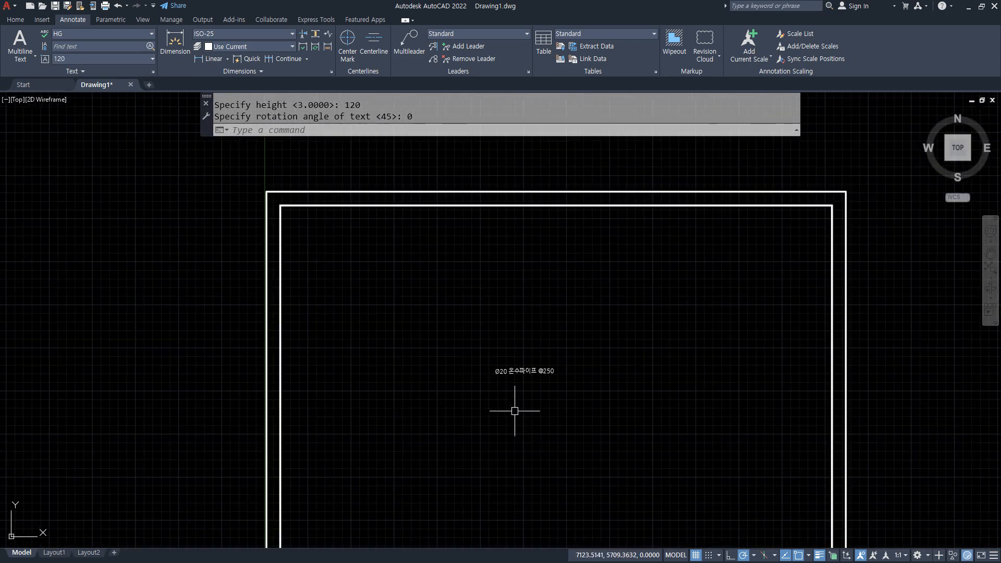
pyautogui.scroll(-2, 574, 383)
pyautogui.moveTo(574, 400); pyautogui.dragTo(458, 336, button='middle')
pyautogui.scroll(2, 465, 336)
pyautogui.scroll(3, 396, 300)
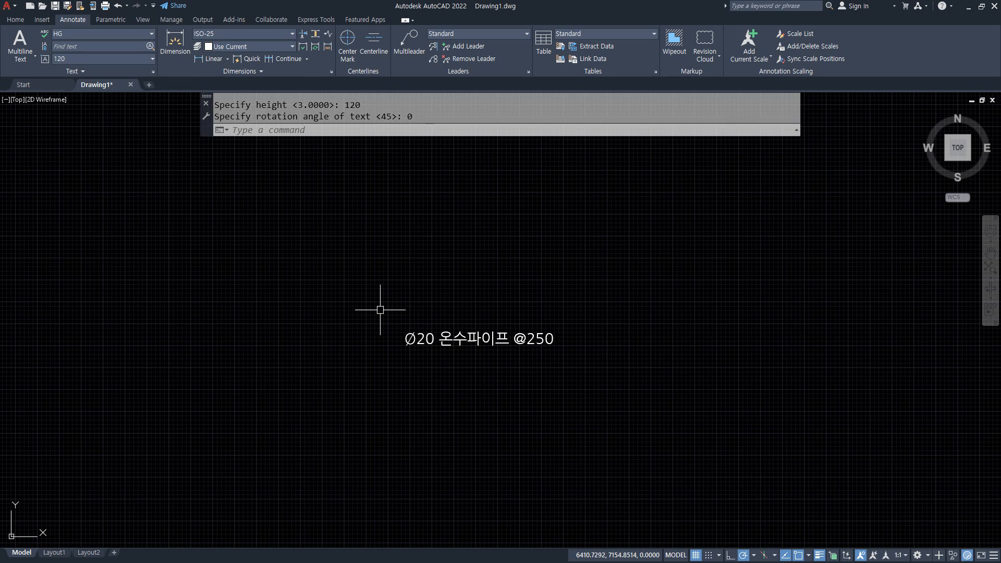
pyautogui.scroll(-3, 246, 320)
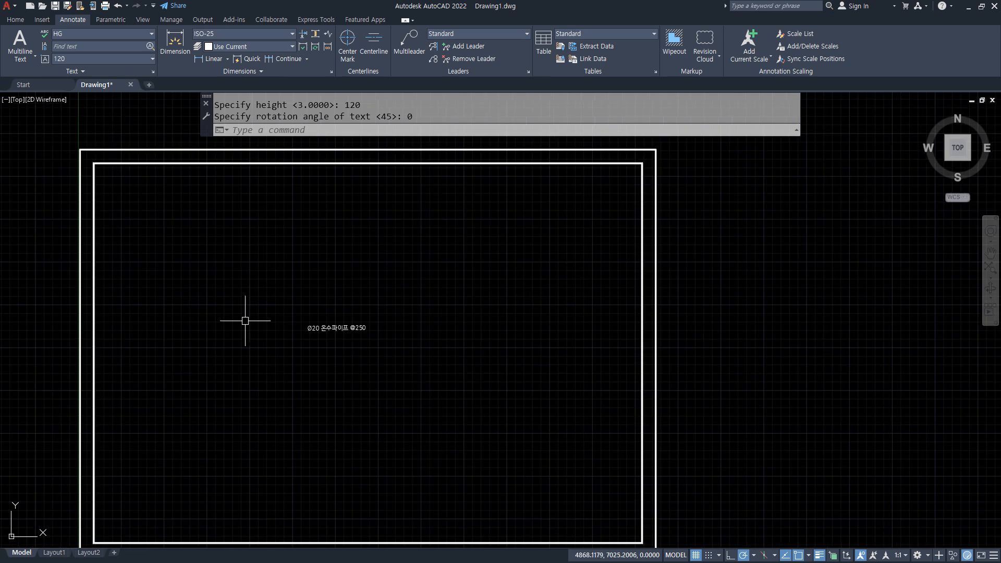
# Step: Switch to Calculator, work out 6 × 40 for the larger text height, and return to AutoCAD
pyautogui.hotkey('alt', 'Tab')
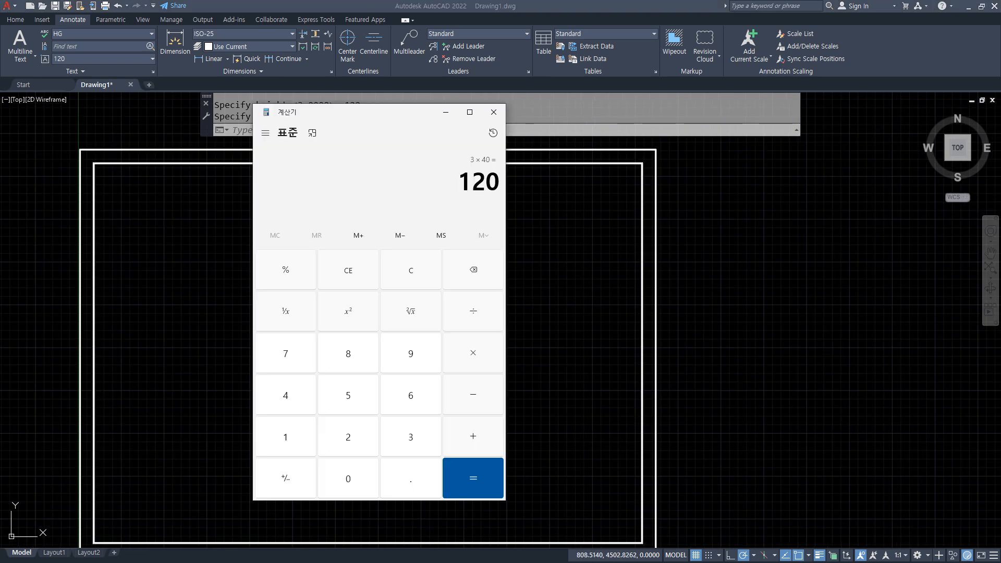
pyautogui.write('6 × 40')
pyautogui.press('Return')
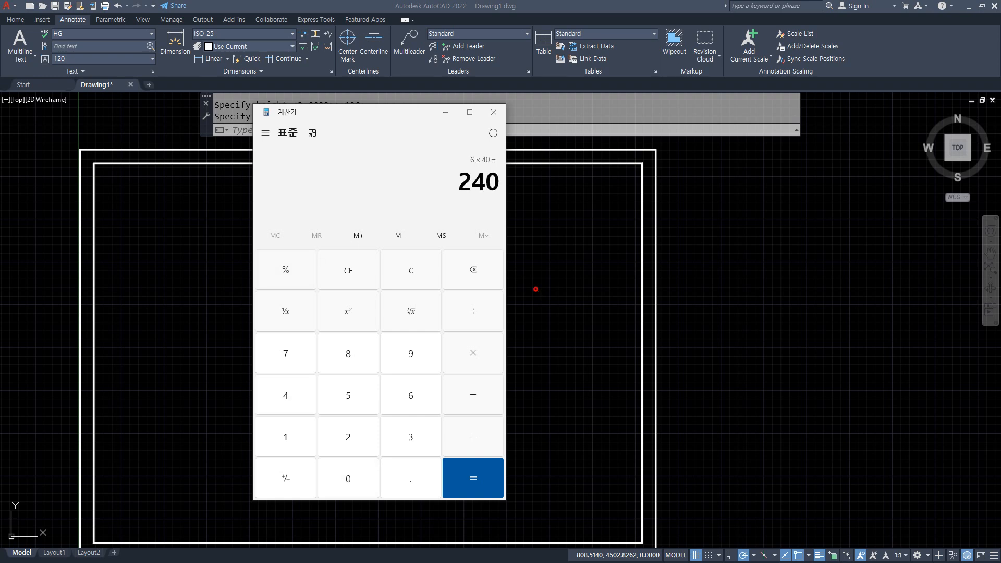
pyautogui.click(535, 289)
# Step: Add the single-line text "거실" below the pipe note with height 240 and the default rotation of 0
pyautogui.write('dt')
pyautogui.press('Return')
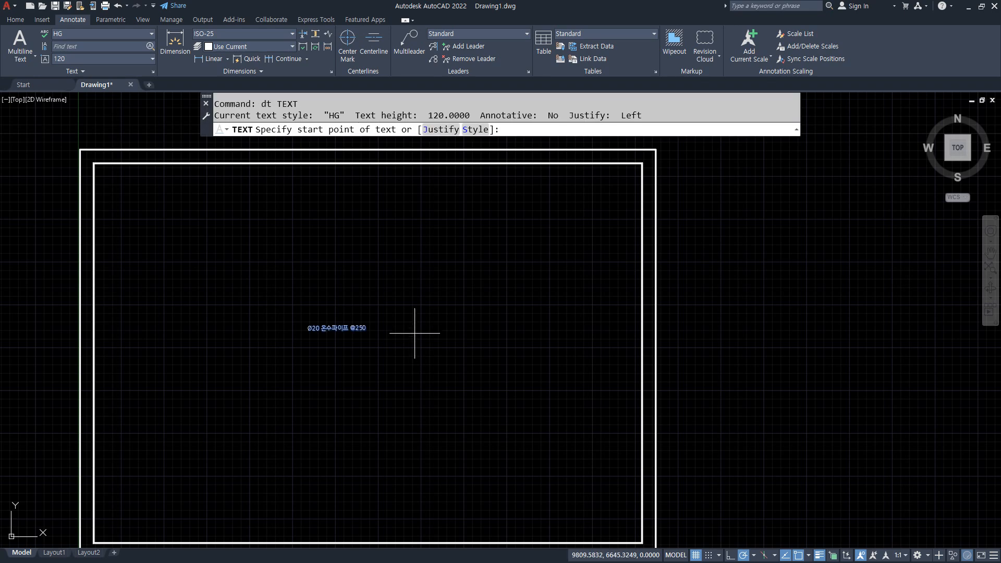
pyautogui.click(326, 378)
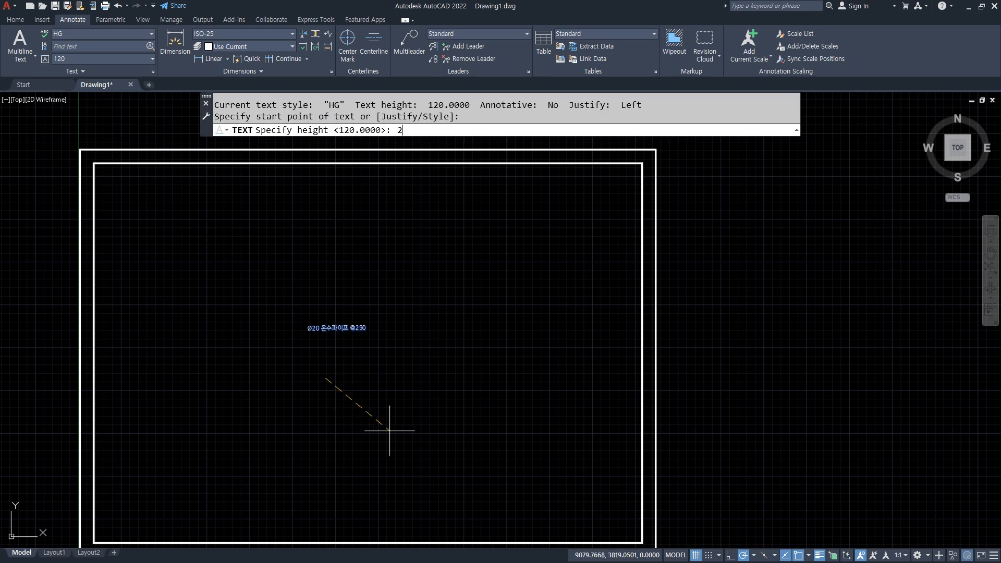
pyautogui.press('Return')
pyautogui.press('Return')
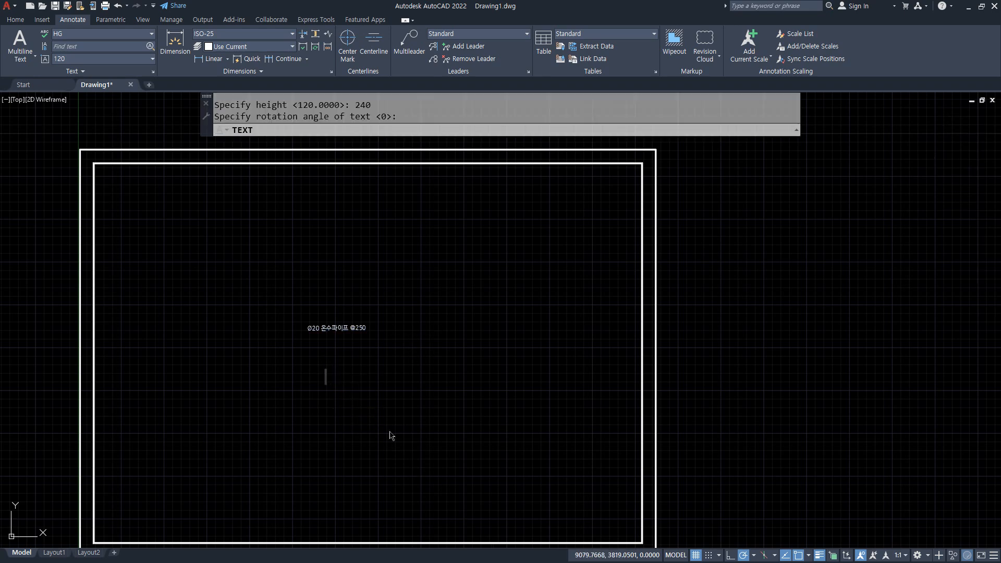
pyautogui.write('거시')
pyautogui.press('Return')
pyautogui.press('Return')
pyautogui.scroll(3, 385, 373)
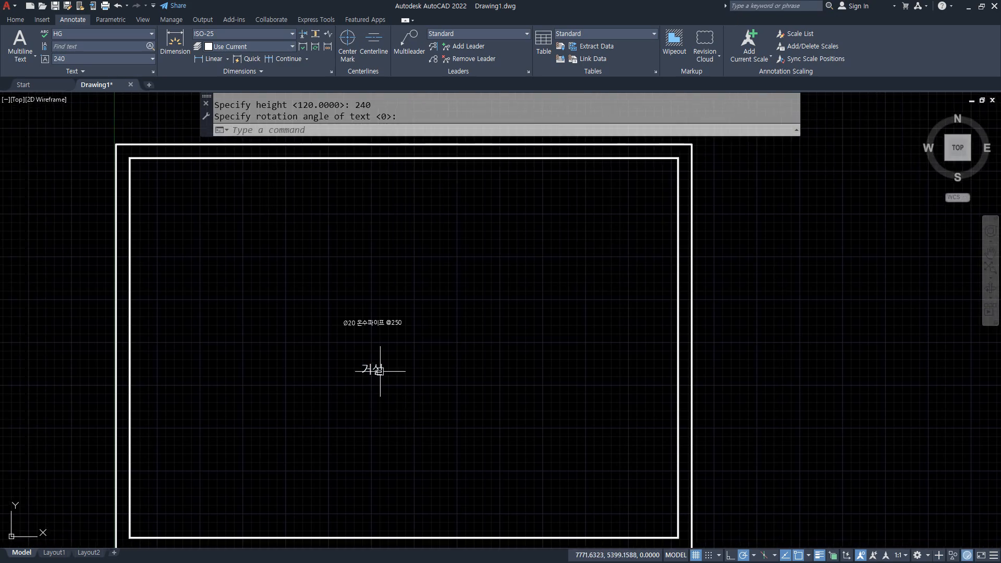
pyautogui.scroll(3, 346, 438)
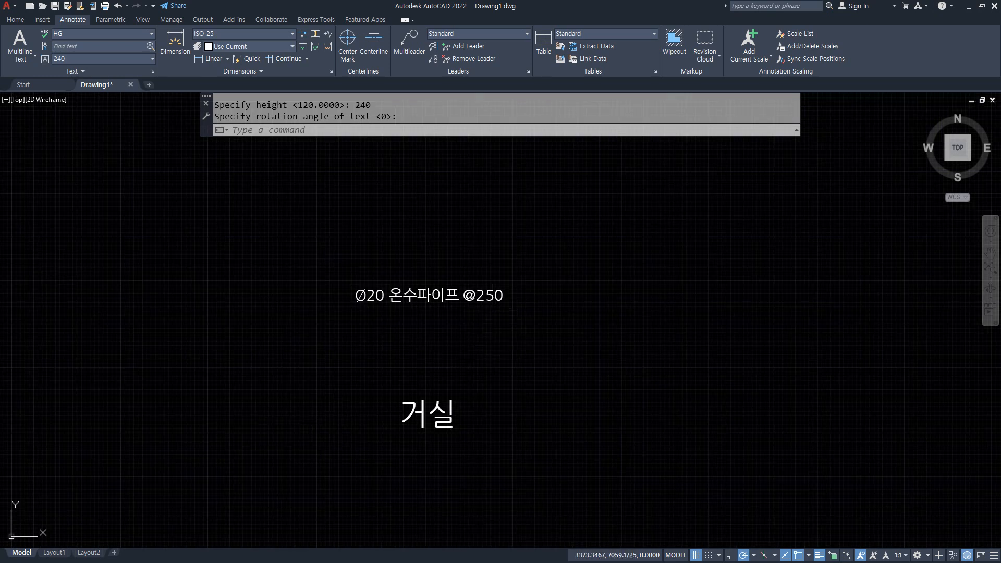
# Step: Switch to the Notepad notes, underline the INSert snap line with the screen pen, and return to AutoCAD
pyautogui.hotkey('alt', 'Tab')
pyautogui.scroll(-2, 544, 267)
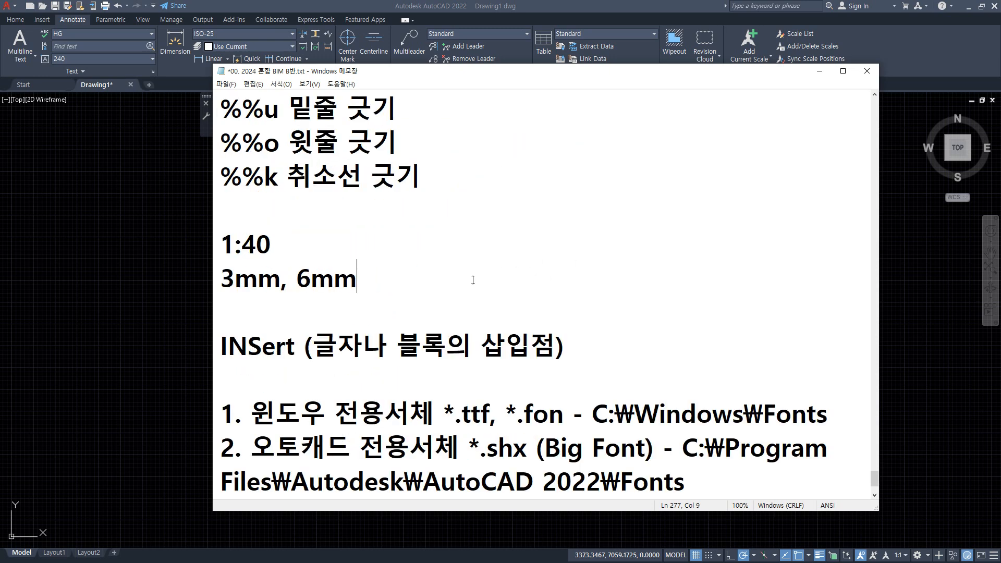
pyautogui.moveTo(204, 364); pyautogui.dragTo(634, 366)
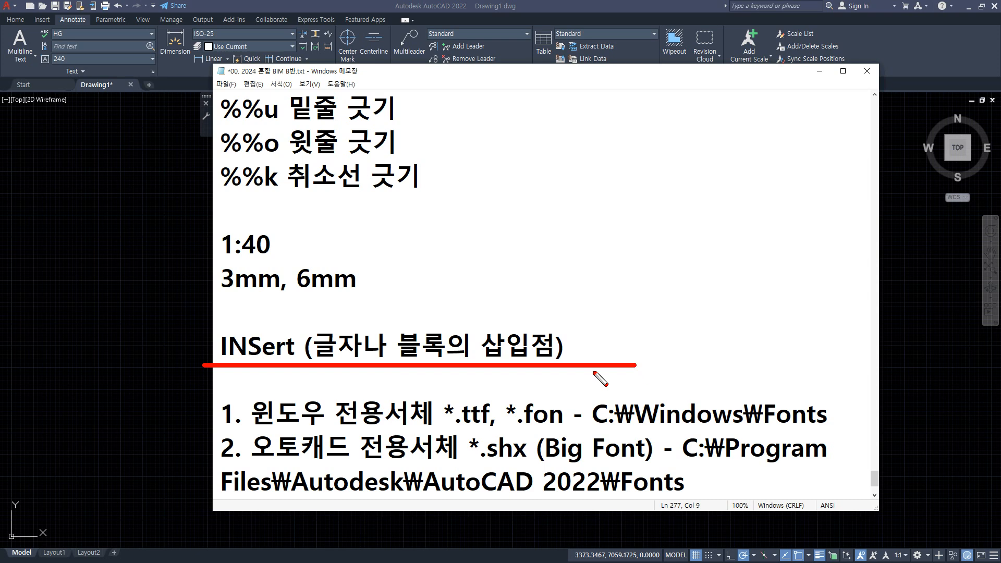
pyautogui.press('Escape')
pyautogui.click(102, 297)
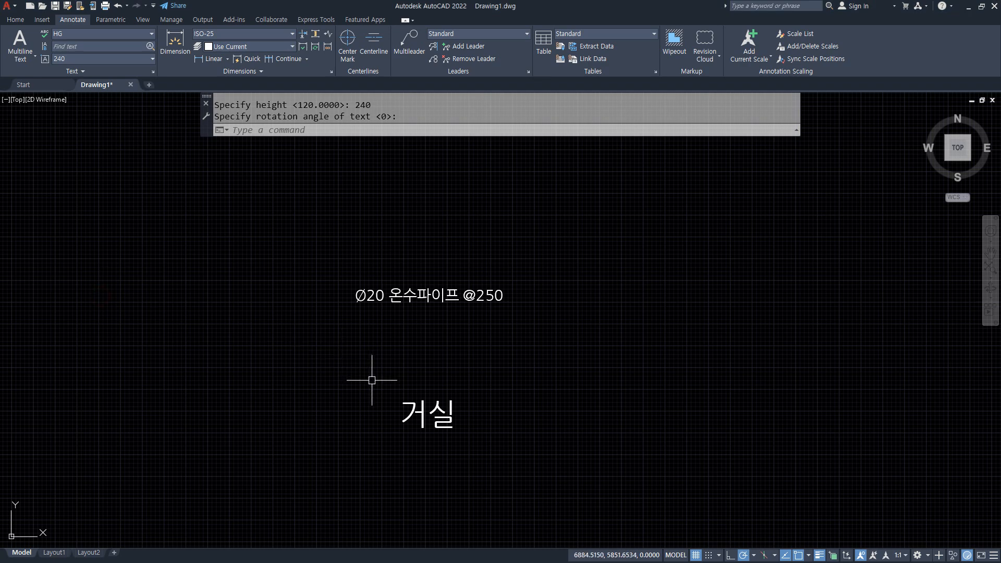
# Step: Draw a horizontal line to the right from the insertion point of the "거실" text using the Insert object snap
pyautogui.write('l')
pyautogui.press('Return')
pyautogui.keyDown('shift'); pyautogui.rightClick(493, 226); pyautogui.keyUp('shift')
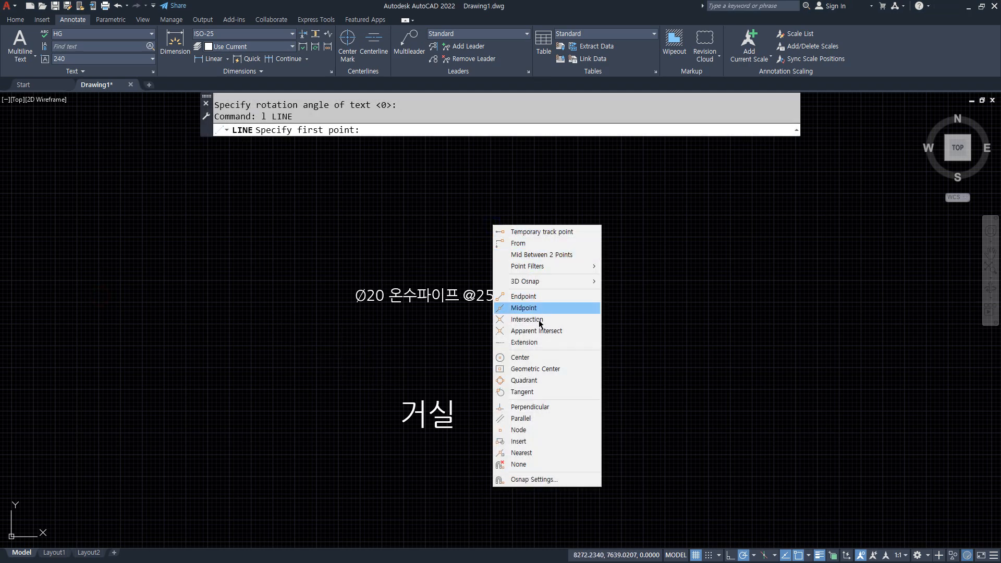
pyautogui.click(571, 441)
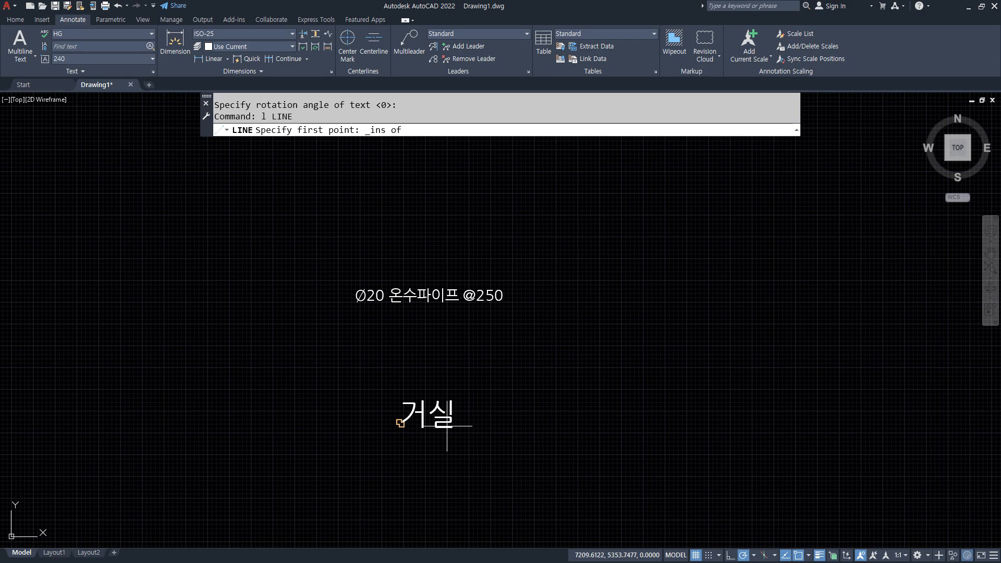
pyautogui.click(446, 424)
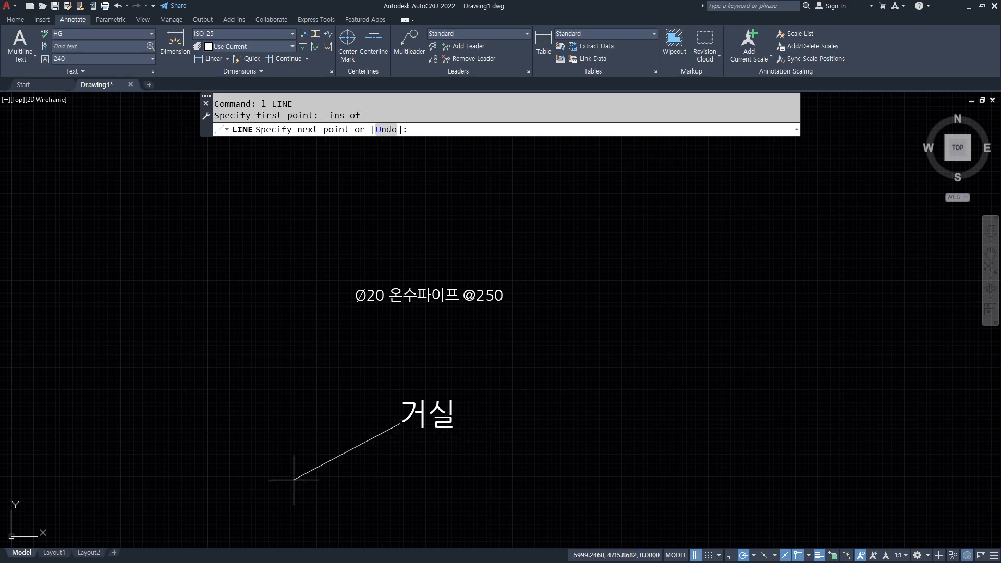
pyautogui.click(568, 422)
pyautogui.press('Return')
pyautogui.scroll(5, 386, 432)
pyautogui.moveTo(453, 349); pyautogui.dragTo(401, 482, button='middle')
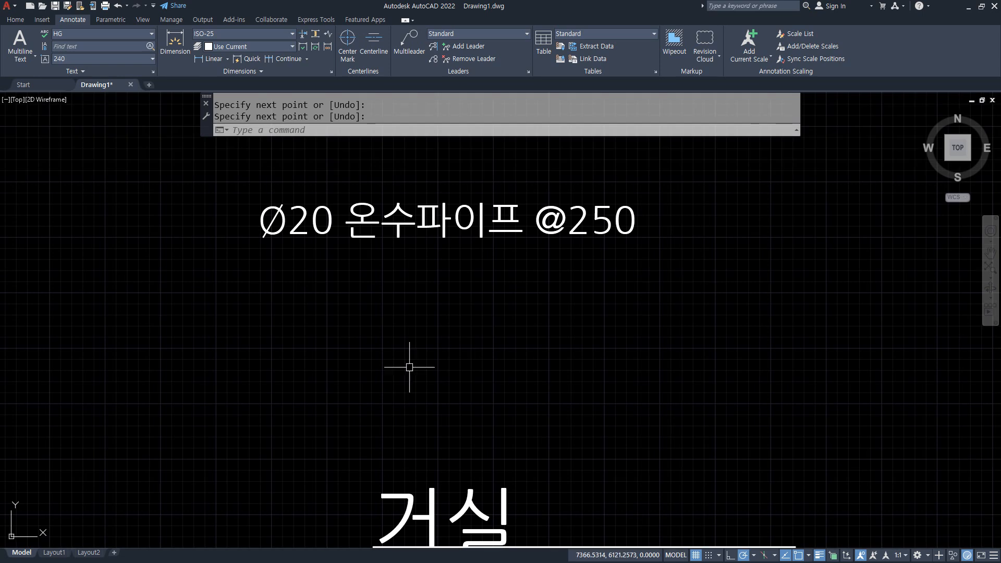
# Step: Draw a horizontal line to the right from the insertion point of the pipe note using the Insert object snap
pyautogui.press('Return')
pyautogui.keyDown('shift'); pyautogui.rightClick(478, 255); pyautogui.keyUp('shift')
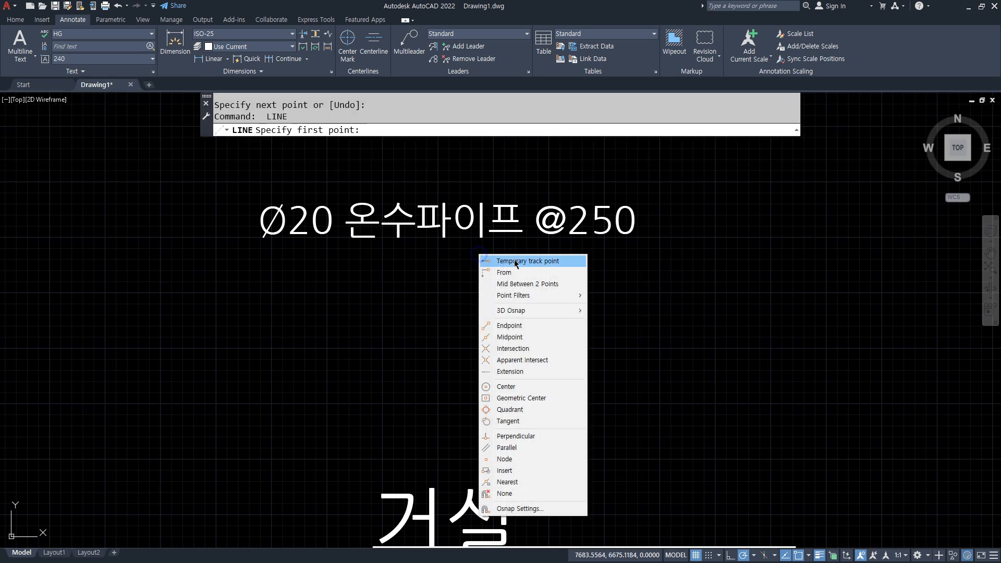
pyautogui.click(522, 471)
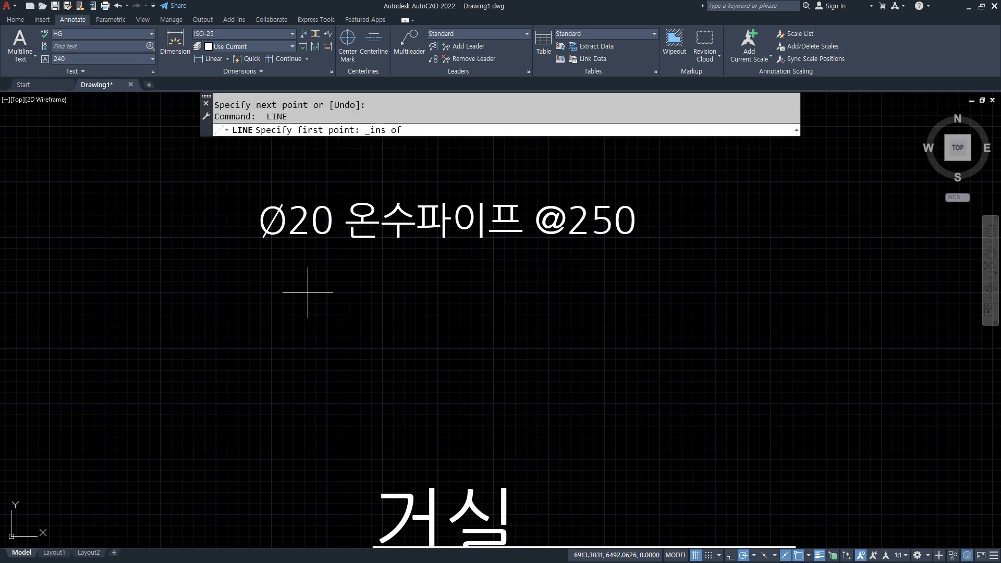
pyautogui.click(323, 225)
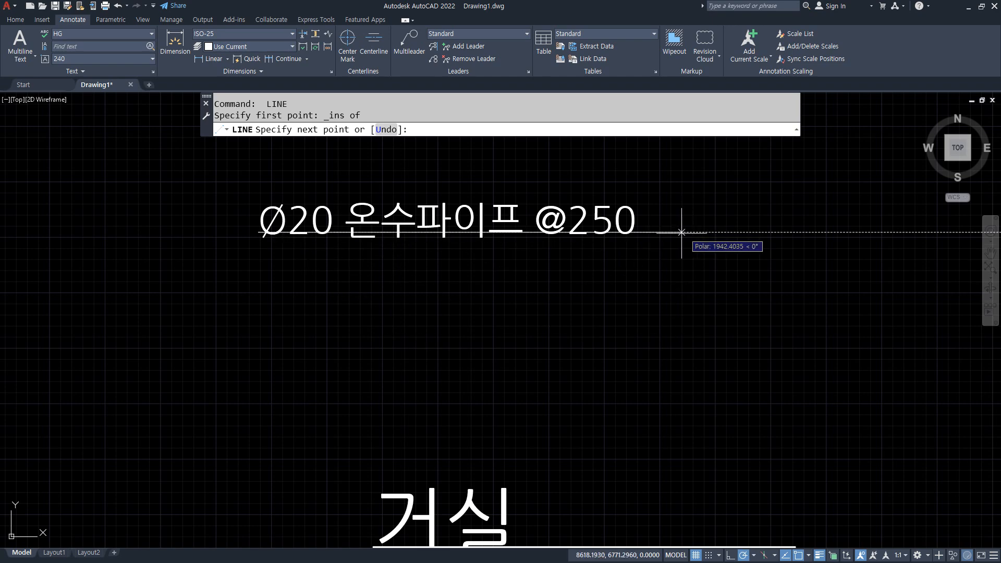
pyautogui.click(661, 230)
pyautogui.press('Return')
pyautogui.scroll(-3, 468, 261)
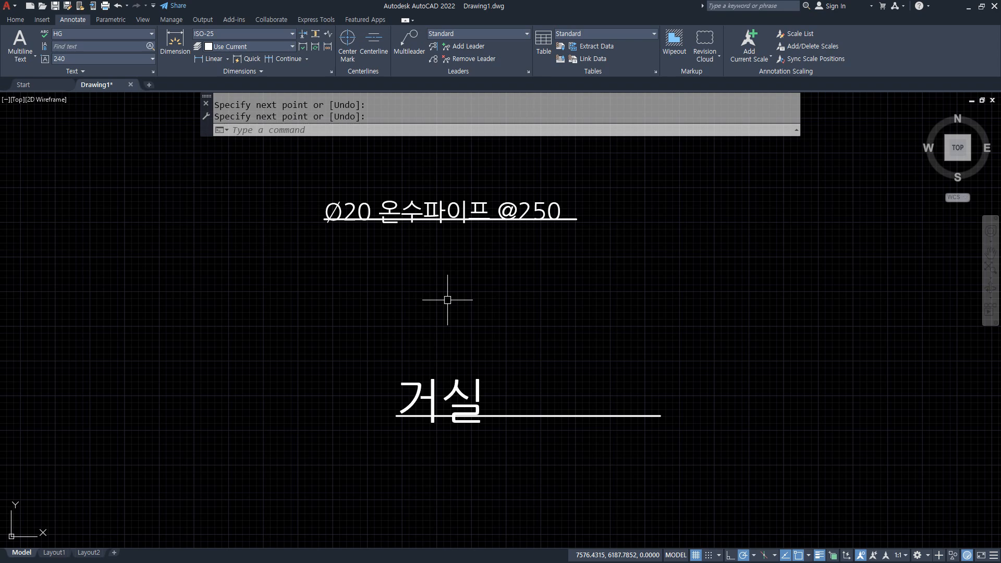
# Step: Check the Notepad notes briefly, return to AutoCAD, and erase the pipe note, the "거실" text and both lines
pyautogui.hotkey('alt', 'Tab')
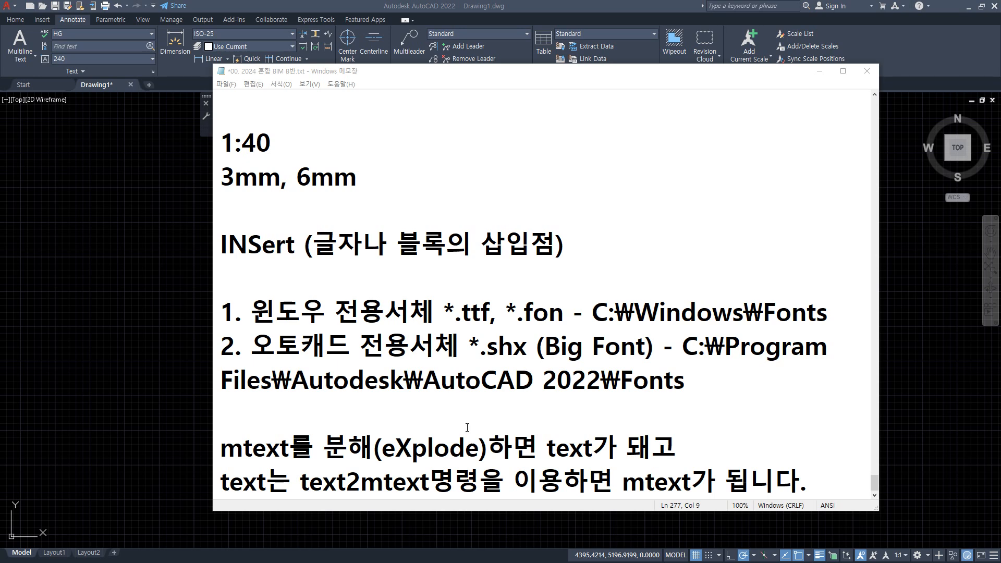
pyautogui.hotkey('alt', 'Tab')
pyautogui.click(543, 439)
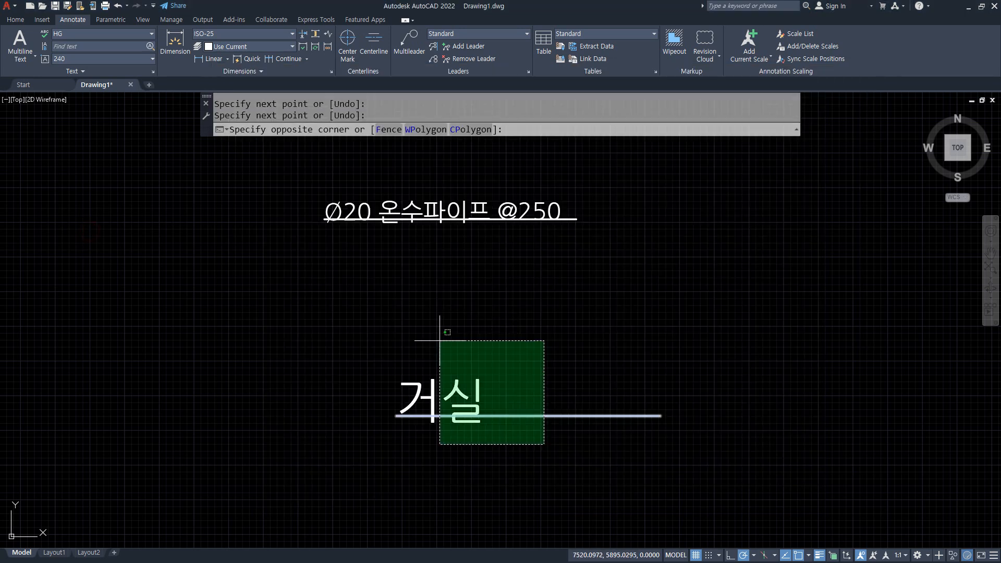
pyautogui.click(255, 192)
pyautogui.write('e')
pyautogui.press('Return')
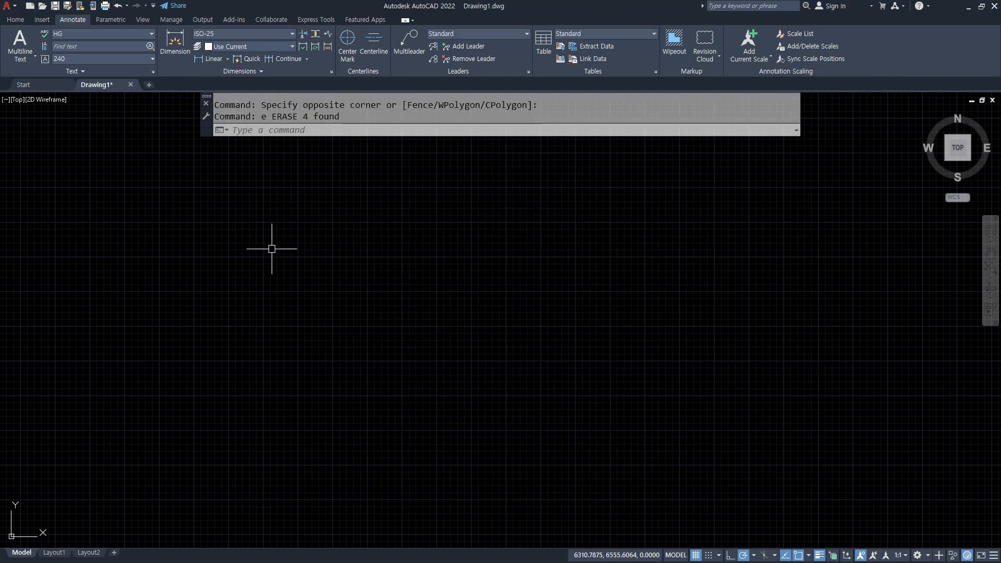
# Step: Create a multiline text in the empty area reading "동해물과 백두산이 마르고 닳도록 하느님이 보우하사 우리나라 만세"
pyautogui.write('t')
pyautogui.press('Return')
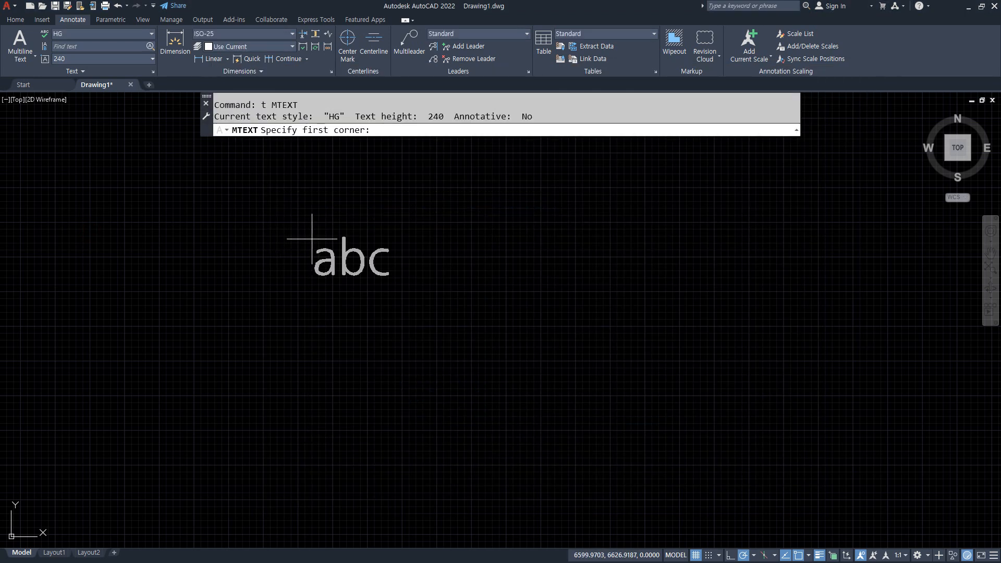
pyautogui.click(273, 231)
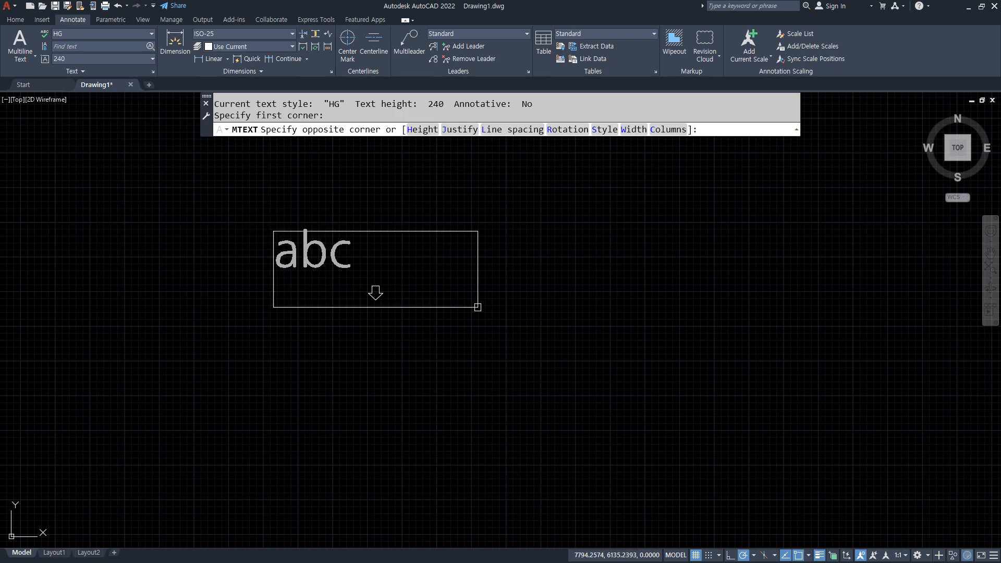
pyautogui.click(477, 309)
pyautogui.write('동해')
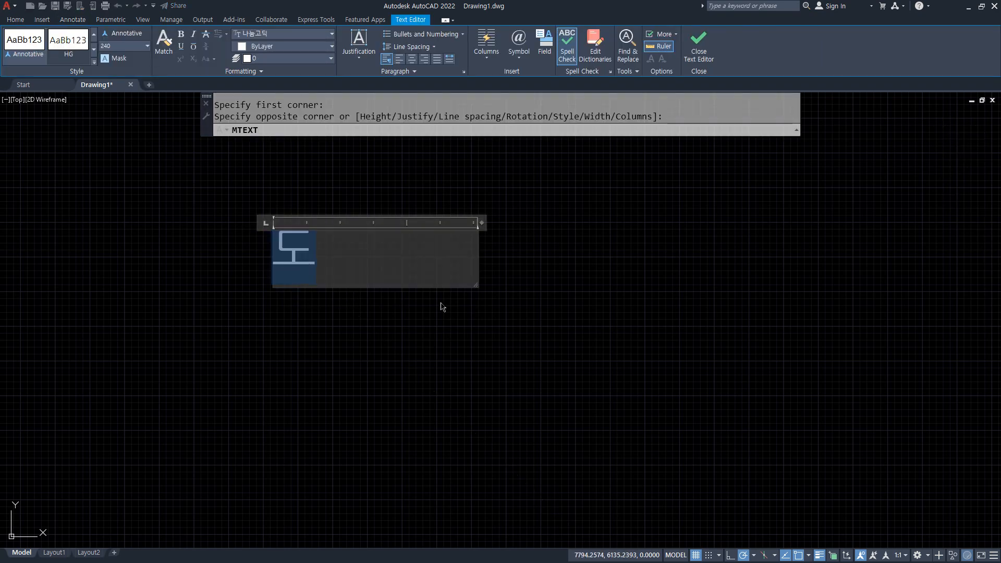
pyautogui.write('물과 백')
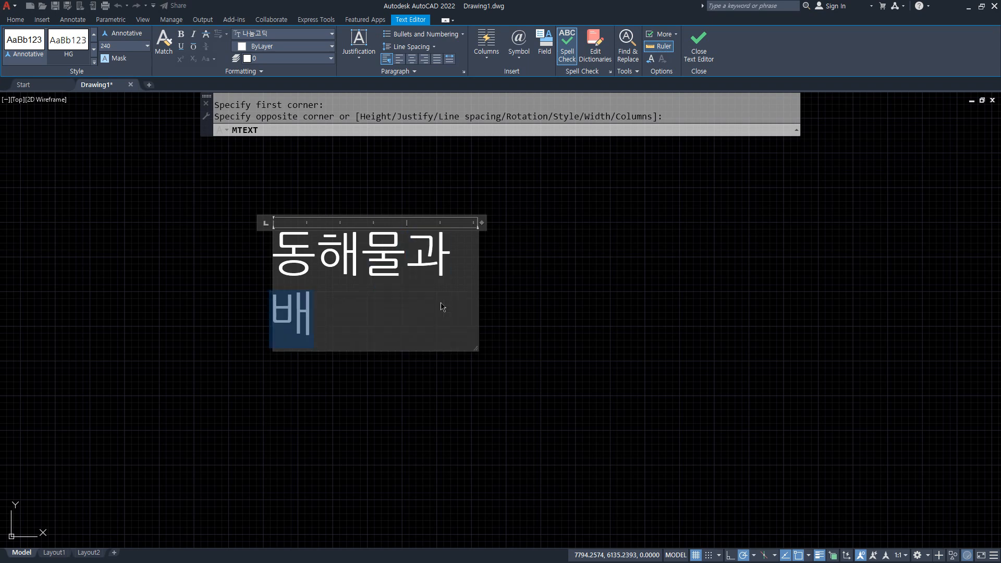
pyautogui.write('두산이 ')
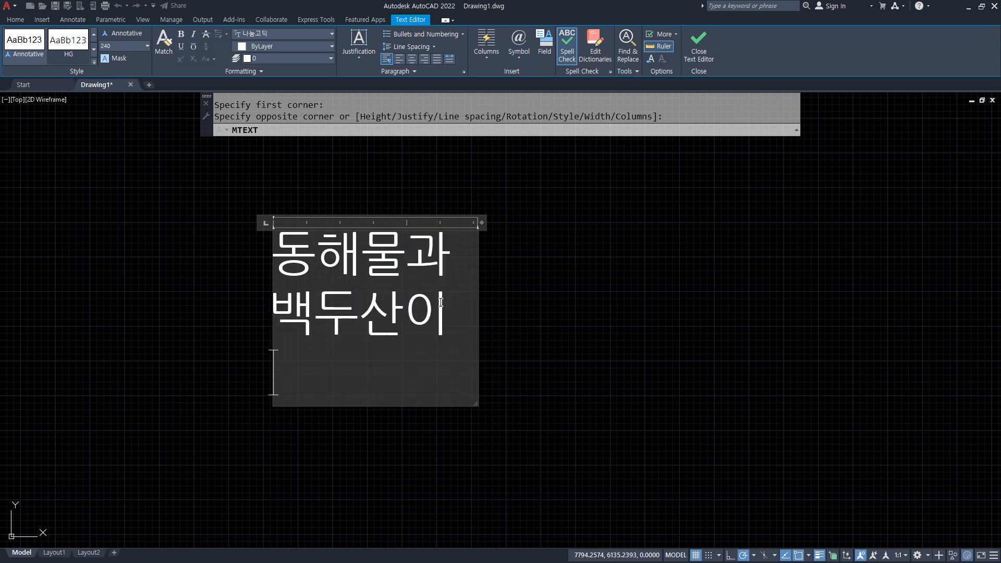
pyautogui.write('마륵고 닳도')
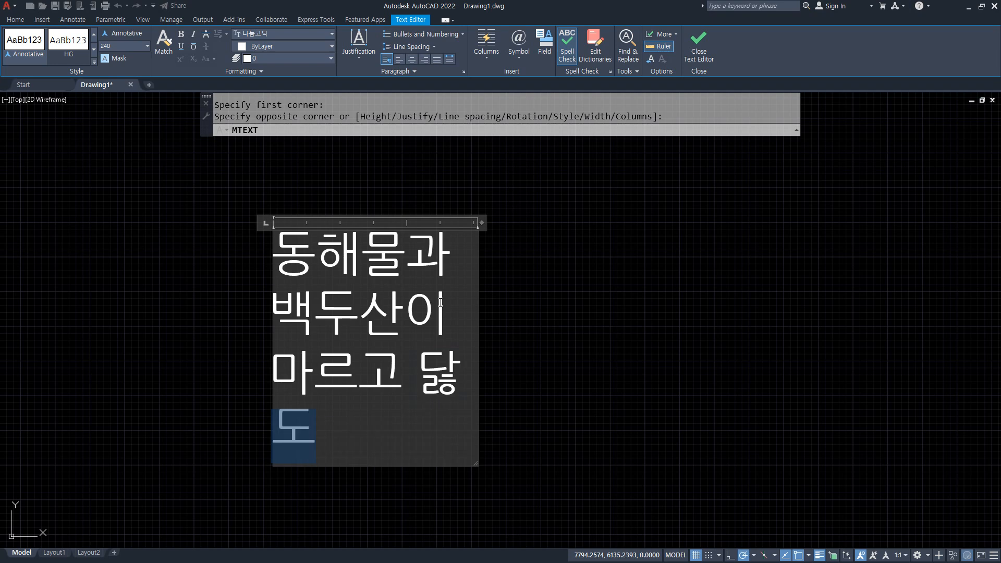
pyautogui.write('록 하느님이')
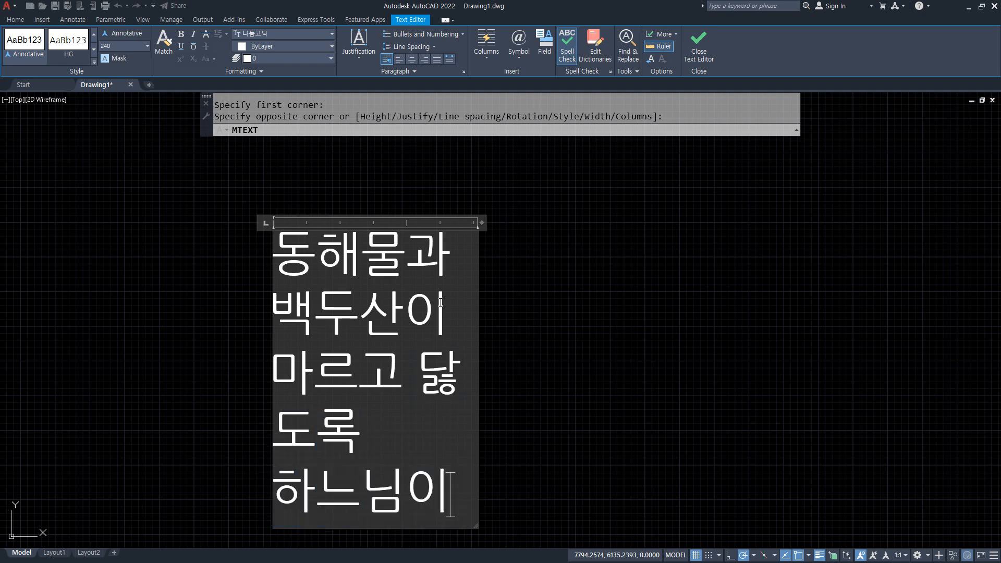
pyautogui.write(' 보우하사')
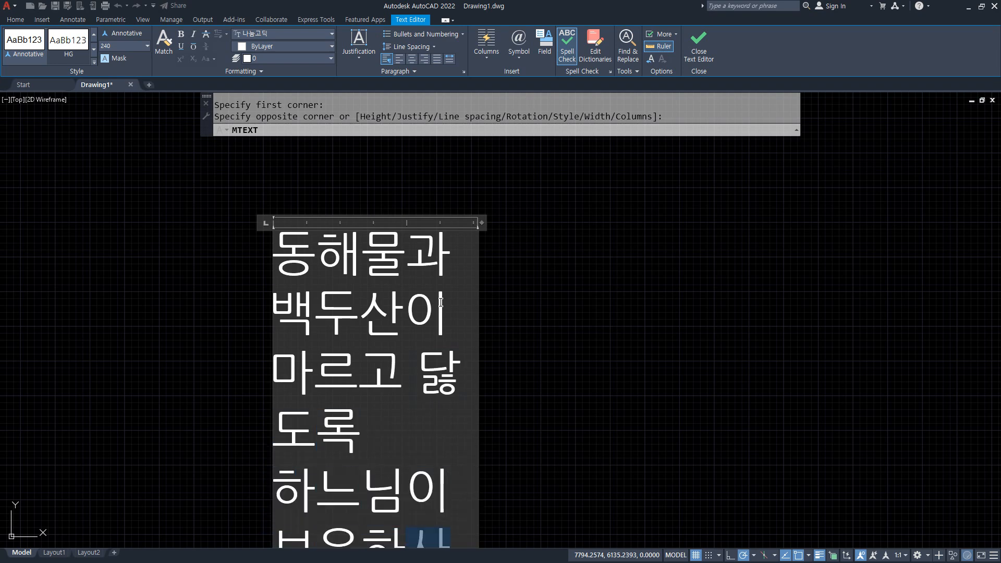
pyautogui.write(' 우리나')
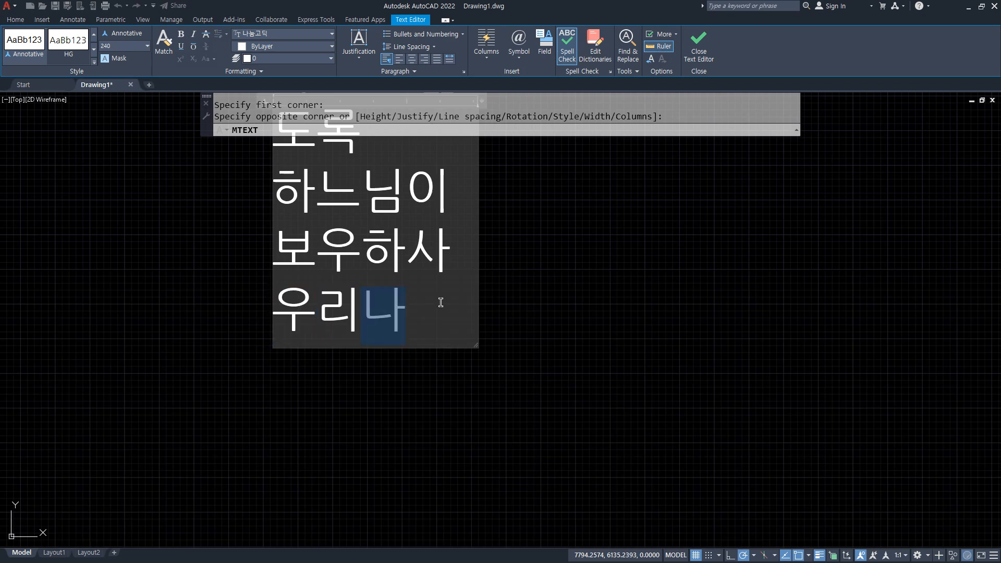
pyautogui.write('라 ㅁㅏㄴ세')
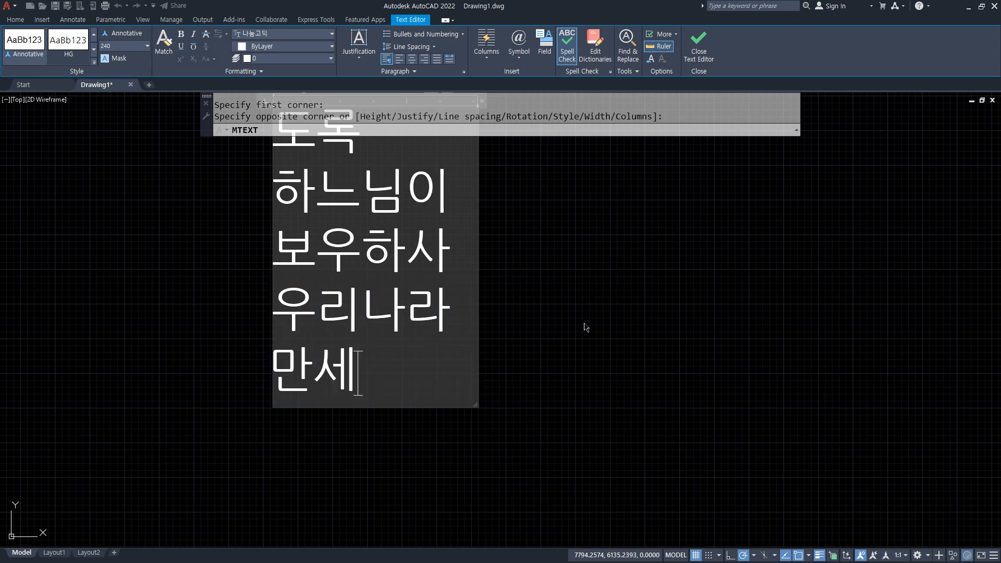
# Step: Widen the multiline text frame so the verse wraps onto four lines, trim the frame's height, and finish the text
pyautogui.moveTo(476, 409); pyautogui.dragTo(680, 261)
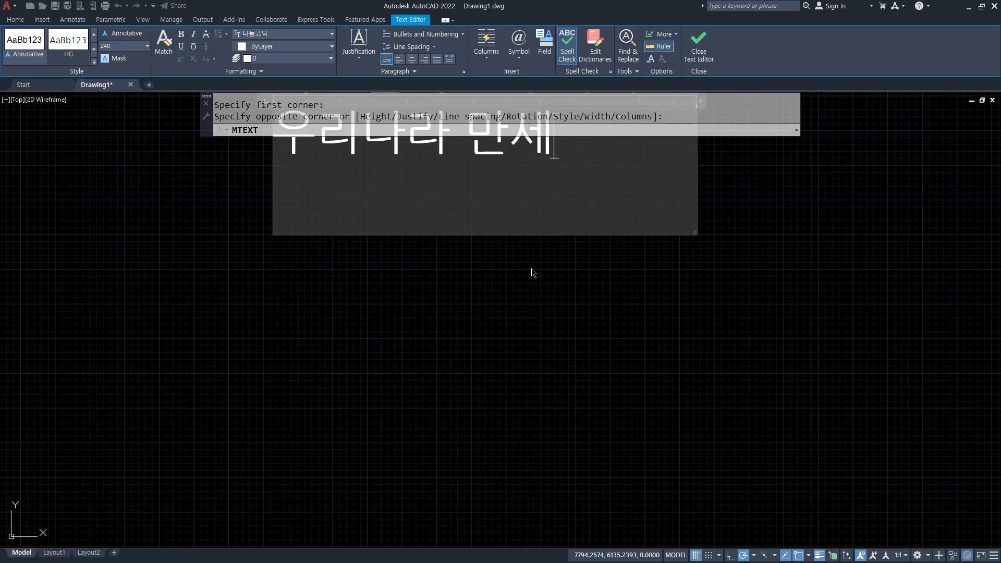
pyautogui.scroll(4, 525, 285)
pyautogui.scroll(-6, 524, 284)
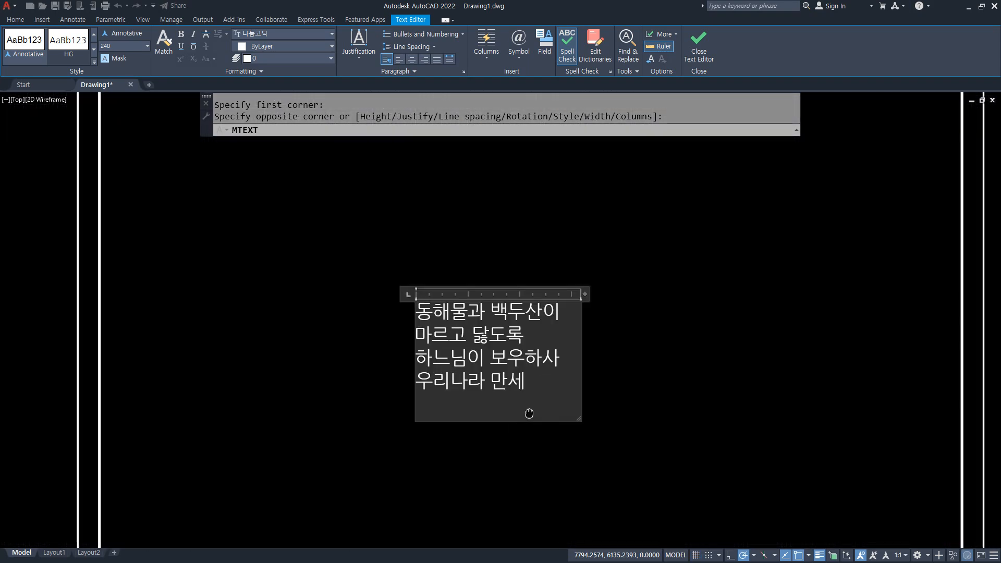
pyautogui.scroll(2, 528, 413)
pyautogui.moveTo(582, 422); pyautogui.dragTo(623, 384)
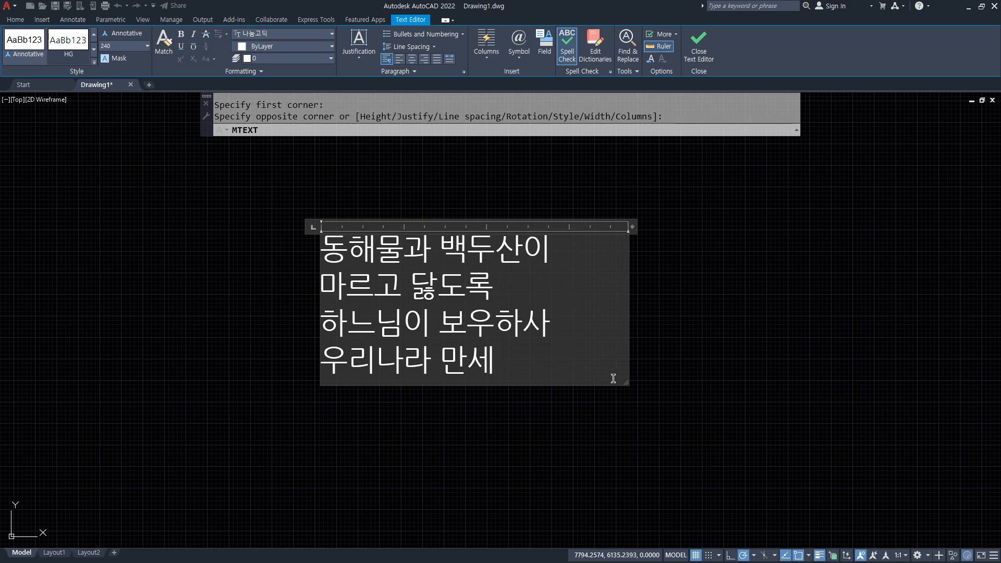
pyautogui.hotkey('ctrl', 'Return')
pyautogui.click(457, 355)
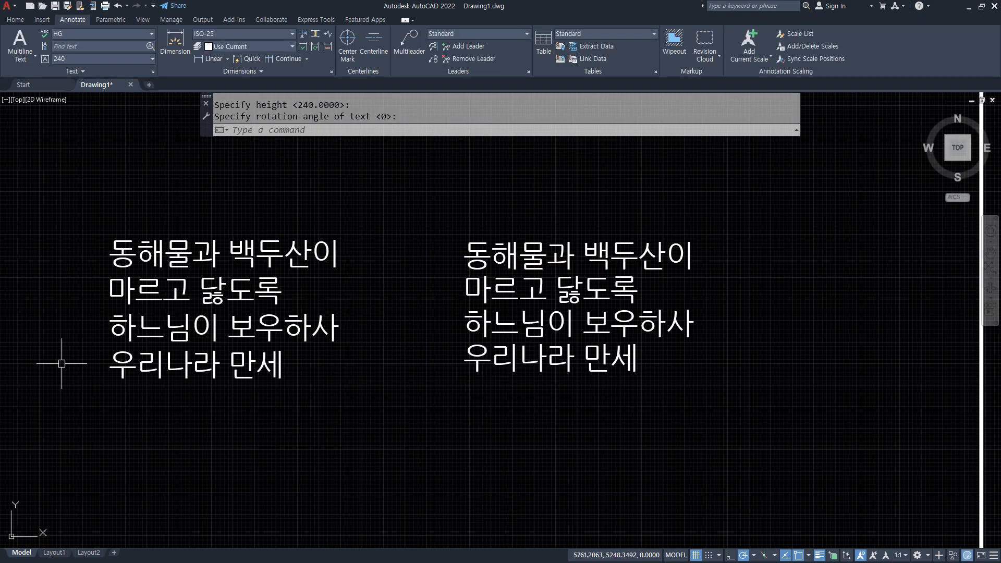
# Step: Switch to the Notepad notes, underline the textEDit (ED) line with the screen pen, and return to AutoCAD
pyautogui.hotkey('alt', 'Tab')
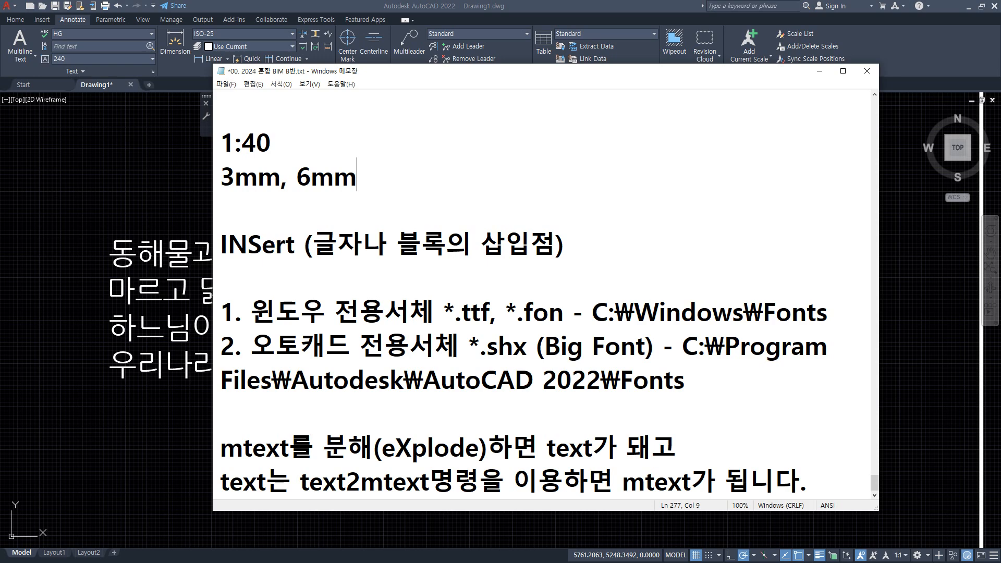
pyautogui.scroll(5, 444, 327)
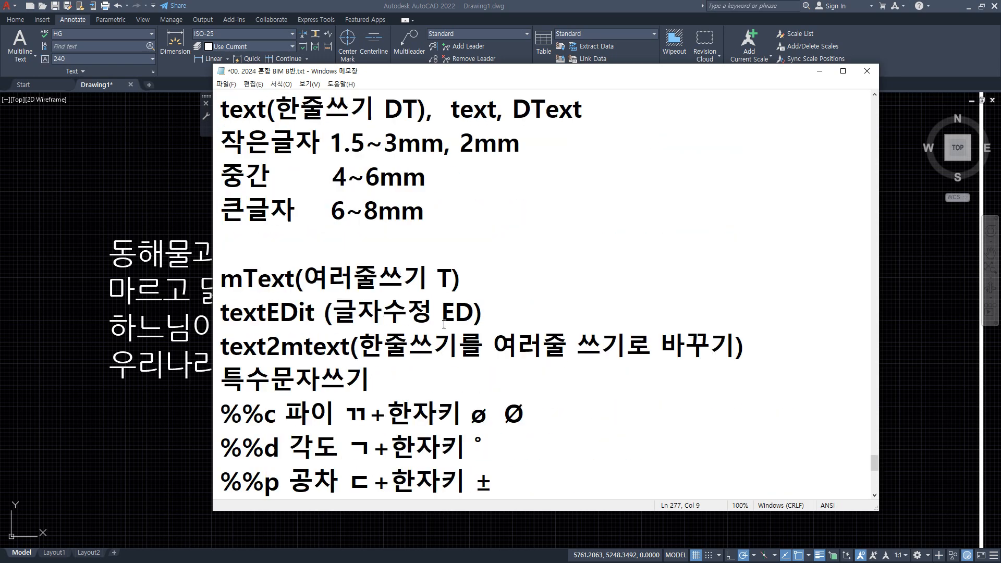
pyautogui.moveTo(215, 326); pyautogui.dragTo(595, 327)
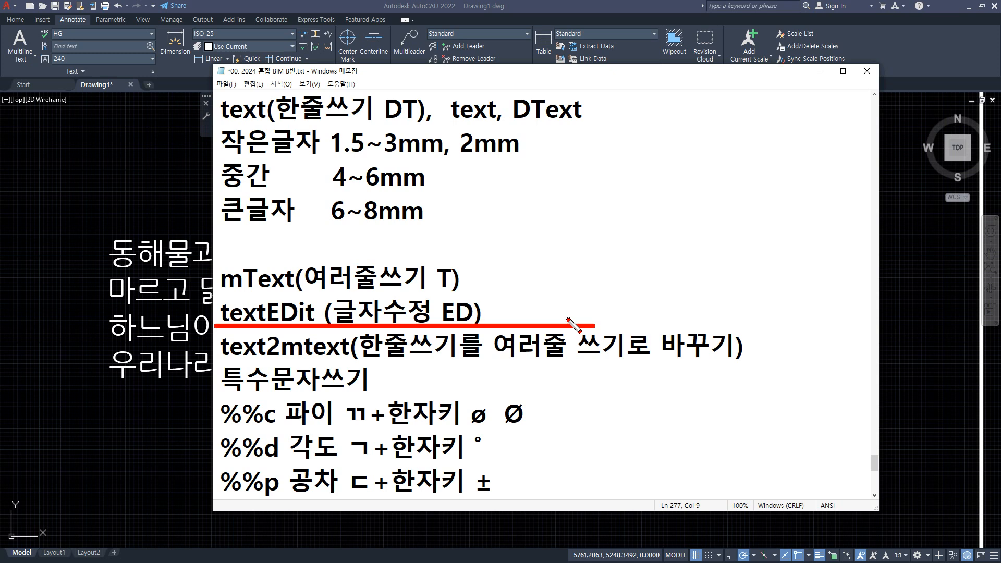
pyautogui.press('Escape')
pyautogui.click(134, 182)
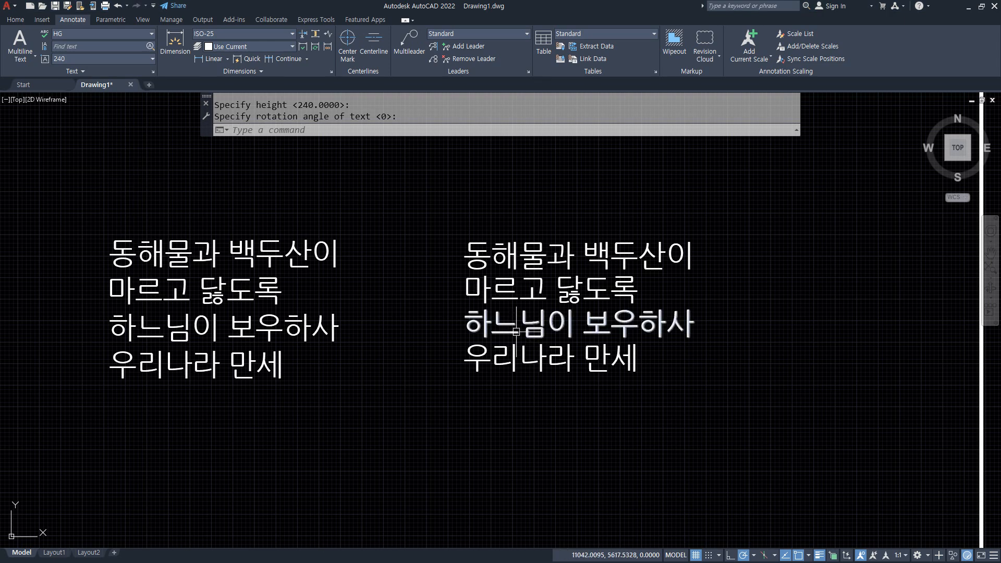
# Step: Open the first three single-line texts of the verse for editing one after another with TEXTEDIT, leaving their wording as is
pyautogui.write('ed')
pyautogui.press('Return')
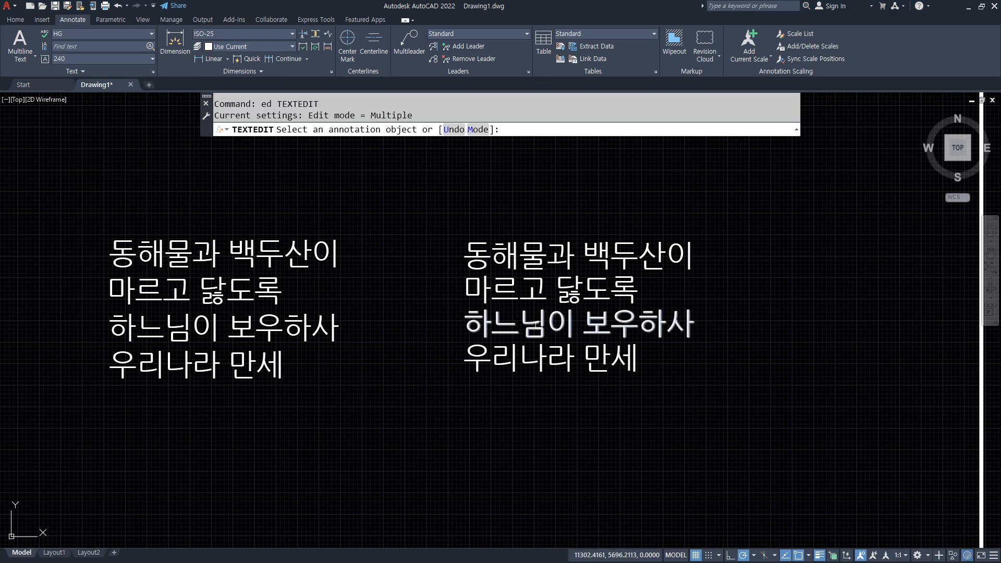
pyautogui.click(546, 257)
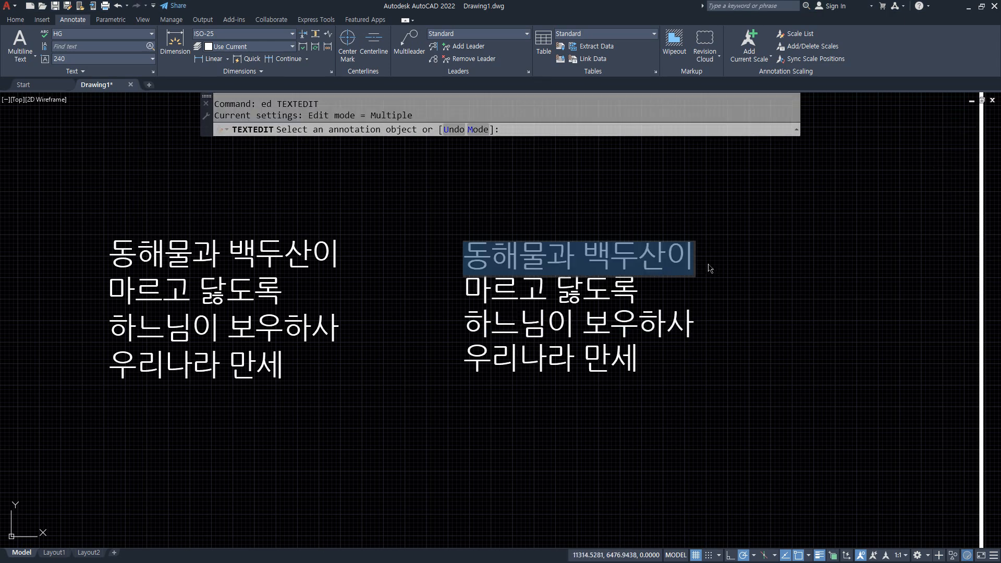
pyautogui.click(585, 285)
pyautogui.click(584, 286)
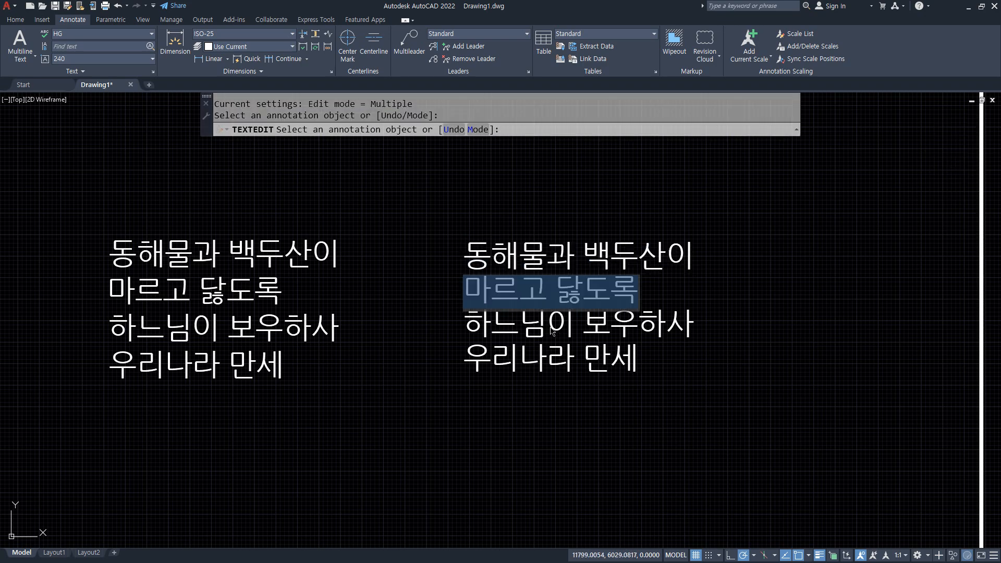
pyautogui.click(550, 327)
pyautogui.click(551, 326)
# Step: Open the multiline verse for editing within the running TEXTEDIT command, close its editor, and end the command
pyautogui.click(297, 355)
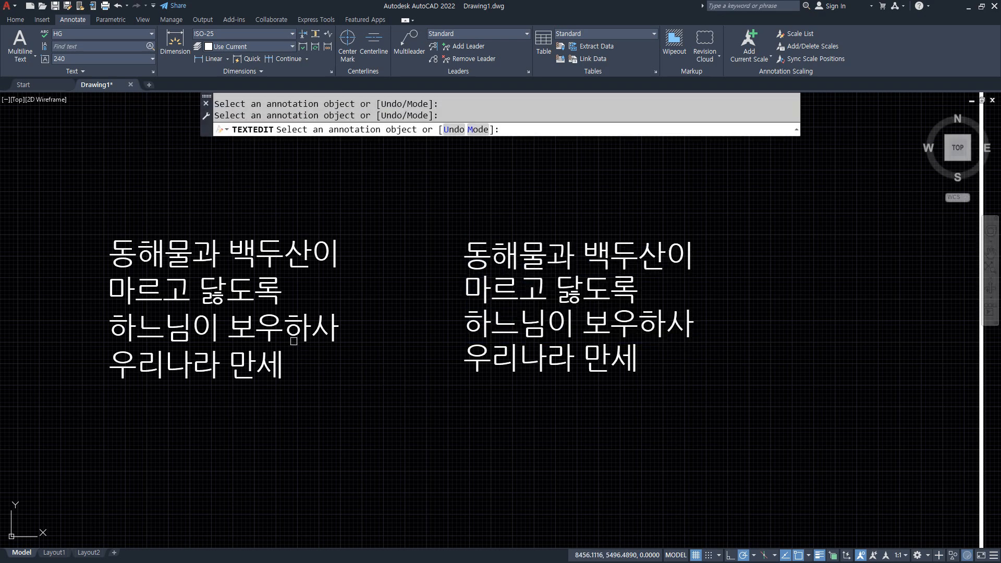
pyautogui.click(175, 333)
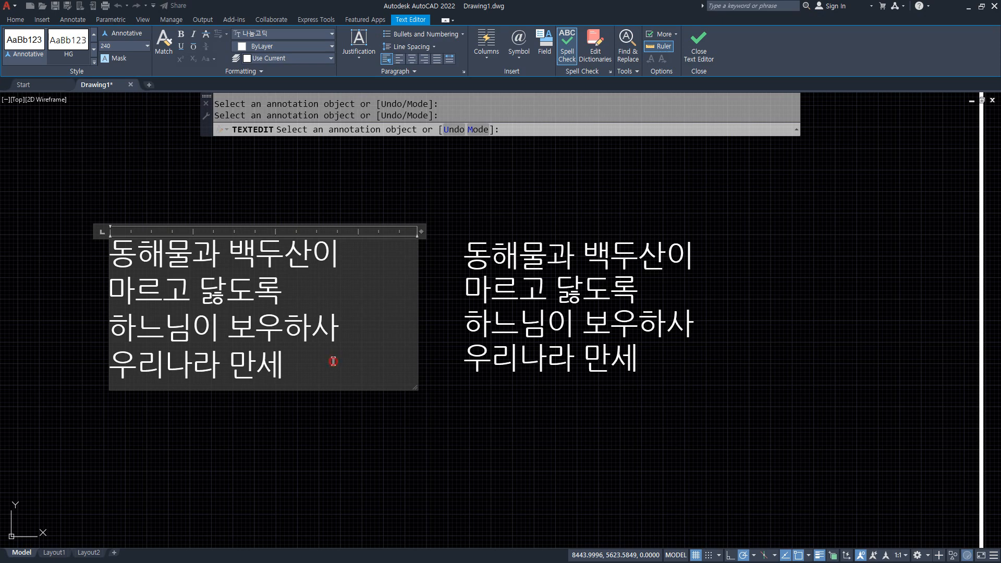
pyautogui.click(466, 466)
pyautogui.press('Escape')
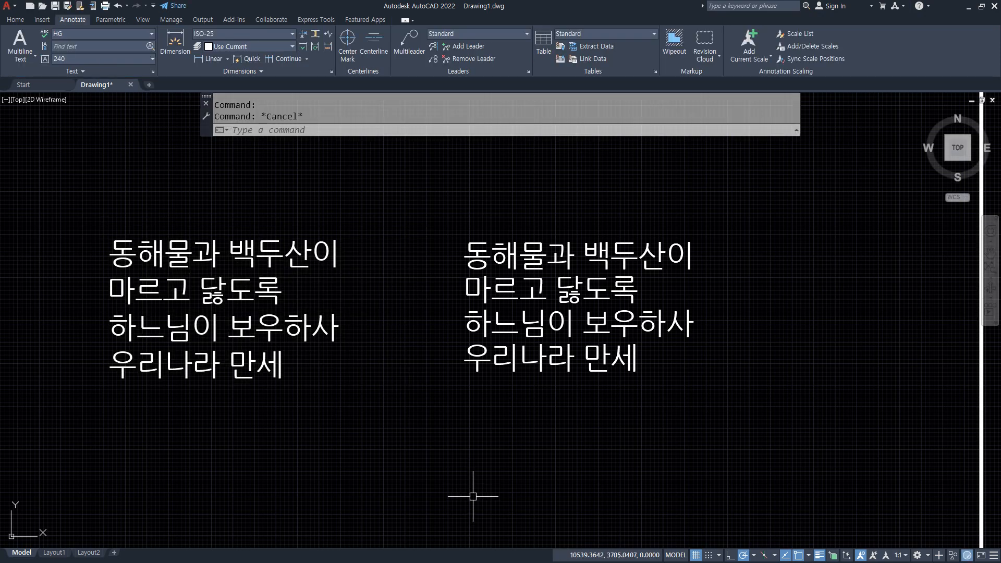
# Step: Open the multiline verse directly for editing without calling a command first, and close its editor with the wording as is
pyautogui.click(387, 291)
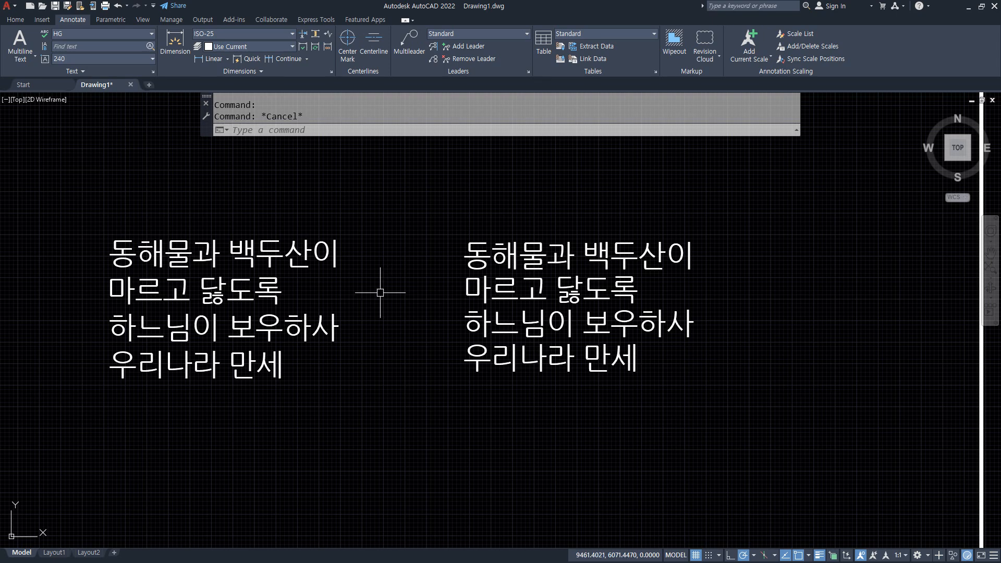
pyautogui.click(315, 256)
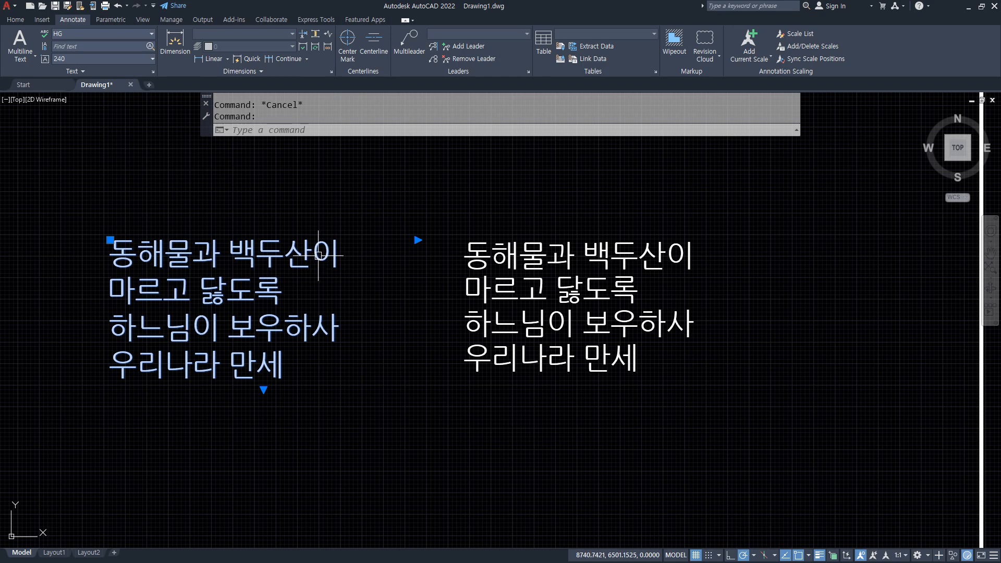
pyautogui.doubleClick(318, 256)
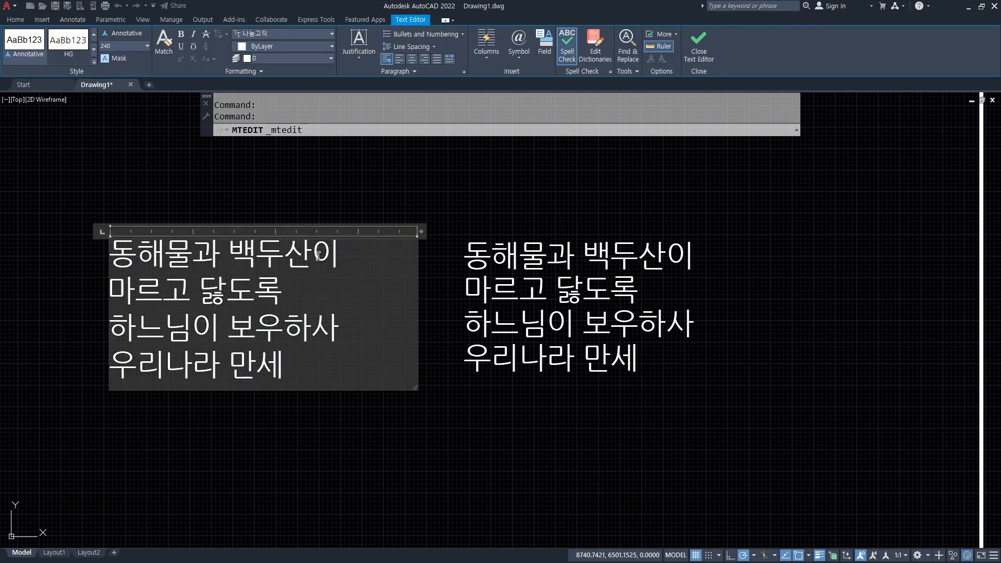
pyautogui.click(447, 316)
# Step: Open the second, third and fourth single-line texts directly for editing in turn, leave their wording as is, and end the command
pyautogui.click(507, 290)
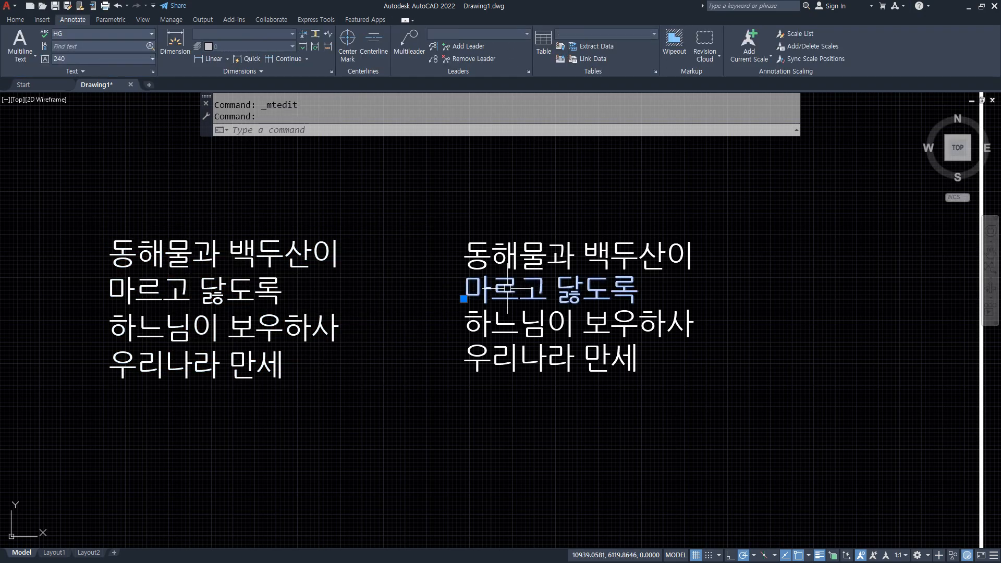
pyautogui.doubleClick(507, 290)
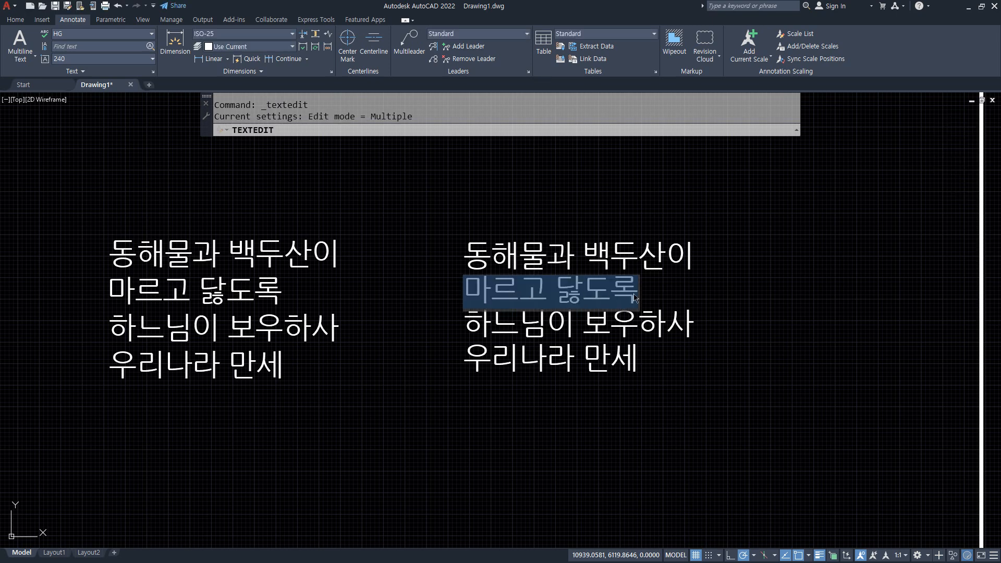
pyautogui.click(644, 332)
pyautogui.click(647, 327)
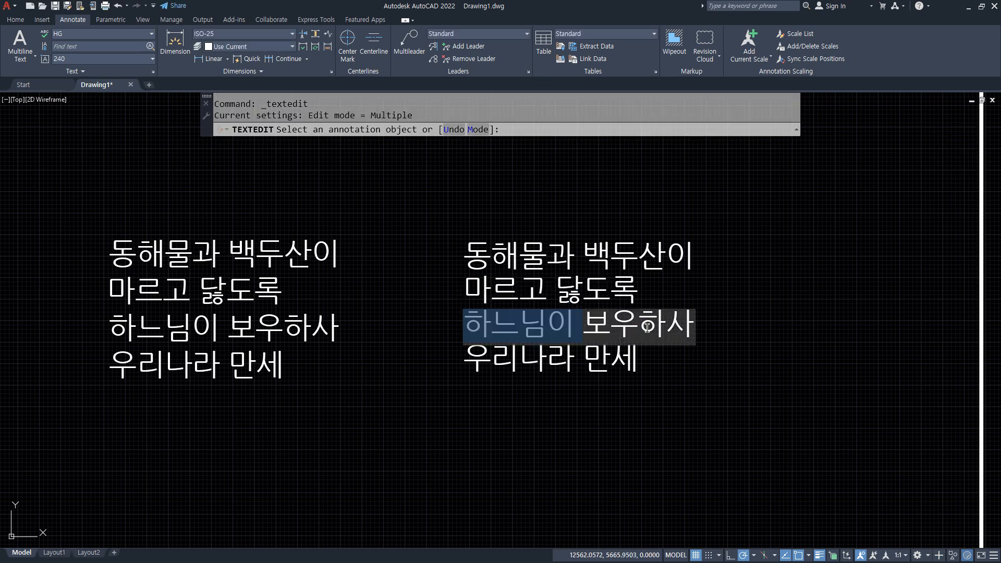
pyautogui.click(640, 370)
pyautogui.click(609, 356)
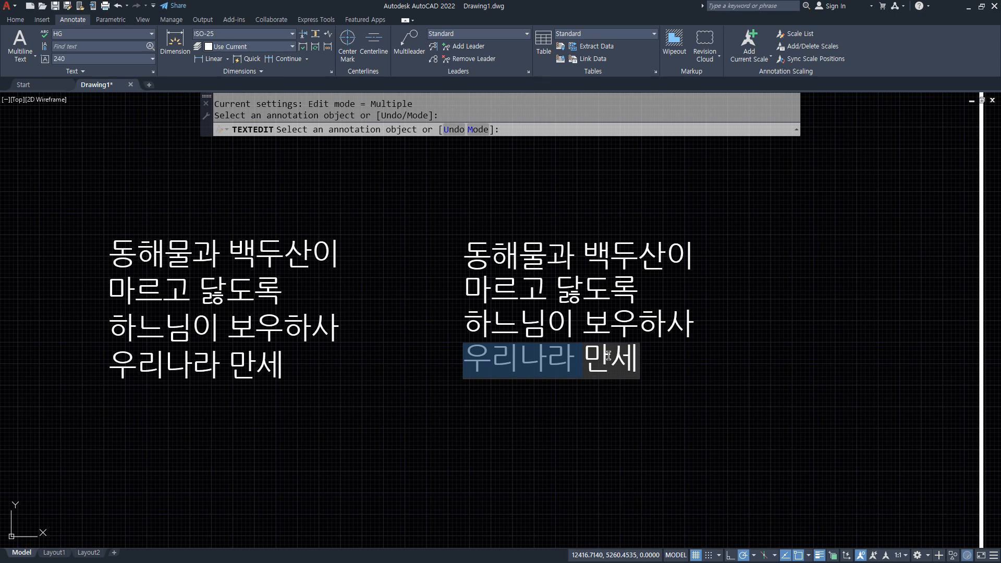
pyautogui.click(681, 408)
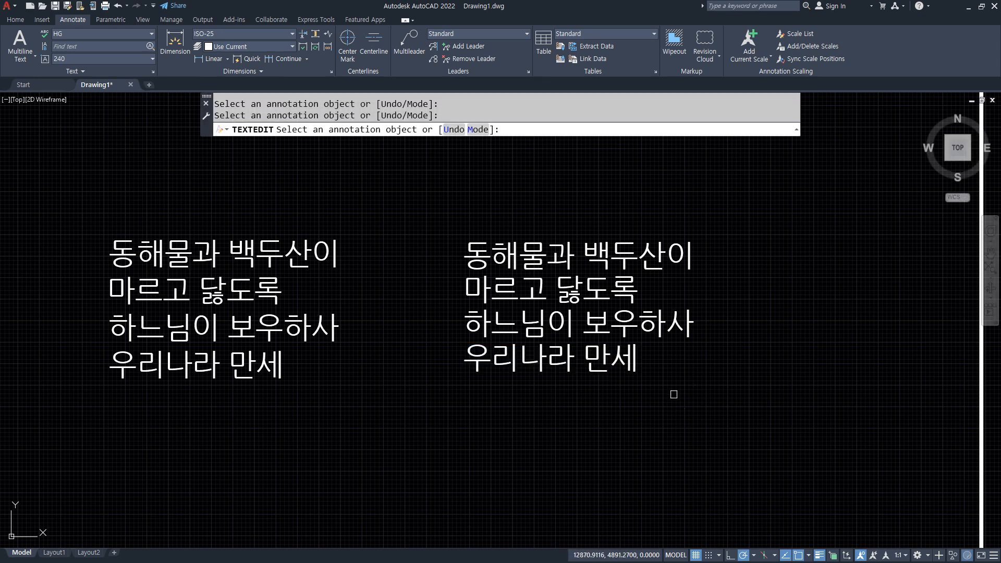
pyautogui.press('Escape')
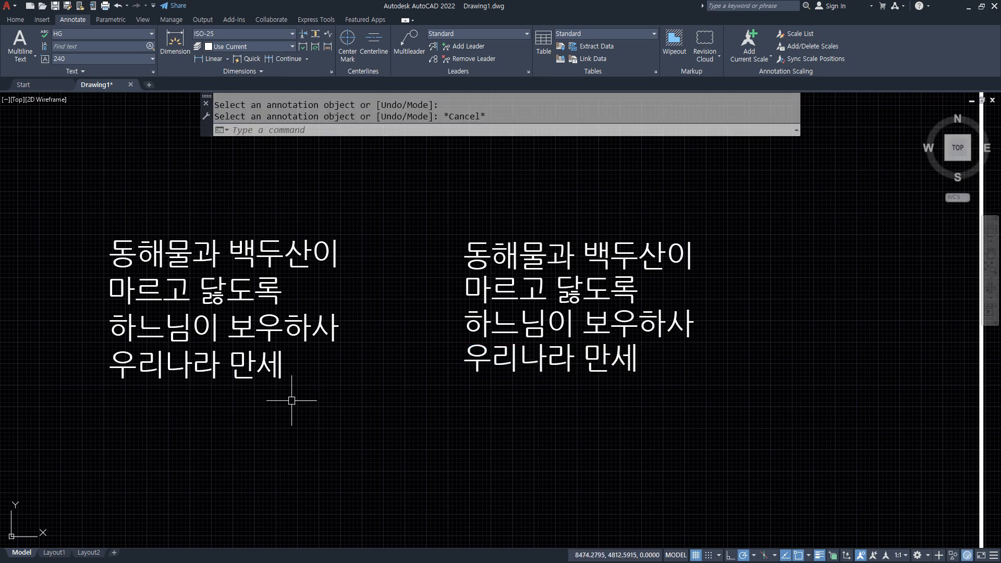
# Step: Point at both verses with screen-pen arrows, clear the marks, and explode the selected multiline verse into separate single-line texts
pyautogui.click(237, 328)
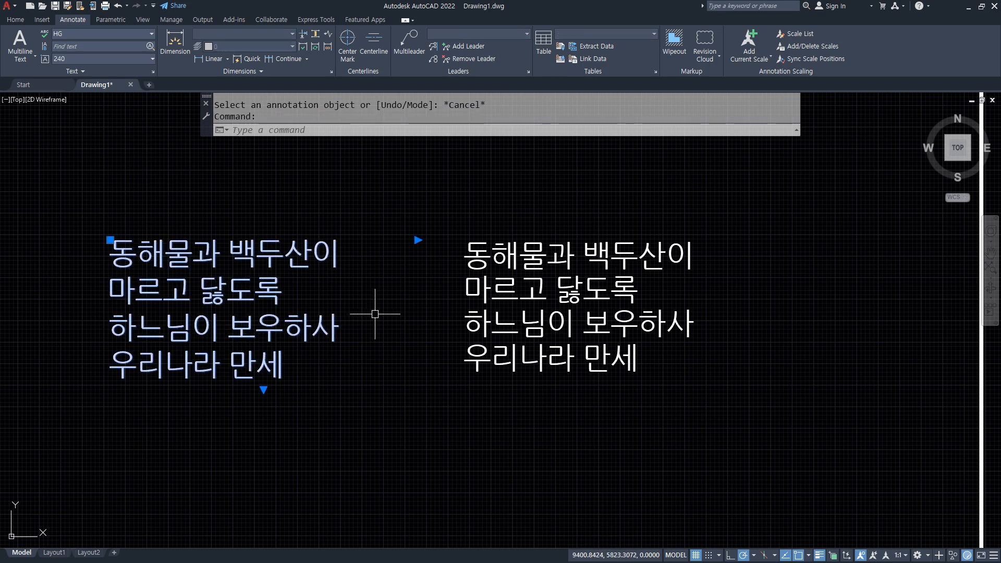
pyautogui.moveTo(230, 180)
pyautogui.mouseDown()
pyautogui.moveTo(194, 223)
pyautogui.moveTo(215, 223)
pyautogui.mouseUp()
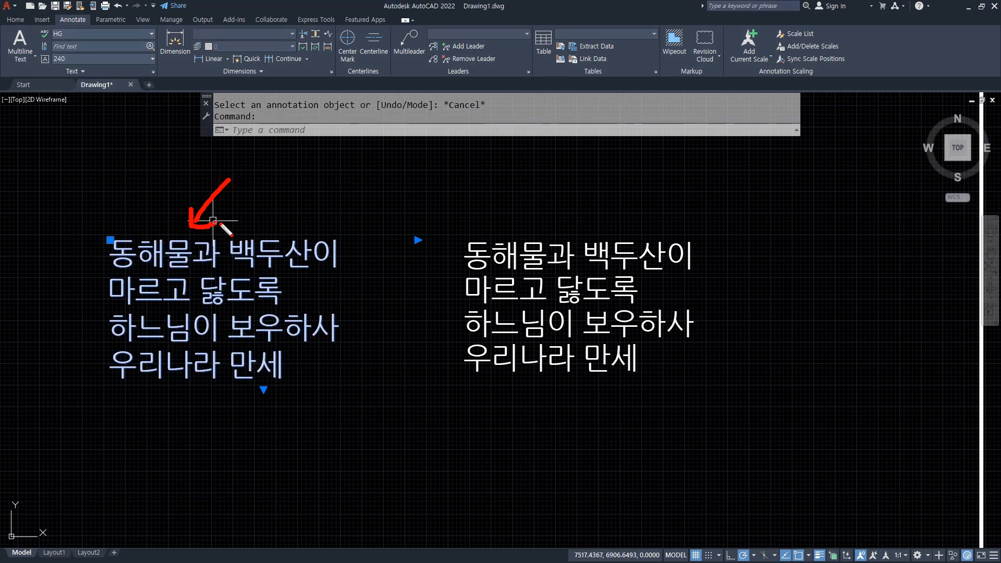
pyautogui.moveTo(514, 202); pyautogui.dragTo(559, 234)
pyautogui.moveTo(560, 219); pyautogui.dragTo(535, 237)
pyautogui.press('Escape')
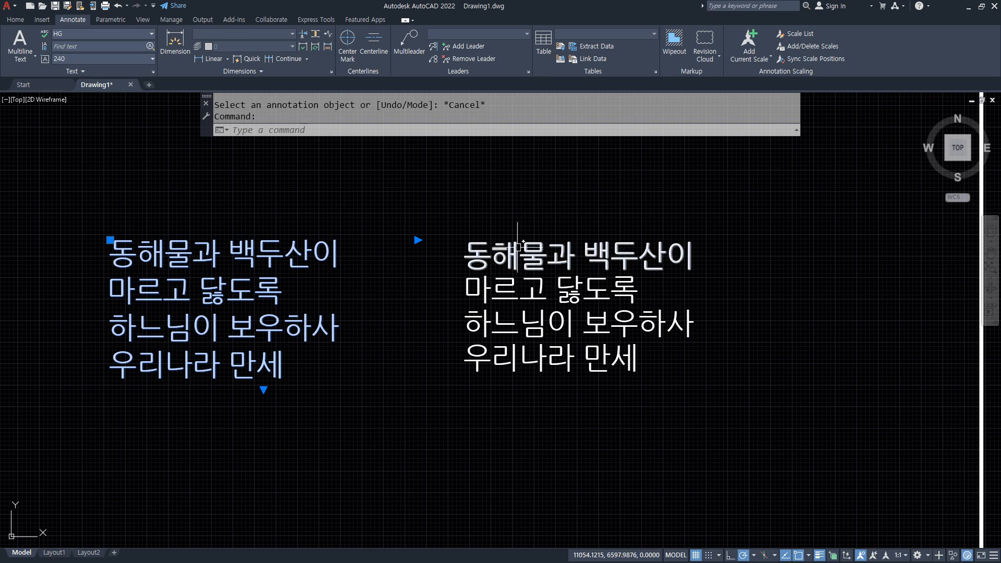
pyautogui.write('x')
pyautogui.press('Return')
# Step: Select the exploded lines and the four lines of the other verse one by one to check they are separate objects, and clear the selection
pyautogui.click(256, 292)
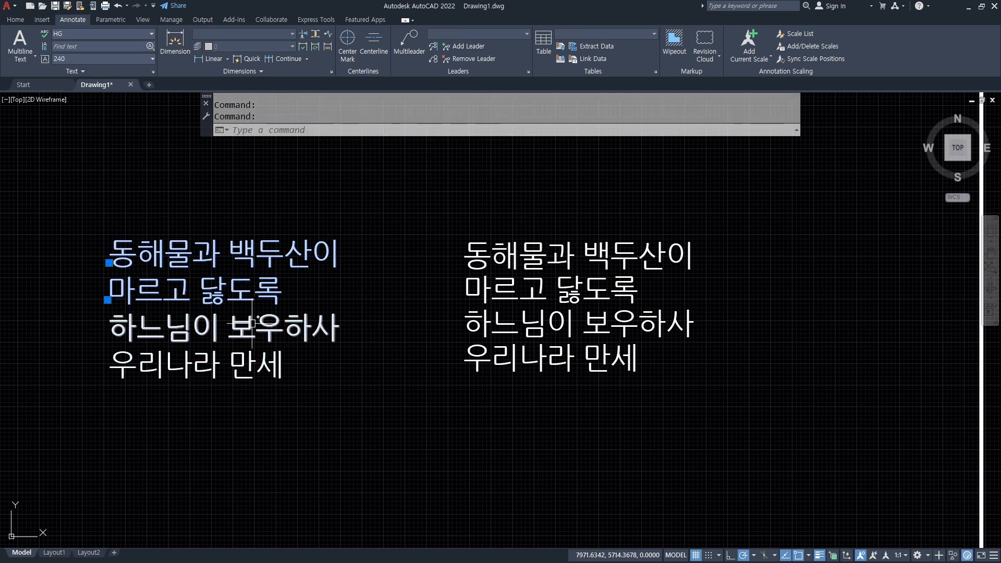
pyautogui.click(258, 328)
pyautogui.click(204, 363)
pyautogui.click(482, 368)
pyautogui.click(483, 324)
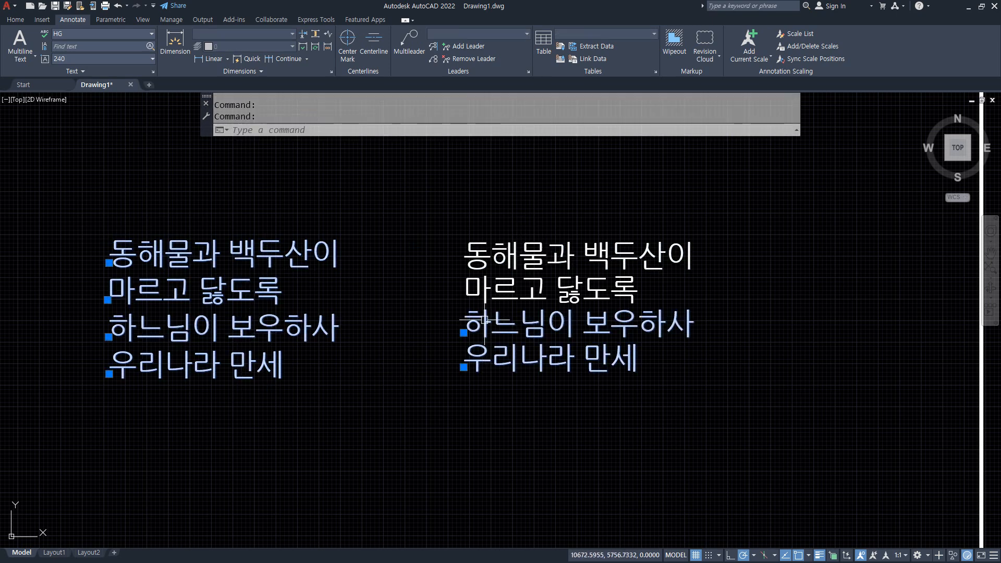
pyautogui.click(482, 289)
pyautogui.click(480, 256)
pyautogui.press('Escape')
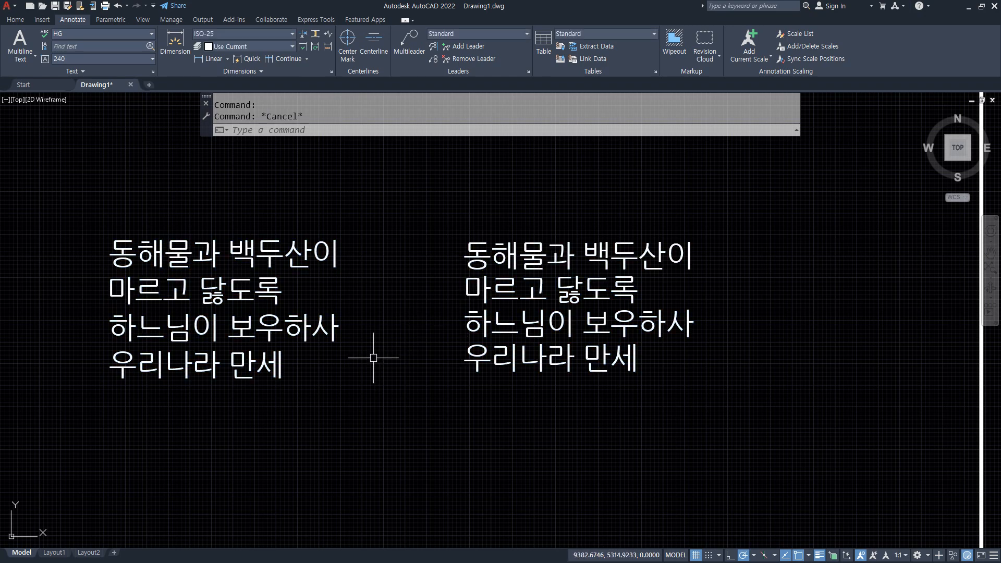
# Step: Combine the four exploded lines into one multiline text with TEXT2MTEXT
pyautogui.write('text')
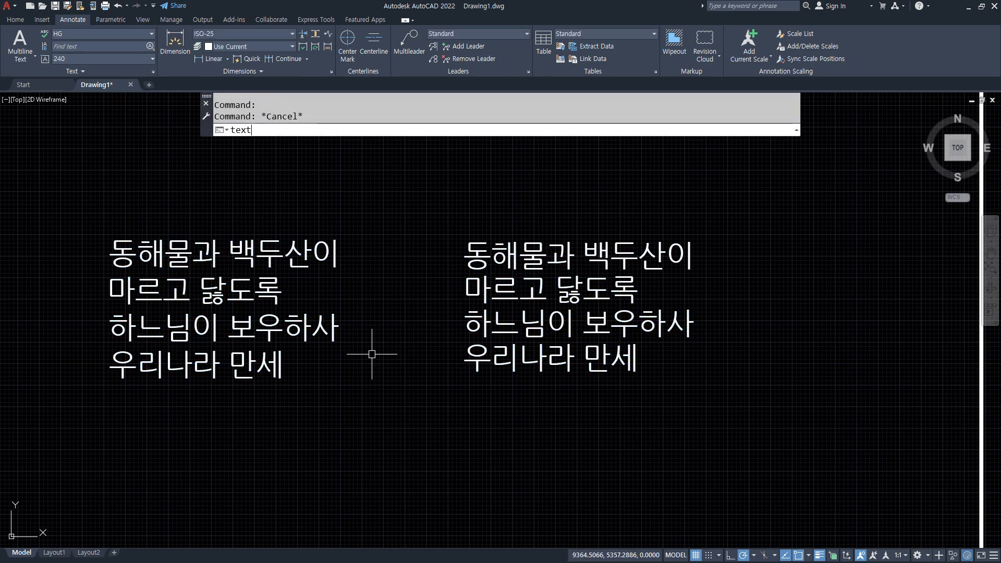
pyautogui.write('2mtext')
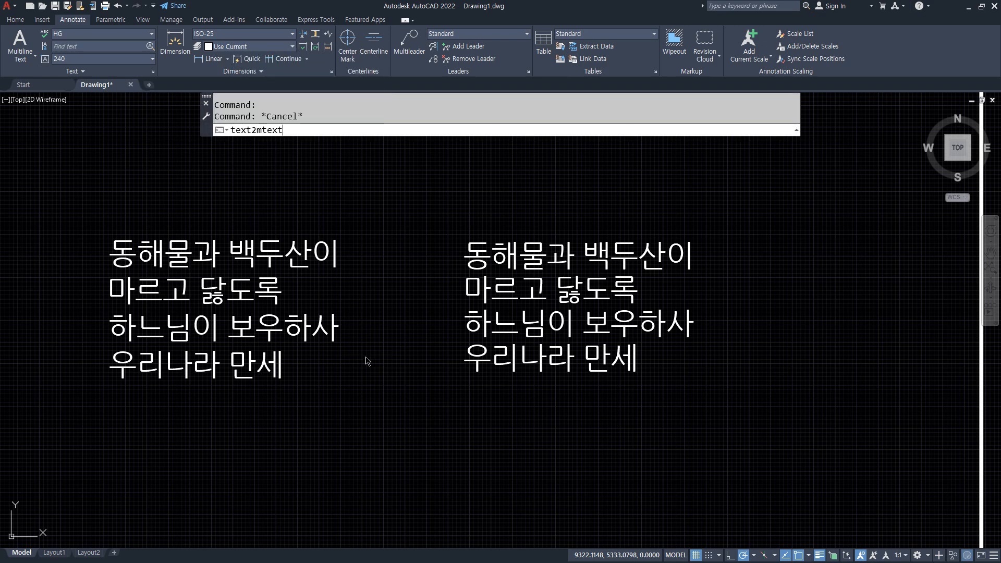
pyautogui.press('Return')
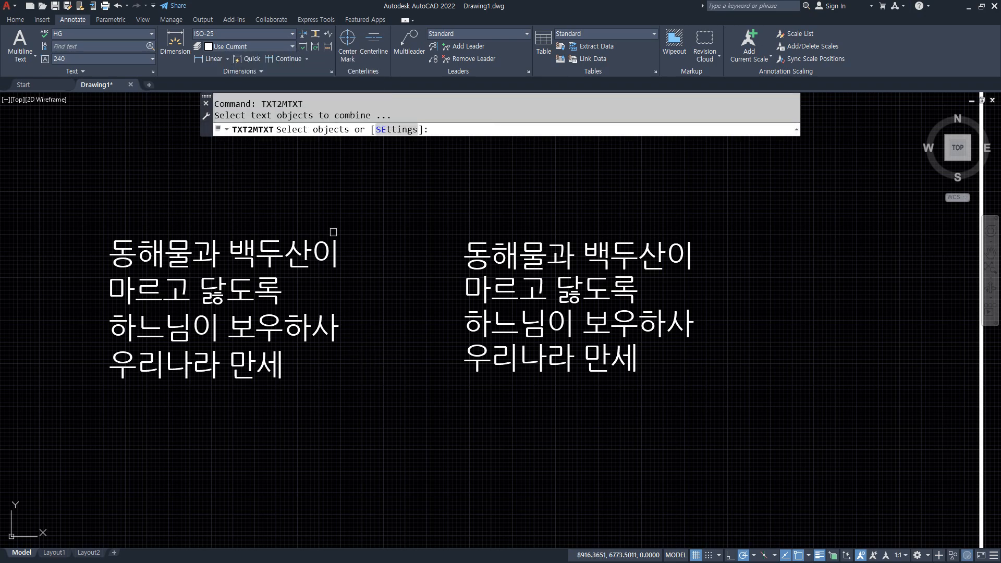
pyautogui.click(342, 183)
pyautogui.click(146, 459)
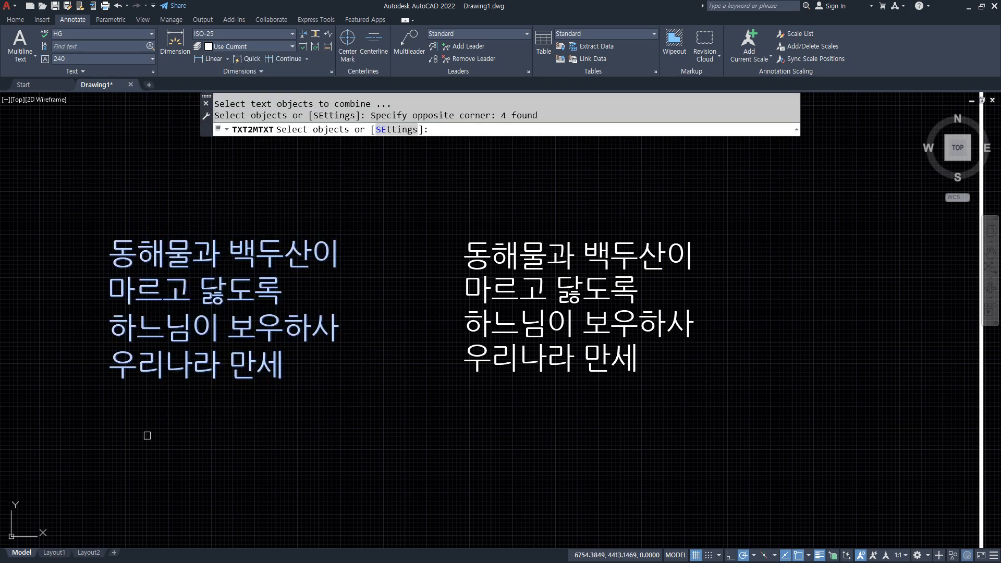
pyautogui.press('Return')
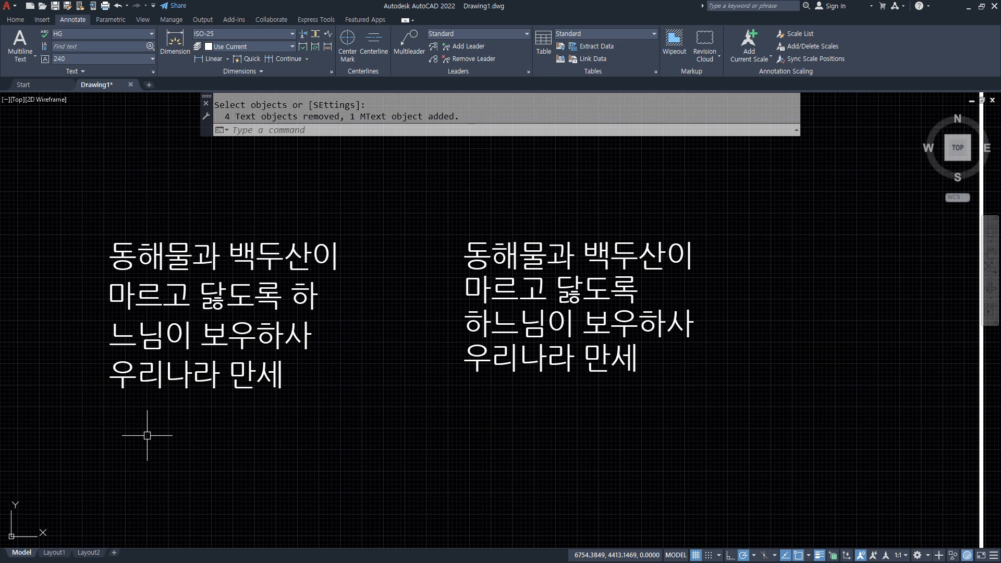
# Step: Edit the combined verse so that 하느님이 starts on a new line after 닳도록, and close the editor
pyautogui.doubleClick(294, 312)
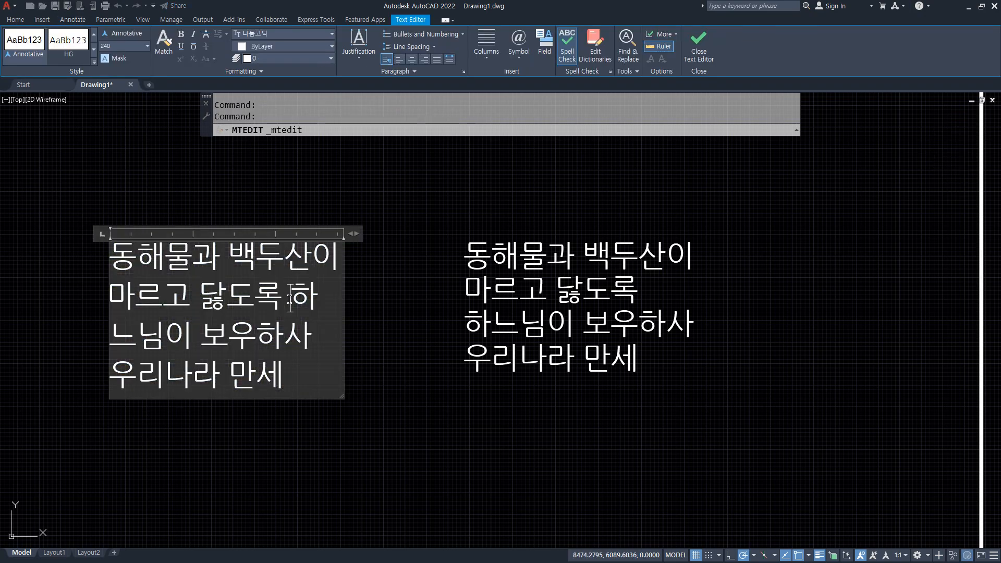
pyautogui.click(303, 299)
pyautogui.press('Return')
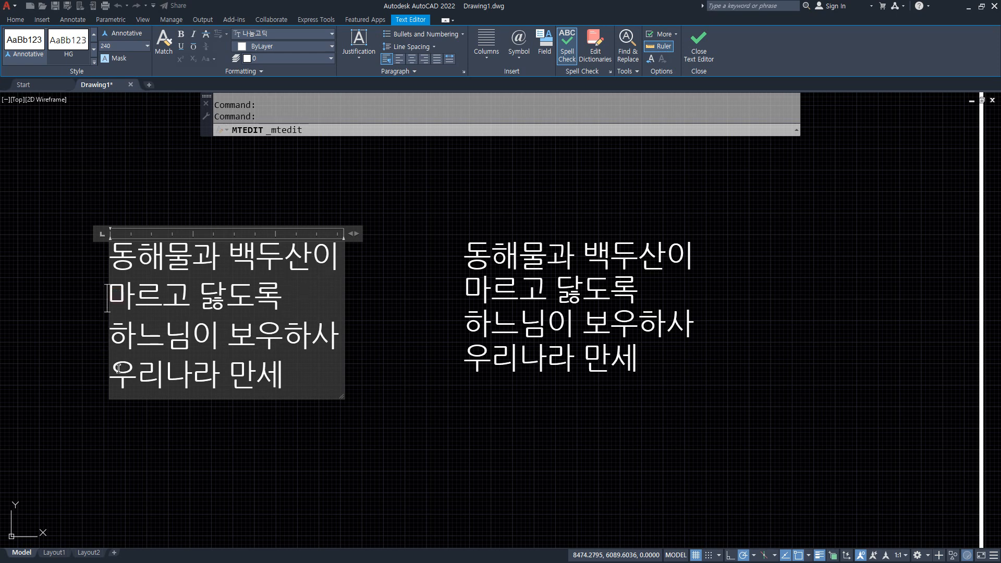
pyautogui.click(410, 455)
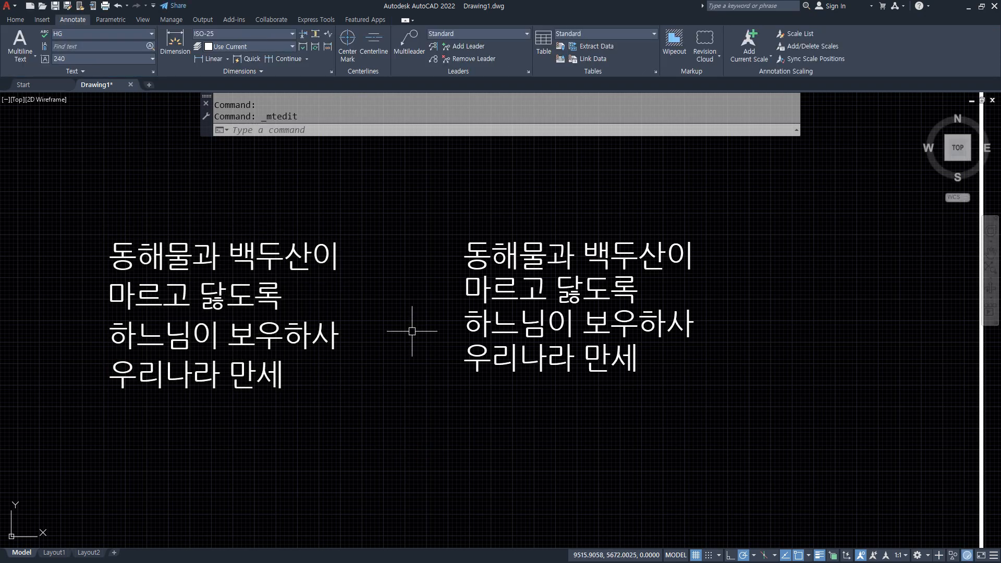
# Step: Circle the single-line verse with the screen pen, draw an arrow leading away from it, and clear the marks
pyautogui.moveTo(410, 398)
pyautogui.mouseDown()
pyautogui.moveTo(459, 235)
pyautogui.moveTo(441, 371)
pyautogui.mouseUp()
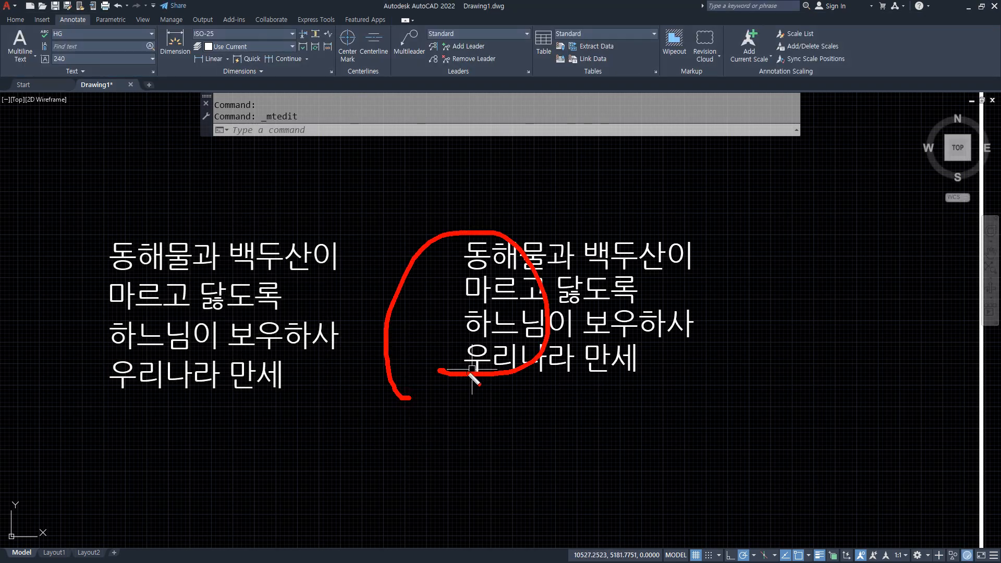
pyautogui.moveTo(501, 378); pyautogui.dragTo(553, 429)
pyautogui.moveTo(551, 388); pyautogui.dragTo(504, 447)
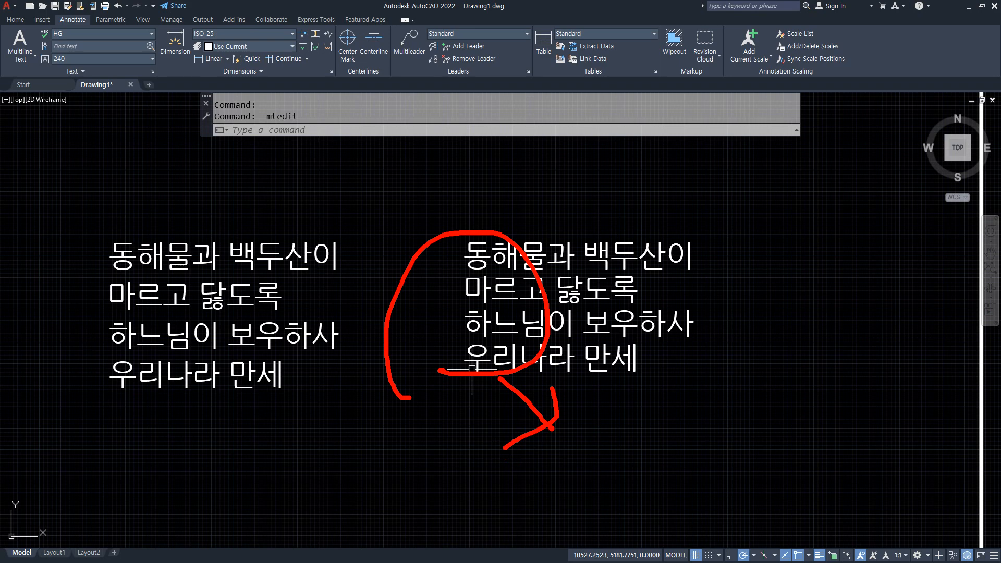
pyautogui.press('Escape')
# Step: Switch to the Notepad notes, underline the text2mtext line with the screen pen, and return to AutoCAD
pyautogui.hotkey('alt', 'Tab')
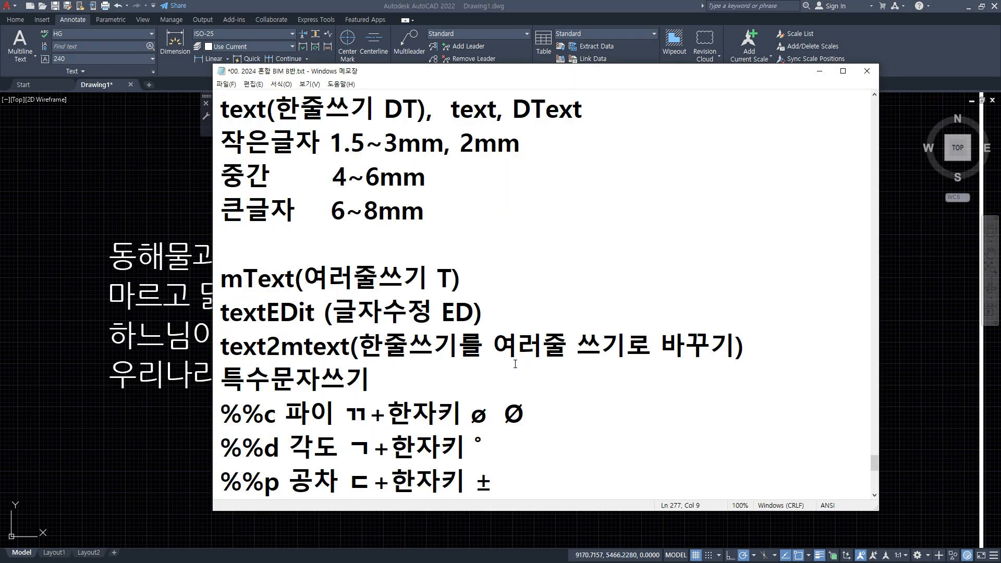
pyautogui.hotkey('ctrl', '2')
pyautogui.moveTo(221, 365); pyautogui.dragTo(368, 363)
pyautogui.press('Escape')
pyautogui.hotkey('alt', 'Tab')
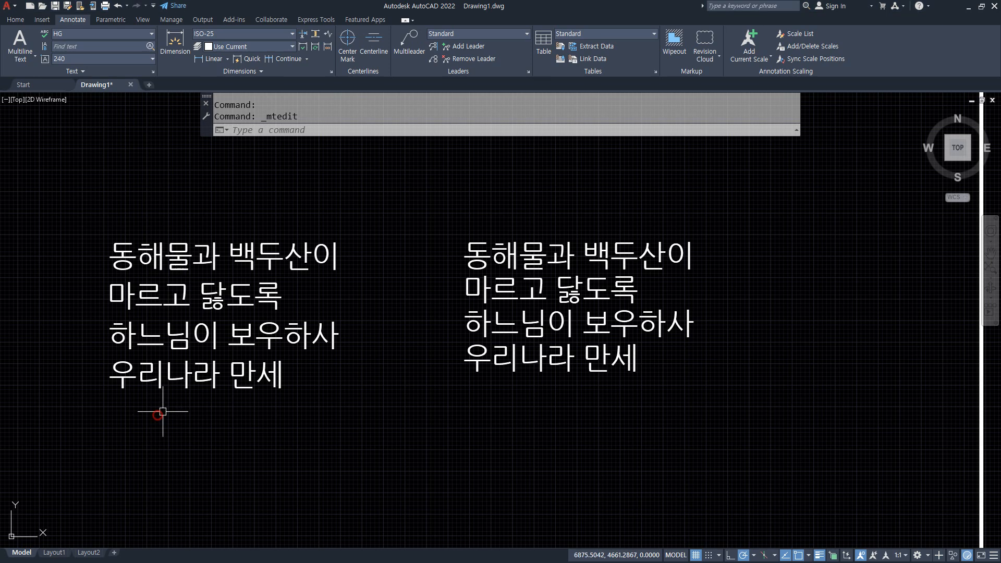
# Step: Select the lower three lines of the single-line verse one by one to check they are separate objects, and clear the selection
pyautogui.click(469, 331)
pyautogui.click(470, 365)
pyautogui.click(493, 295)
pyautogui.click(494, 269)
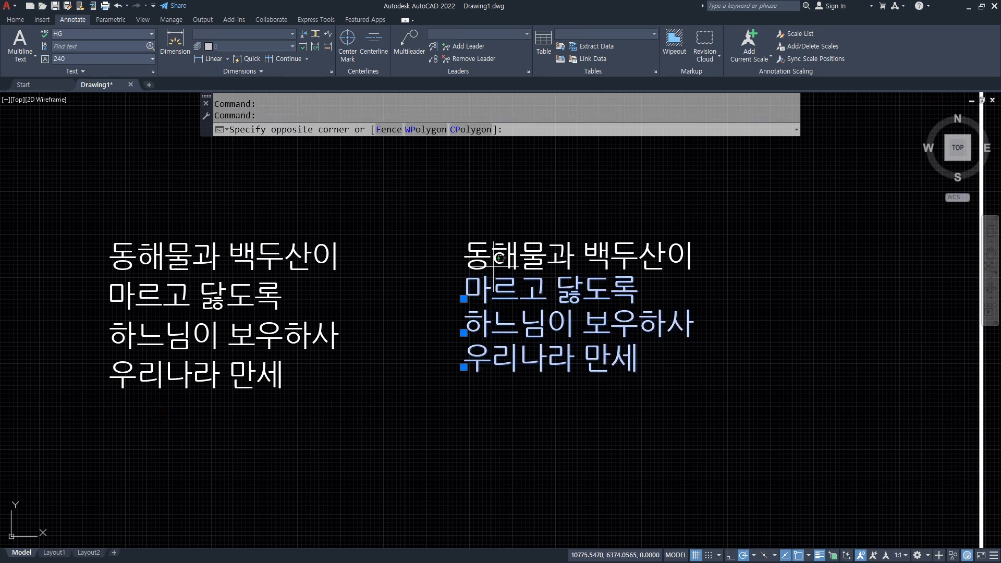
pyautogui.press('Escape')
pyautogui.press('Escape')
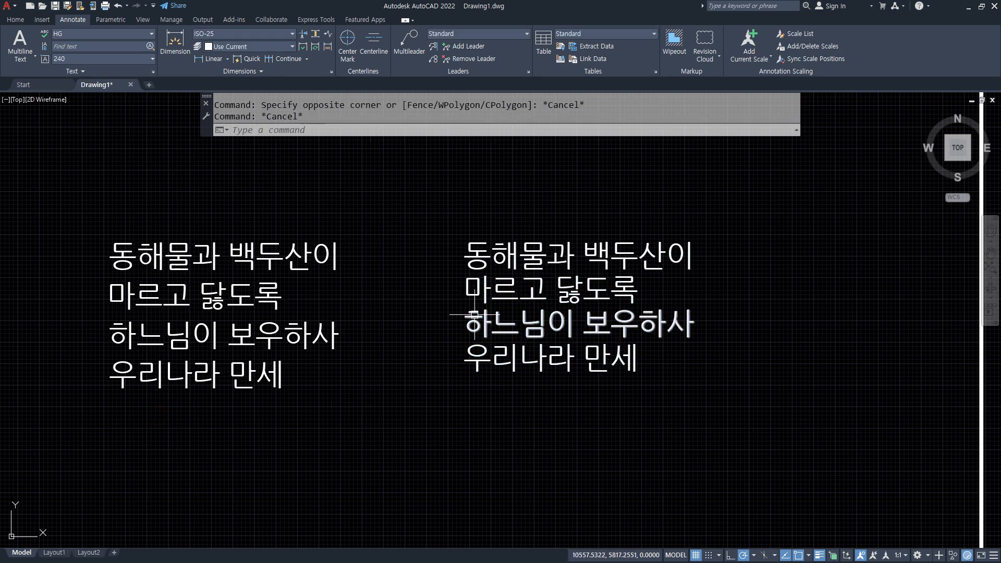
# Step: Combine the remaining four single-line texts of the verse into one multiline text with TEXT2MTEXT
pyautogui.write('text2m')
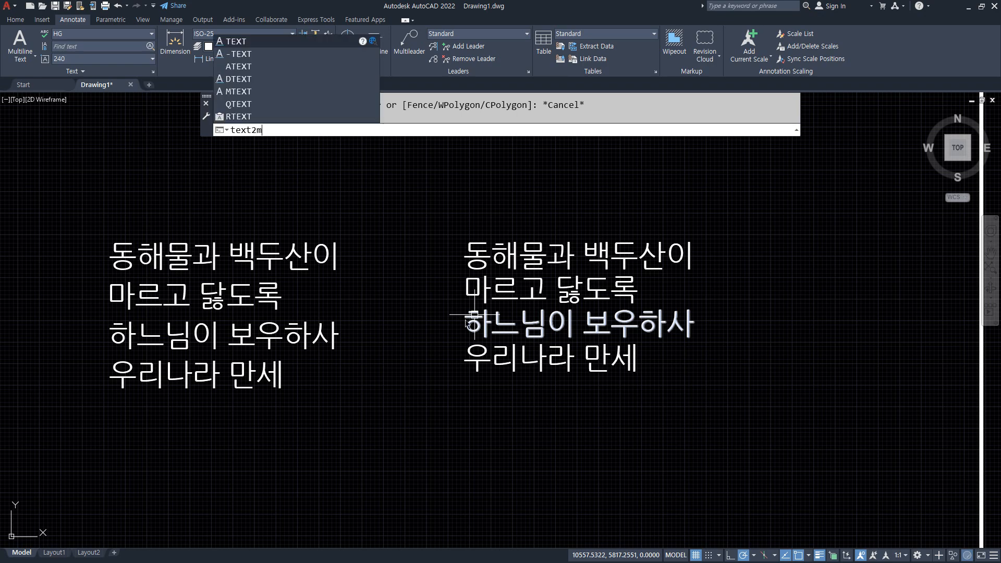
pyautogui.write('text')
pyautogui.press('Return')
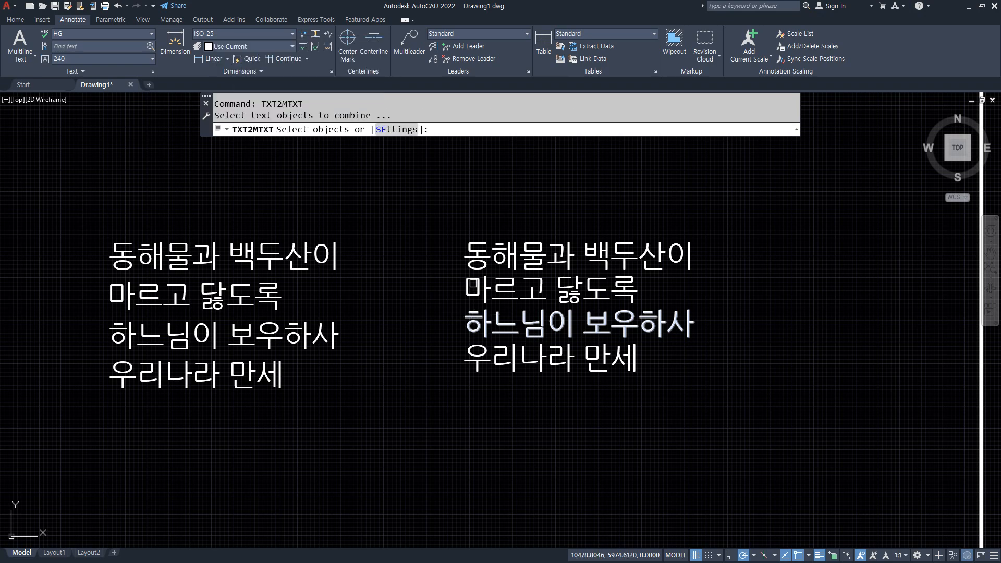
pyautogui.click(688, 389)
pyautogui.click(409, 210)
pyautogui.press('Return')
# Step: Stretch the newly combined verse's text frame horizontally by about 1689 units and clear the selection
pyautogui.click(605, 294)
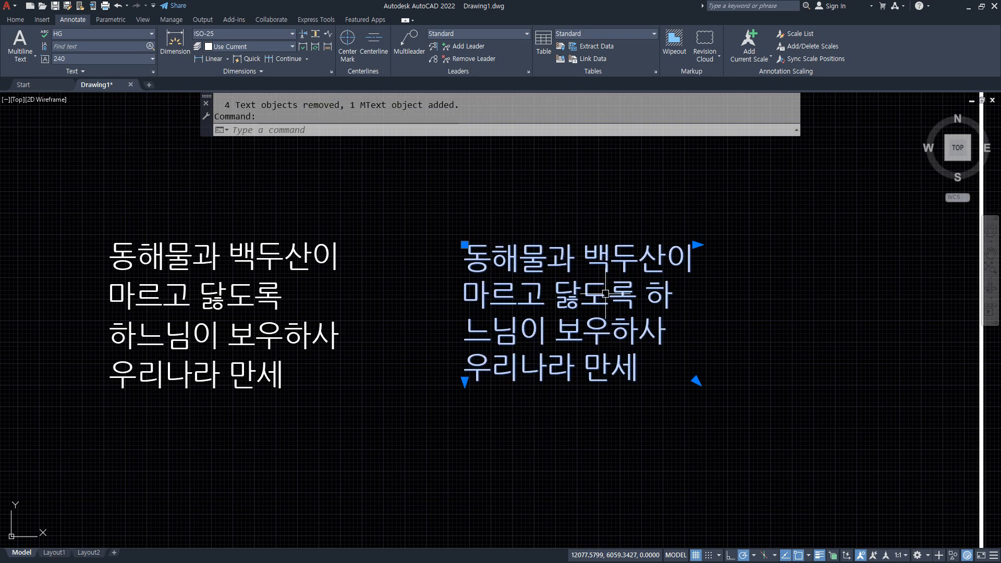
pyautogui.click(697, 381)
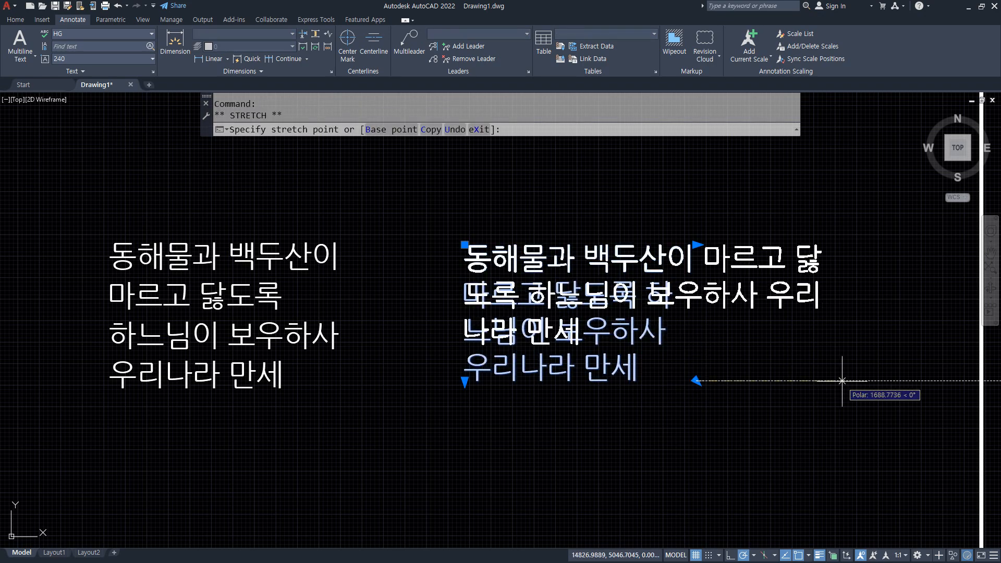
pyautogui.click(842, 381)
pyautogui.press('Escape')
# Step: Edit the combined verse, breaking it into four lines before 마르고, 하느님이 and 우리나라, and close the text editor
pyautogui.doubleClick(704, 263)
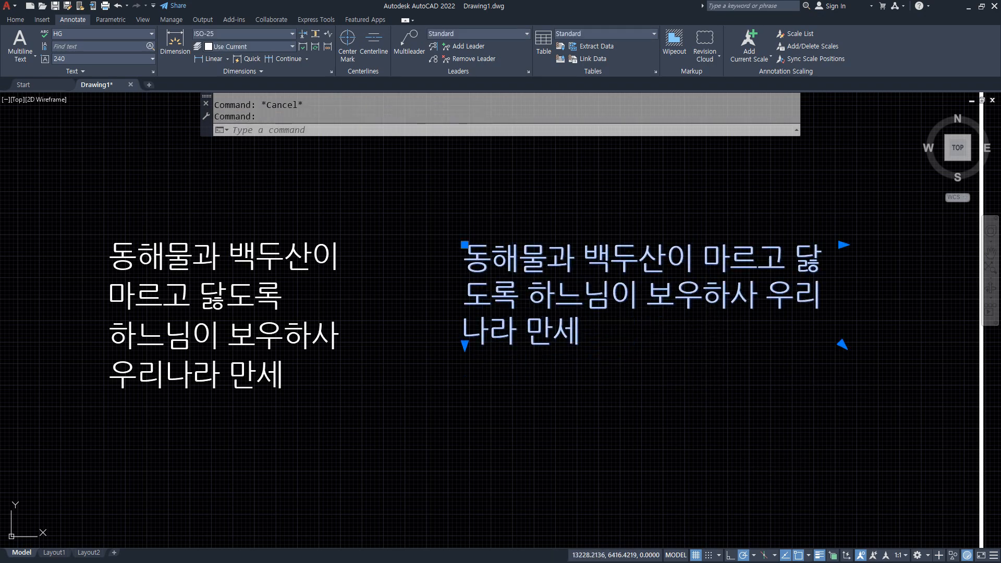
pyautogui.press('Return')
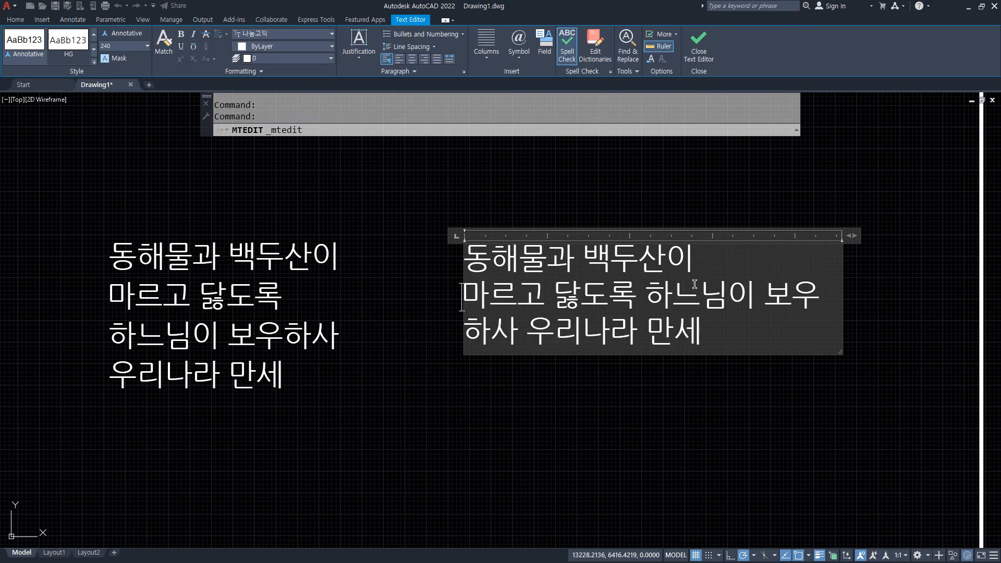
pyautogui.press('Return')
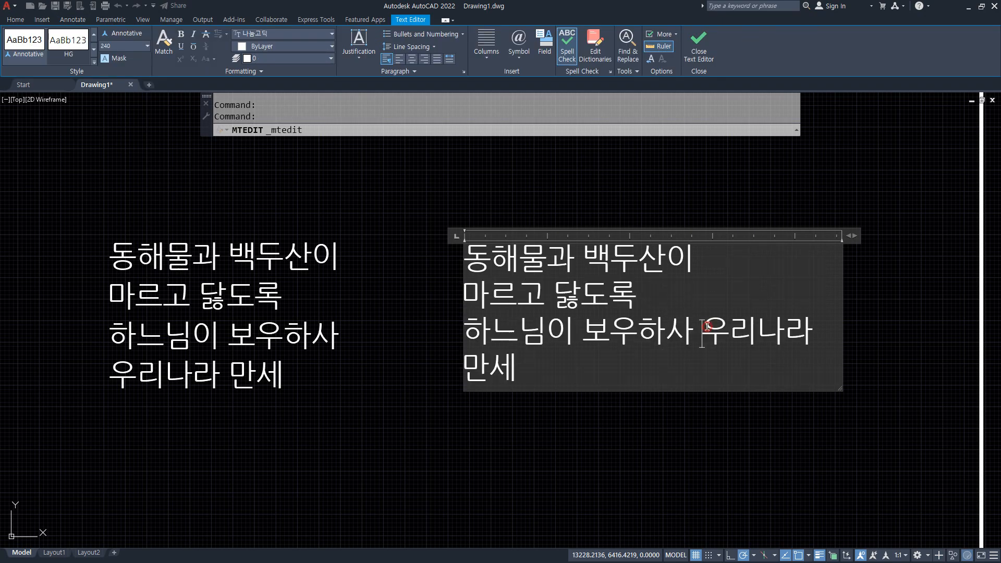
pyautogui.press('Return')
pyautogui.click(727, 457)
pyautogui.click(725, 454)
# Step: Reopen the four-line verse for editing, set its justification to Middle Center MC, and close the text editor
pyautogui.click(556, 377)
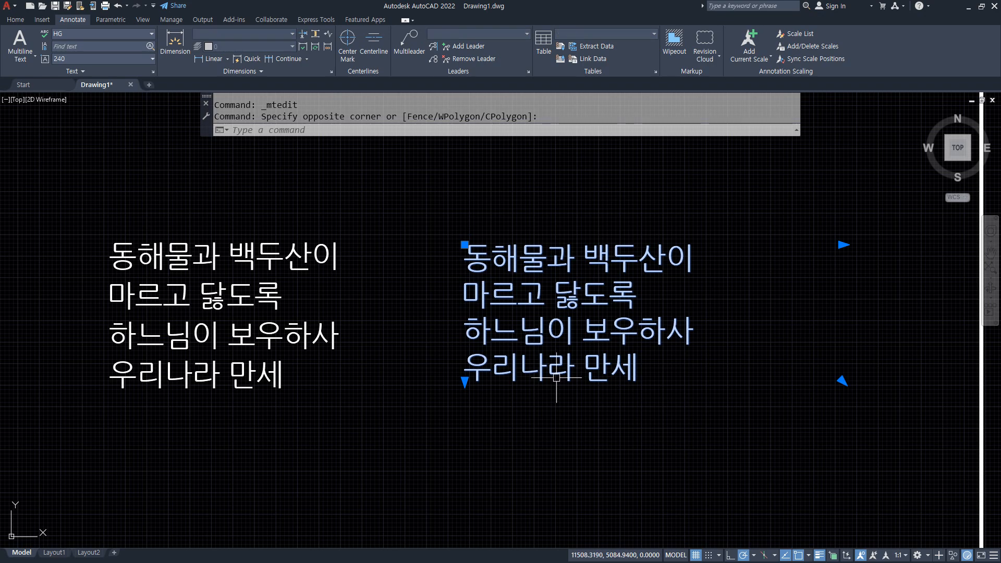
pyautogui.doubleClick(556, 377)
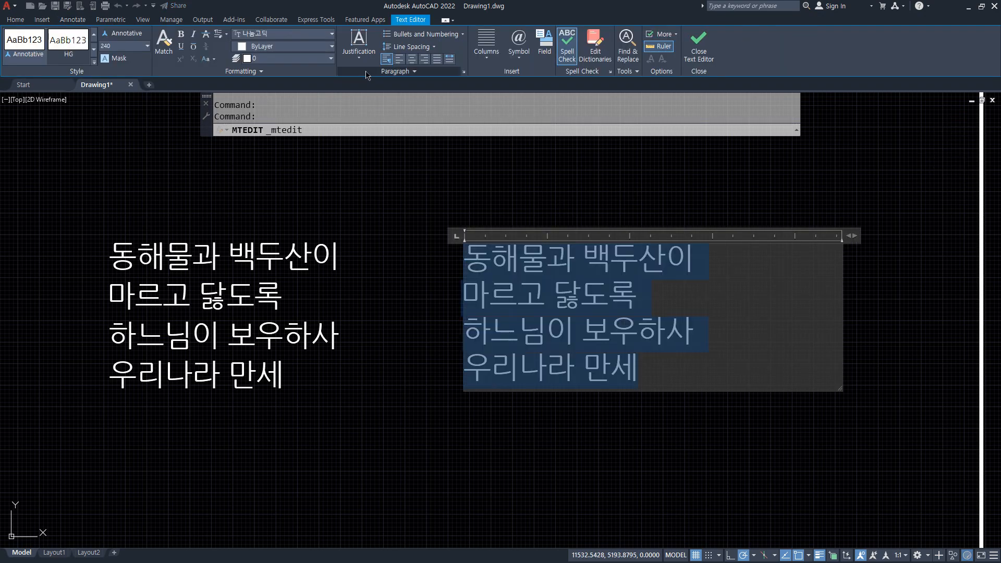
pyautogui.click(359, 52)
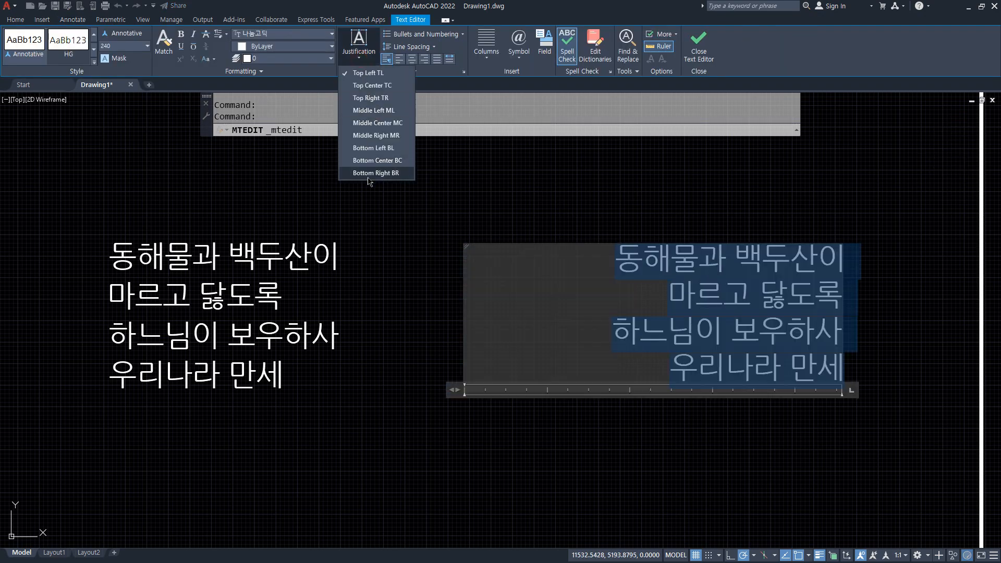
pyautogui.click(393, 126)
pyautogui.click(335, 206)
# Step: Switch to the Notepad notes, mark the *.ttf and *.shx font types and the AutoCAD 2022 Fonts path with the screen pen, and clear the marks
pyautogui.hotkey('alt', 'Tab')
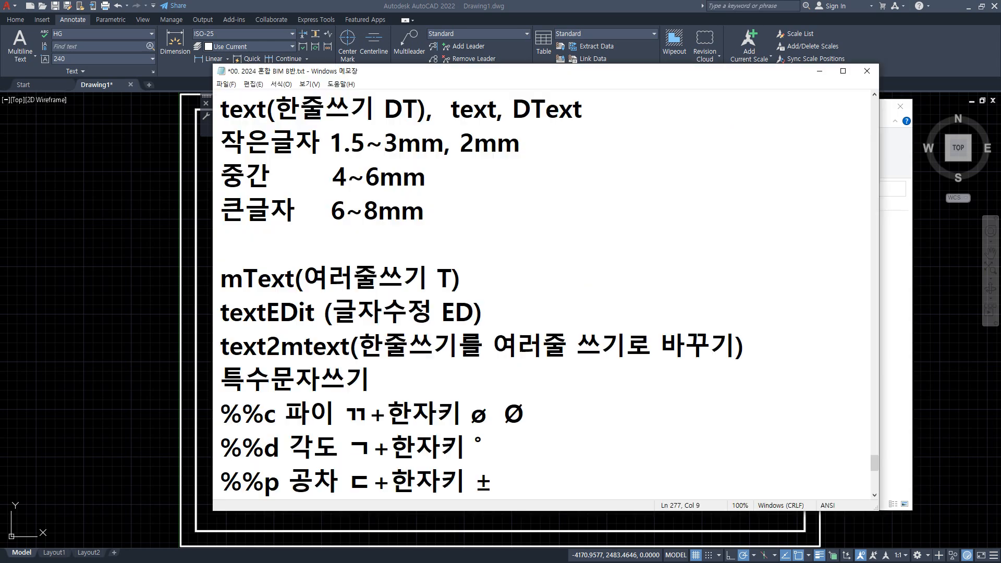
pyautogui.scroll(-5, 581, 290)
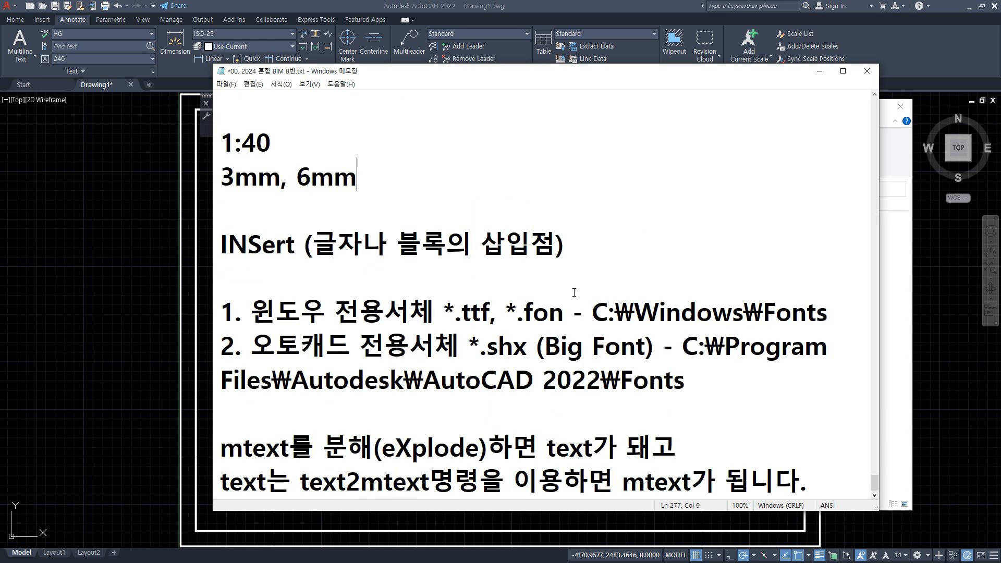
pyautogui.hotkey('ctrl', '2')
pyautogui.moveTo(364, 329)
pyautogui.mouseDown()
pyautogui.moveTo(488, 329)
pyautogui.moveTo(572, 365)
pyautogui.mouseUp()
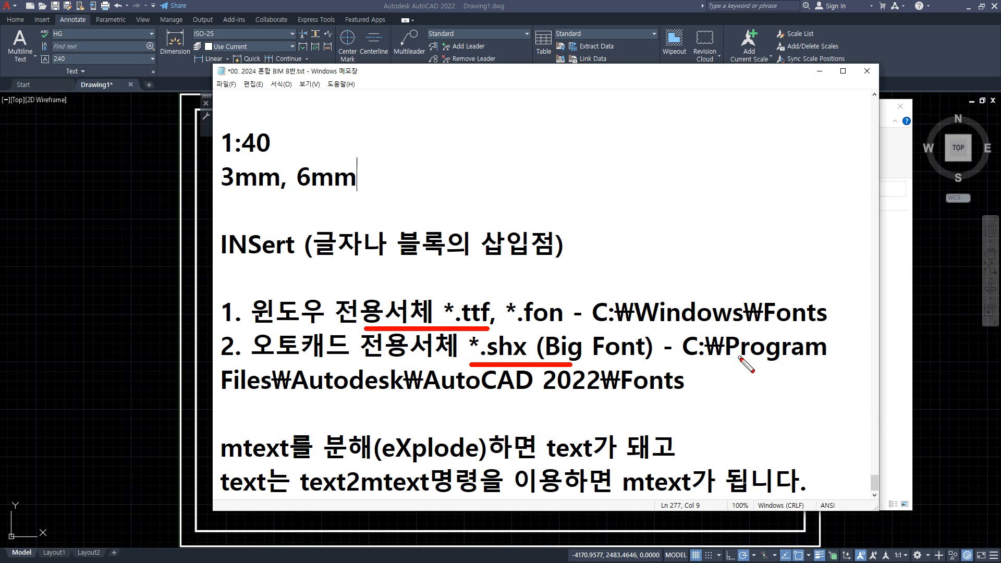
pyautogui.moveTo(739, 358); pyautogui.dragTo(825, 355)
pyautogui.moveTo(292, 398)
pyautogui.mouseDown()
pyautogui.moveTo(689, 398)
pyautogui.moveTo(667, 364)
pyautogui.moveTo(676, 412)
pyautogui.mouseUp()
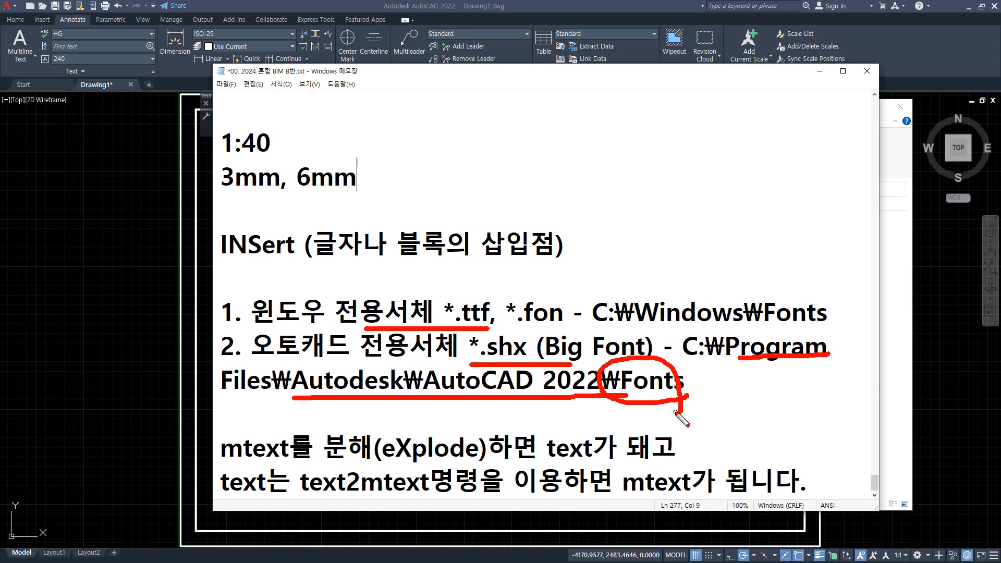
pyautogui.press('Escape')
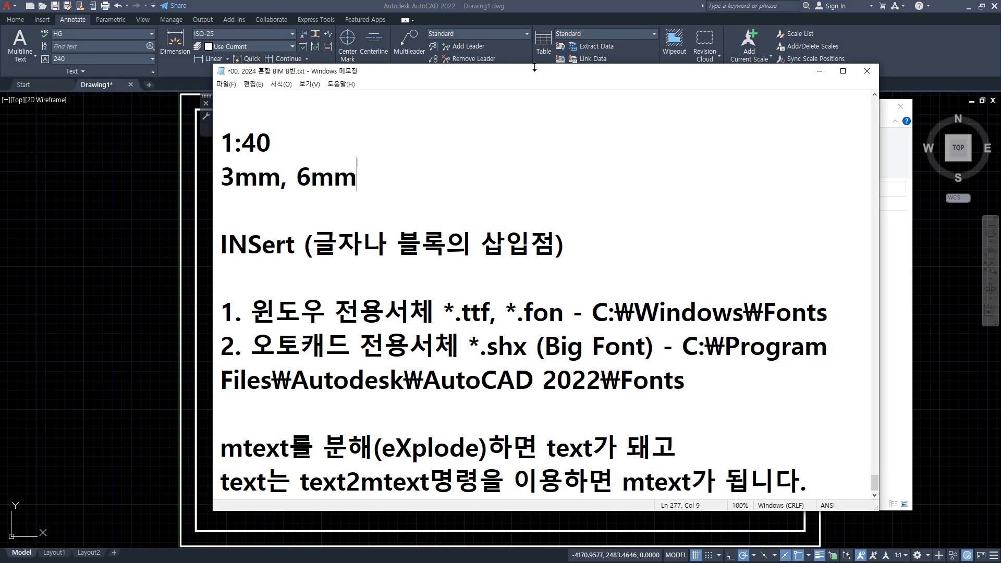
# Step: Switch to File Explorer, open C:\Windows\Fonts in a maximized window and look over the installed Windows fonts
pyautogui.moveTo(536, 74)
pyautogui.mouseDown()
pyautogui.moveTo(67, 129)
pyautogui.moveTo(0, 170)
pyautogui.mouseUp()
pyautogui.click(701, 308)
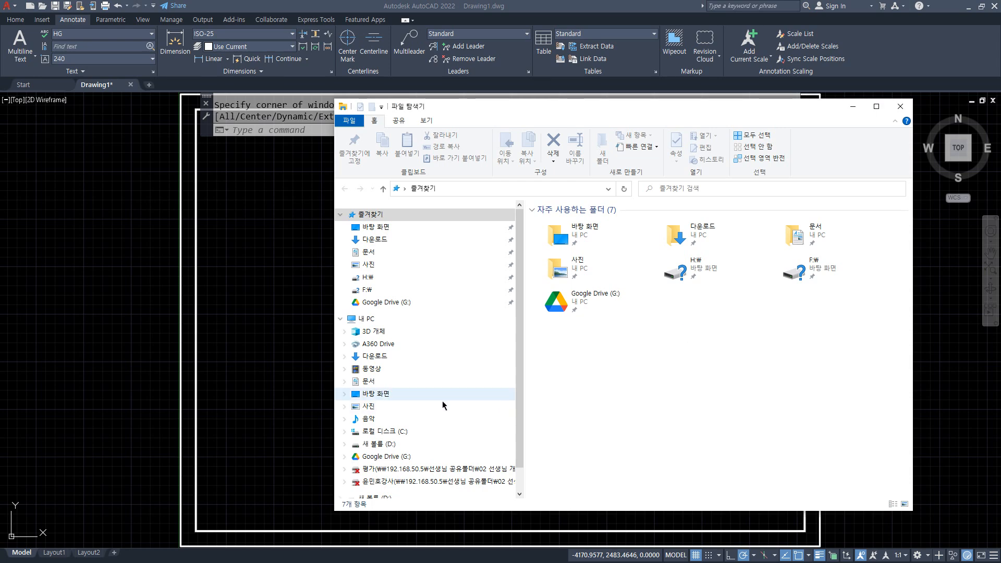
pyautogui.scroll(-1, 442, 405)
pyautogui.click(385, 411)
pyautogui.scroll(-1, 545, 339)
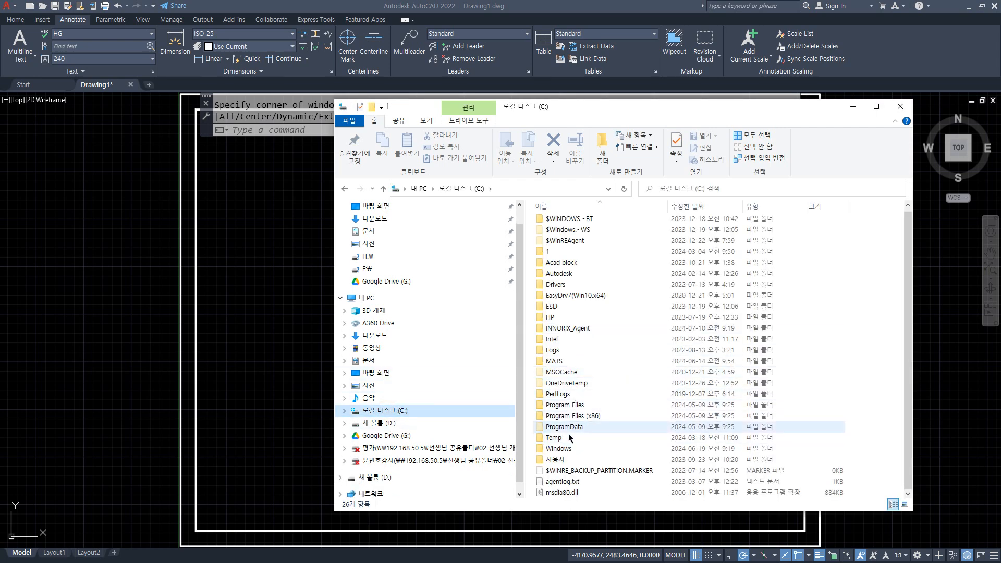
pyautogui.doubleClick(558, 449)
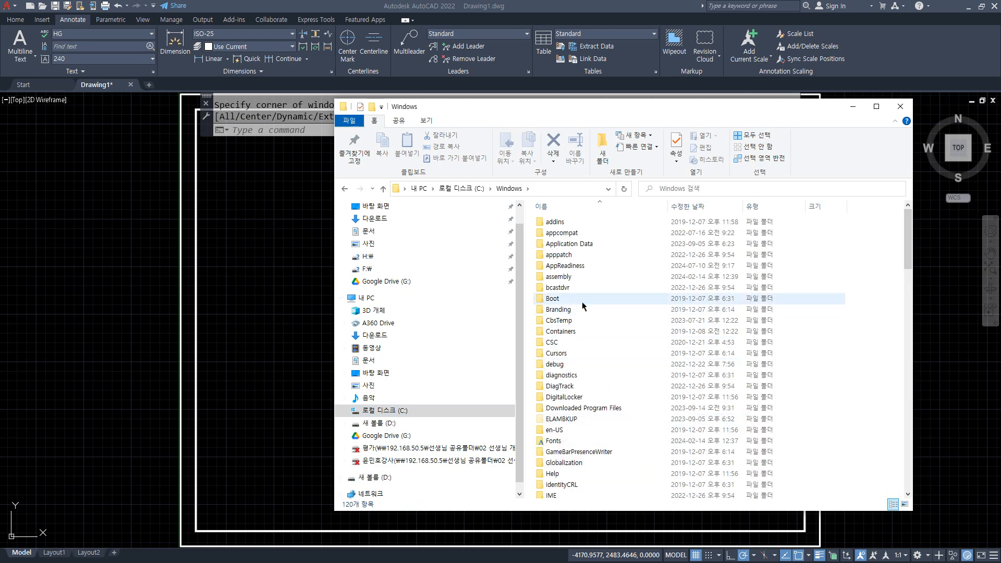
pyautogui.doubleClick(564, 443)
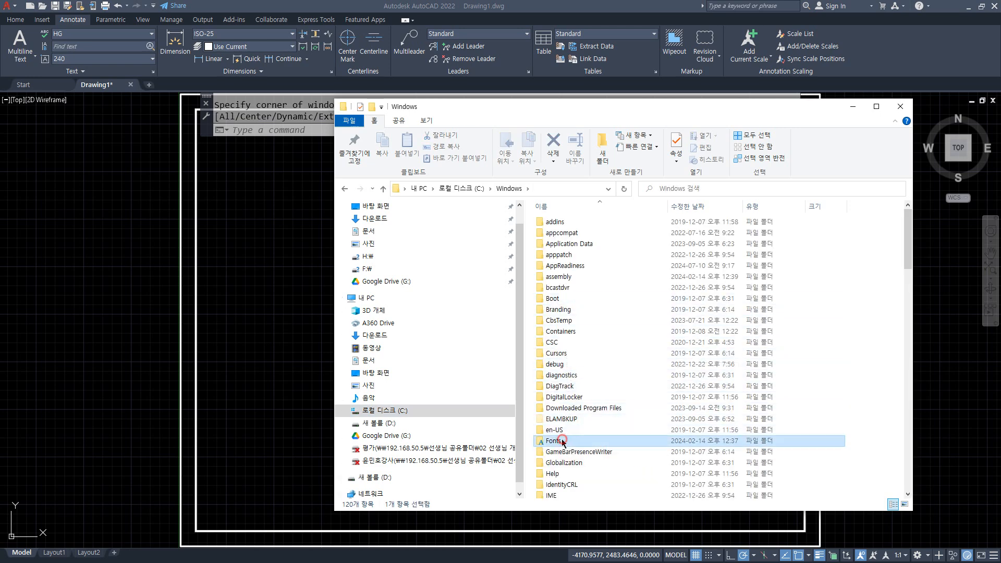
pyautogui.doubleClick(601, 111)
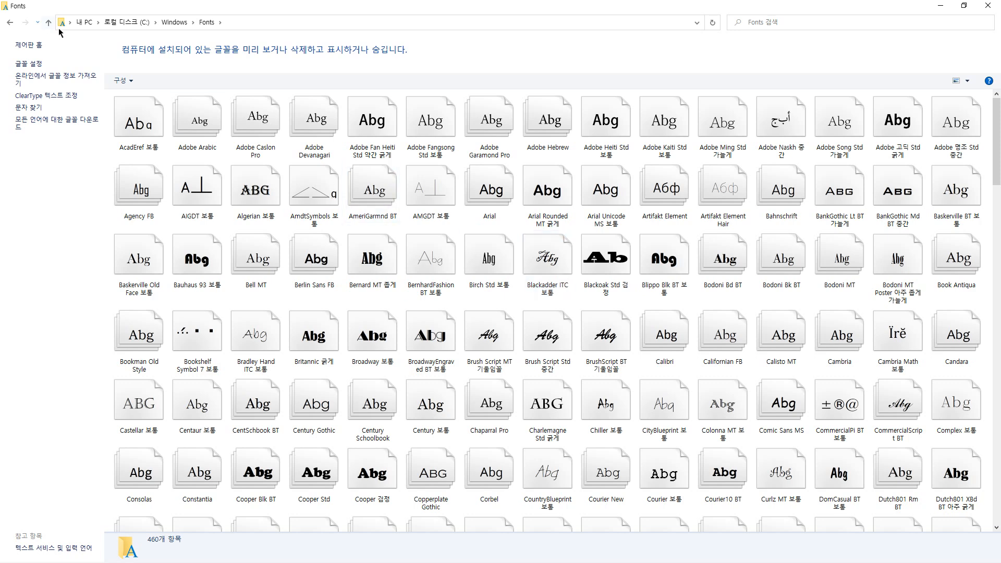
# Step: Open C:\Program Files\Autodesk\AutoCAD 2022\Fonts and examine the SHX font files, including bigfont.shx
pyautogui.click(84, 22)
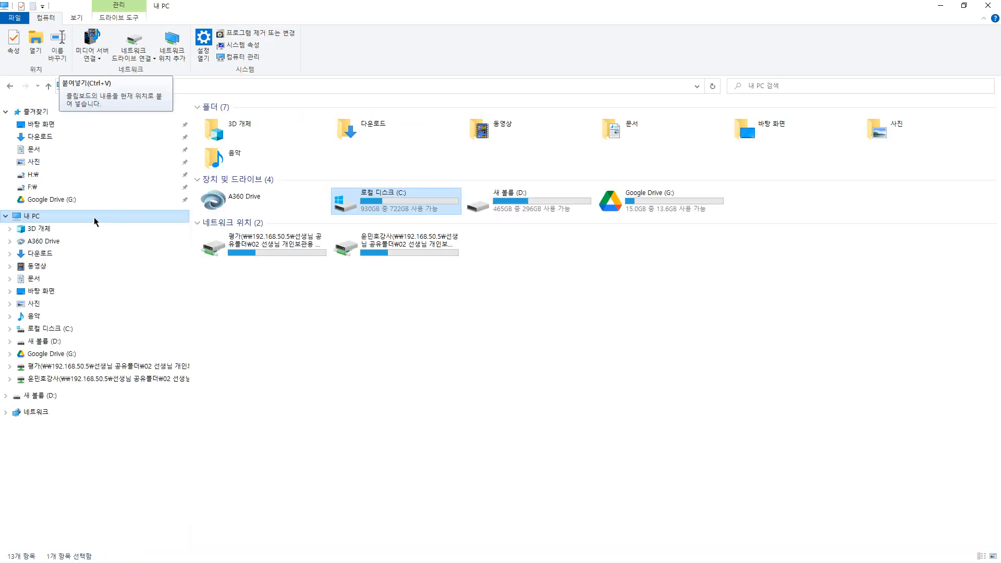
pyautogui.doubleClick(378, 203)
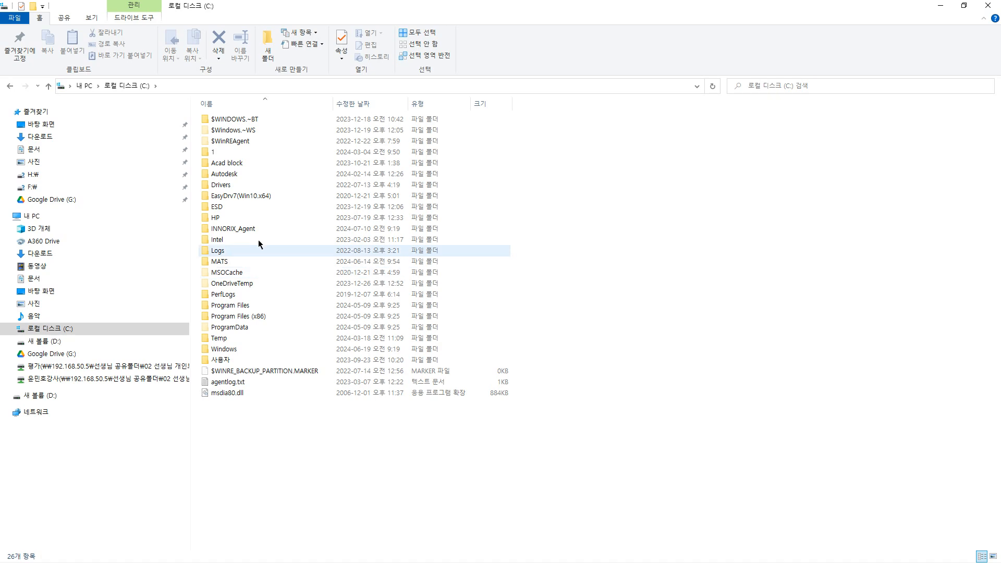
pyautogui.doubleClick(245, 305)
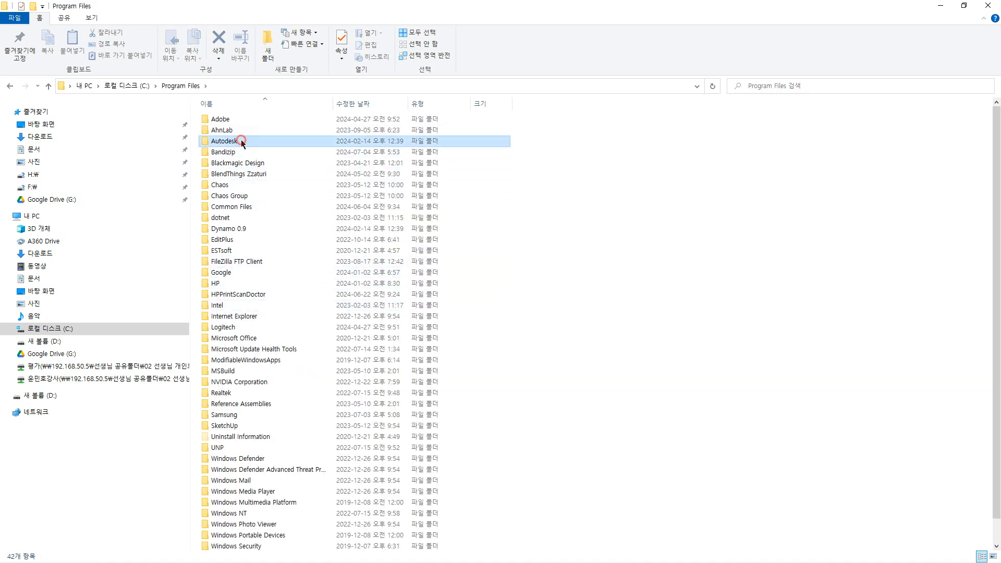
pyautogui.doubleClick(242, 142)
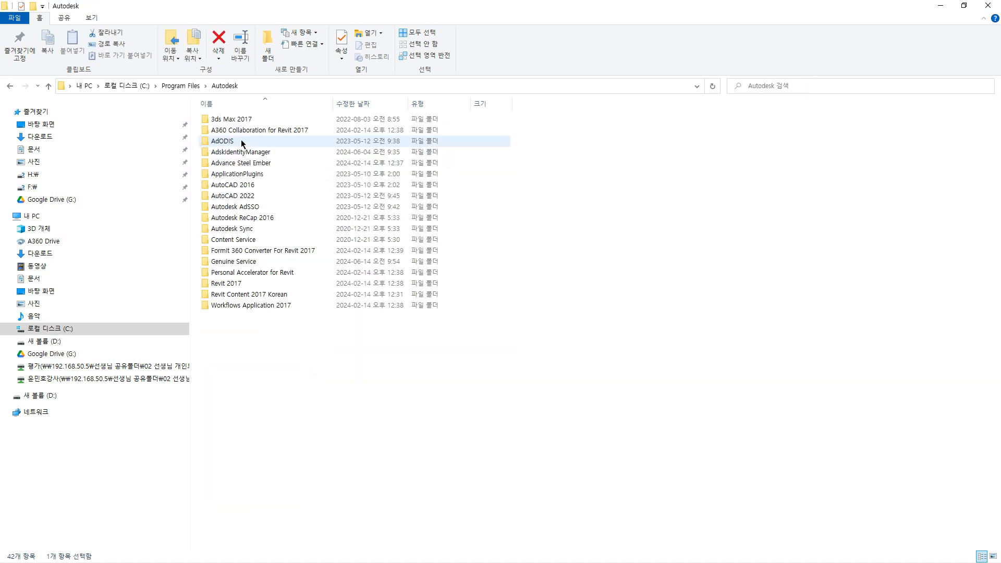
pyautogui.doubleClick(263, 196)
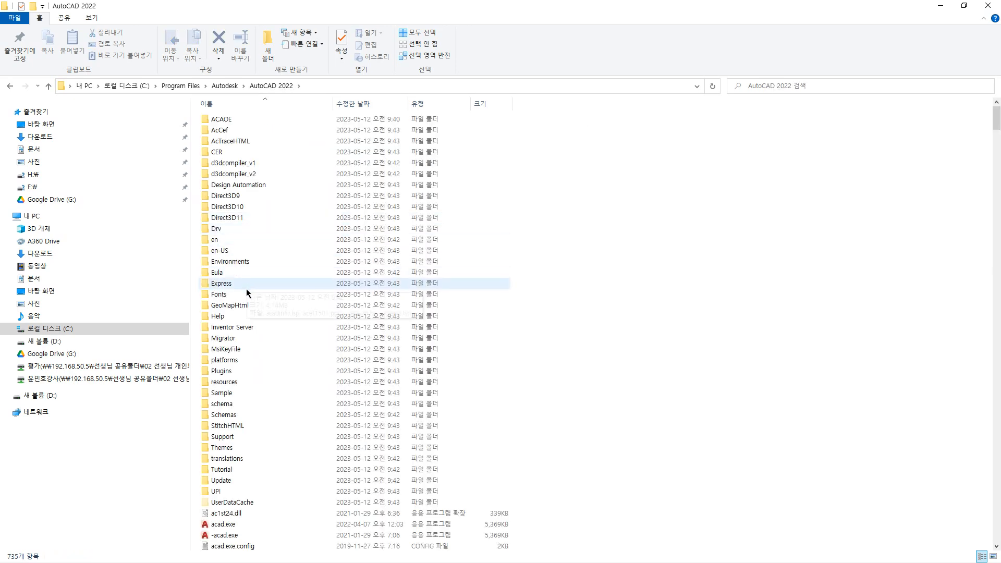
pyautogui.click(230, 296)
pyautogui.doubleClick(231, 296)
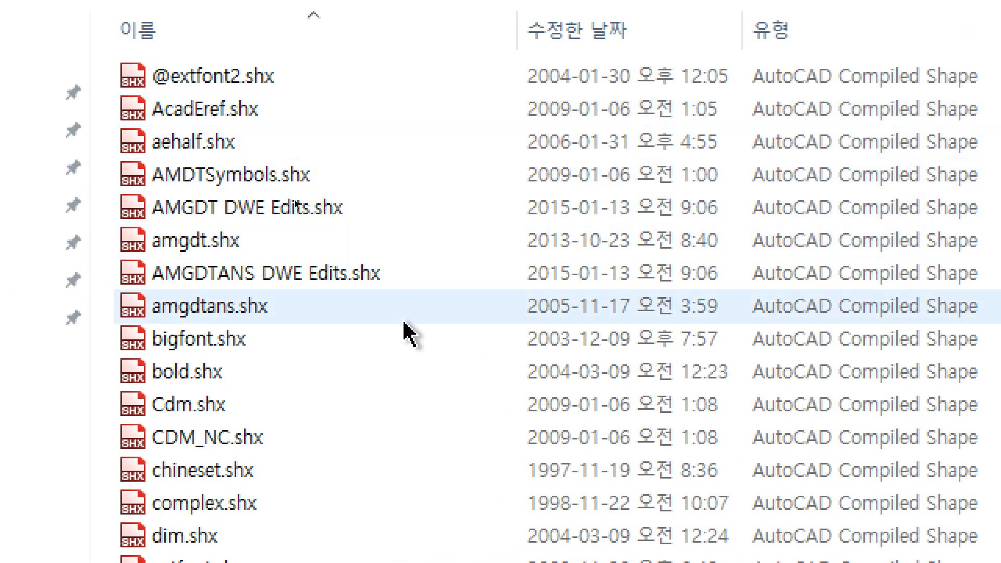
pyautogui.moveTo(427, 345)
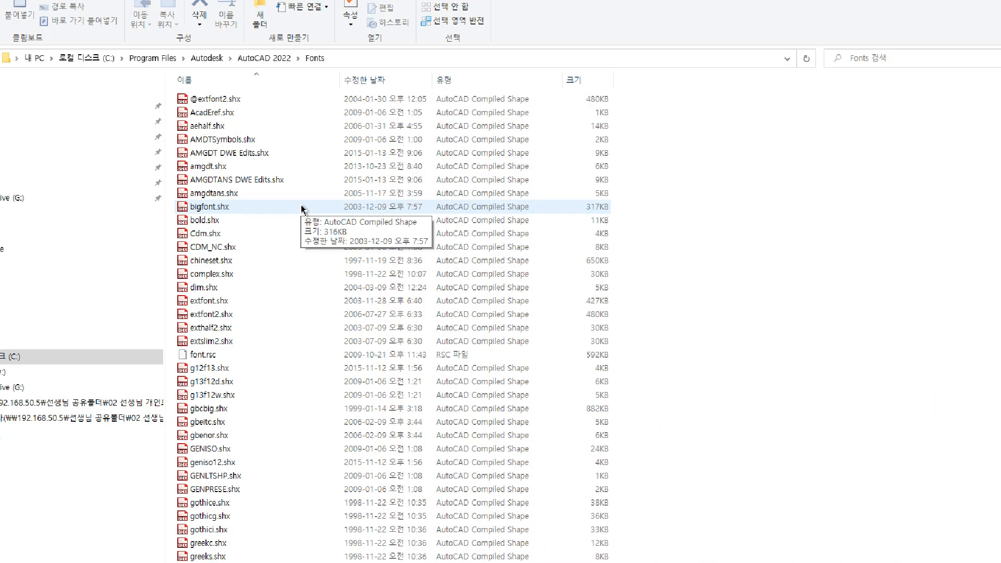
# Step: Return to AutoCAD, open the text style settings with STYLE, assign txt.shx to the HG style and enable Use Big Font
pyautogui.hotkey('ctrl', 'v')
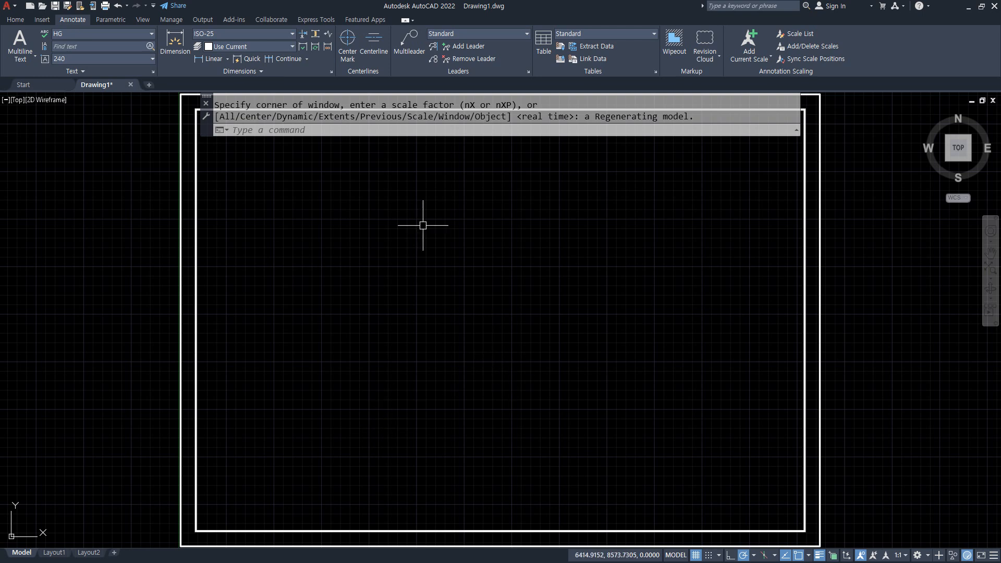
pyautogui.write('st')
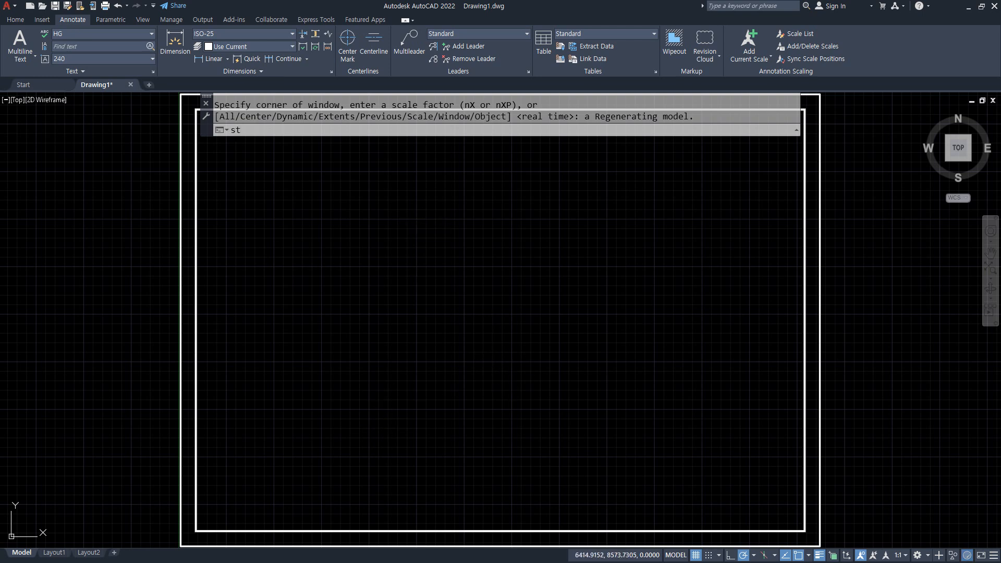
pyautogui.press('Return')
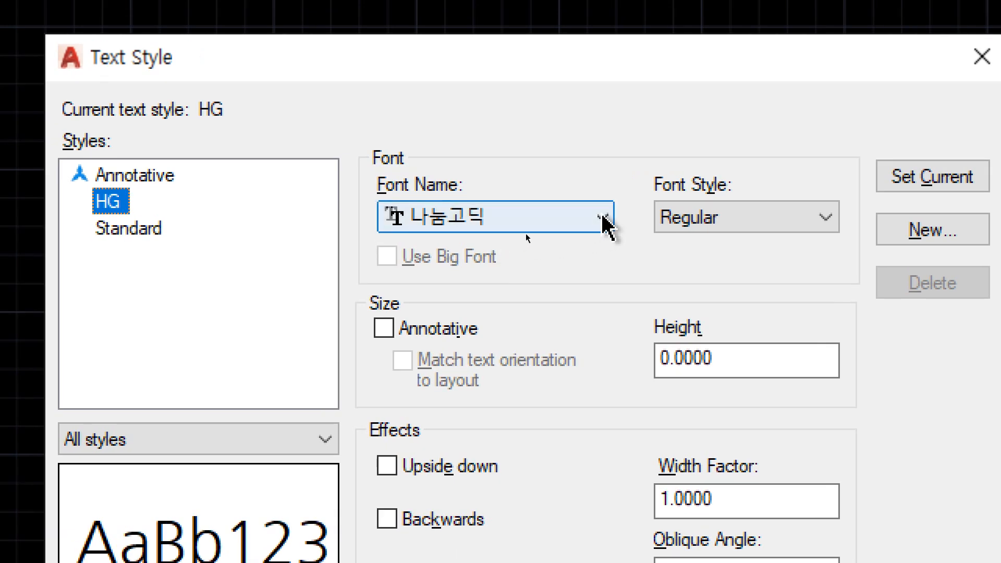
pyautogui.click(526, 235)
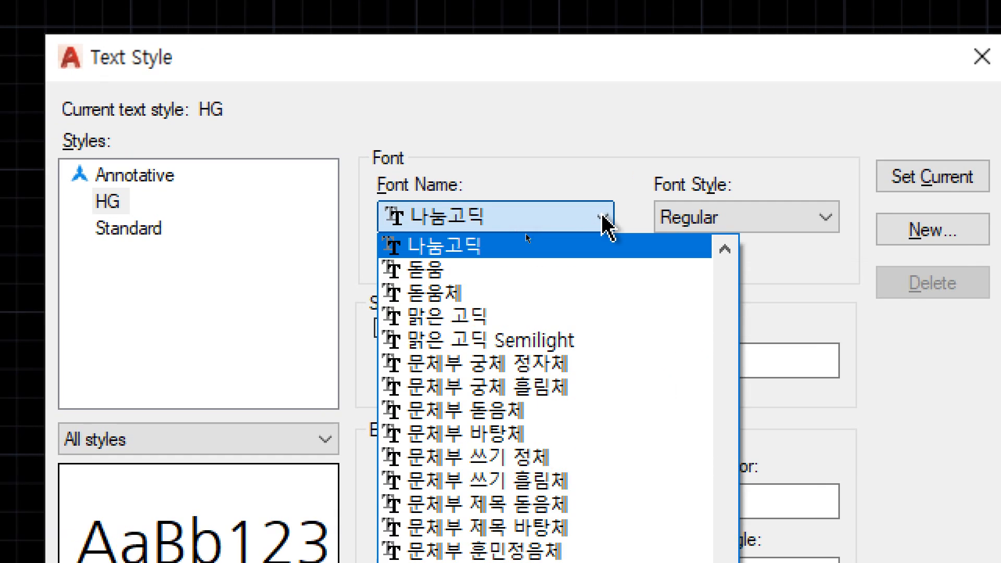
pyautogui.press('t')
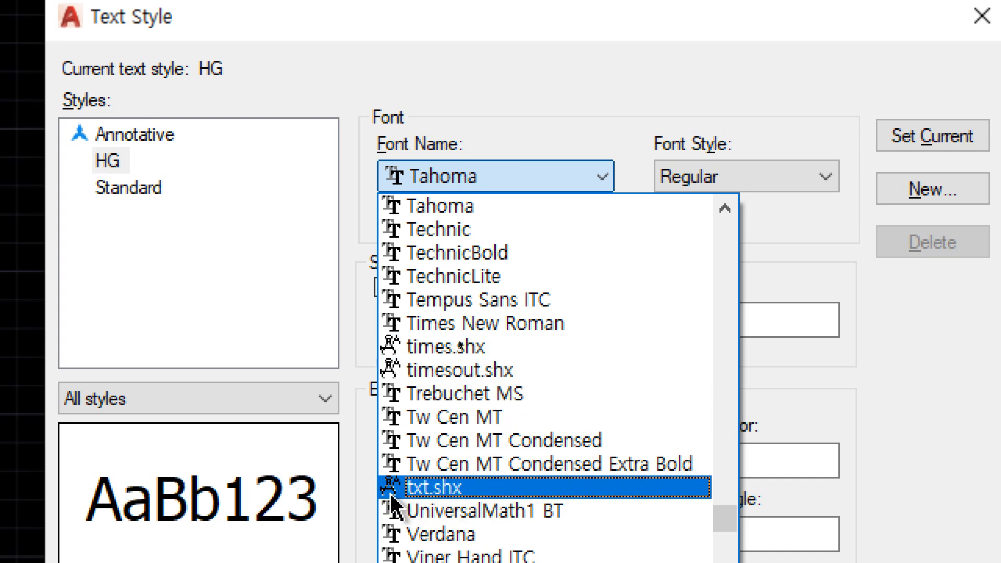
pyautogui.click(498, 480)
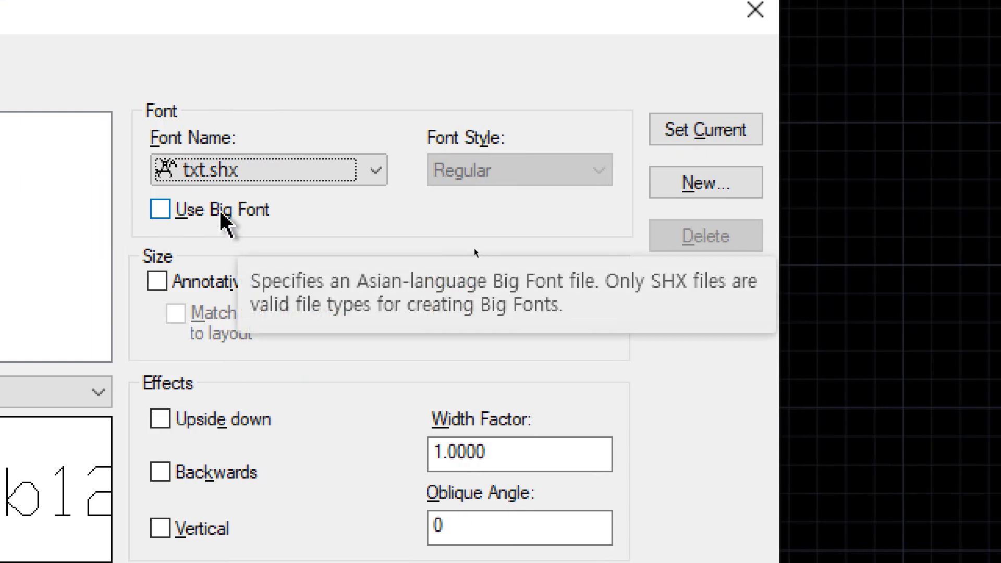
pyautogui.click(201, 216)
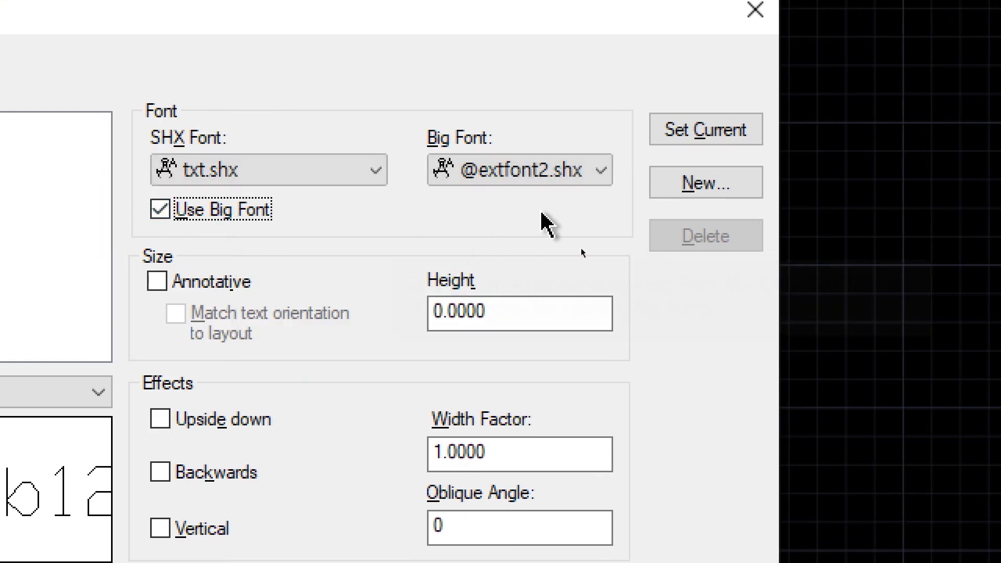
# Step: Look through the available Big Font files and the SHX fonts, keeping txt.shx as the HG style's SHX font
pyautogui.click(578, 172)
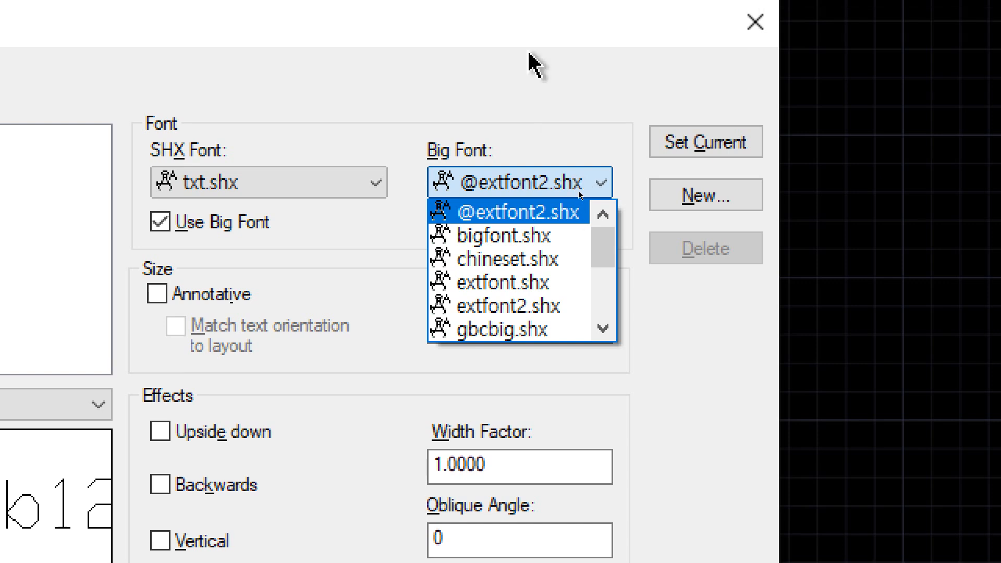
pyautogui.moveTo(602, 224); pyautogui.dragTo(618, 352)
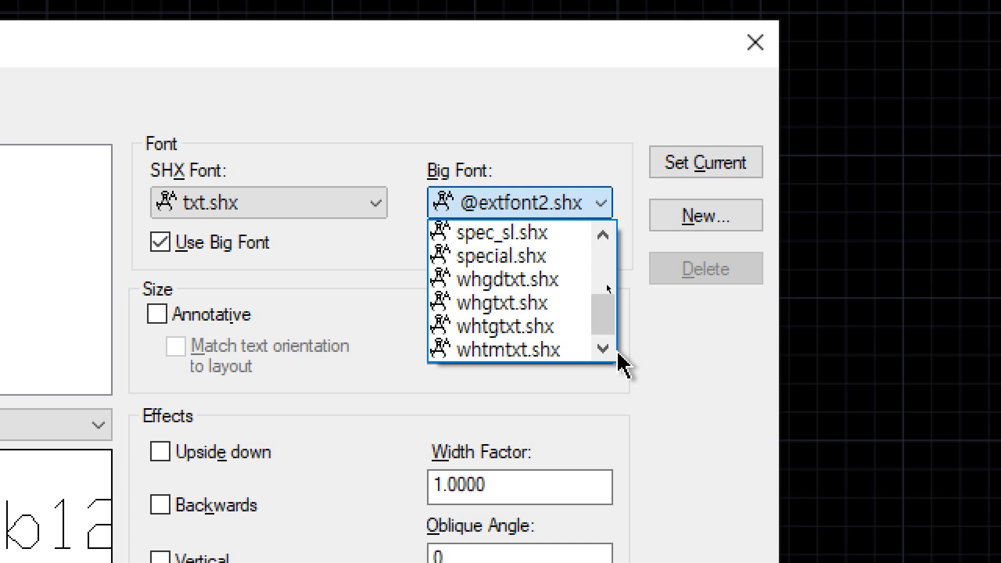
pyautogui.click(471, 140)
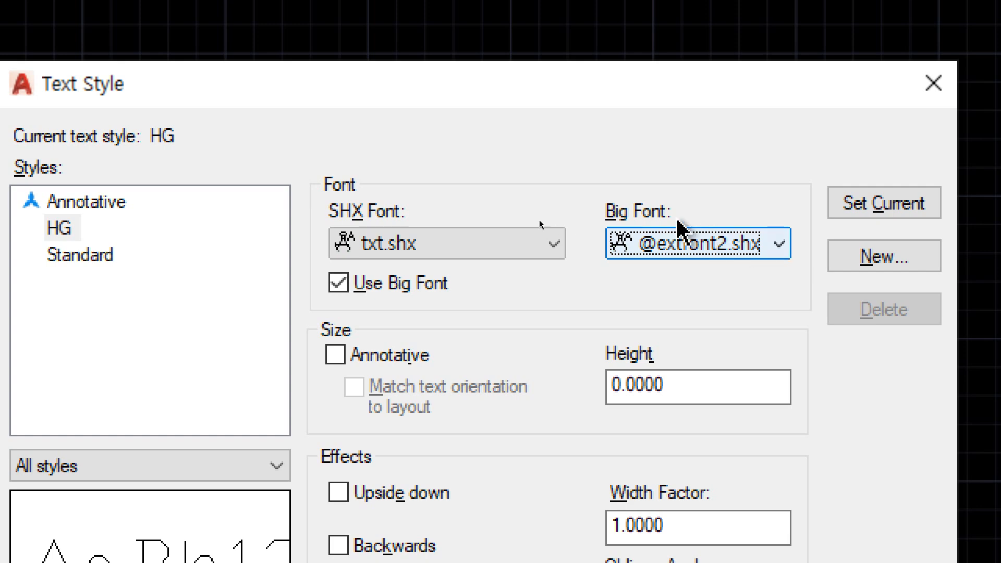
pyautogui.click(514, 243)
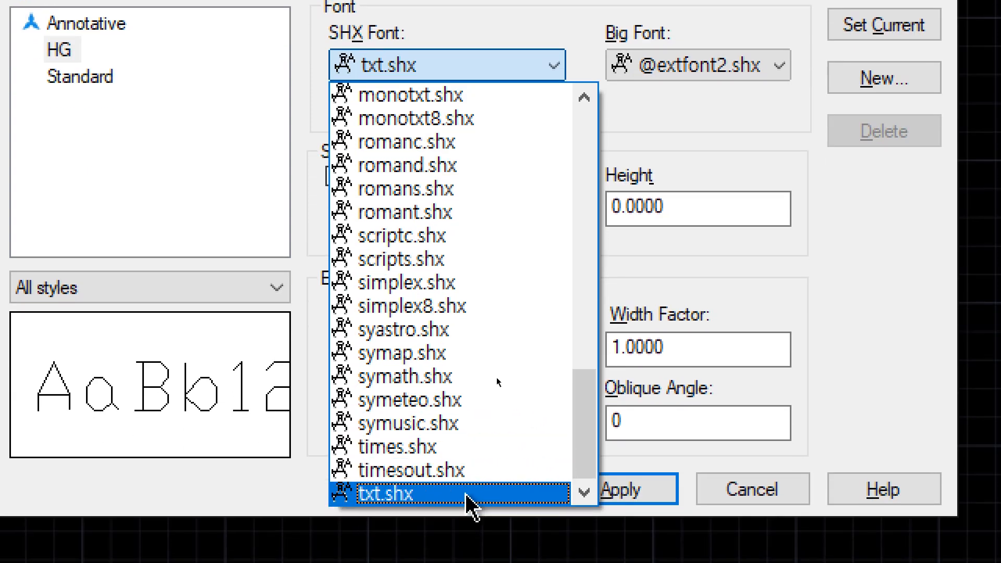
pyautogui.click(469, 495)
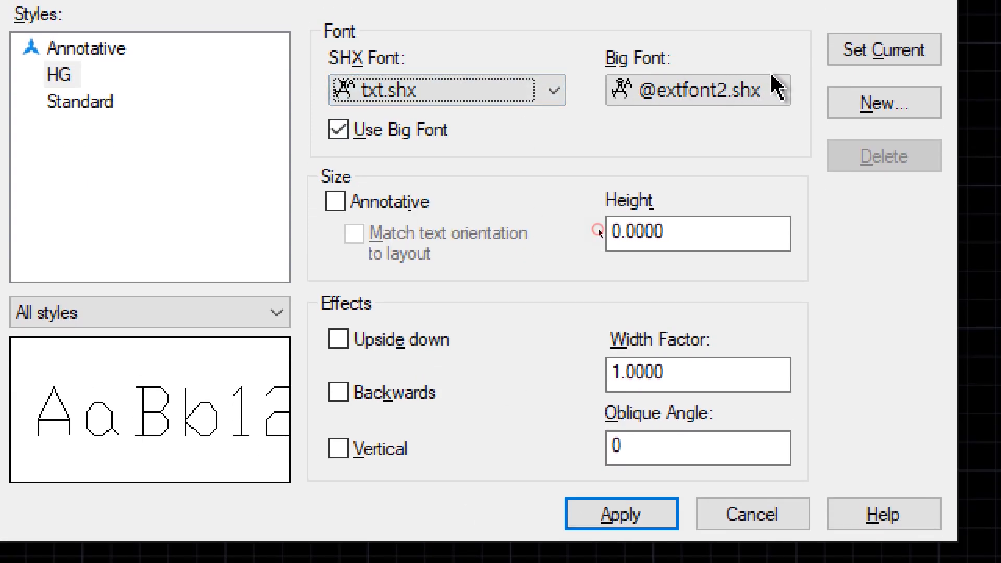
# Step: Set the HG style's Big Font to whgdtxt.shx, apply the change and close the text style settings
pyautogui.click(777, 88)
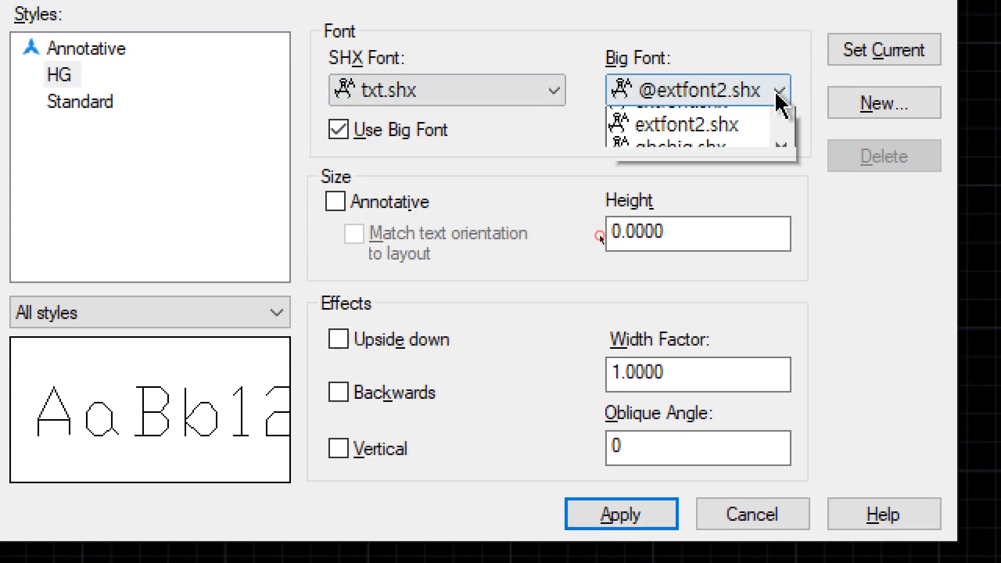
pyautogui.scroll(-3, 749, 201)
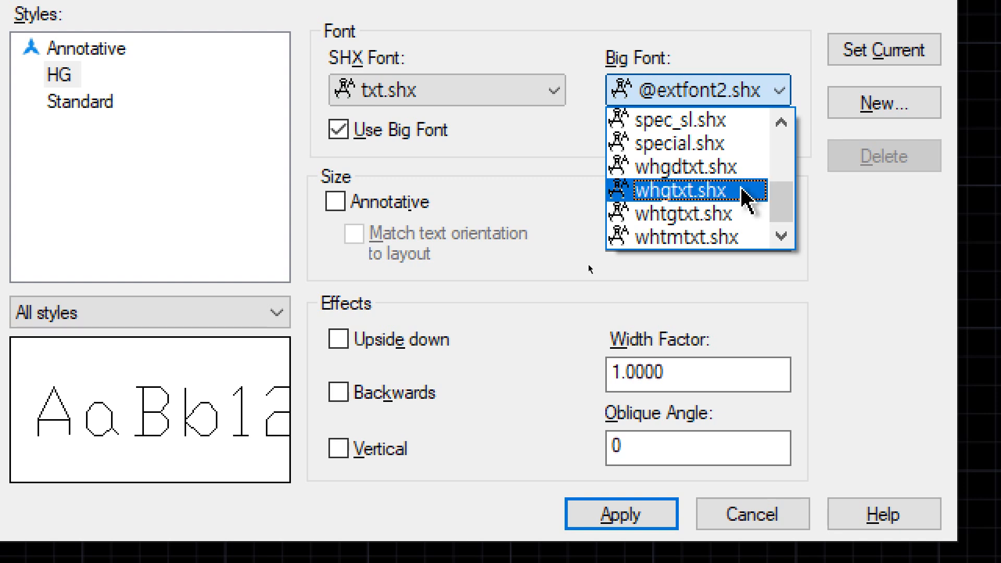
pyautogui.click(739, 171)
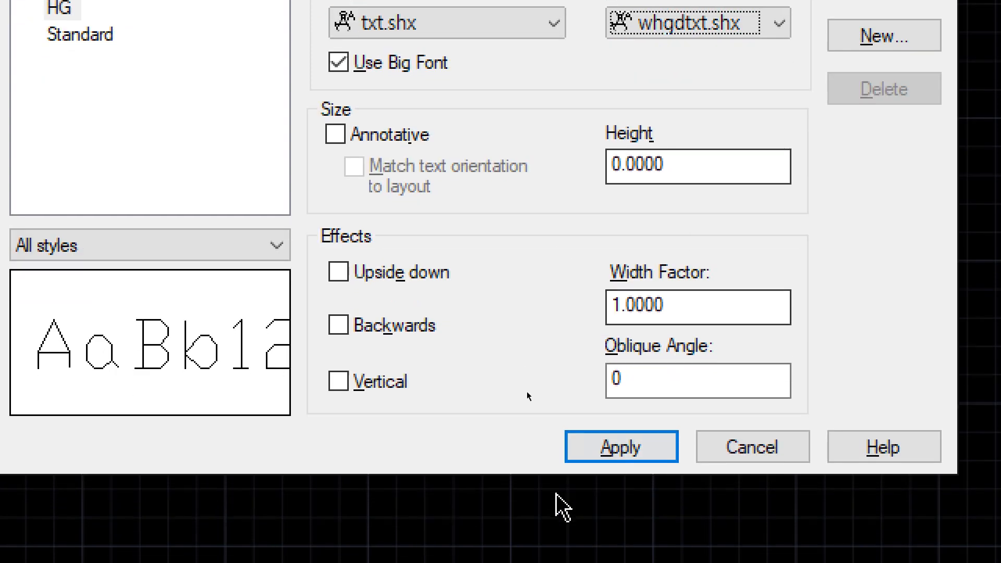
pyautogui.click(609, 447)
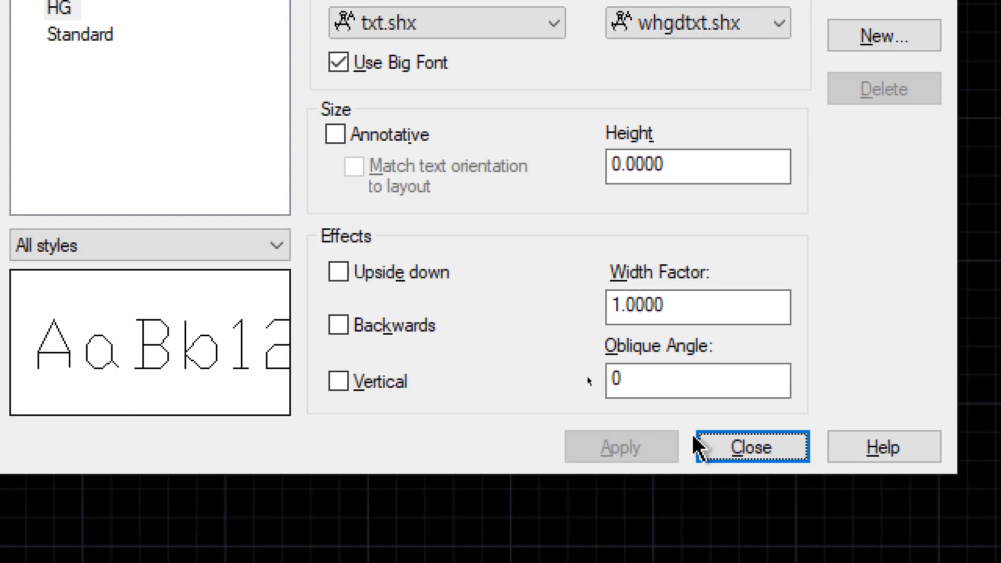
pyautogui.click(709, 444)
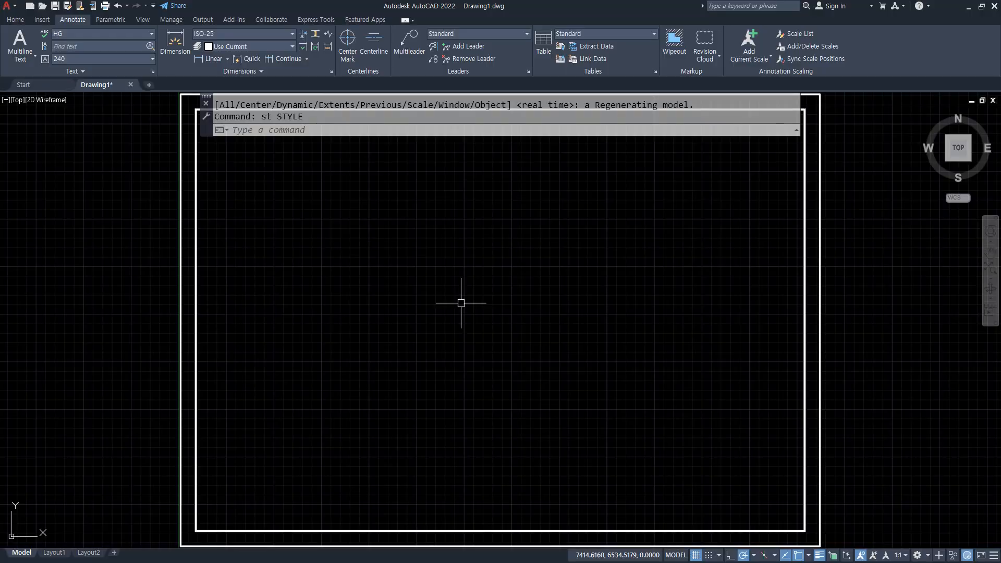